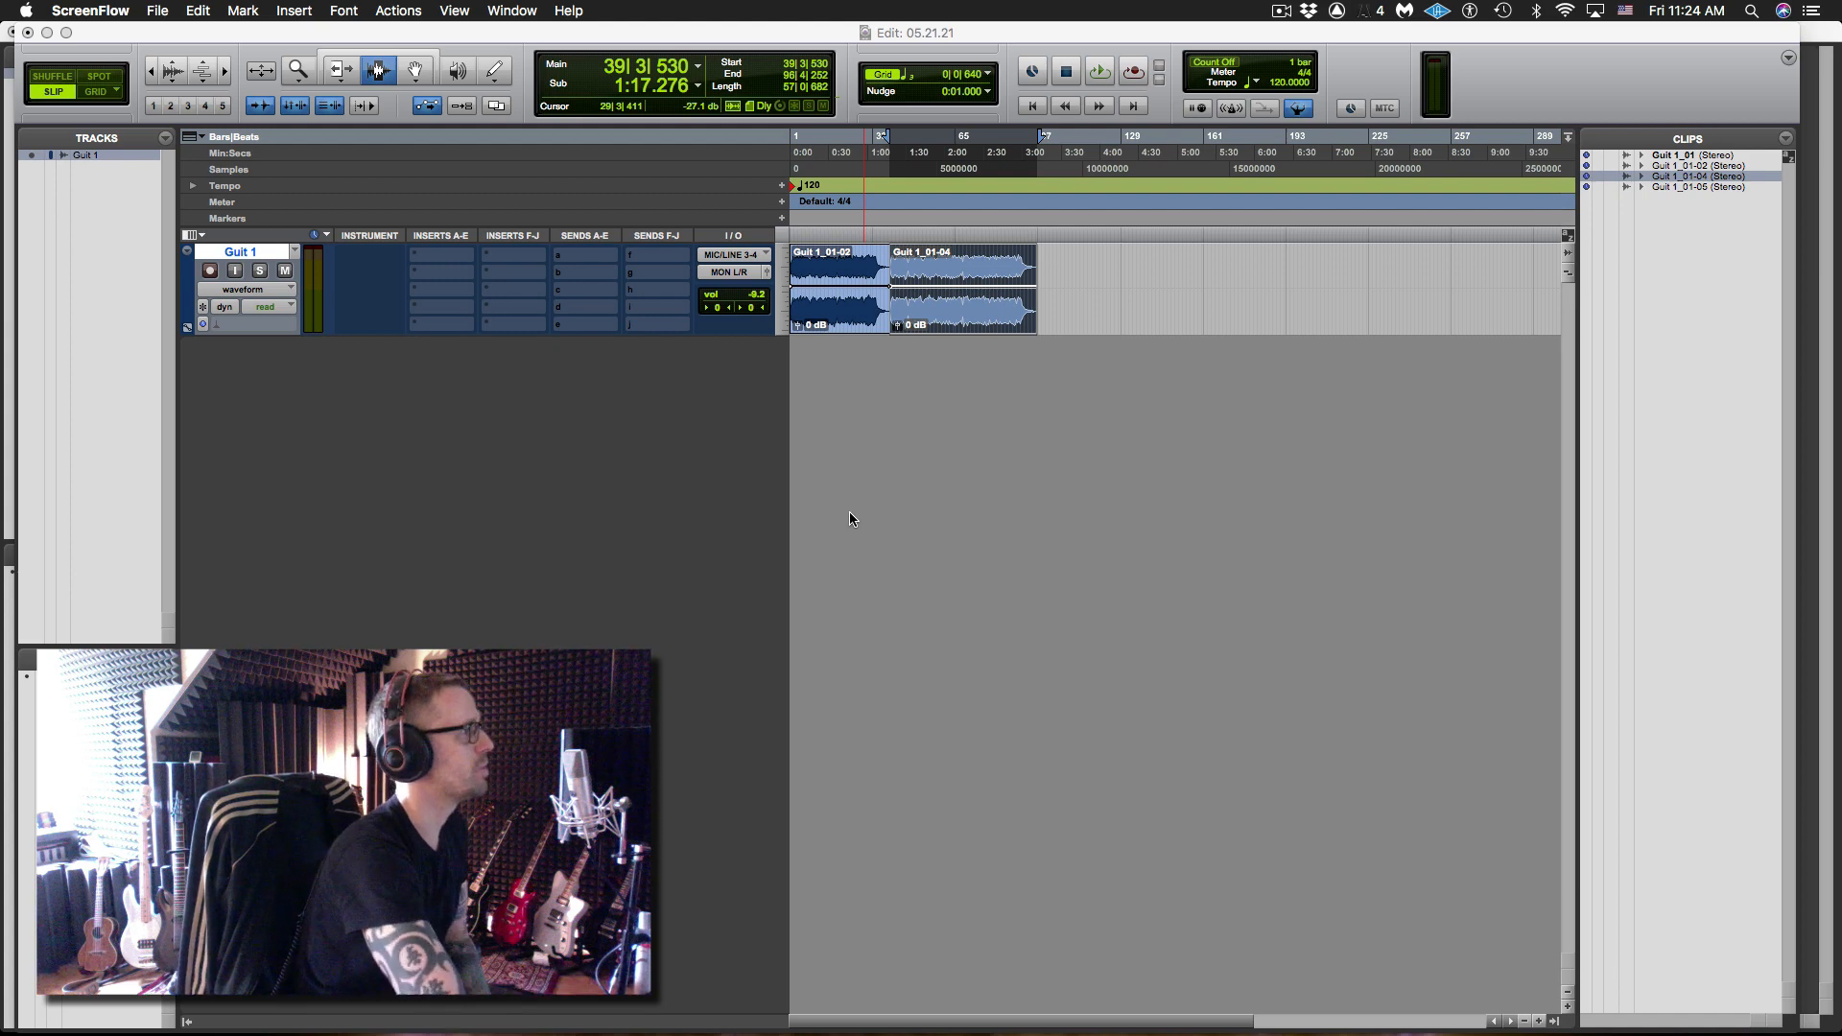
- Increase the height of the Guit 1 track and create a click track
click(850, 515)
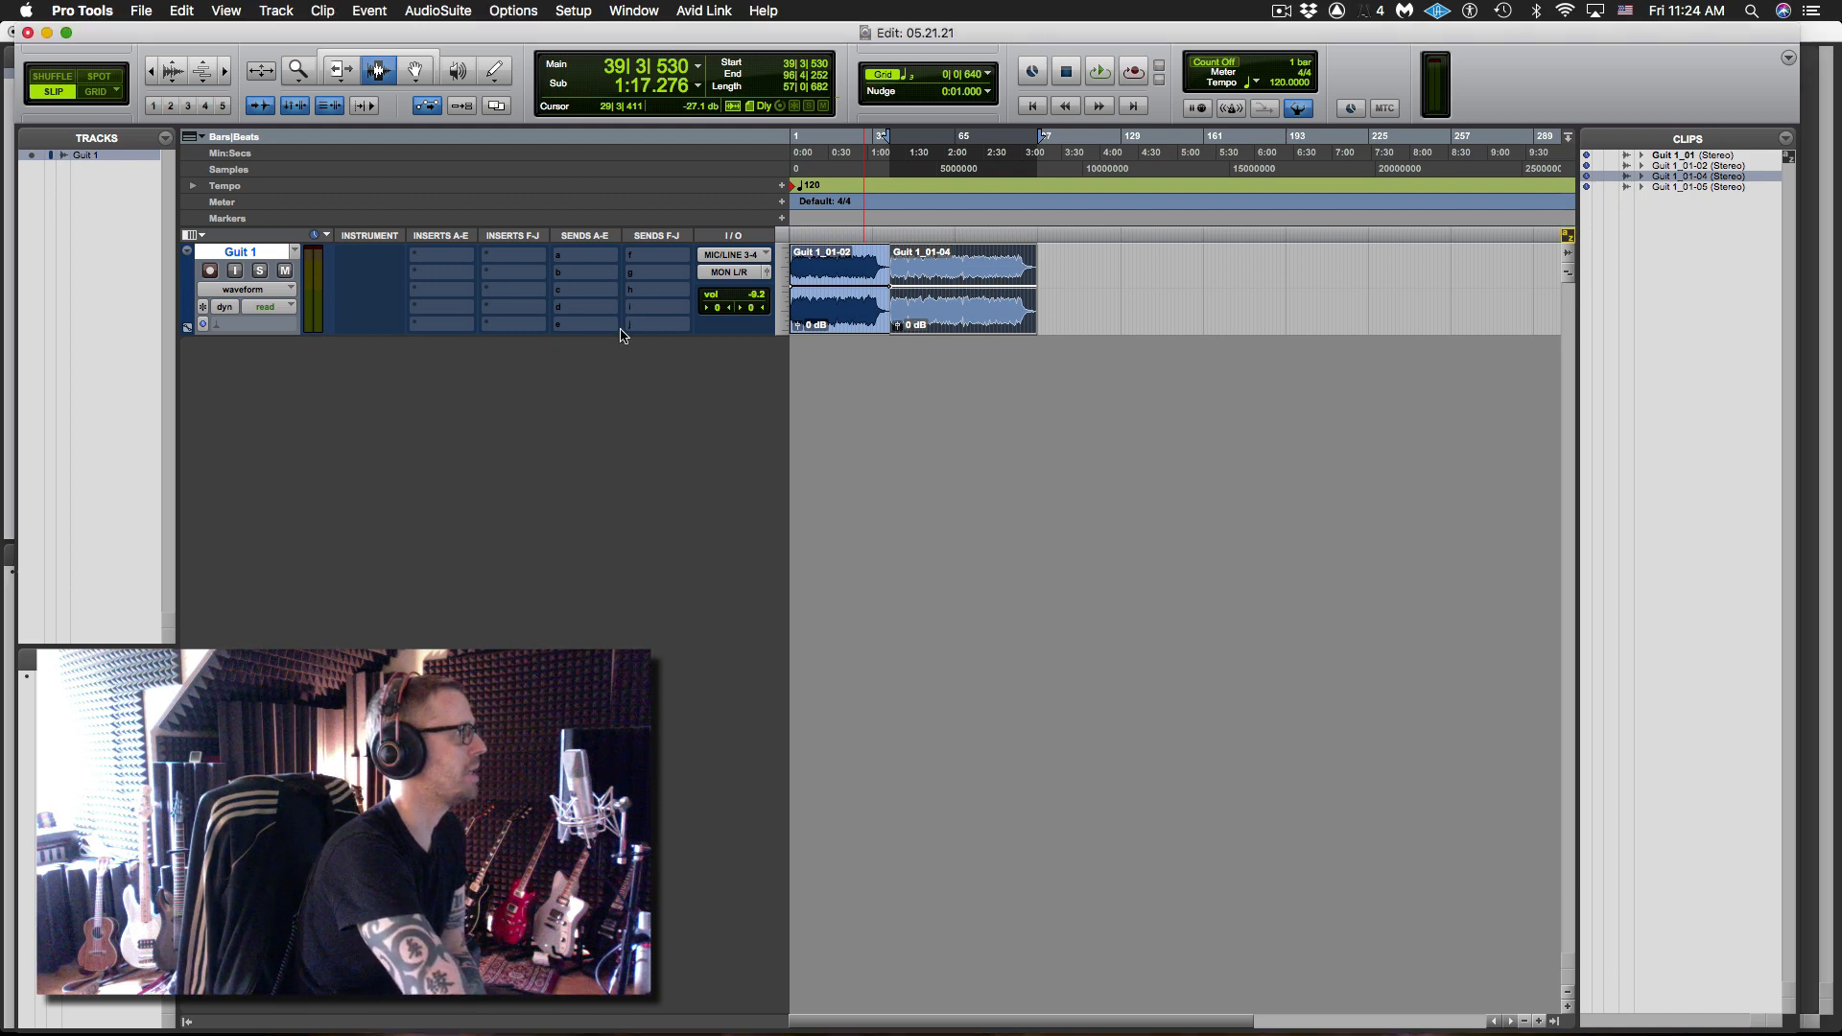
drag(618, 333, 643, 469)
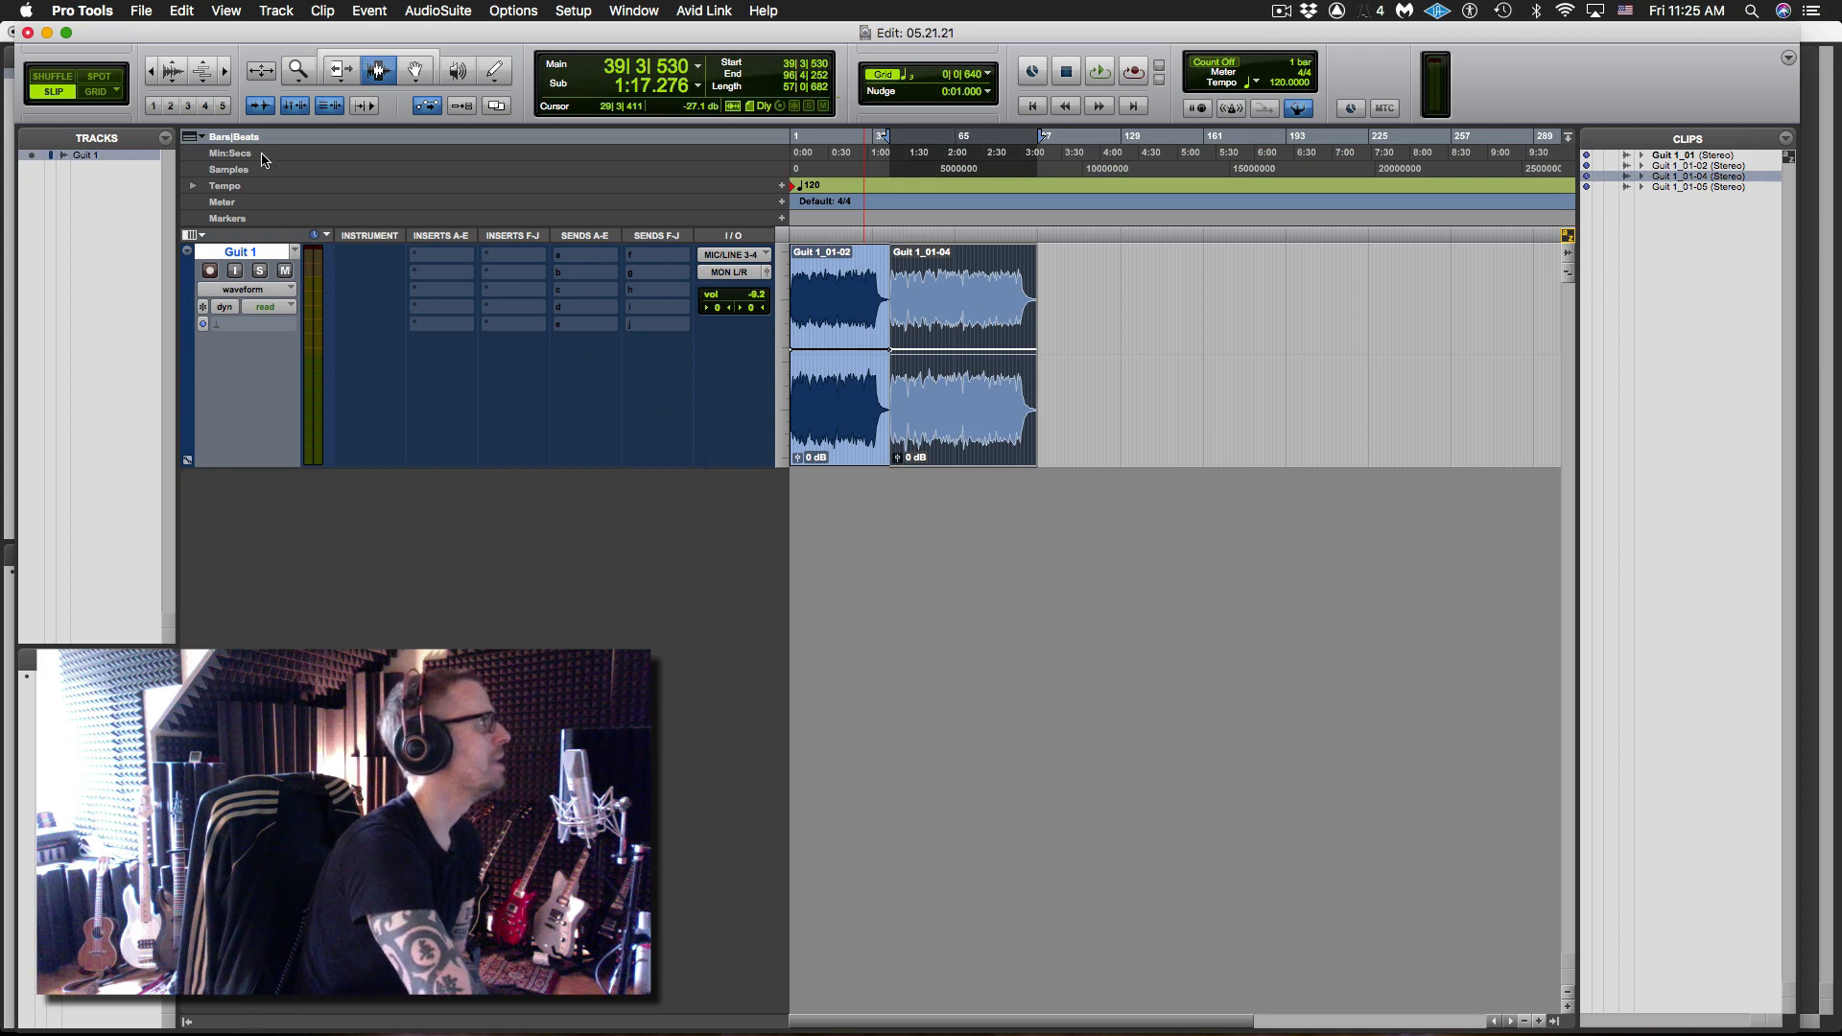
click(277, 10)
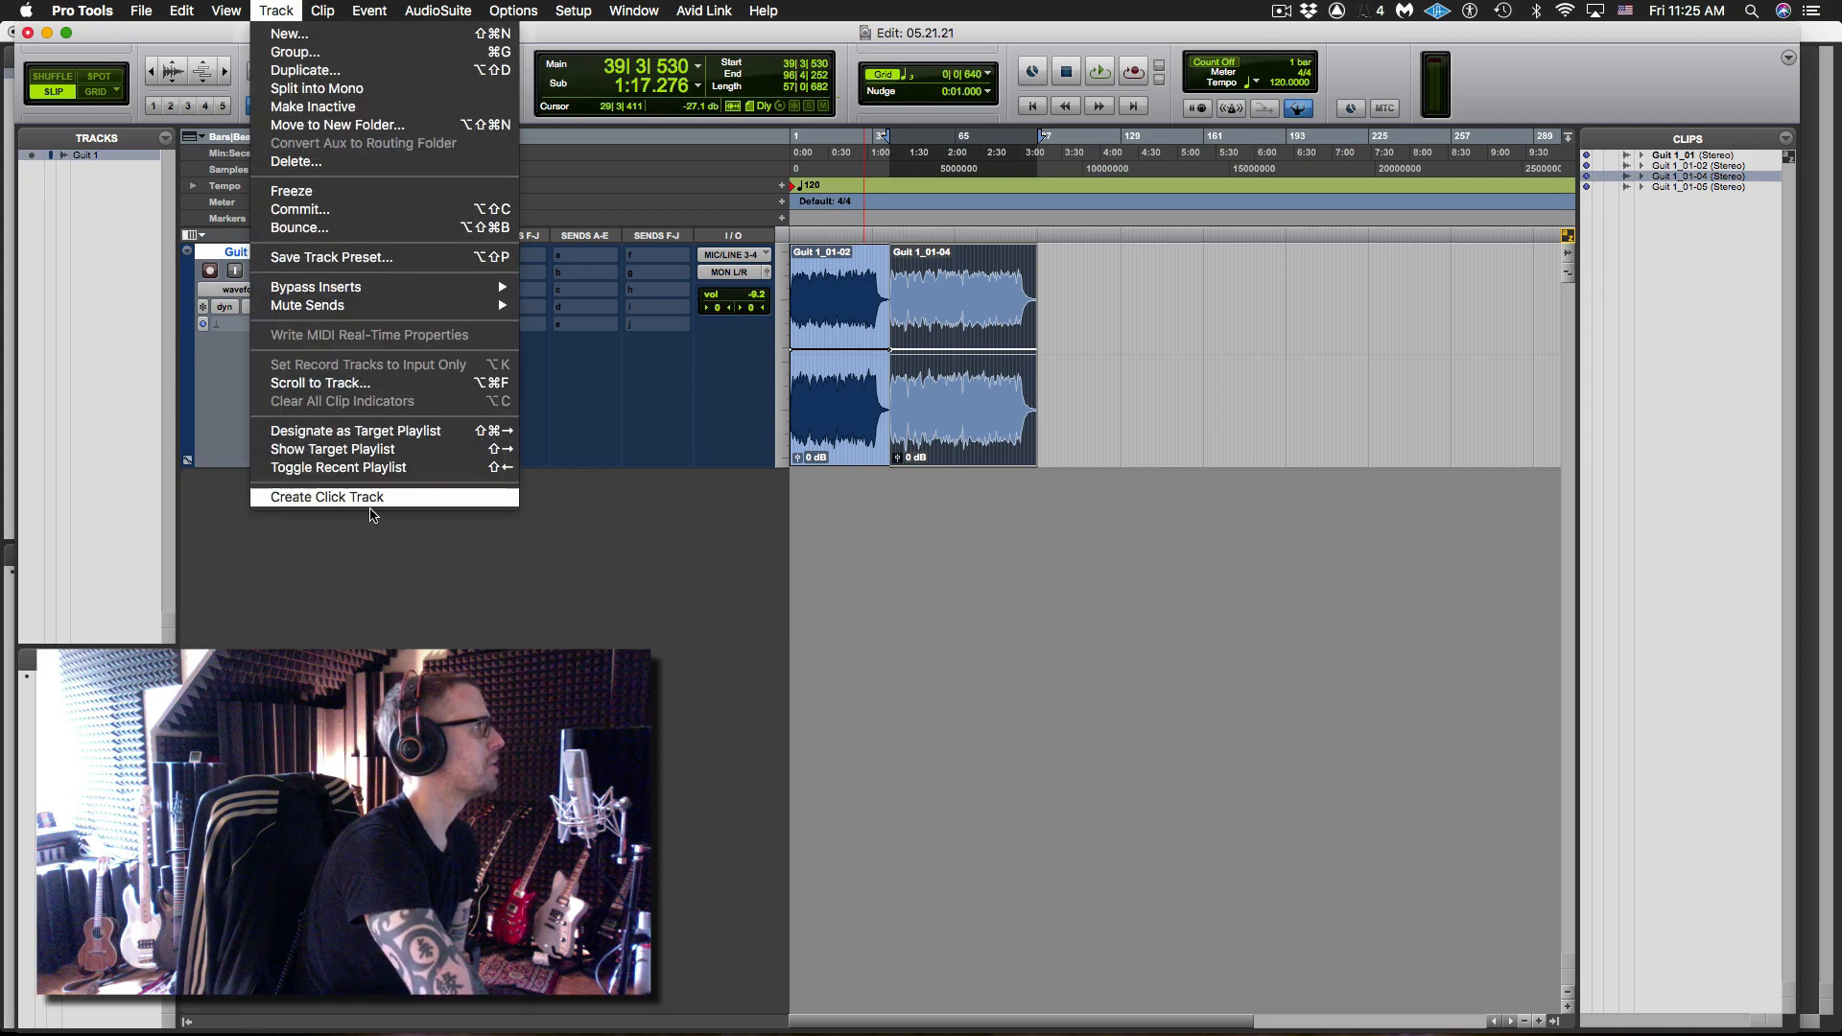
click(365, 497)
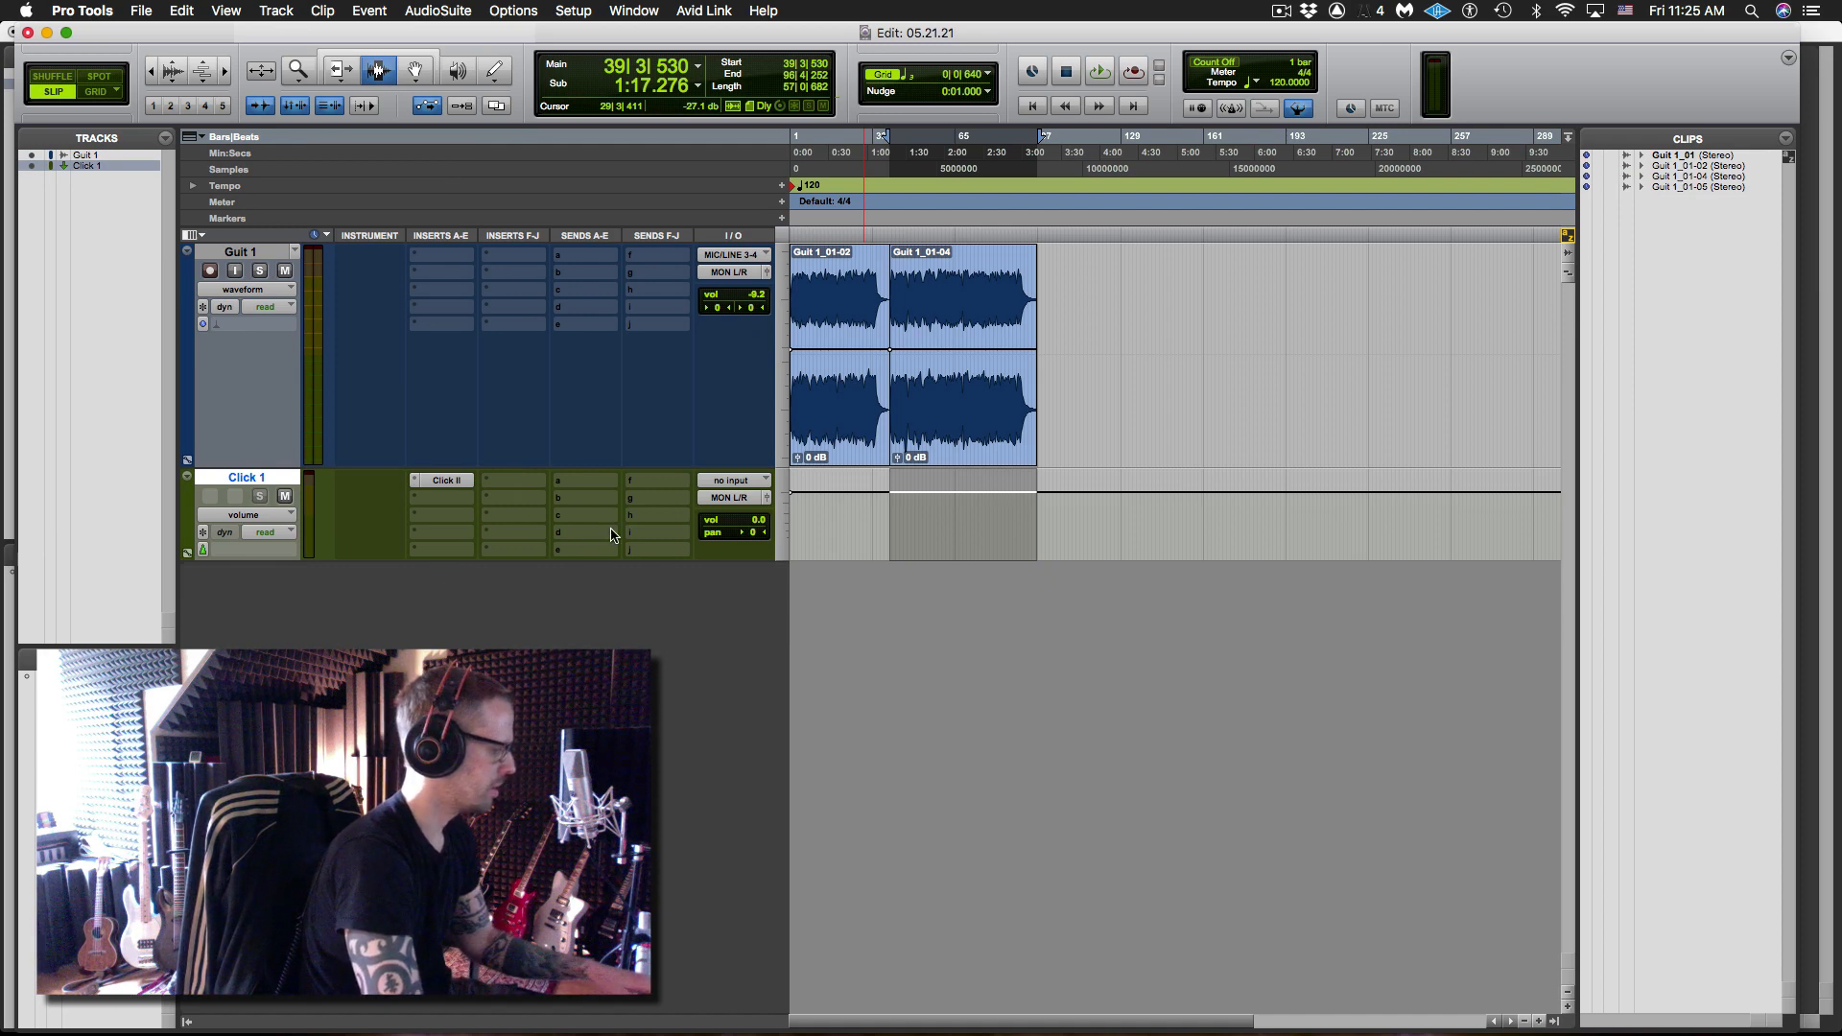
- Raise the clip gain of the Guit 1_01-02 clip to +1.0 dB and hide the Clips list
key(ctrl+alt+super+Up)
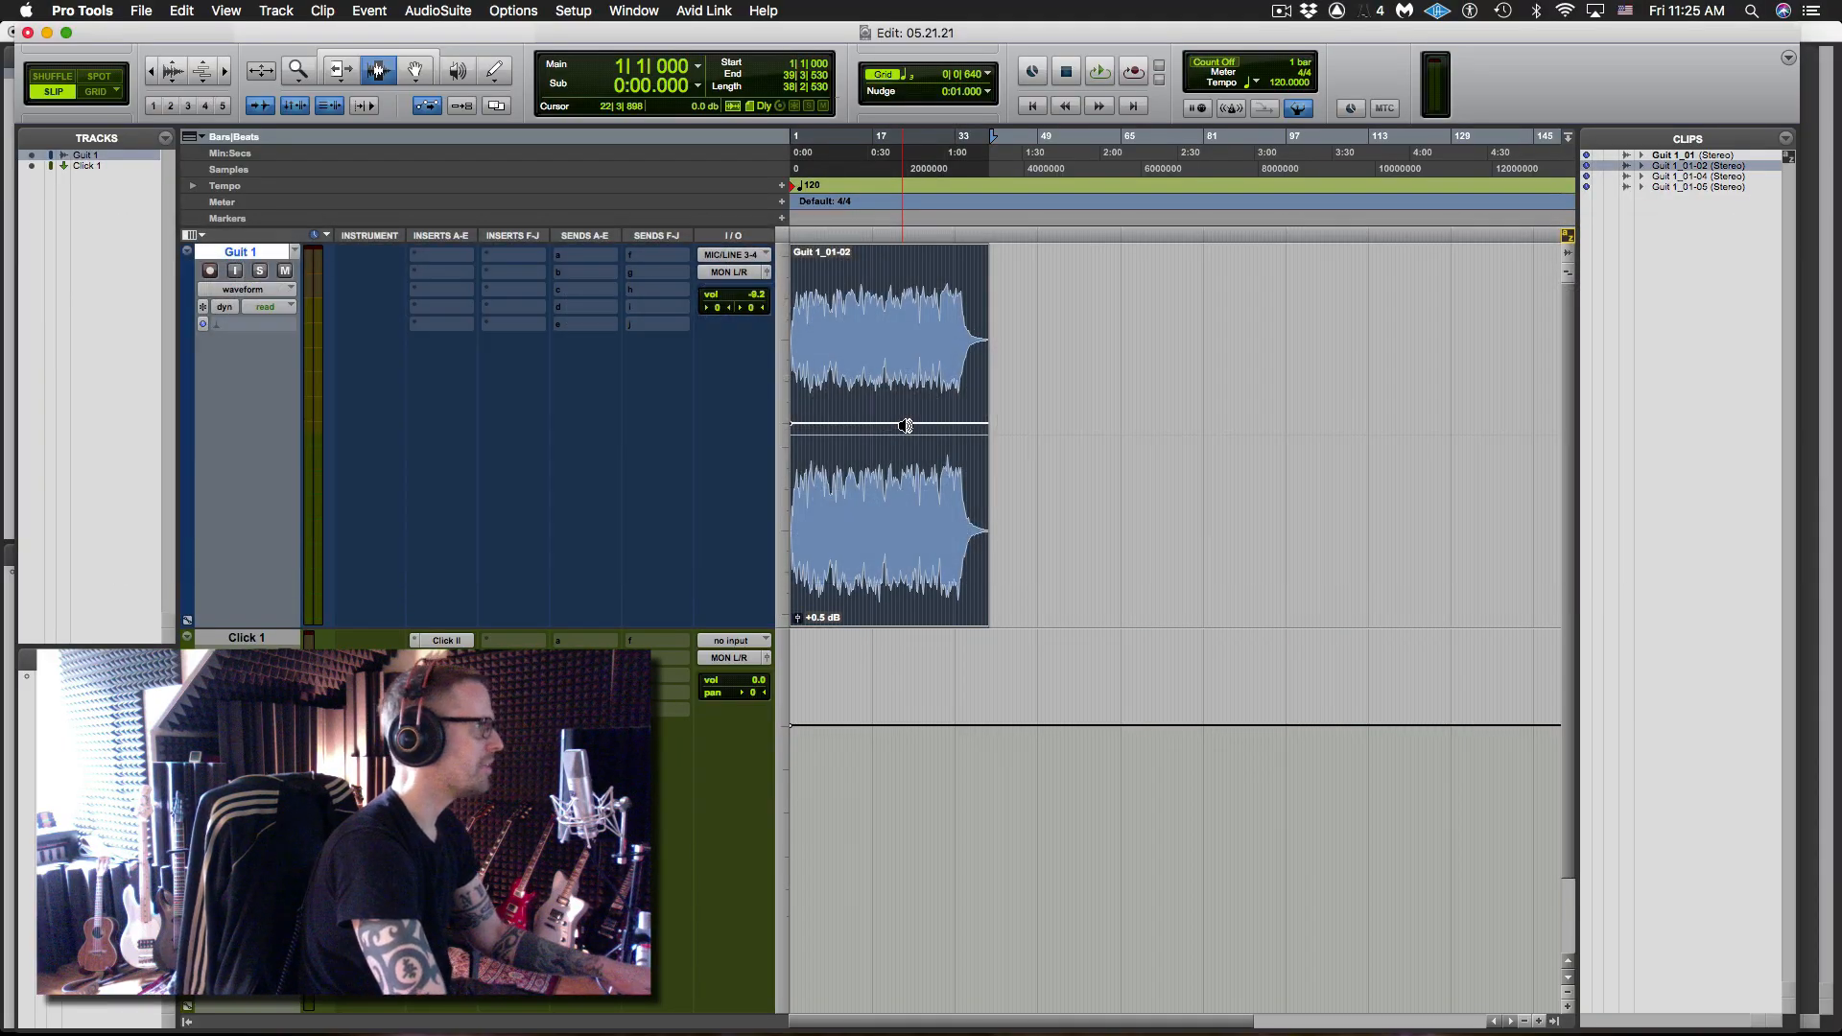
key(ctrl+shift+Up)
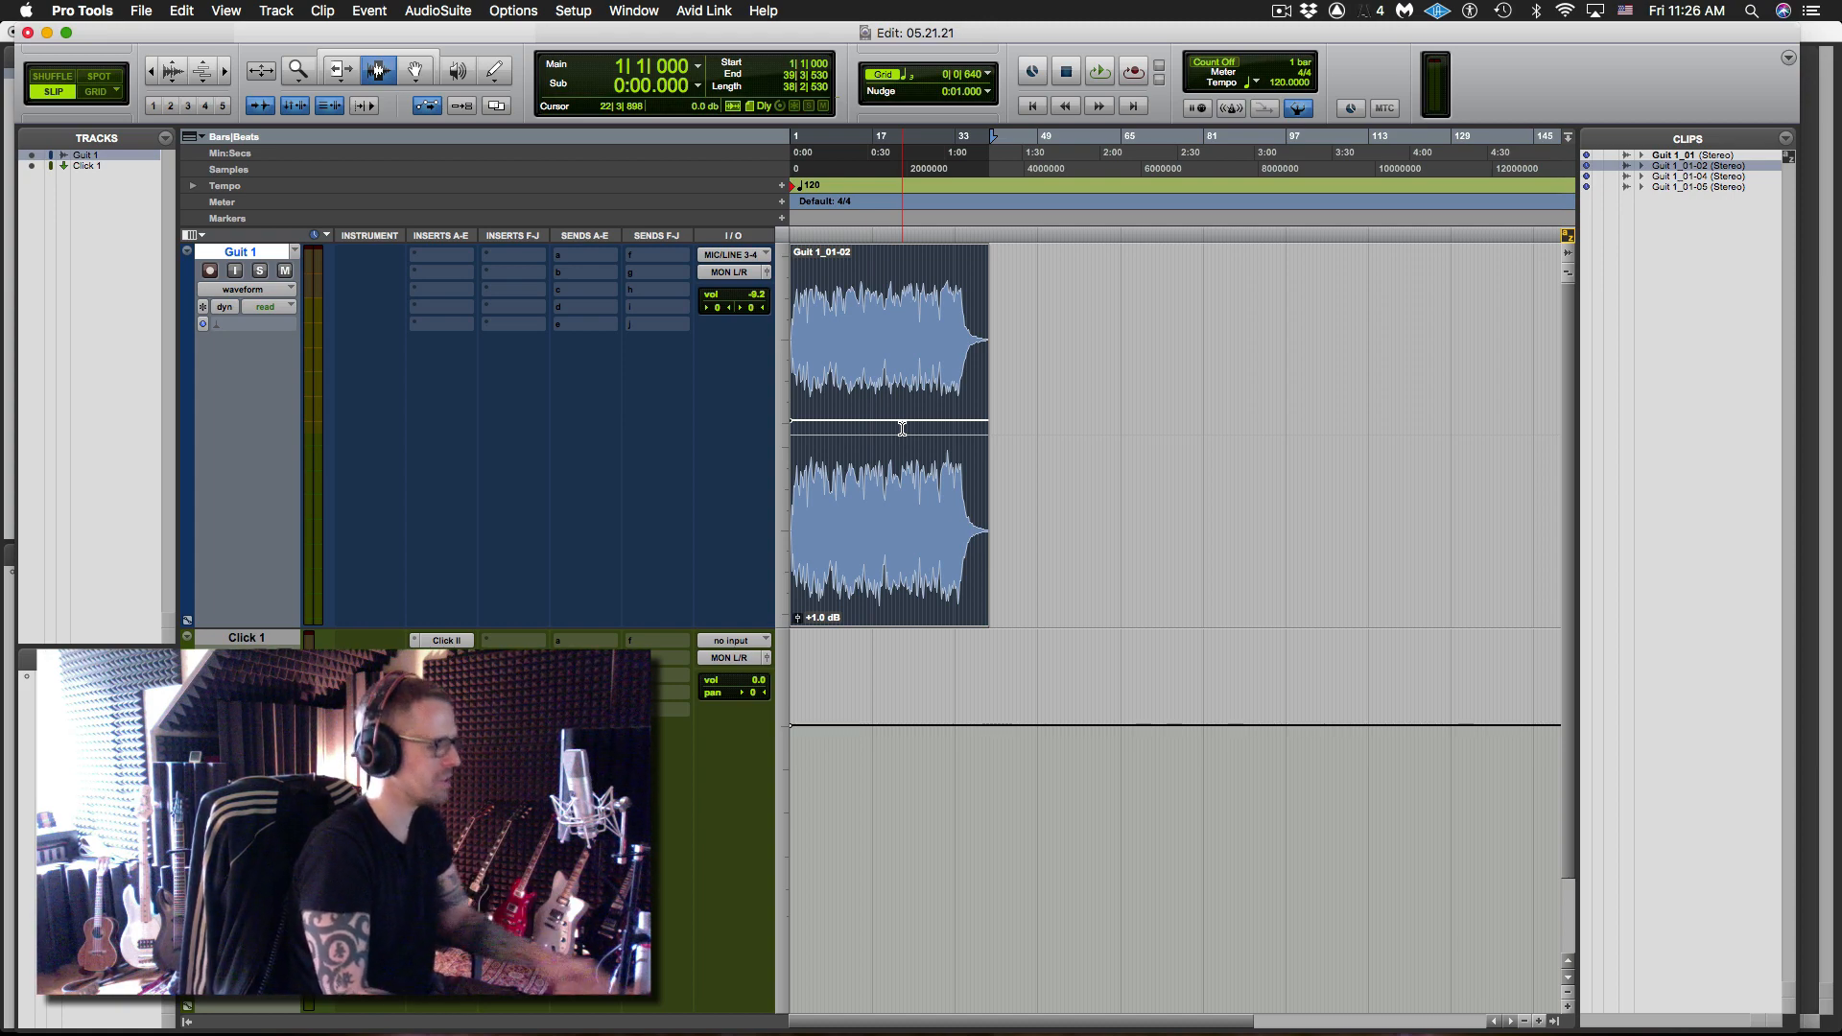
key(super+bracketright)
key(super+bracketright)
key(super+bracketright)
key(super+bracketright)
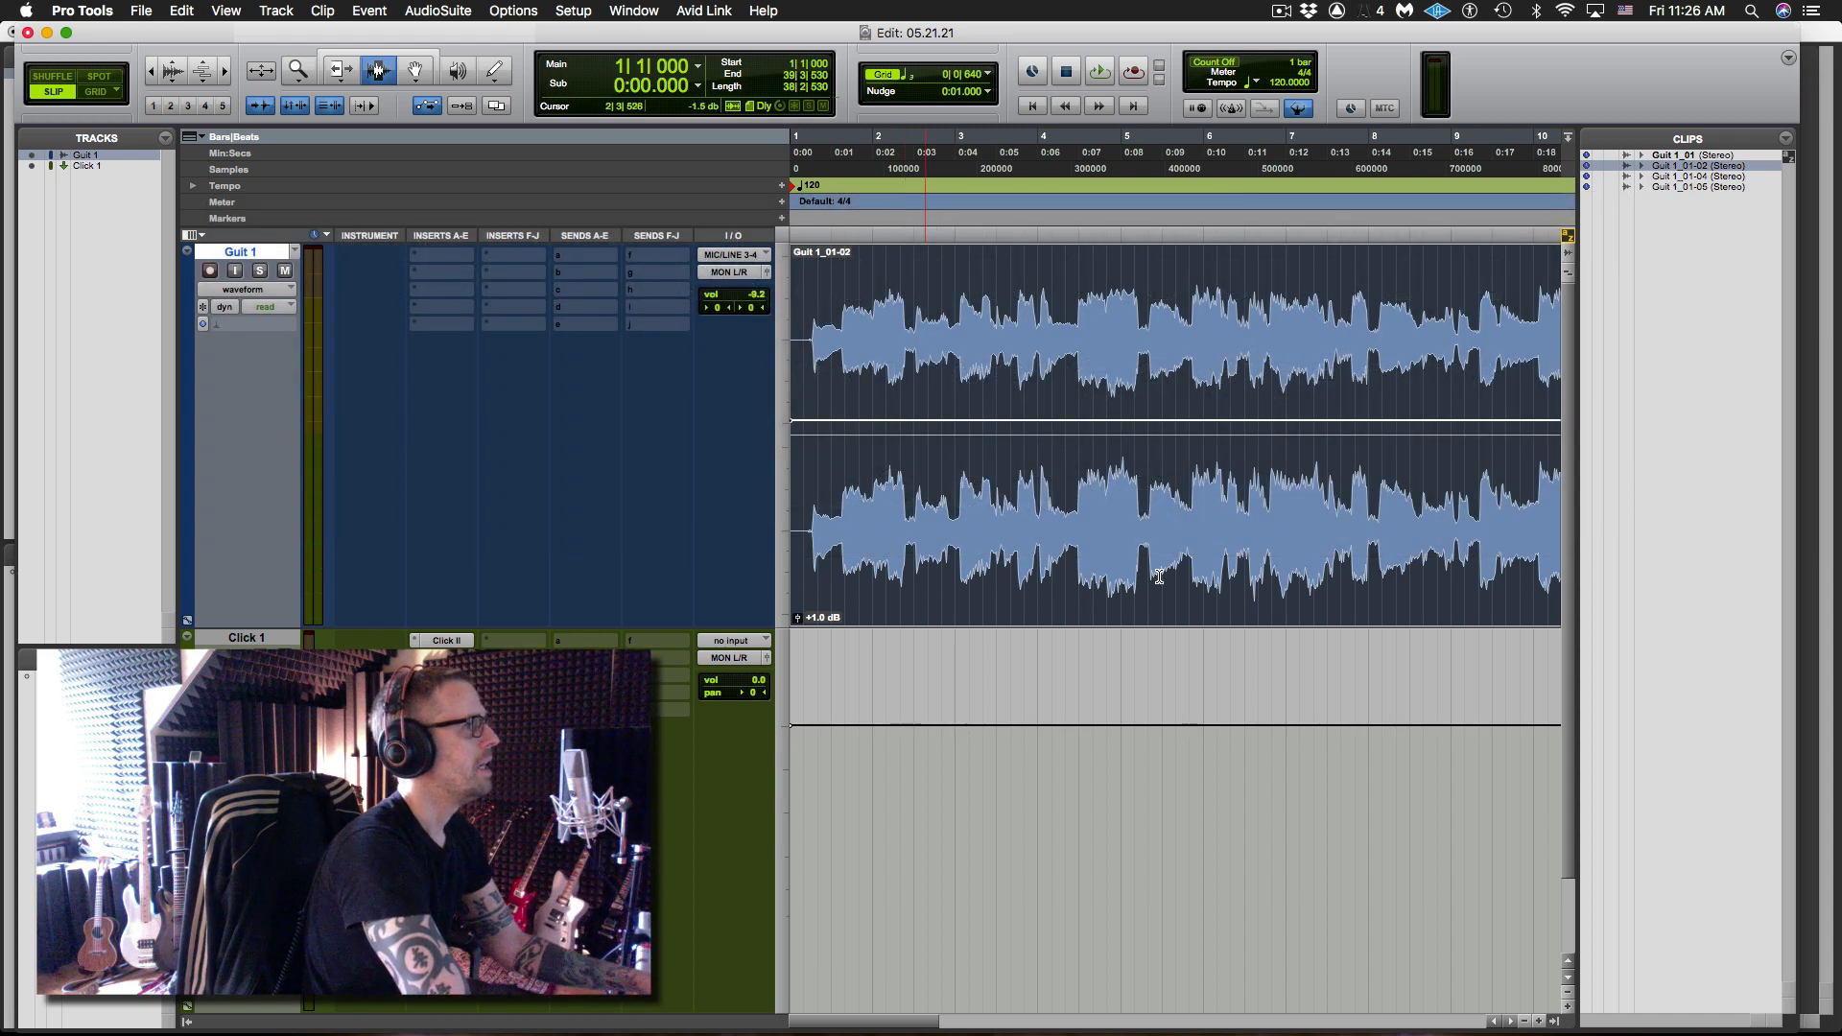
click(1554, 1023)
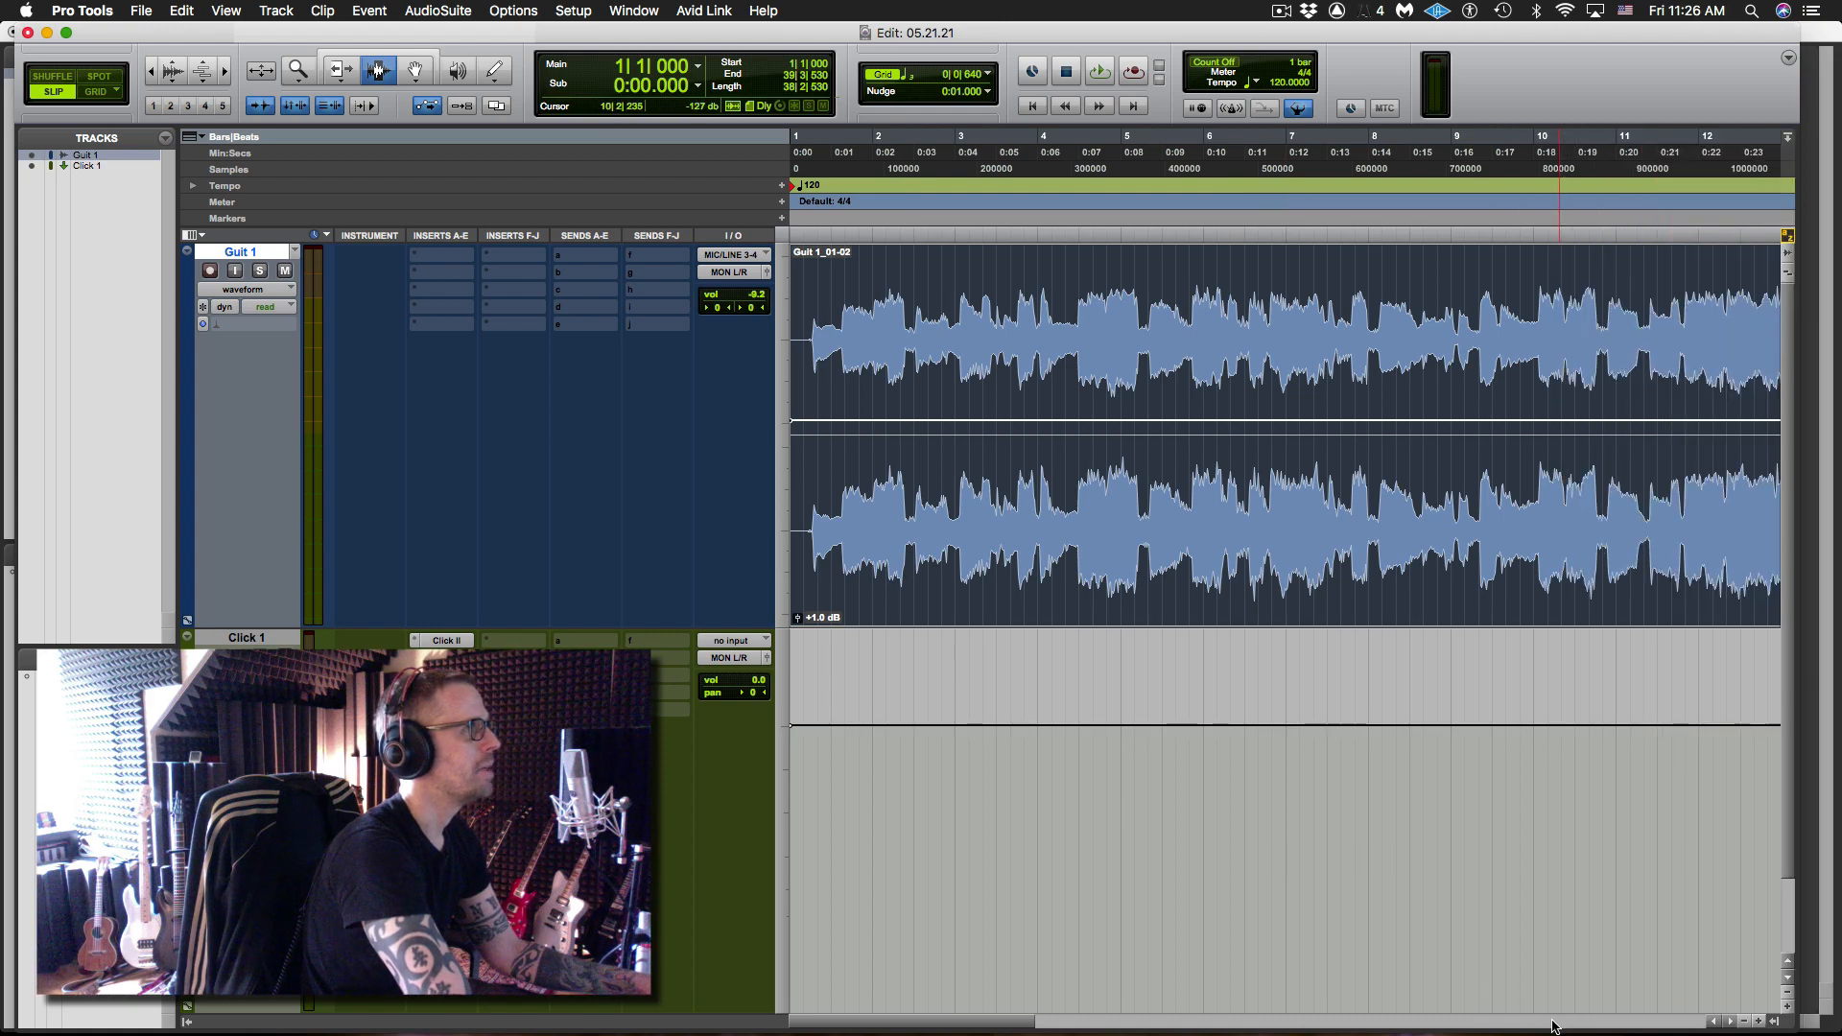
- Place the edit cursor on the first guitar transient and identify it as bar 1|1|000 in 4/4
click(804, 549)
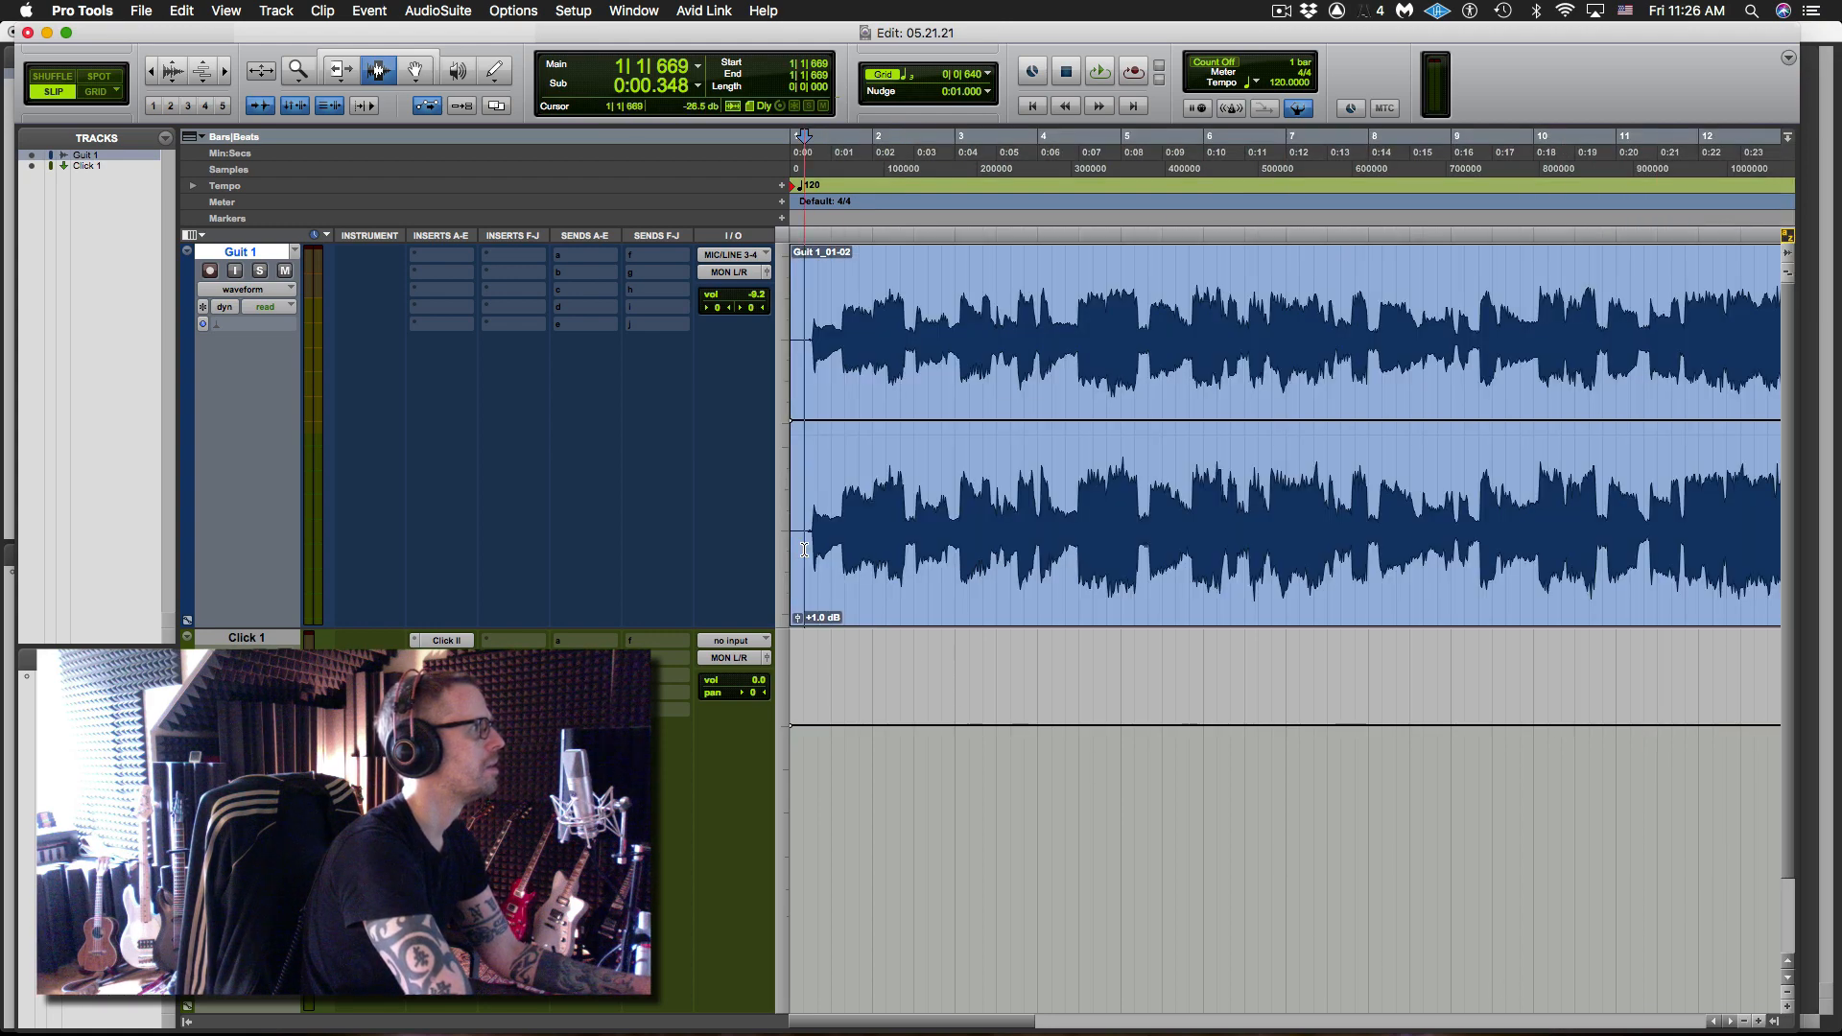
key(space)
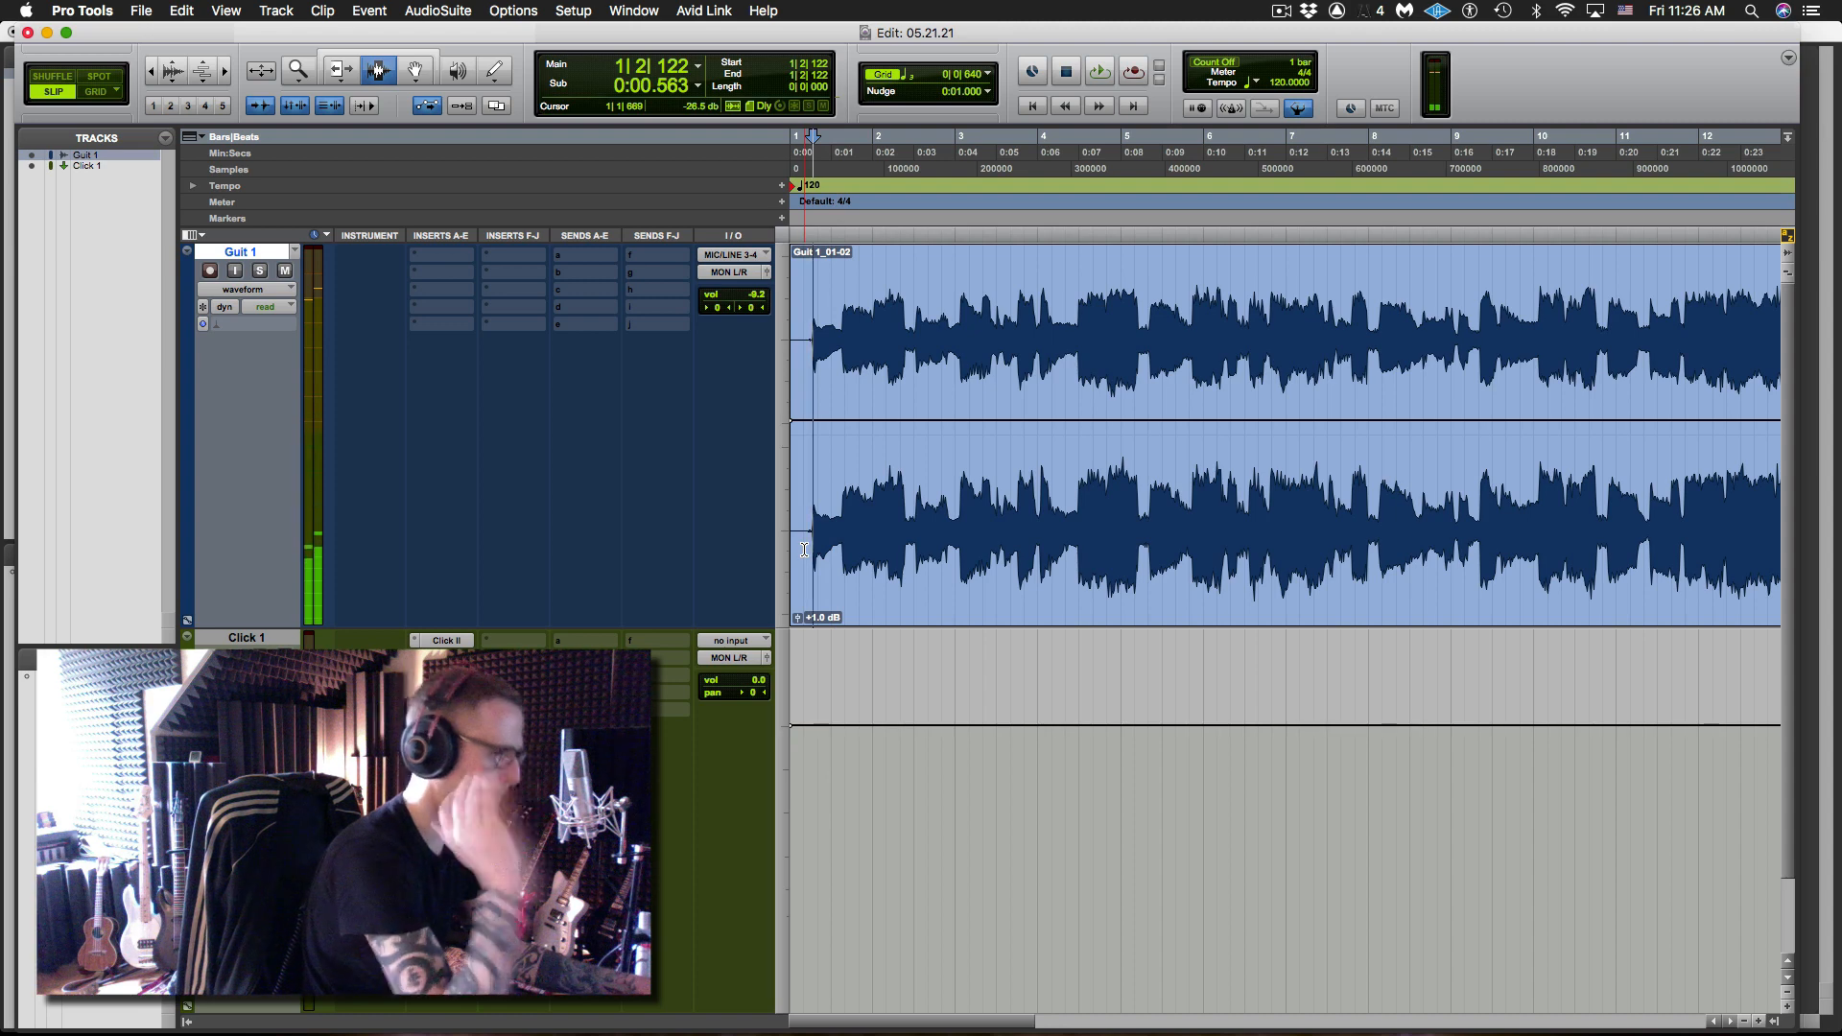
key(super+i)
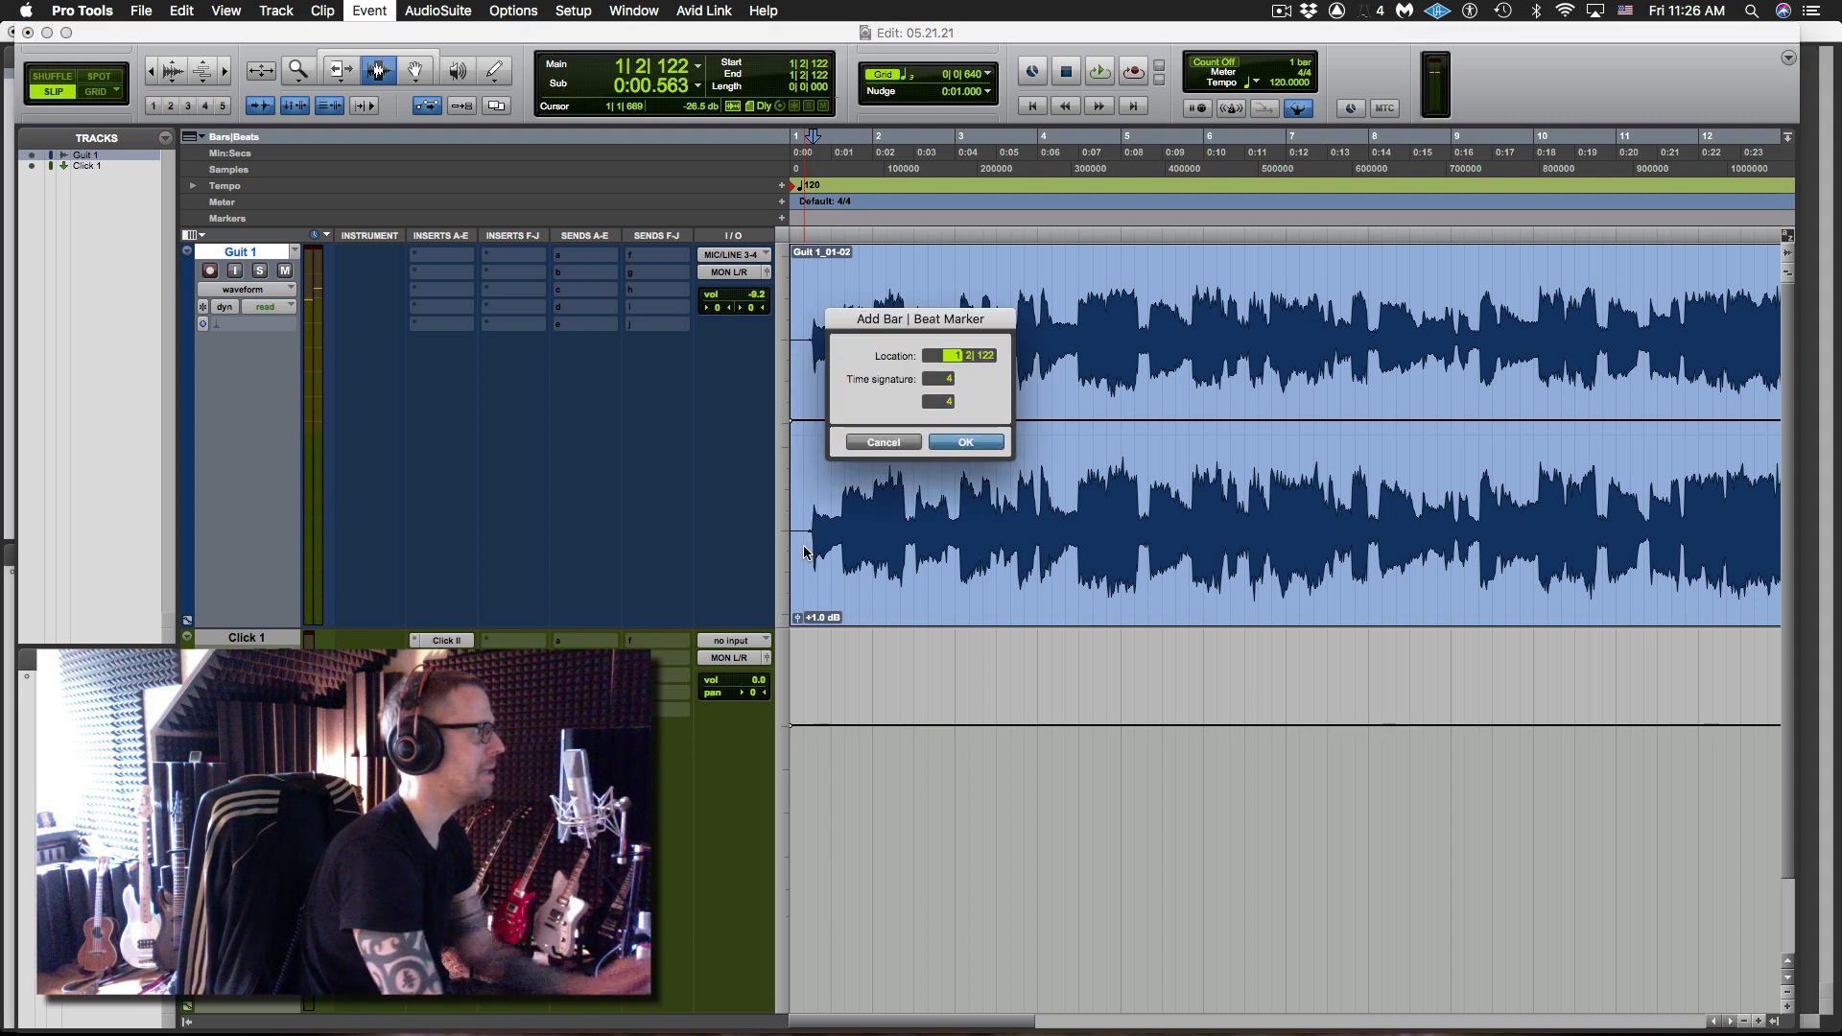
text(1)
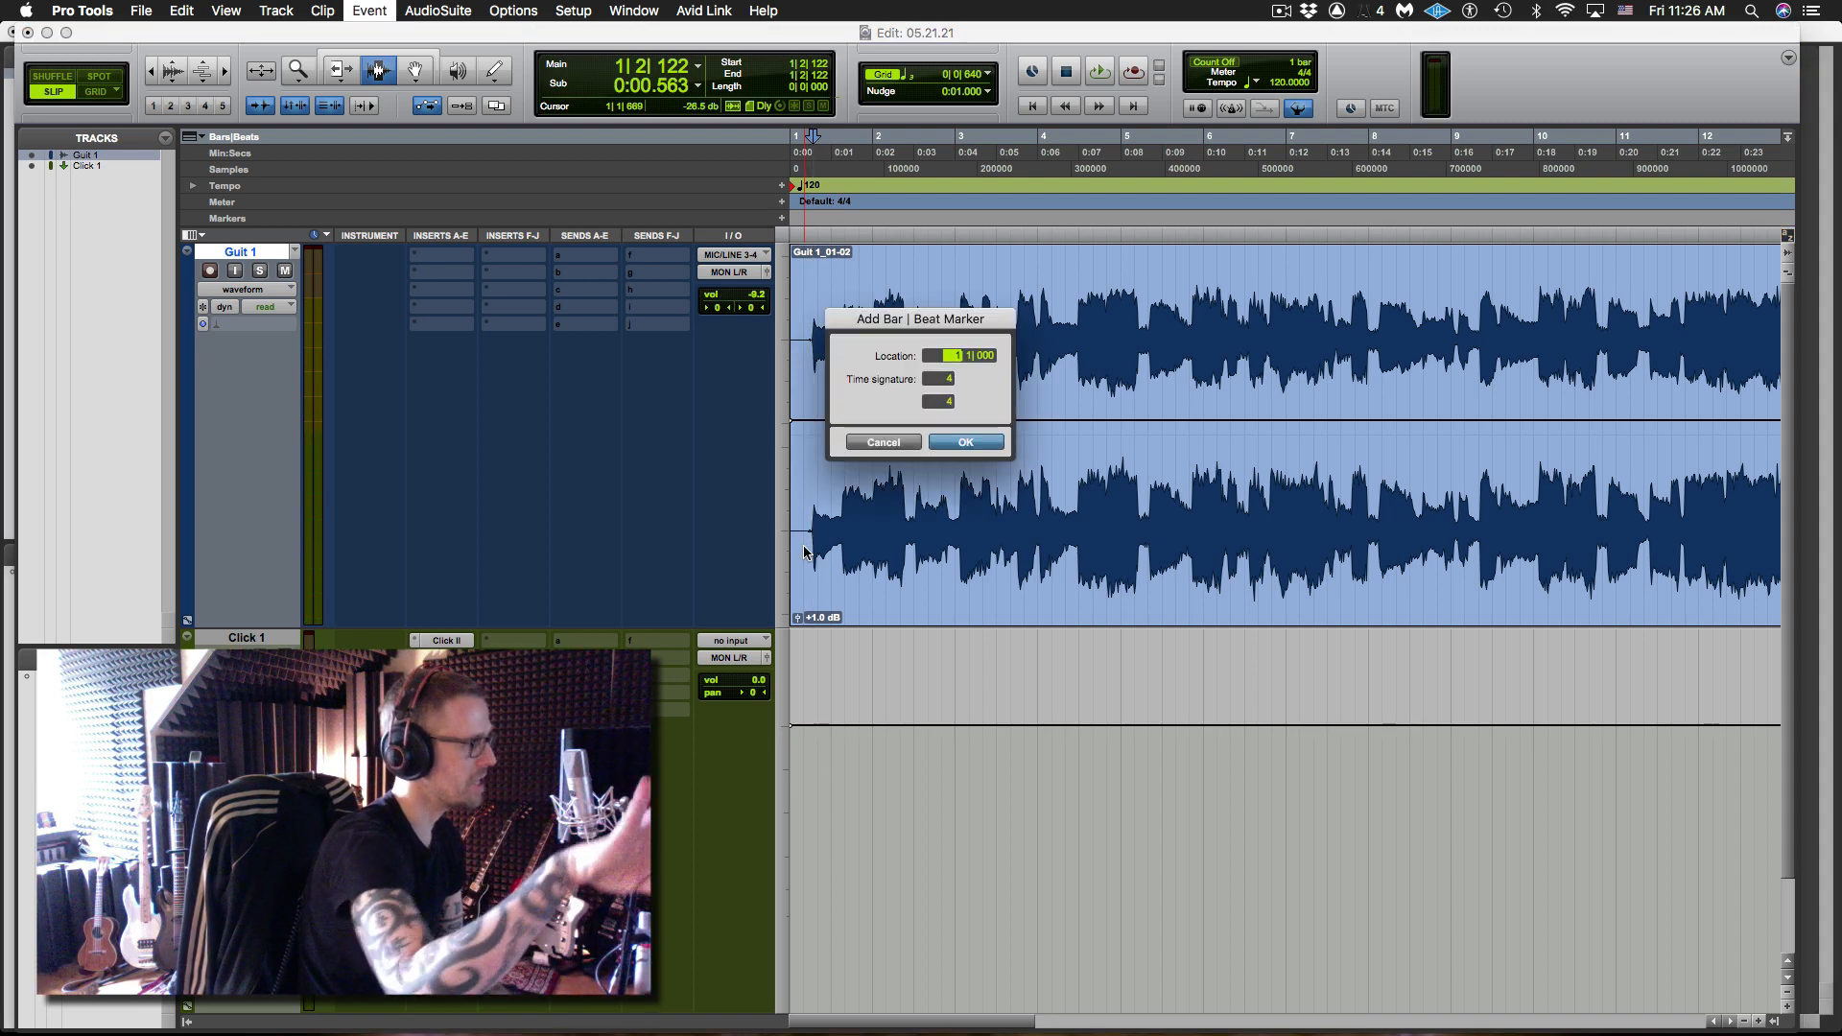
key(Return)
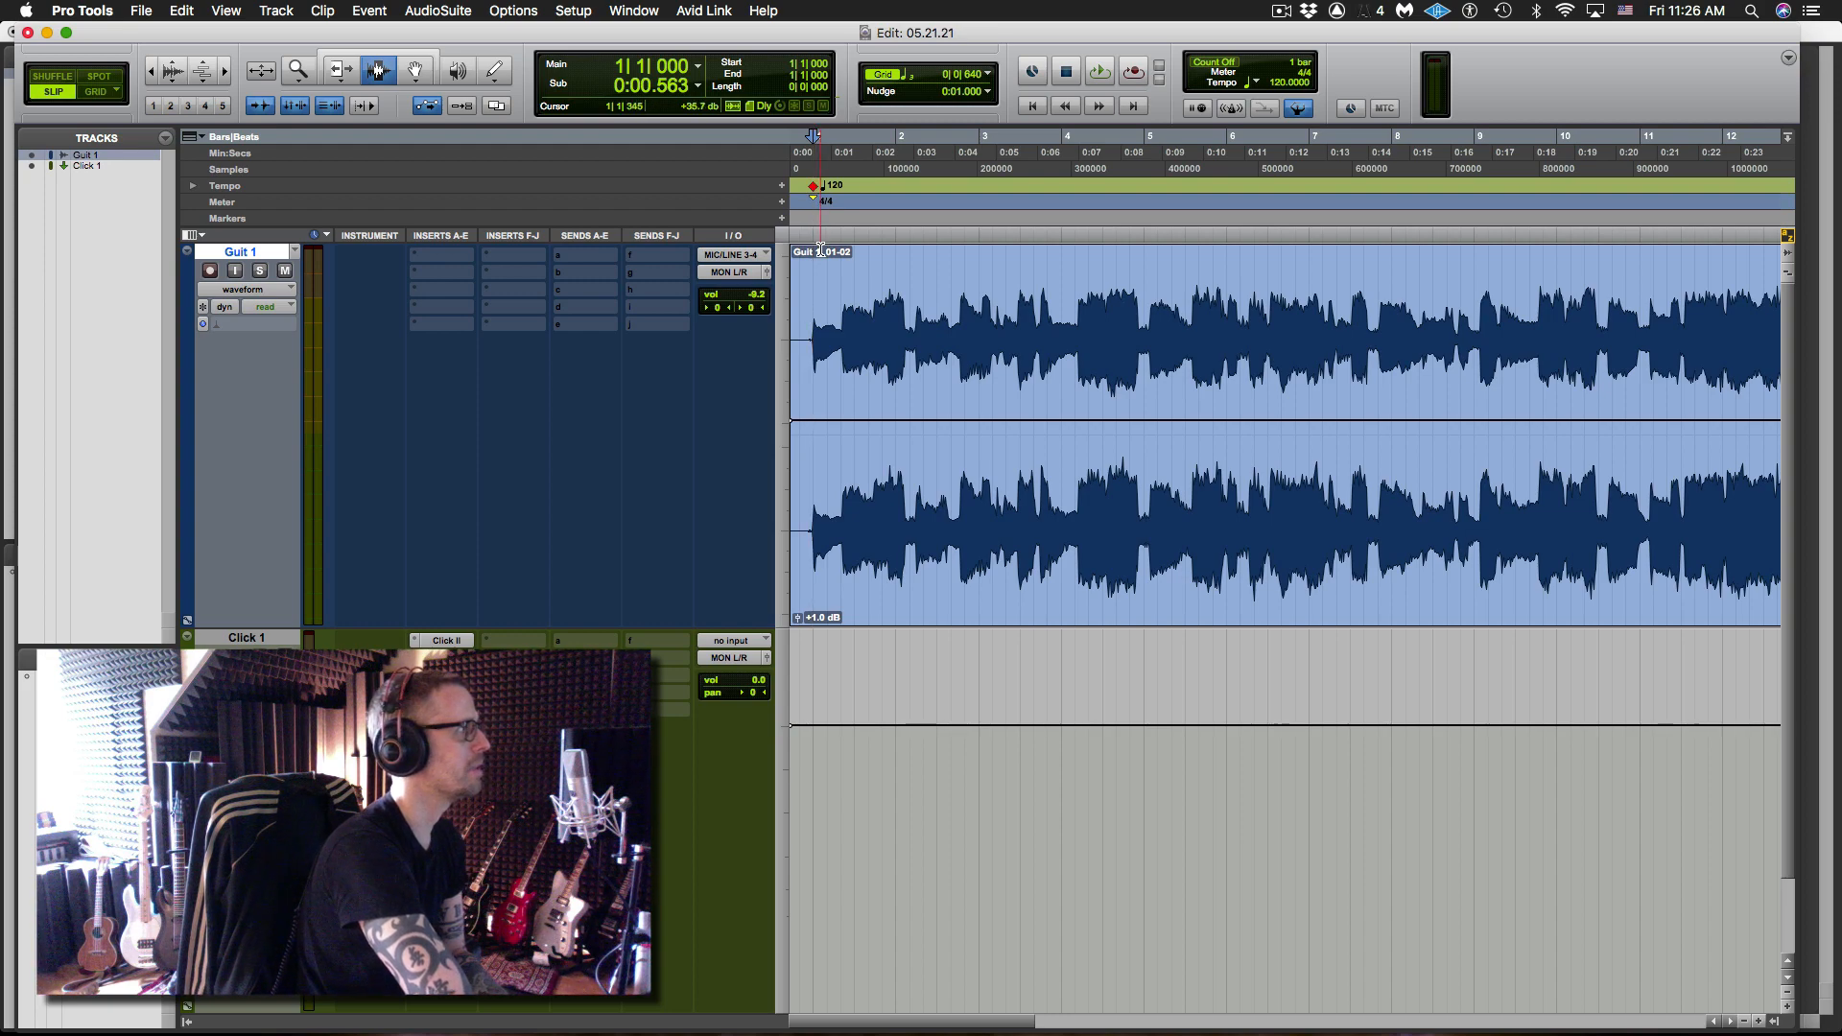
- Play the guitar from the bar 1 marker to hear where its next beats fall
key(super+bracketright)
key(super+bracketright)
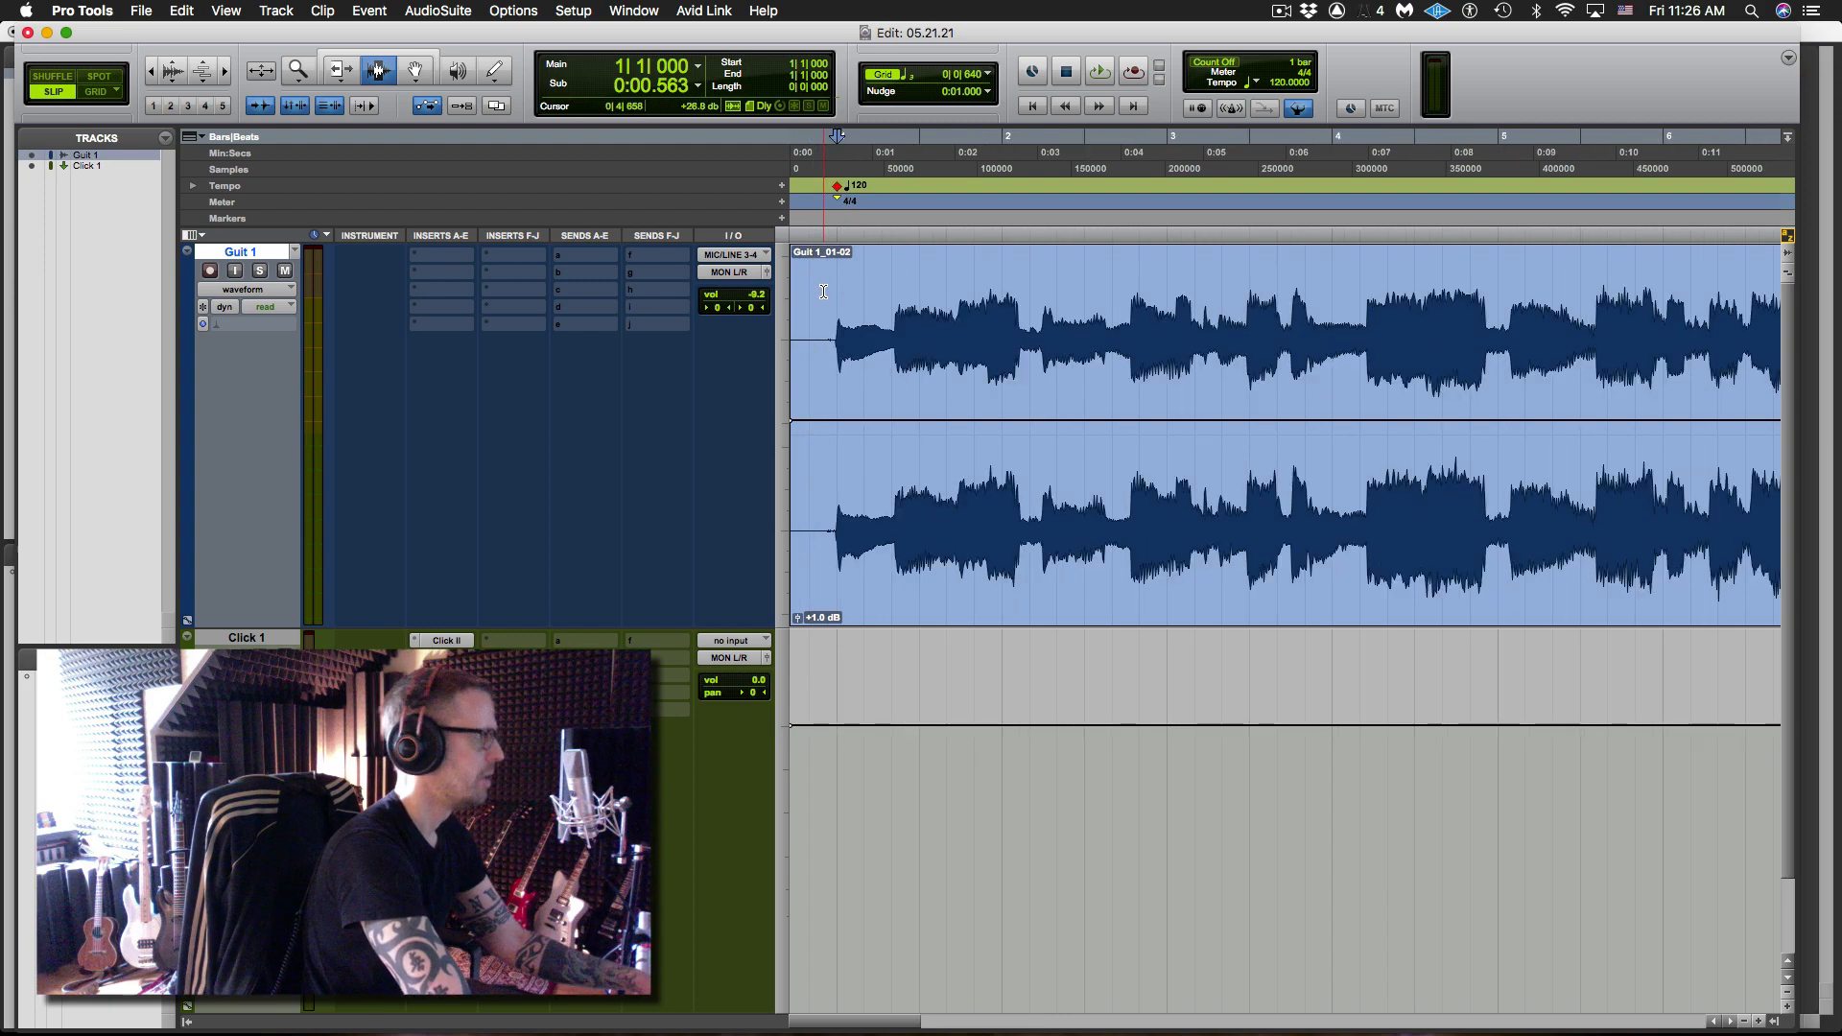
key(space)
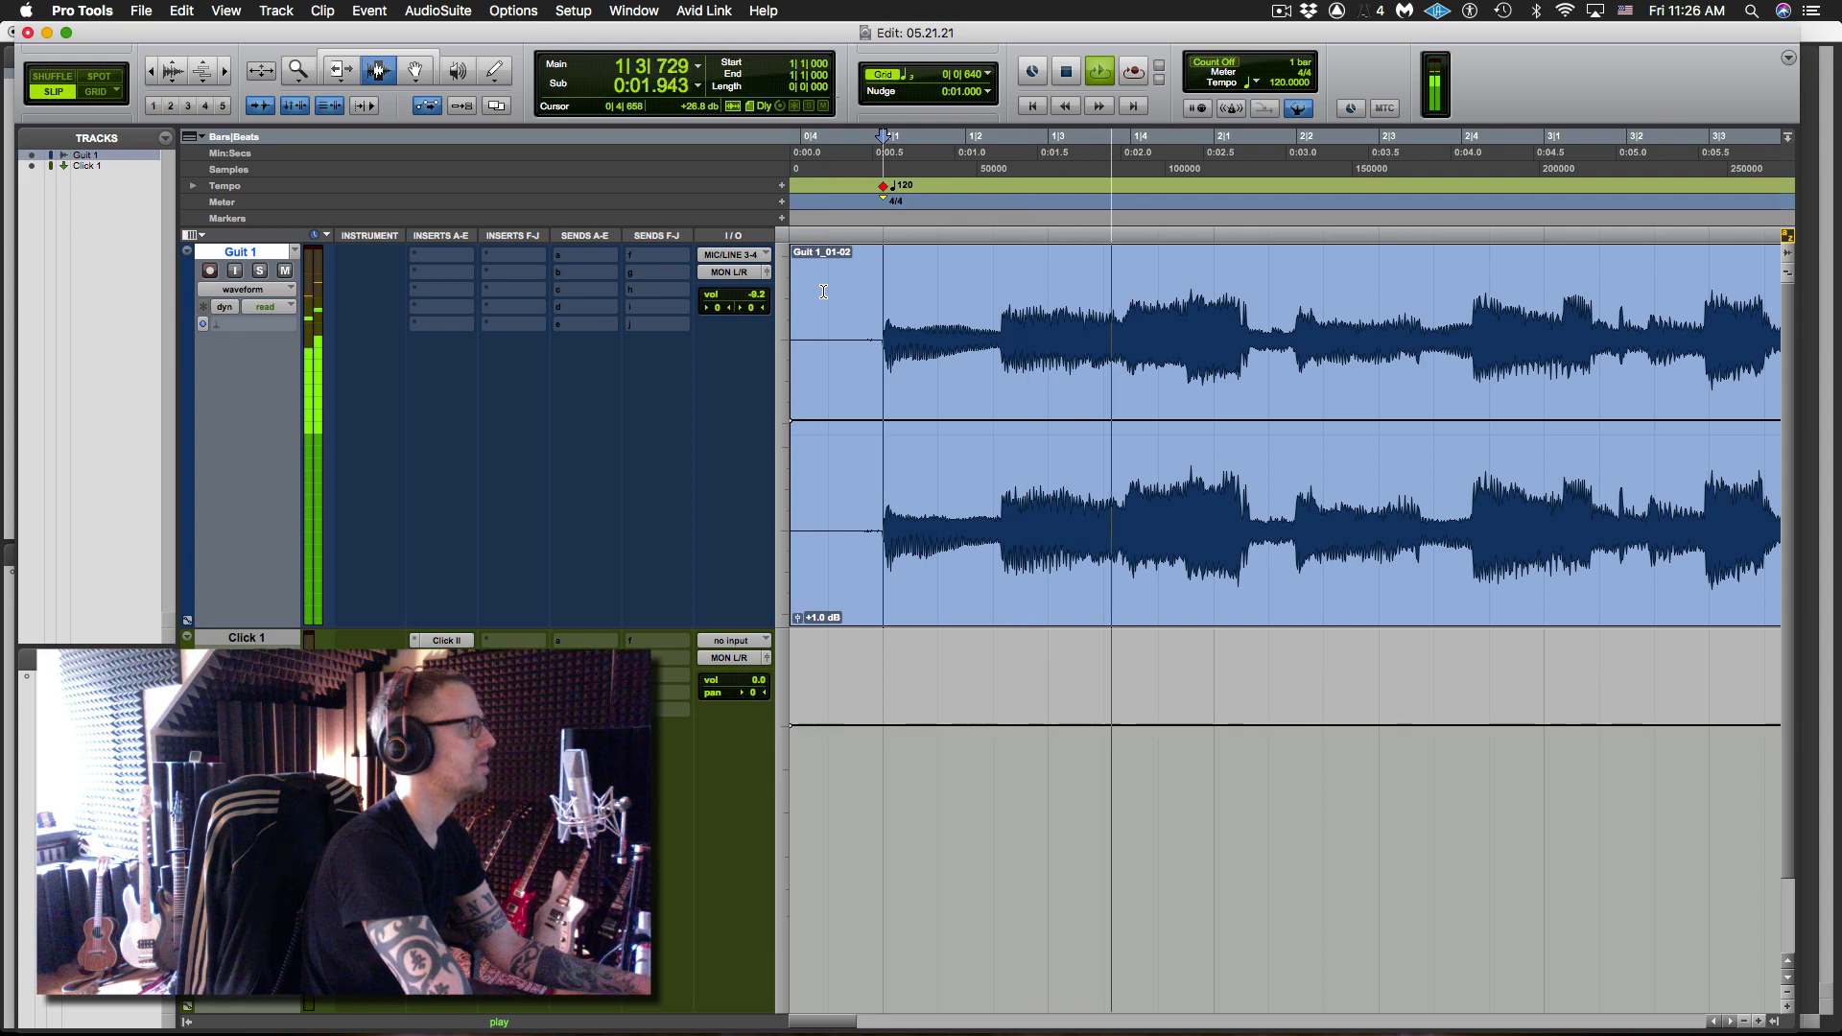
key(space)
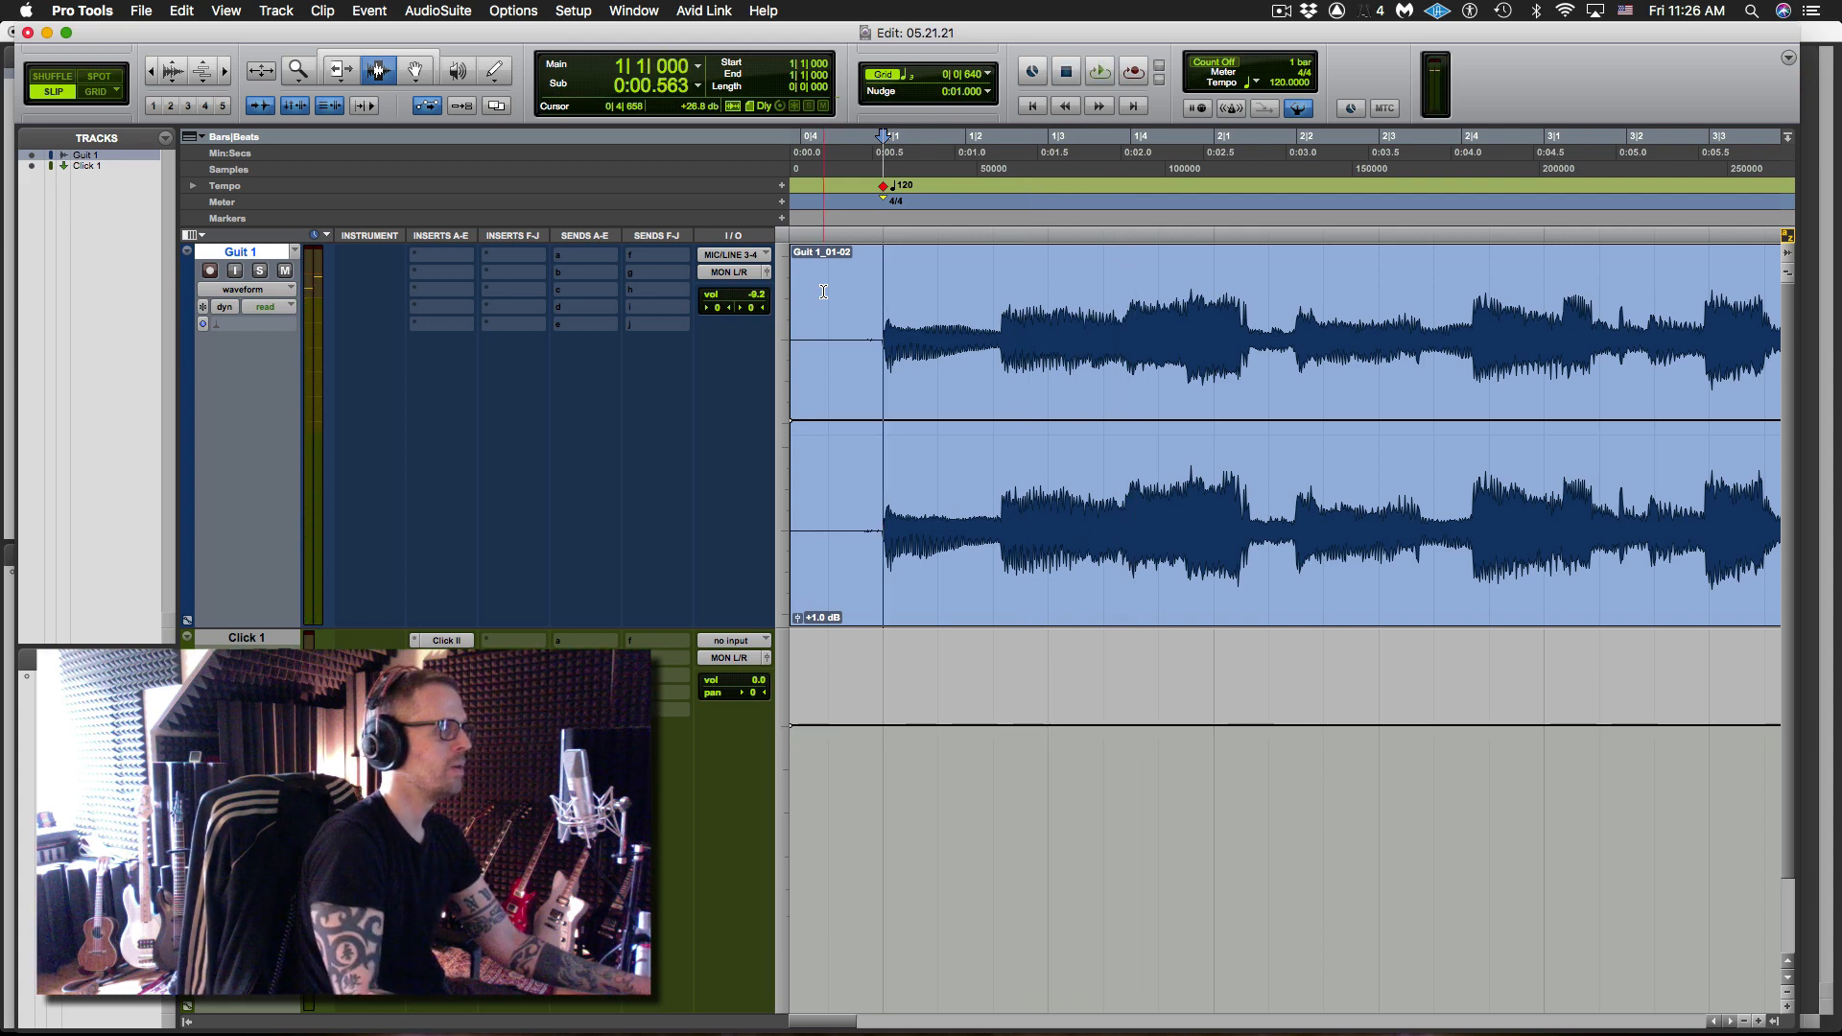
key(space)
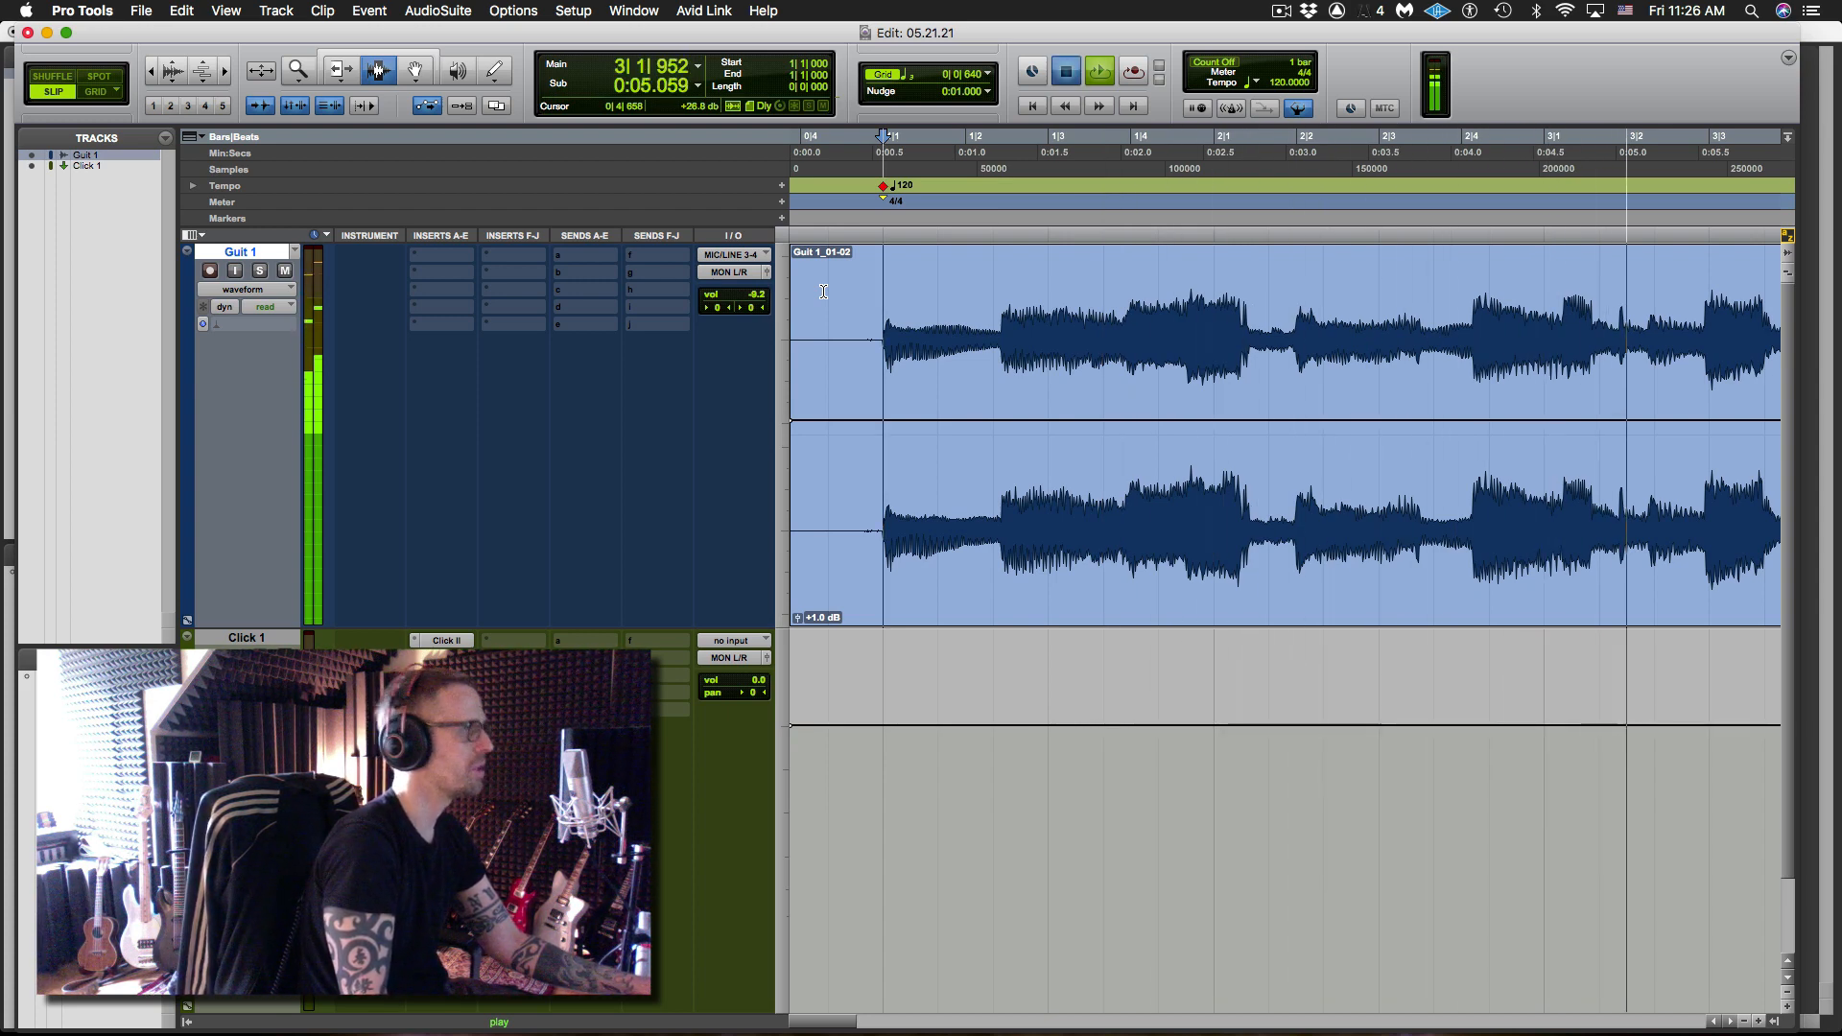
key(space)
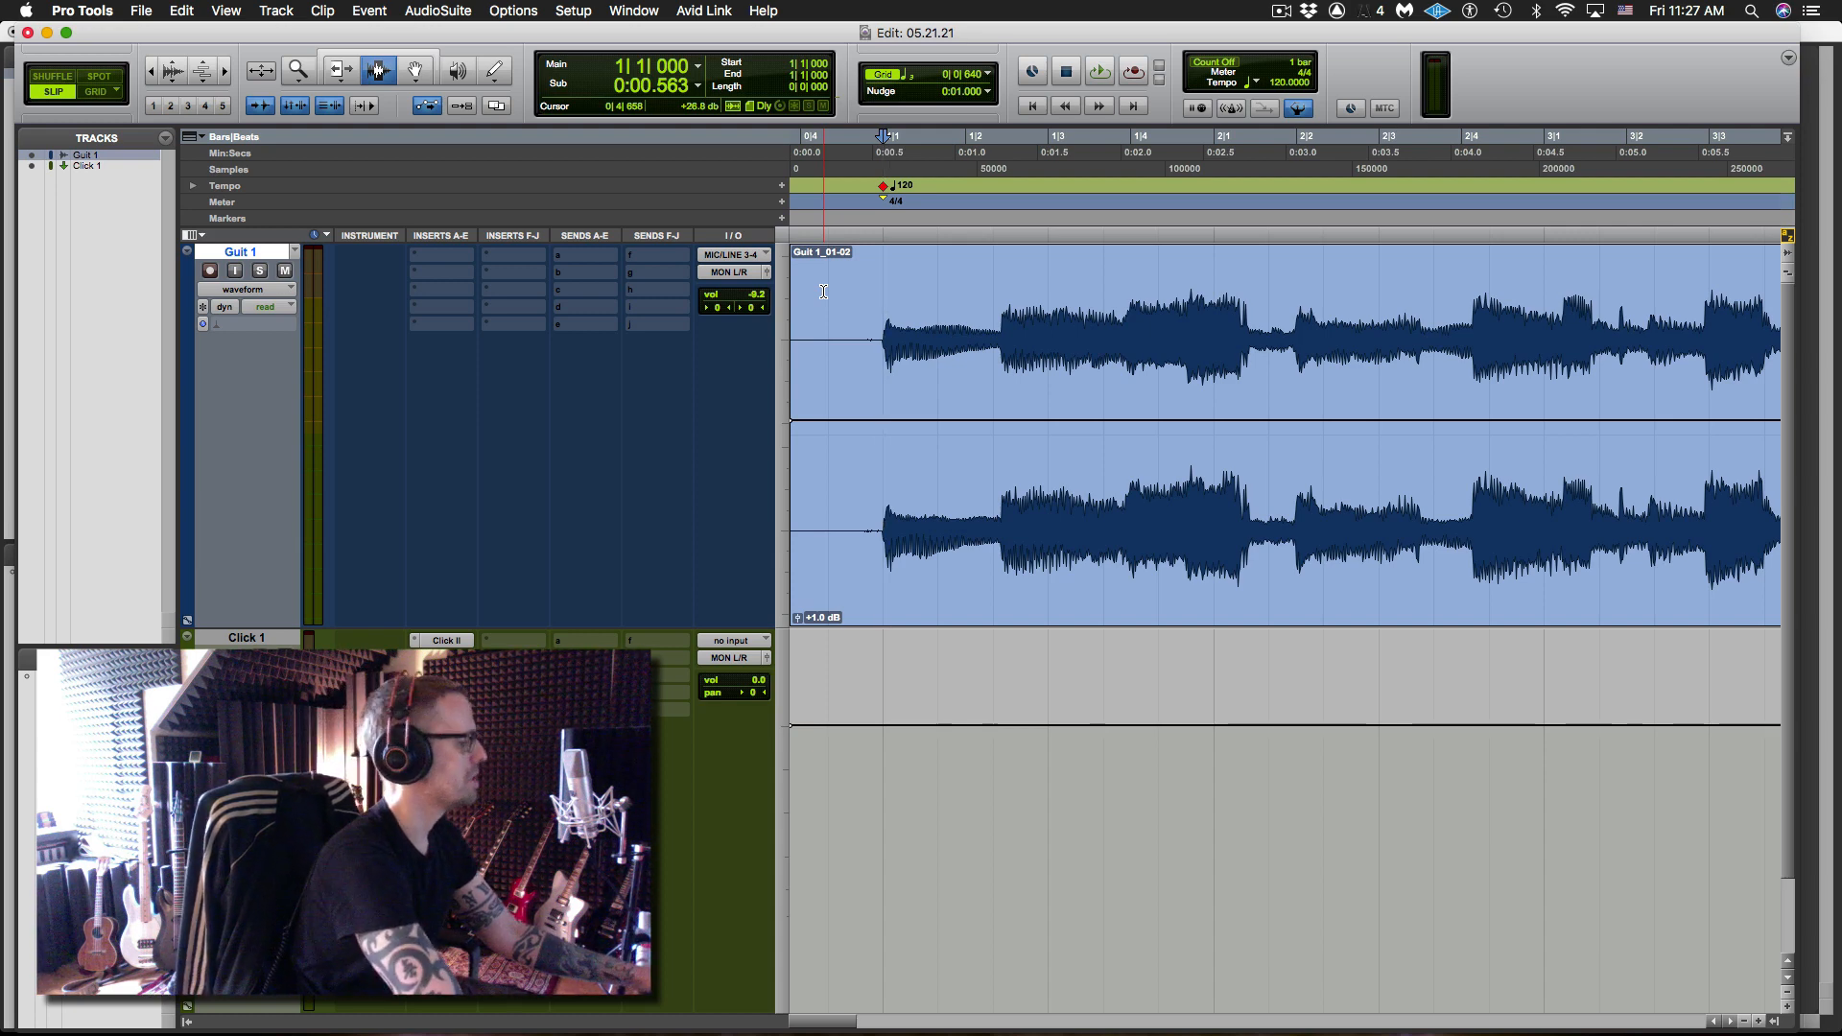
- With Tab to Transient enabled, advance to the guitar's next strong attack and identify it as beat 1|2|000 in 4/4
key(alt+super+Tab)
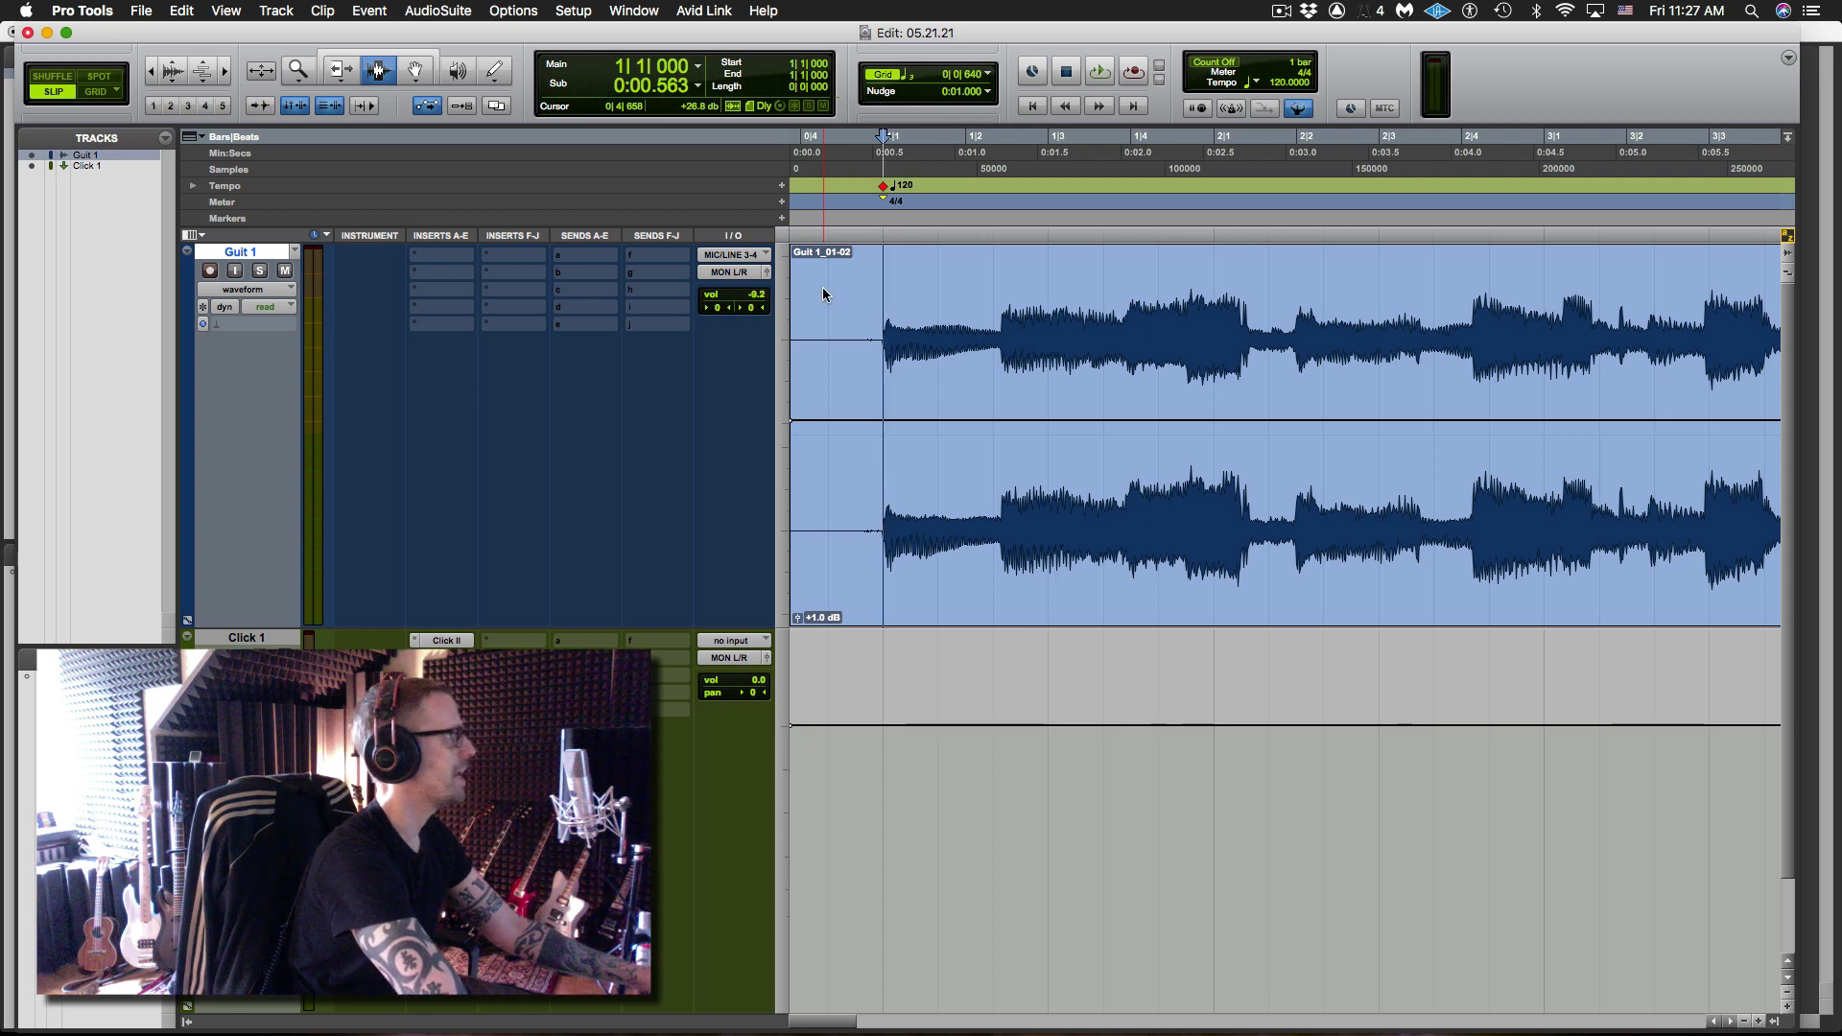
key(alt+super+Tab)
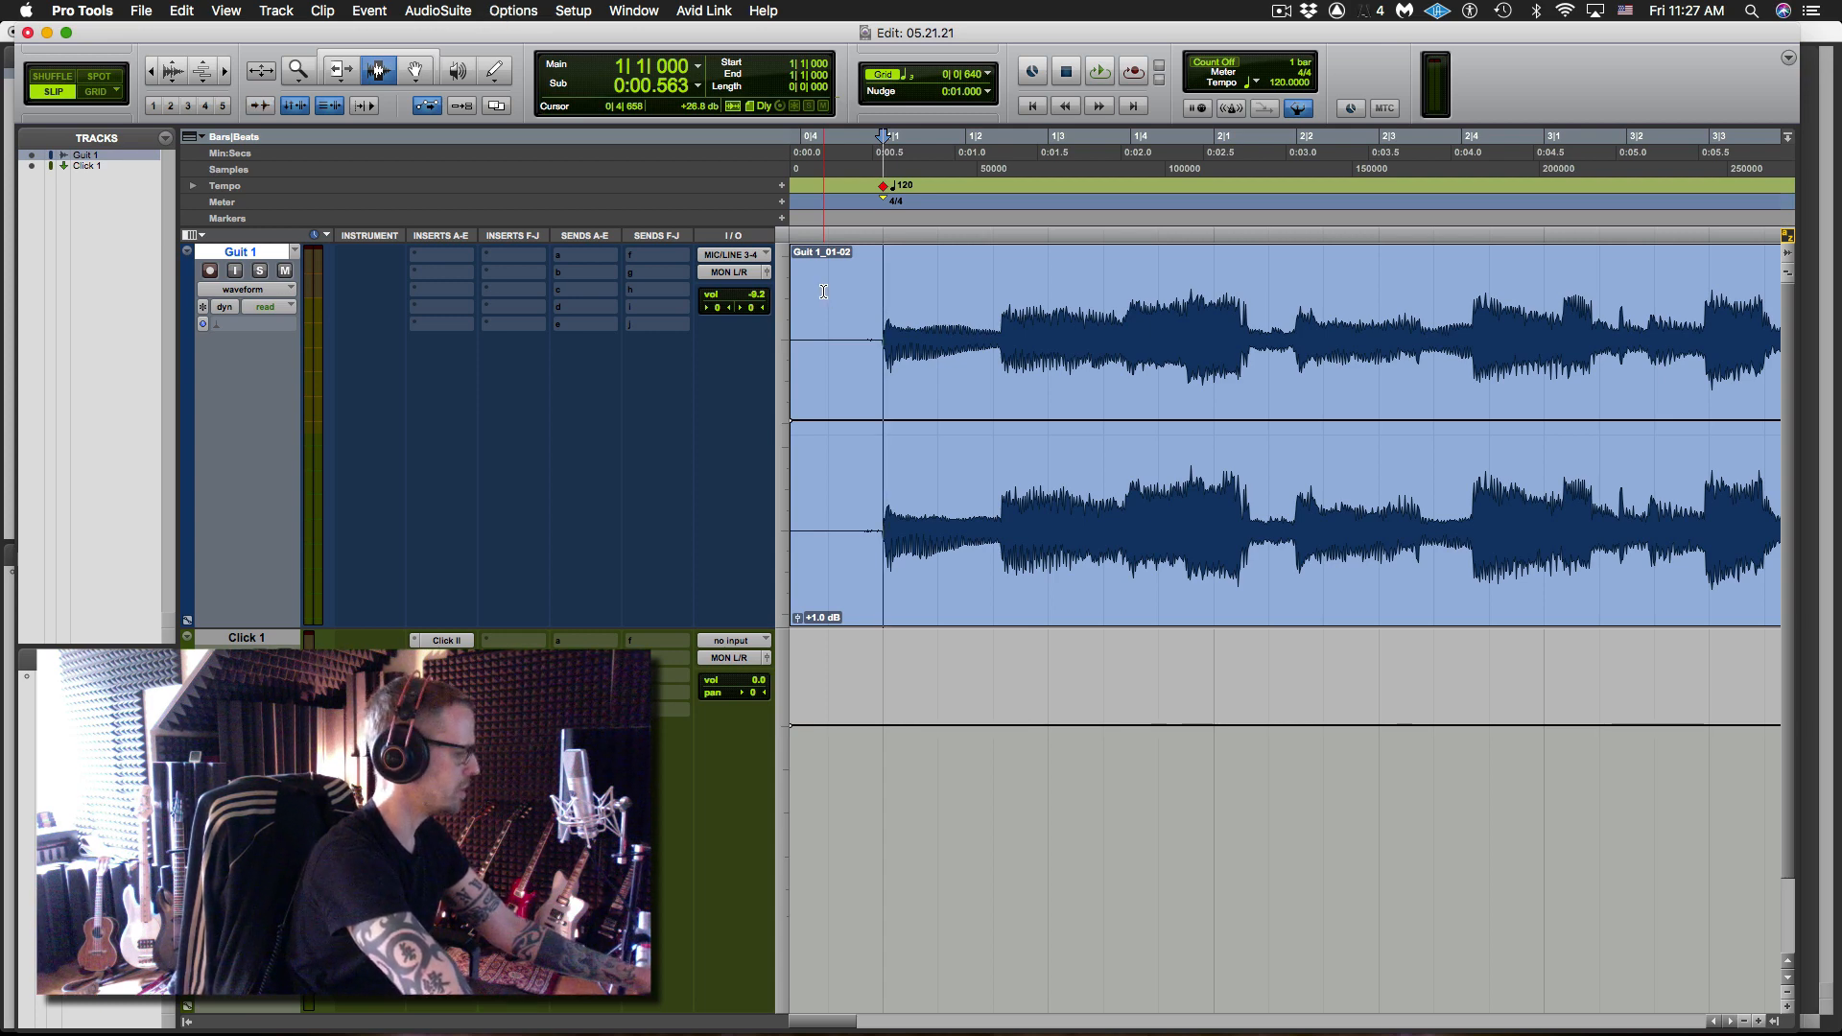
key(alt+super+Tab)
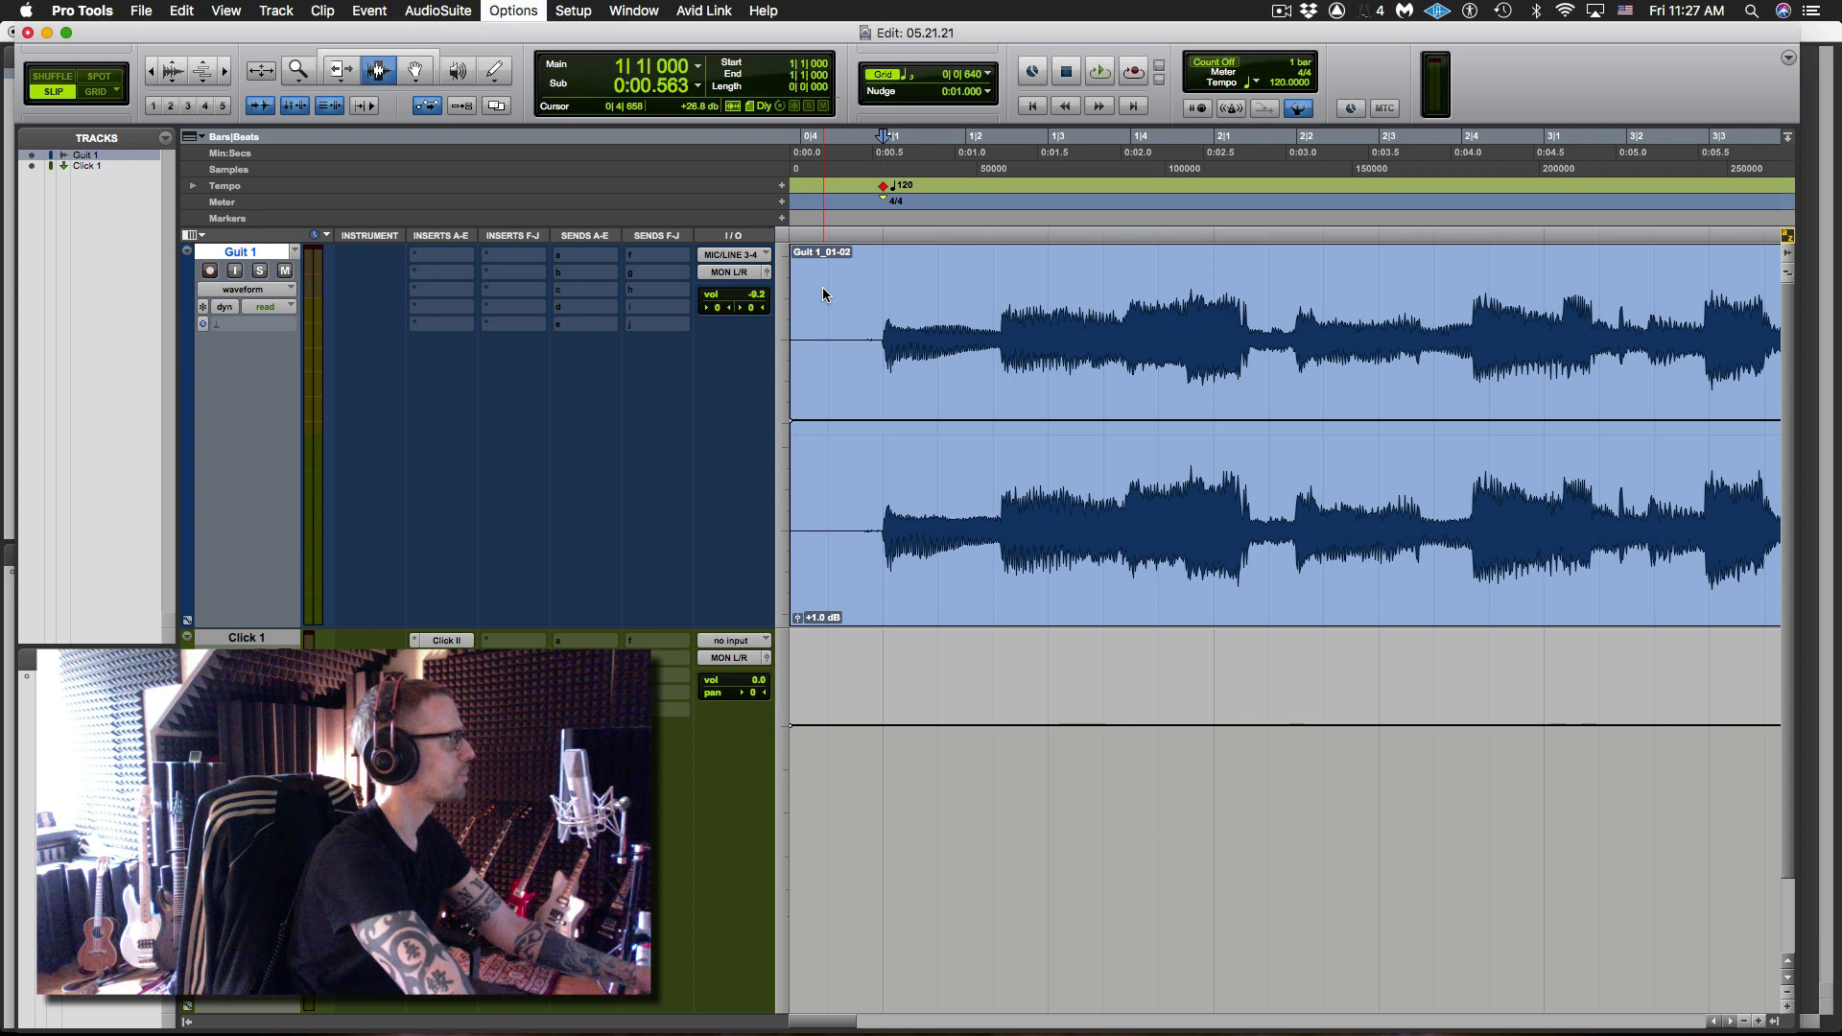
key(Tab)
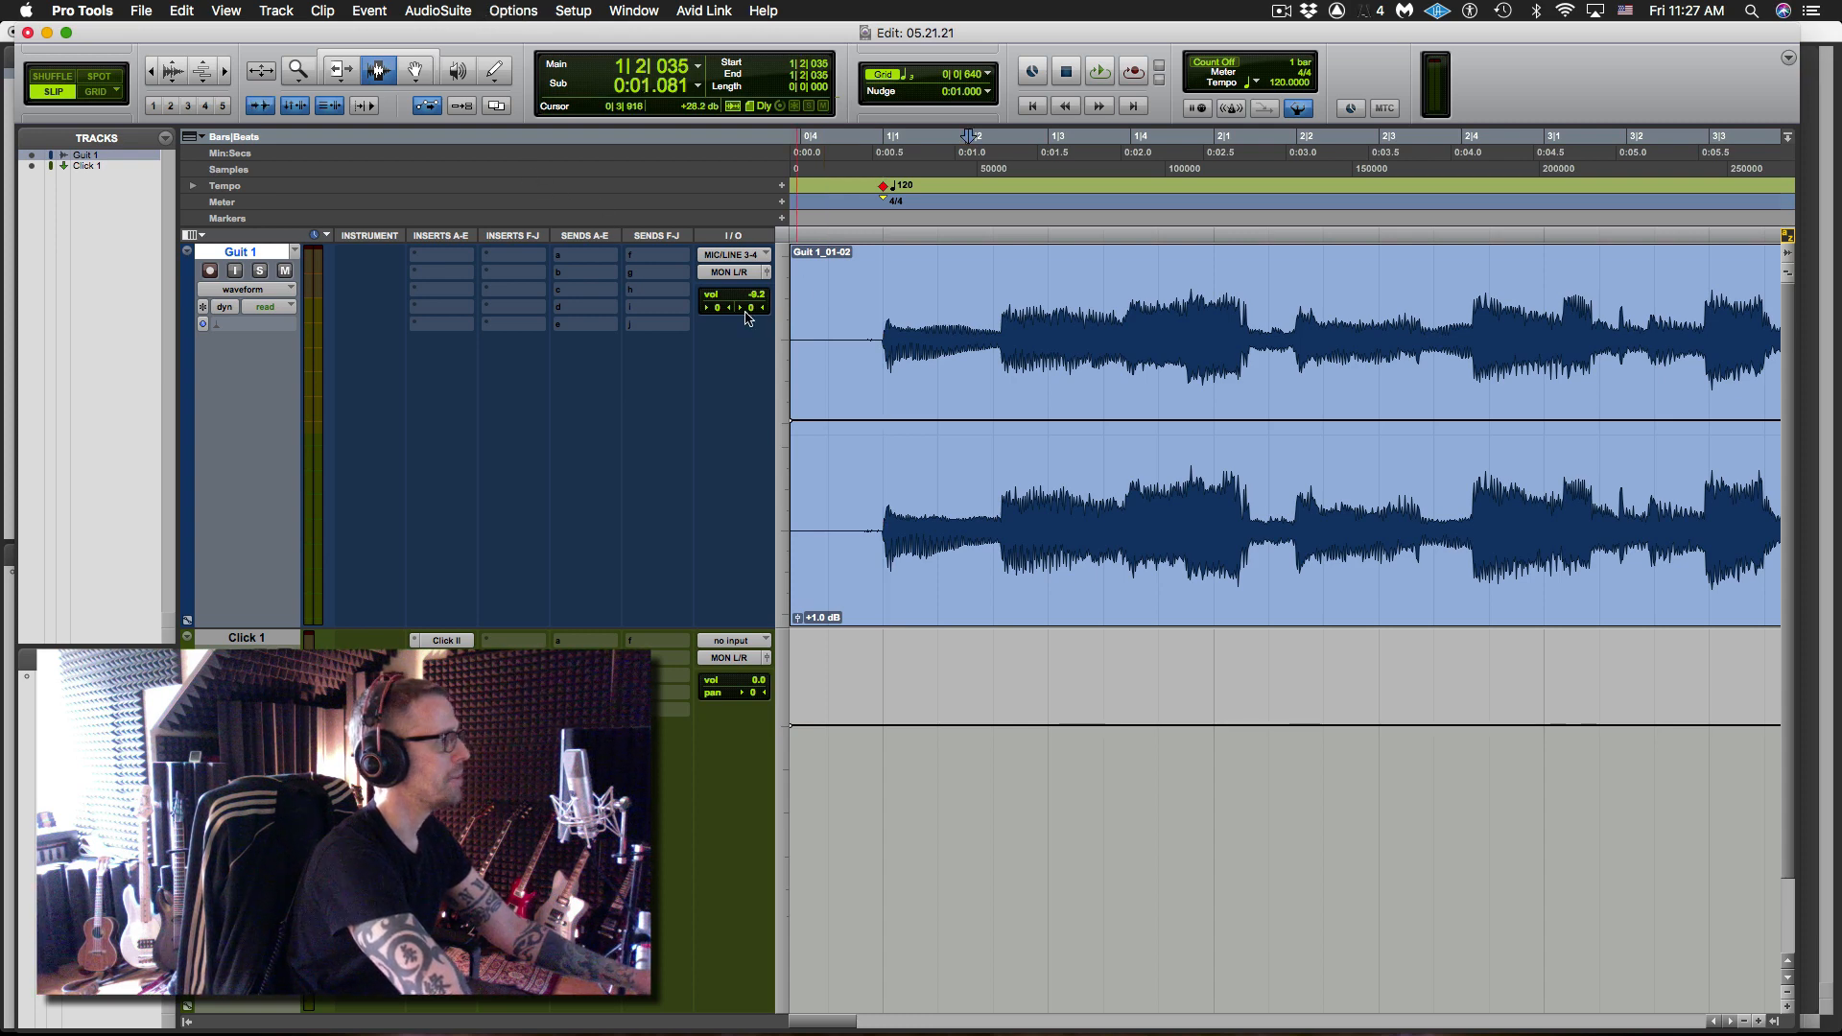
key(Tab)
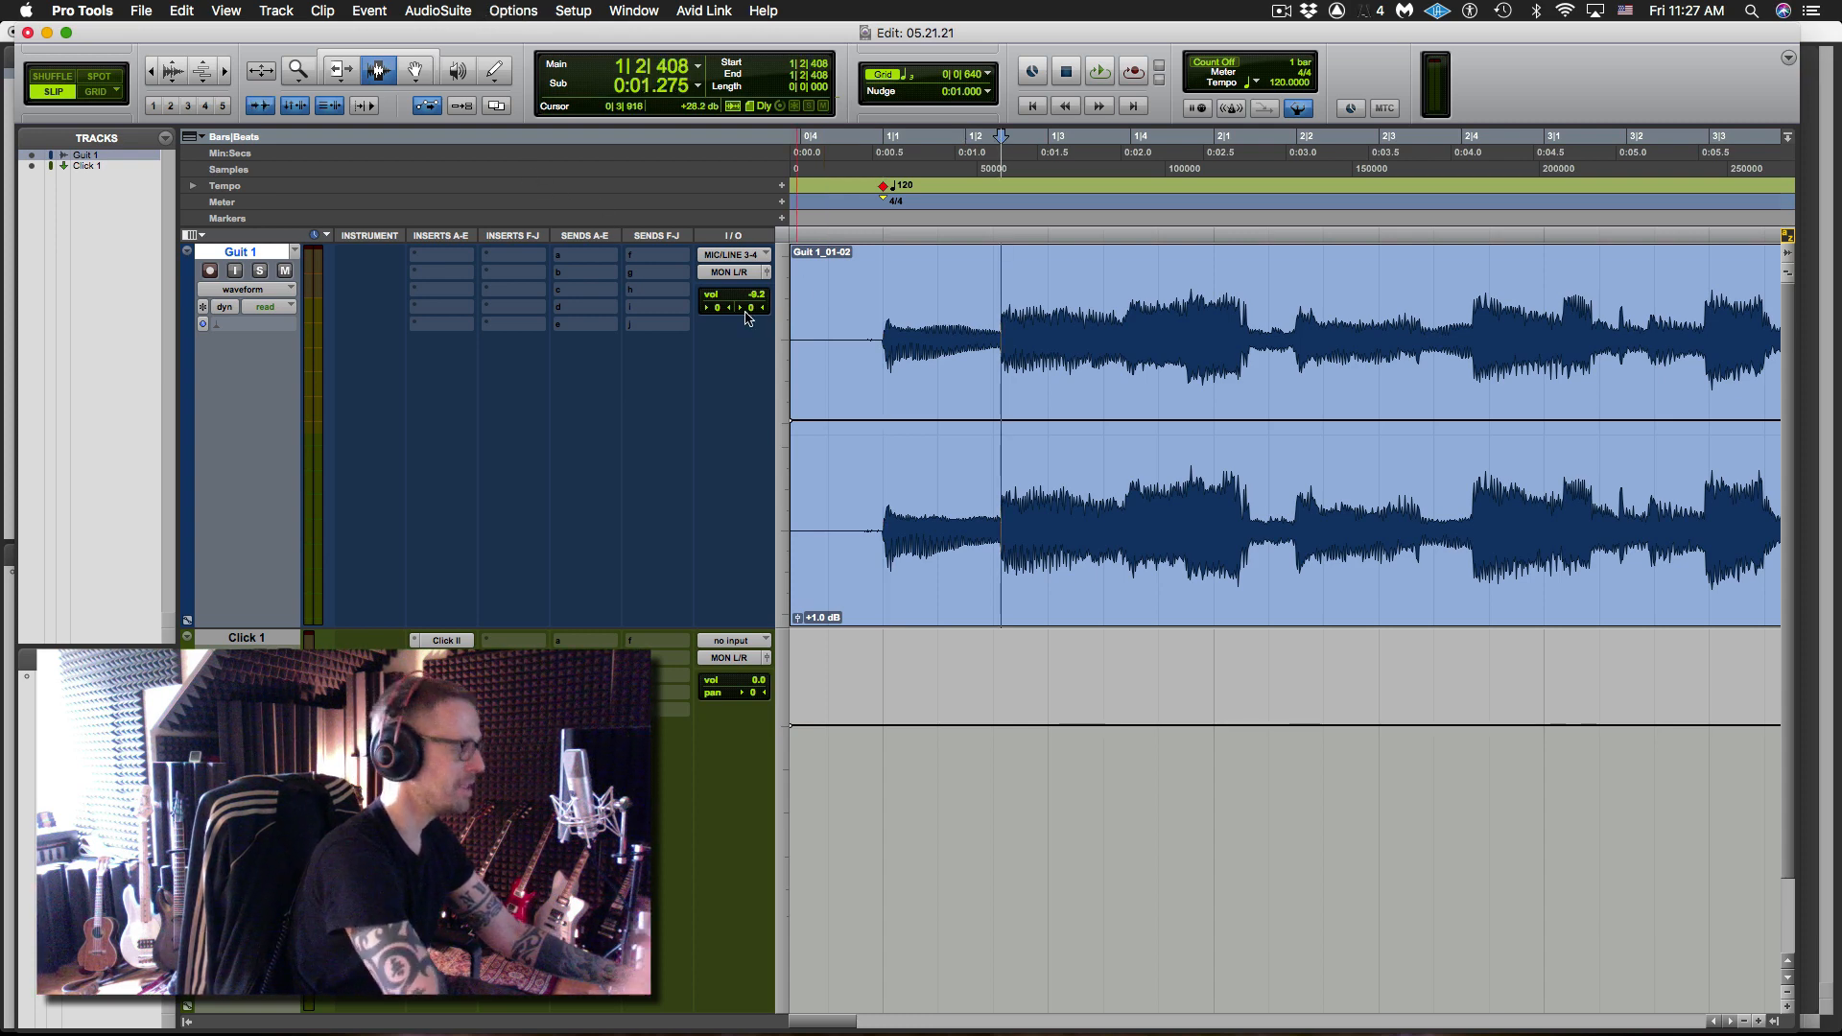
key(super+i)
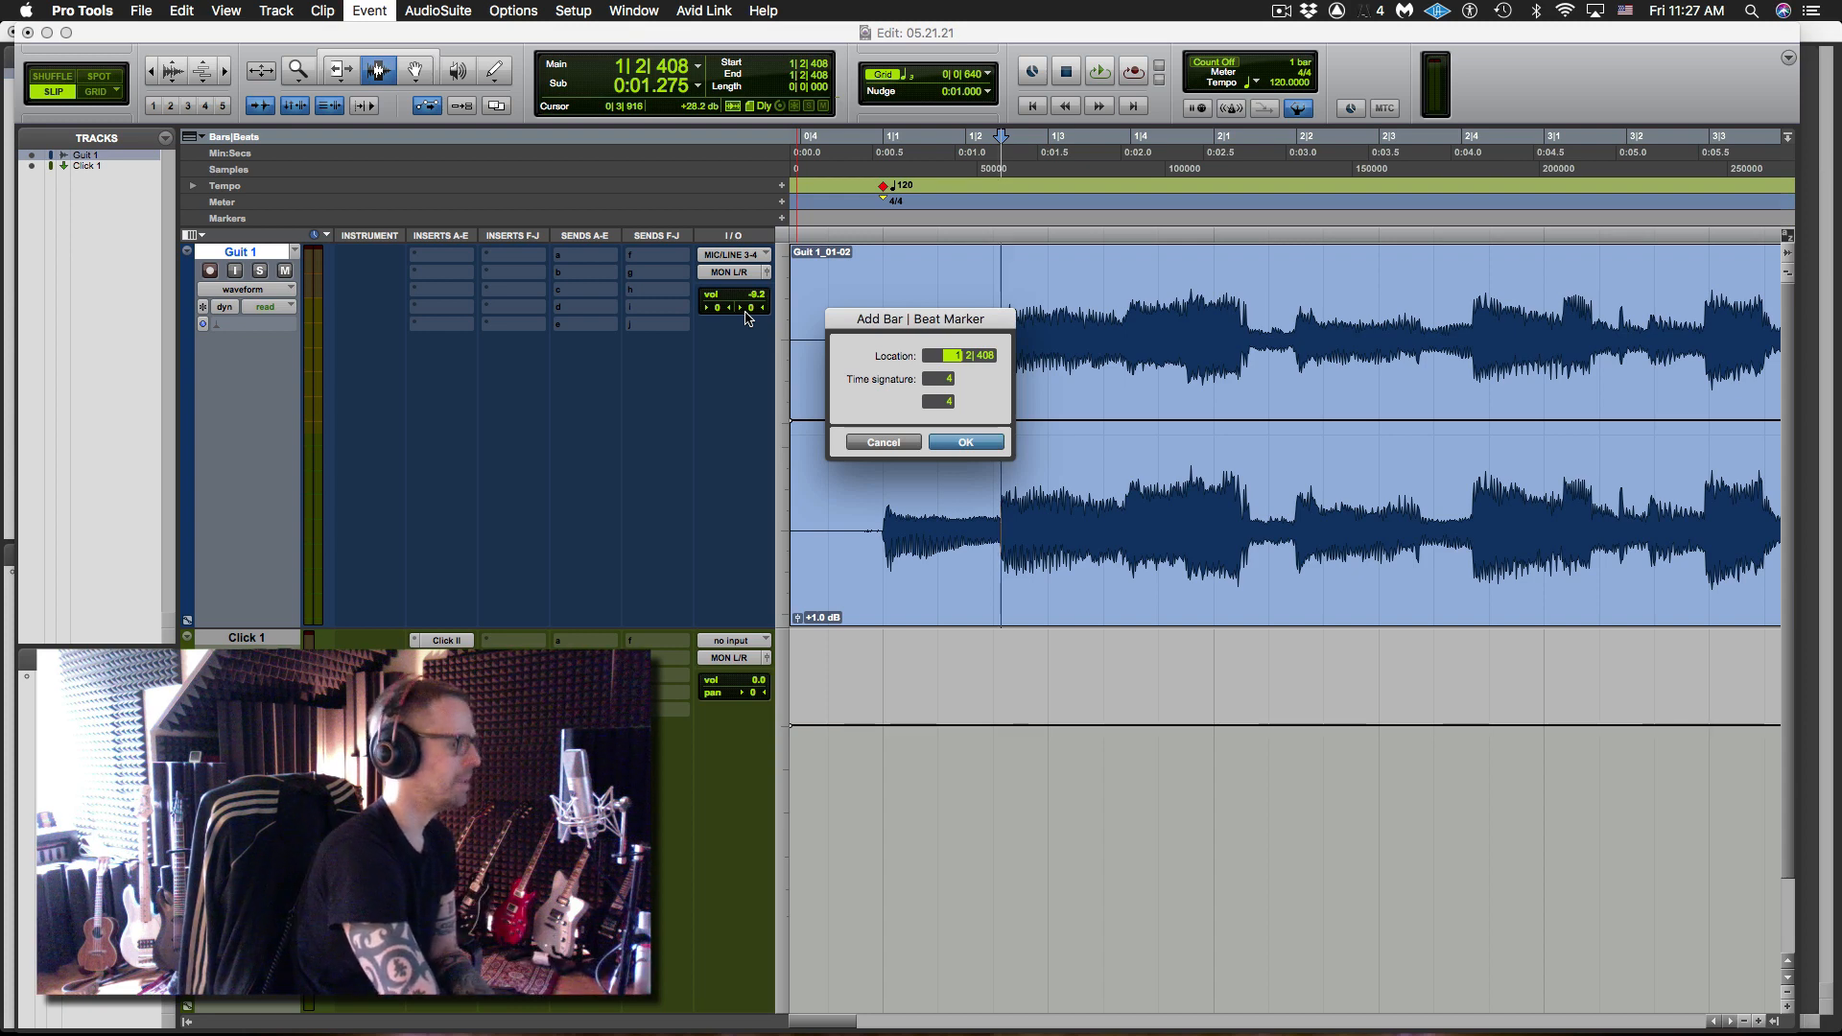
key(period)
text(2)
key(Return)
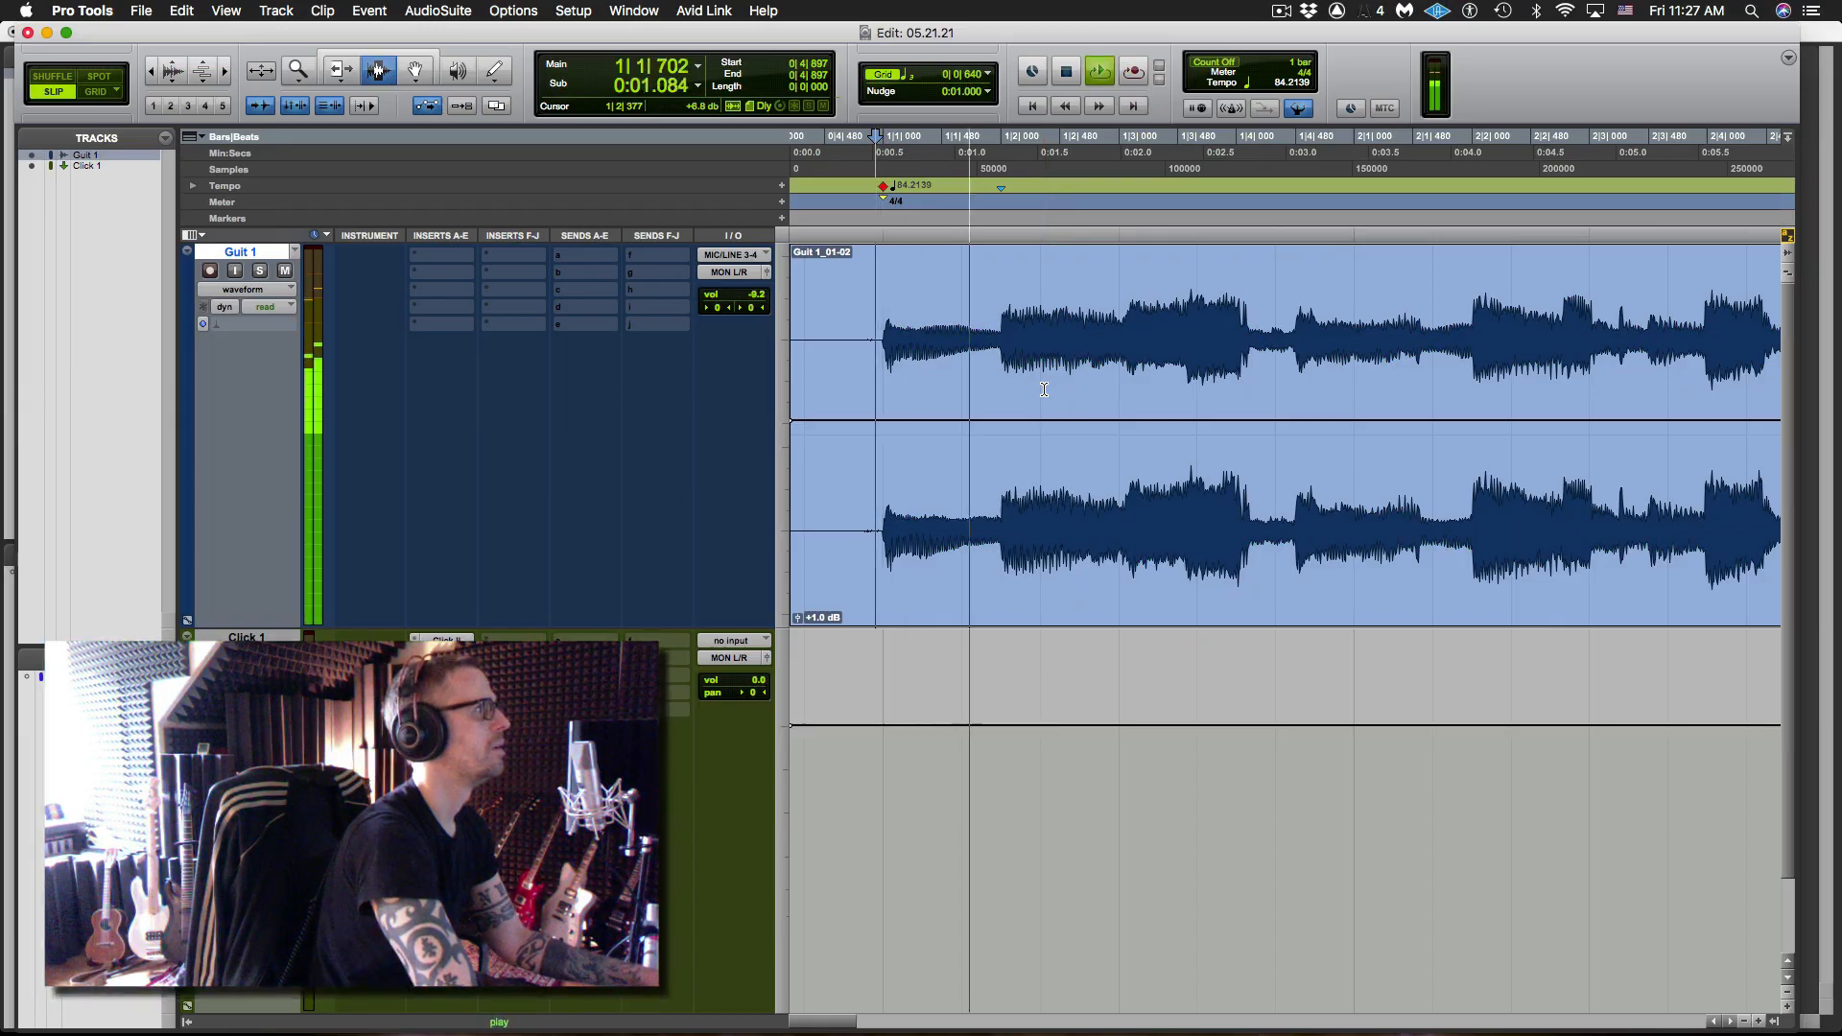
- Turn on the metronome and audition the start of the guitar against the click
key(space)
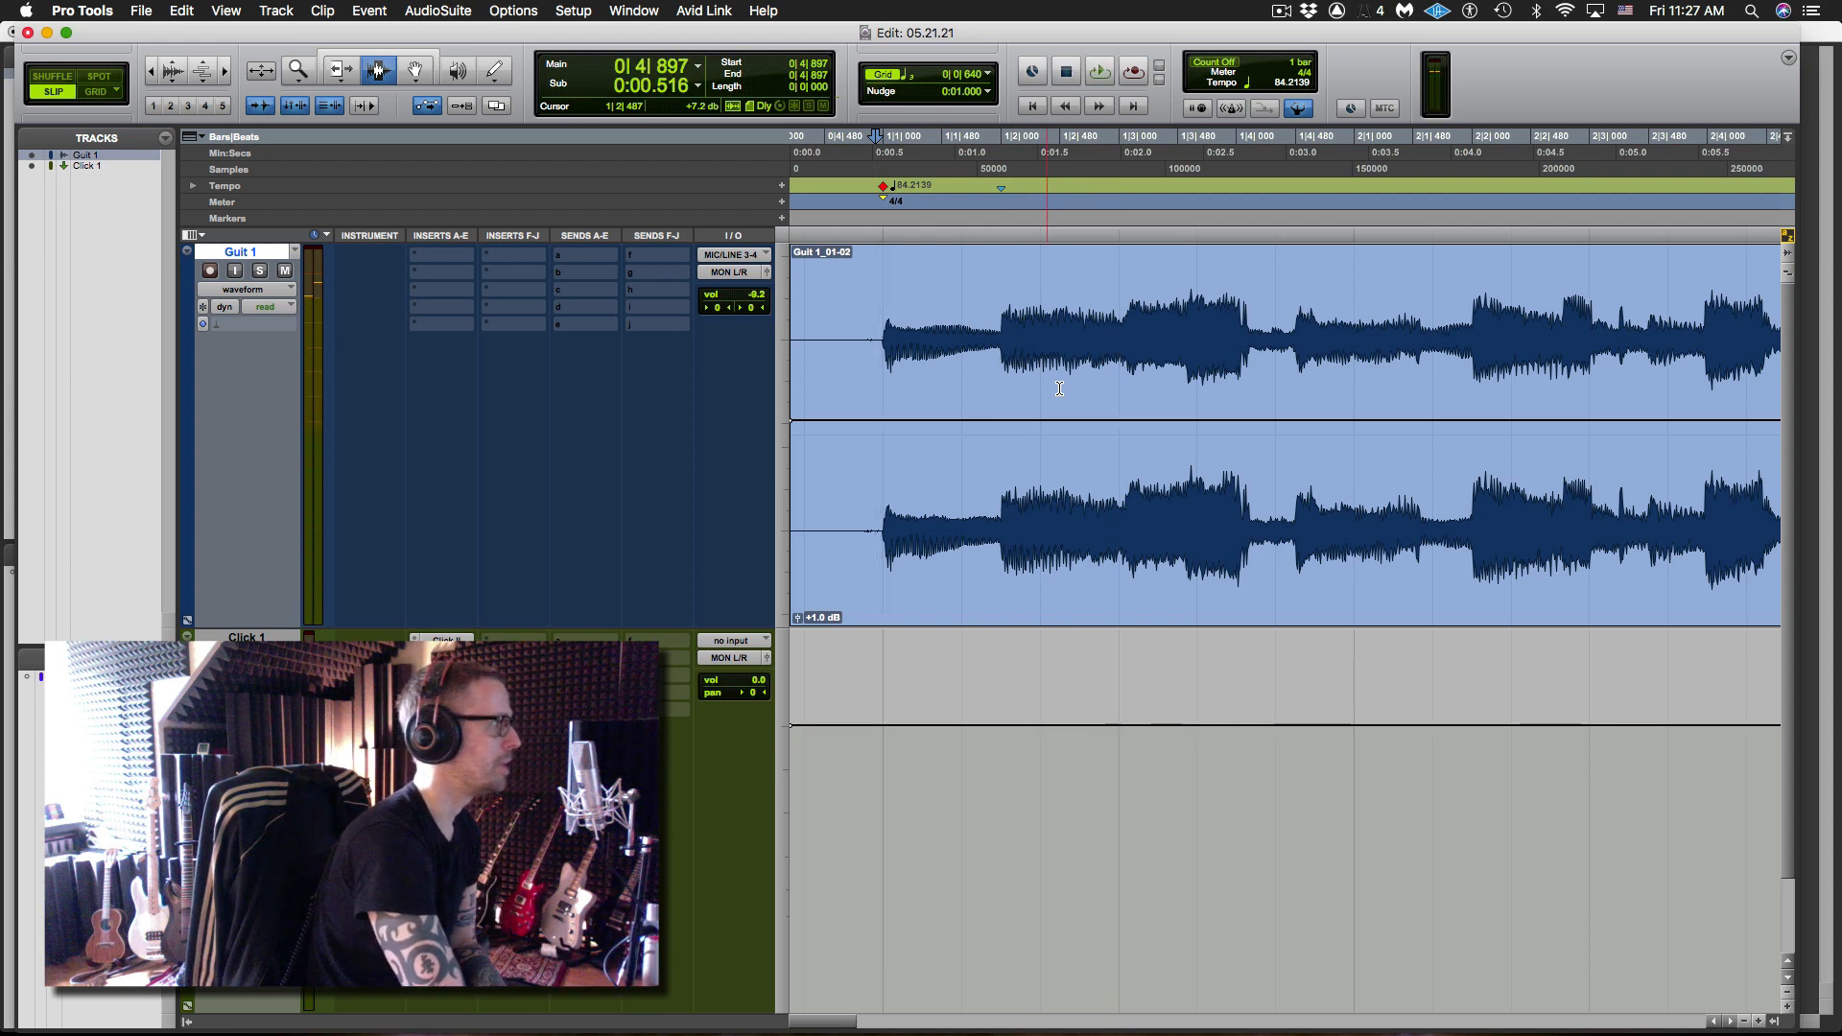
key(KP_7)
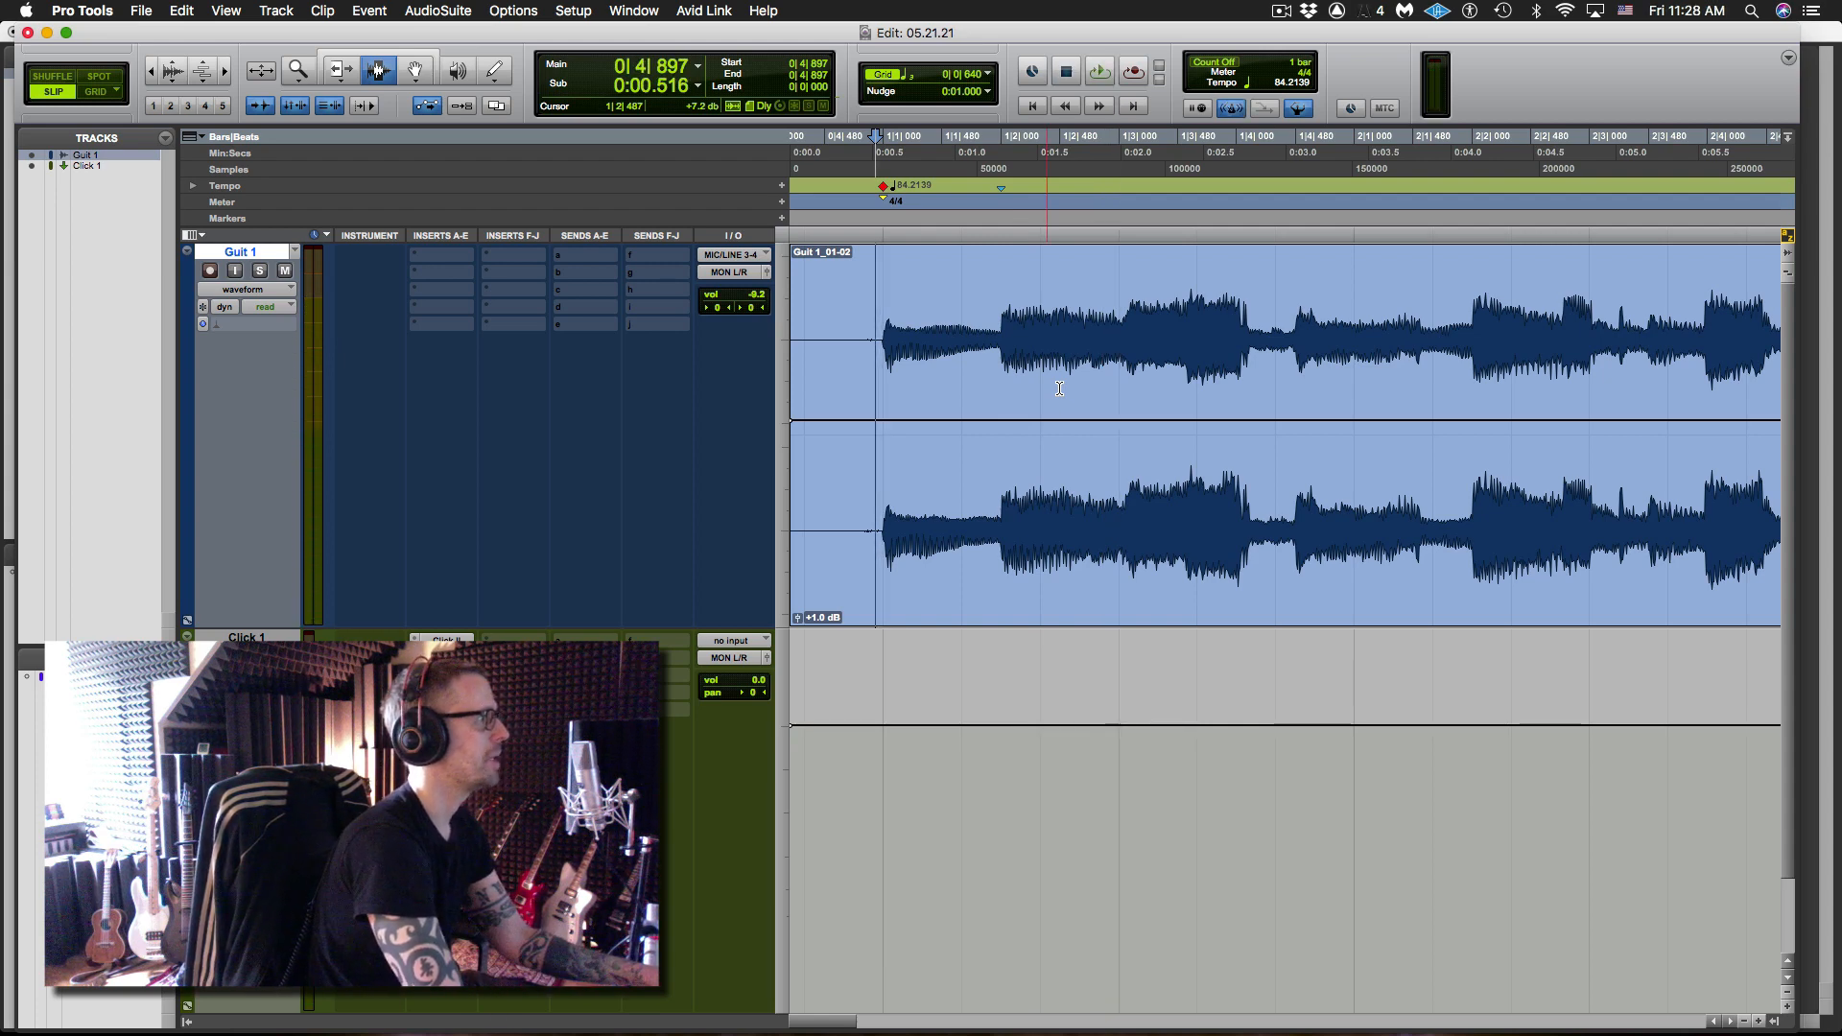
key(space)
key(space)
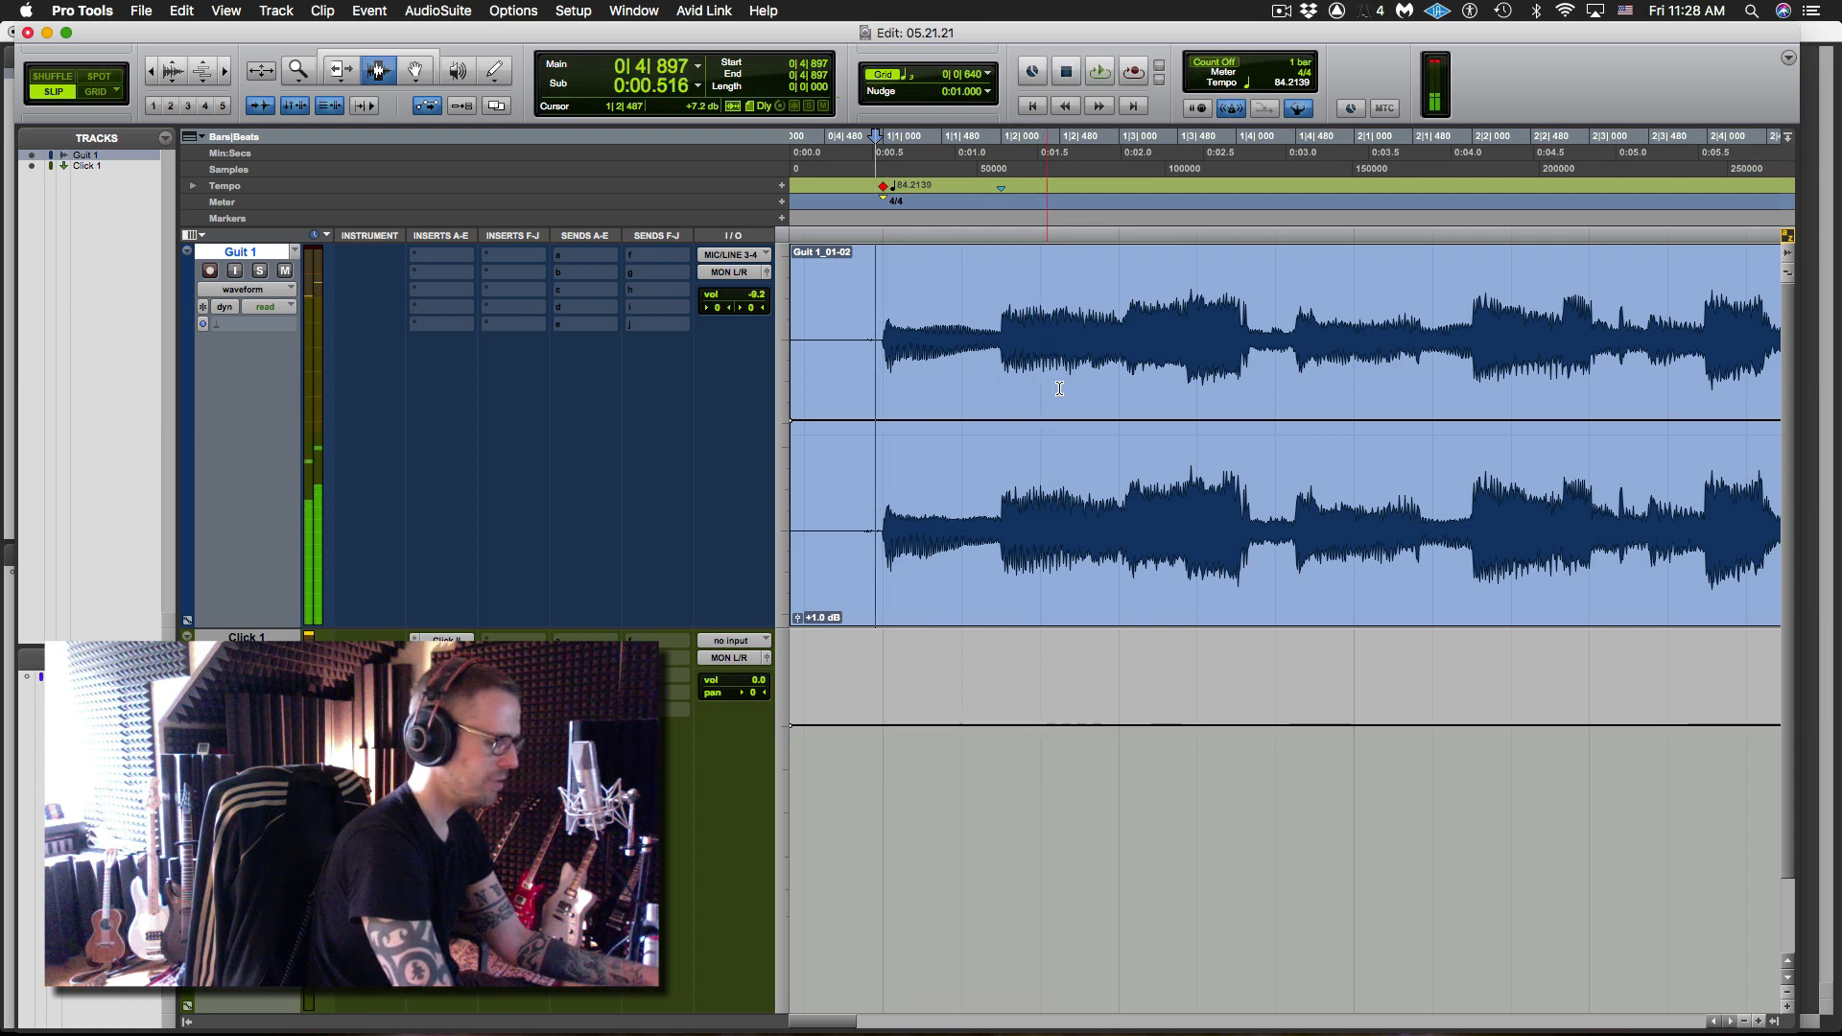
- Show the Transport window, examine its metronome control, and hide the window again
key(super+KP_1)
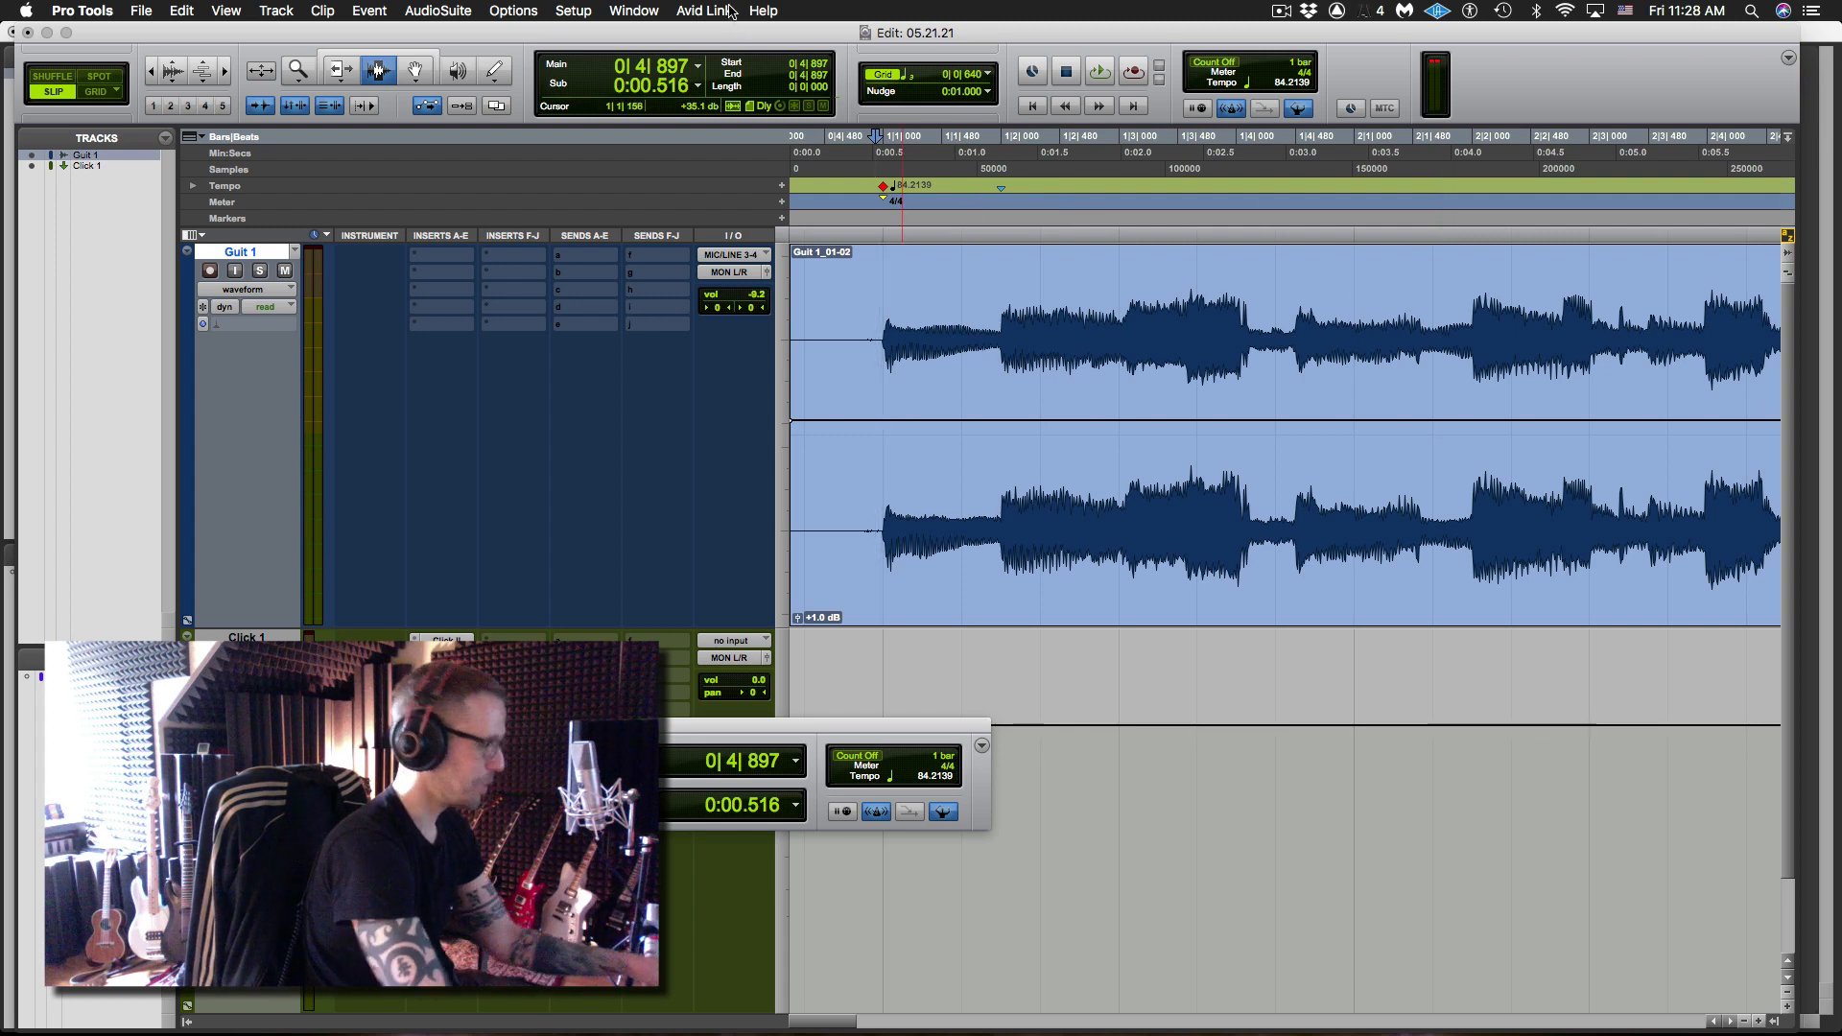
click(633, 10)
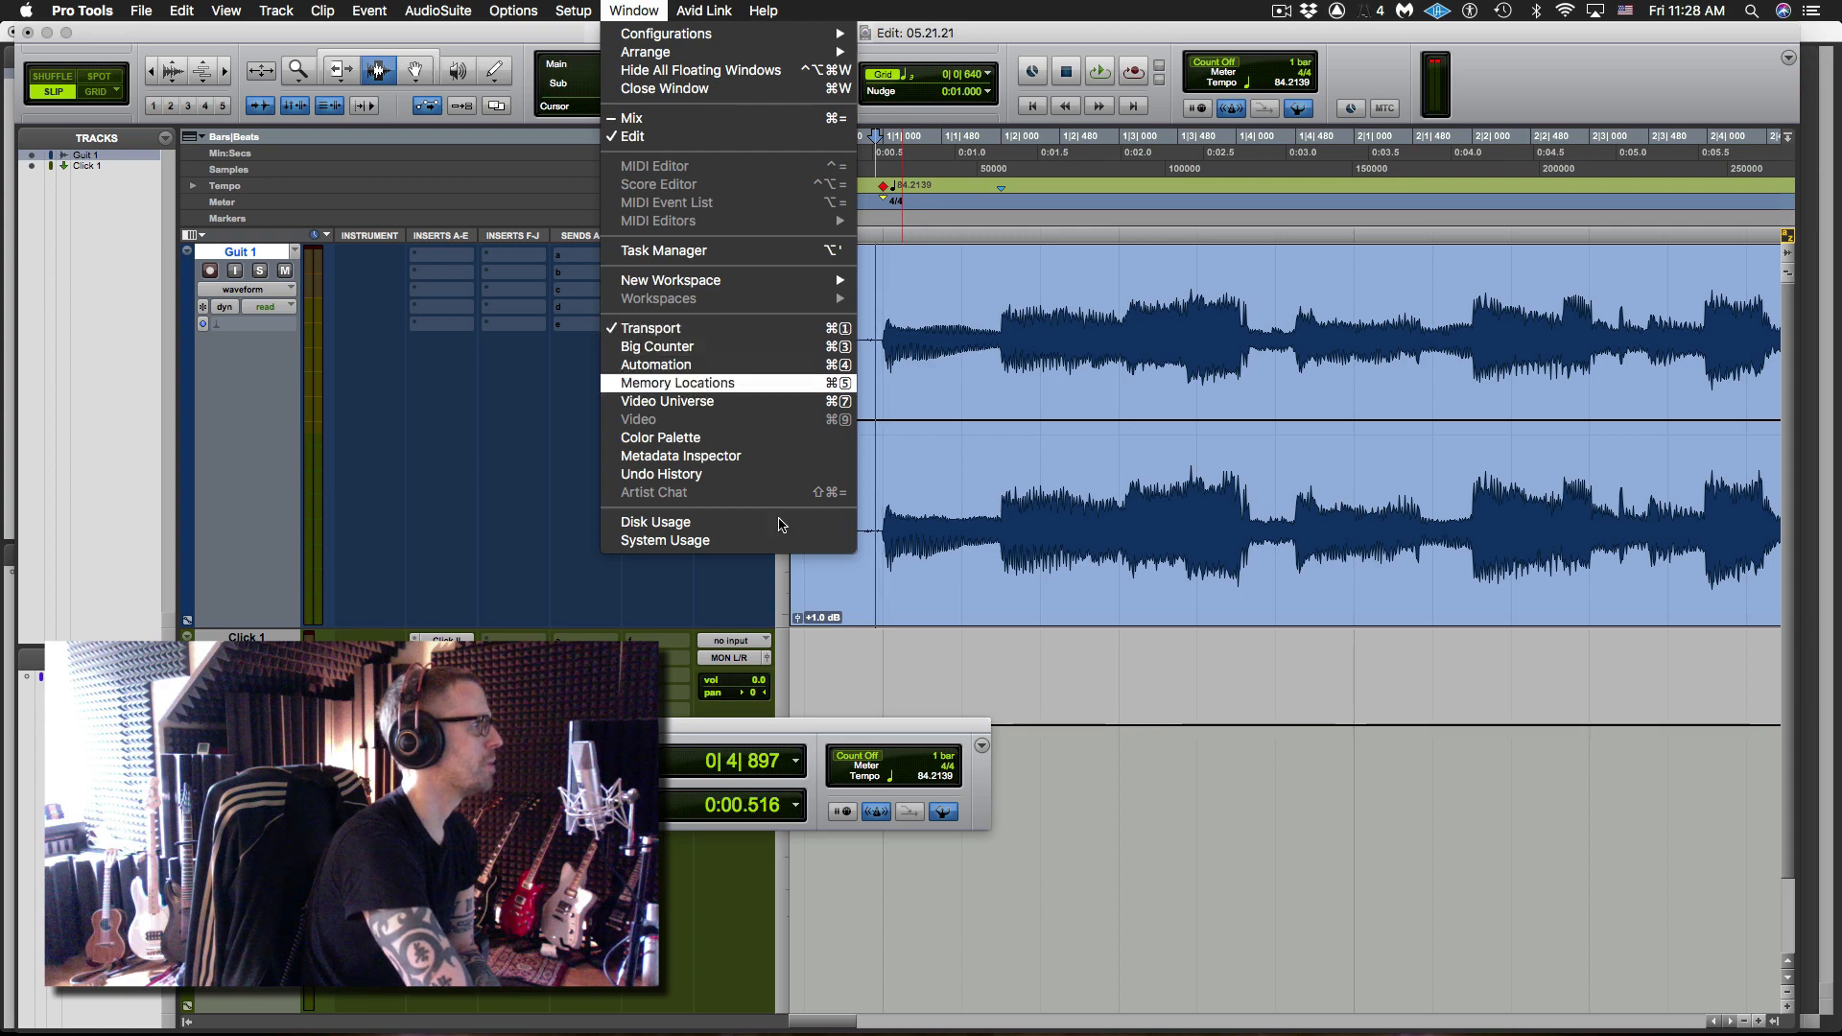
click(881, 849)
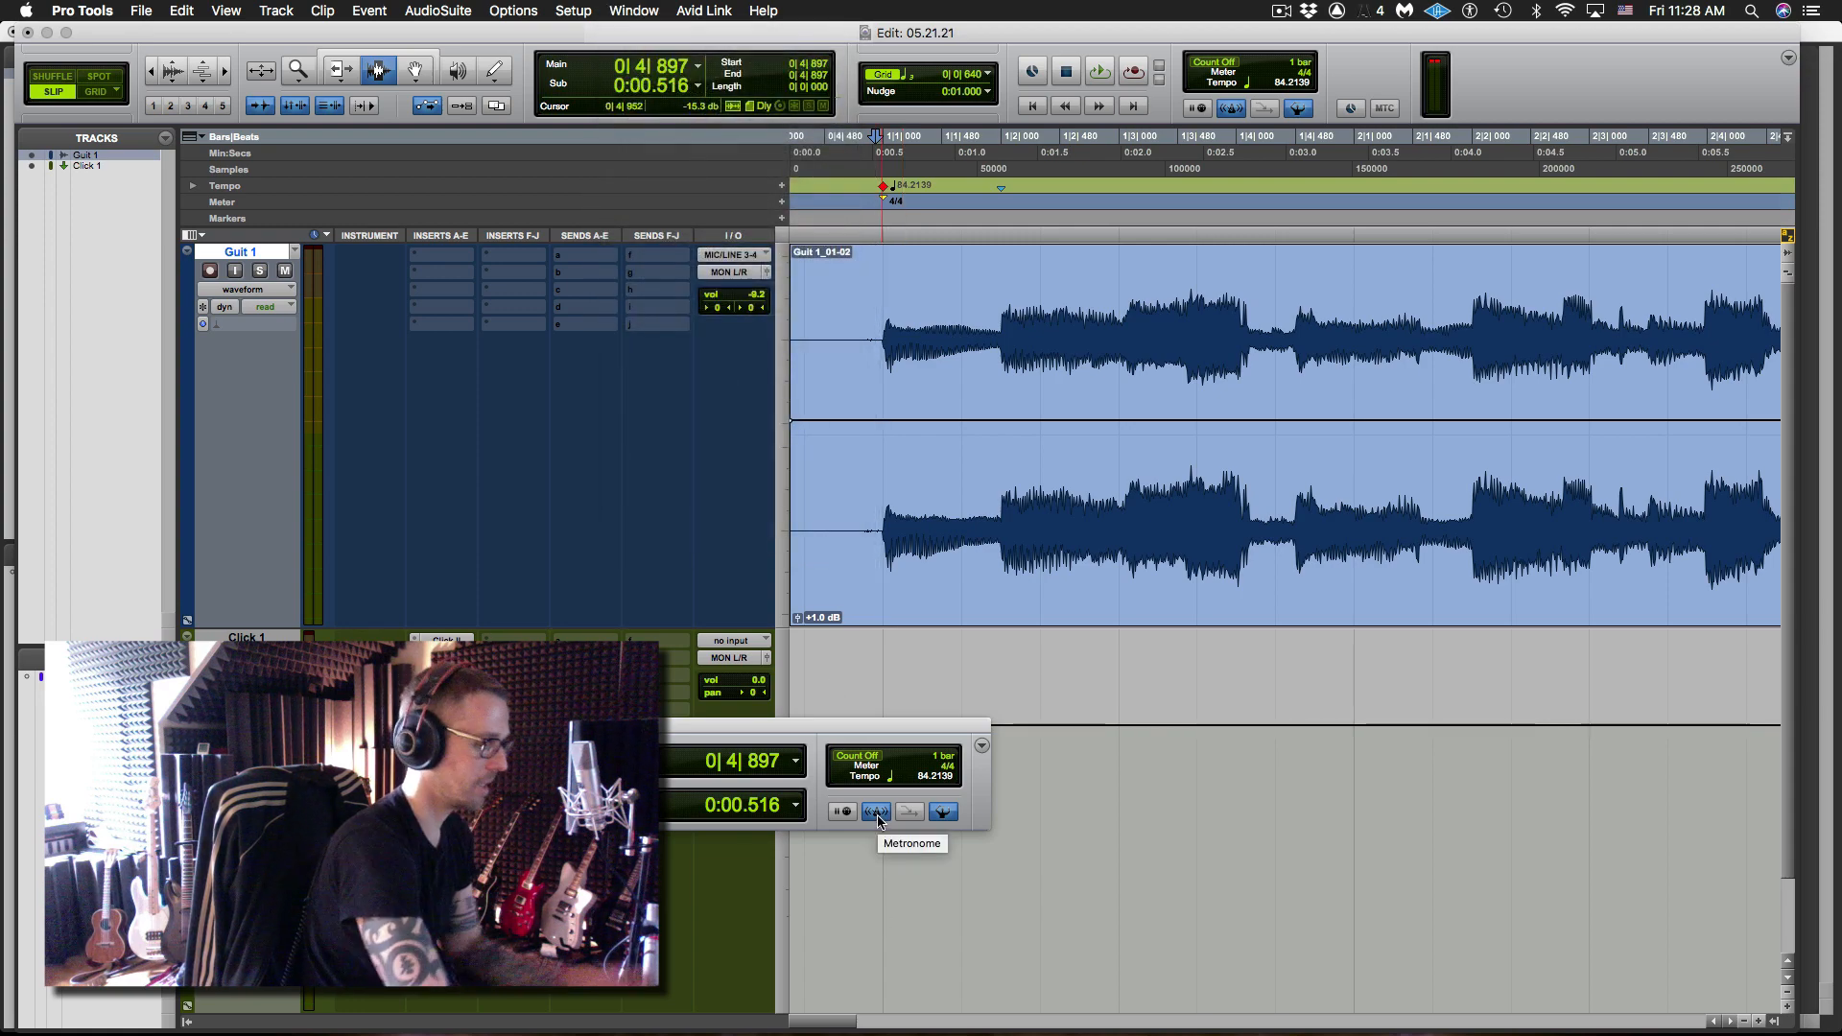
key(super+KP_1)
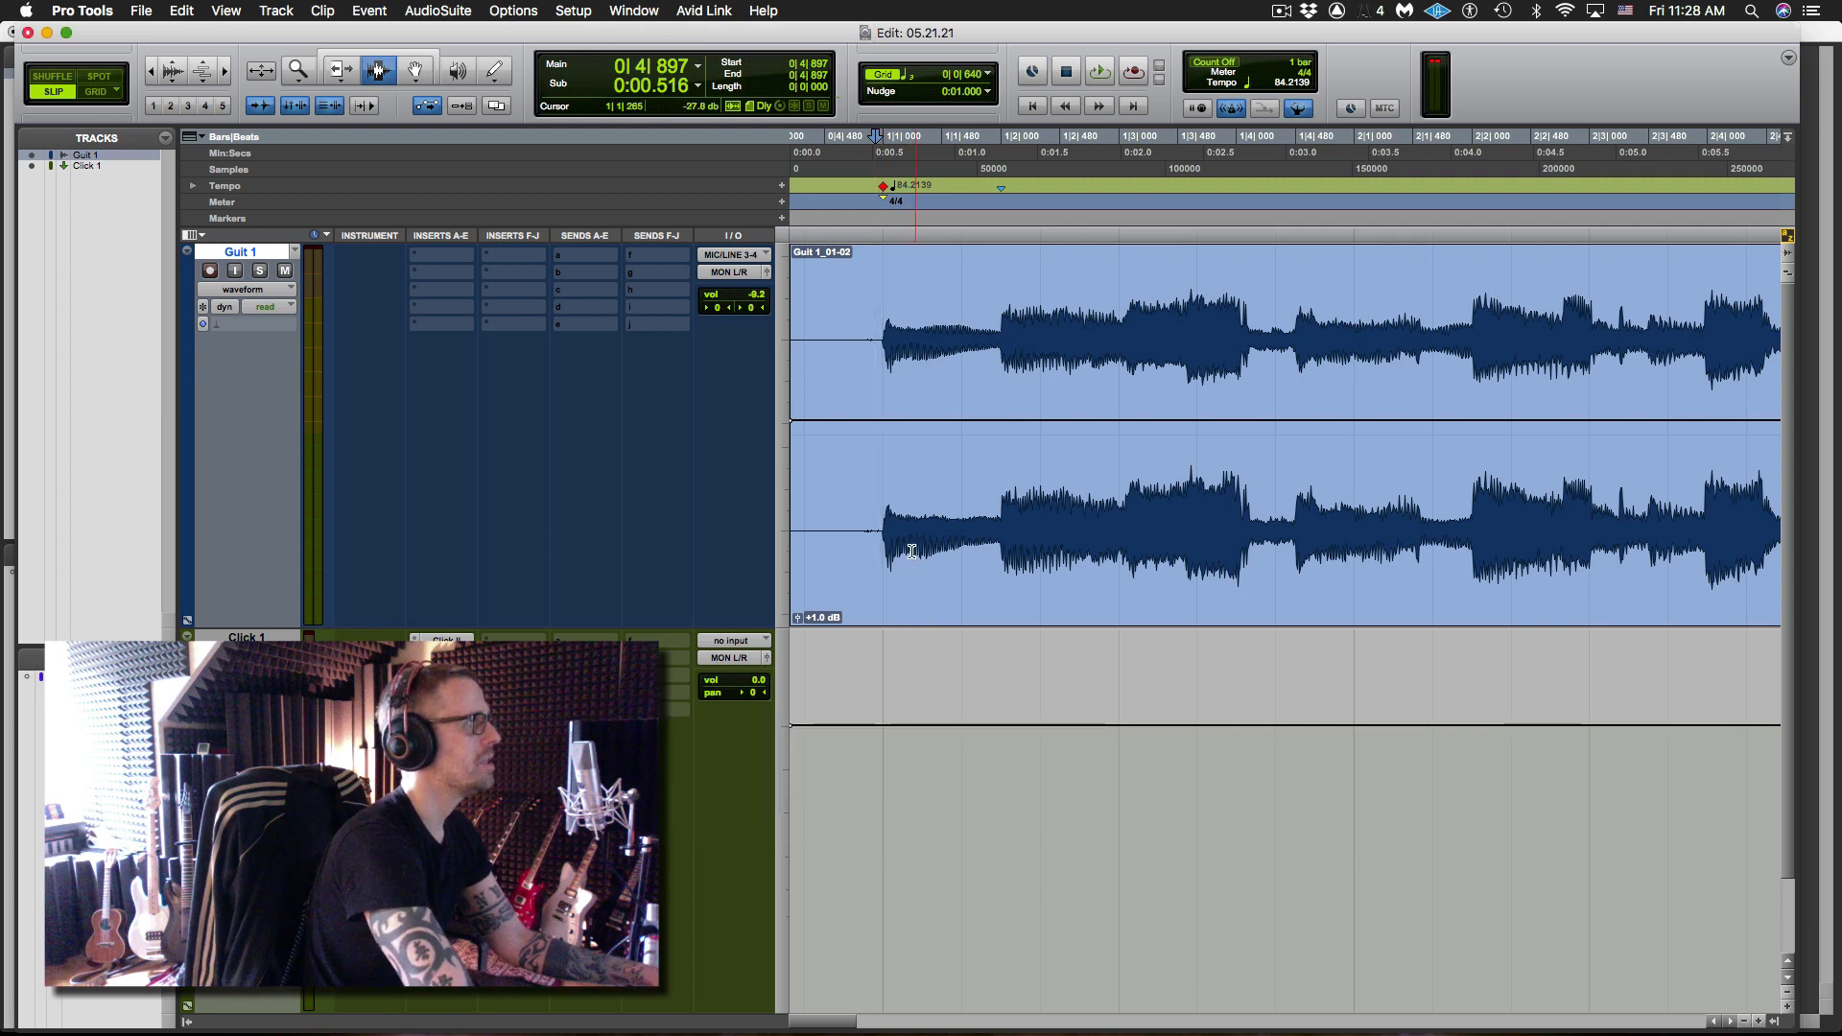
- Play the guitar with the click from just before bar 1 to check the first two beats
click(852, 559)
key(space)
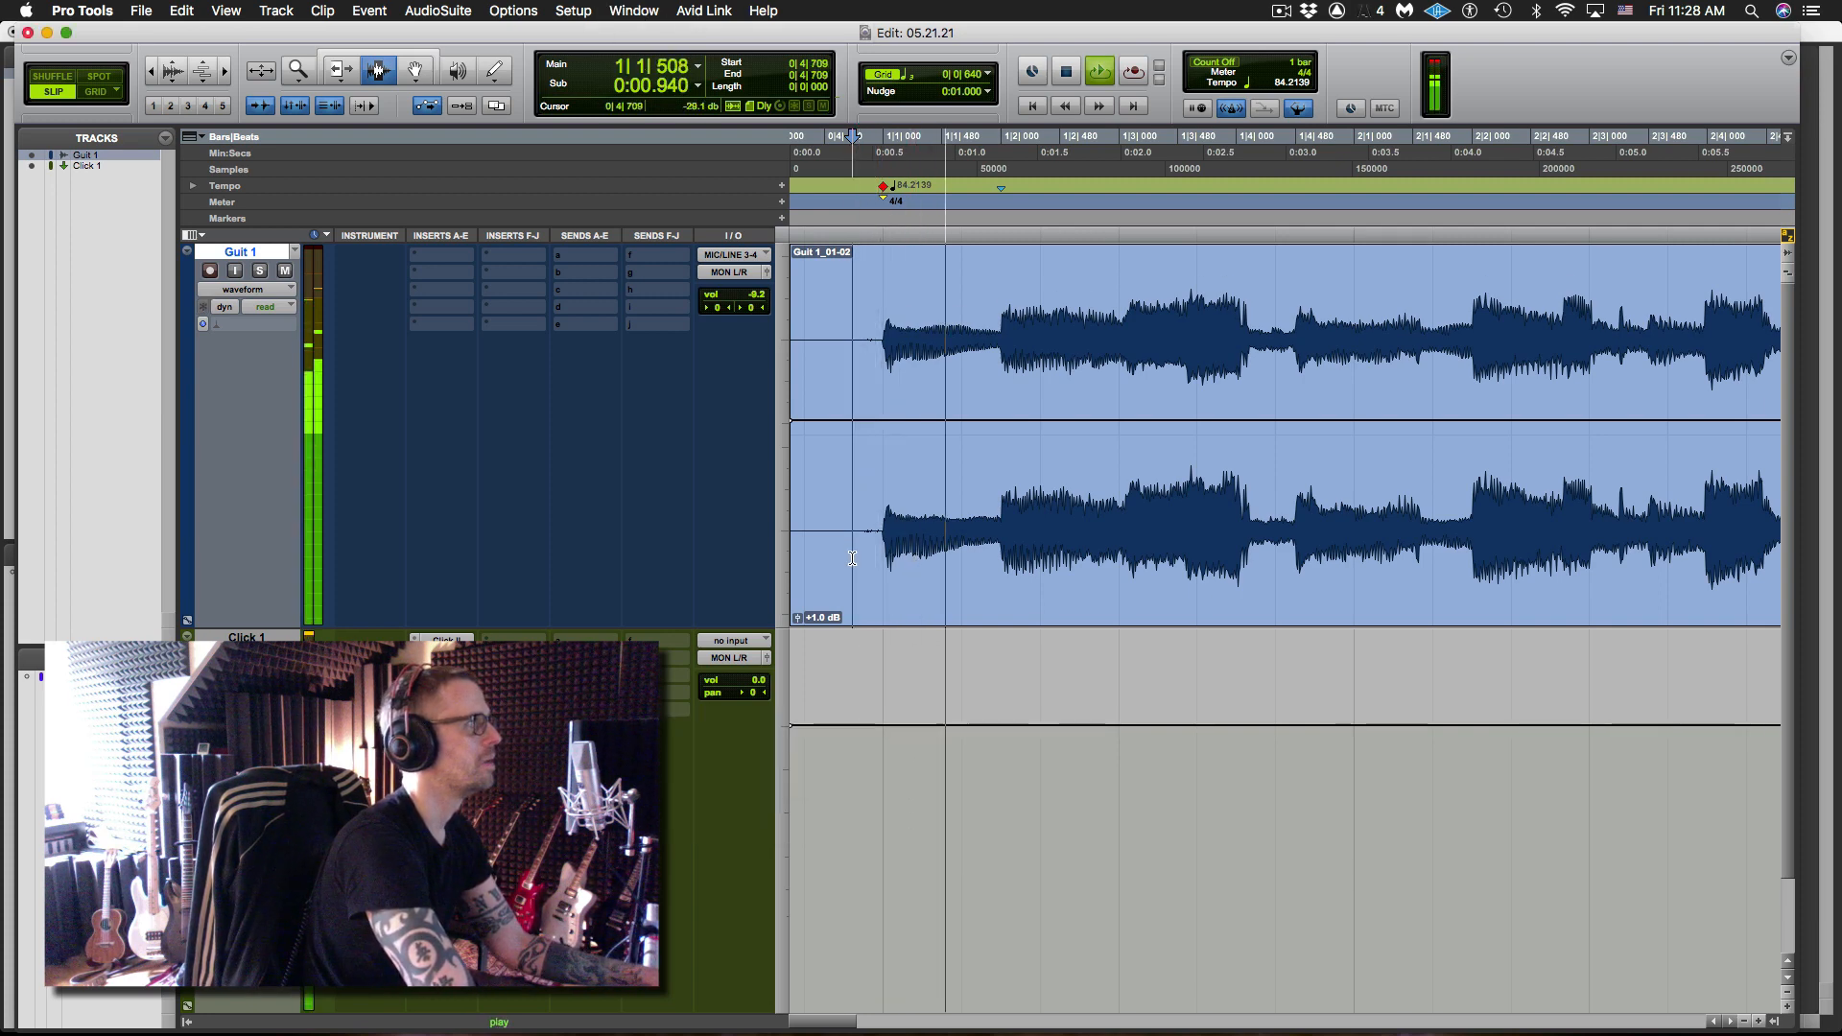
key(space)
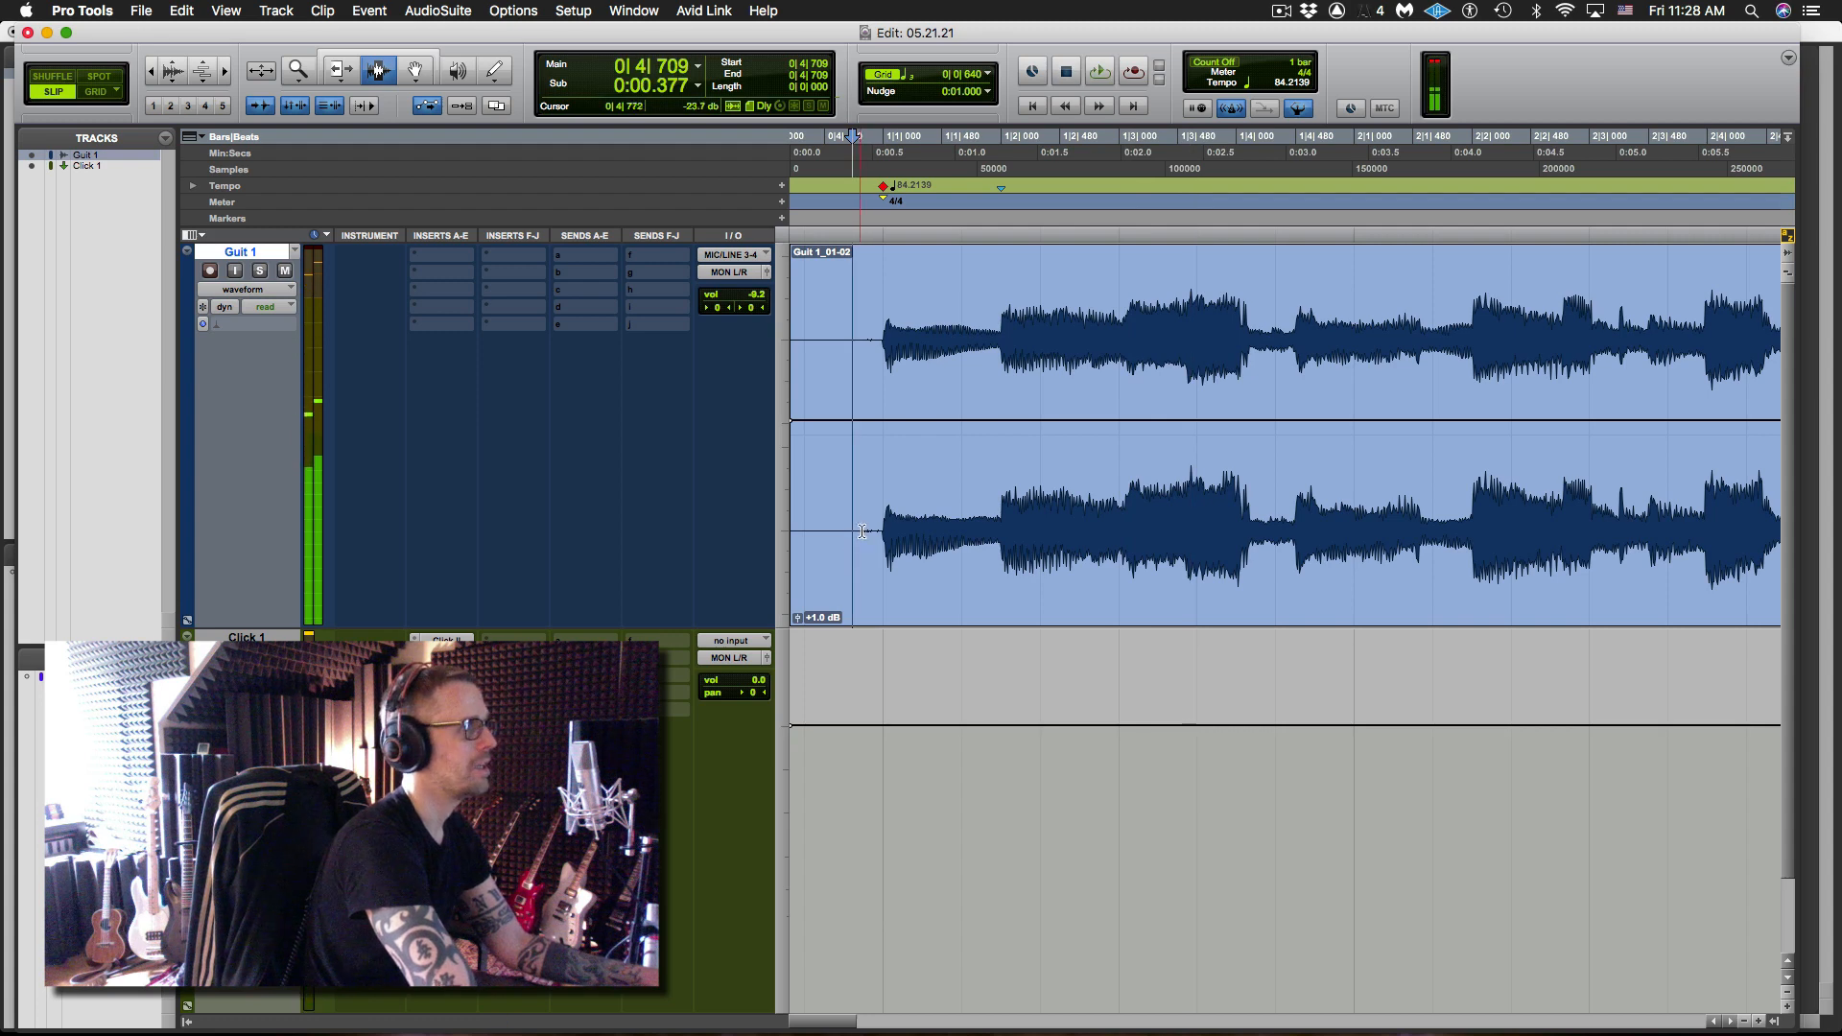
click(875, 503)
key(space)
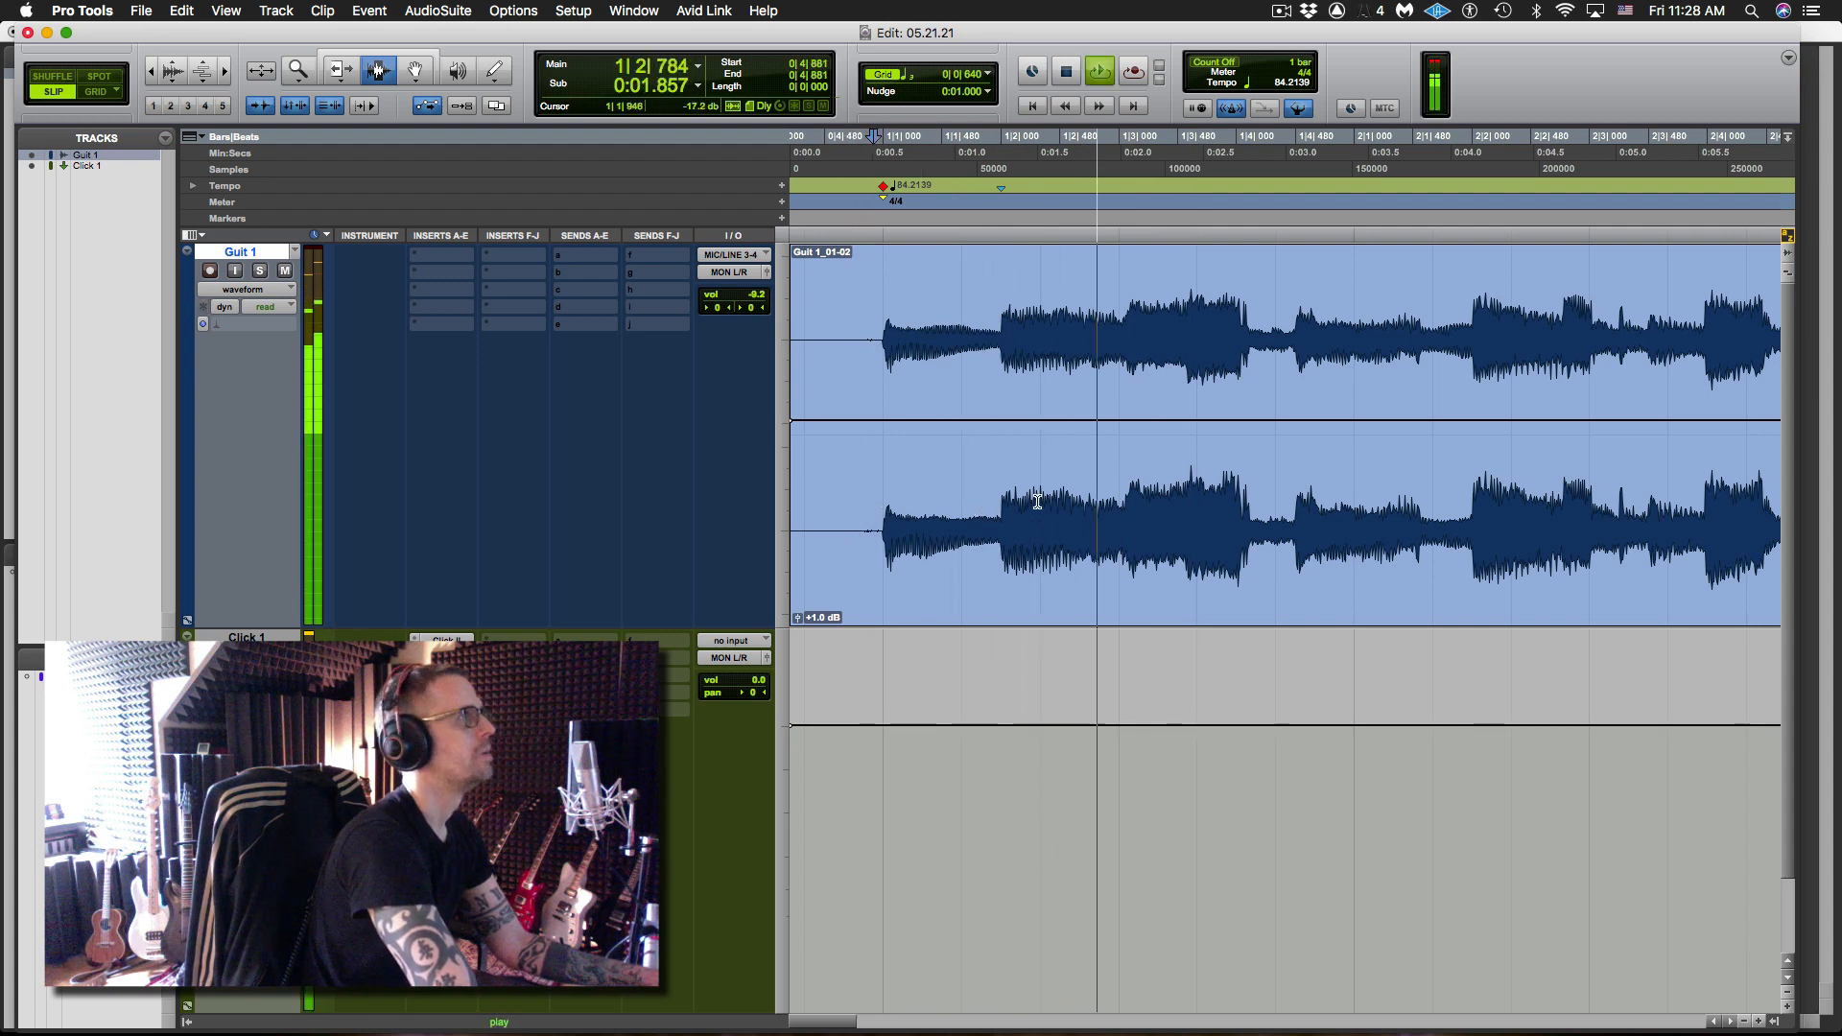
- Stop playback, locate the guitar's next strong attack after beat 1|2, and identify it as beat 1|3|000 in 4/4
key(space)
click(1089, 466)
key(space)
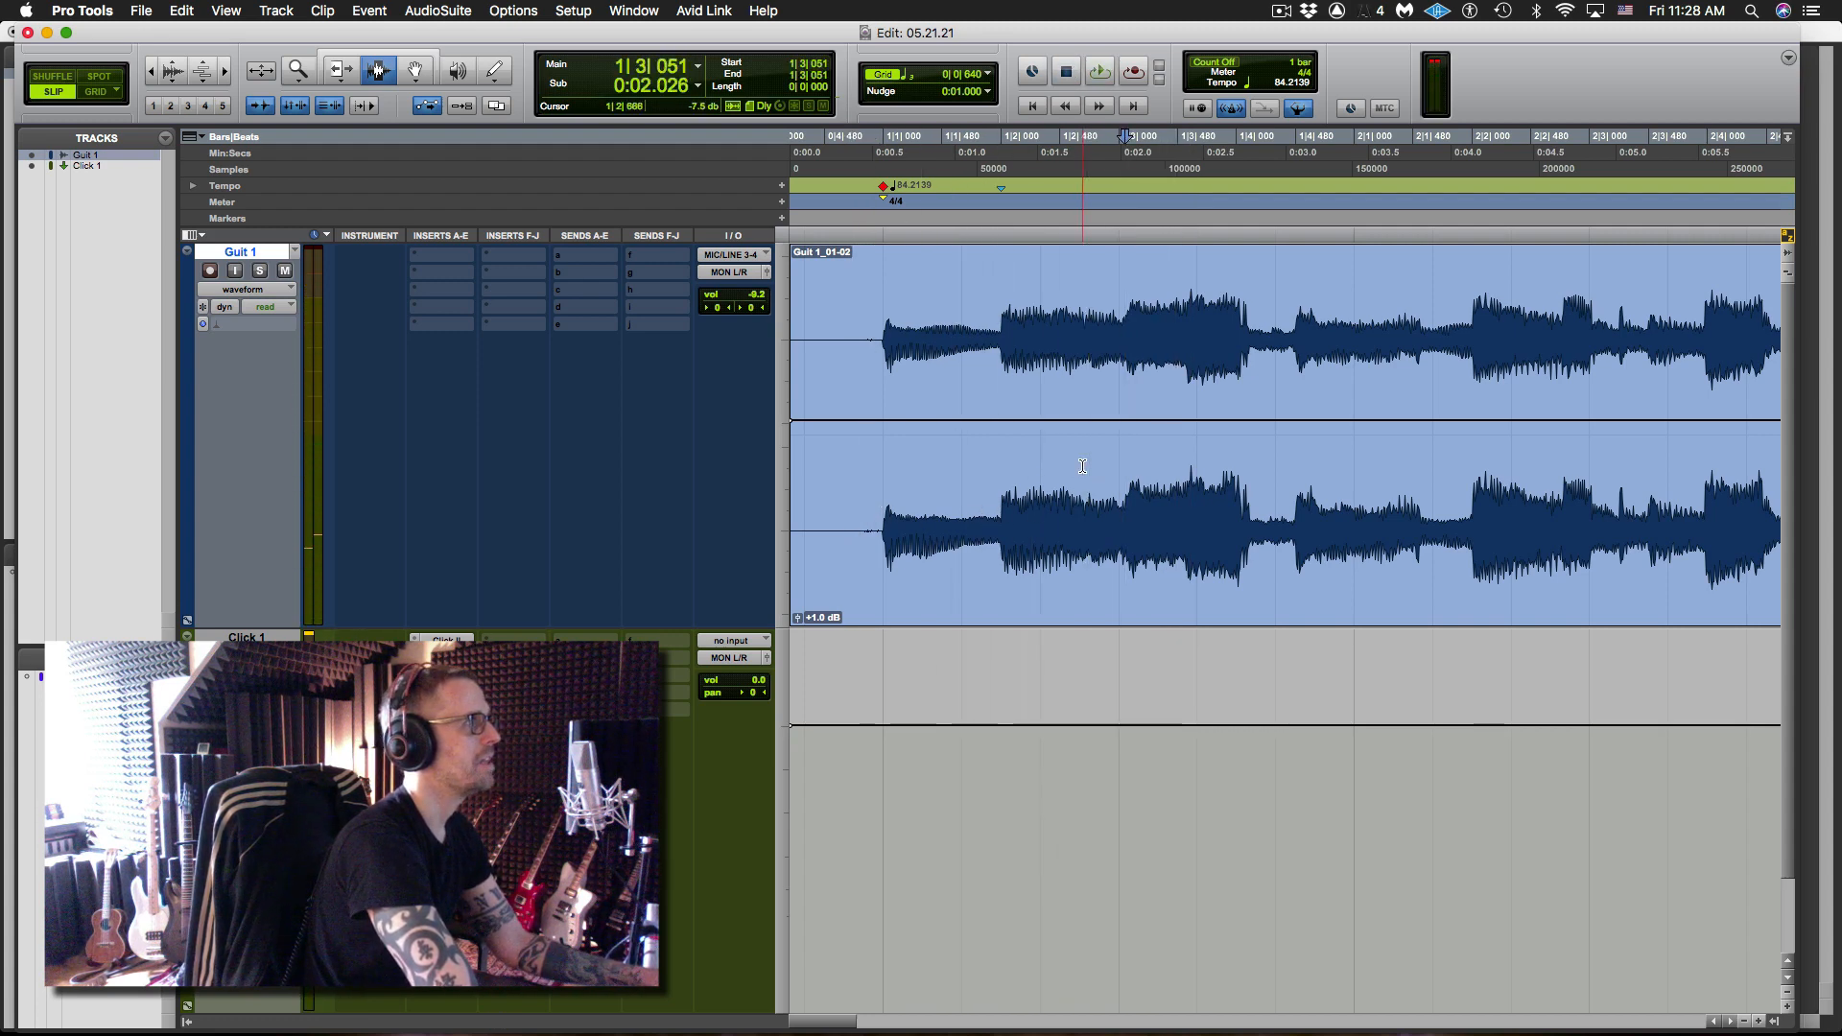
key(super+i)
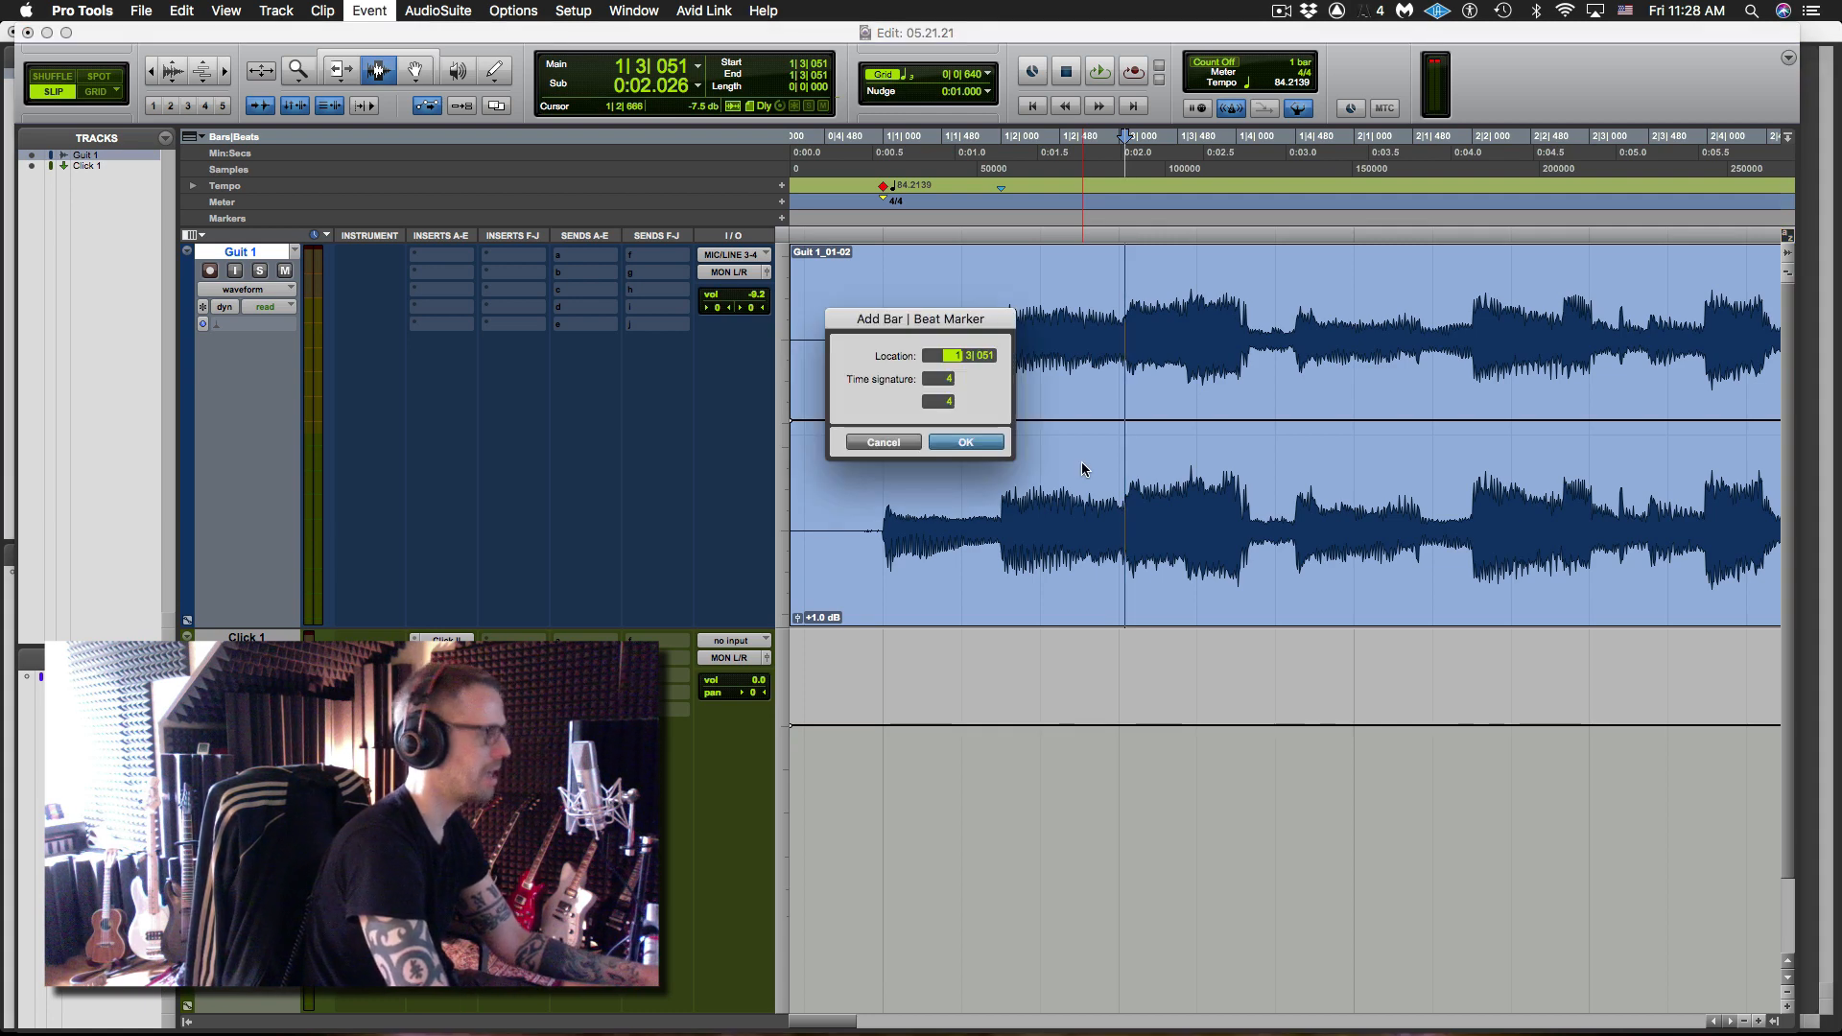
text(.3)
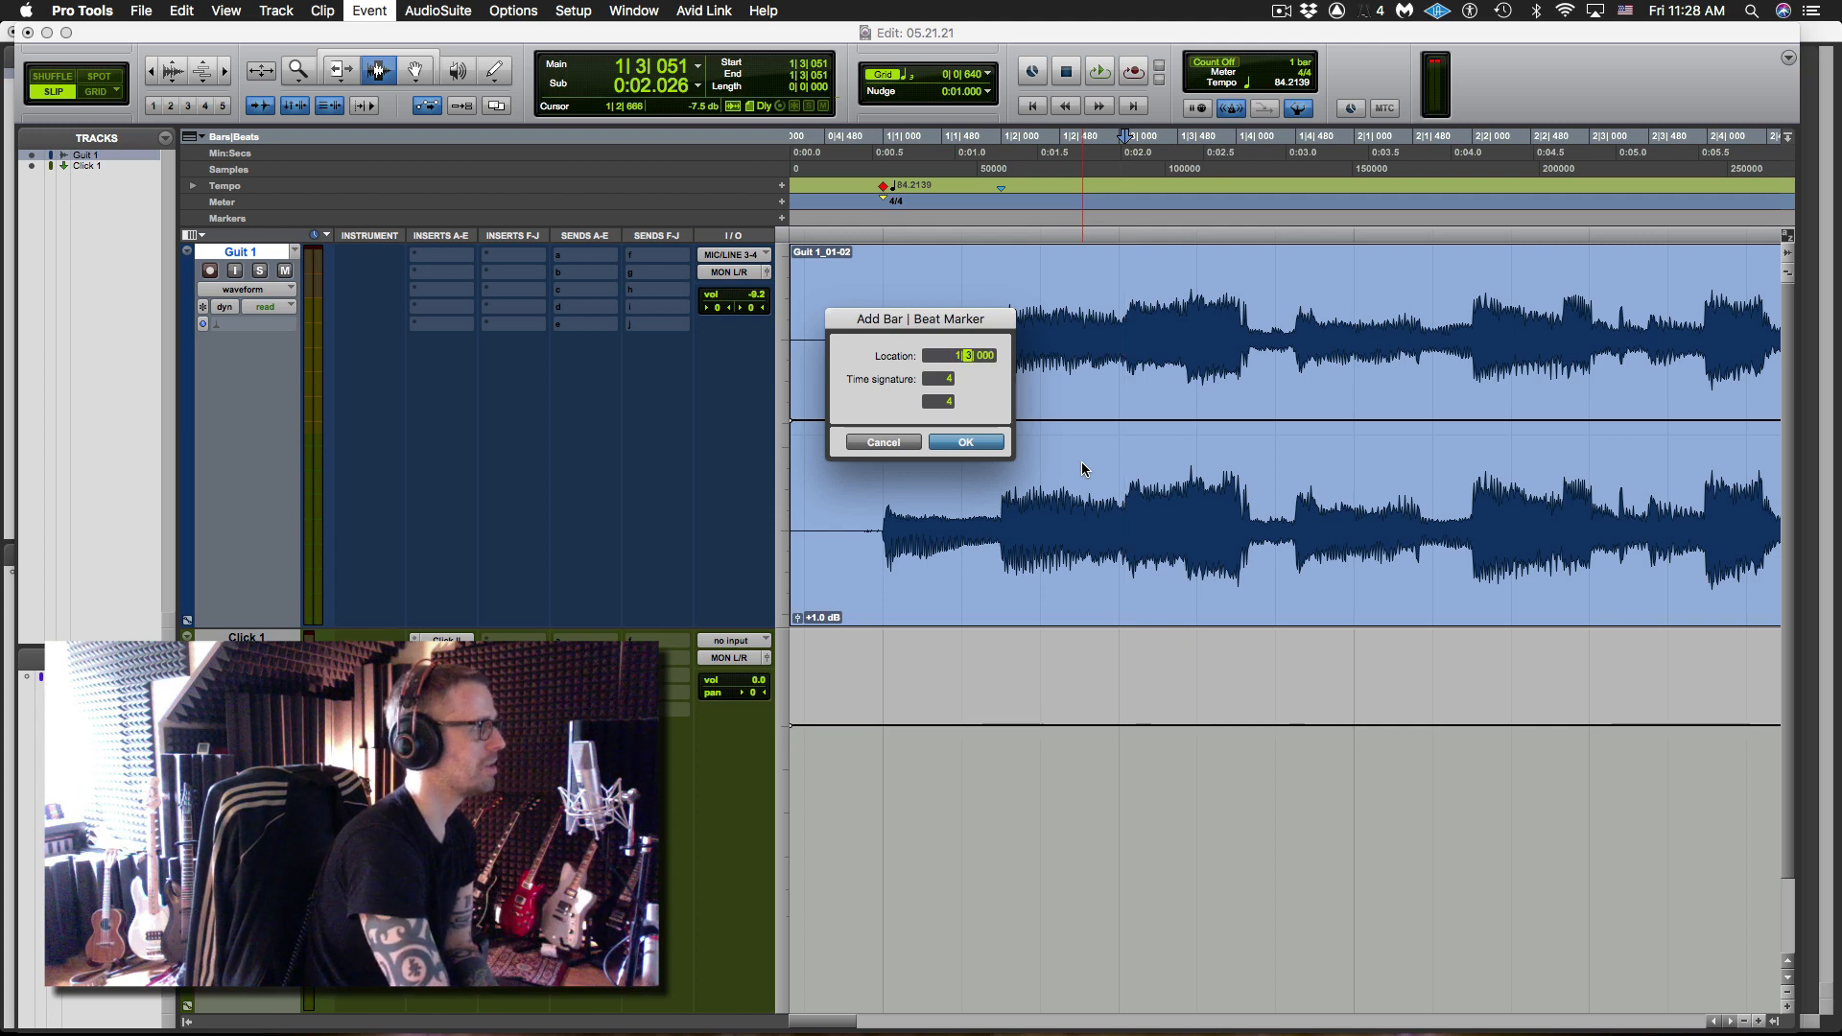
key(Return)
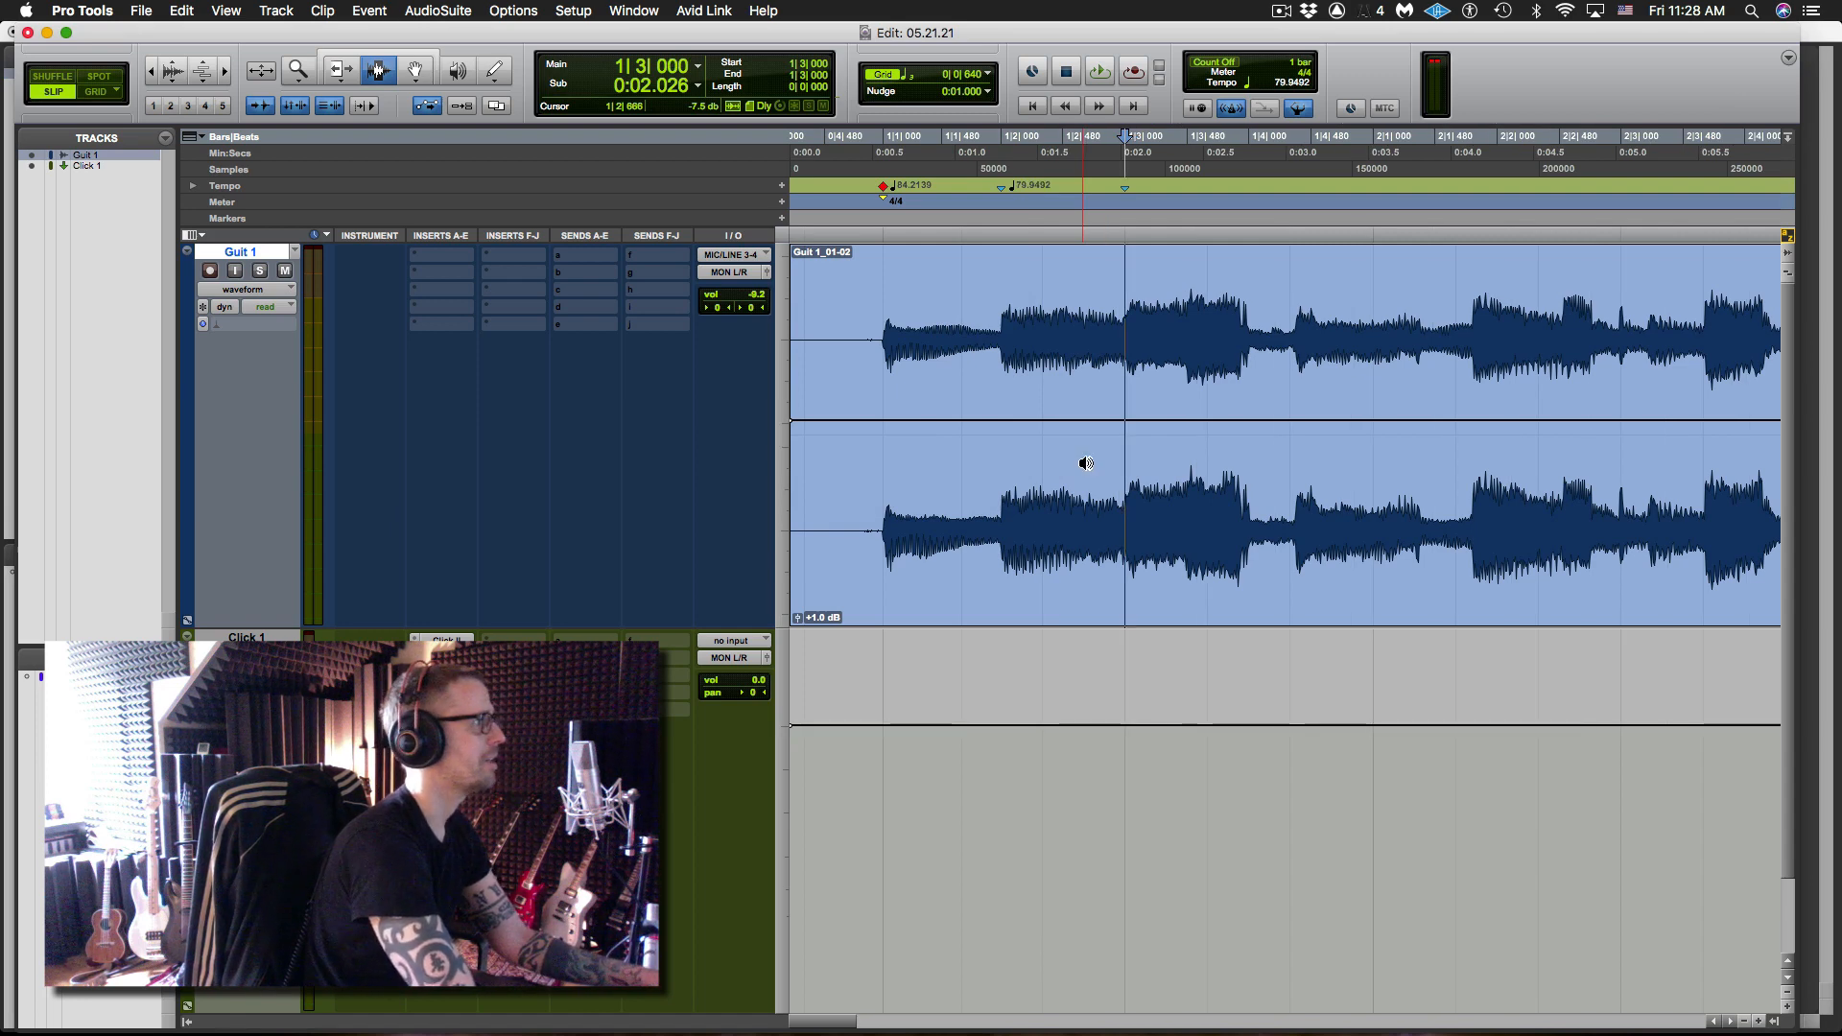
- Return to the start of bar 1 and audition the guitar against the click through the first two bars
key(Return)
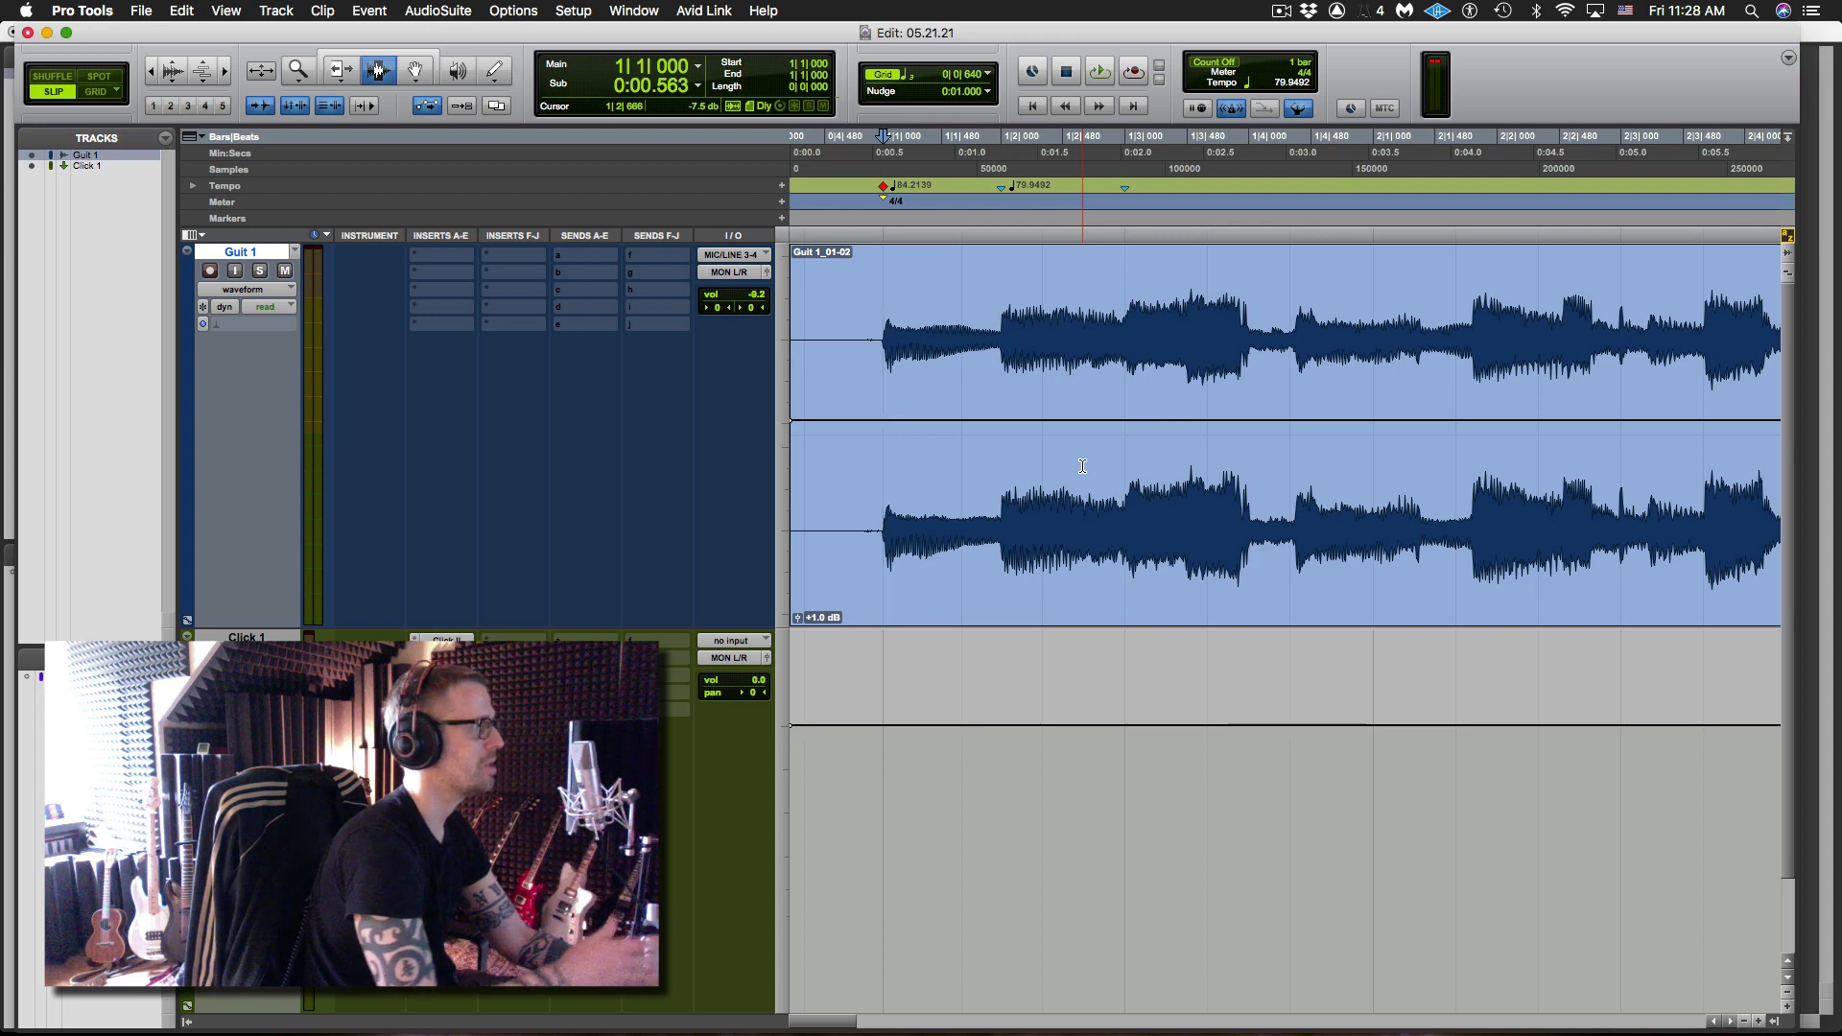
key(space)
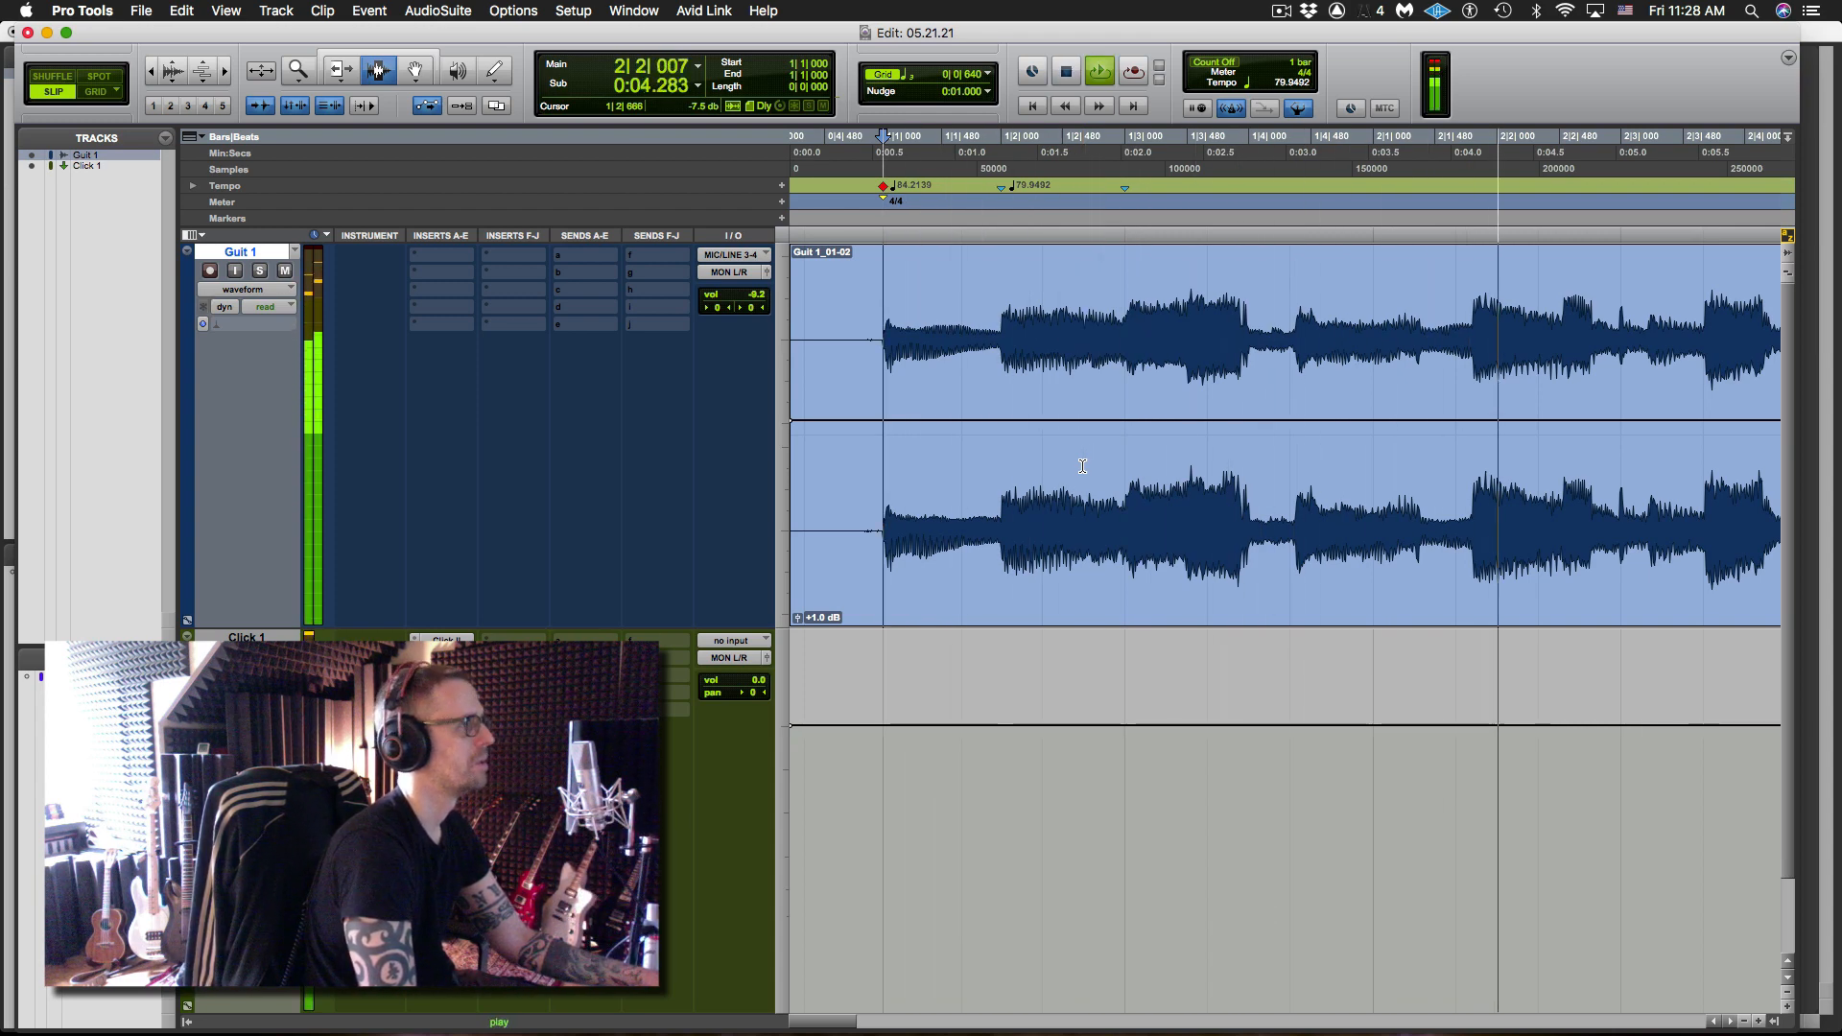
key(space)
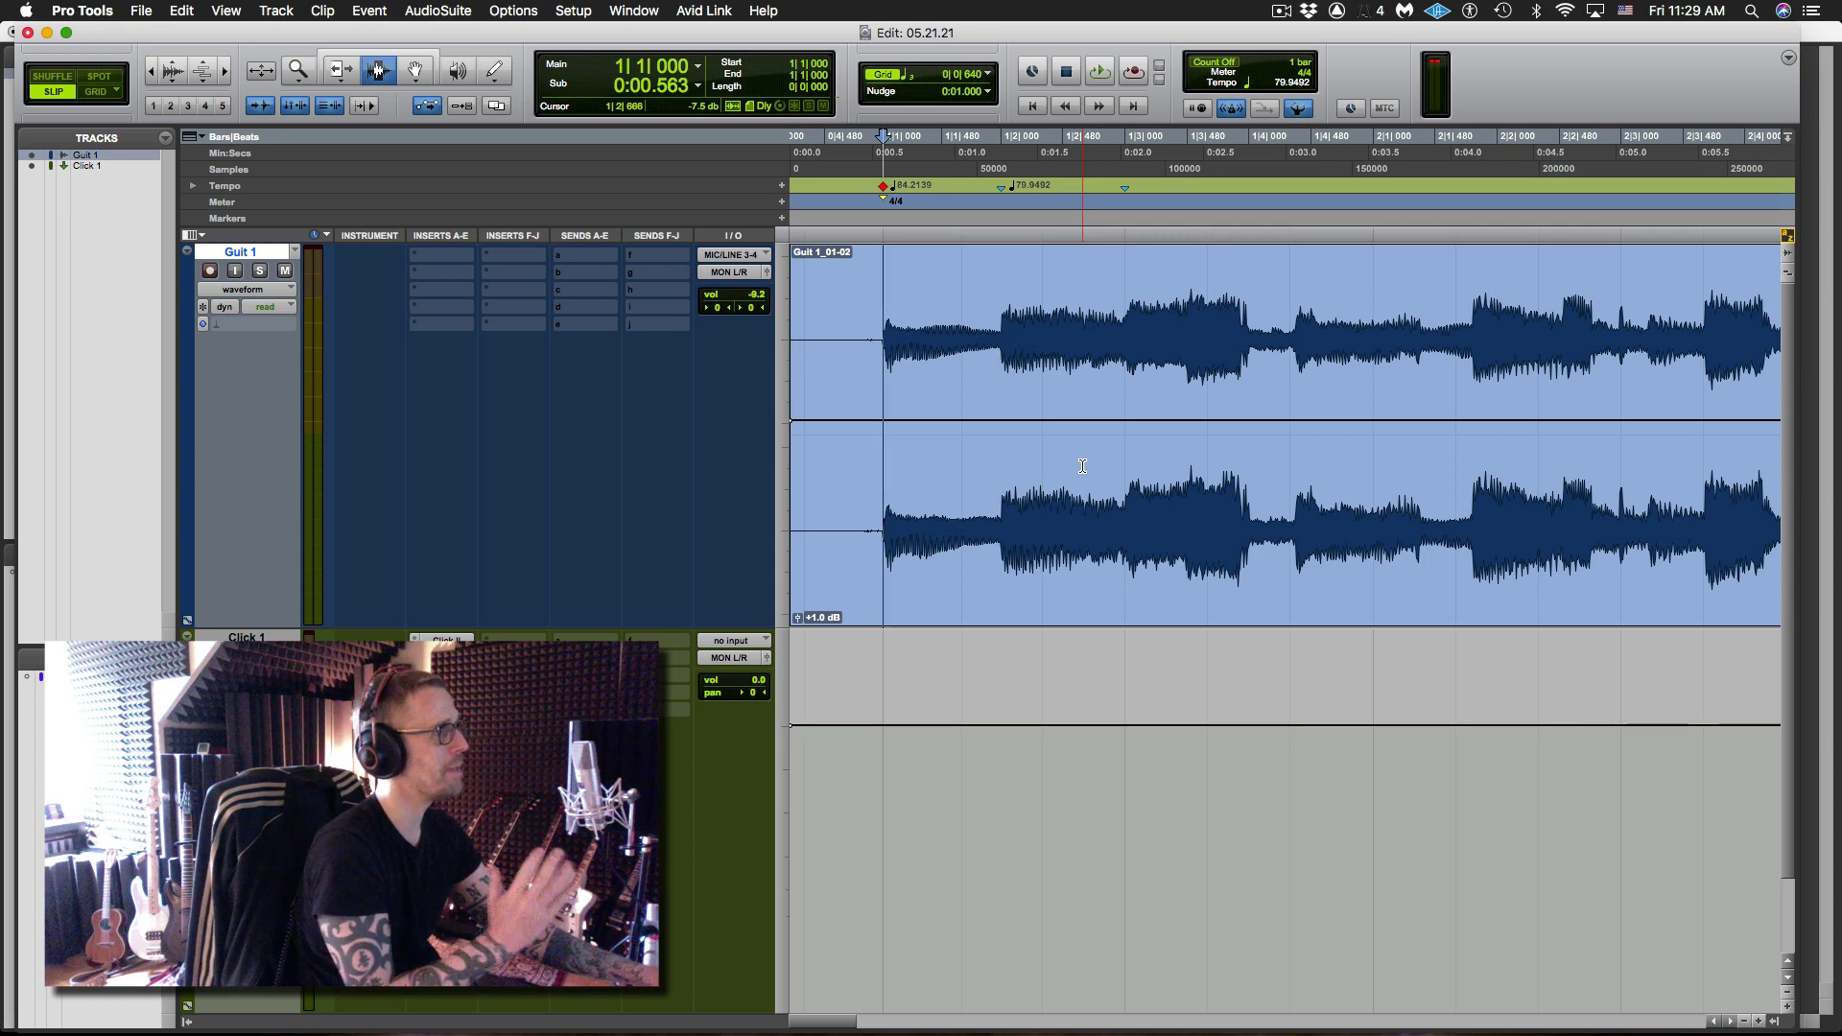
key(space)
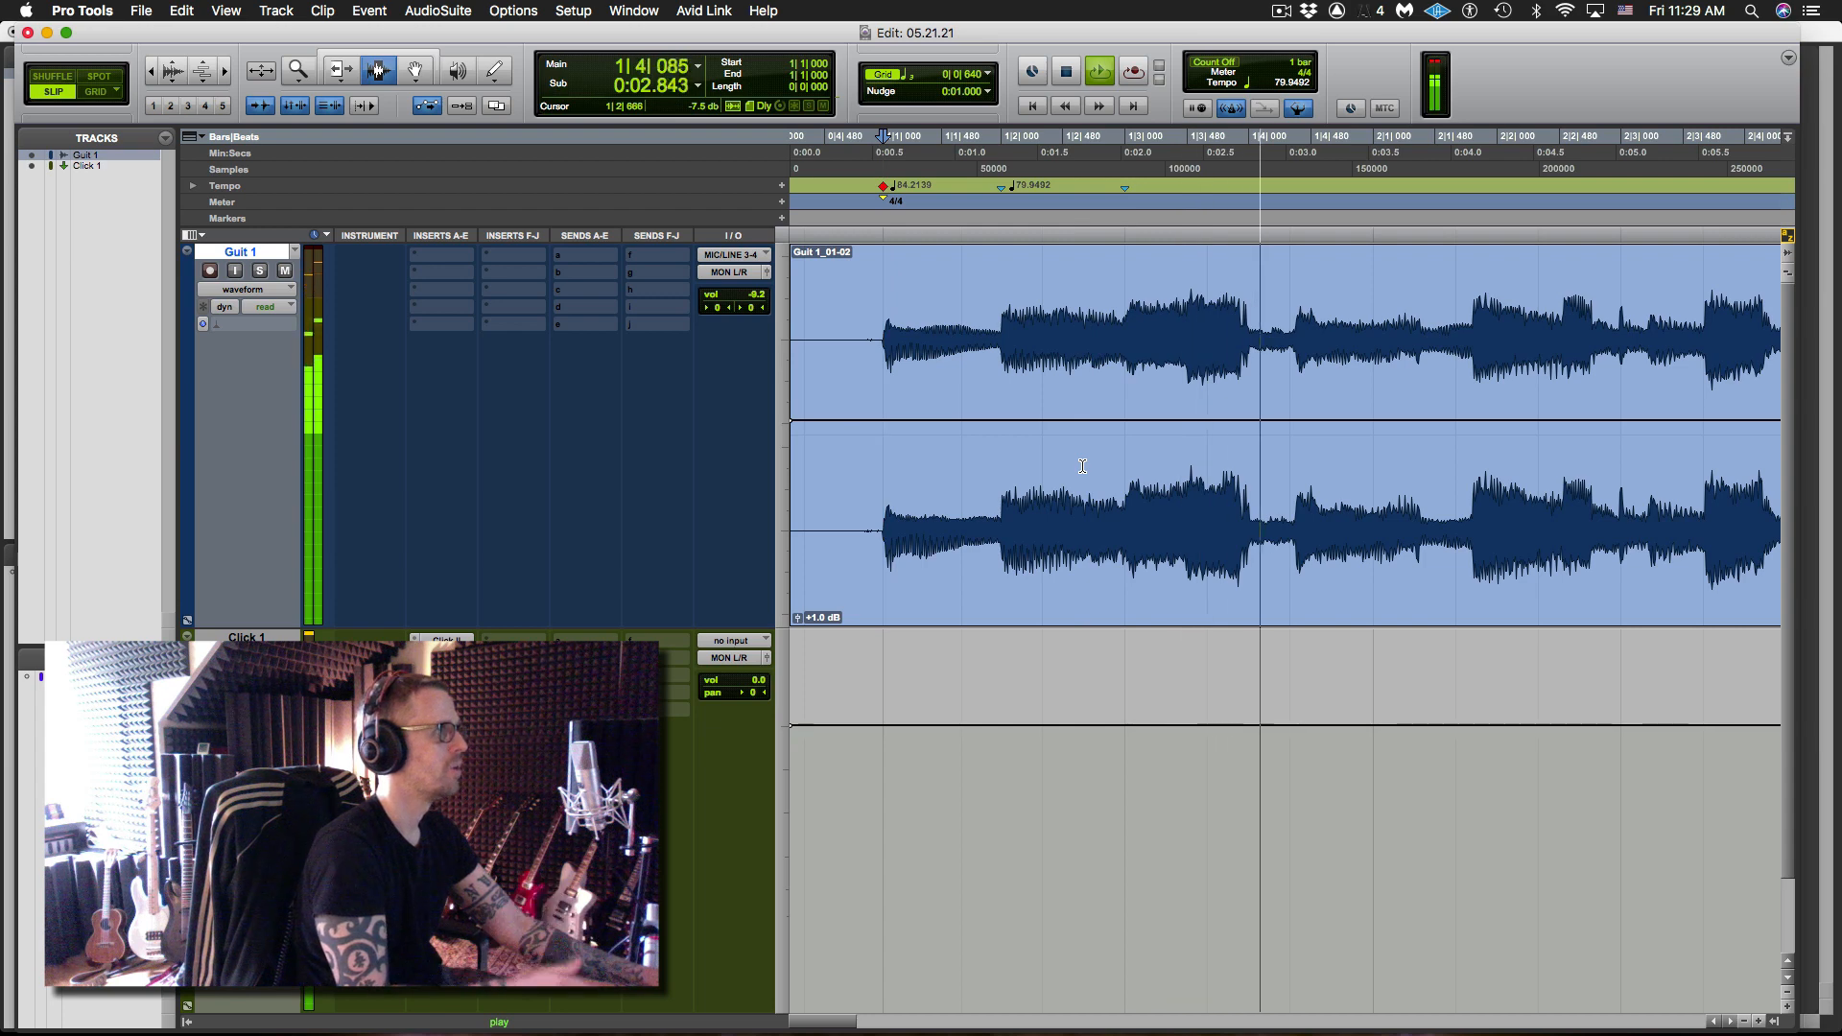
key(space)
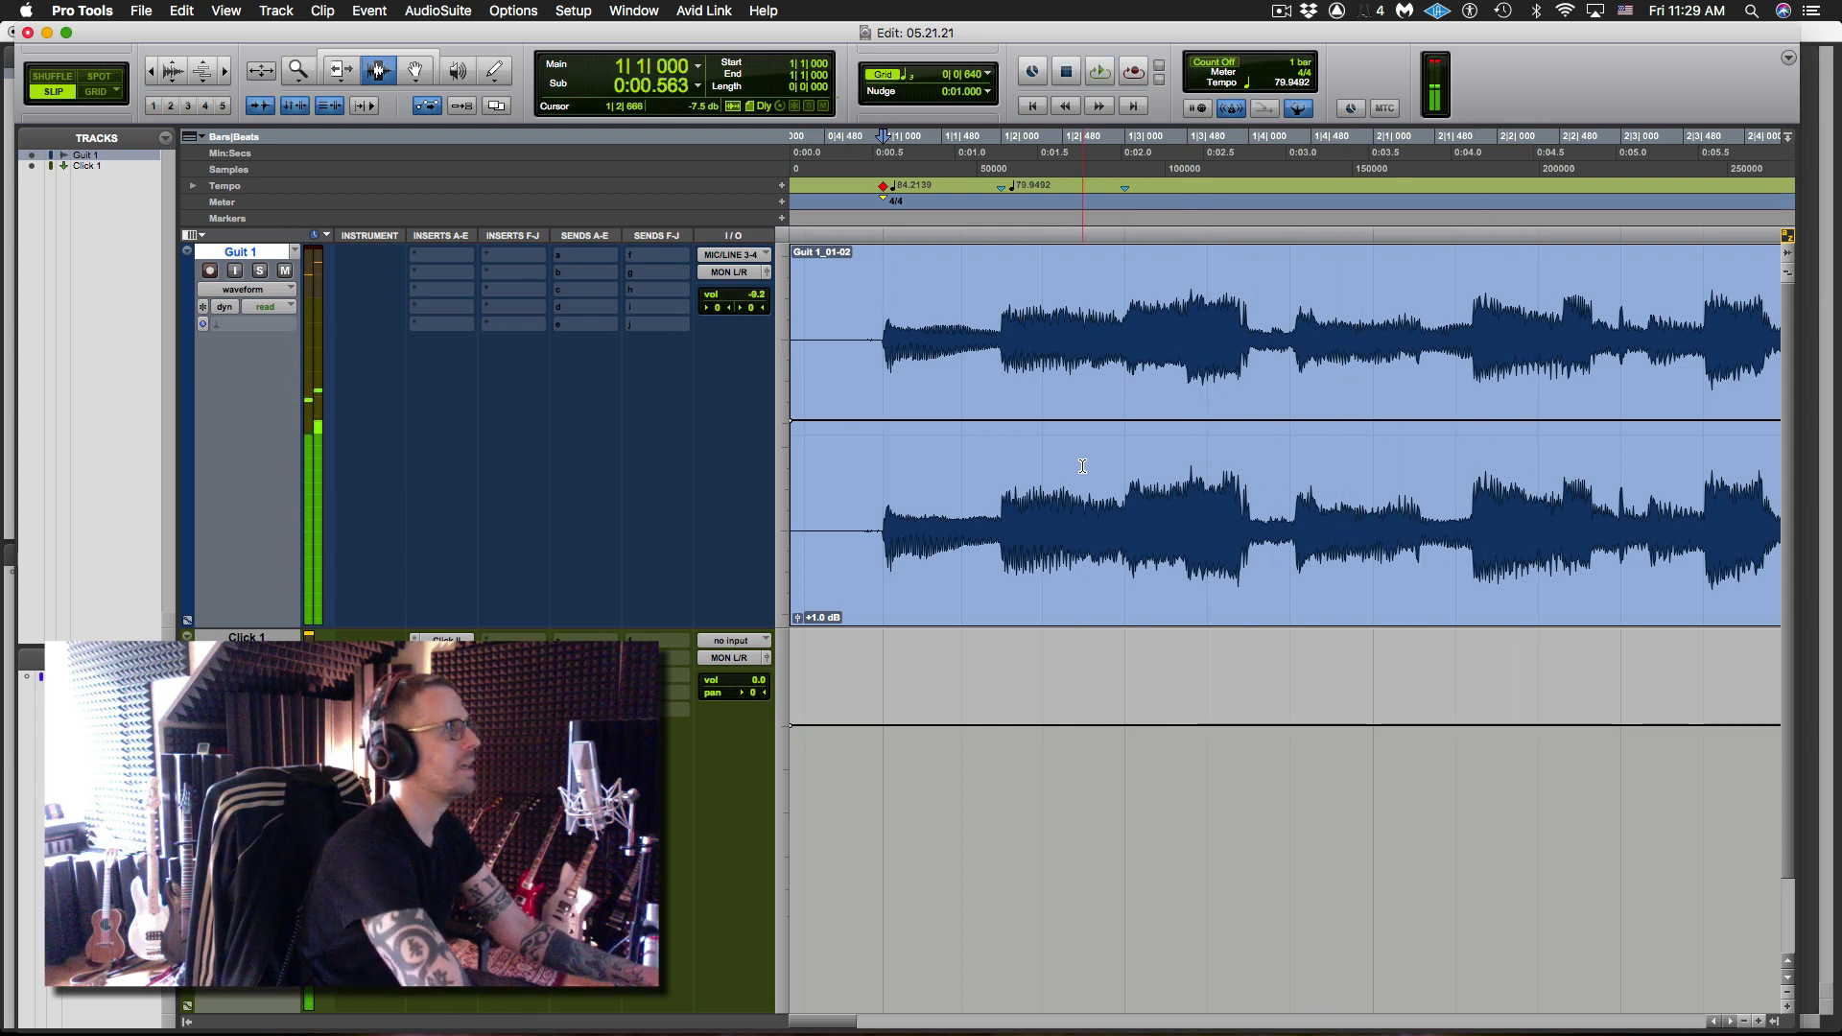
- Locate the strong guitar attack just past the 4-second mark and identify it as beat 2|2|000 in 4/4
click(1473, 424)
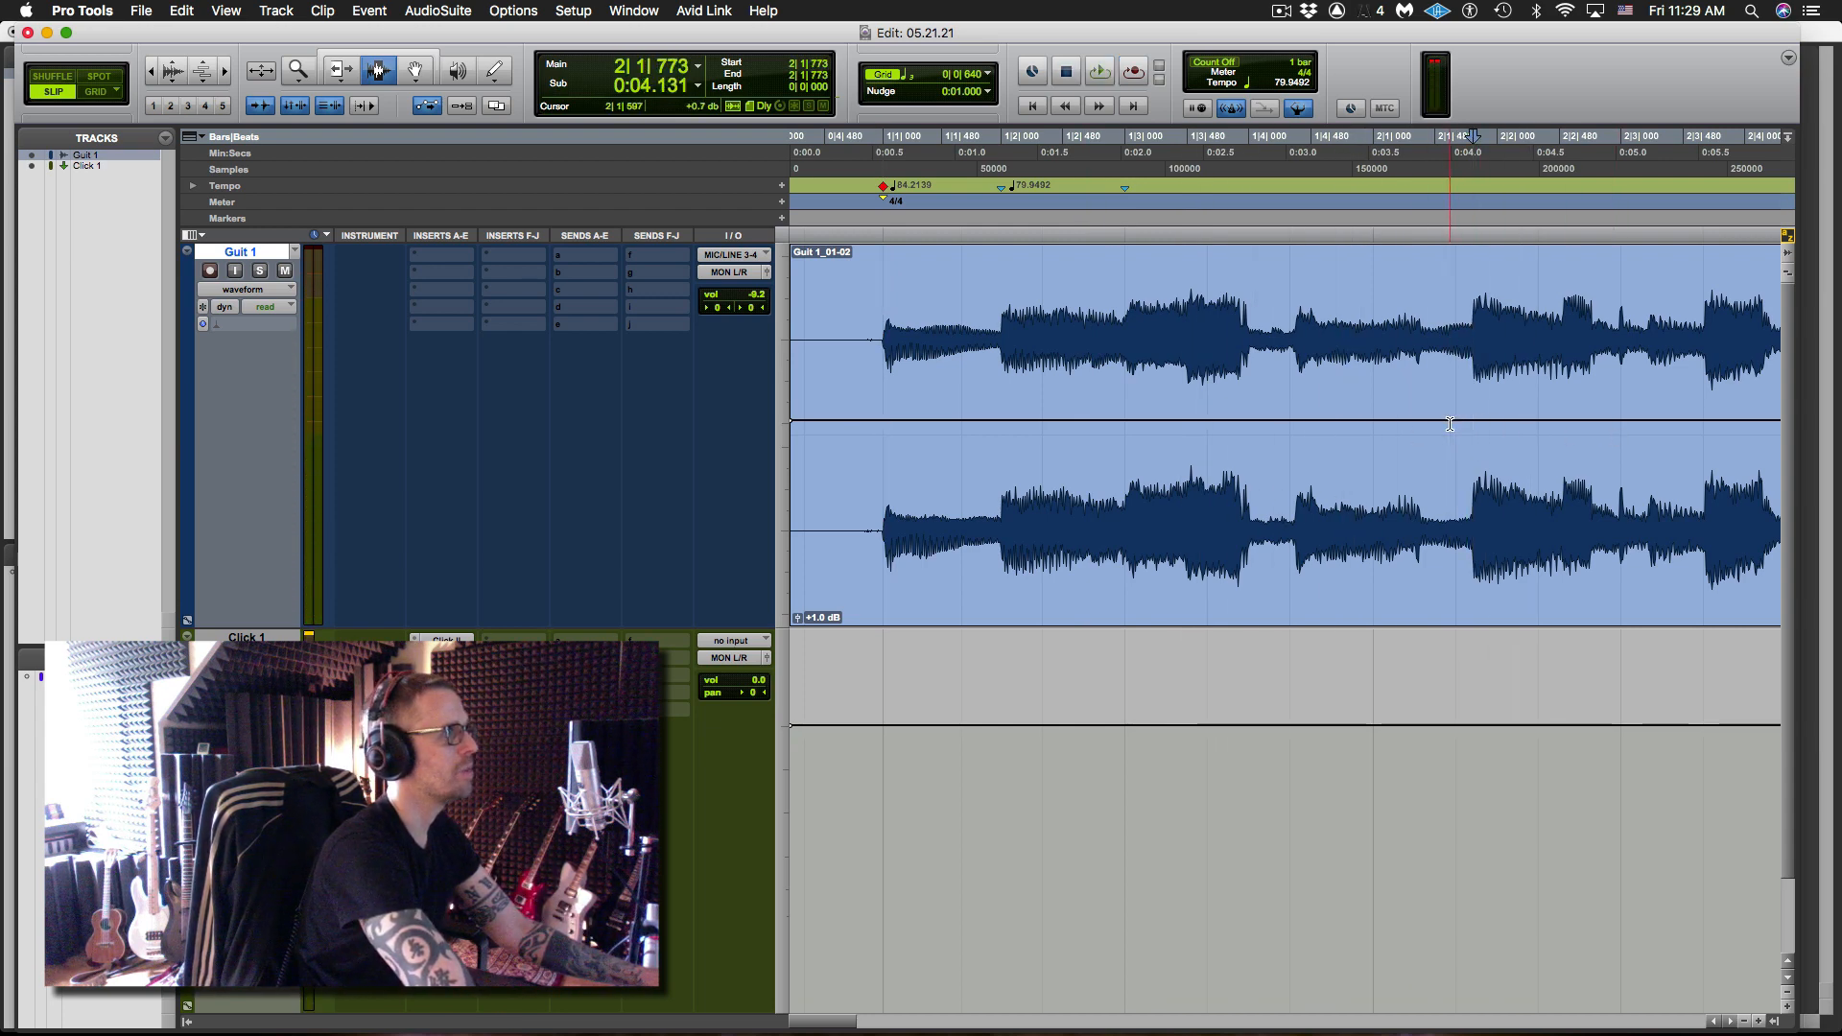
key(super+i)
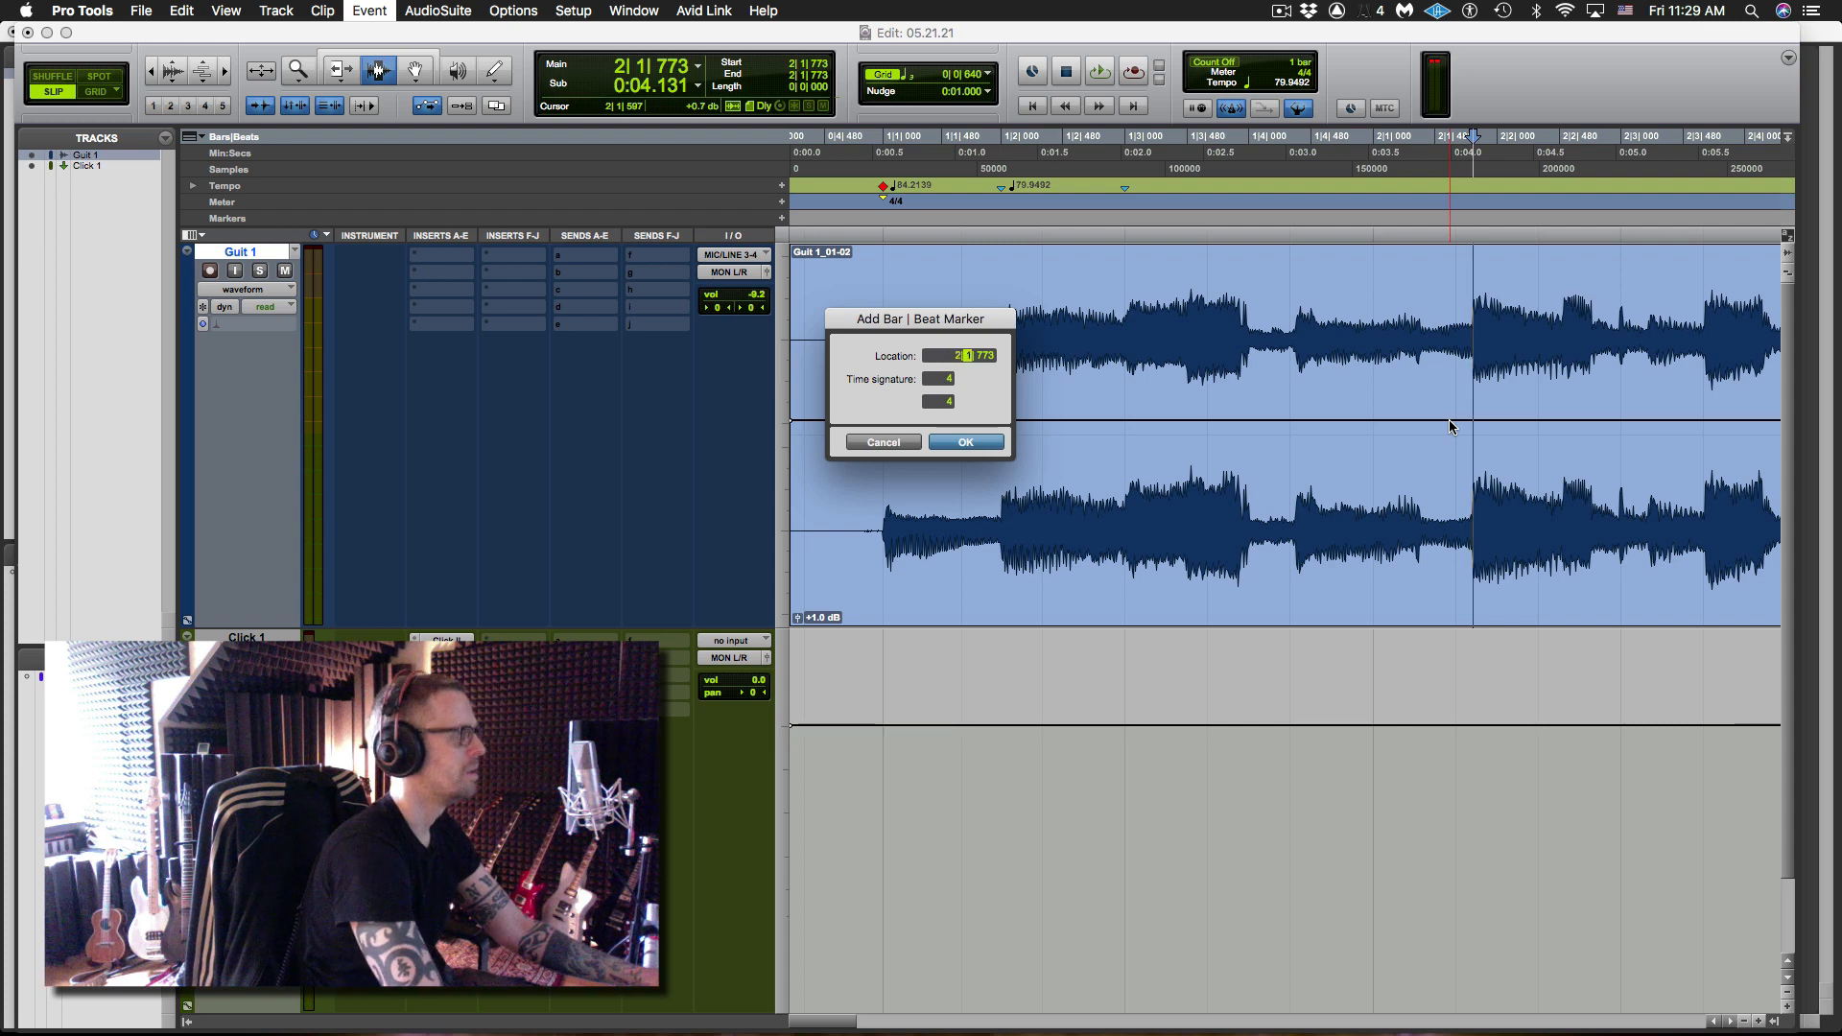
text(2.0)
key(Return)
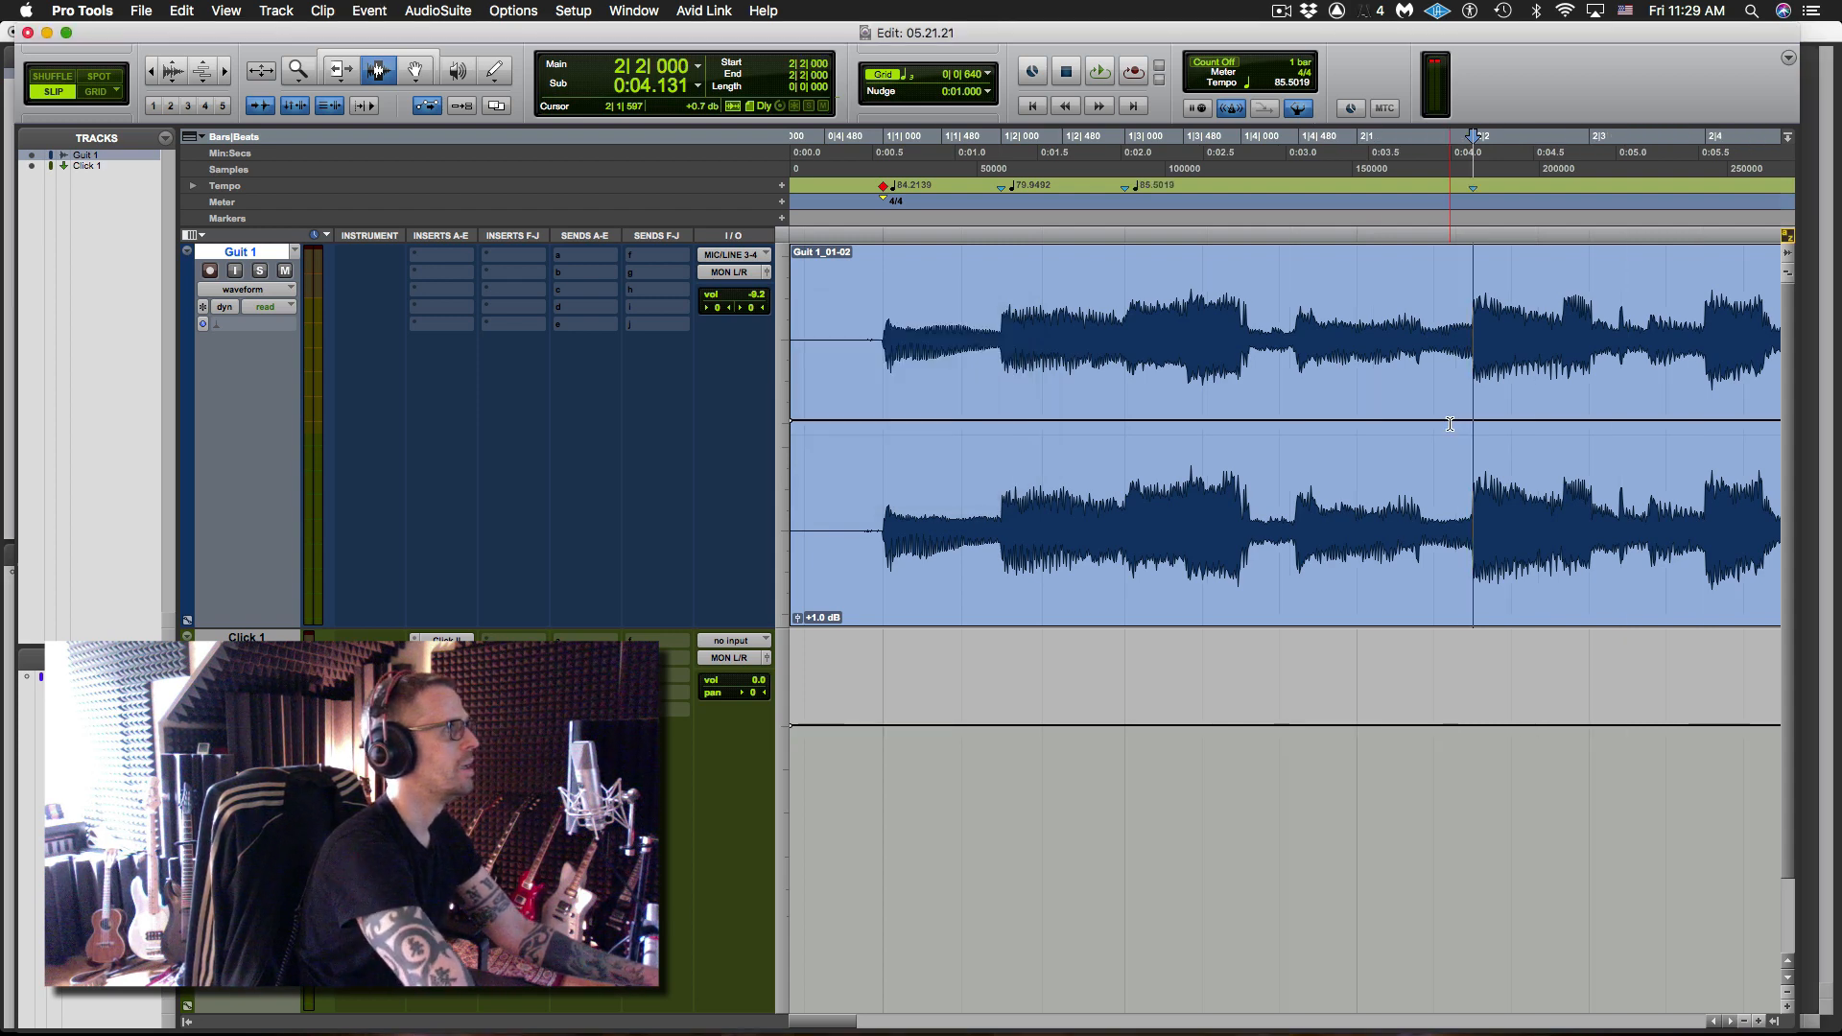
- Play the guitar with the click from just before bar 1 to check the beats through bar 2
click(871, 359)
key(space)
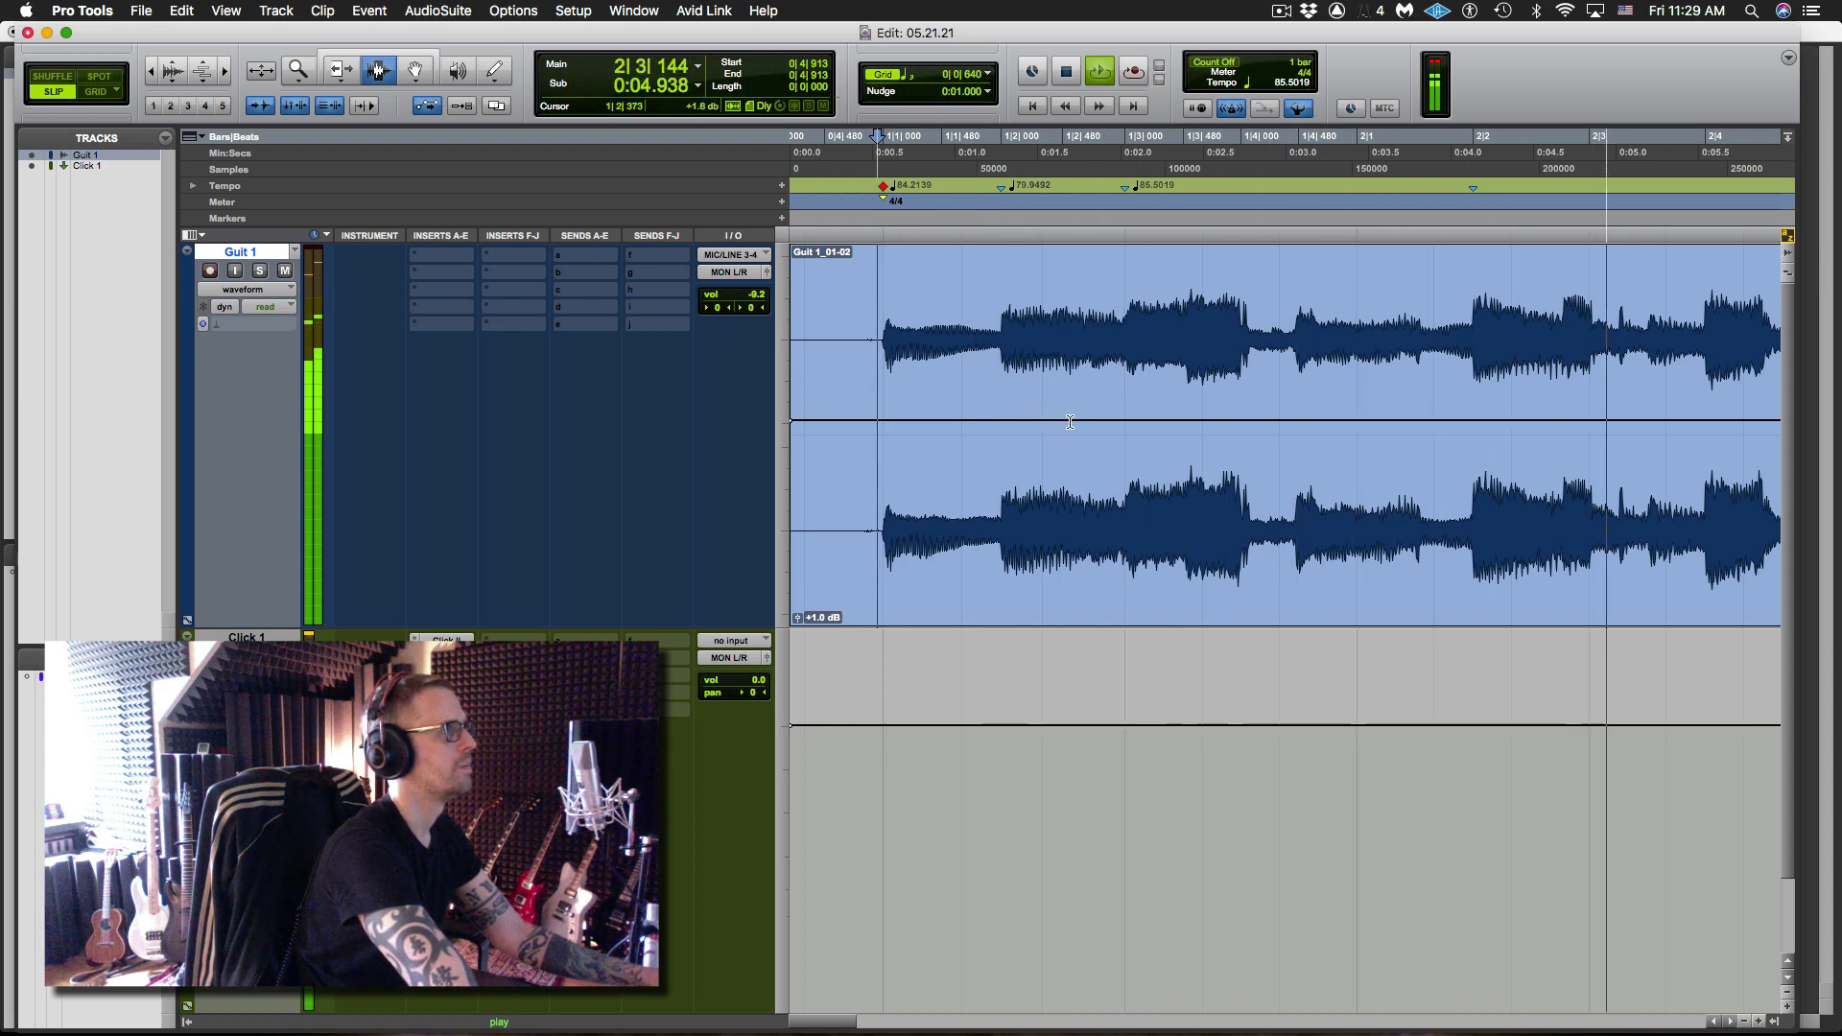
key(space)
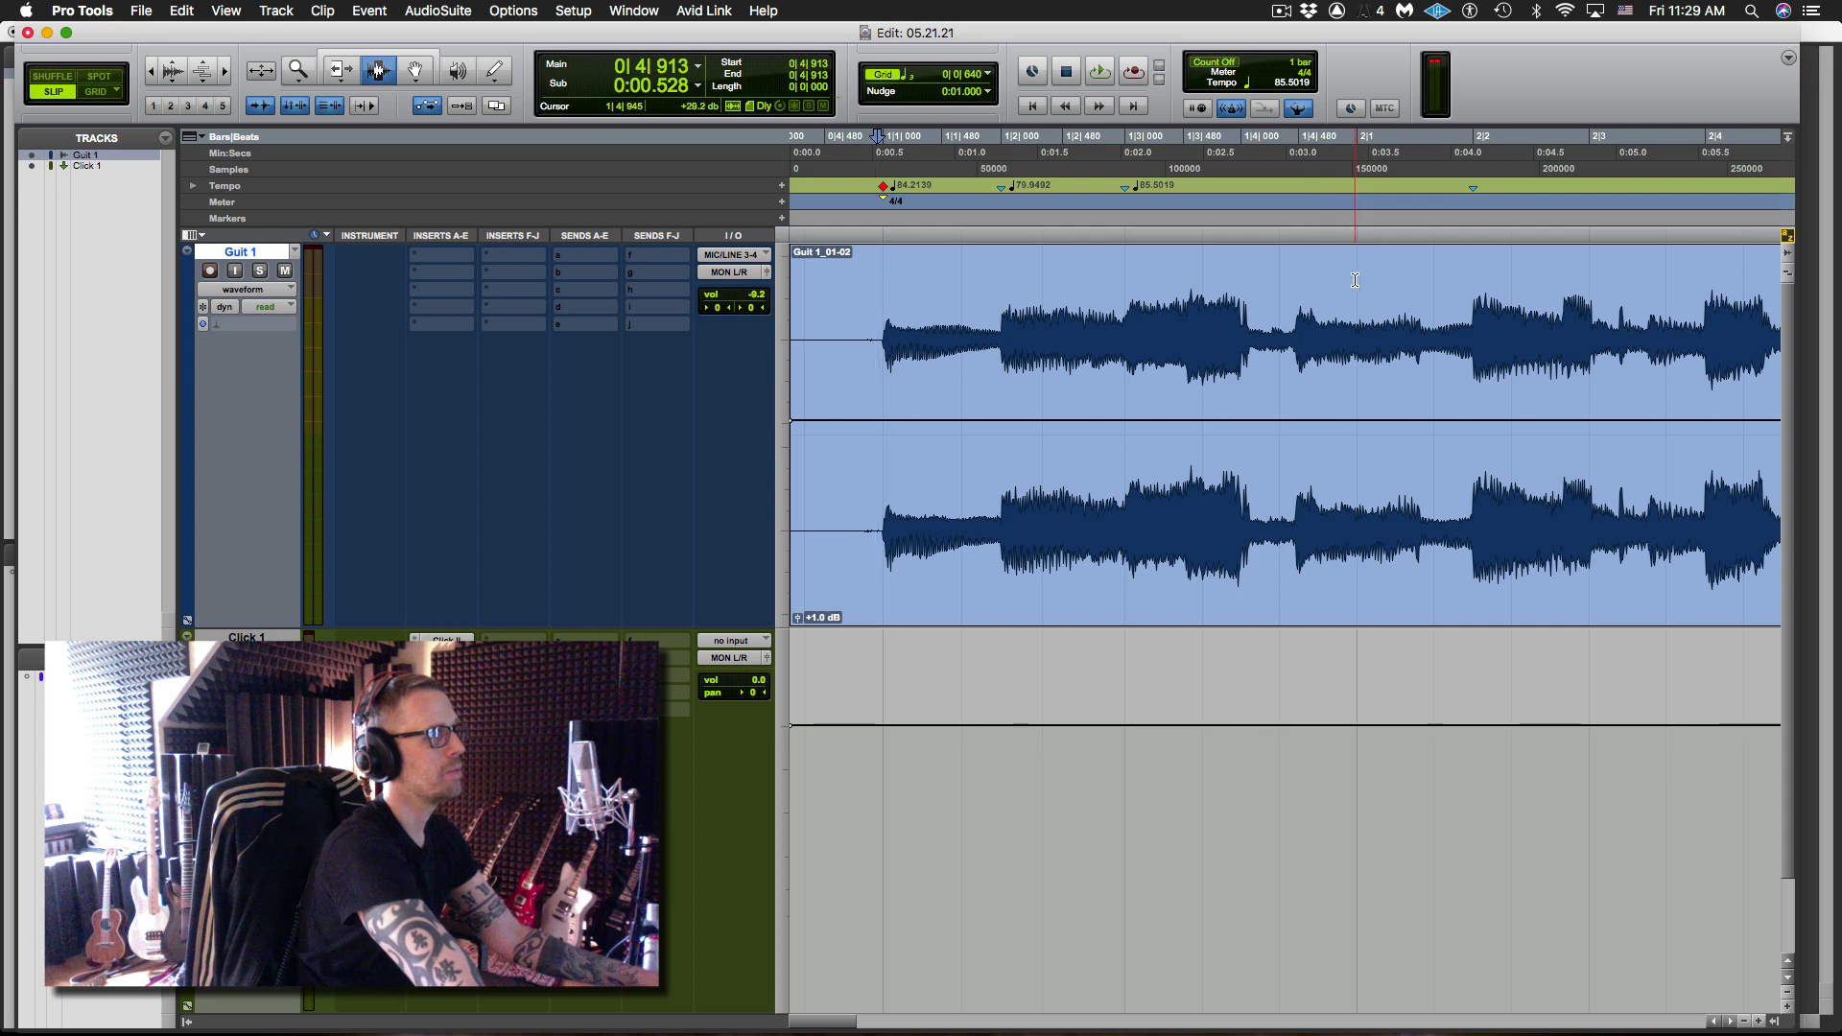
key(space)
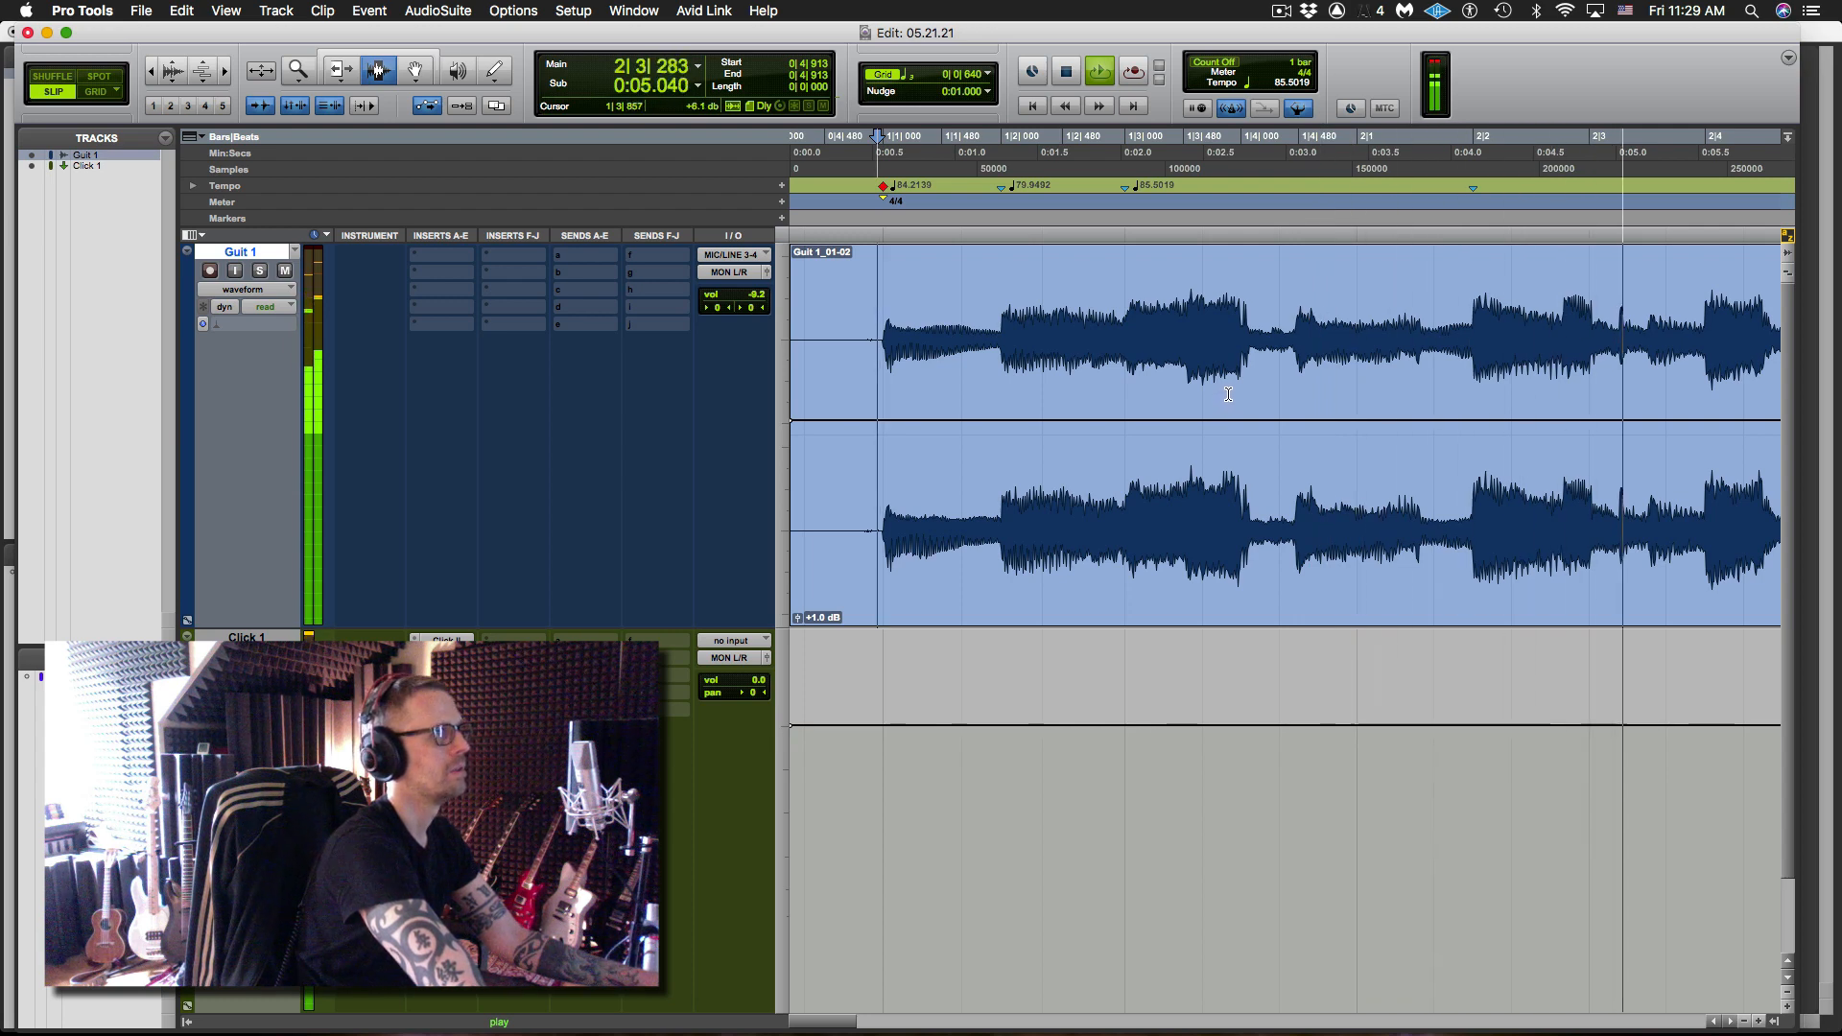
key(space)
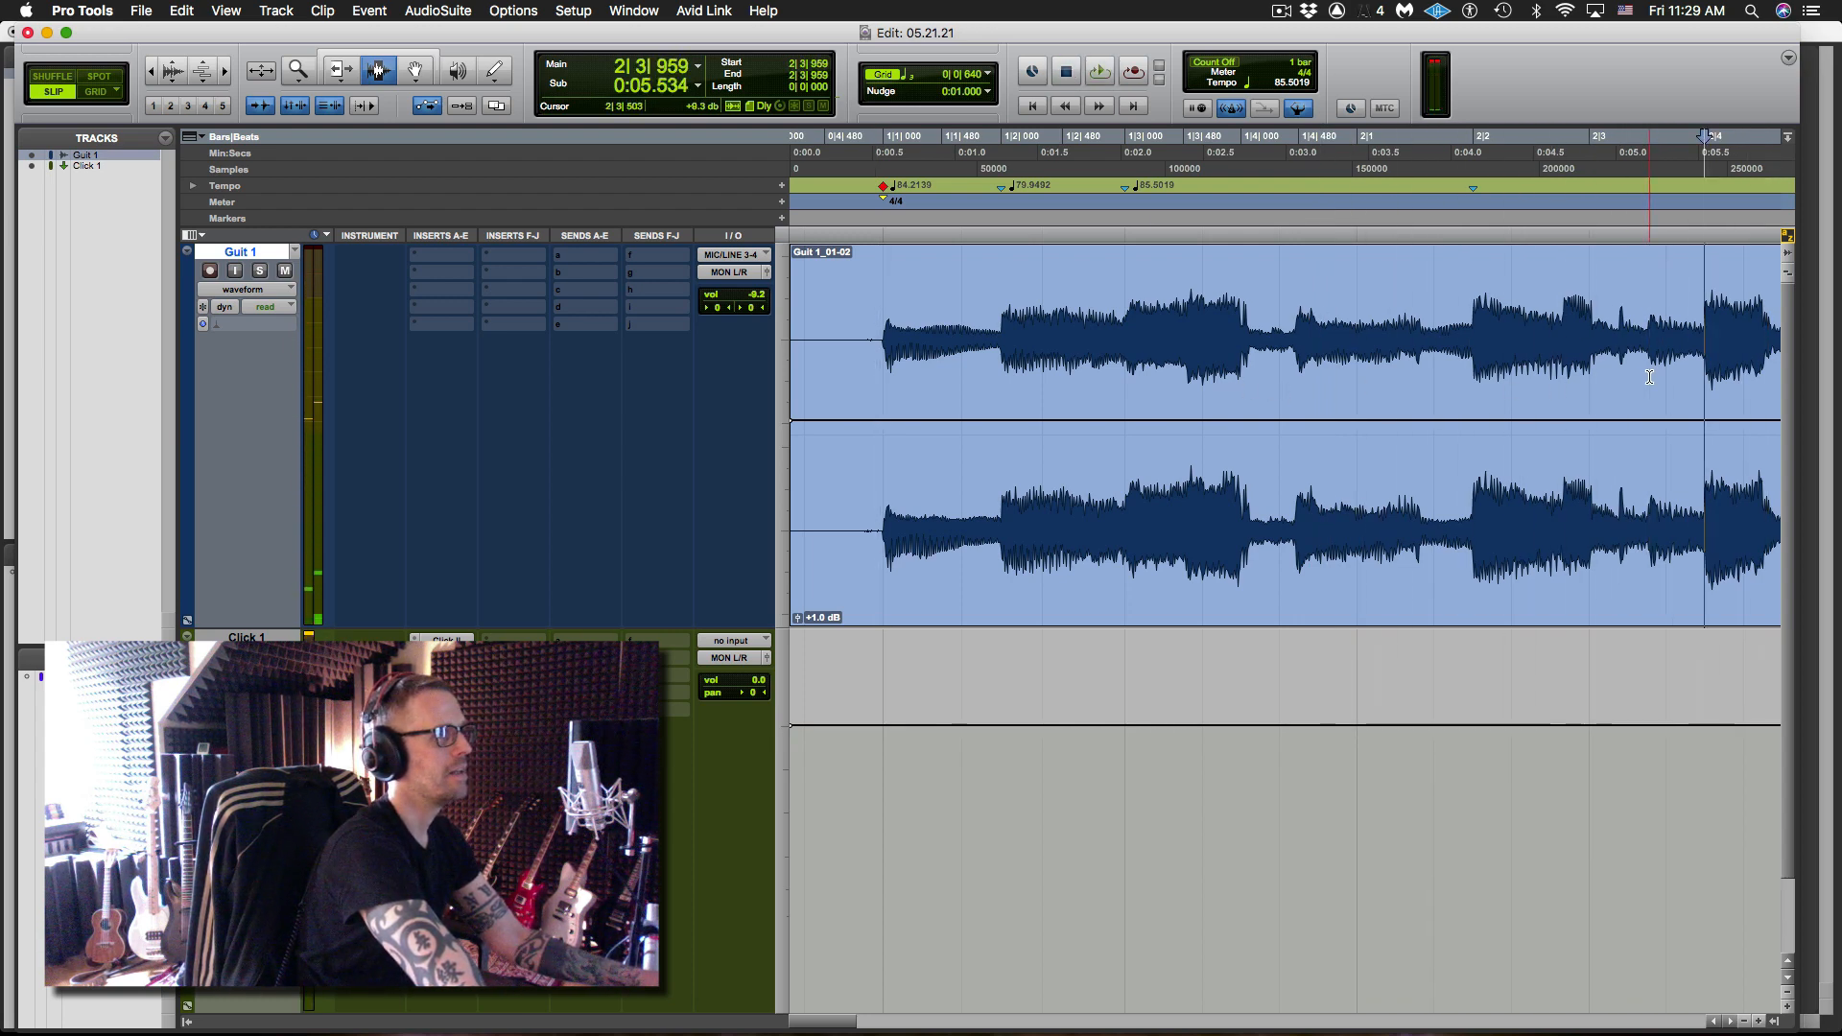
- Identify the guitar attack at about 5.5 seconds as beat 2|4|000 in 4/4
key(super+i)
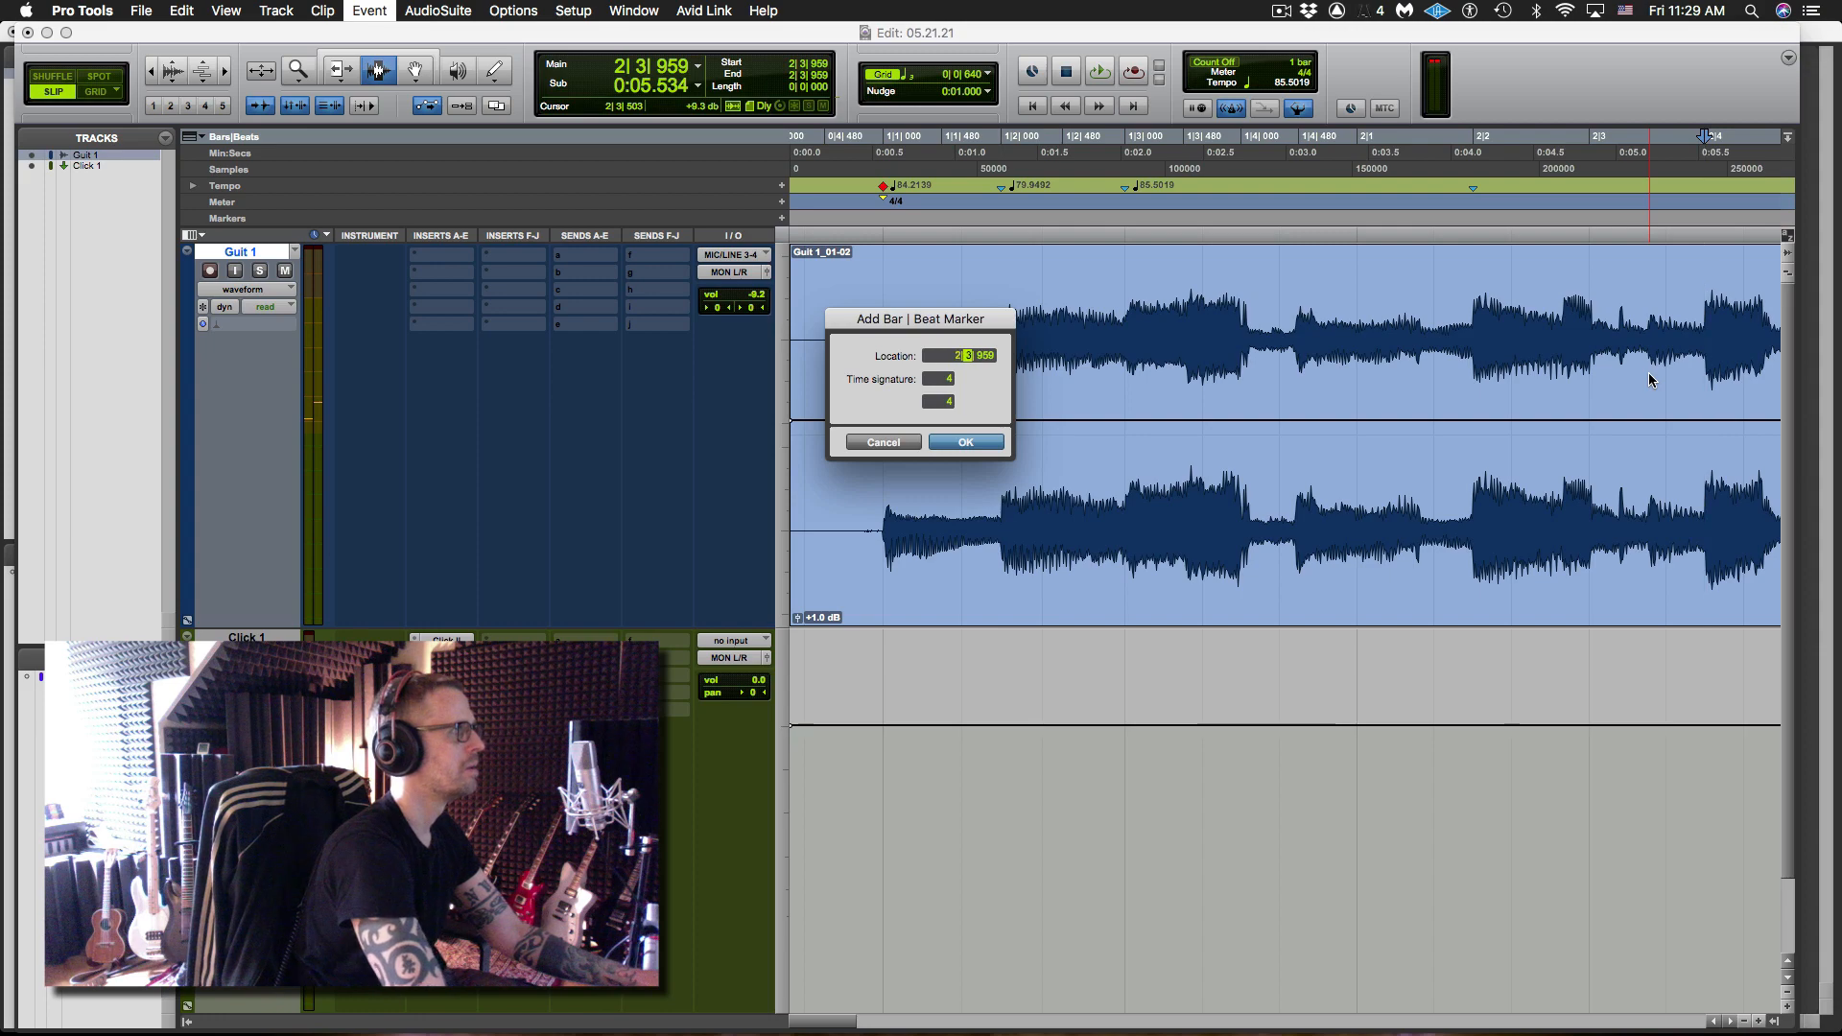
text(4|000)
key(Return)
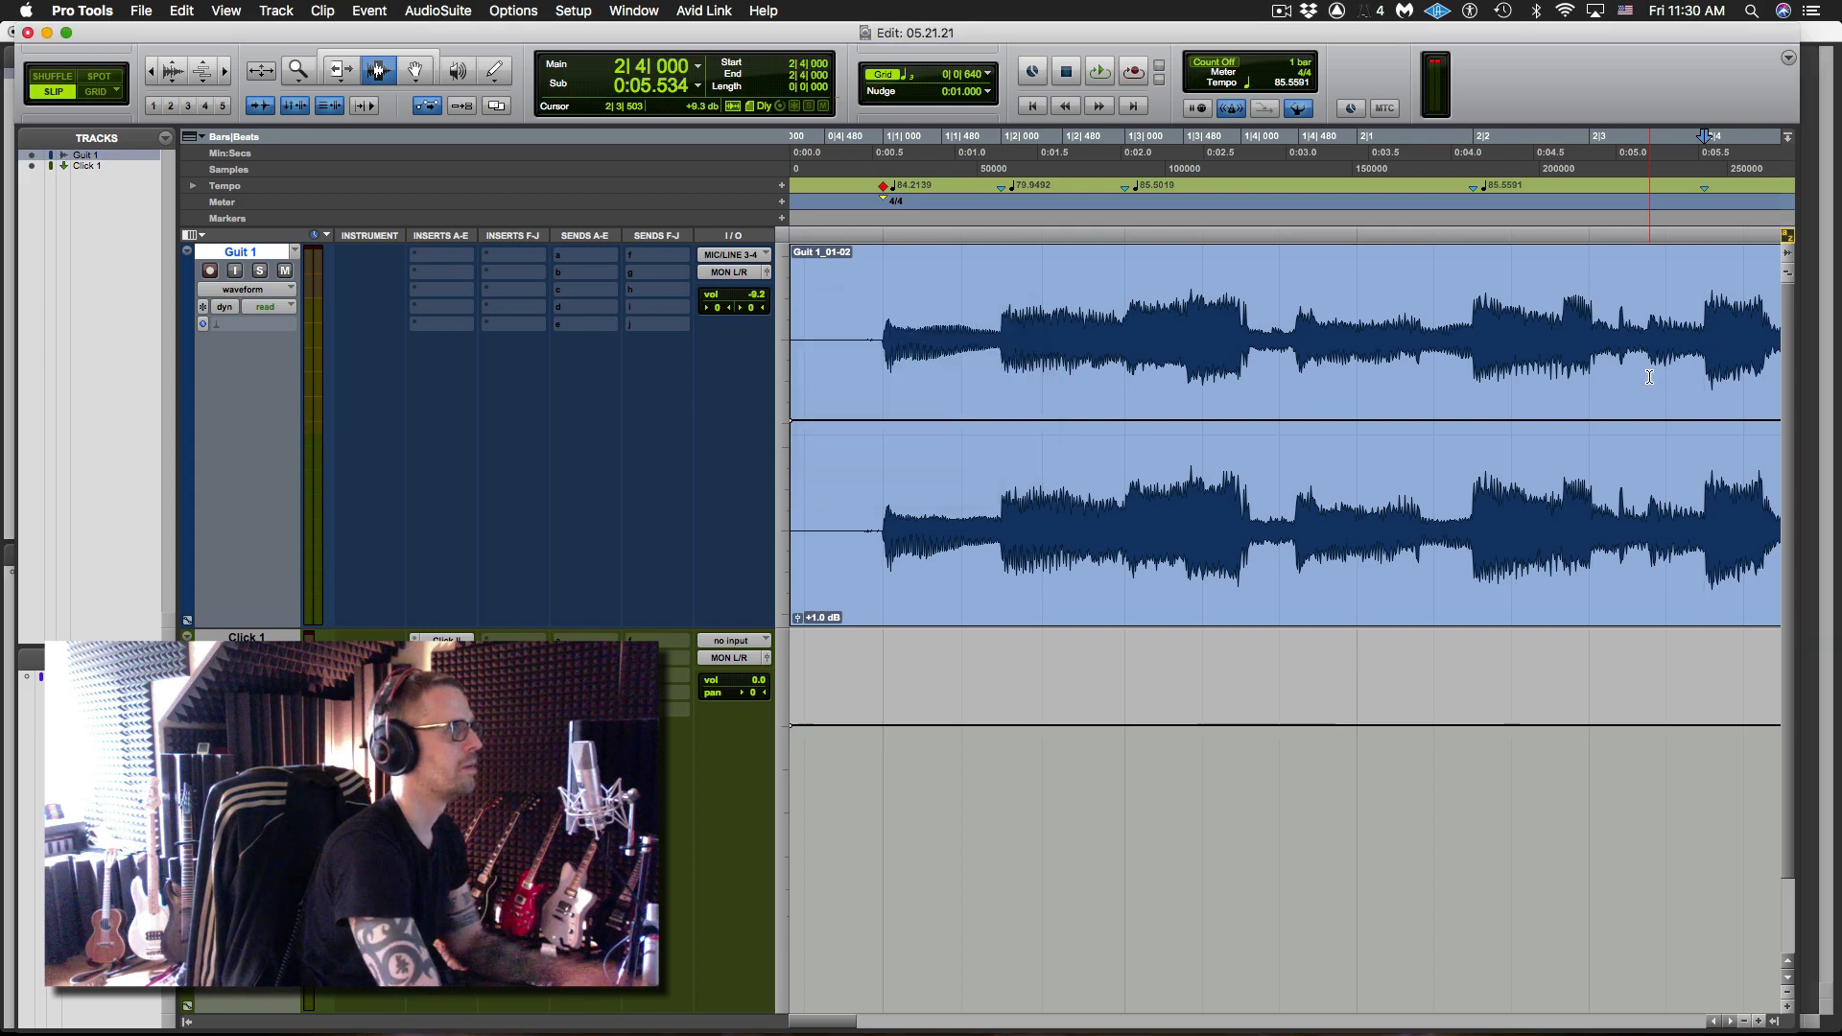
- Audition onward from beat 2|4, advance to the strong attack at about 7 seconds, and identify it as beat 3|2|000
key(super+bracketleft)
key(super+bracketleft)
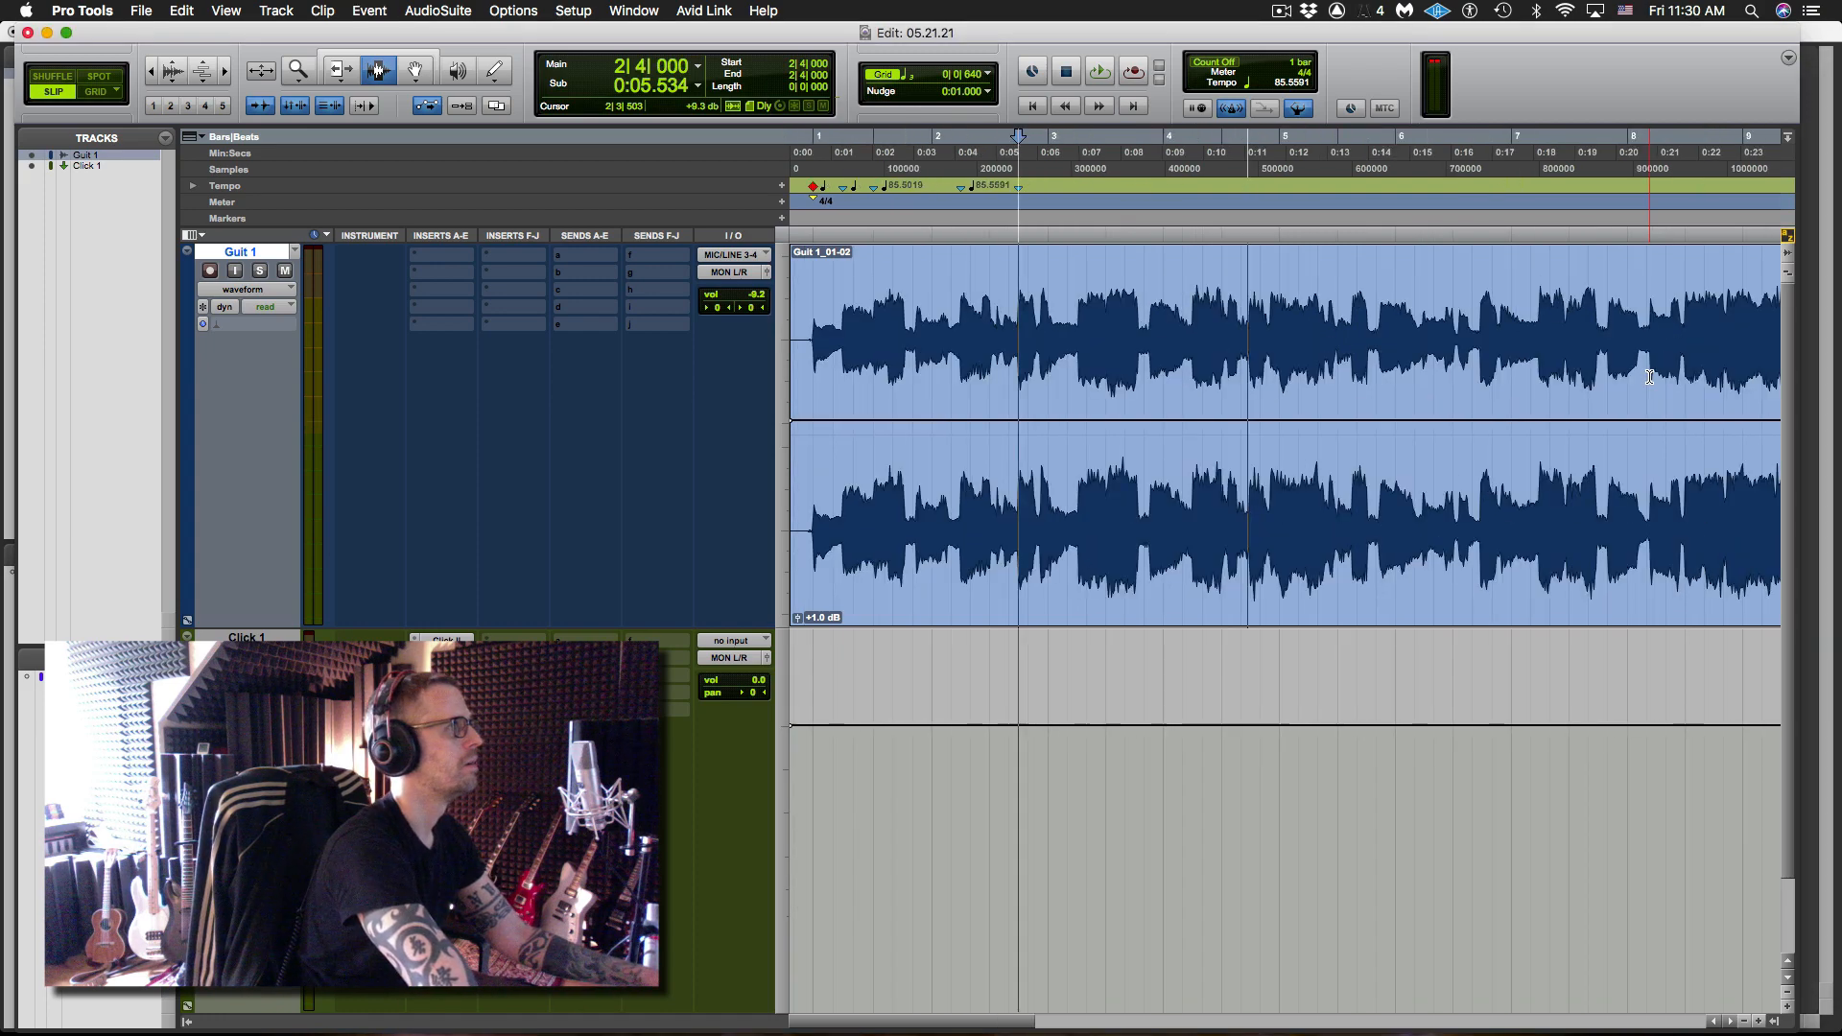
key(space)
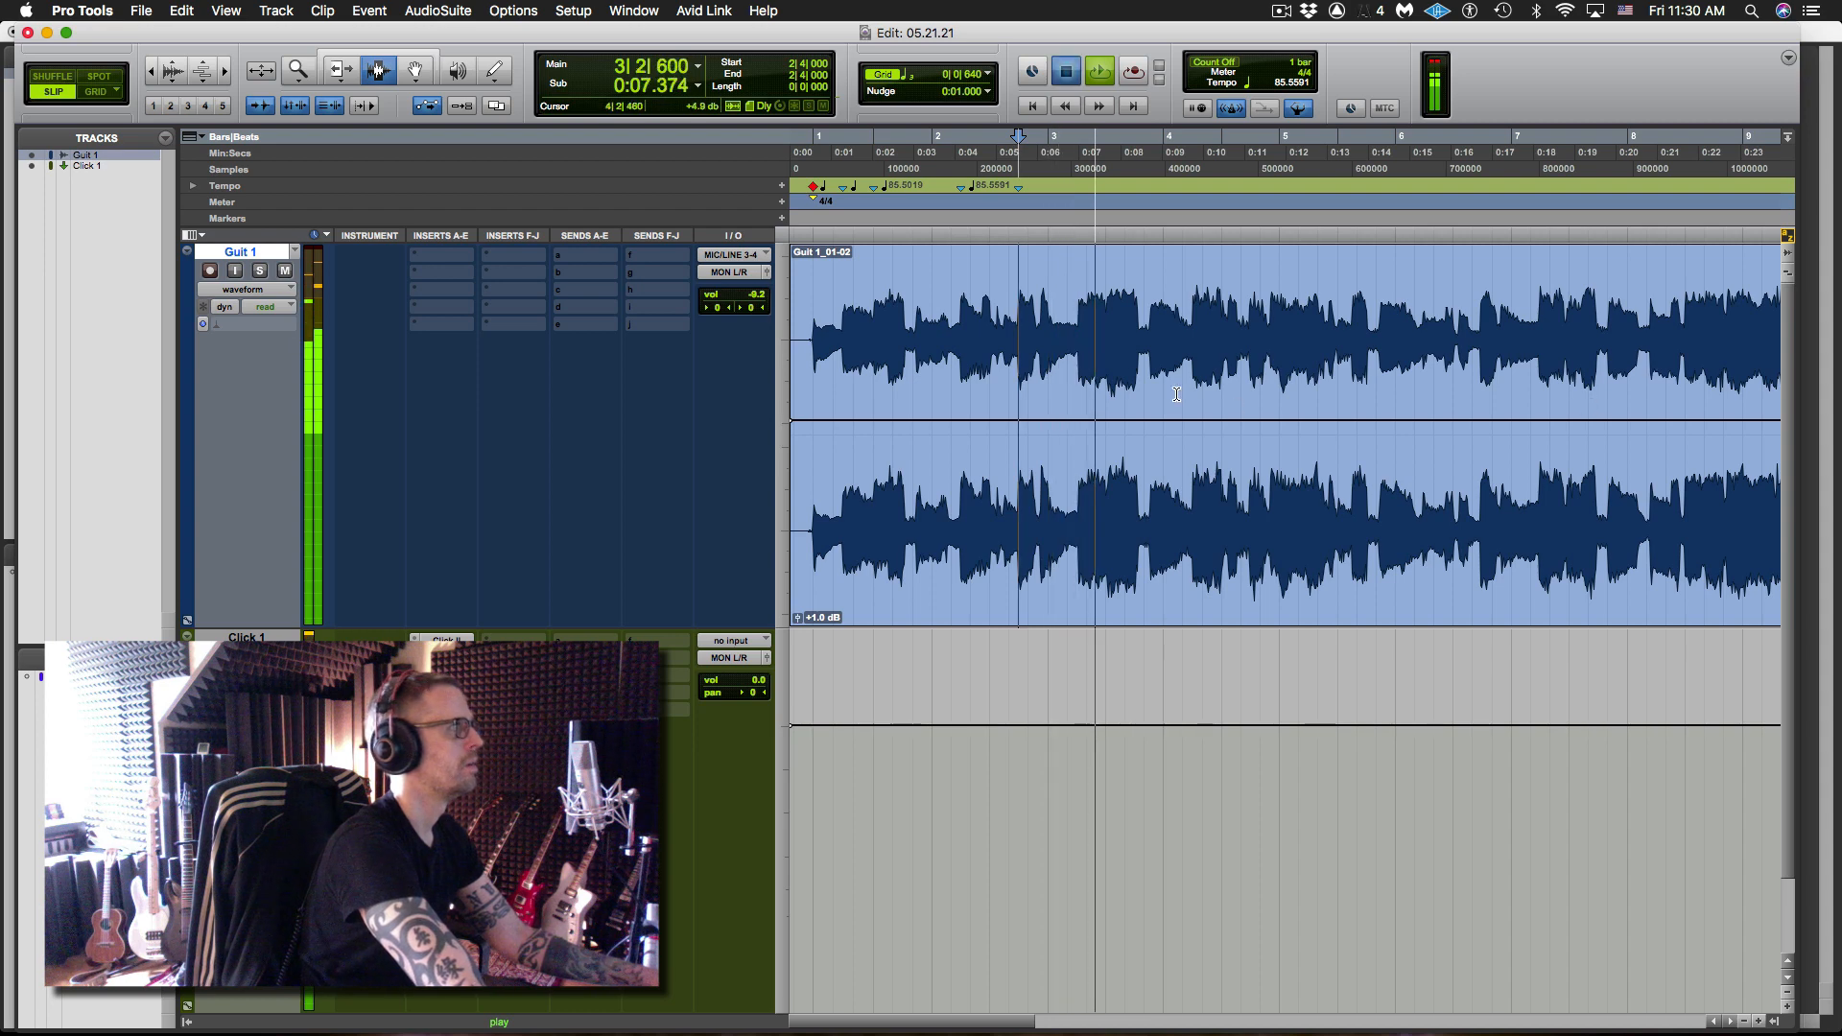
key(space)
click(1050, 358)
key(Tab)
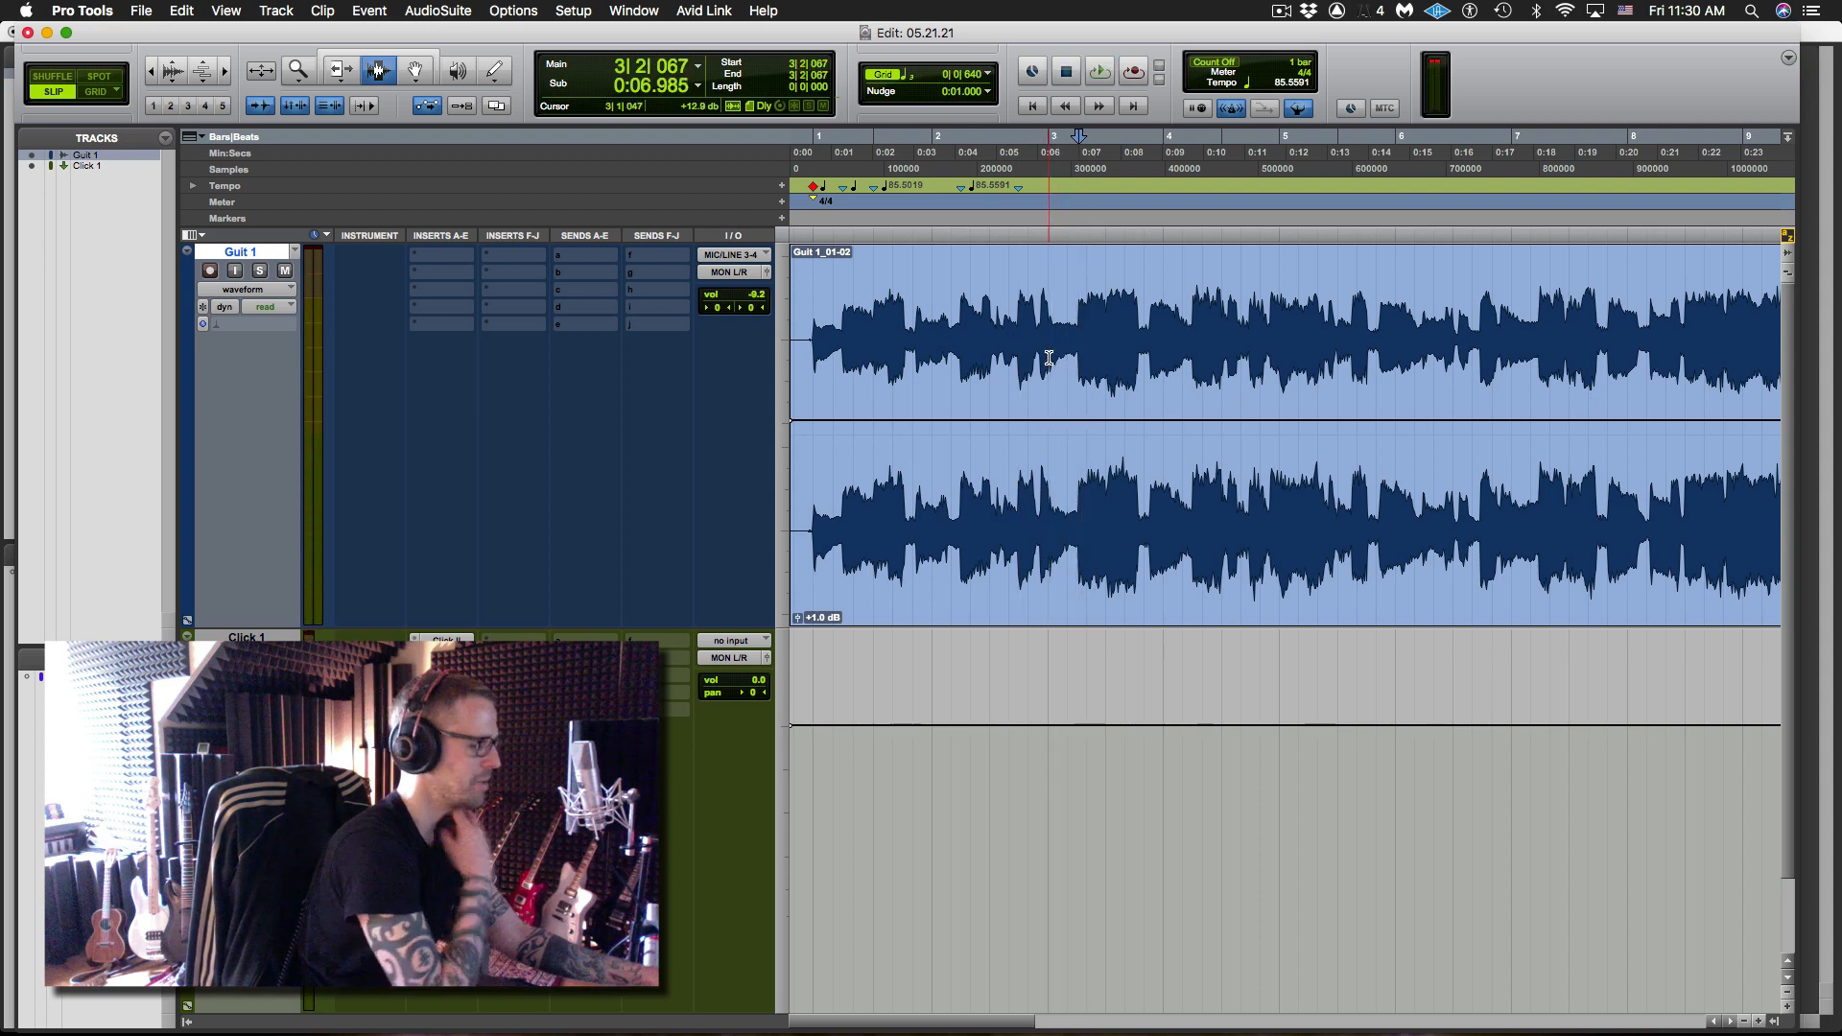
key(super+i)
key(period)
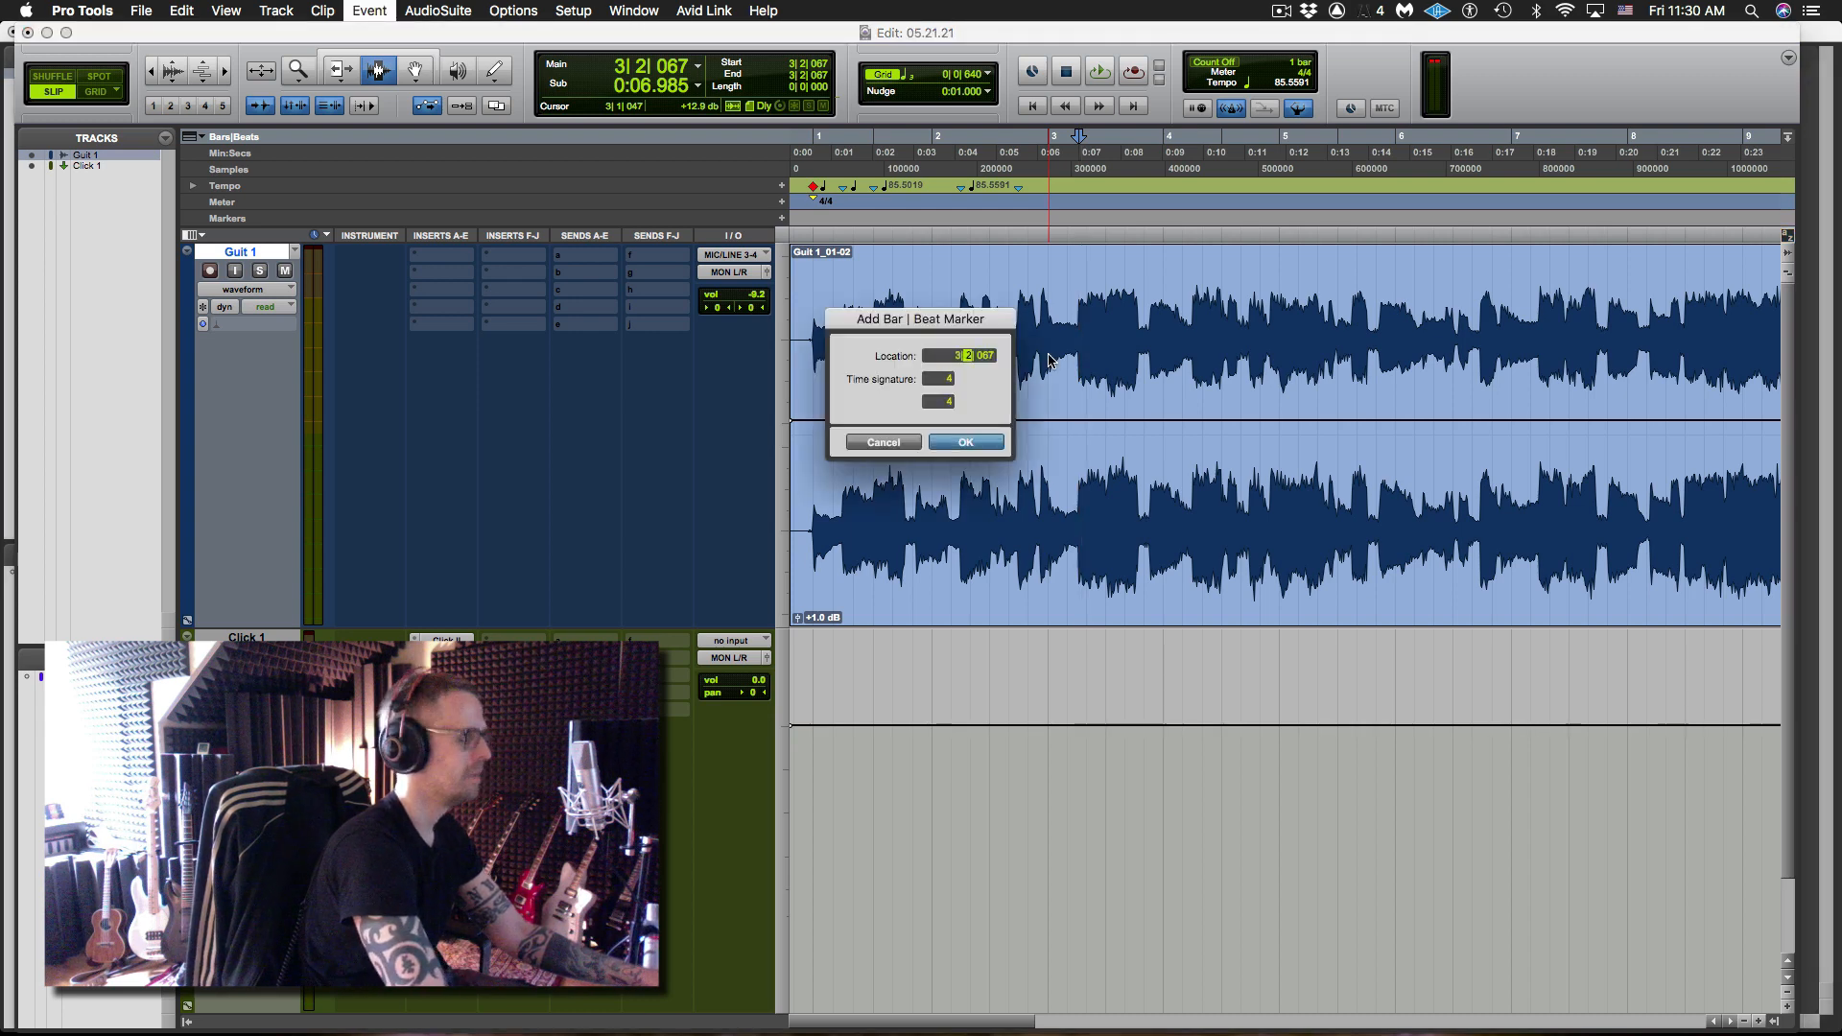
key(Return)
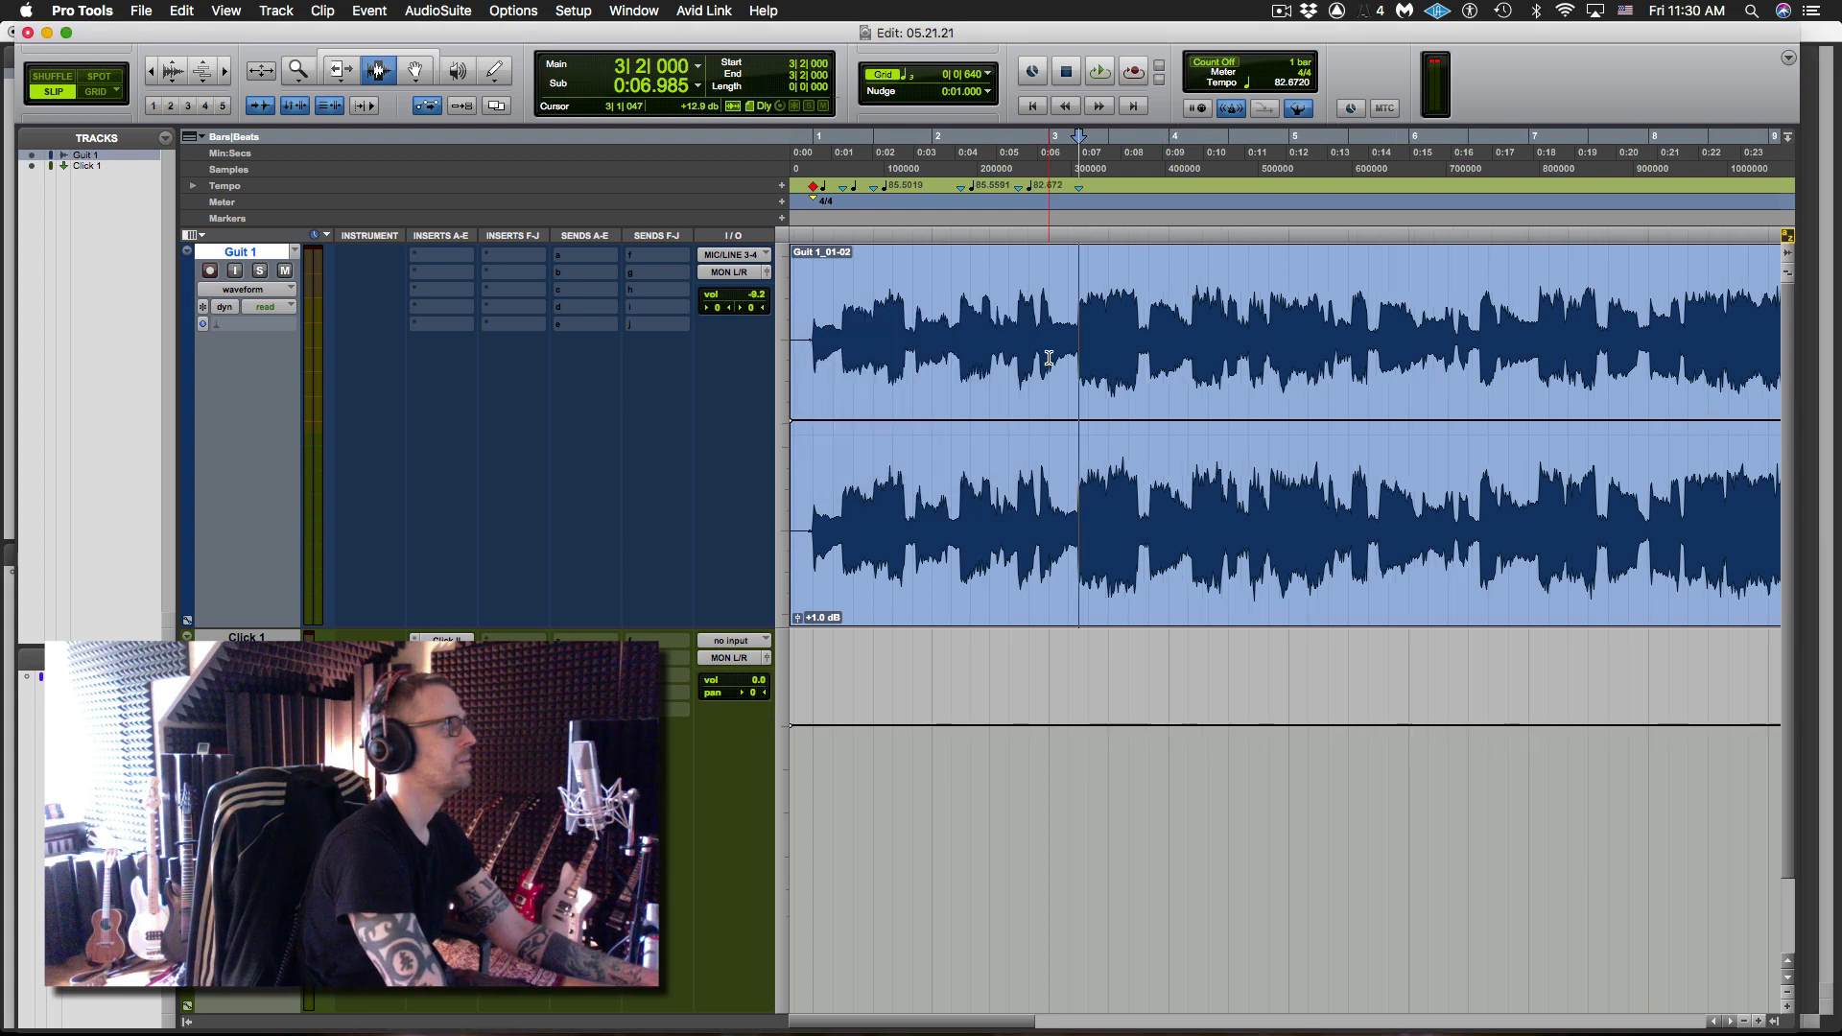
- Audition onward from beat 3|2 and try identifying the attack at about 8.7 seconds as beat 3|4|000
key(space)
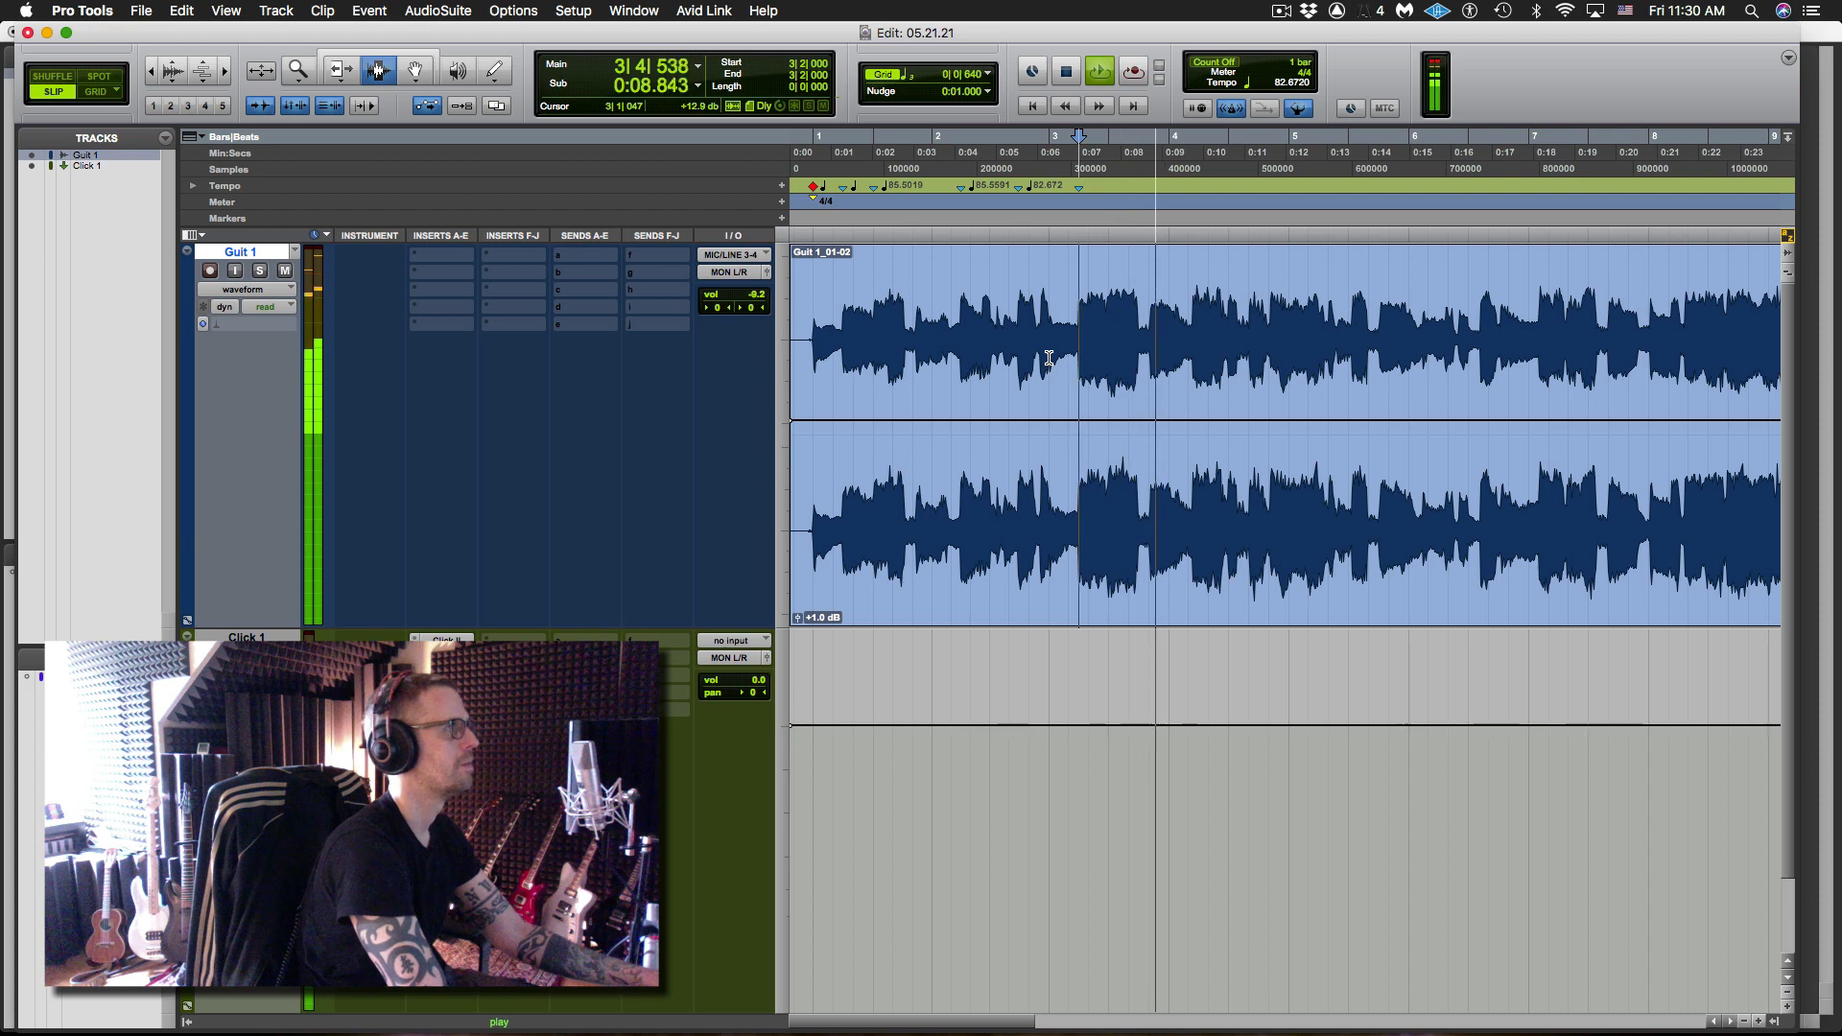
key(space)
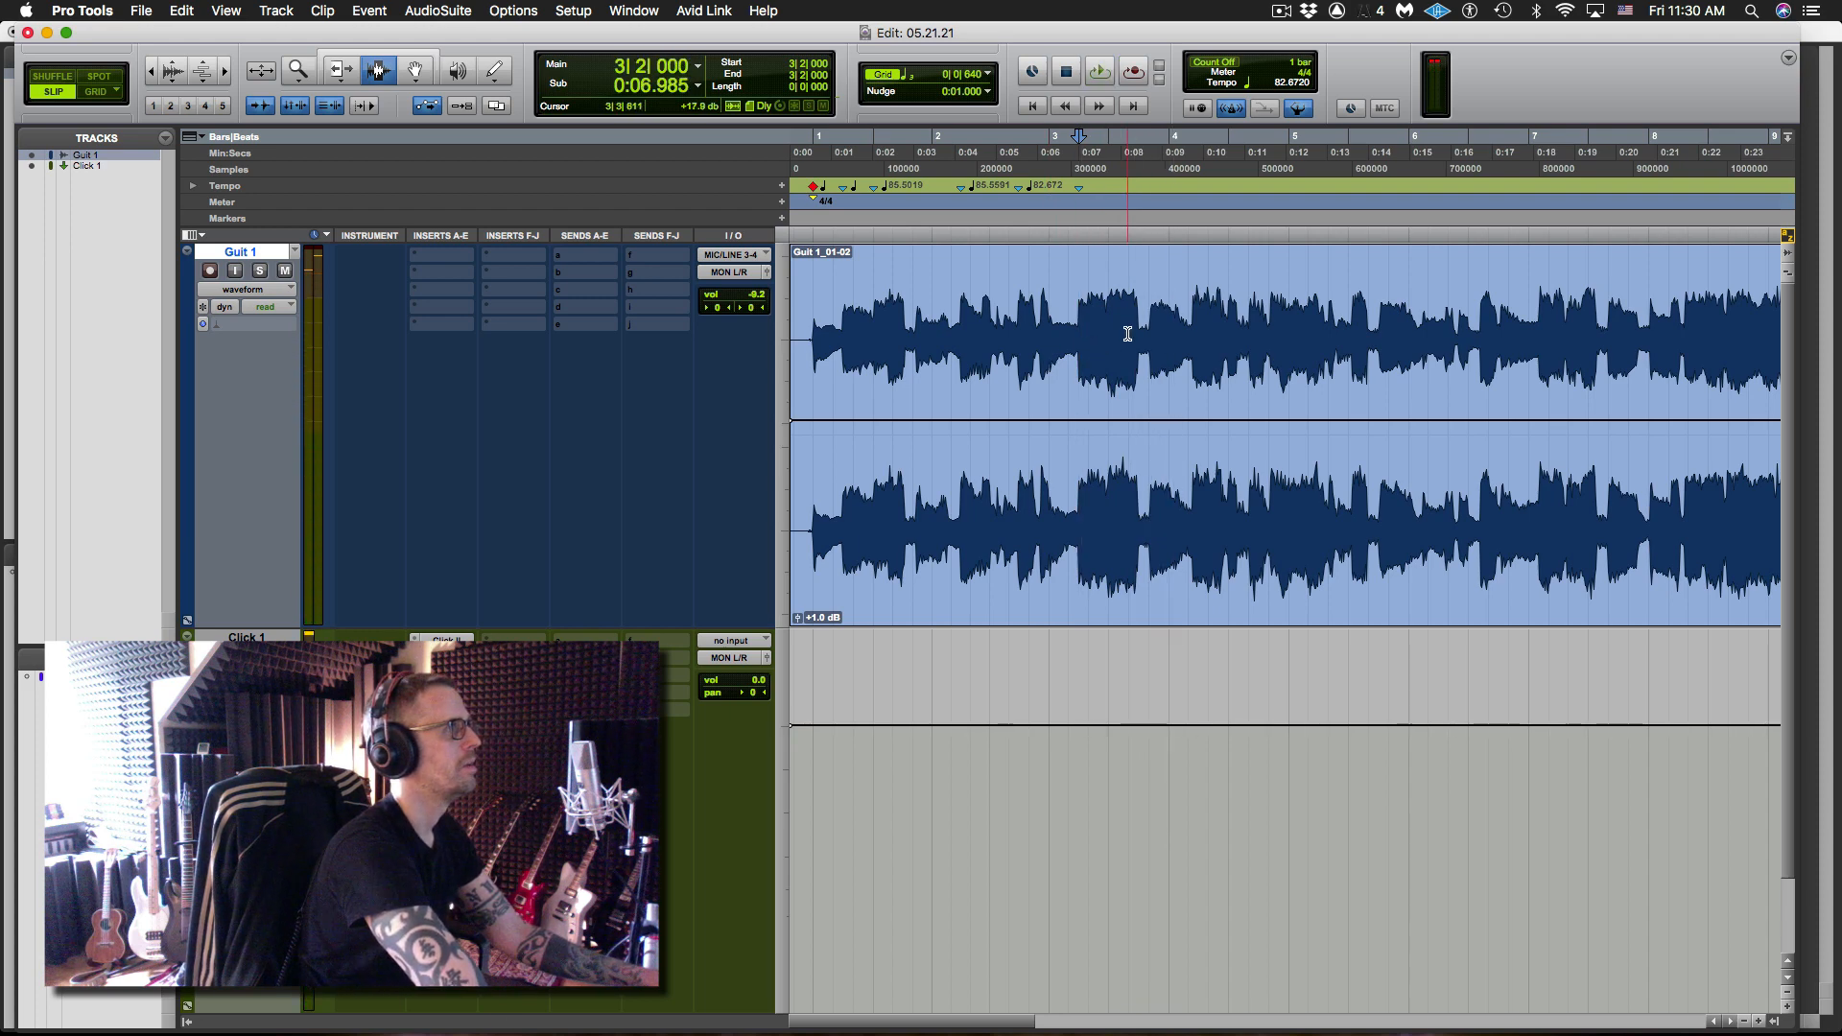
key(space)
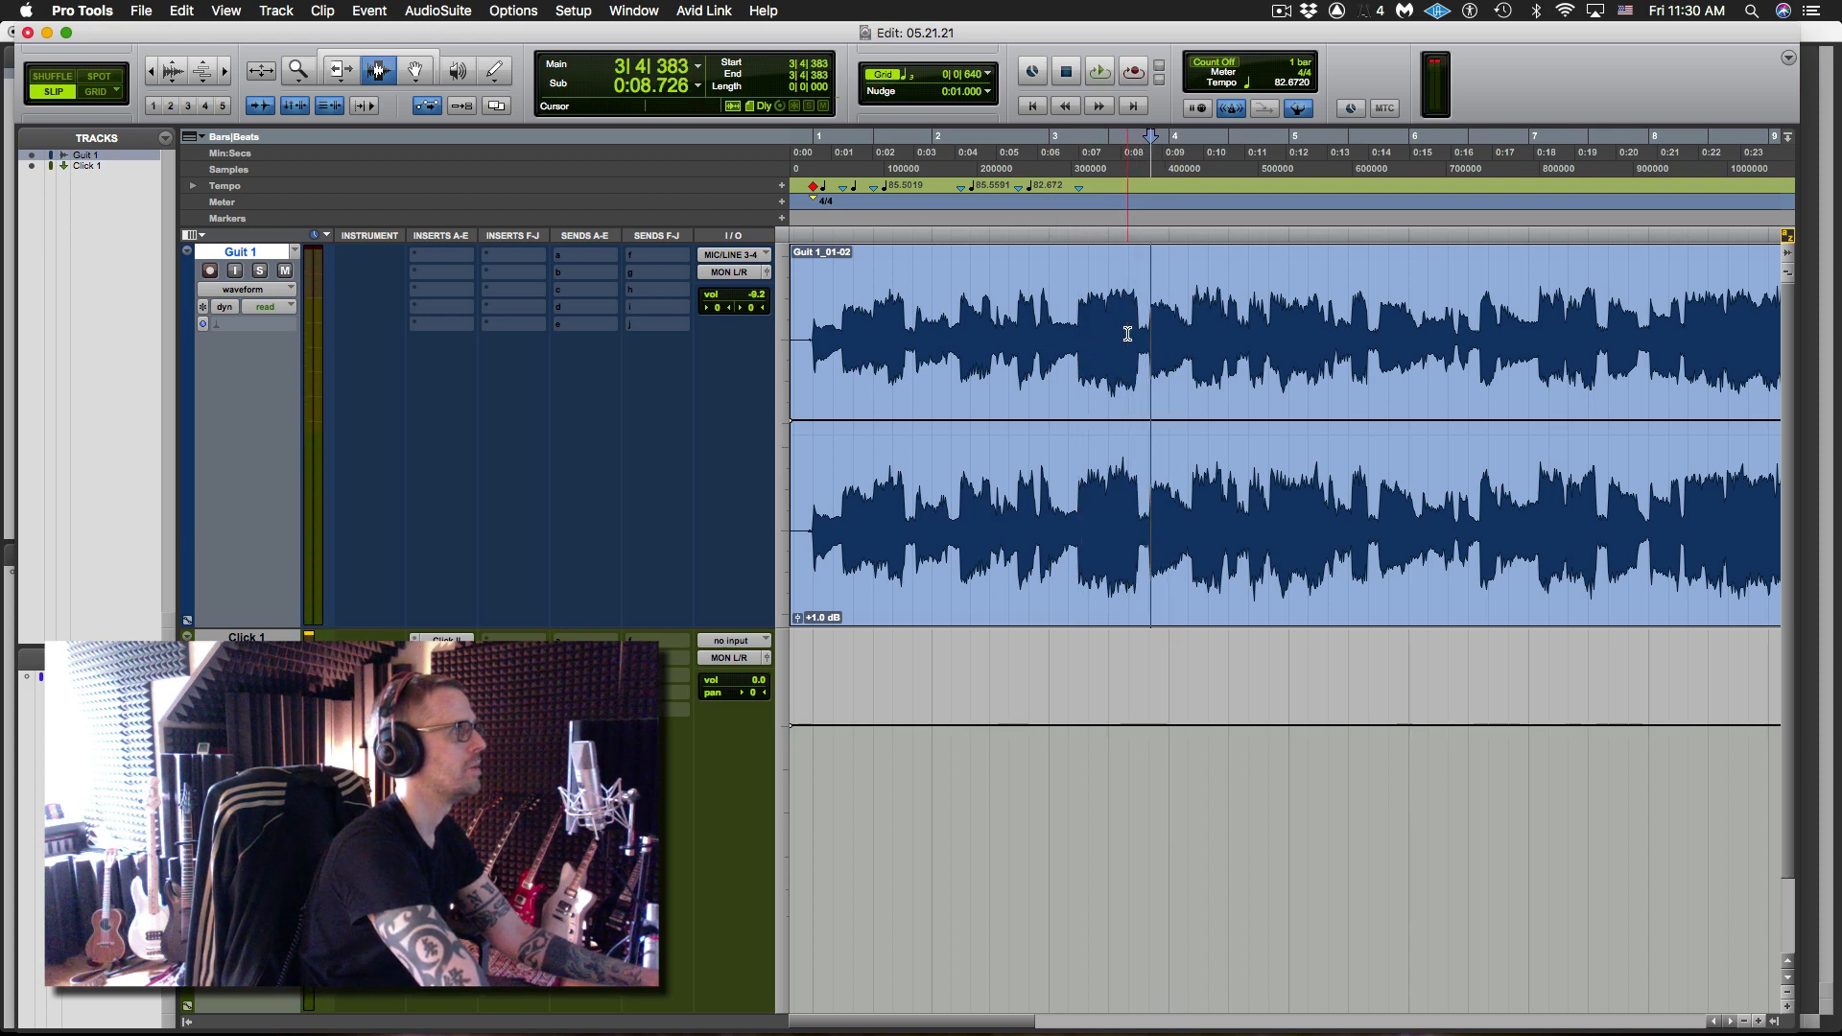
key(super+i)
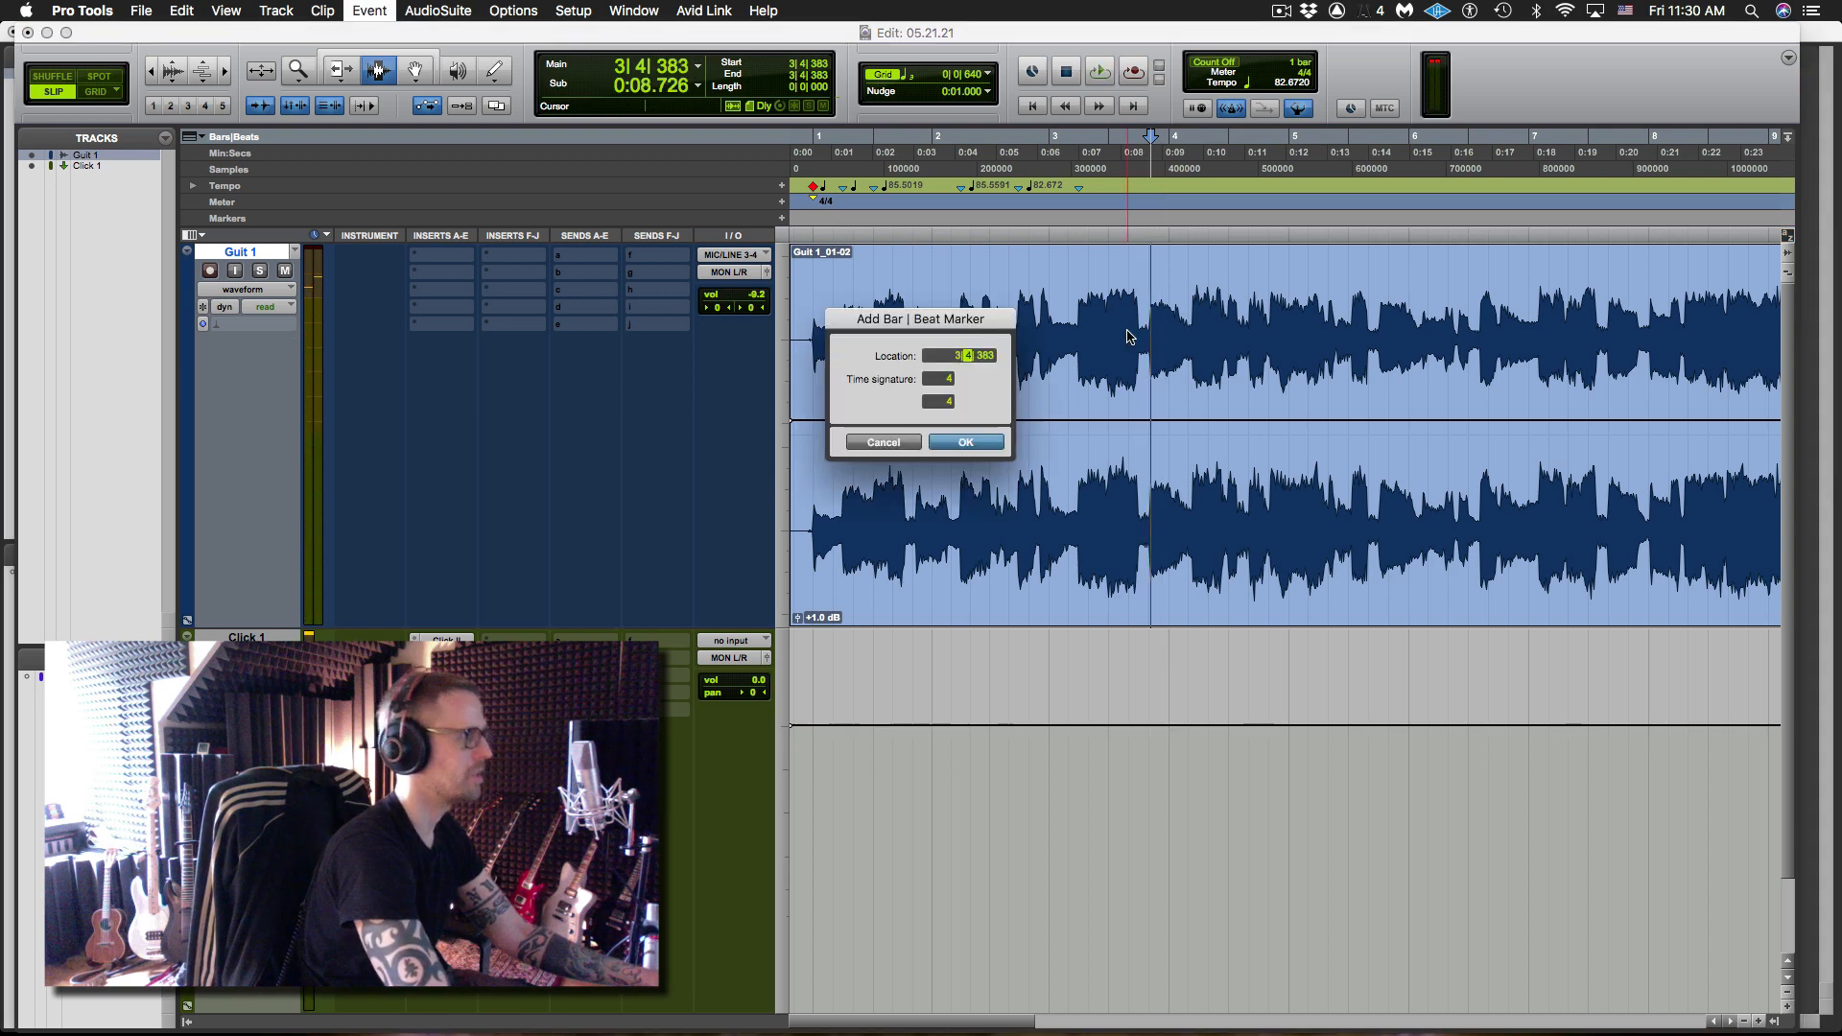
key(Return)
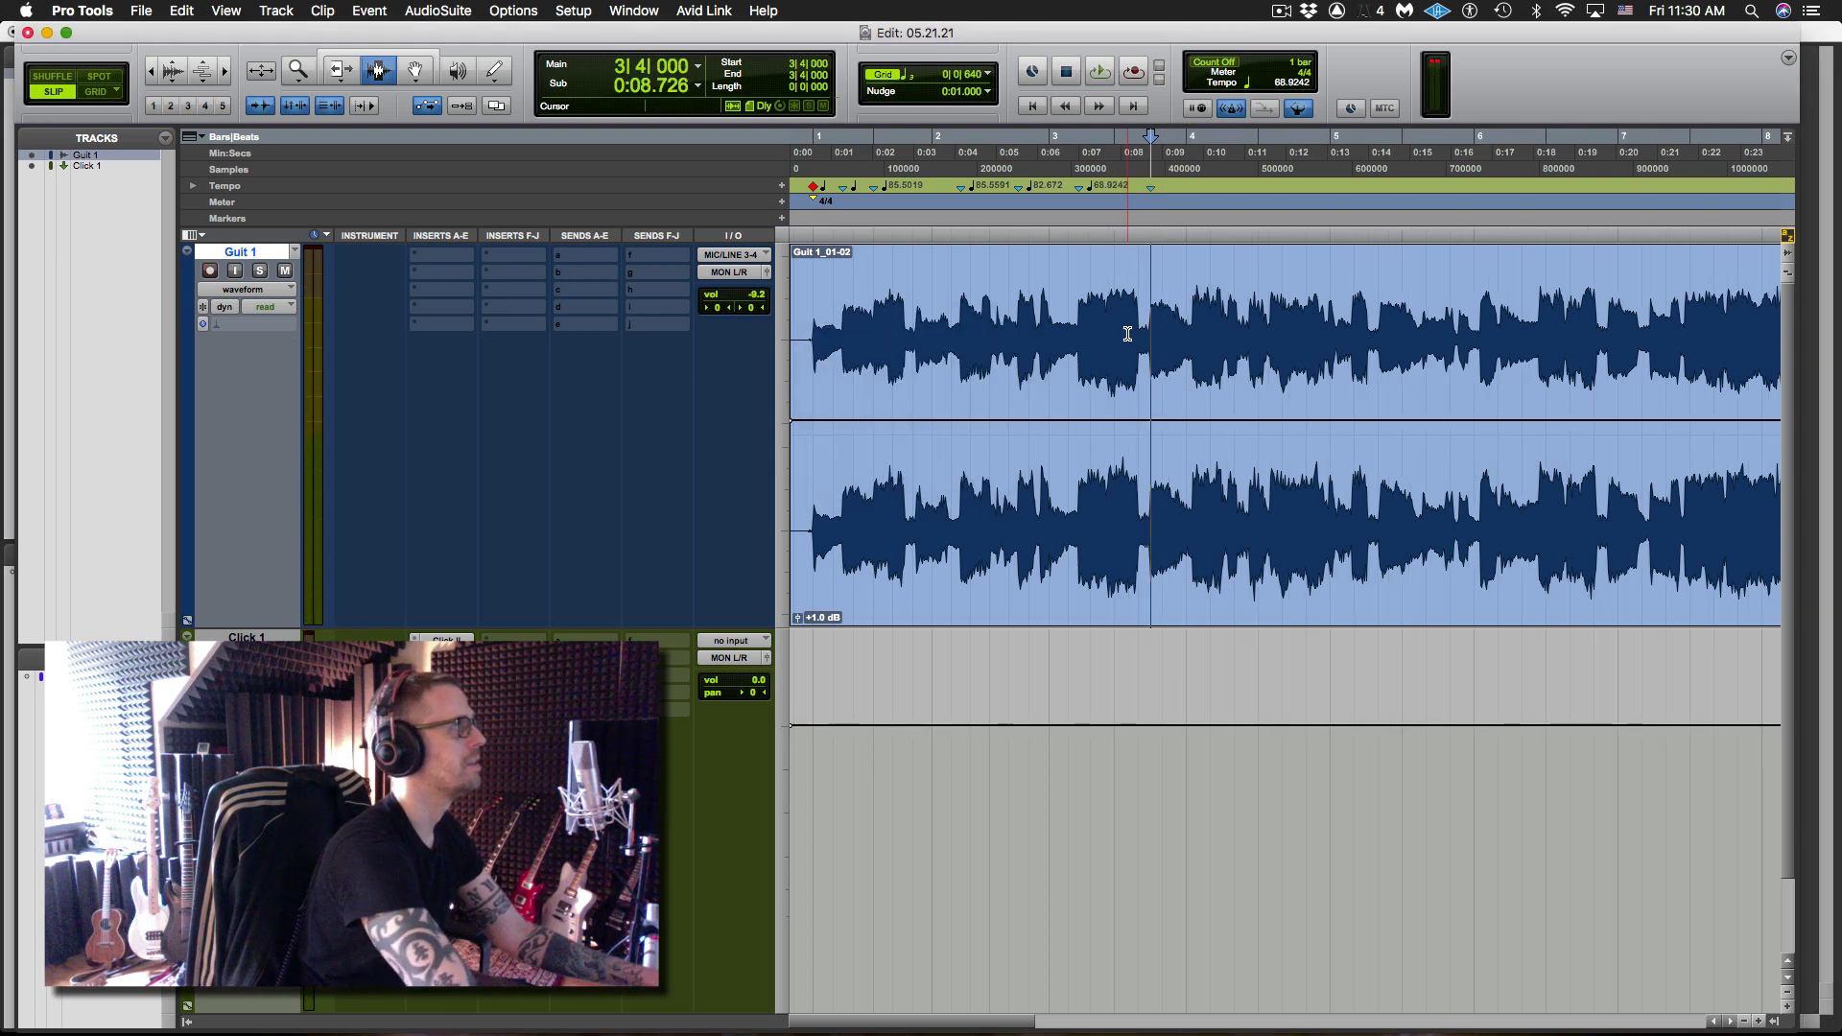
- Audition the click from the start of bar 3 and undo the last beat identification
click(1049, 353)
key(space)
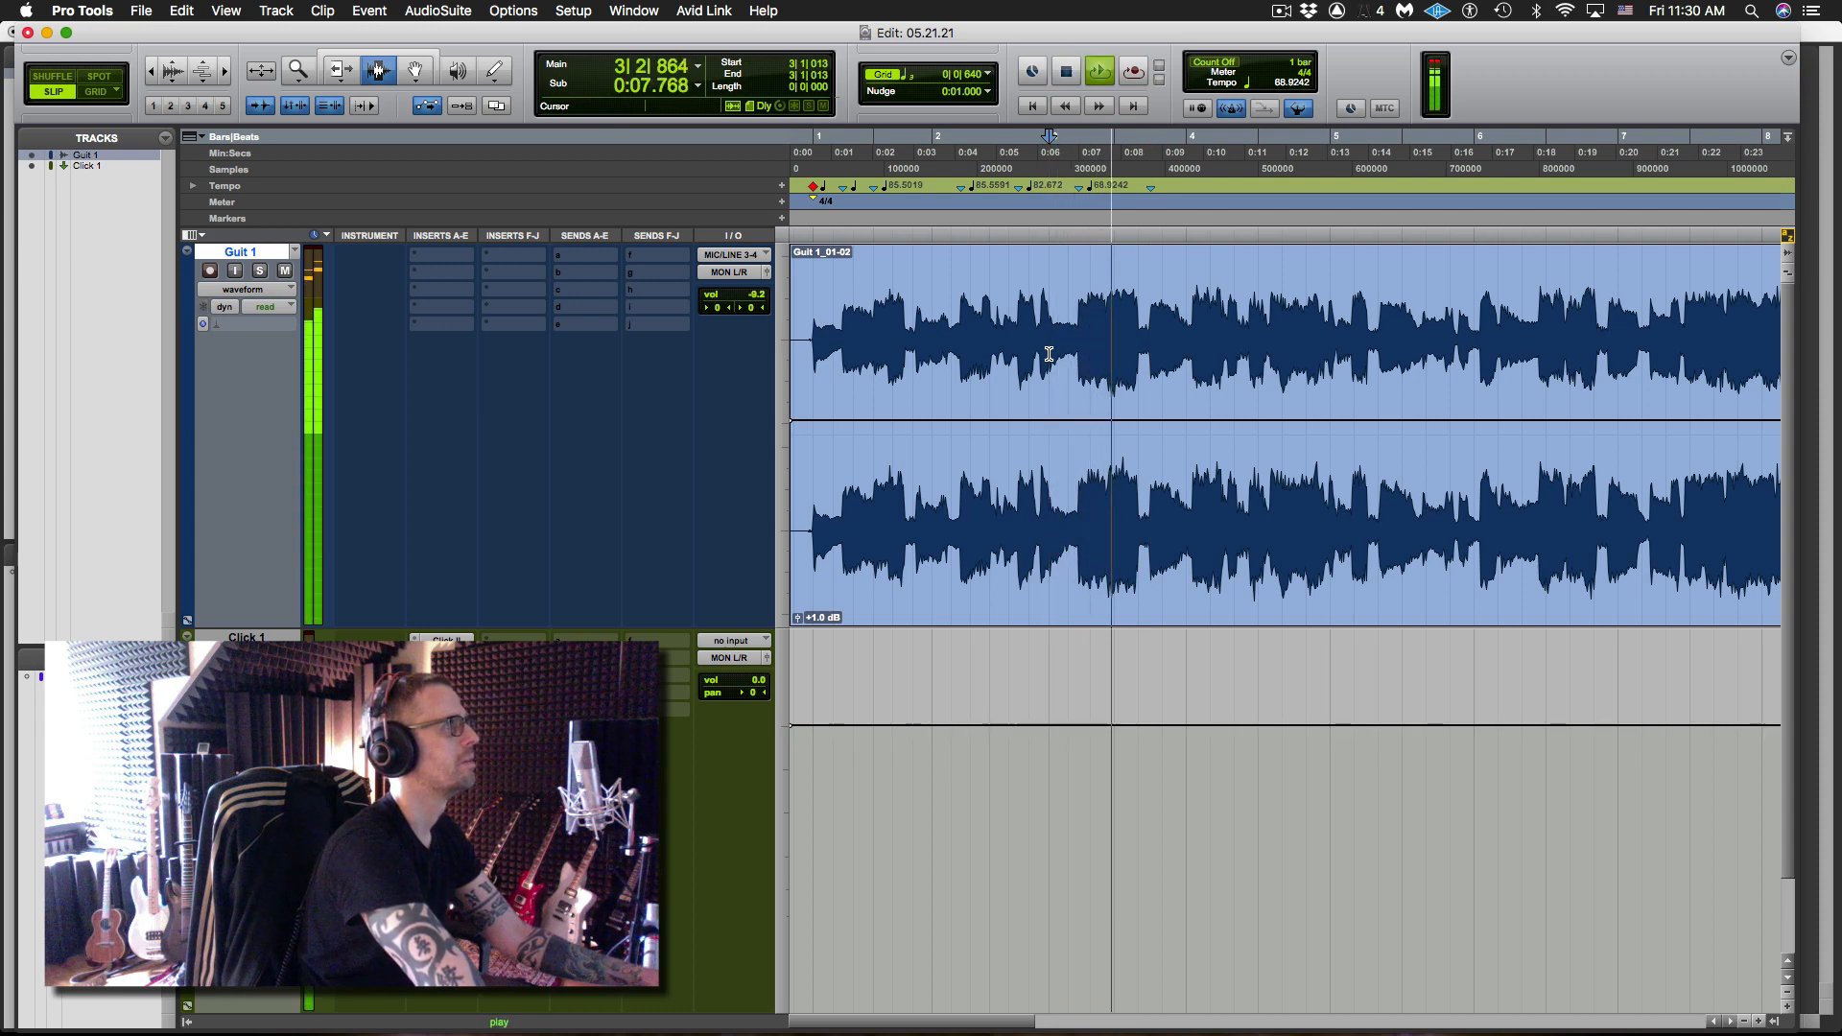
key(space)
key(super+z)
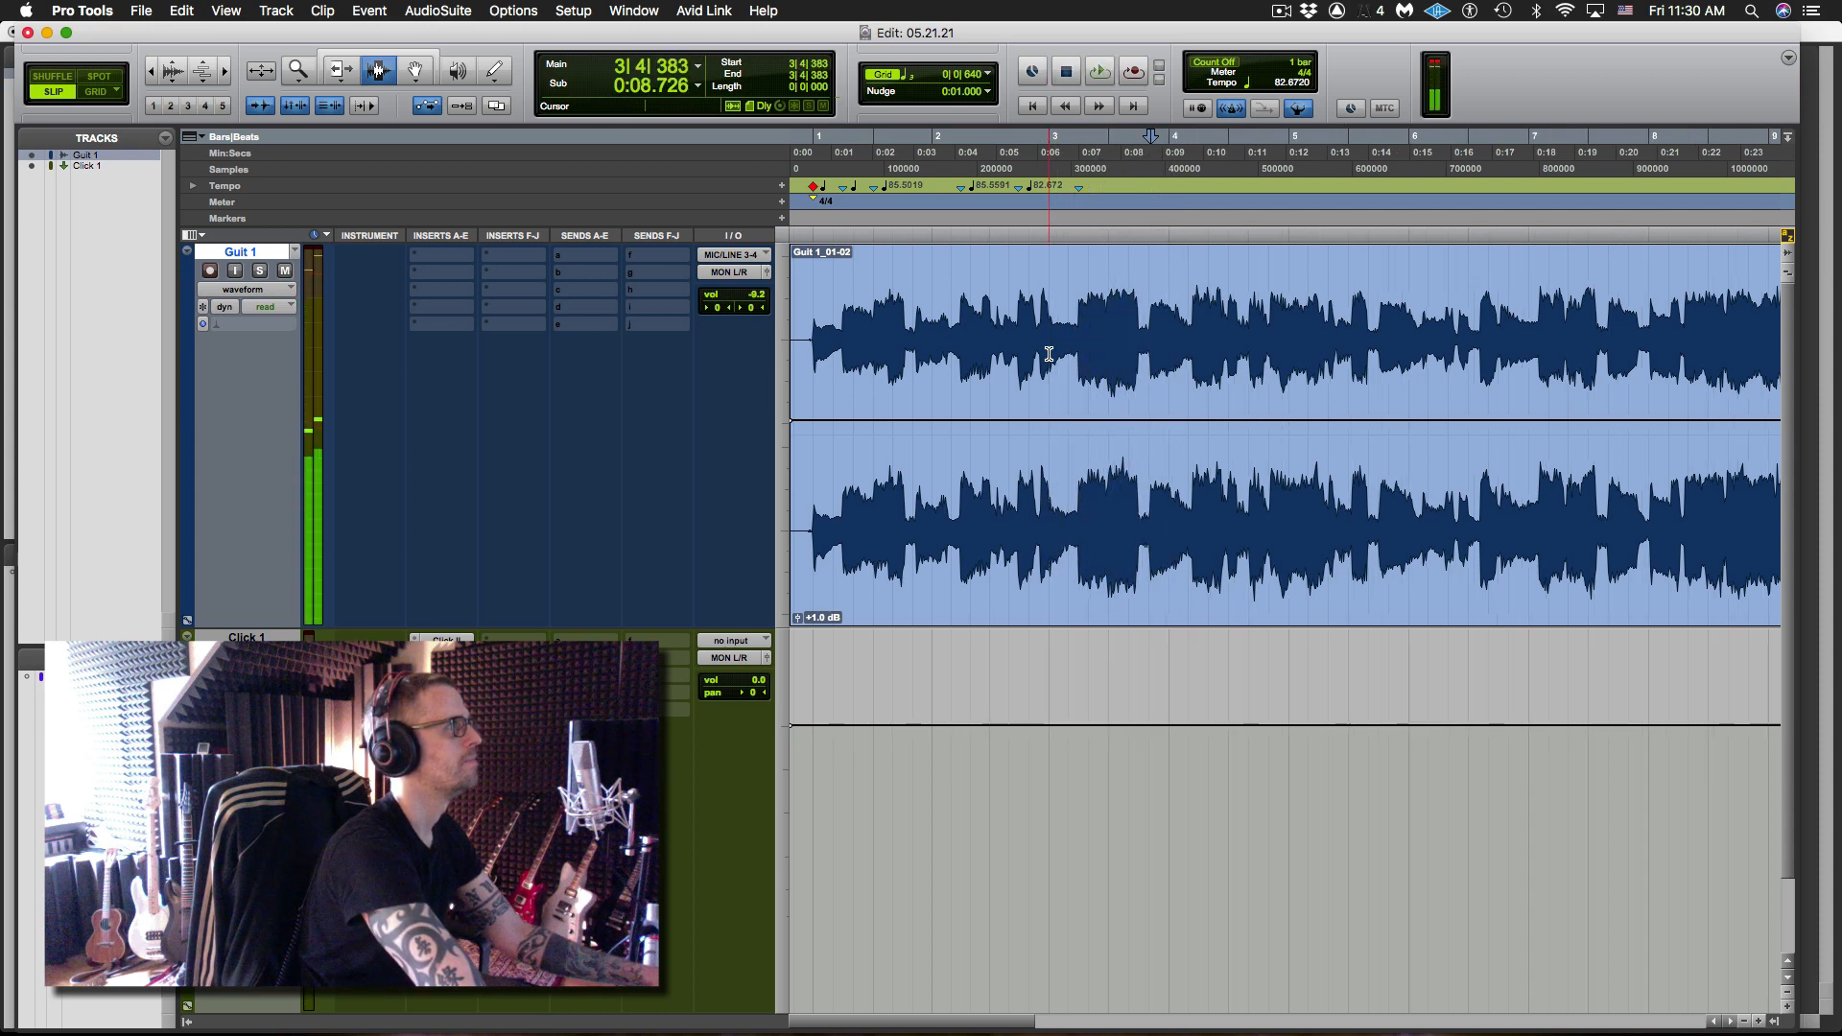
- Replay the guitar with the click from just after beat 2|4 to find the next strong beat in bar 4
click(1027, 353)
key(space)
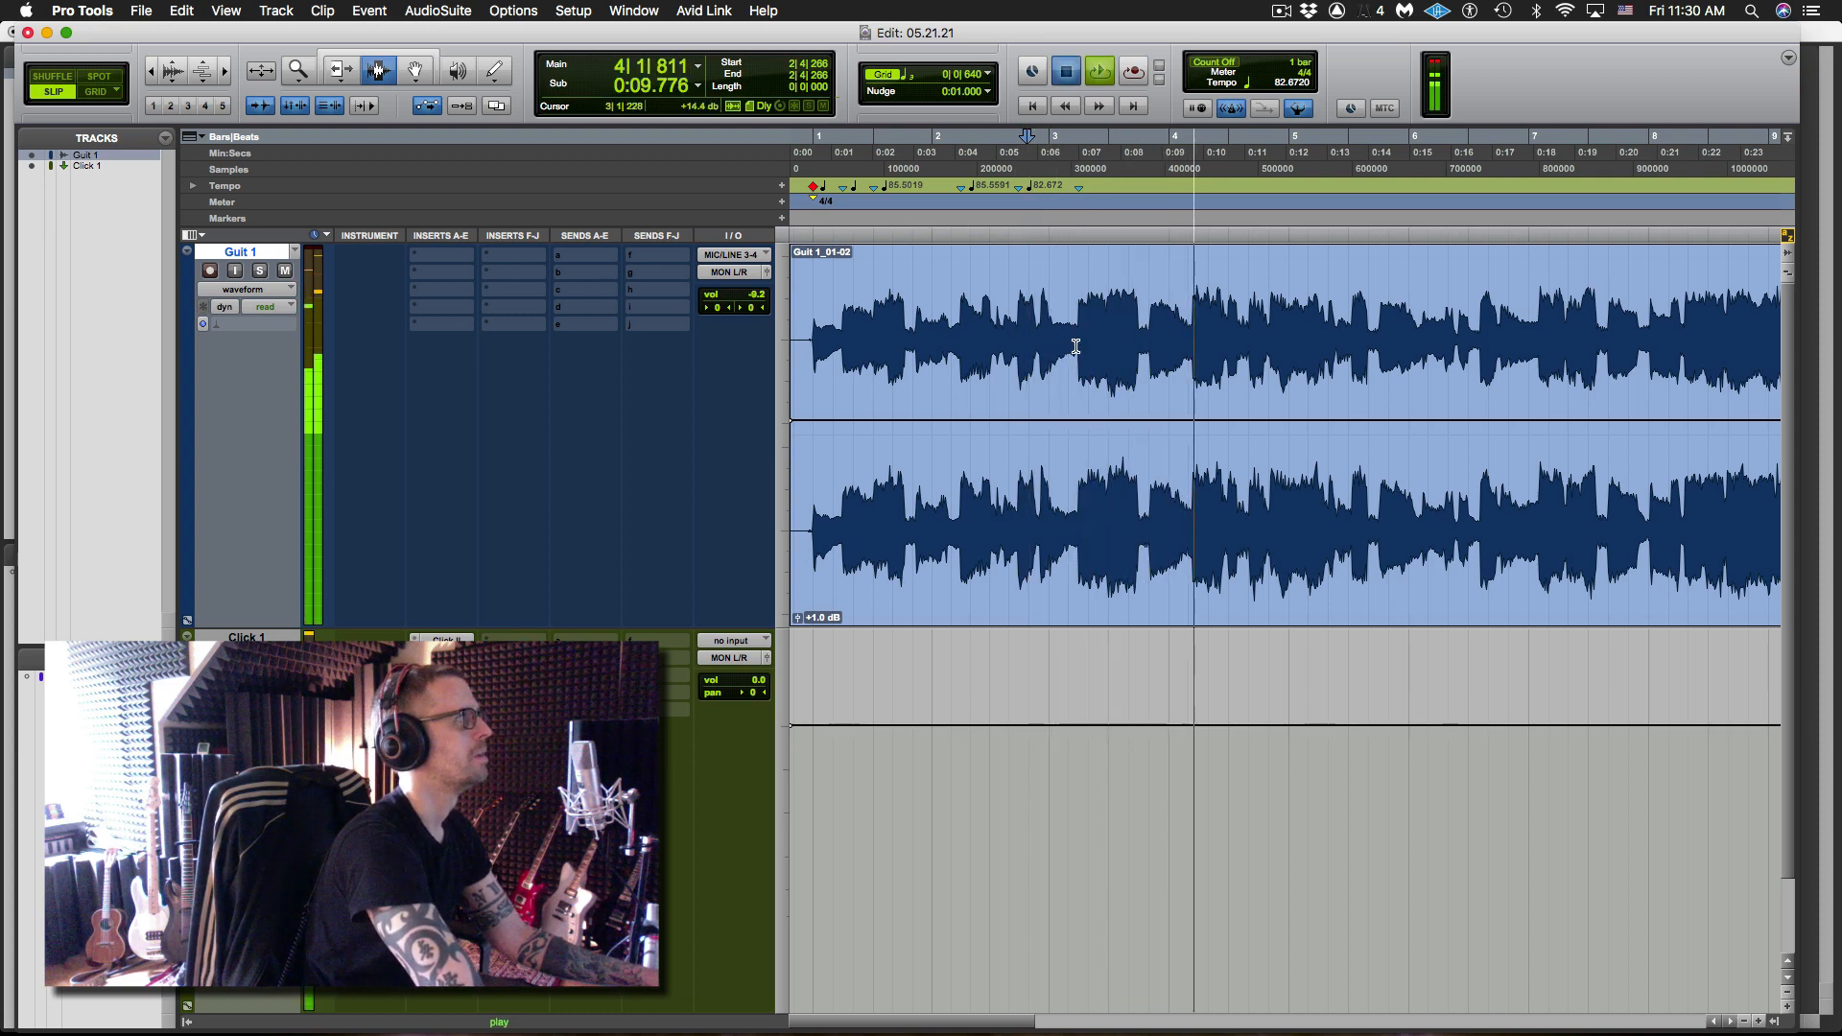
key(space)
key(space)
key(super+bracketright)
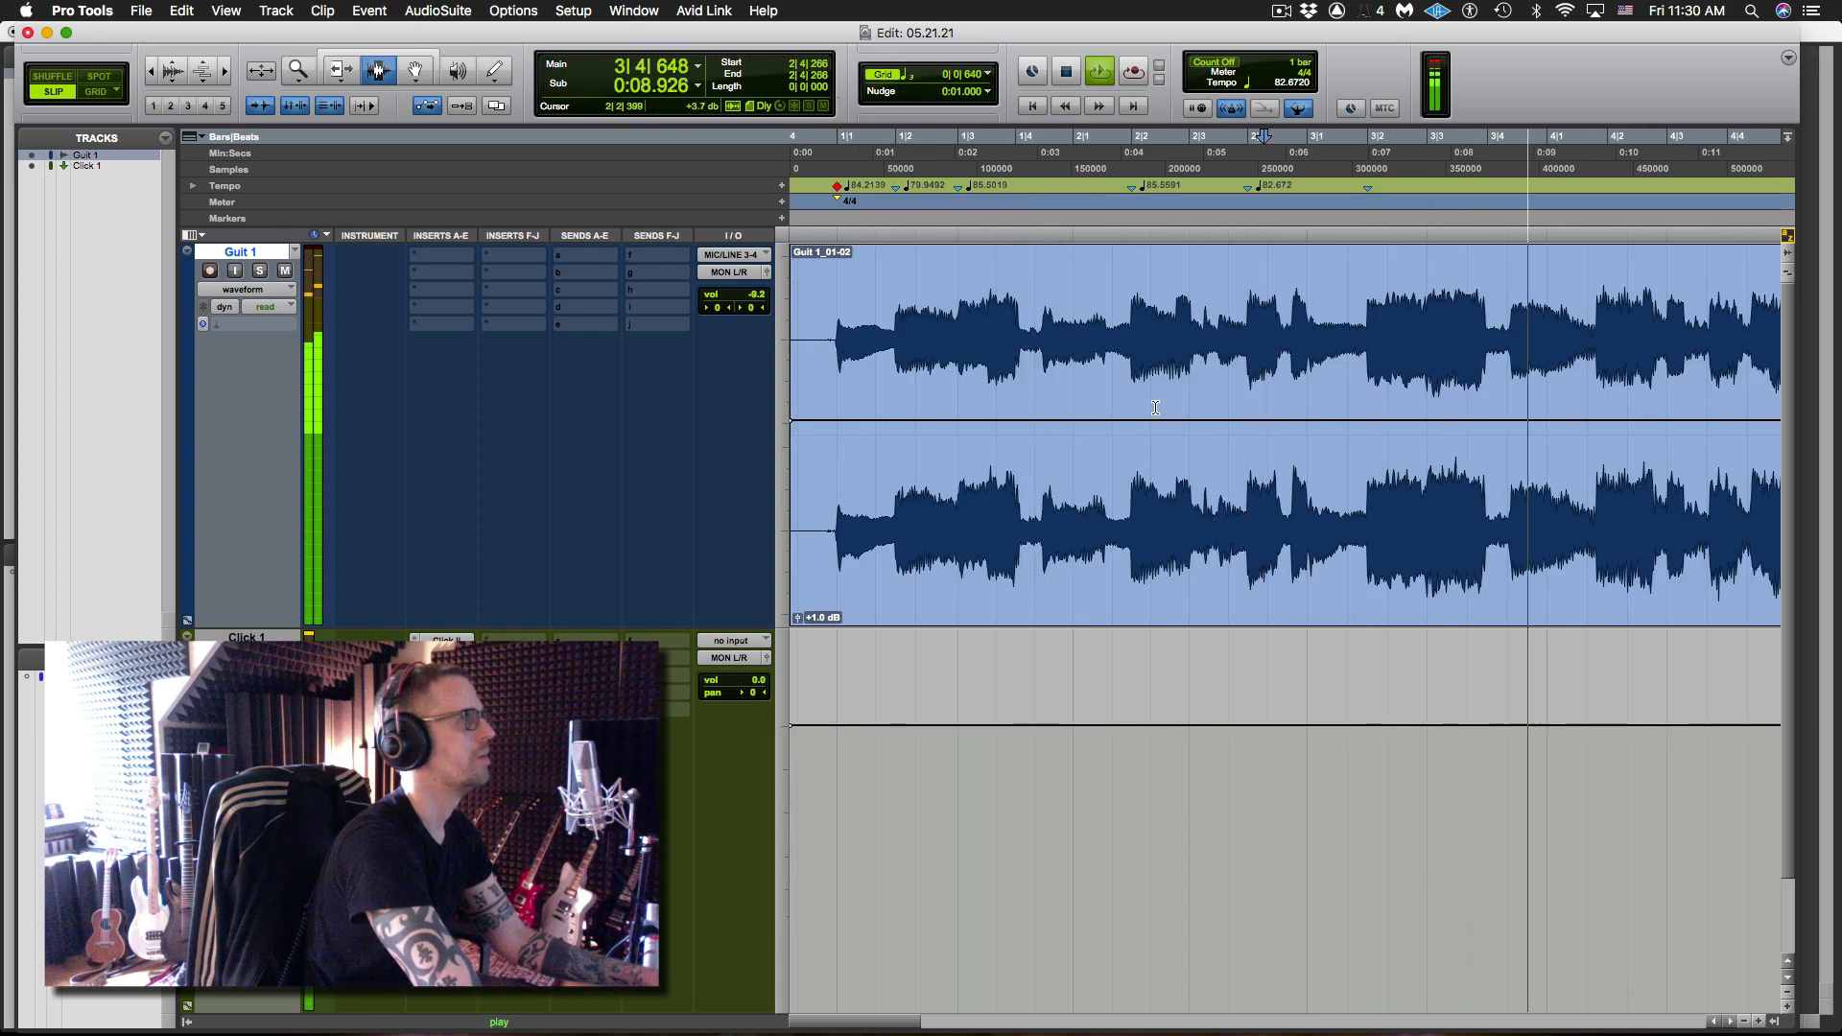
key(space)
- Locate the strong guitar attack at about 9.8 seconds and identify it as beat 4|2|000 in 4/4
click(1566, 374)
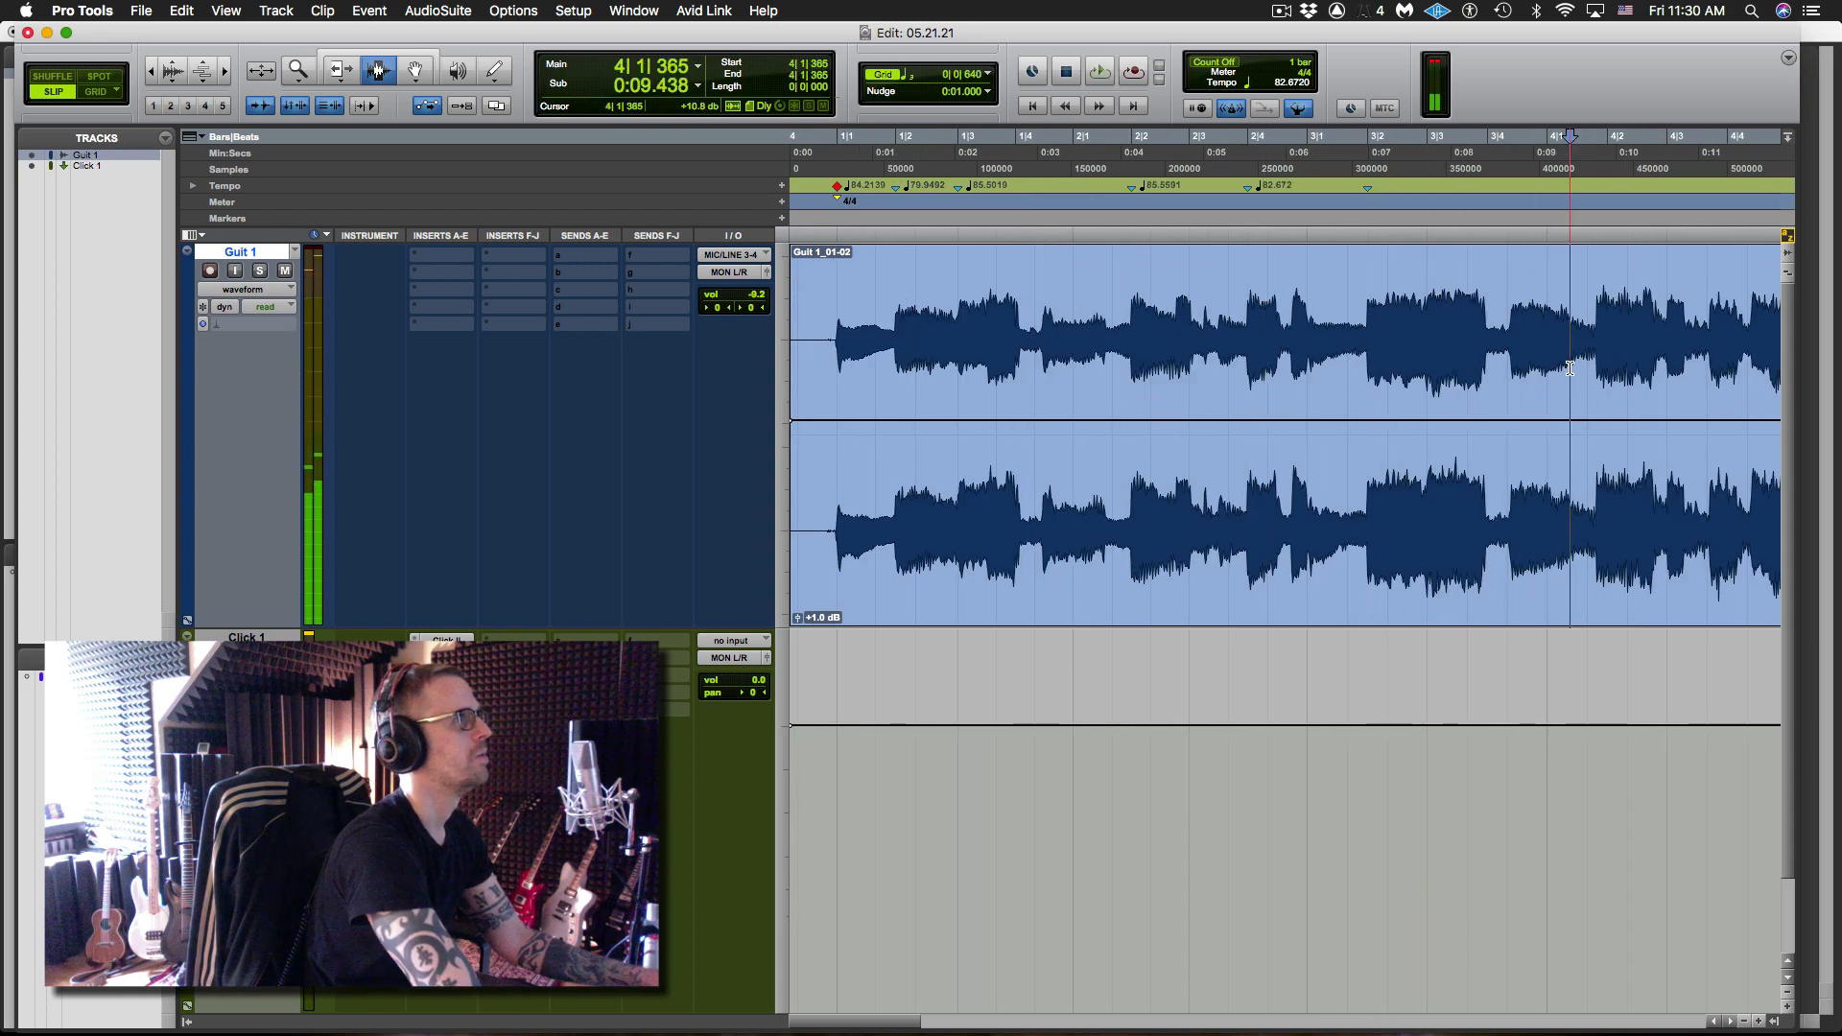
click(1597, 372)
key(super+i)
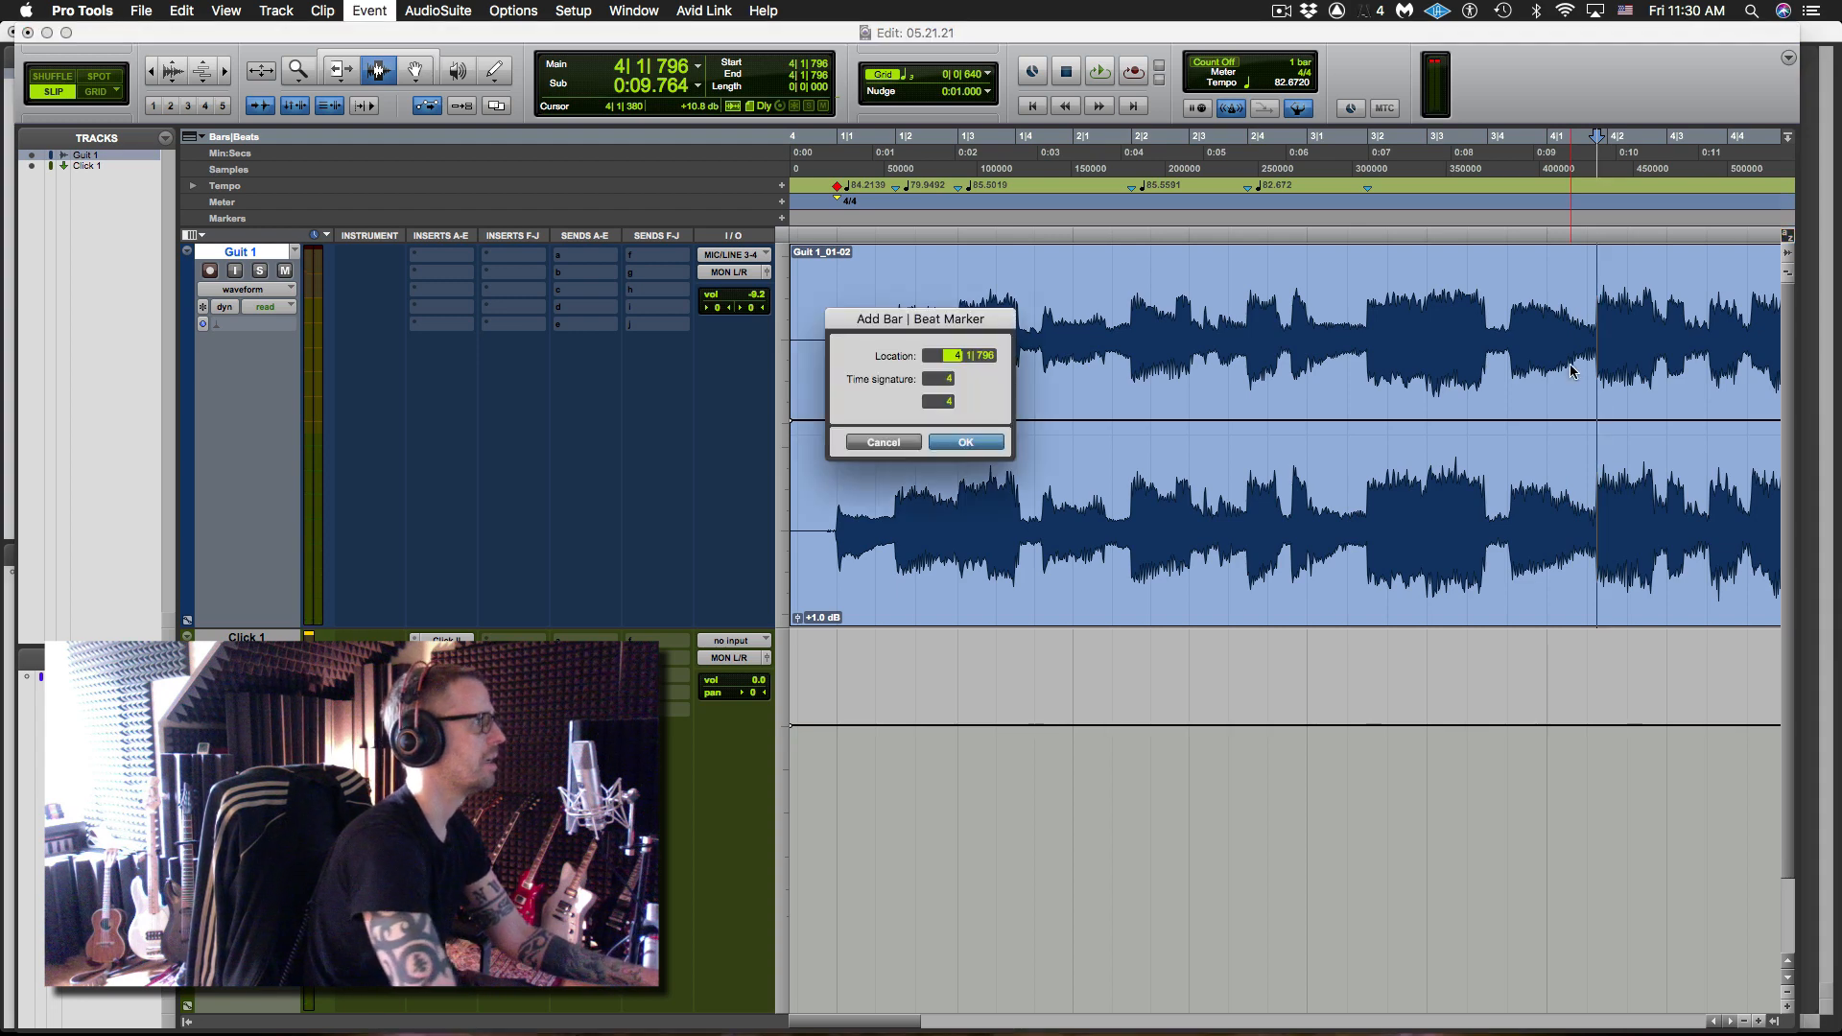
key(Return)
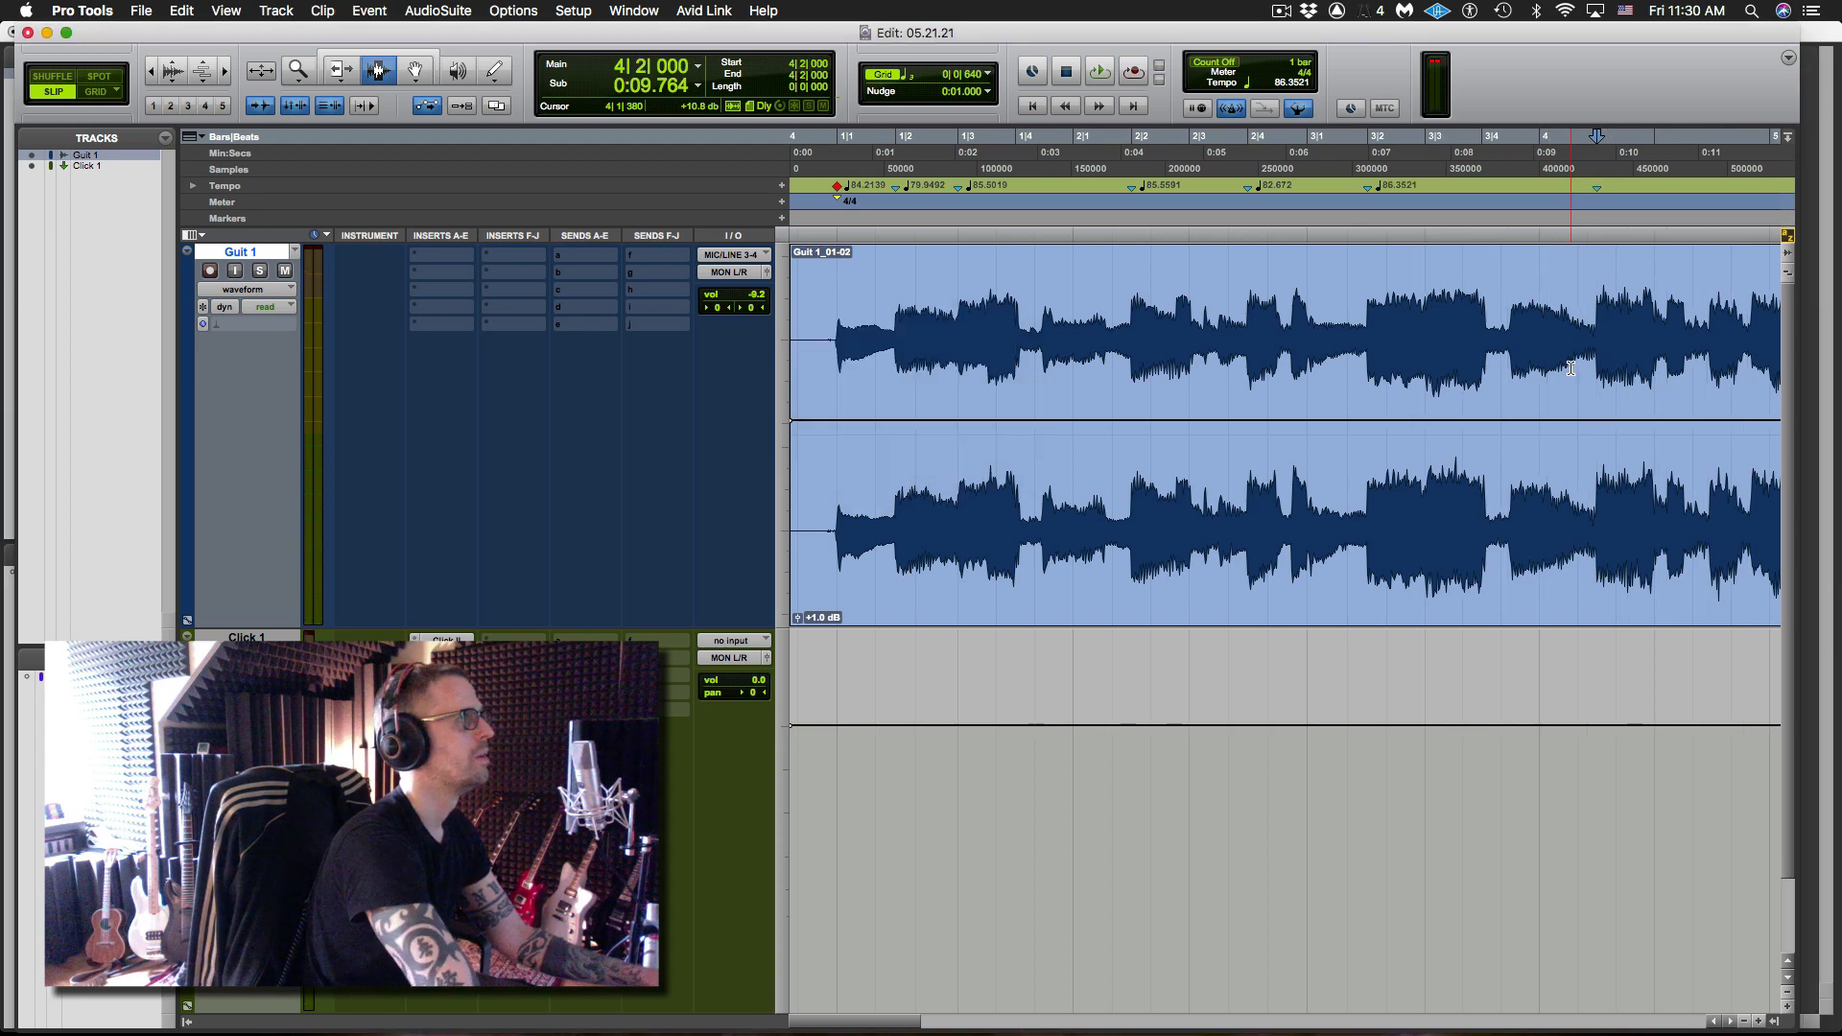
- Replay the guitar with the click from just after the start of bar 3 to check the beat identified at 4|2
click(1315, 342)
key(space)
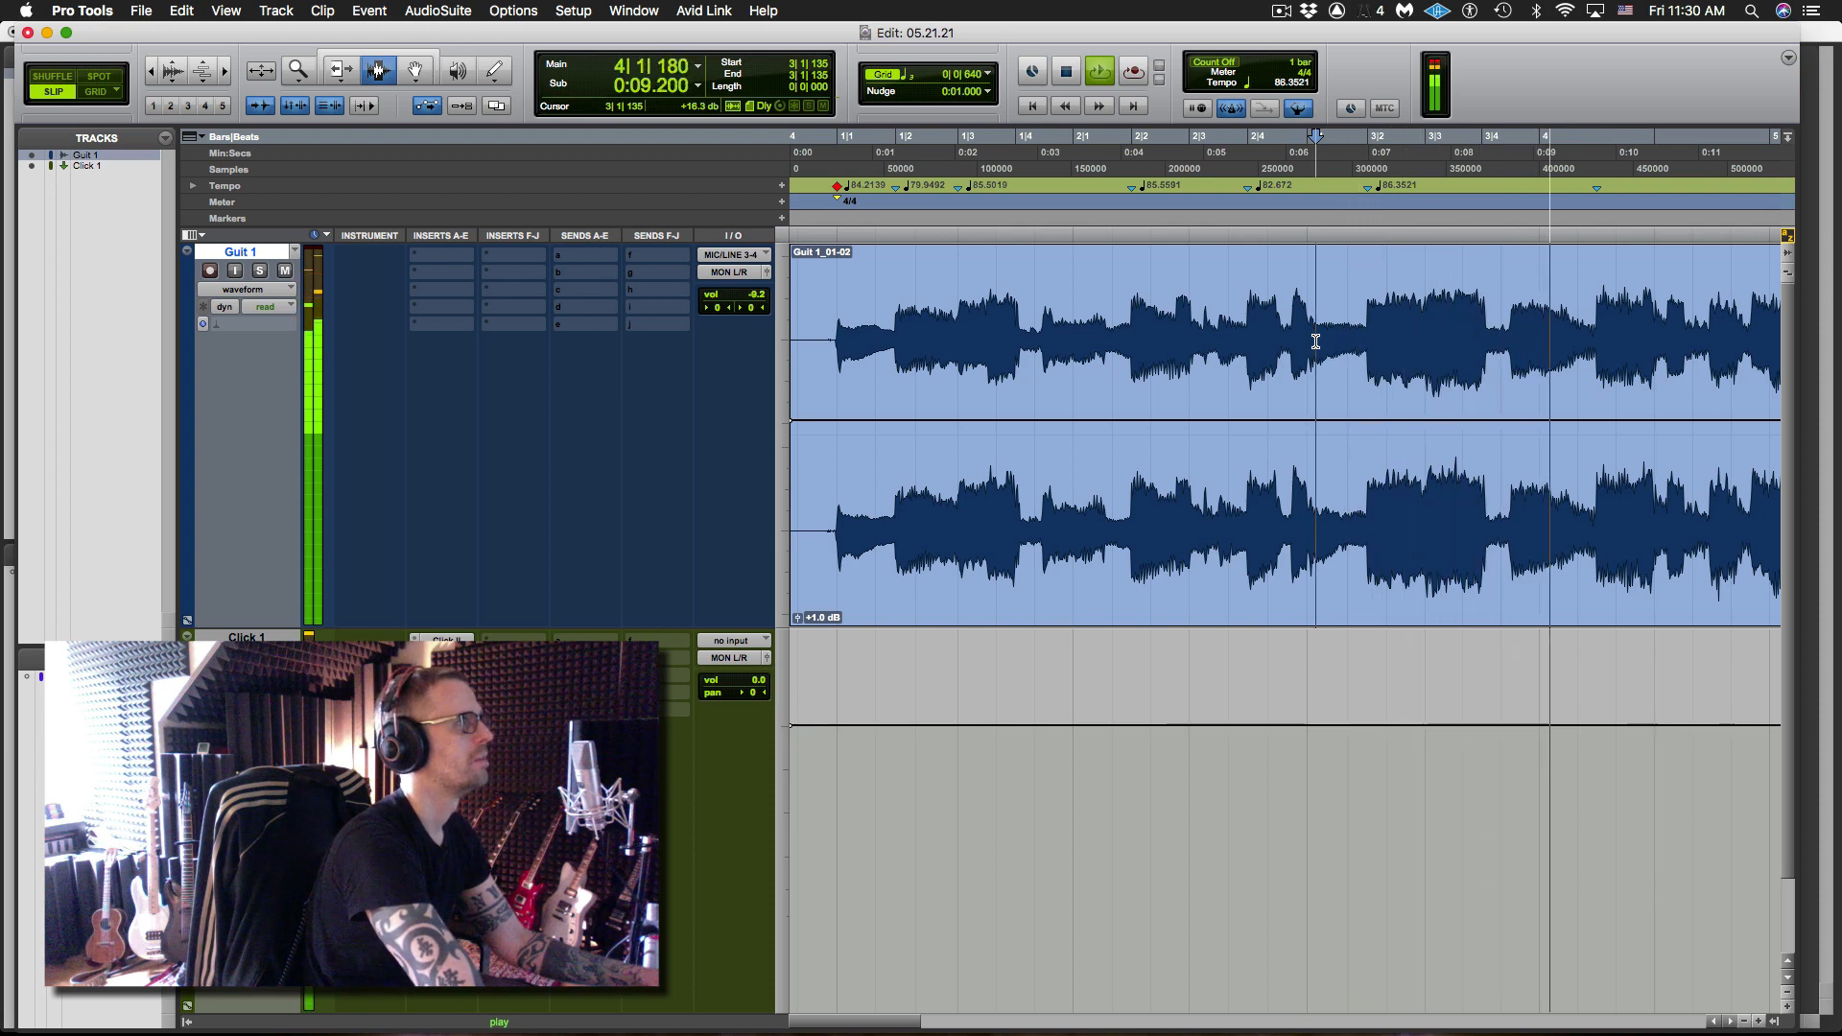
key(space)
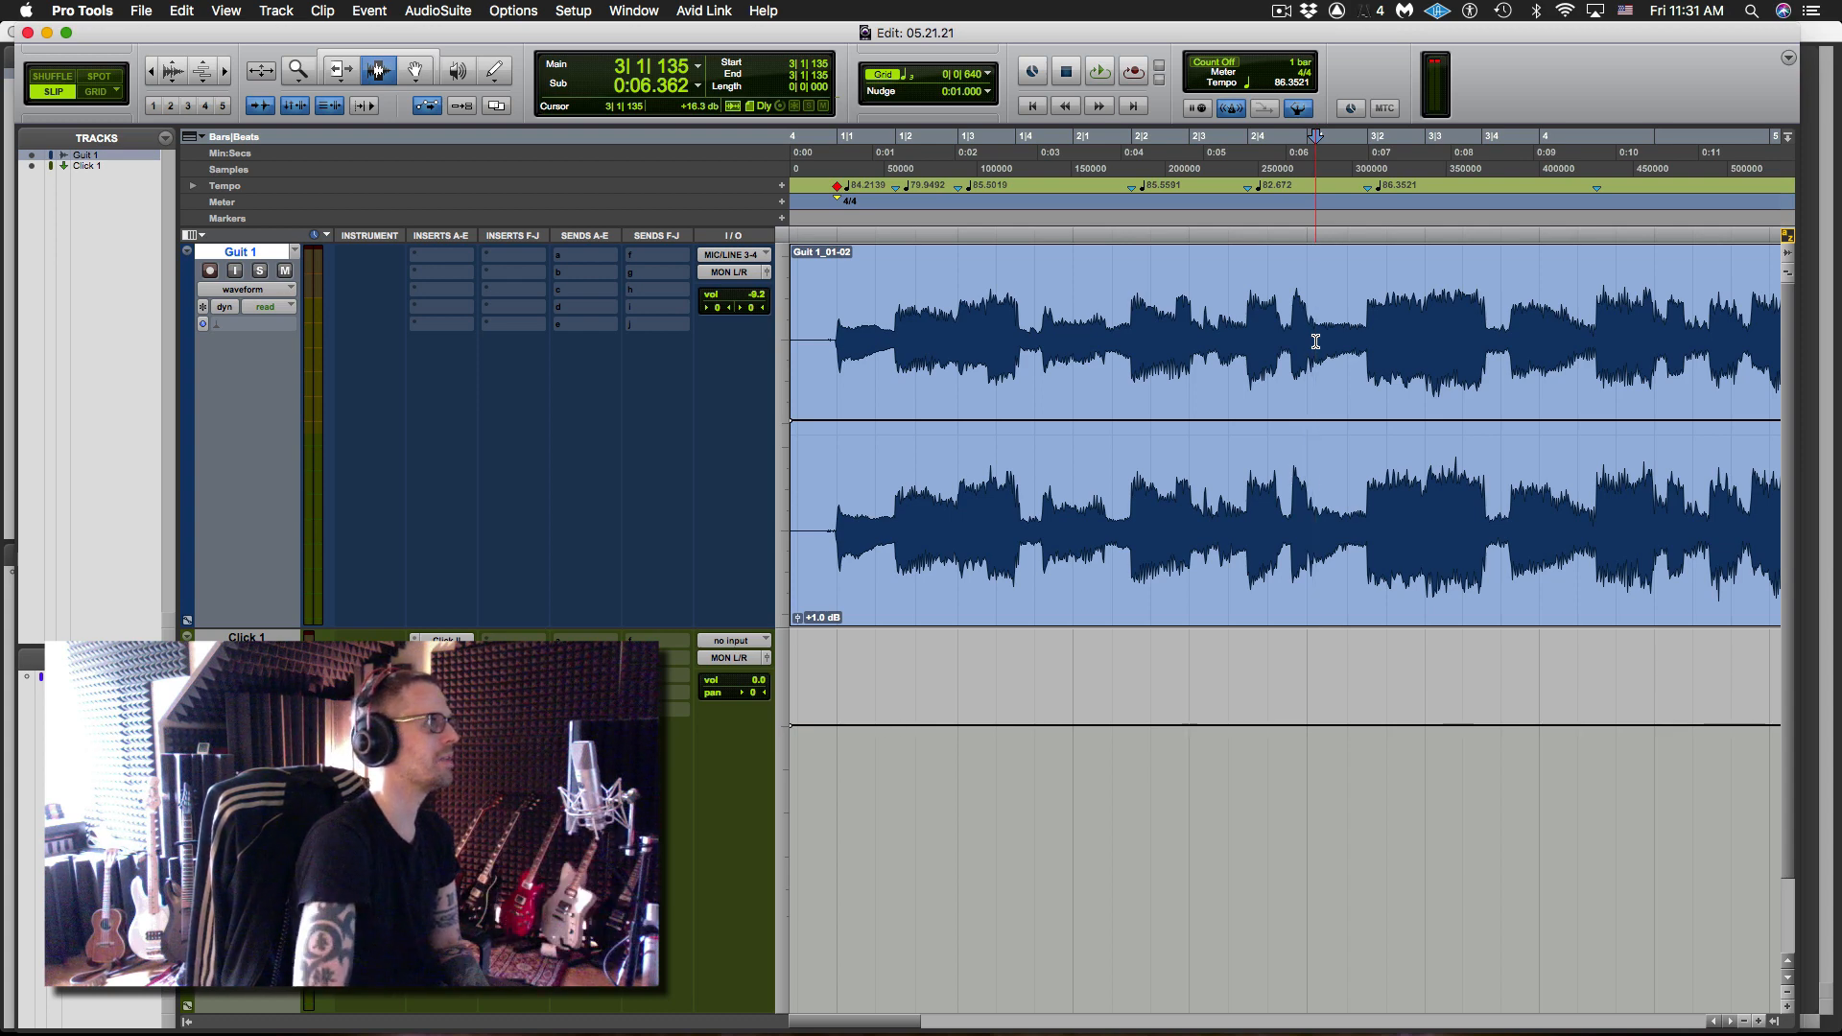
- Audition the guitar from early in bar 4, locate the strong attack at about 12.5 seconds and identify it as beat 5|2|000 in 4/4
key(super+bracketleft)
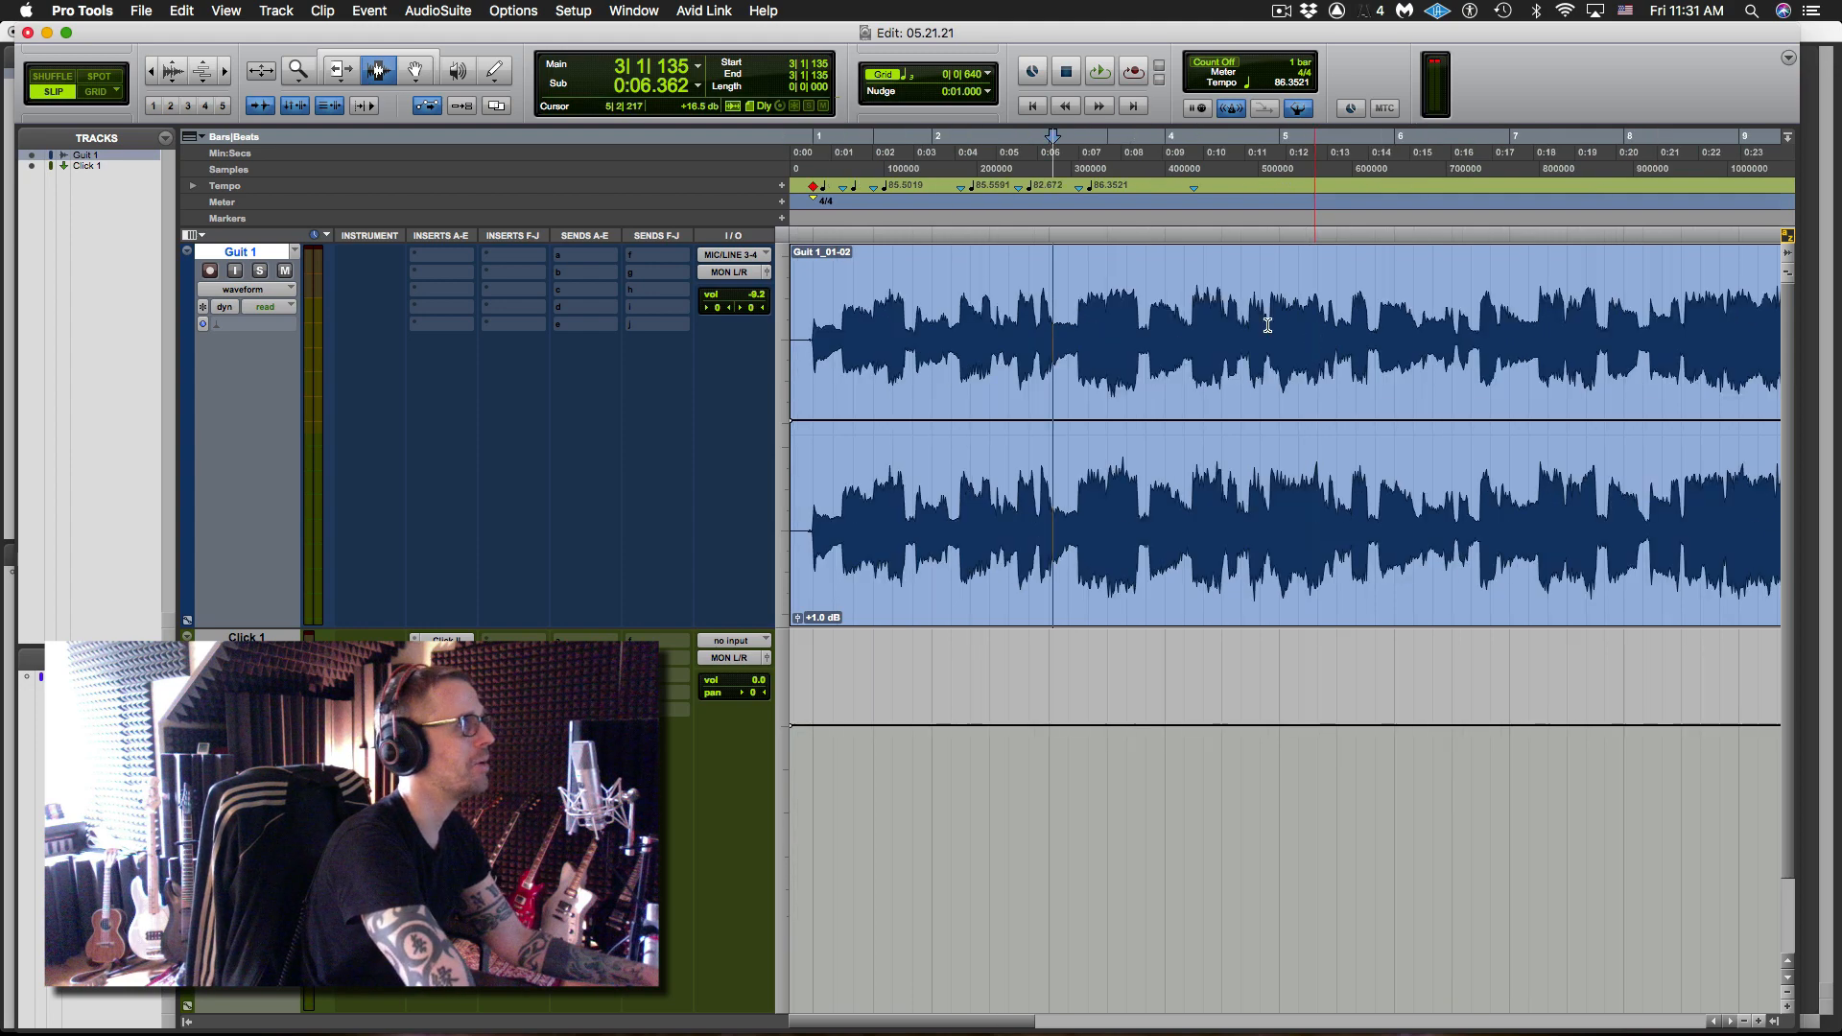
click(1177, 286)
key(space)
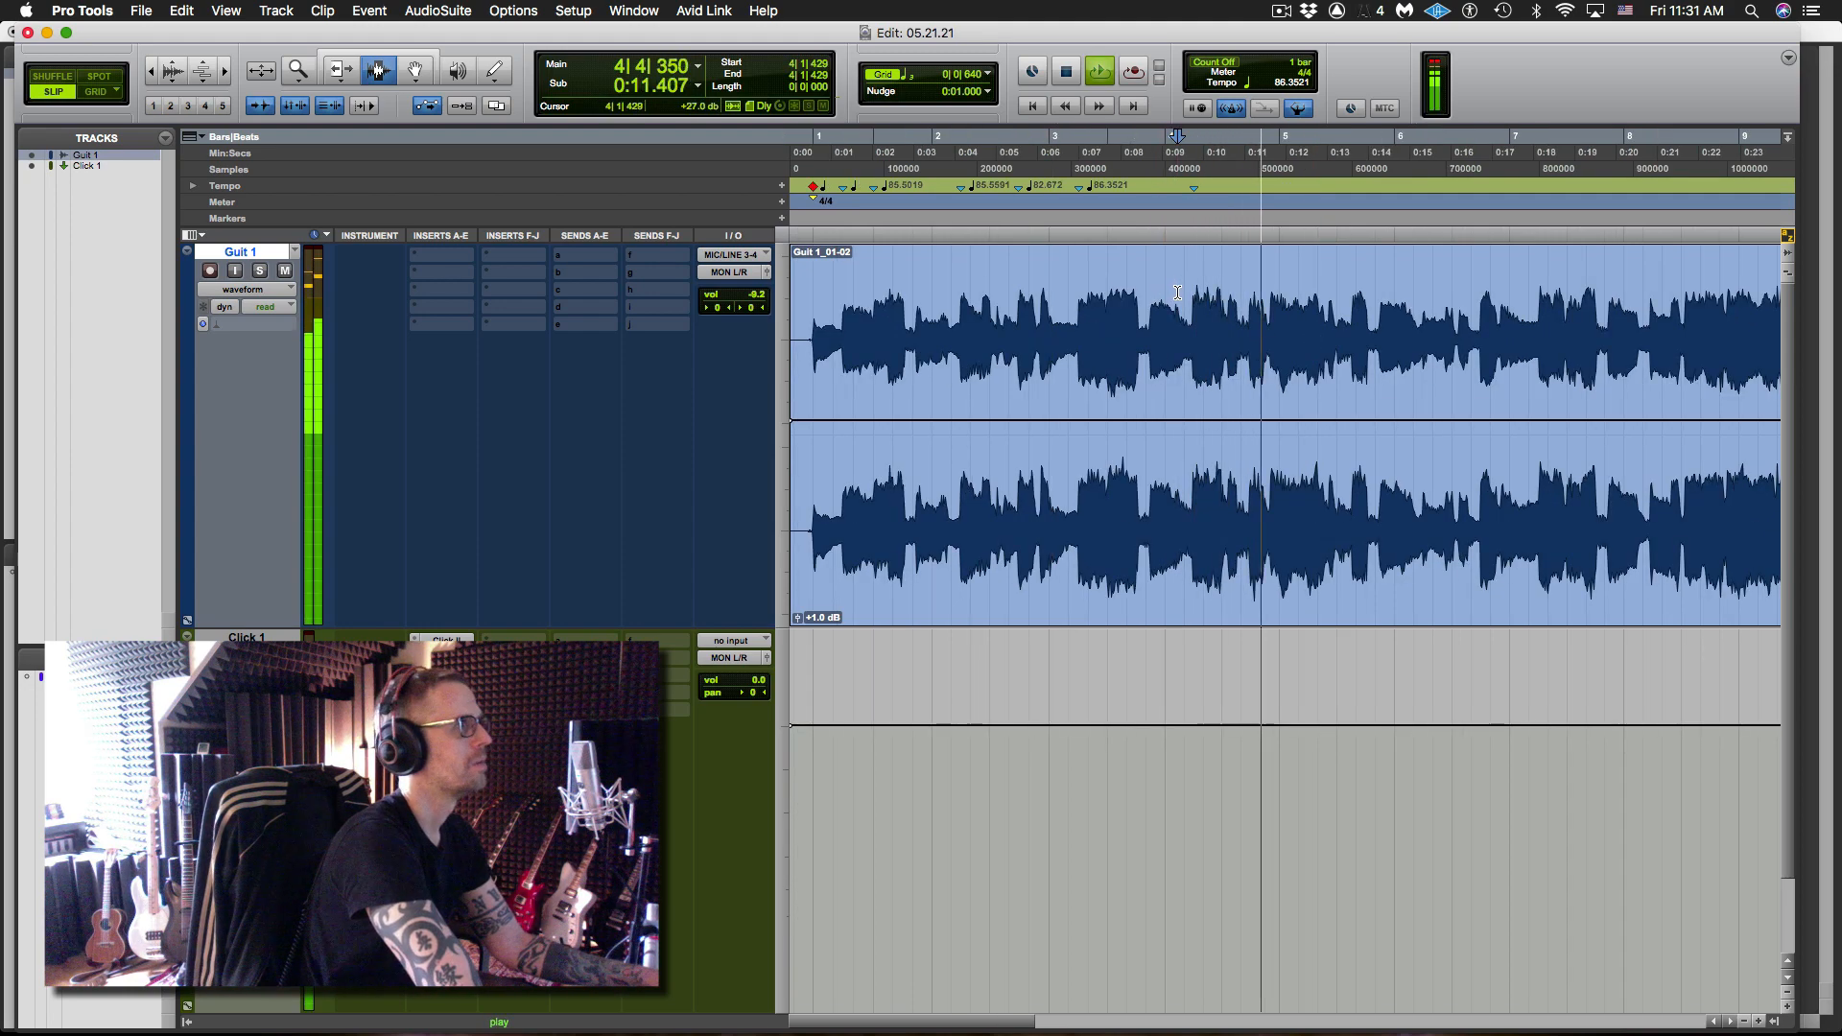
click(1296, 348)
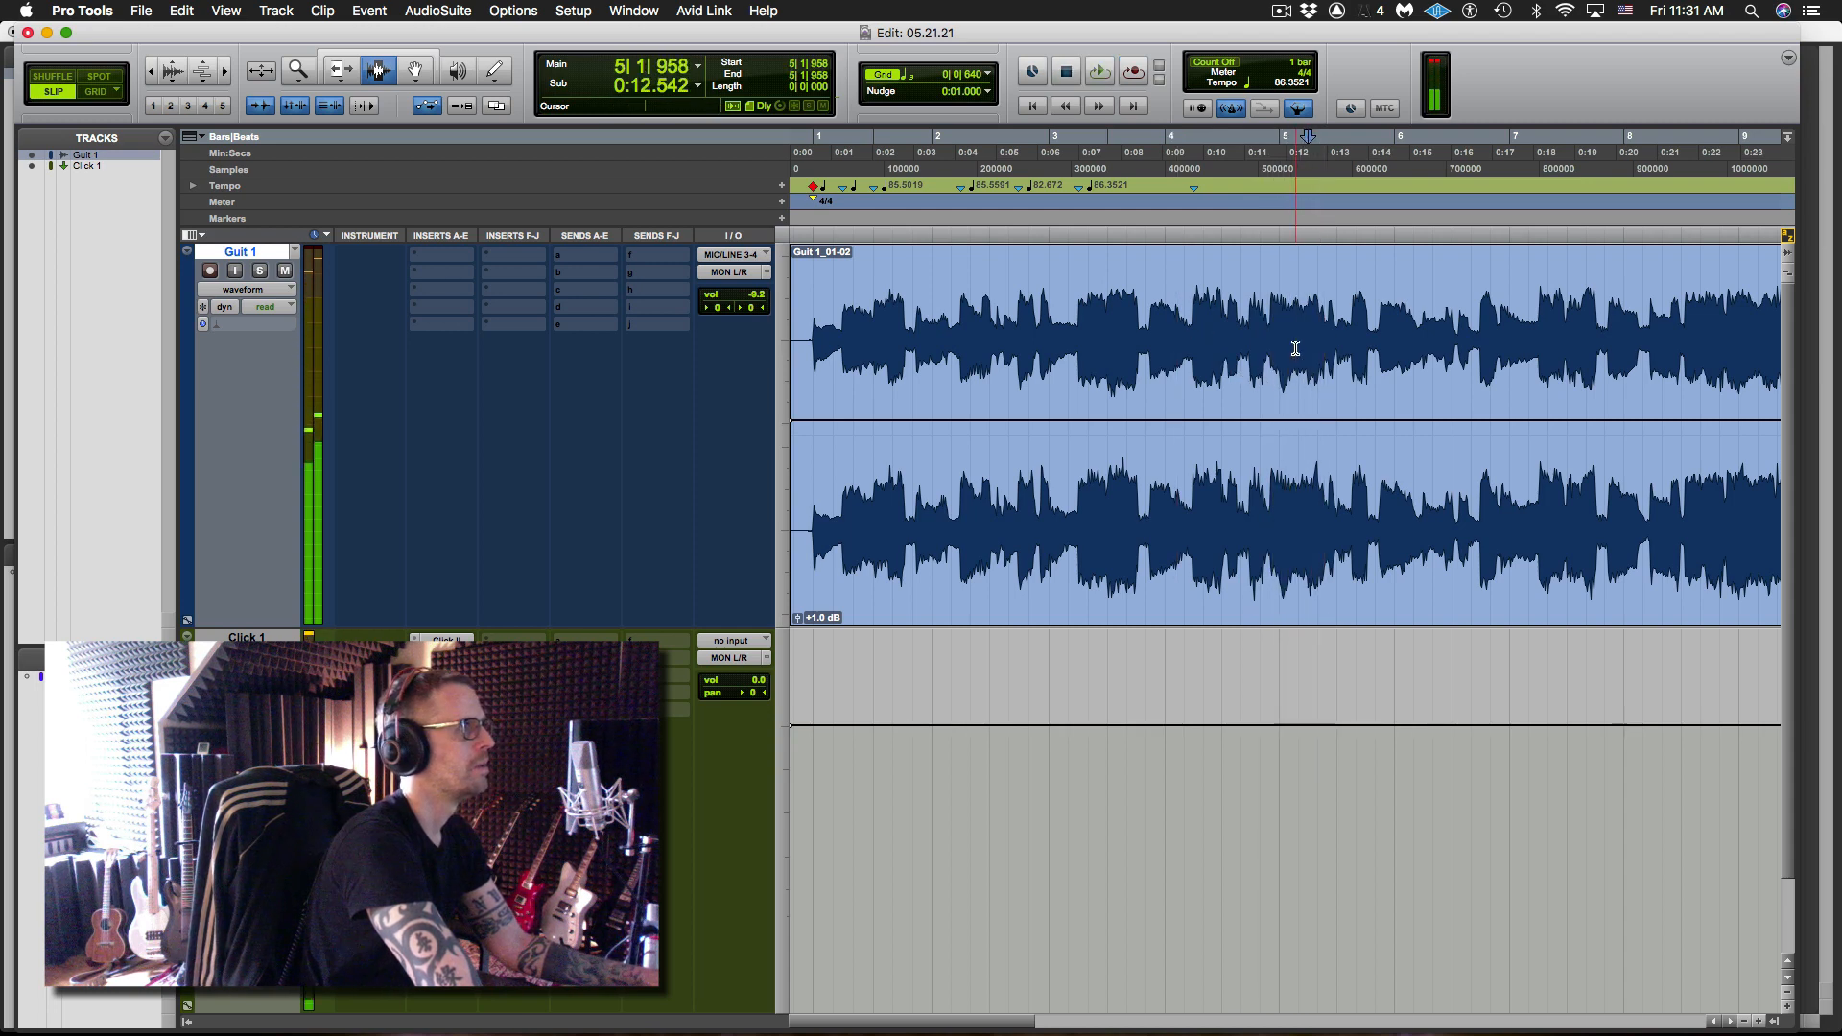
key(super+i)
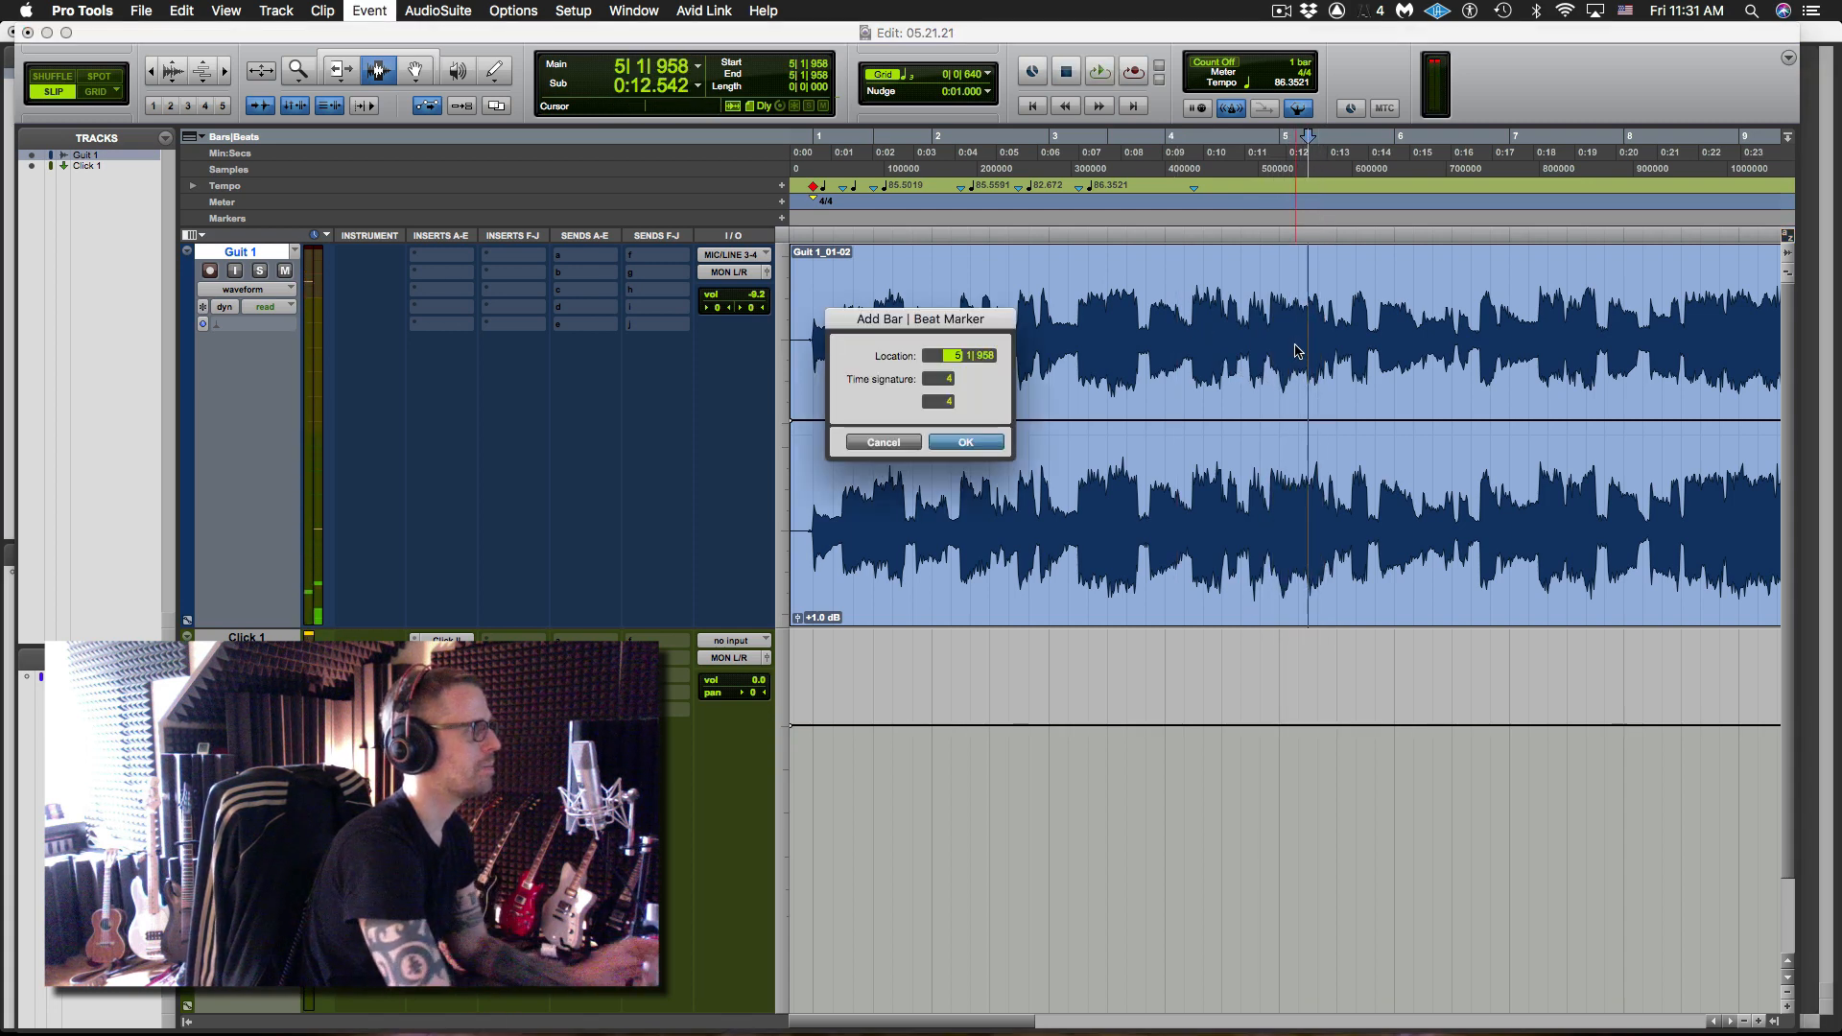
text(2)
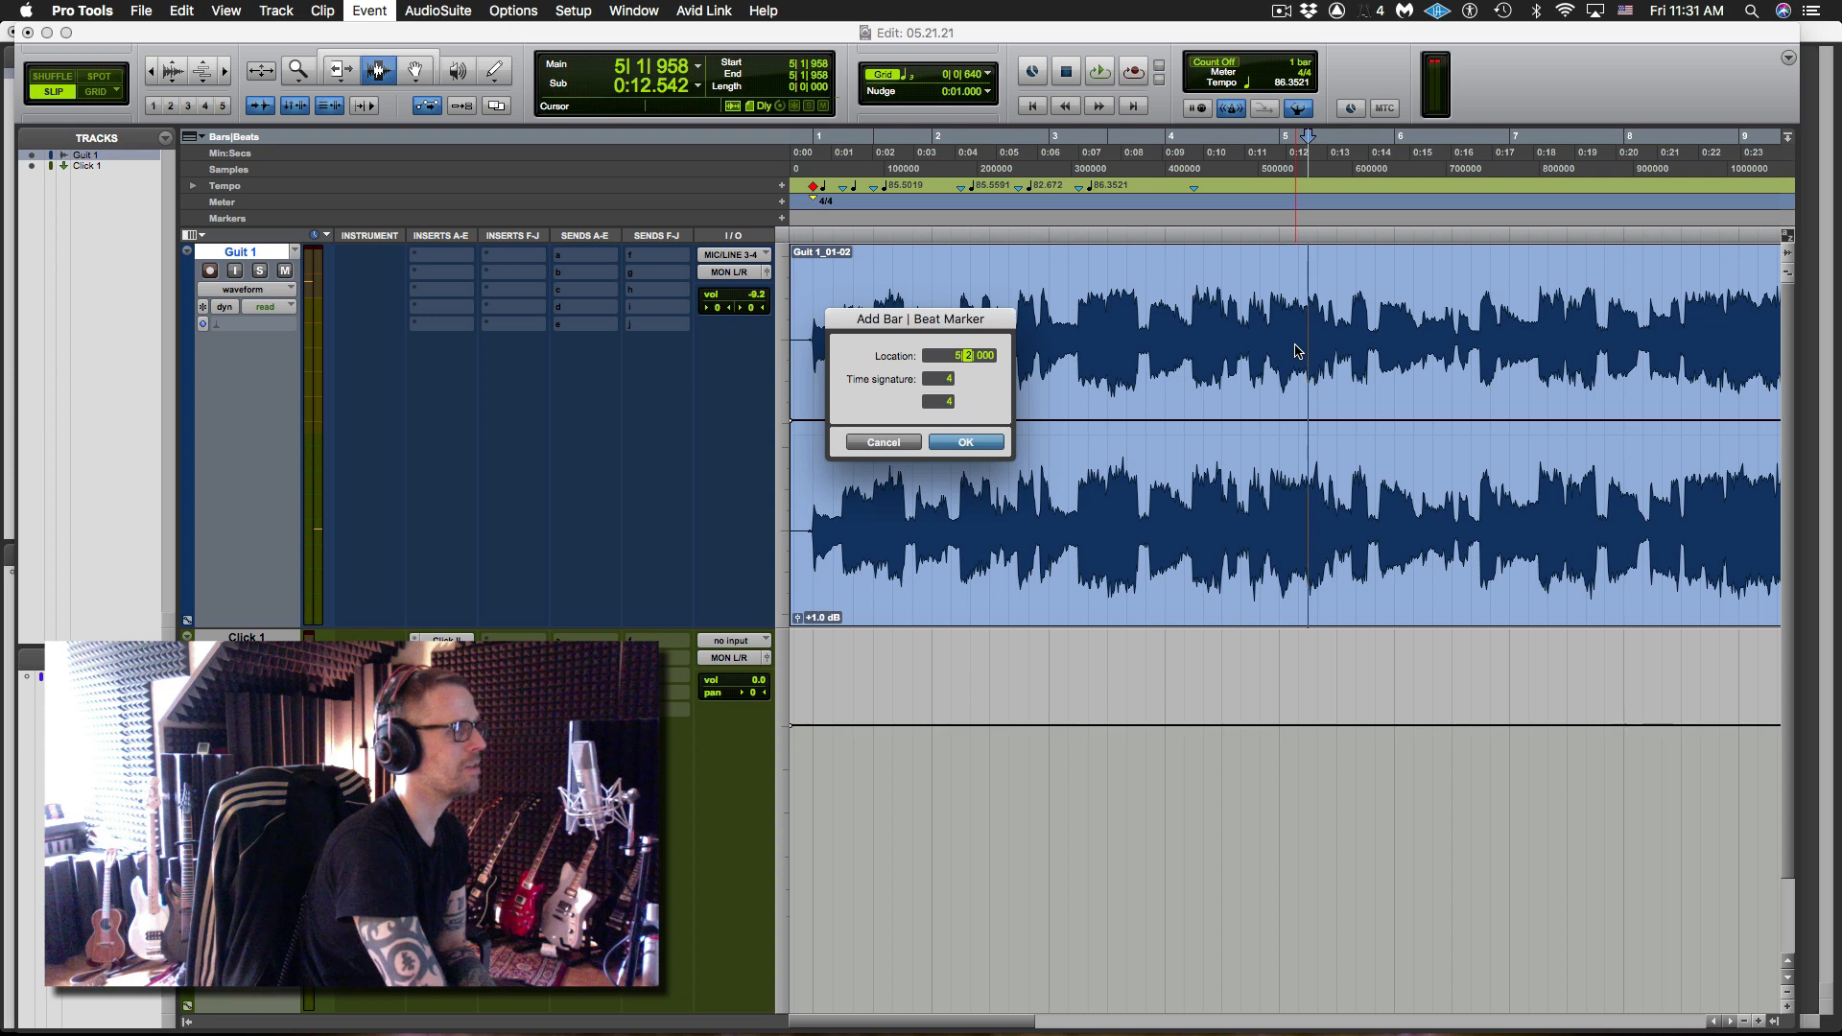
key(Return)
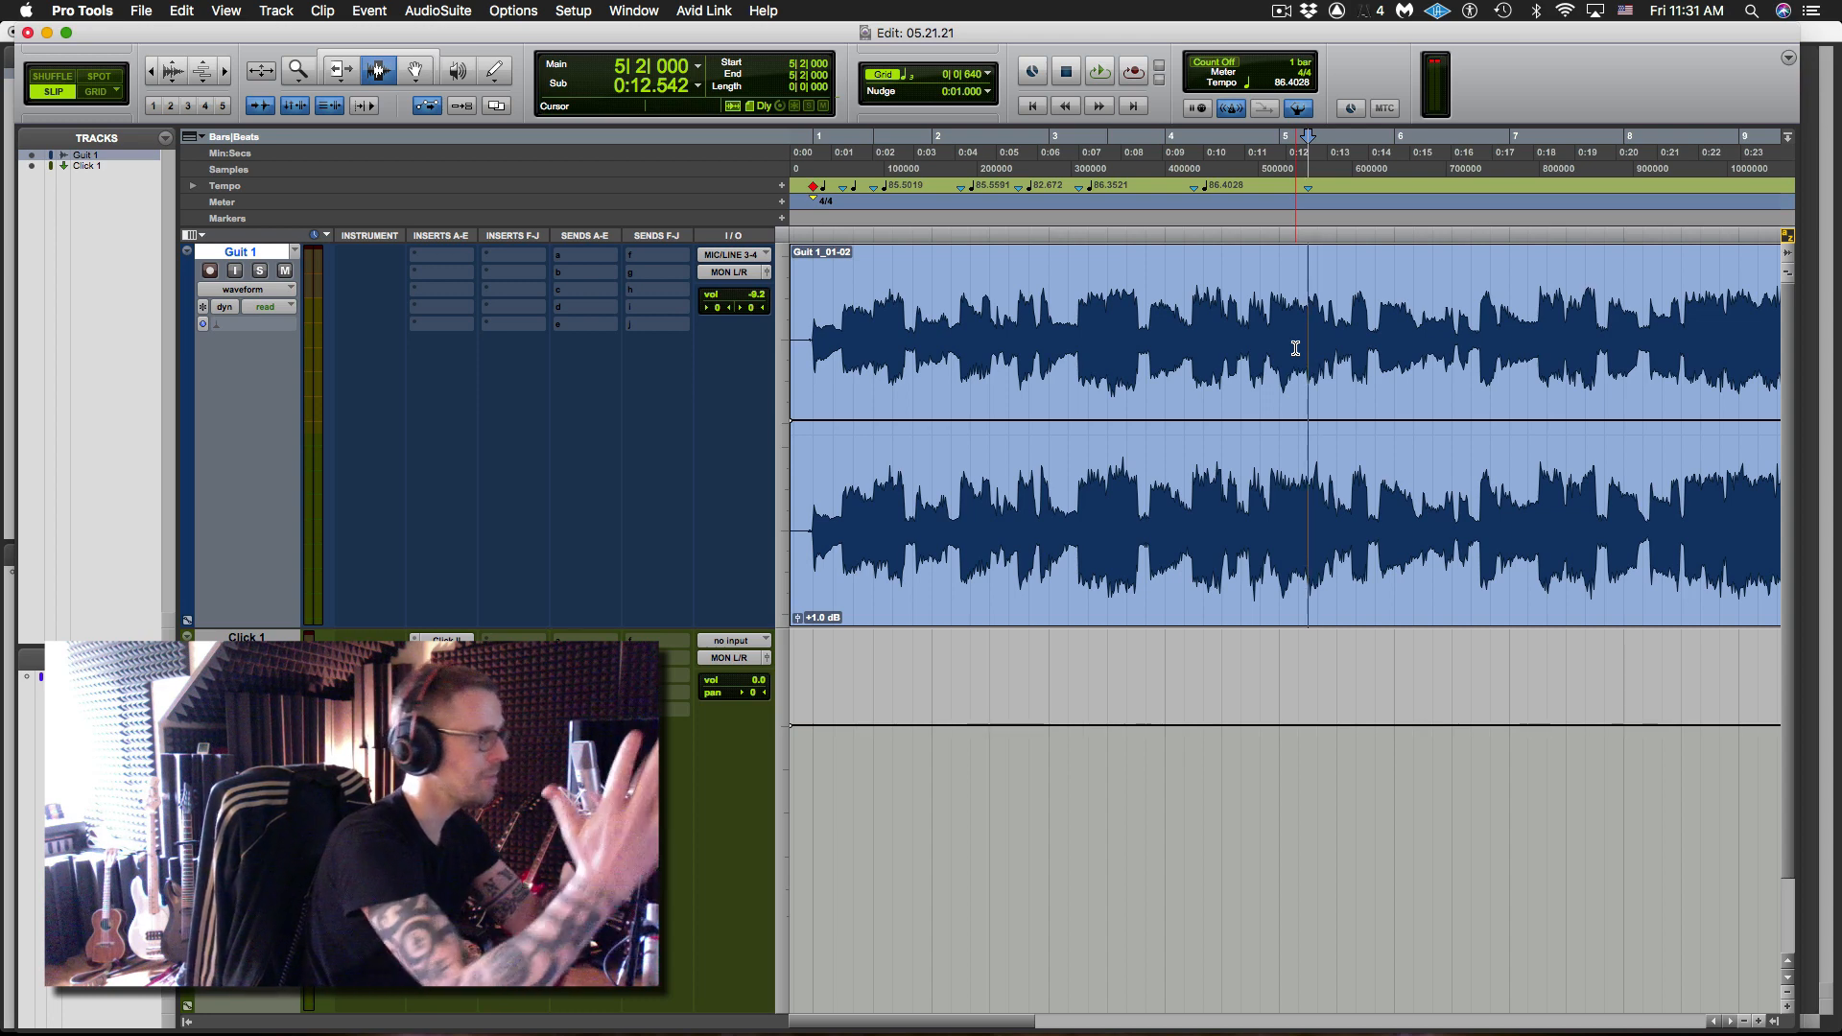
- Audition onward from beat 5|2, locate the attack at about 15.3 seconds and identify it as beat 6|2|000 in 4/4
key(space)
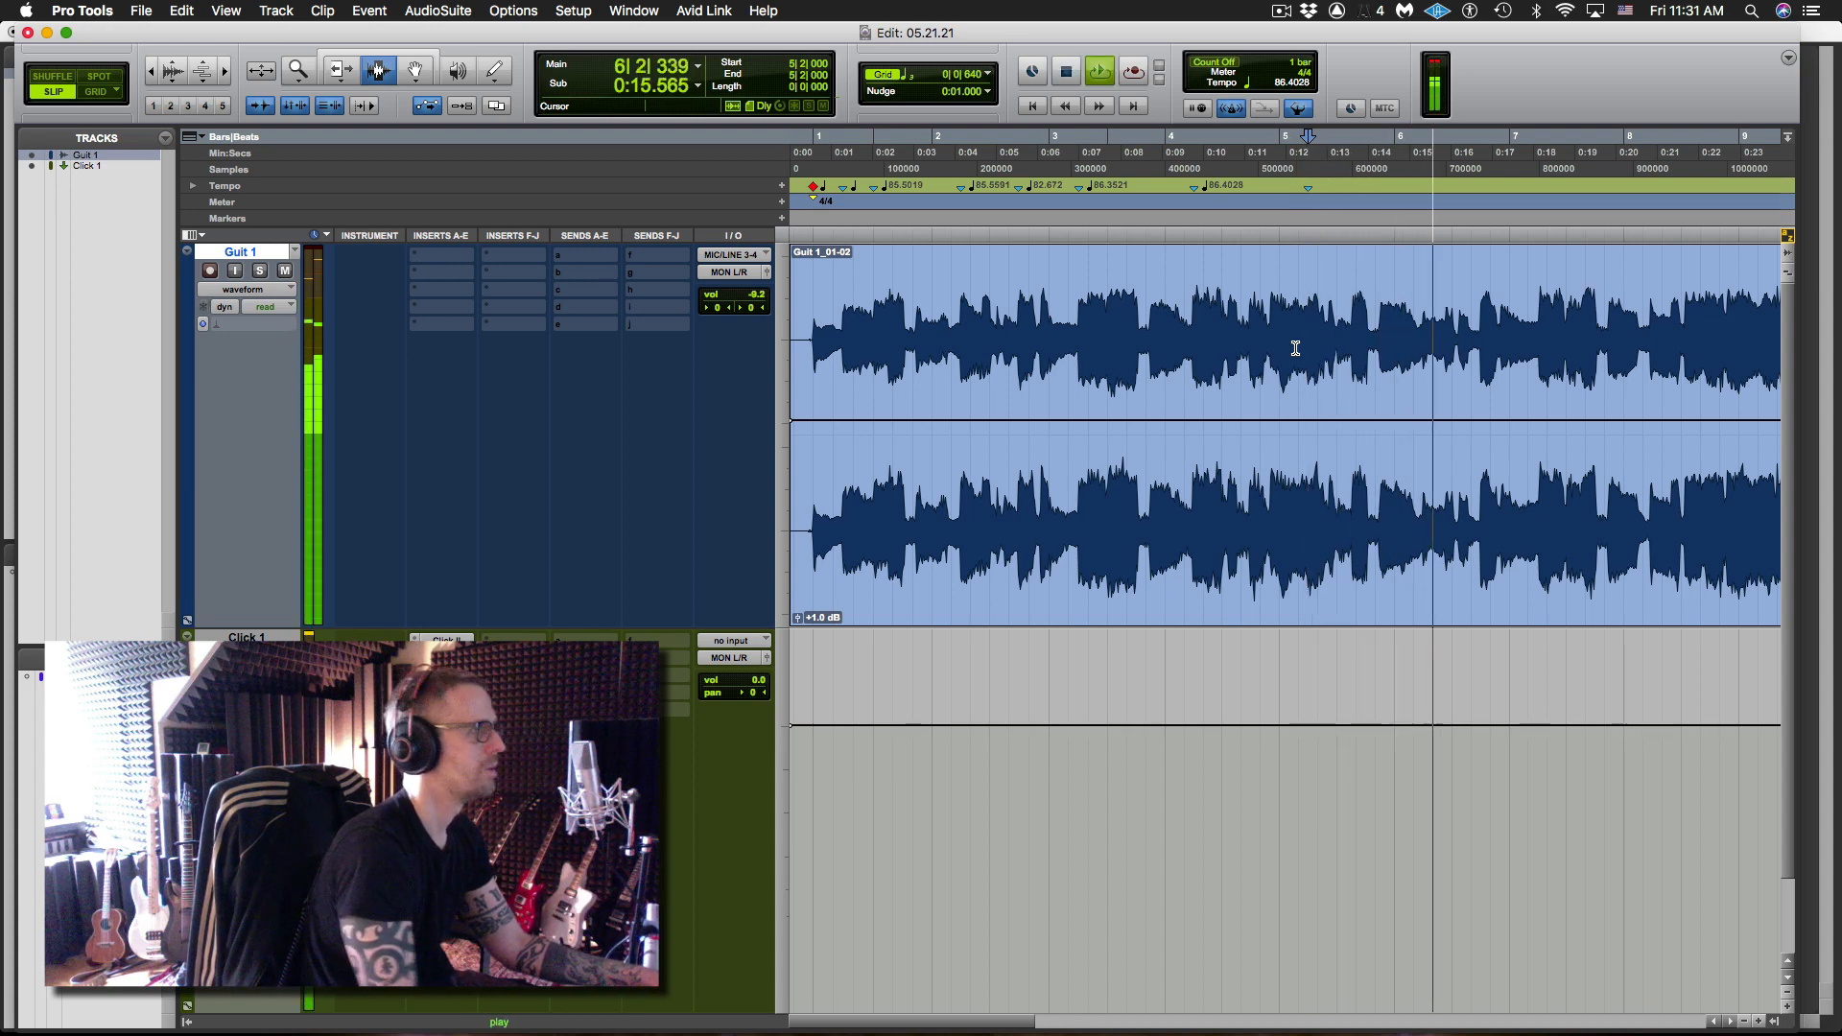
key(space)
click(1403, 347)
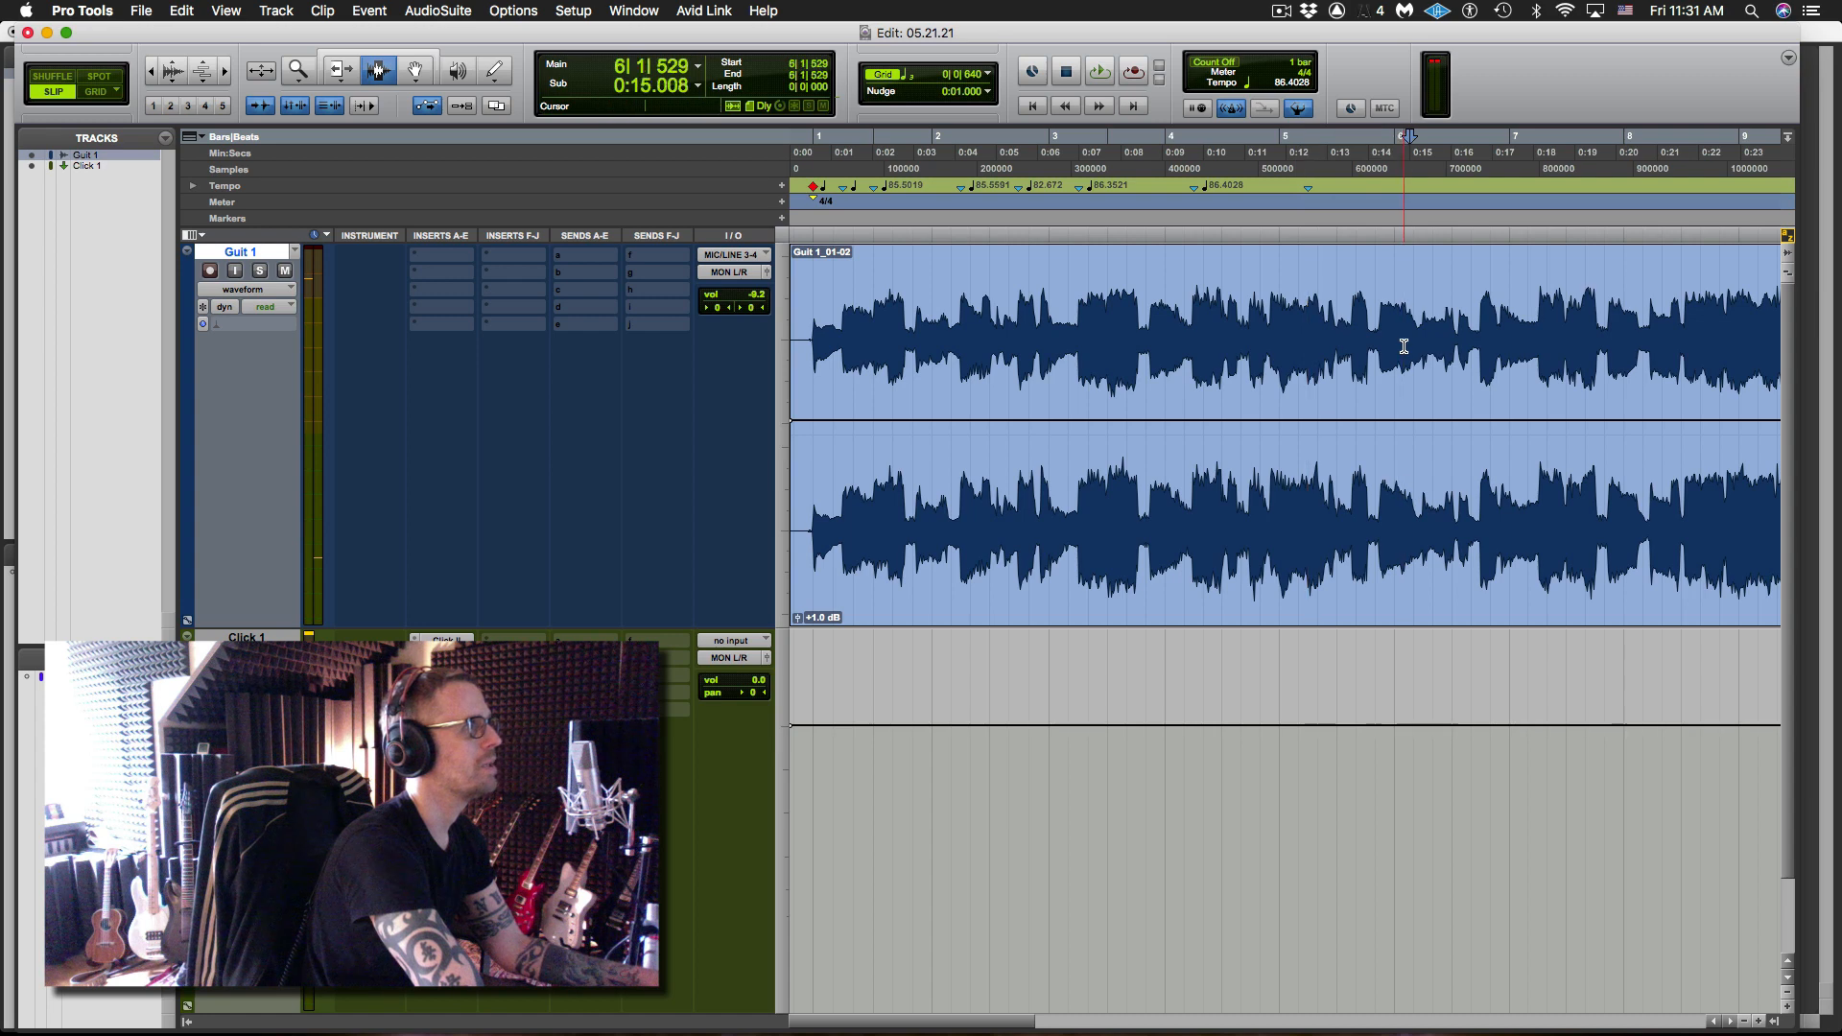
key(space)
key(space)
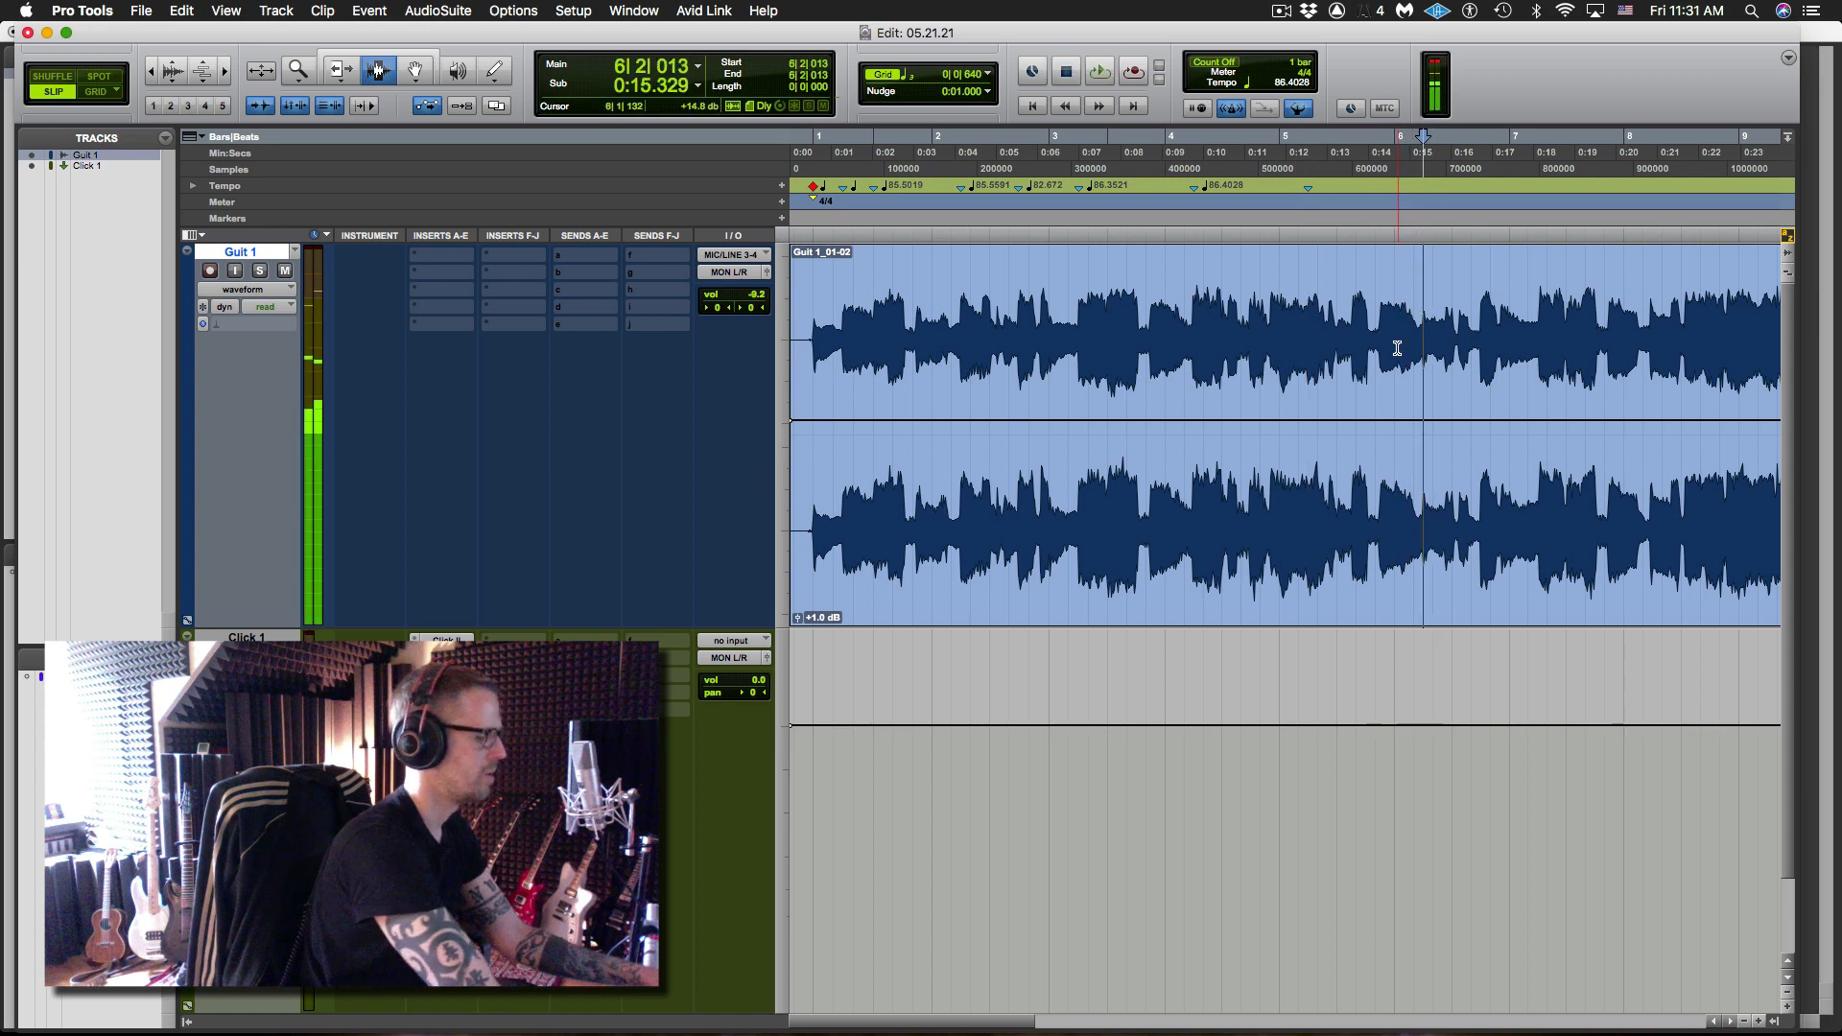
key(super+i)
key(period)
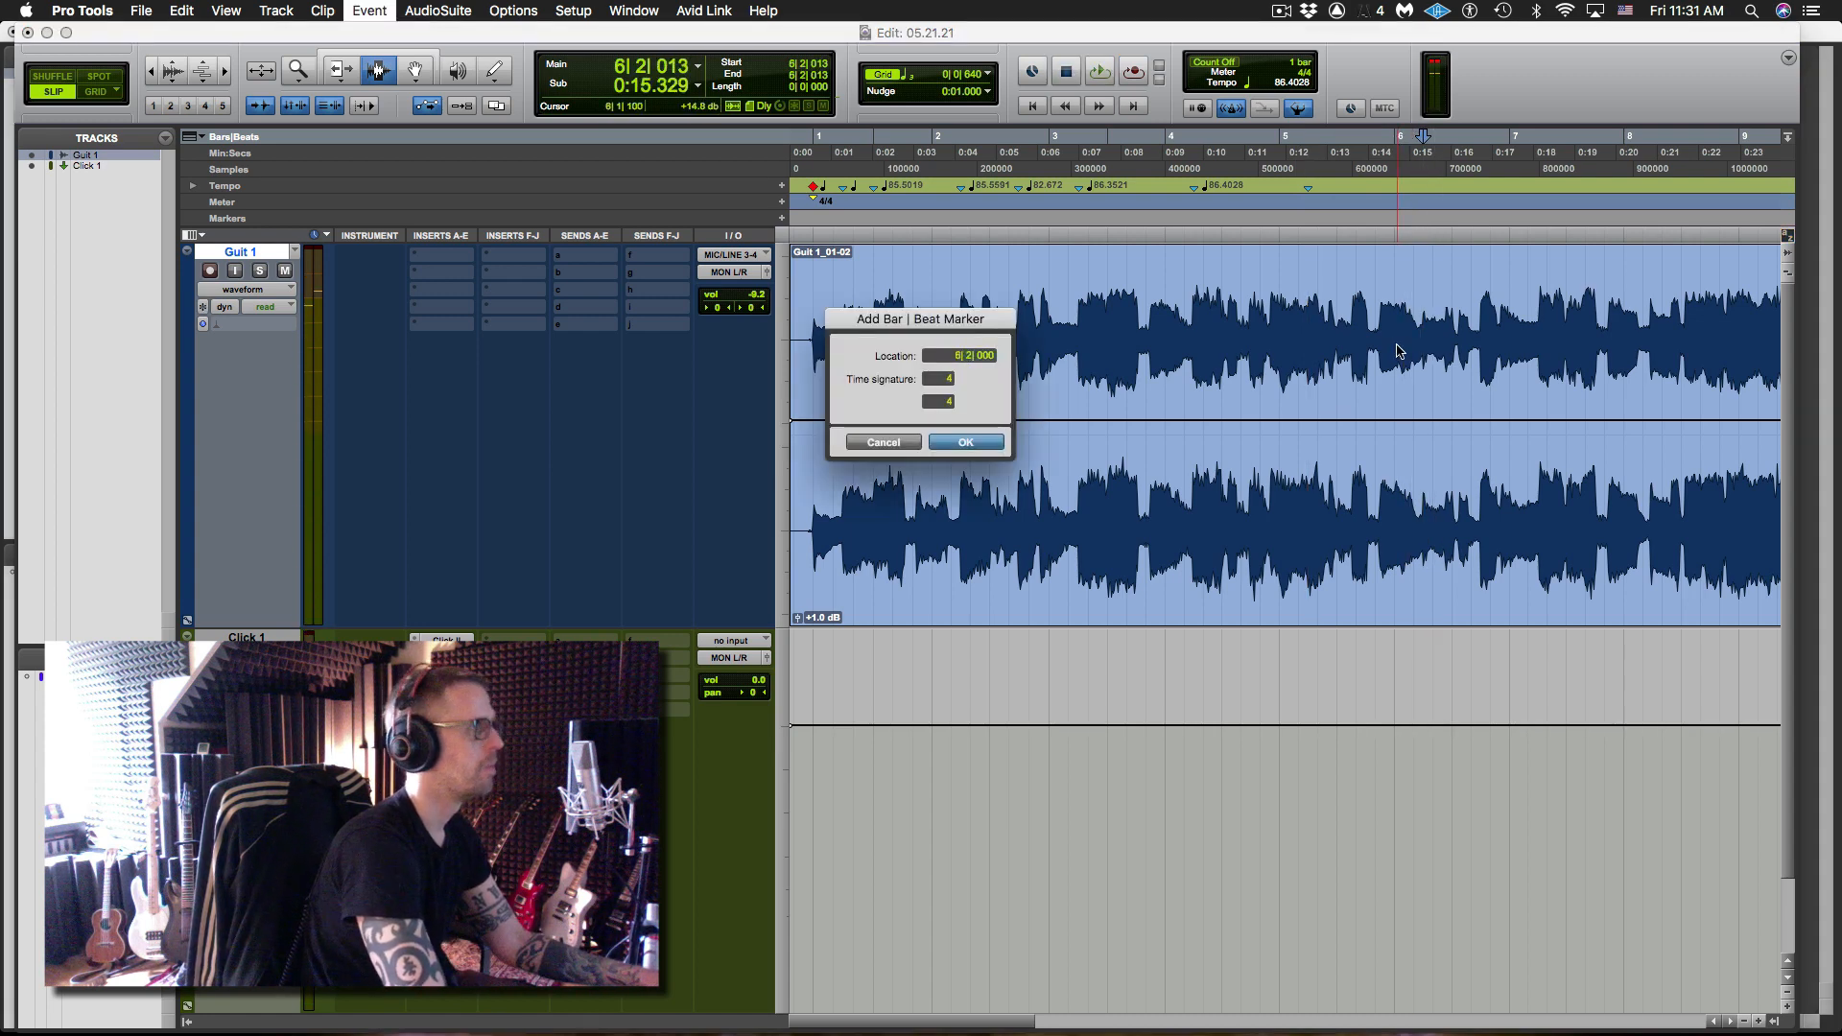
key(Return)
- Audition onward from beat 6|2, locate the attack at about 18.1 seconds and identify it as beat 7|2|000 in 4/4
key(space)
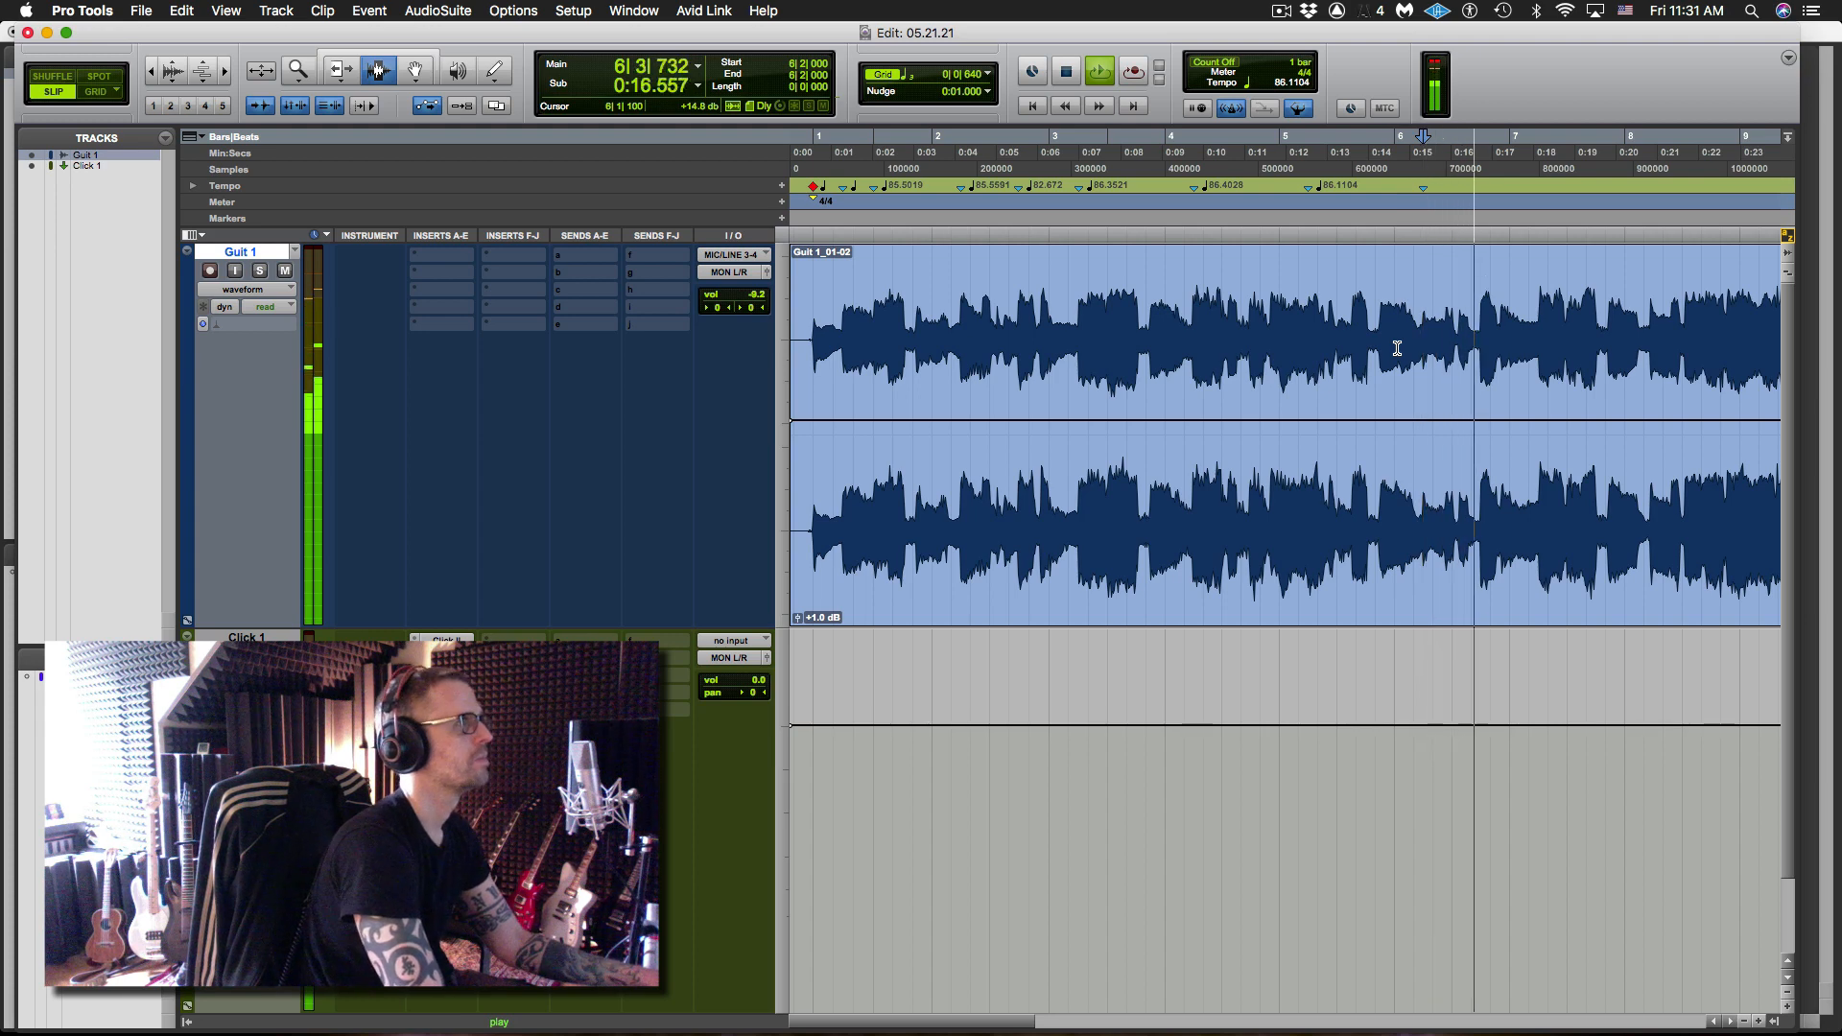
key(space)
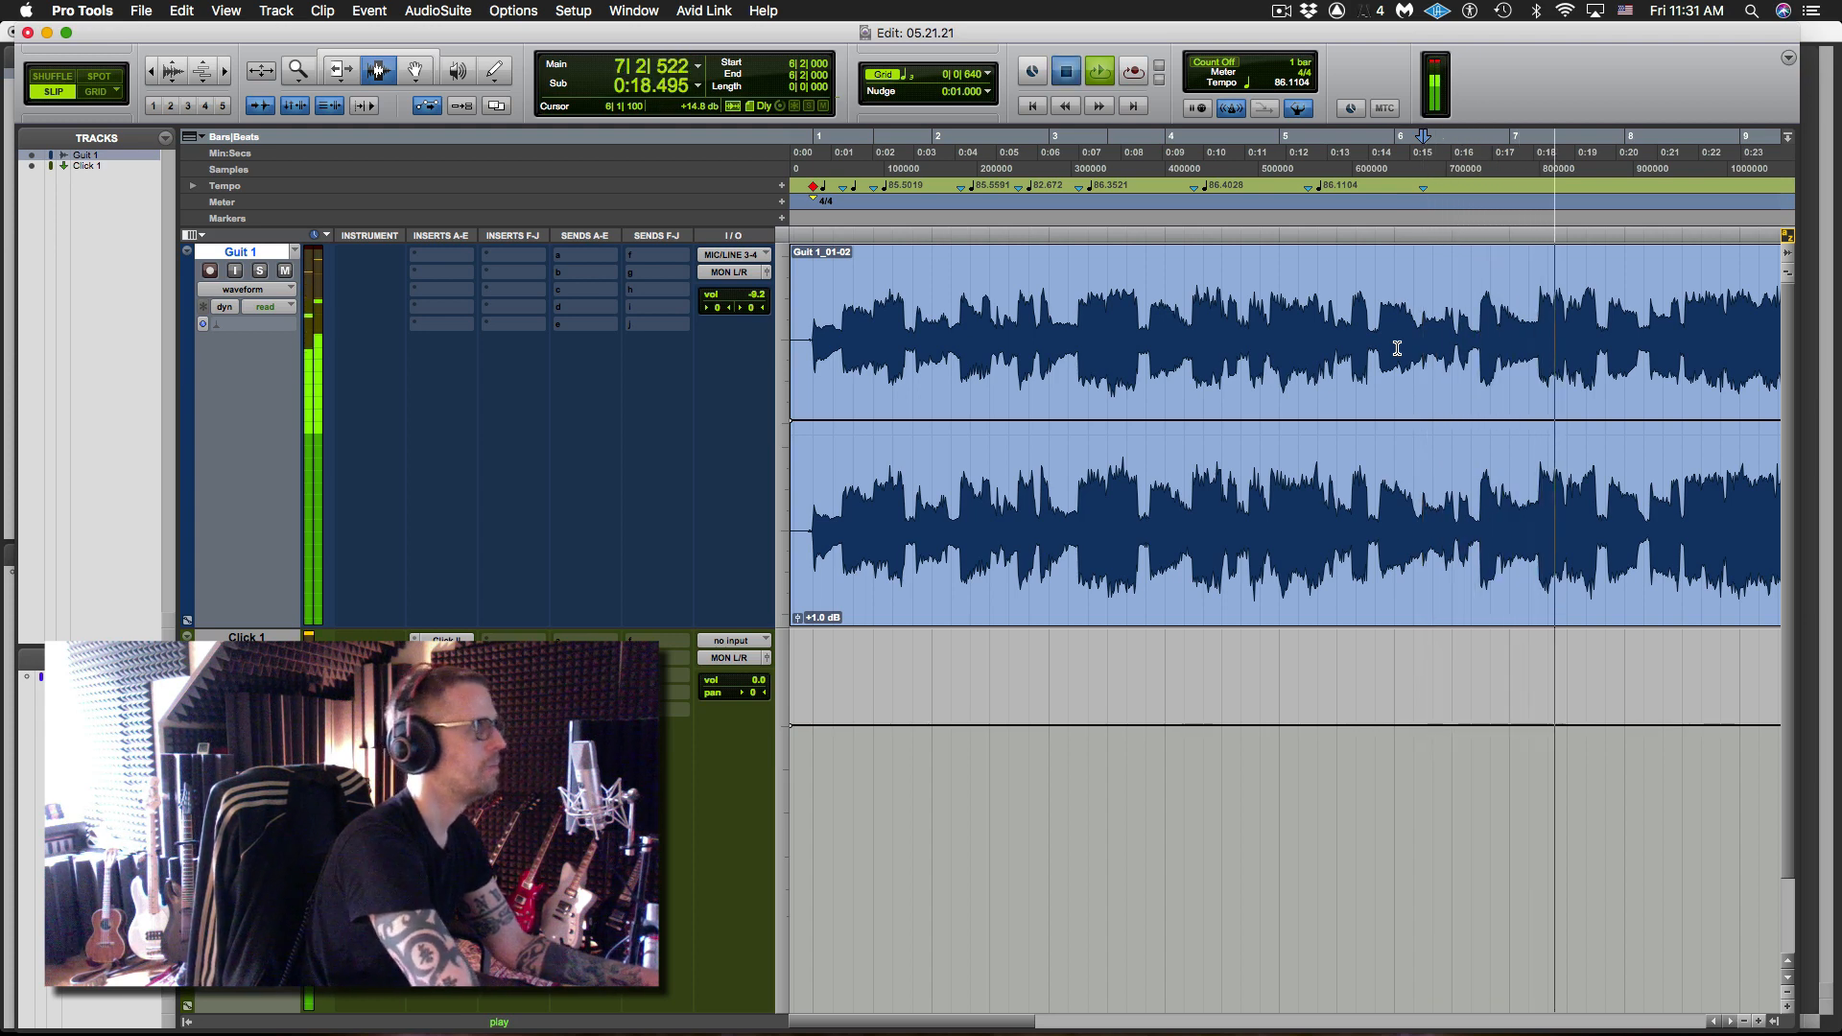
click(1514, 339)
key(super+i)
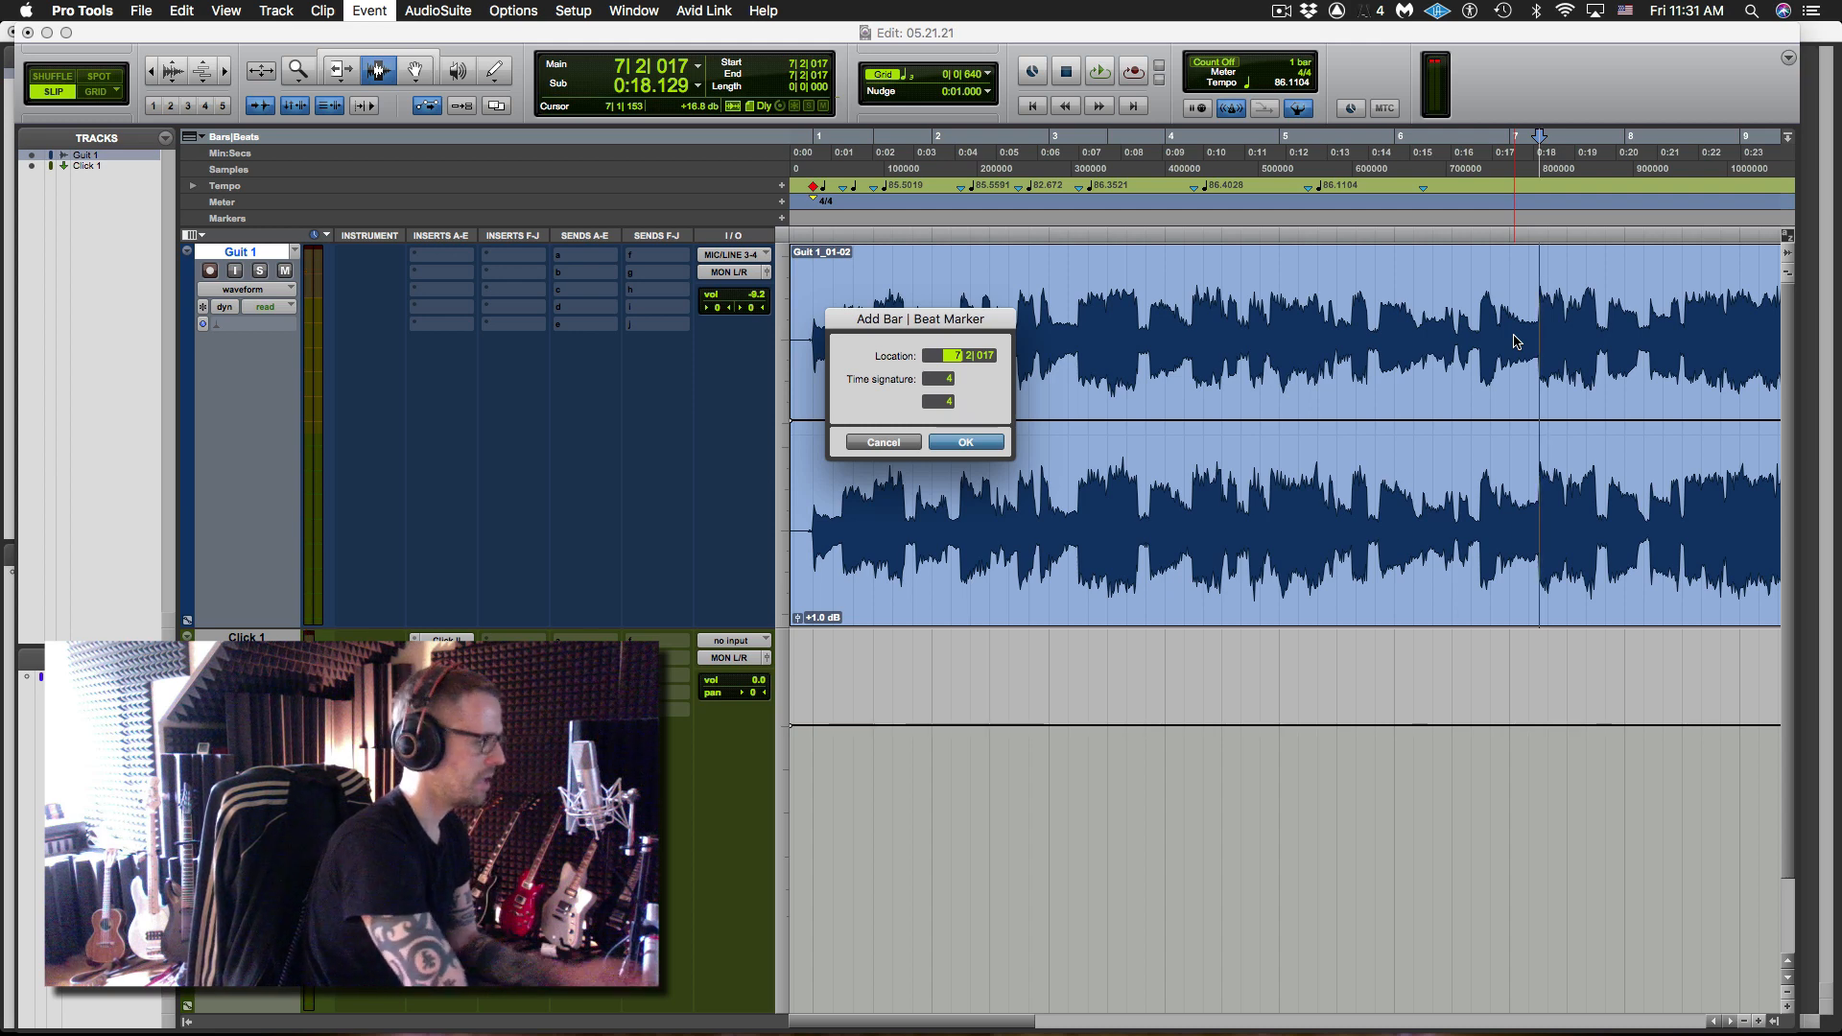
key(Right)
text(2)
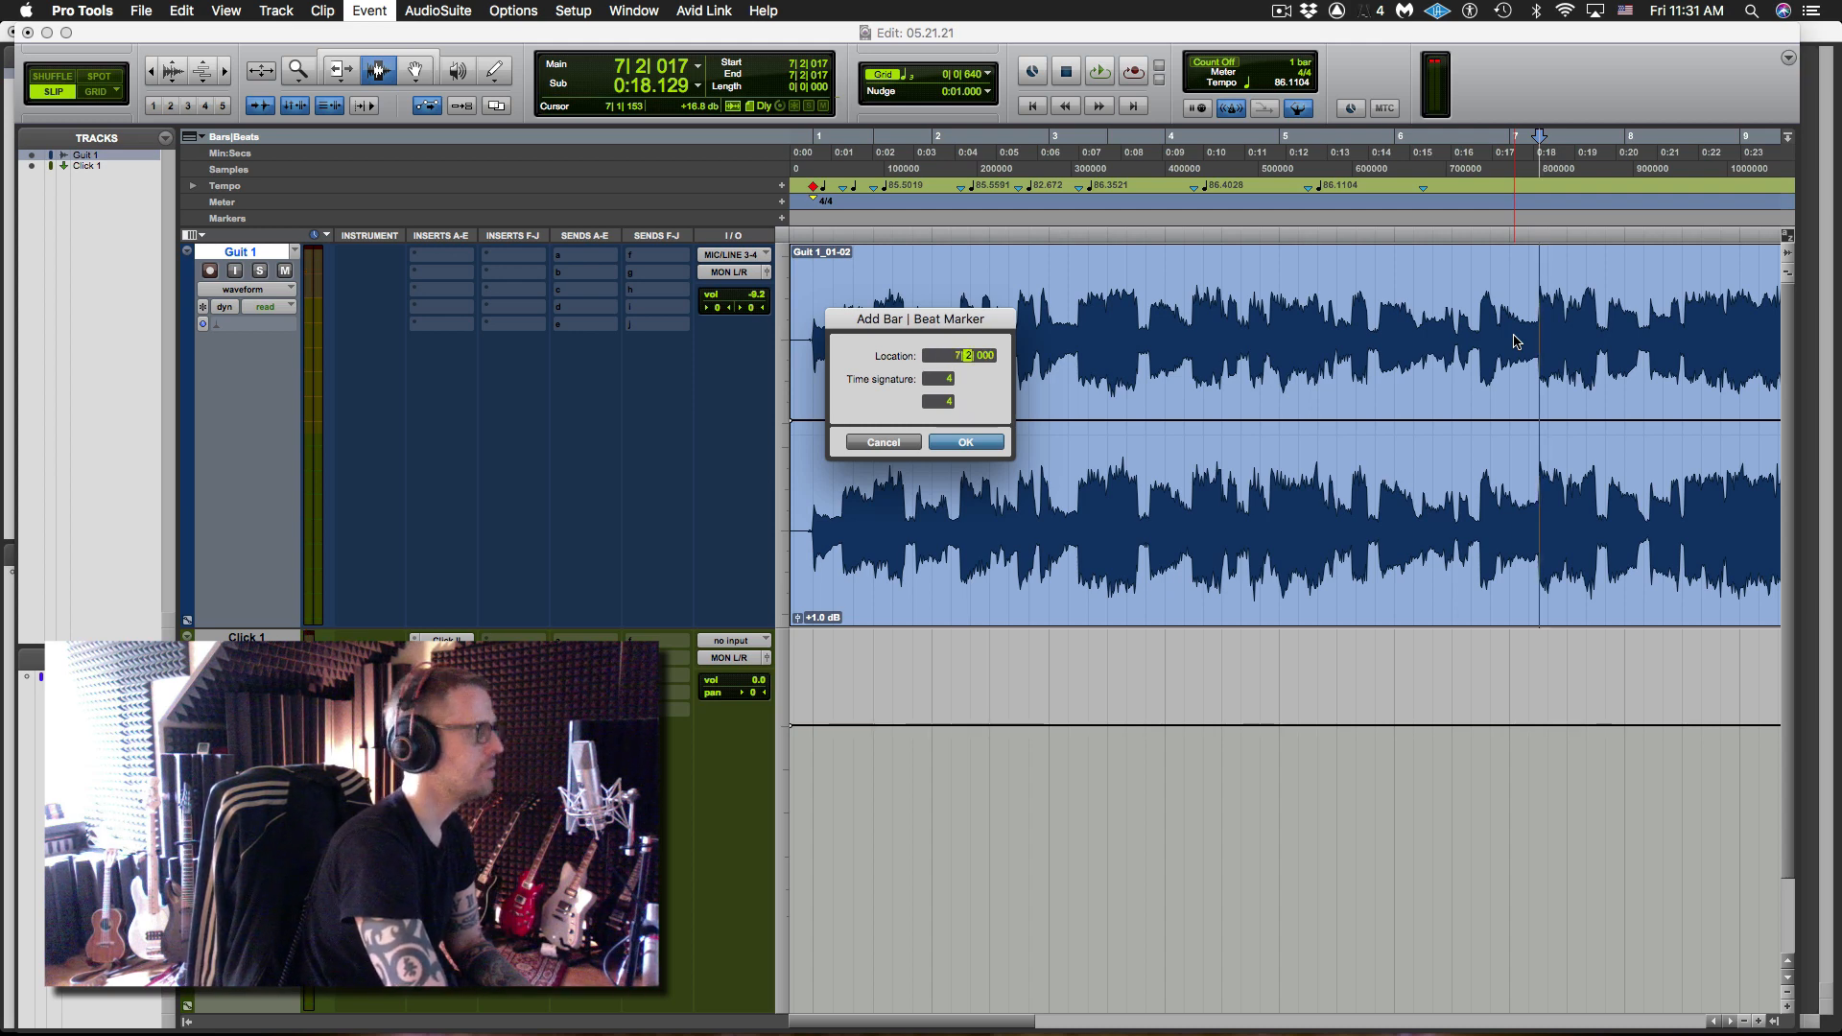
key(Return)
- Audition onward from beat 7|2, locate the attack at about 20.8 seconds and identify it as beat 8|2|000 in 4/4
key(space)
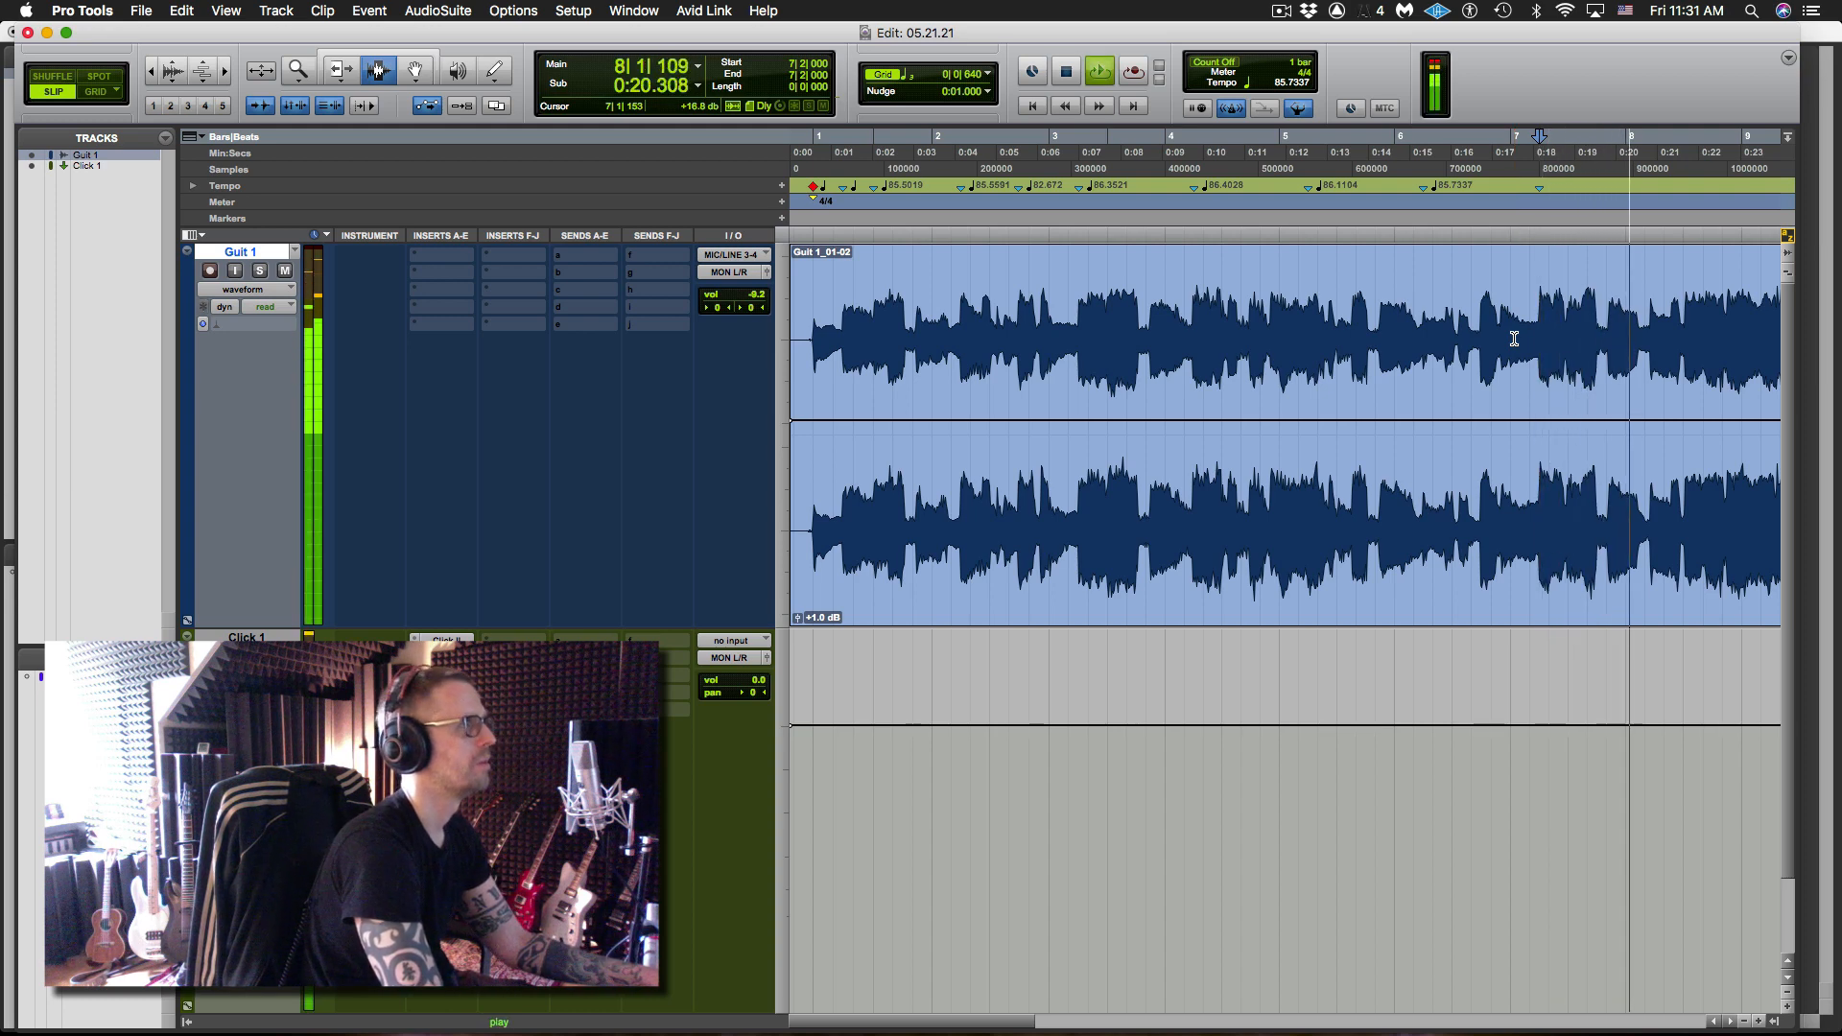
key(space)
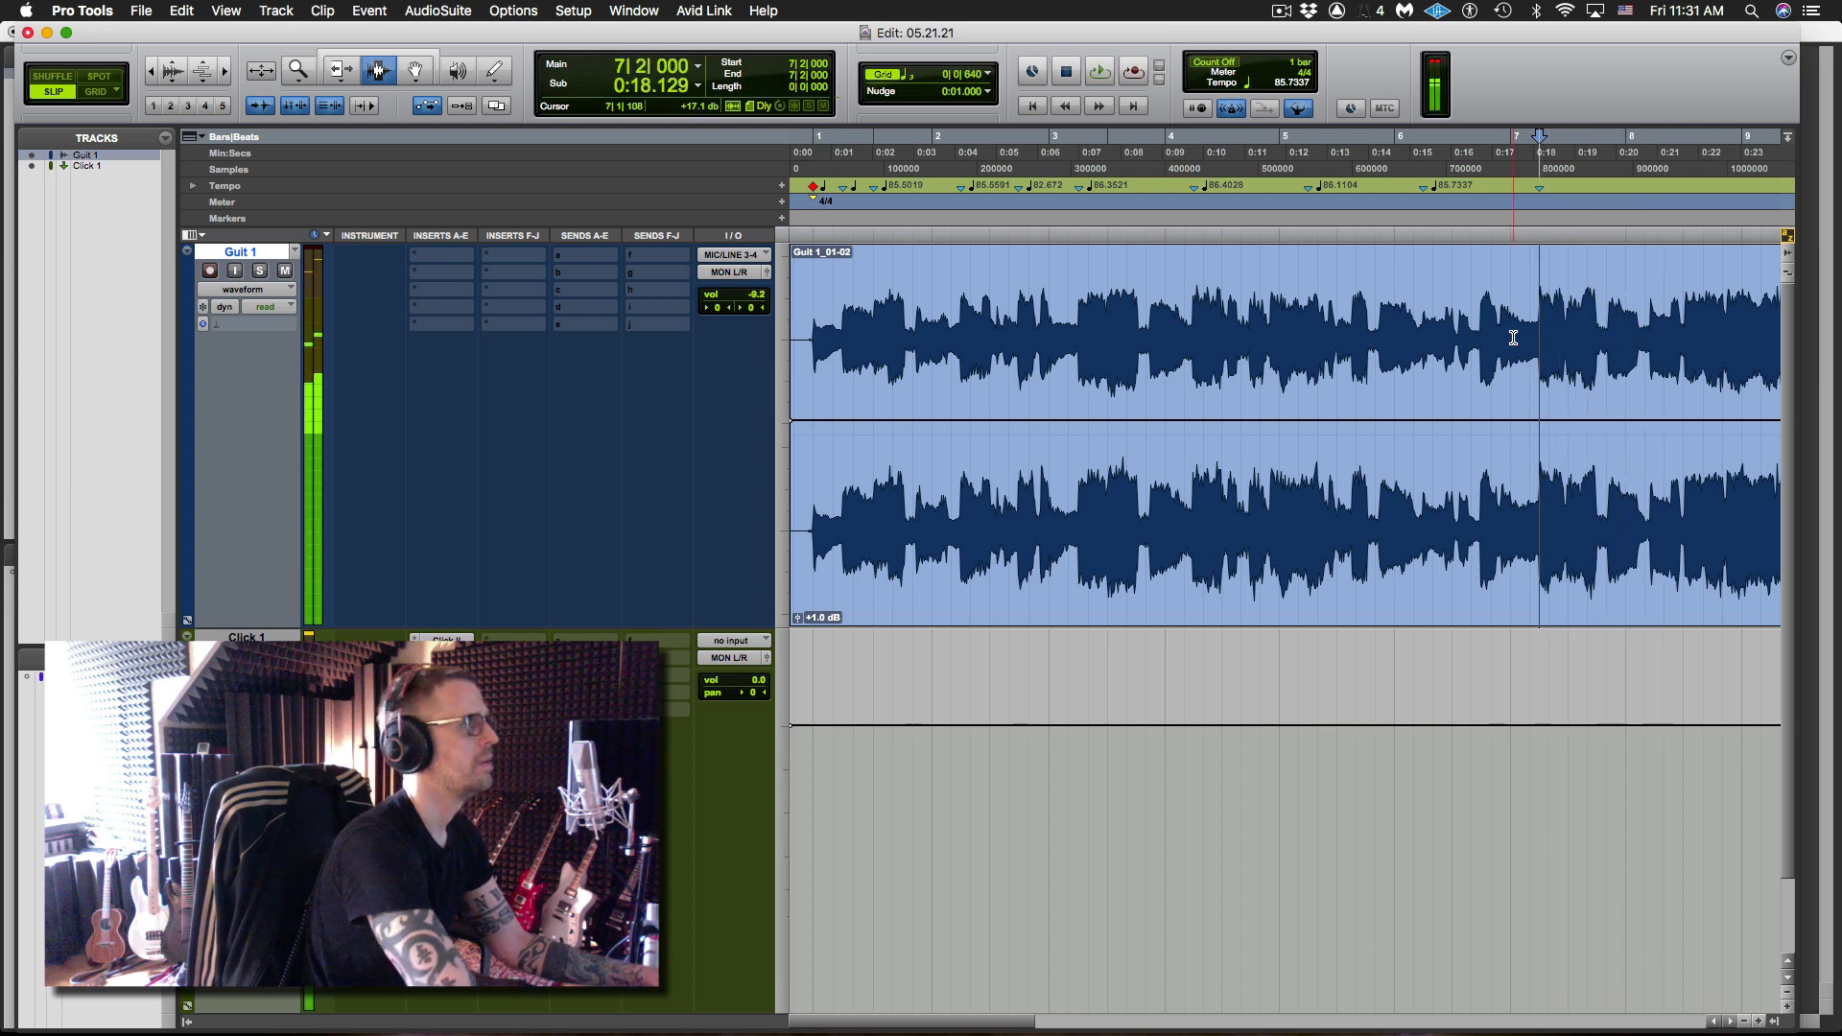
click(1631, 335)
key(Tab)
key(super+i)
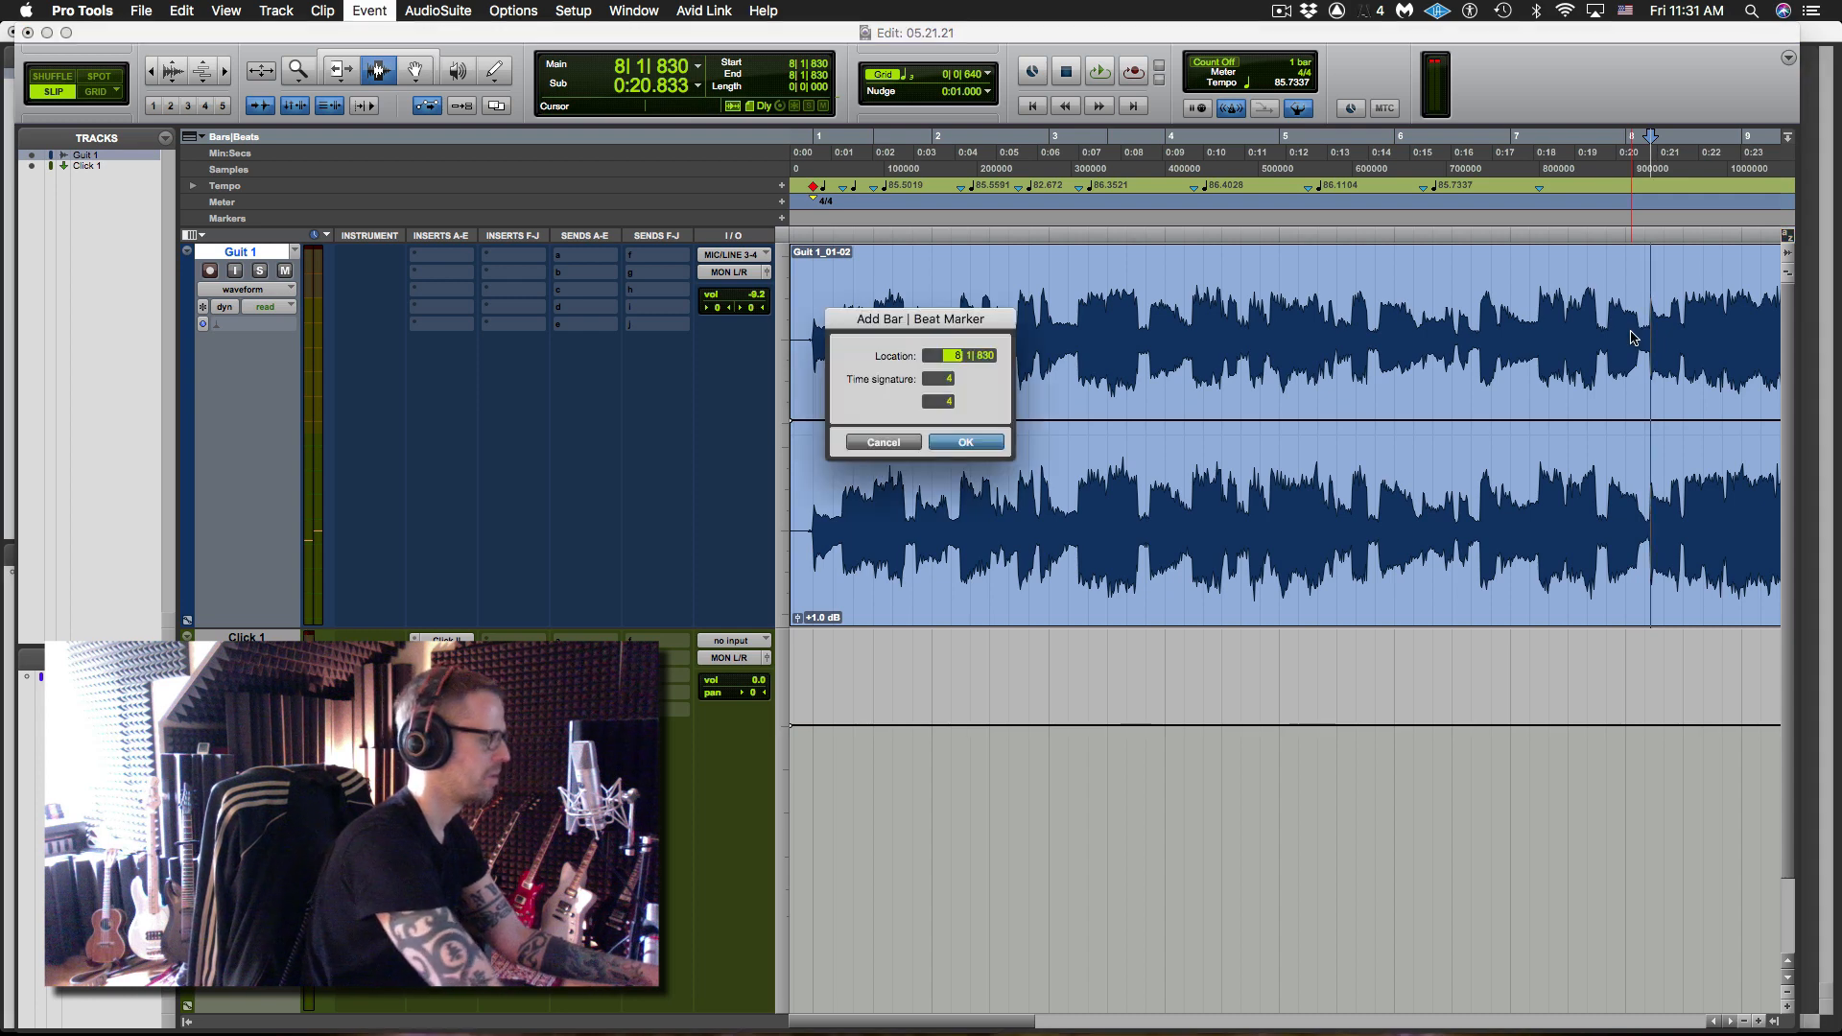
key(period)
text(2)
key(Return)
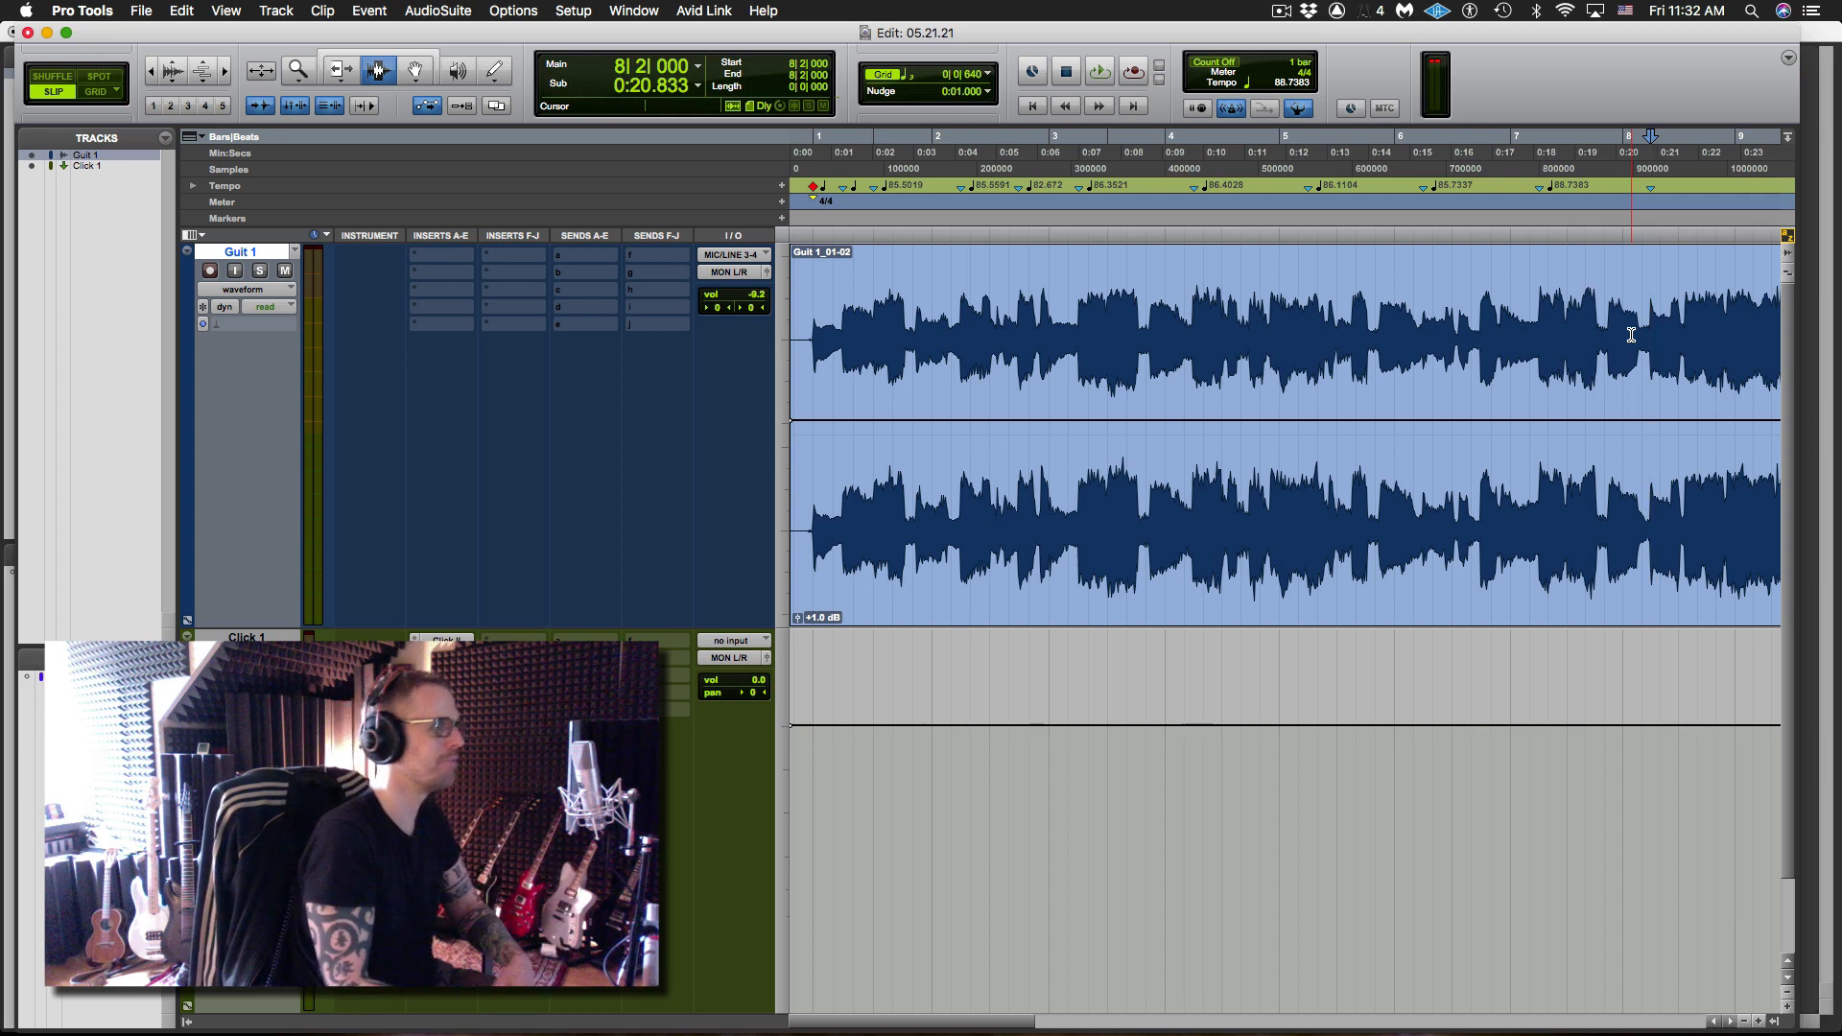
- Audition onward from about beat 8|2, locate the attack at about 23.6 seconds and identify it as beat 9|2|000 in 4/4
key(r)
key(r)
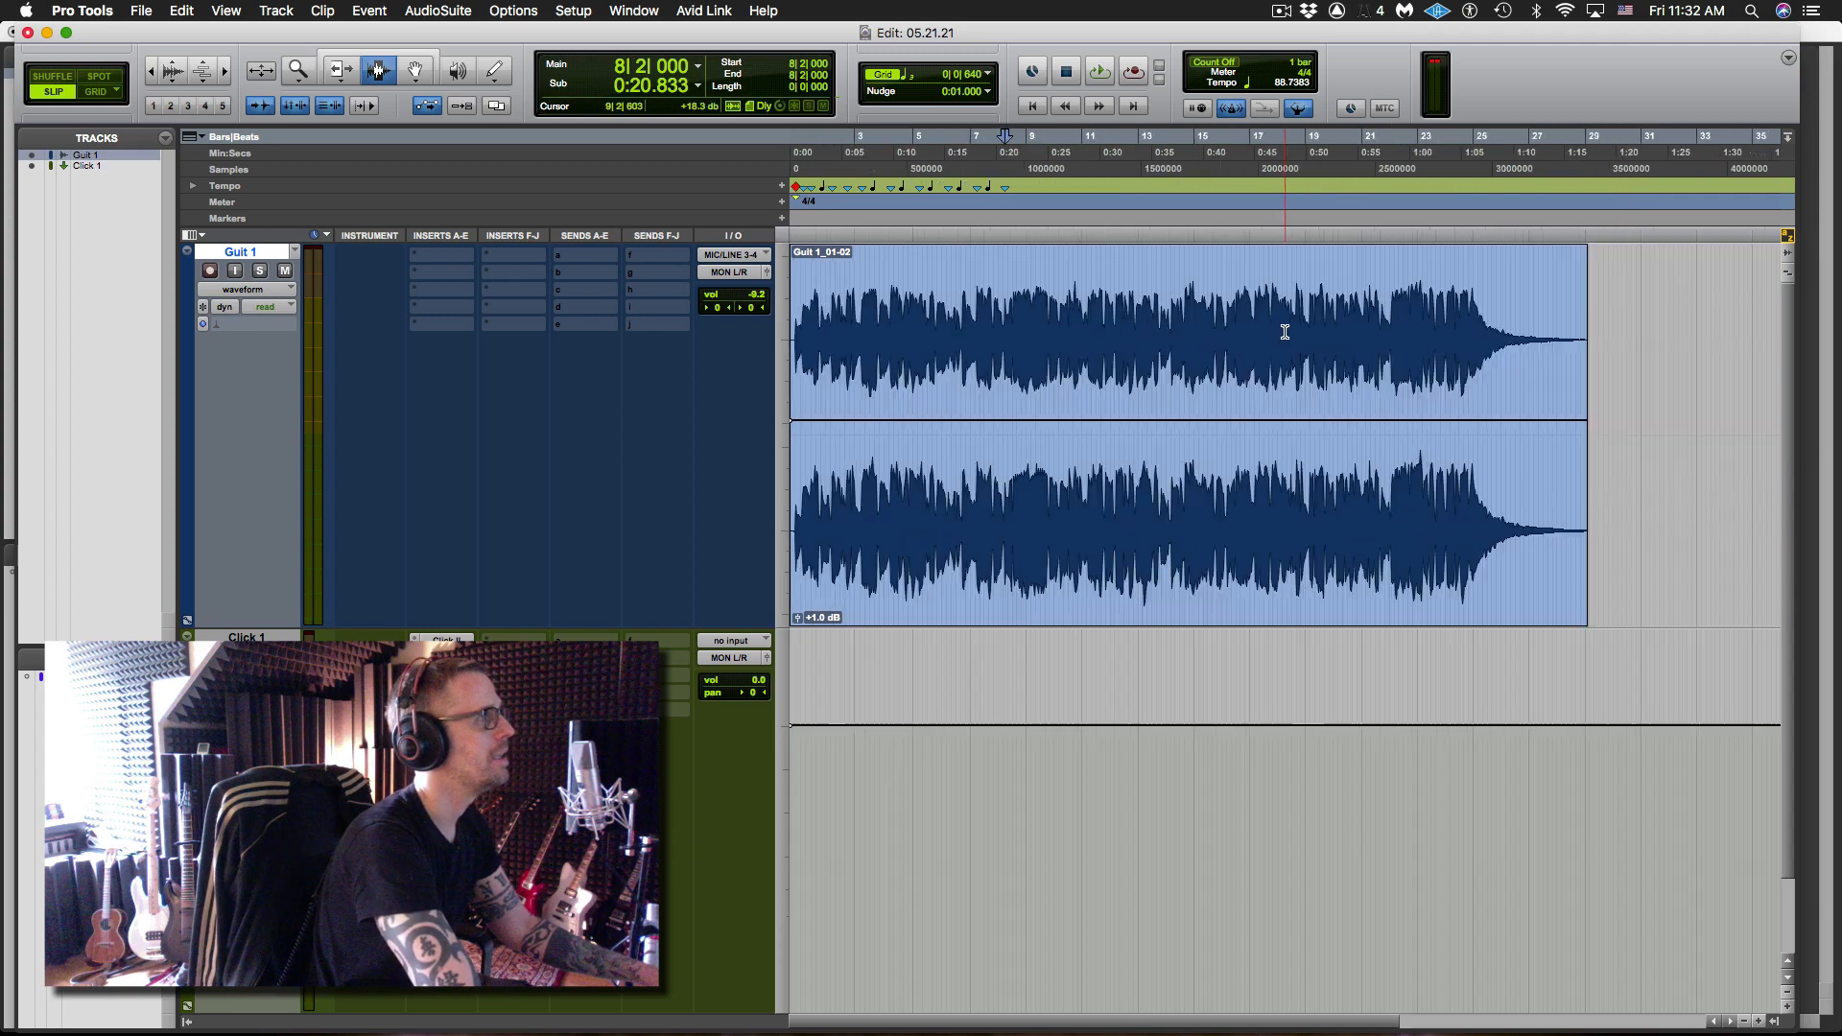
key(t)
click(1220, 298)
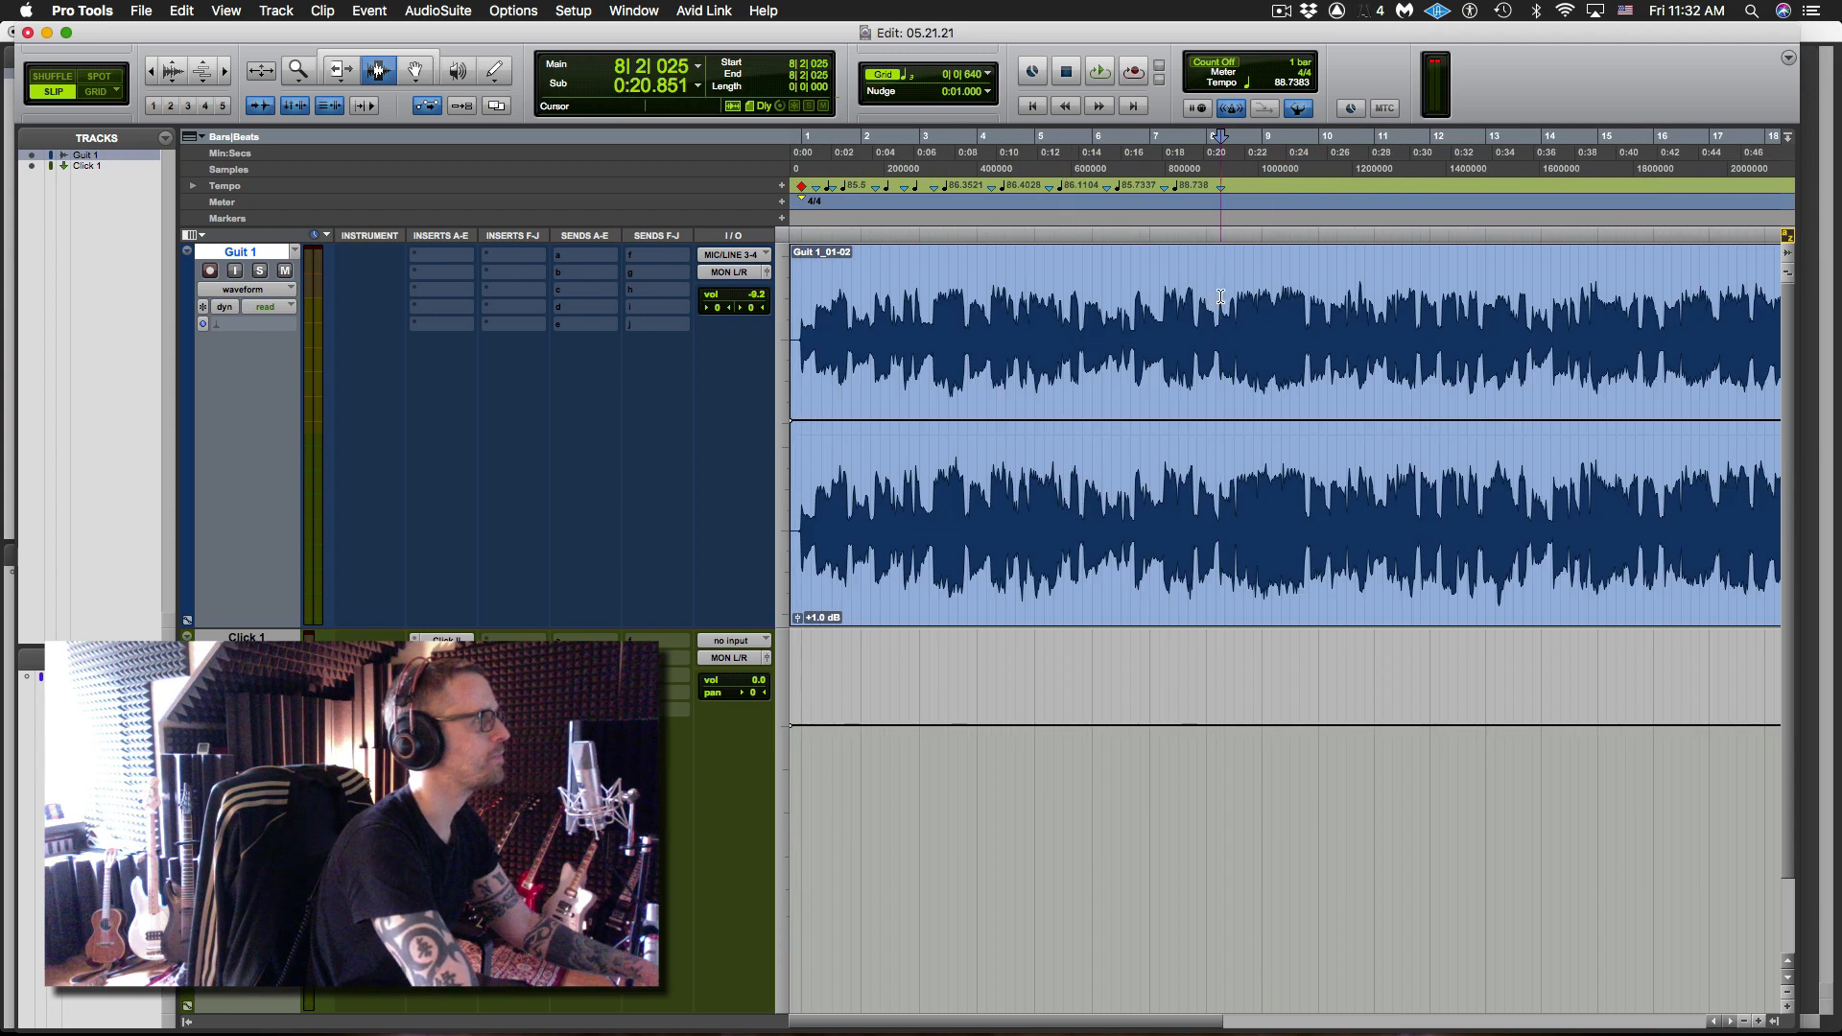
key(t)
key(space)
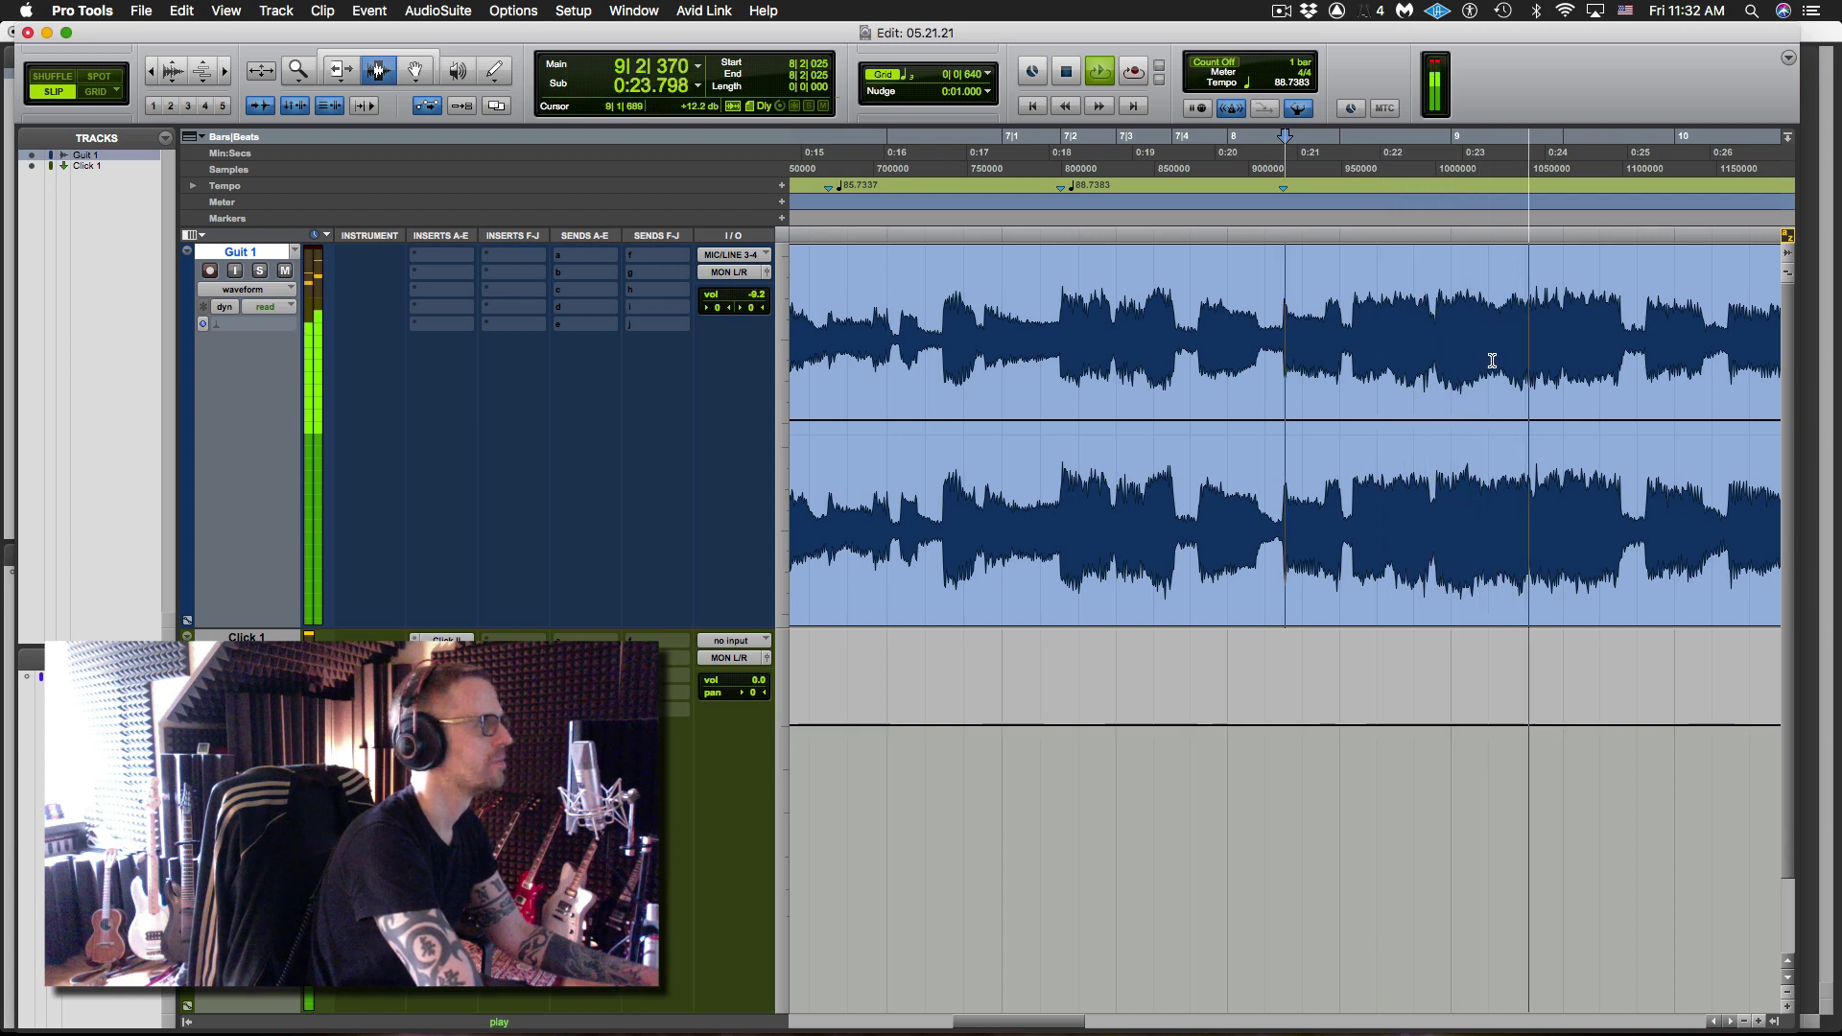
key(space)
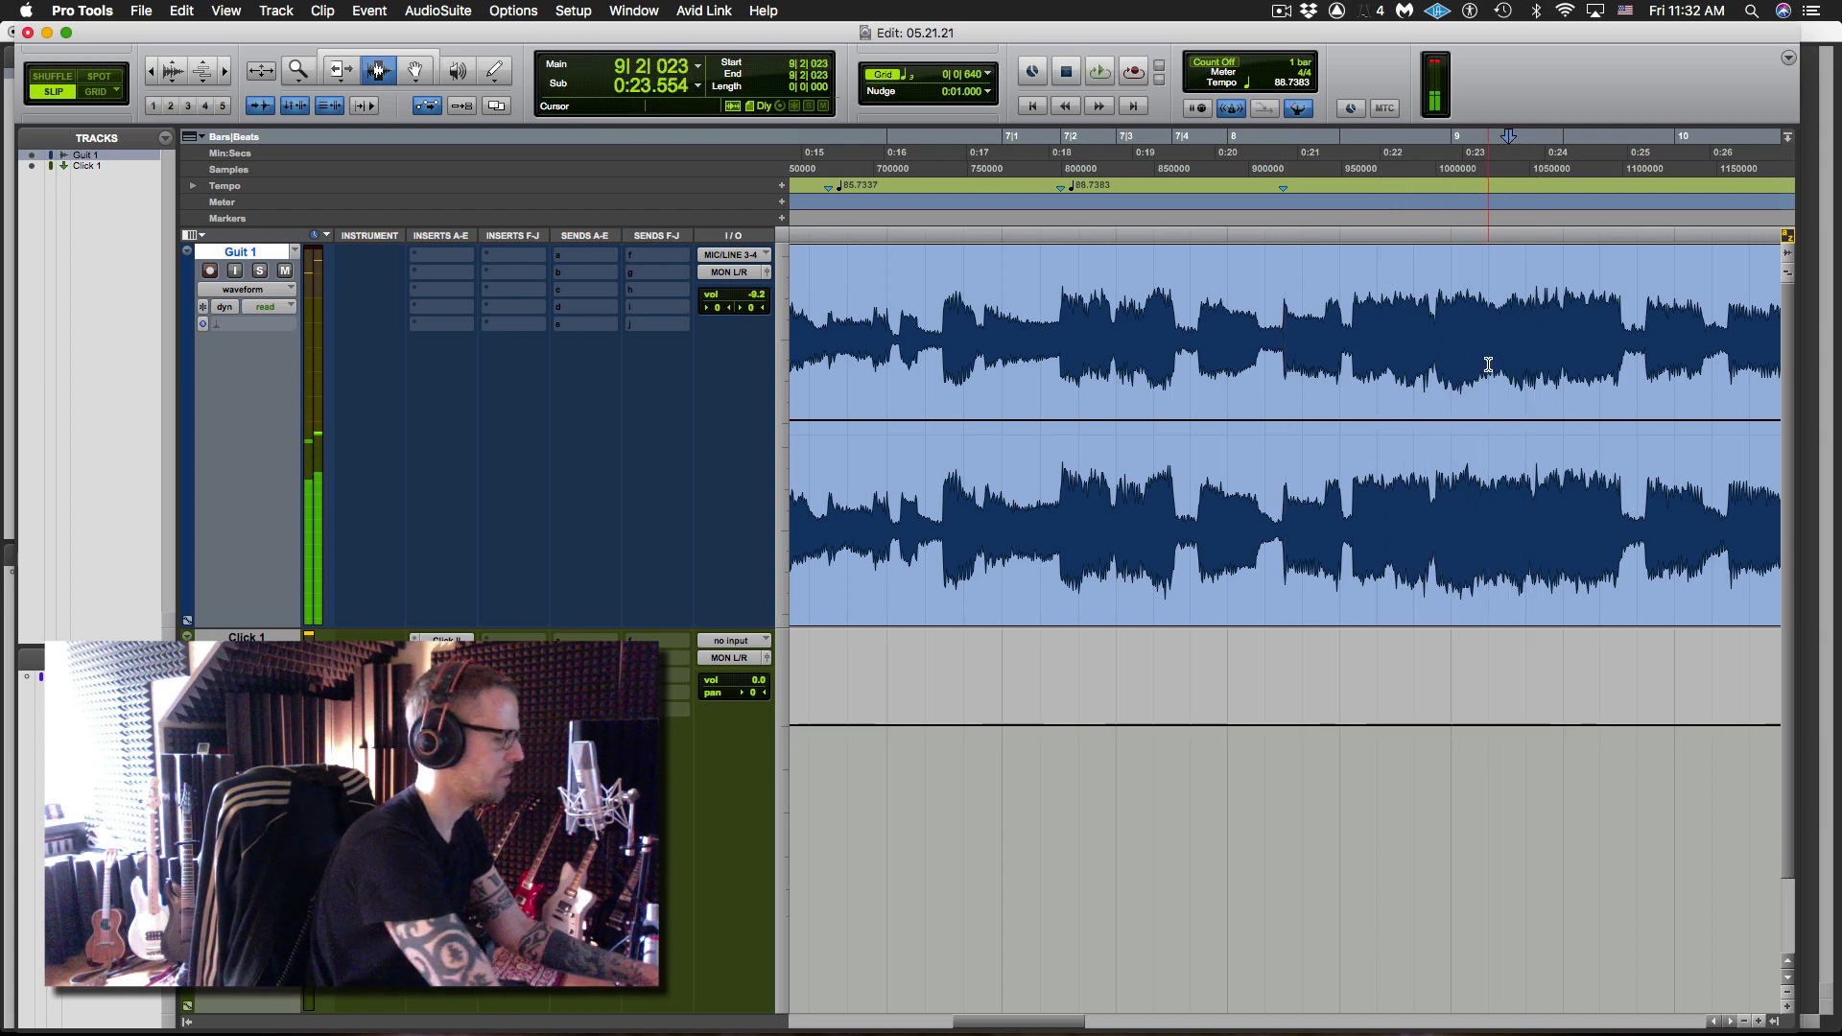
key(super+i)
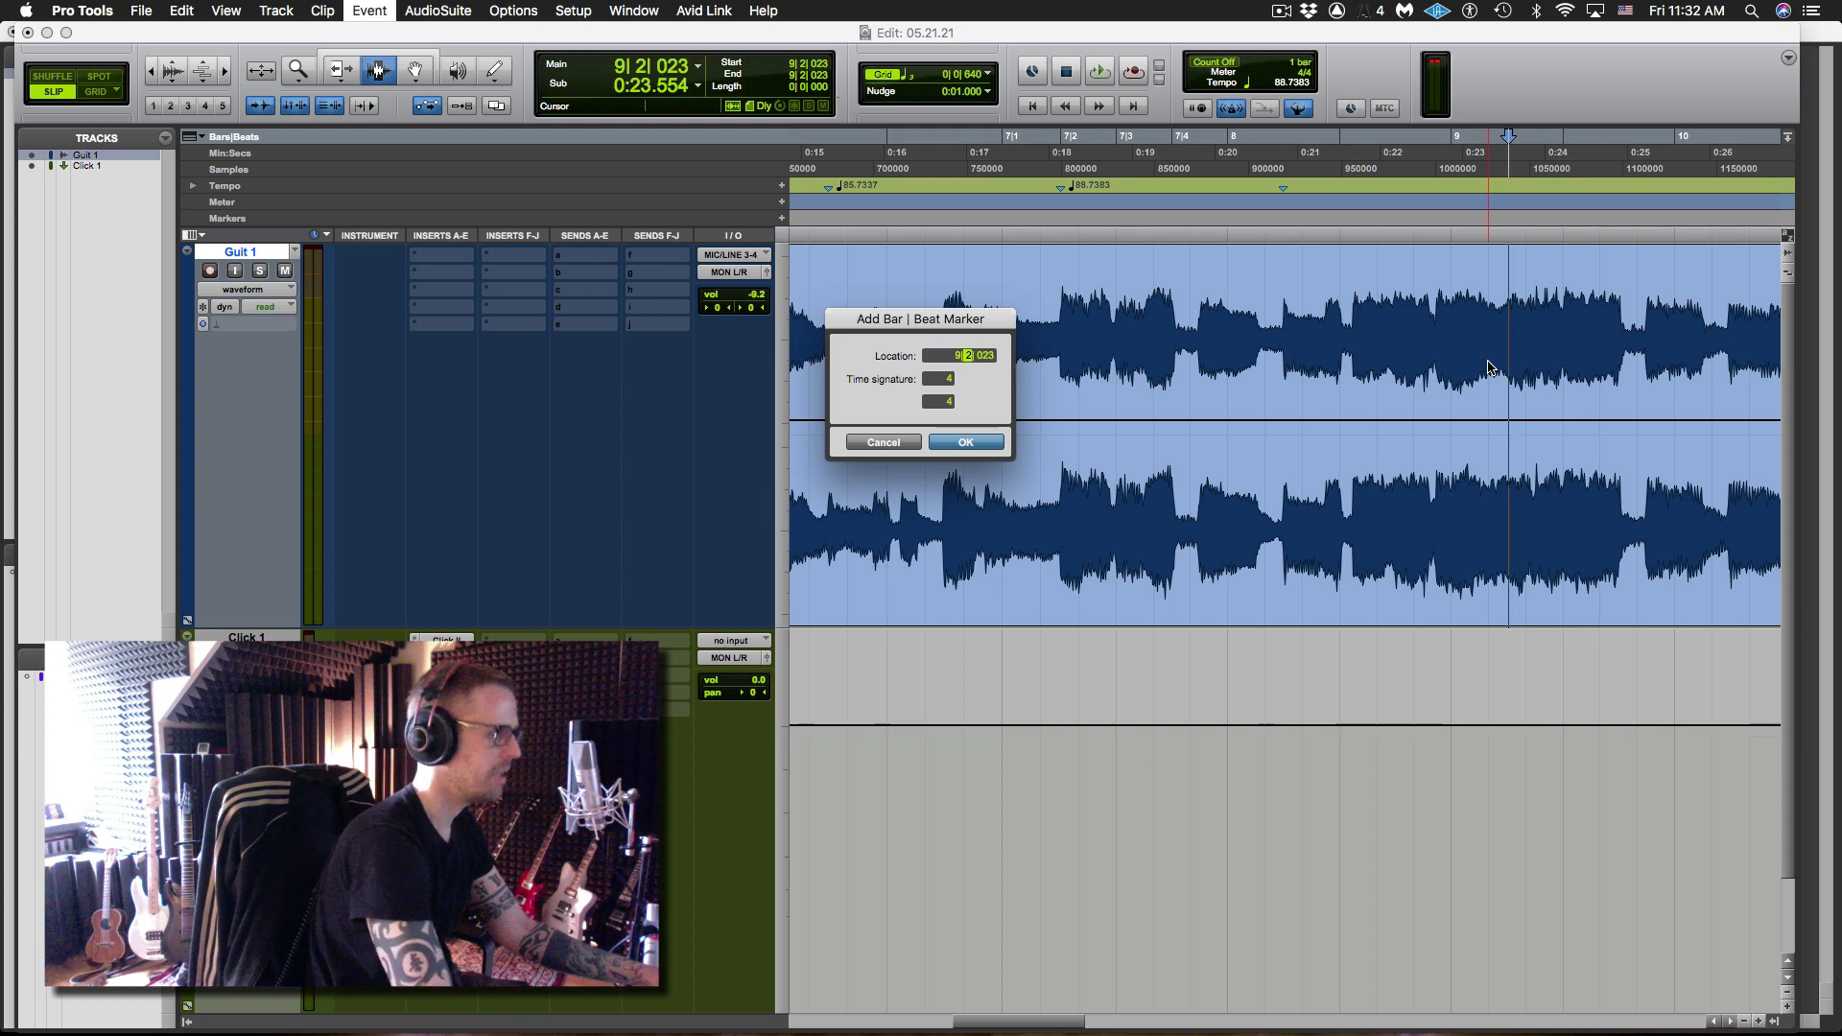
key(Return)
- Audition onward from beat 9|2, locate the attack at about 26.2 seconds and identify it as beat 10|2|000 in 4/4
key(space)
key(r)
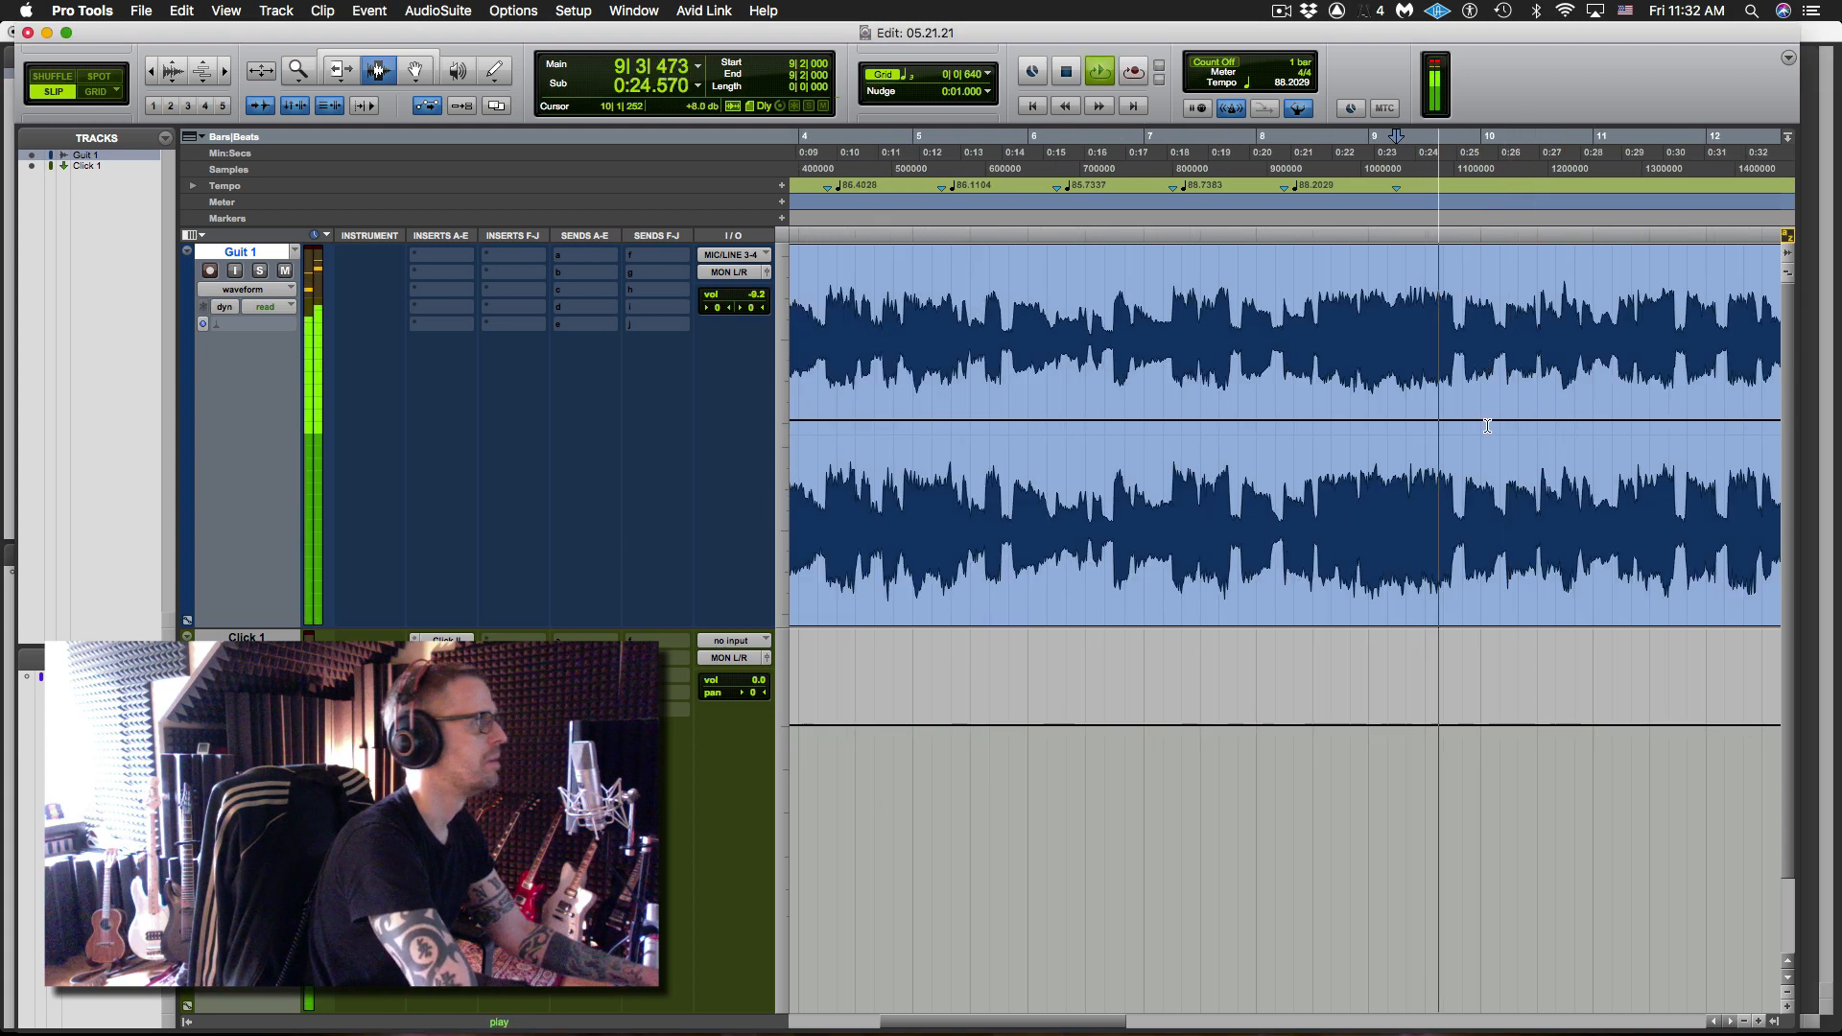
click(1492, 374)
key(space)
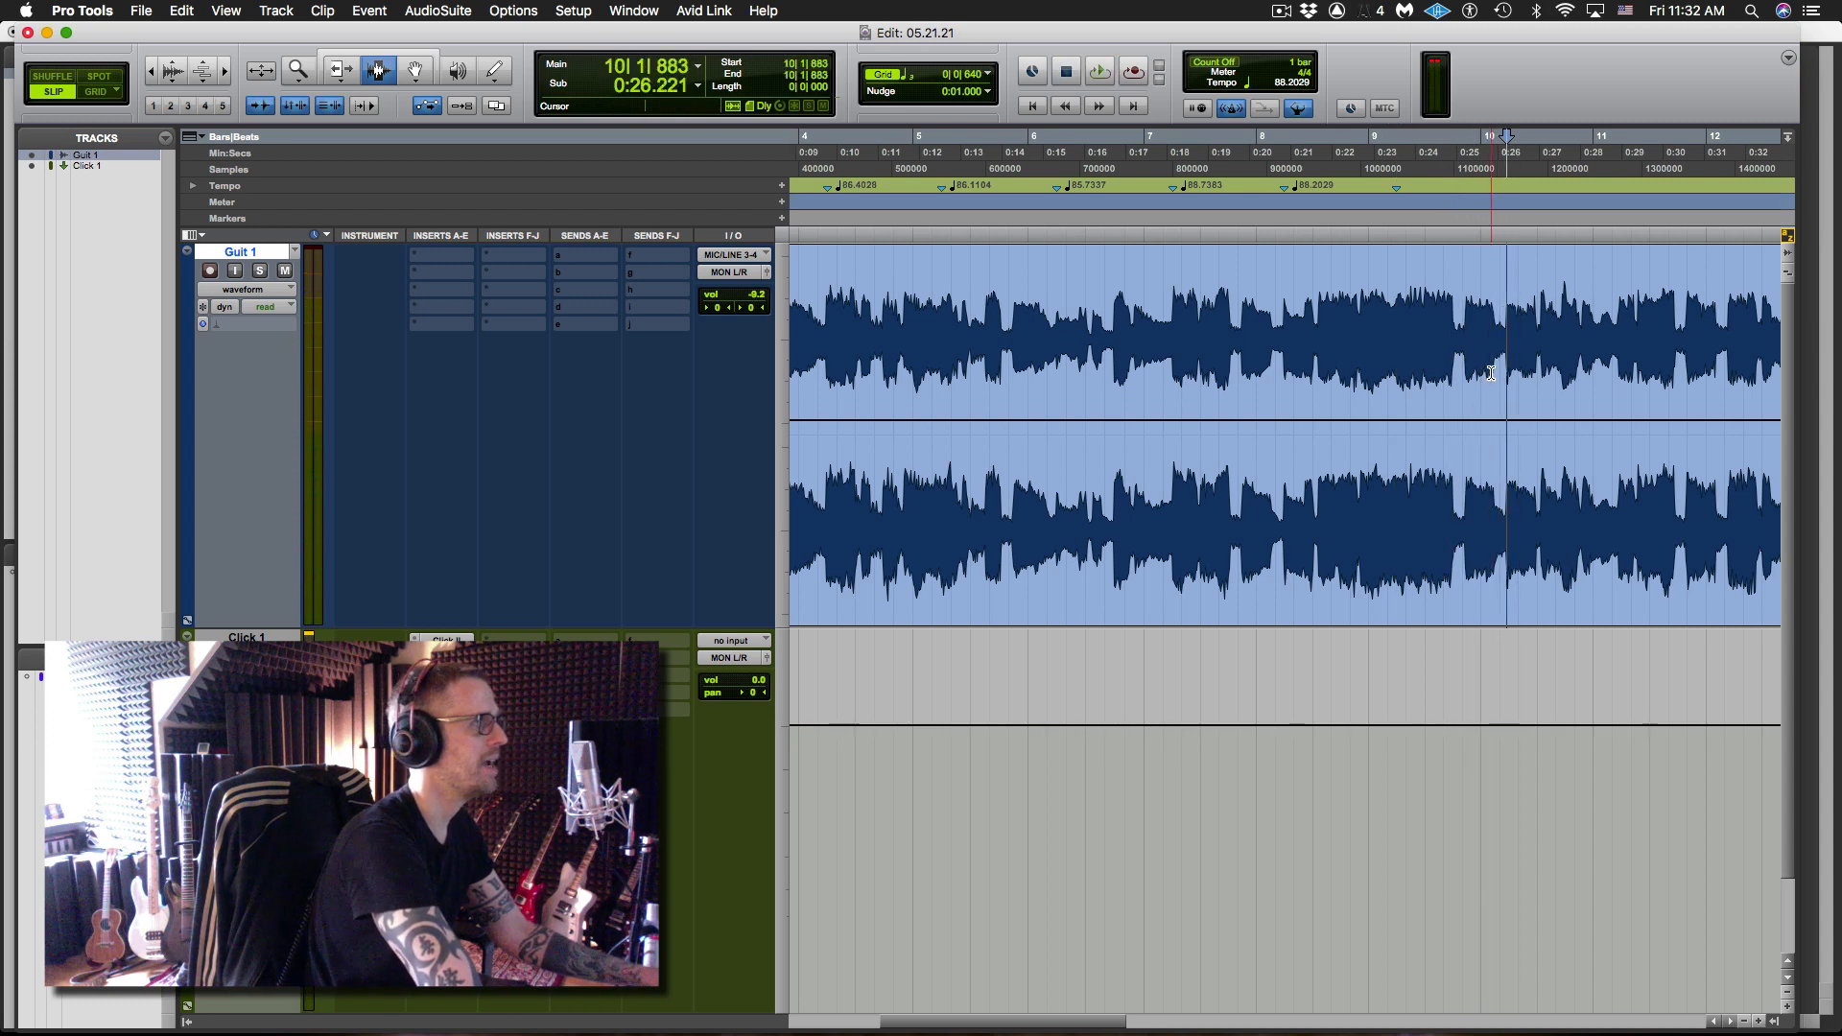
key(super+i)
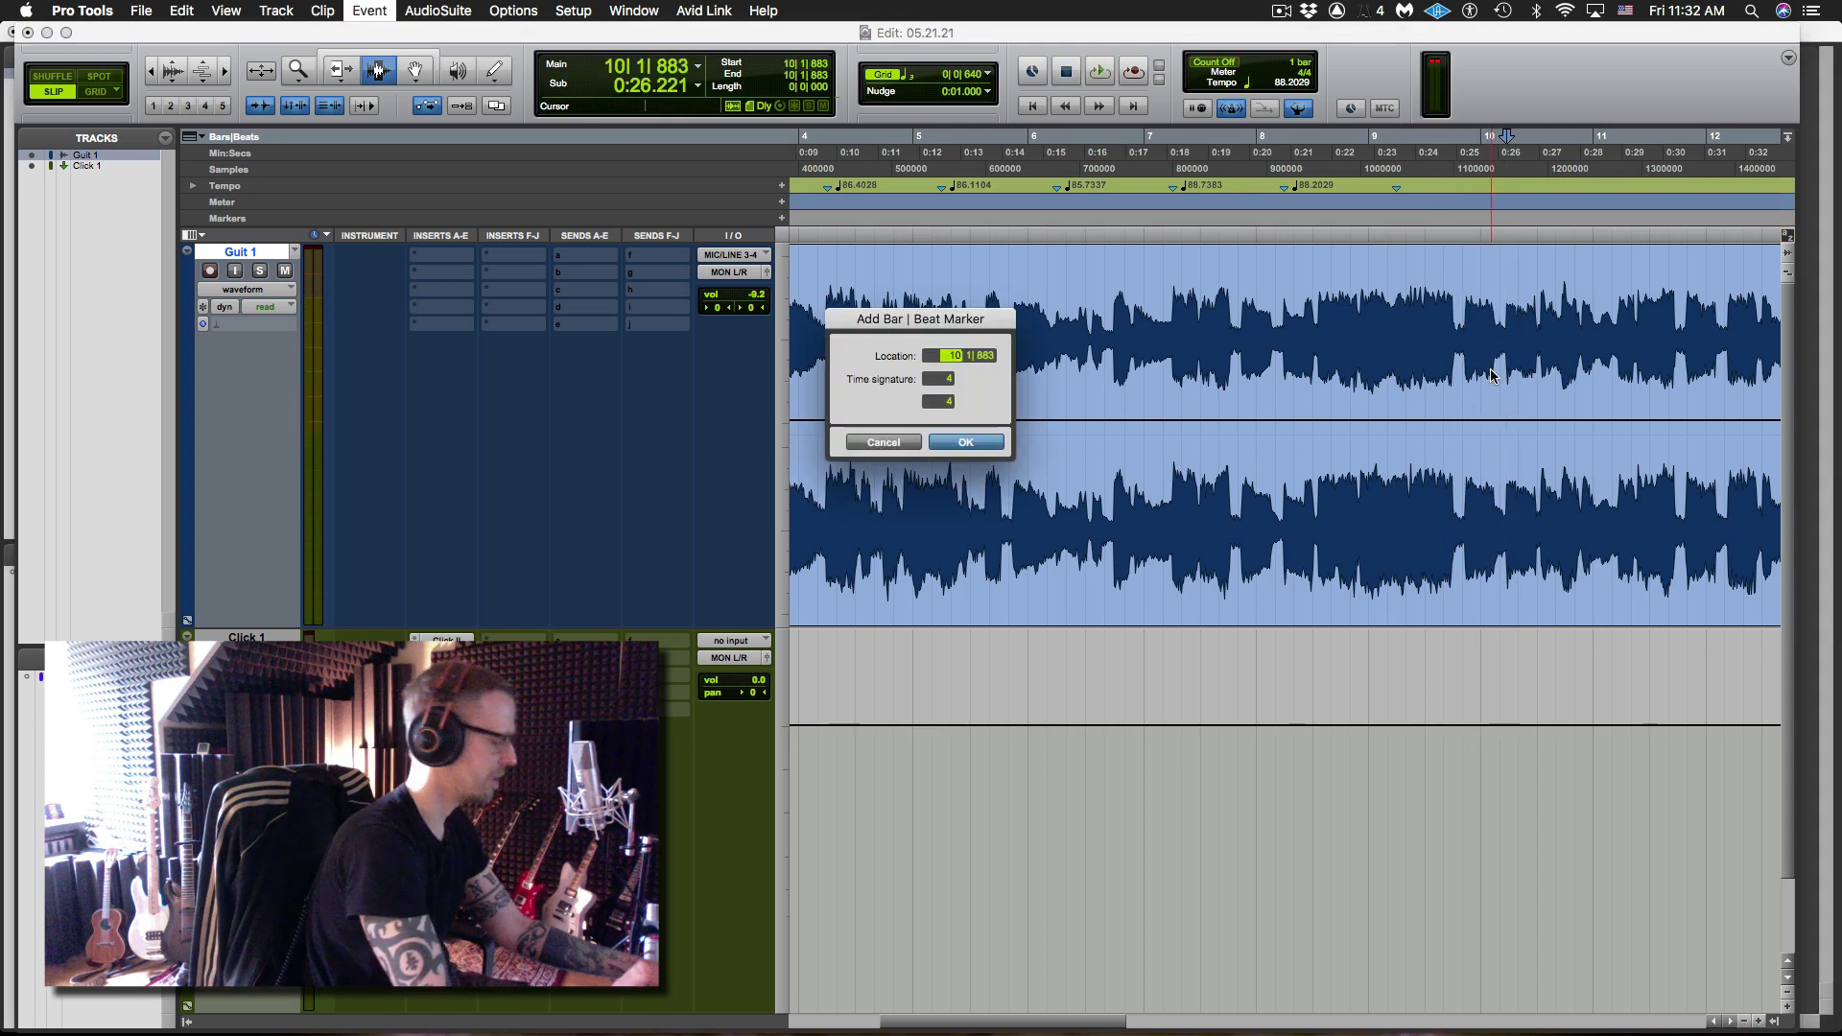
key(period)
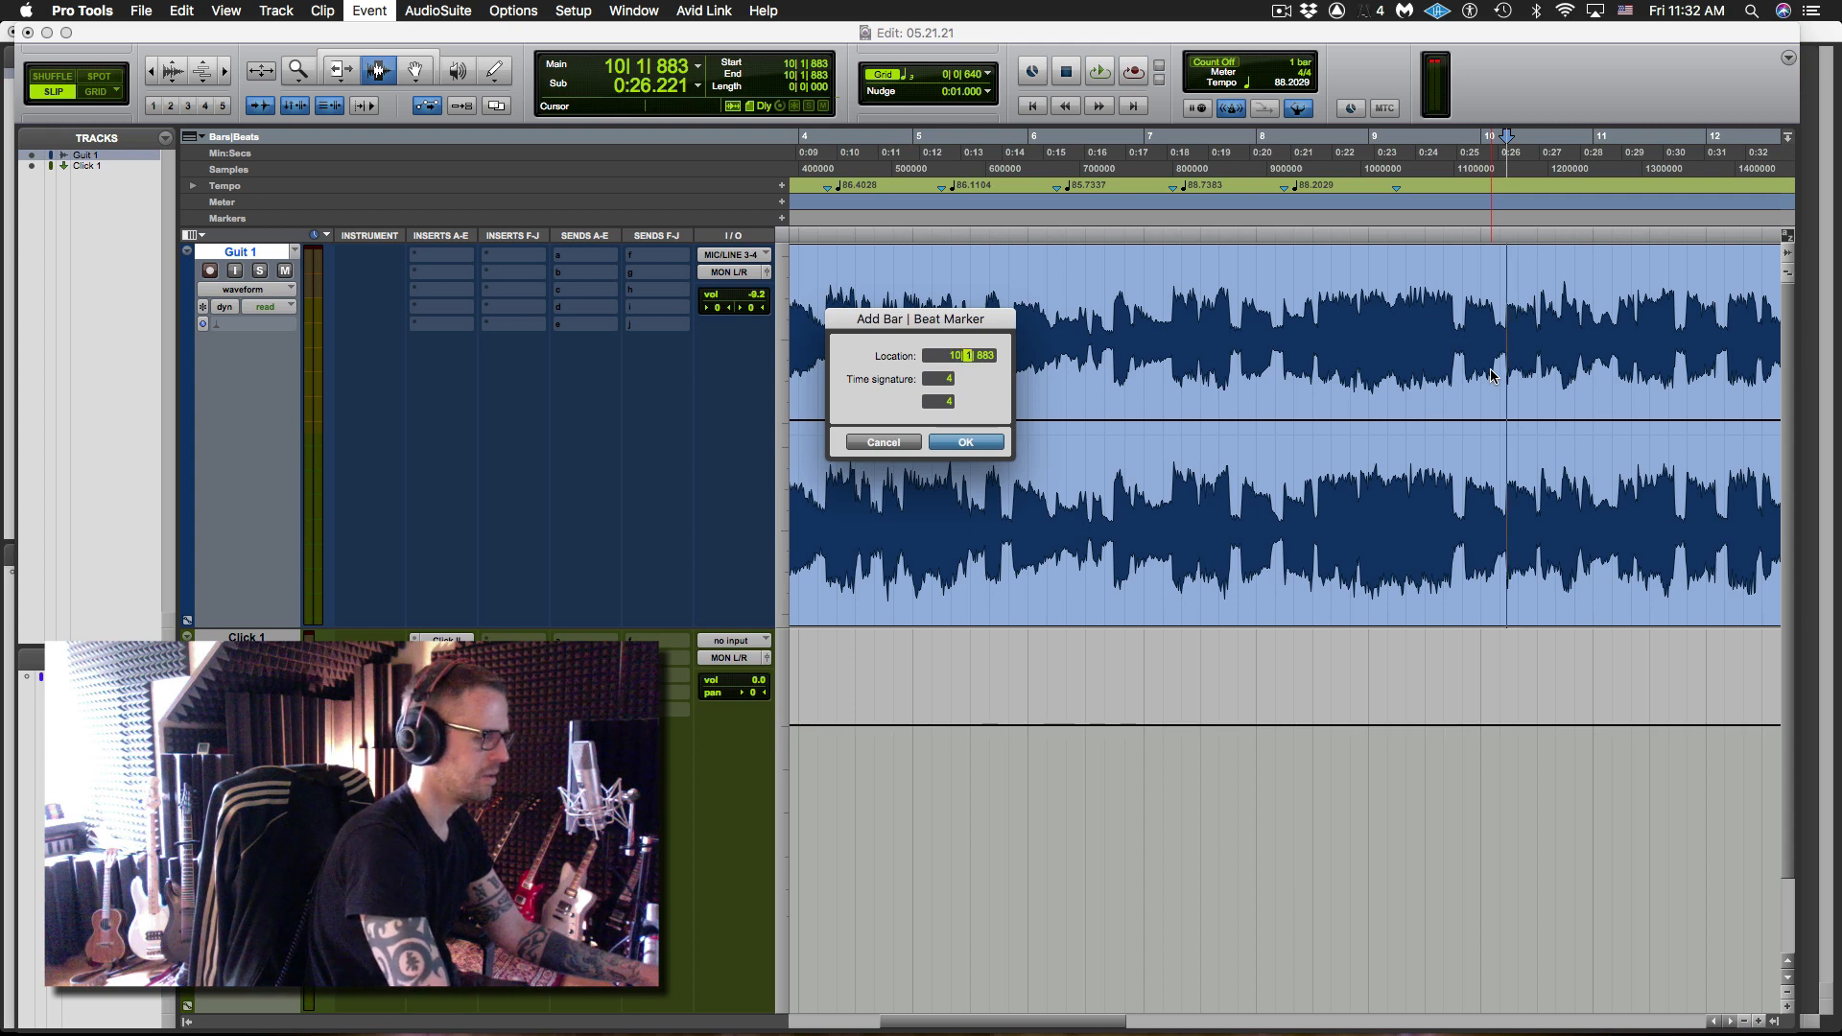
key(Return)
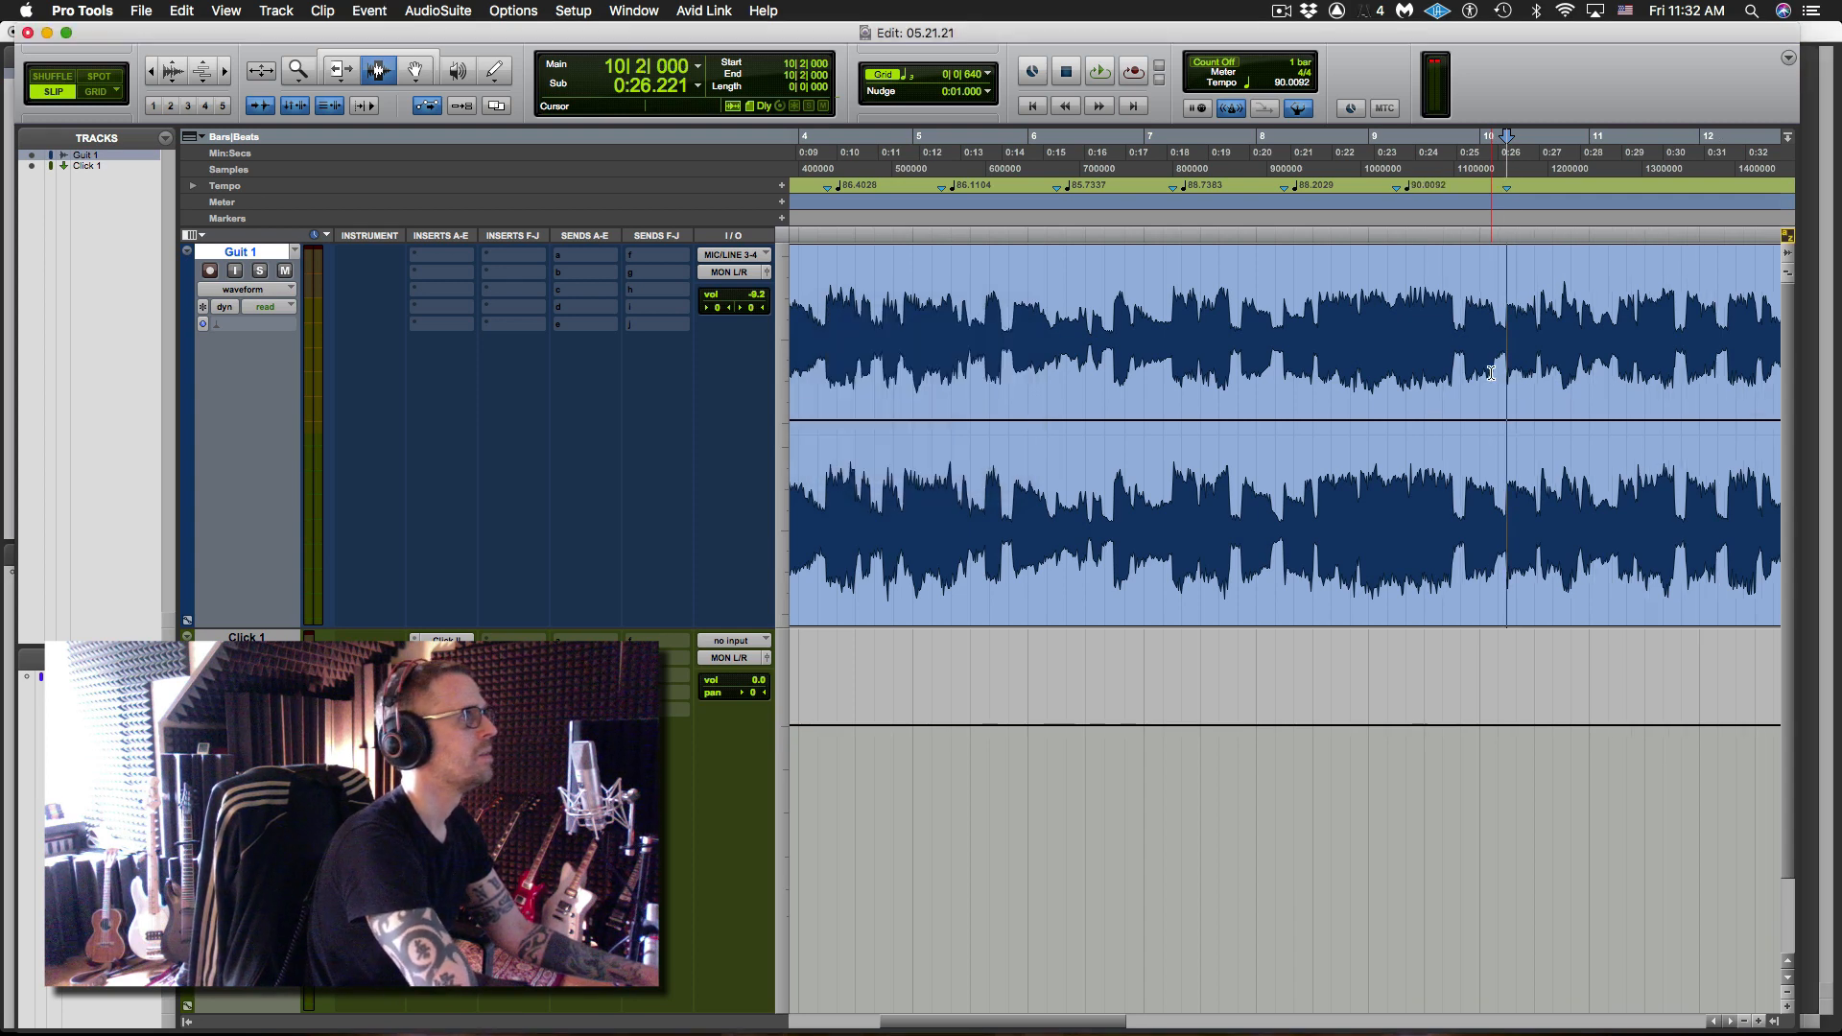
- Audition onward from beat 10|2, locate the attack at about 28.9 seconds and identify it as beat 11|2|000 in 4/4
key(space)
drag(1115, 1023, 1138, 1023)
key(space)
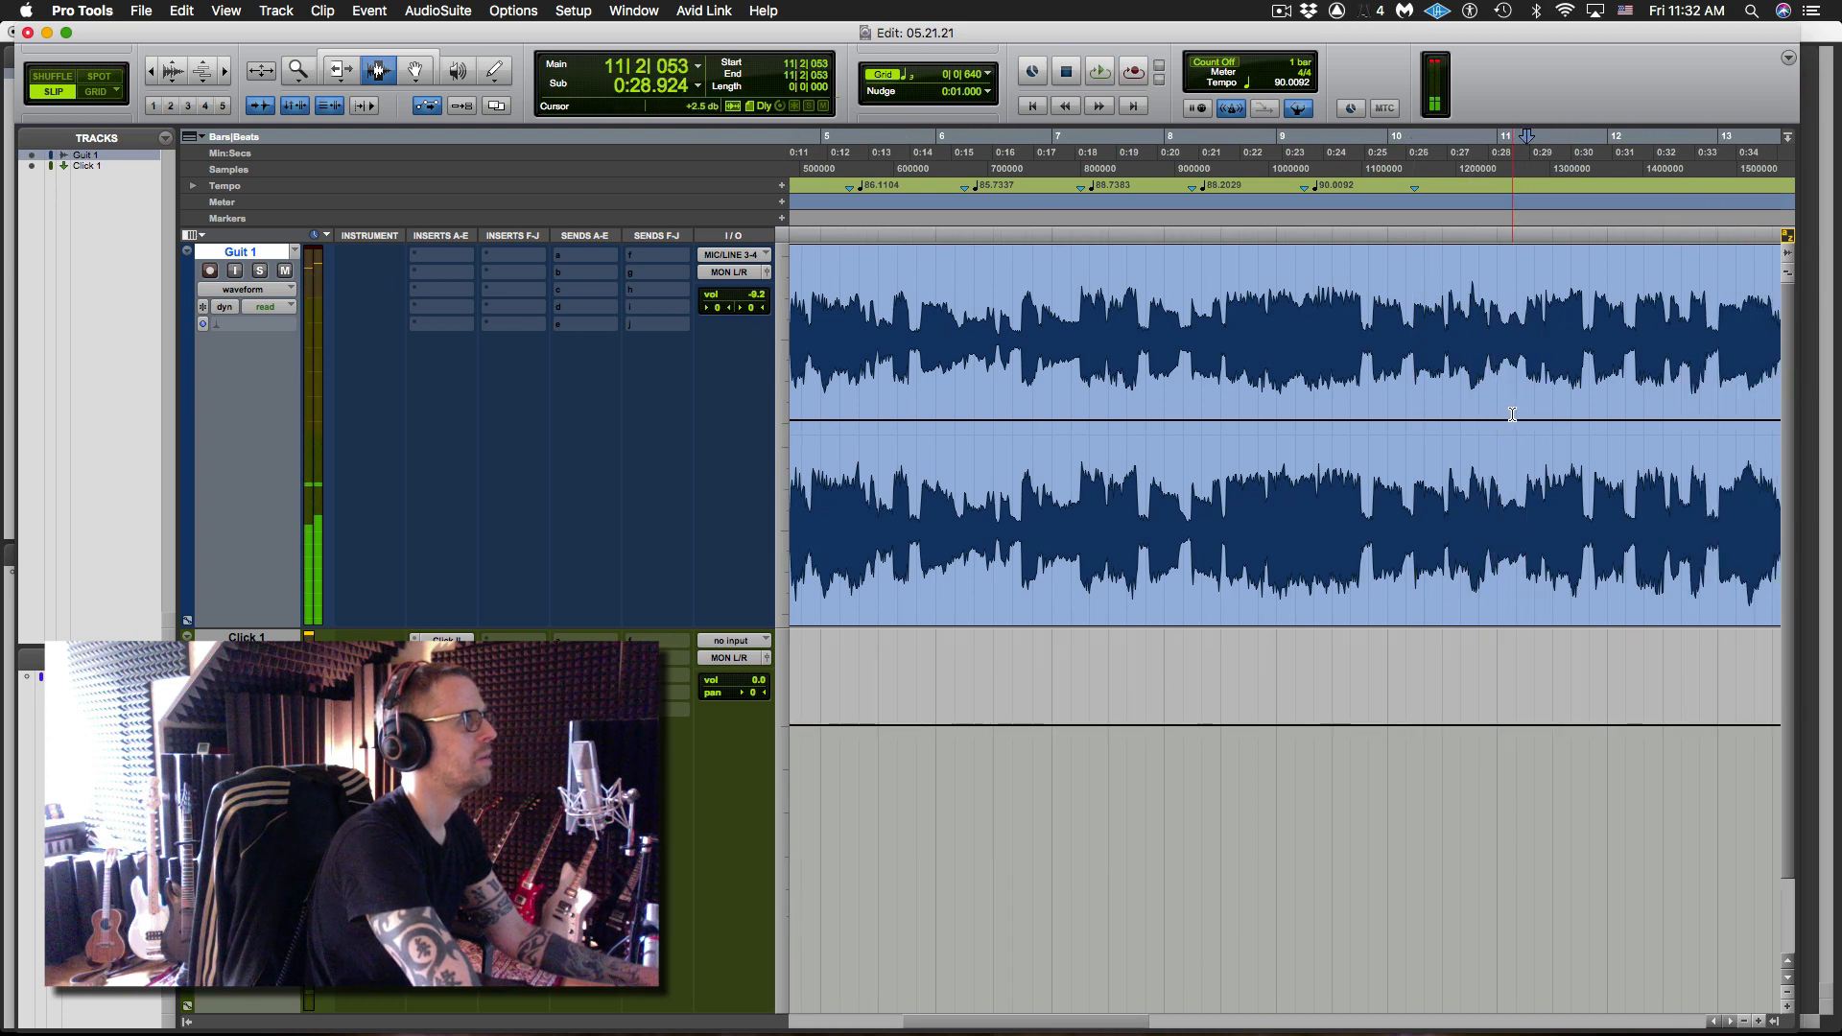
key(super+i)
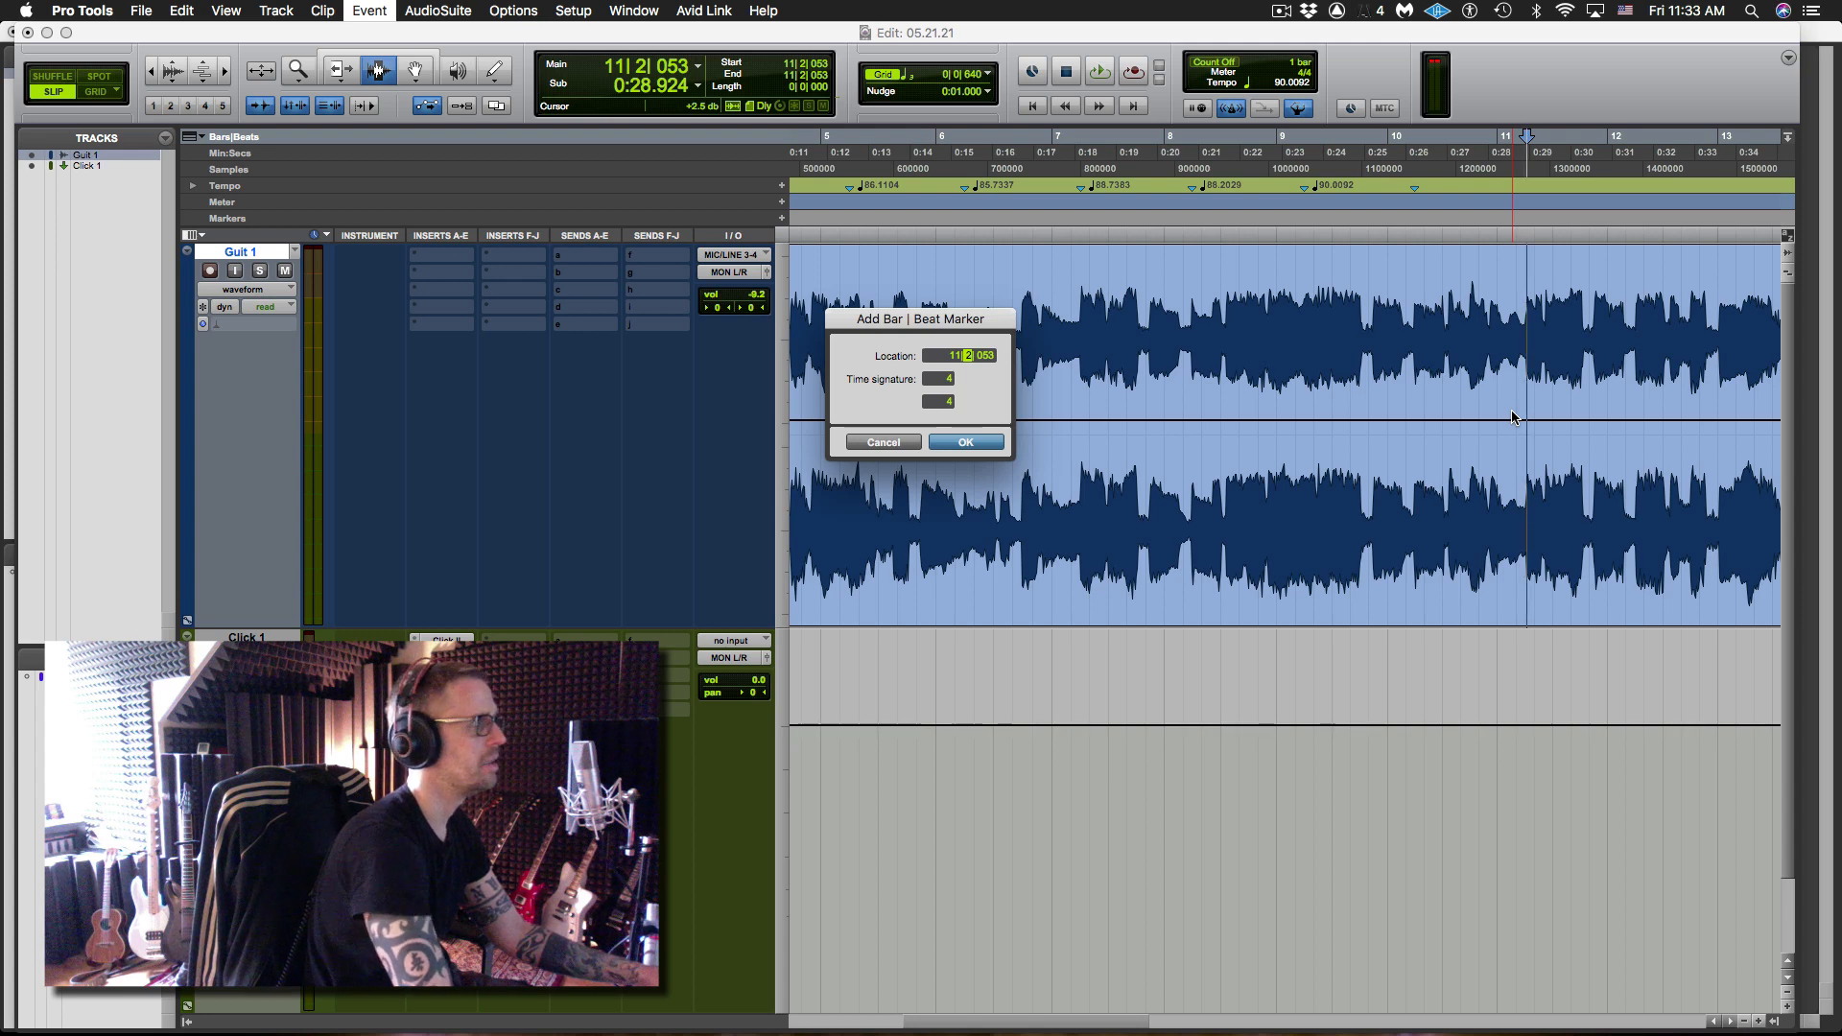
key(Return)
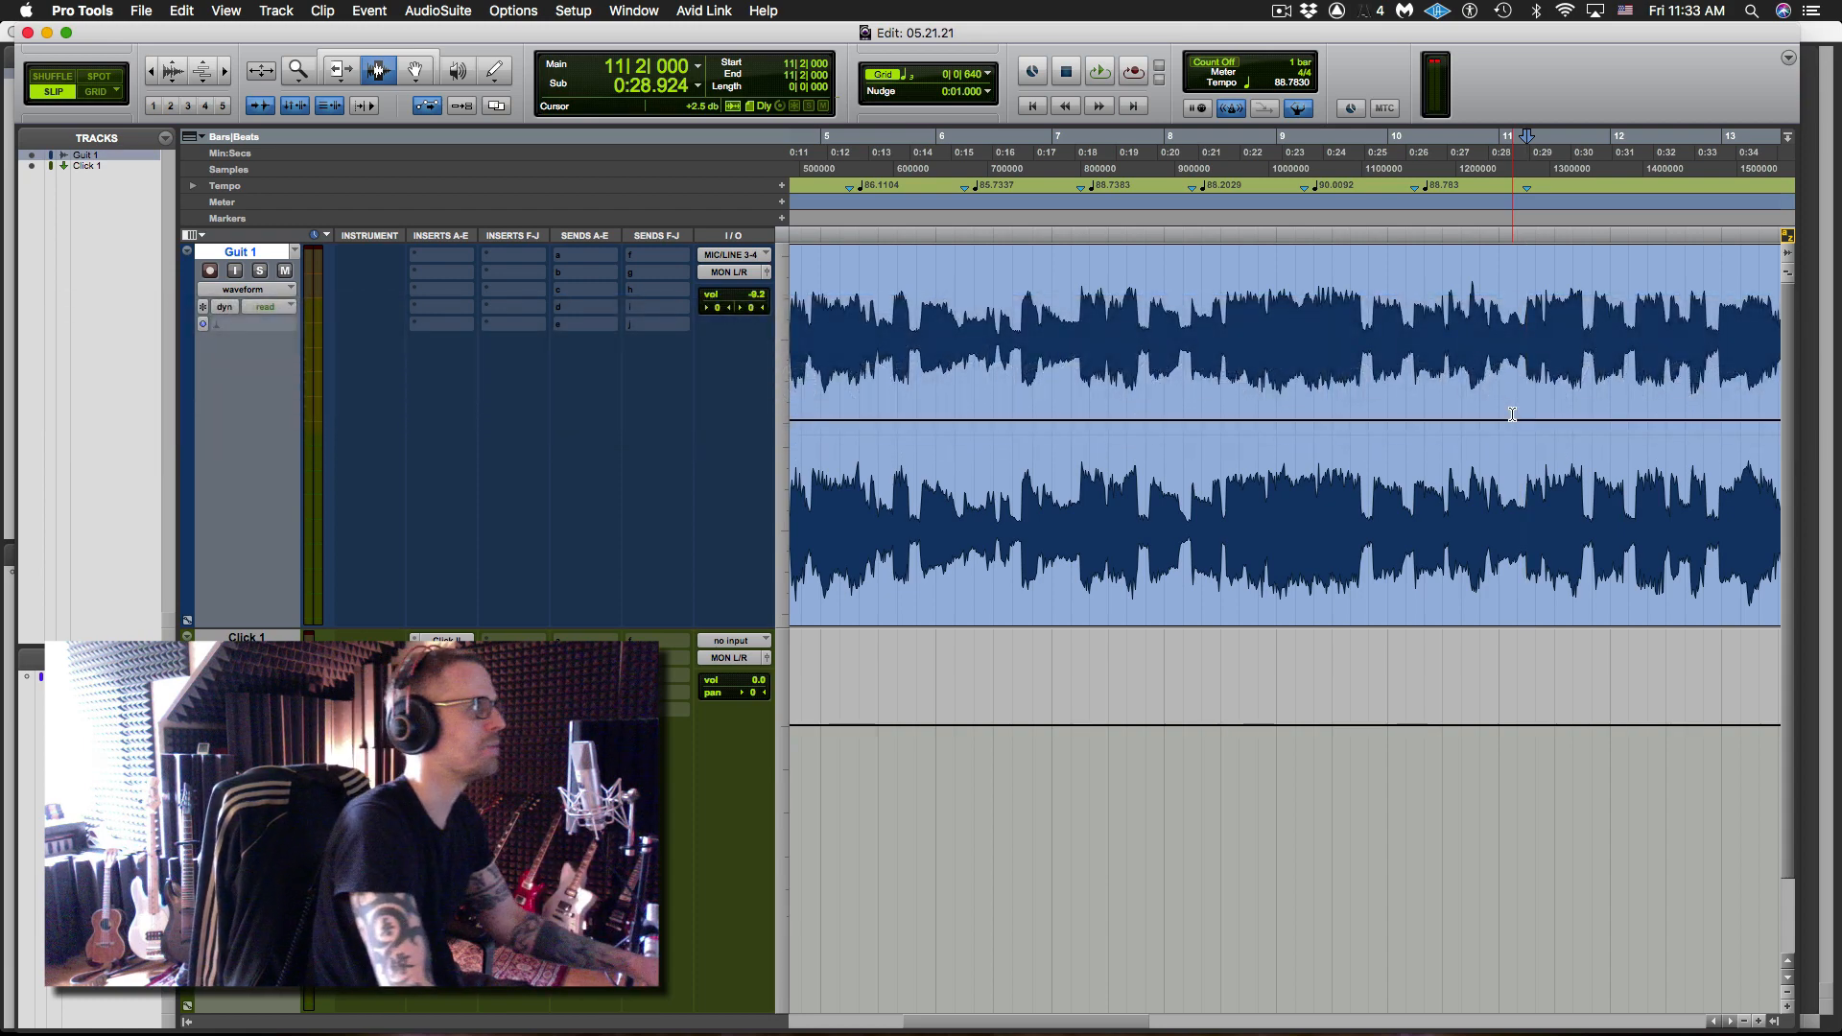
- Audition onward from beat 11|2, locate the attack at about 31.6 seconds and identify it as beat 12|2|000 in 4/4
key(space)
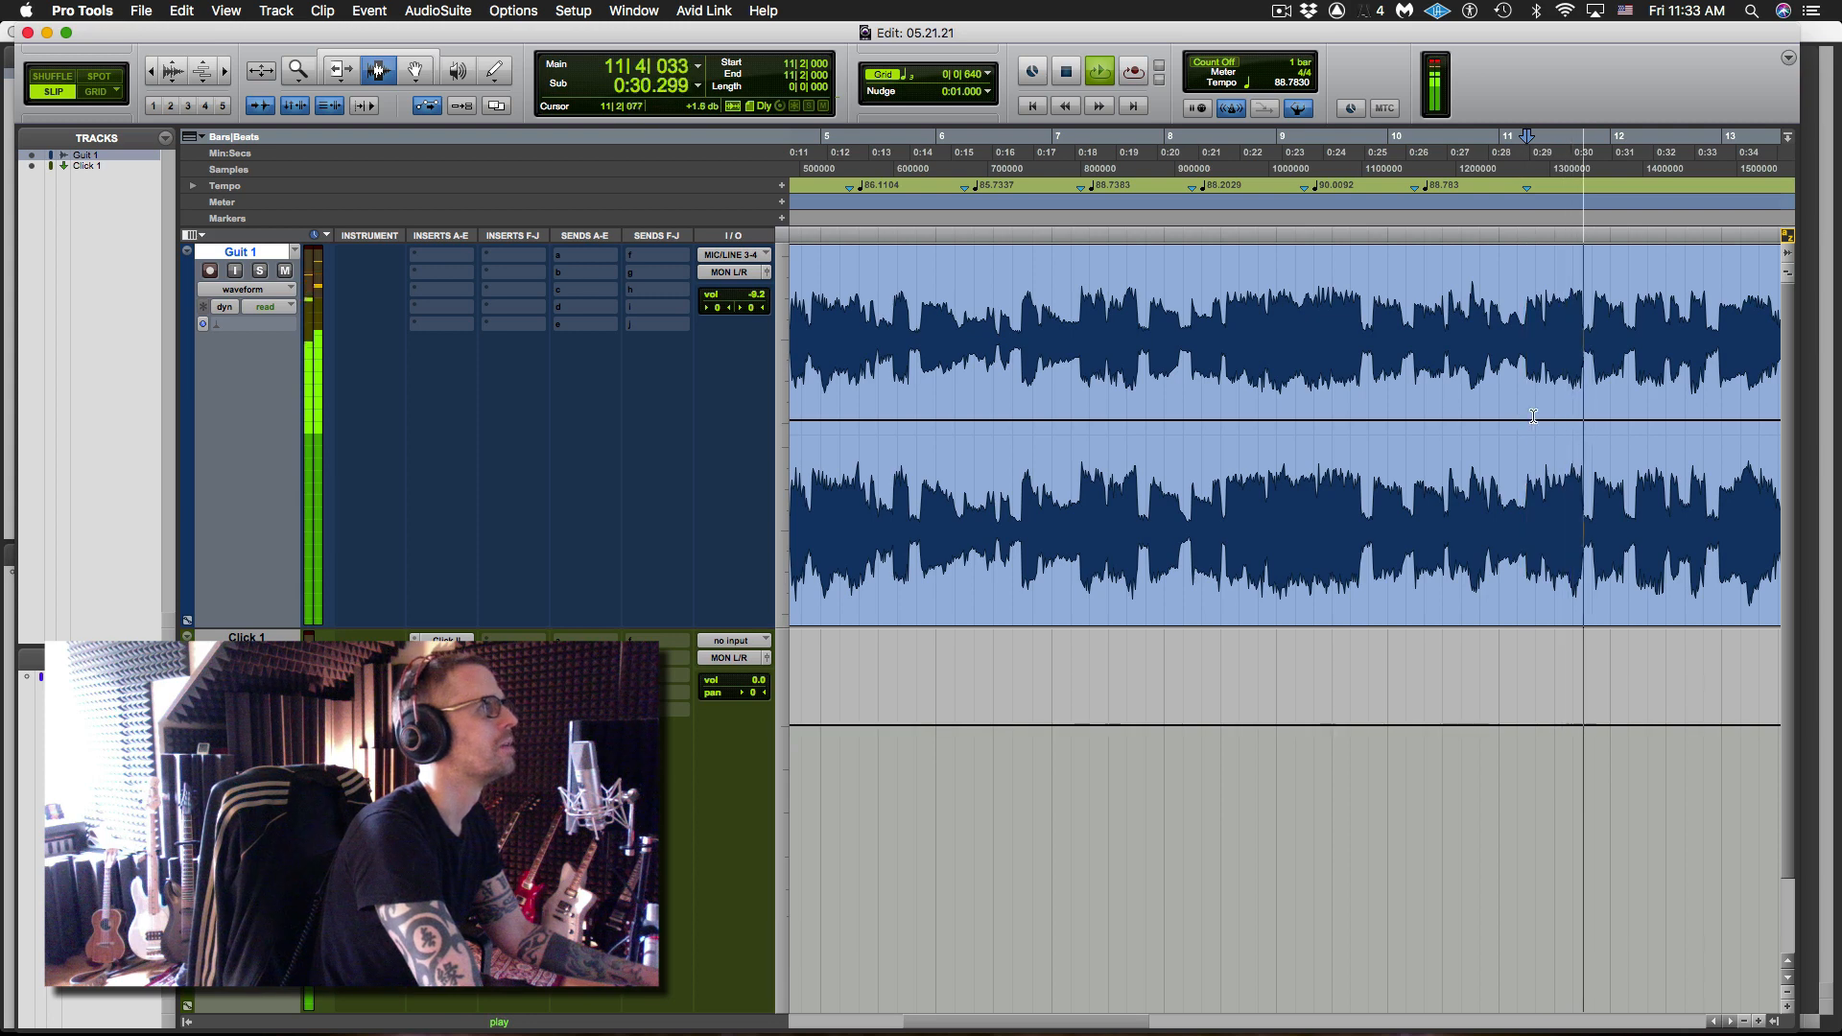
key(space)
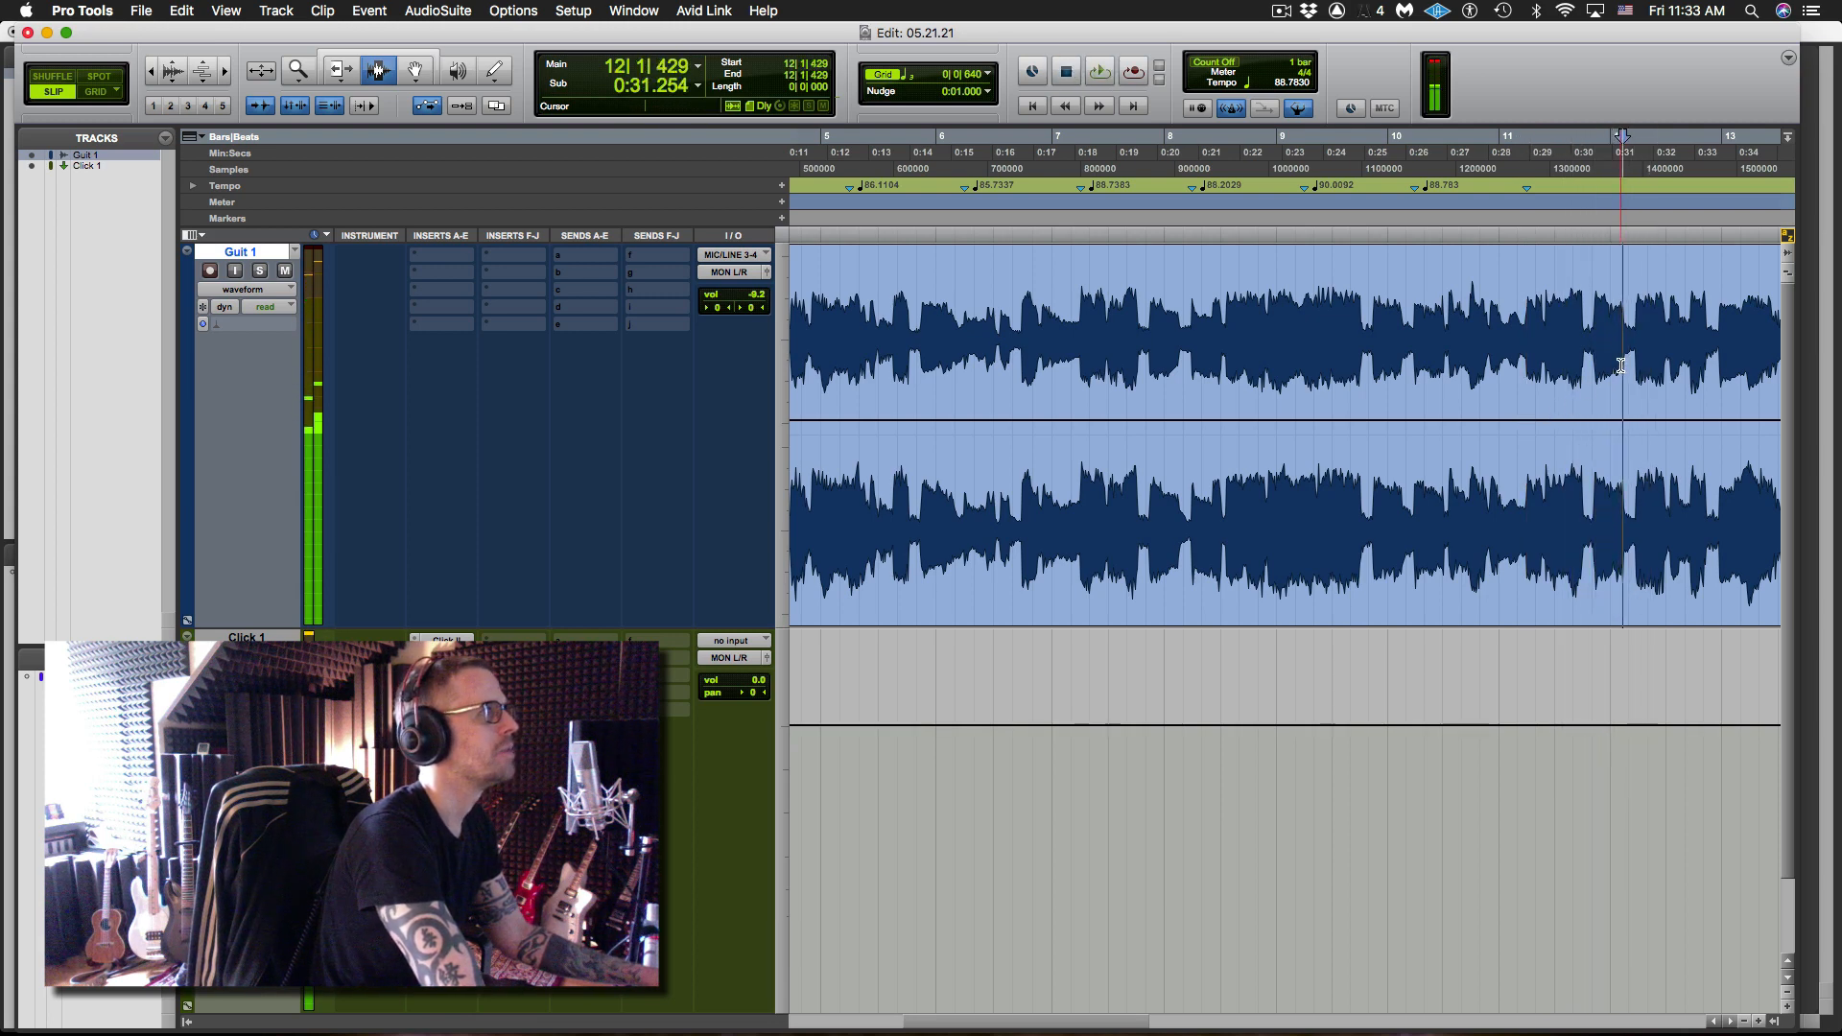
key(super+i)
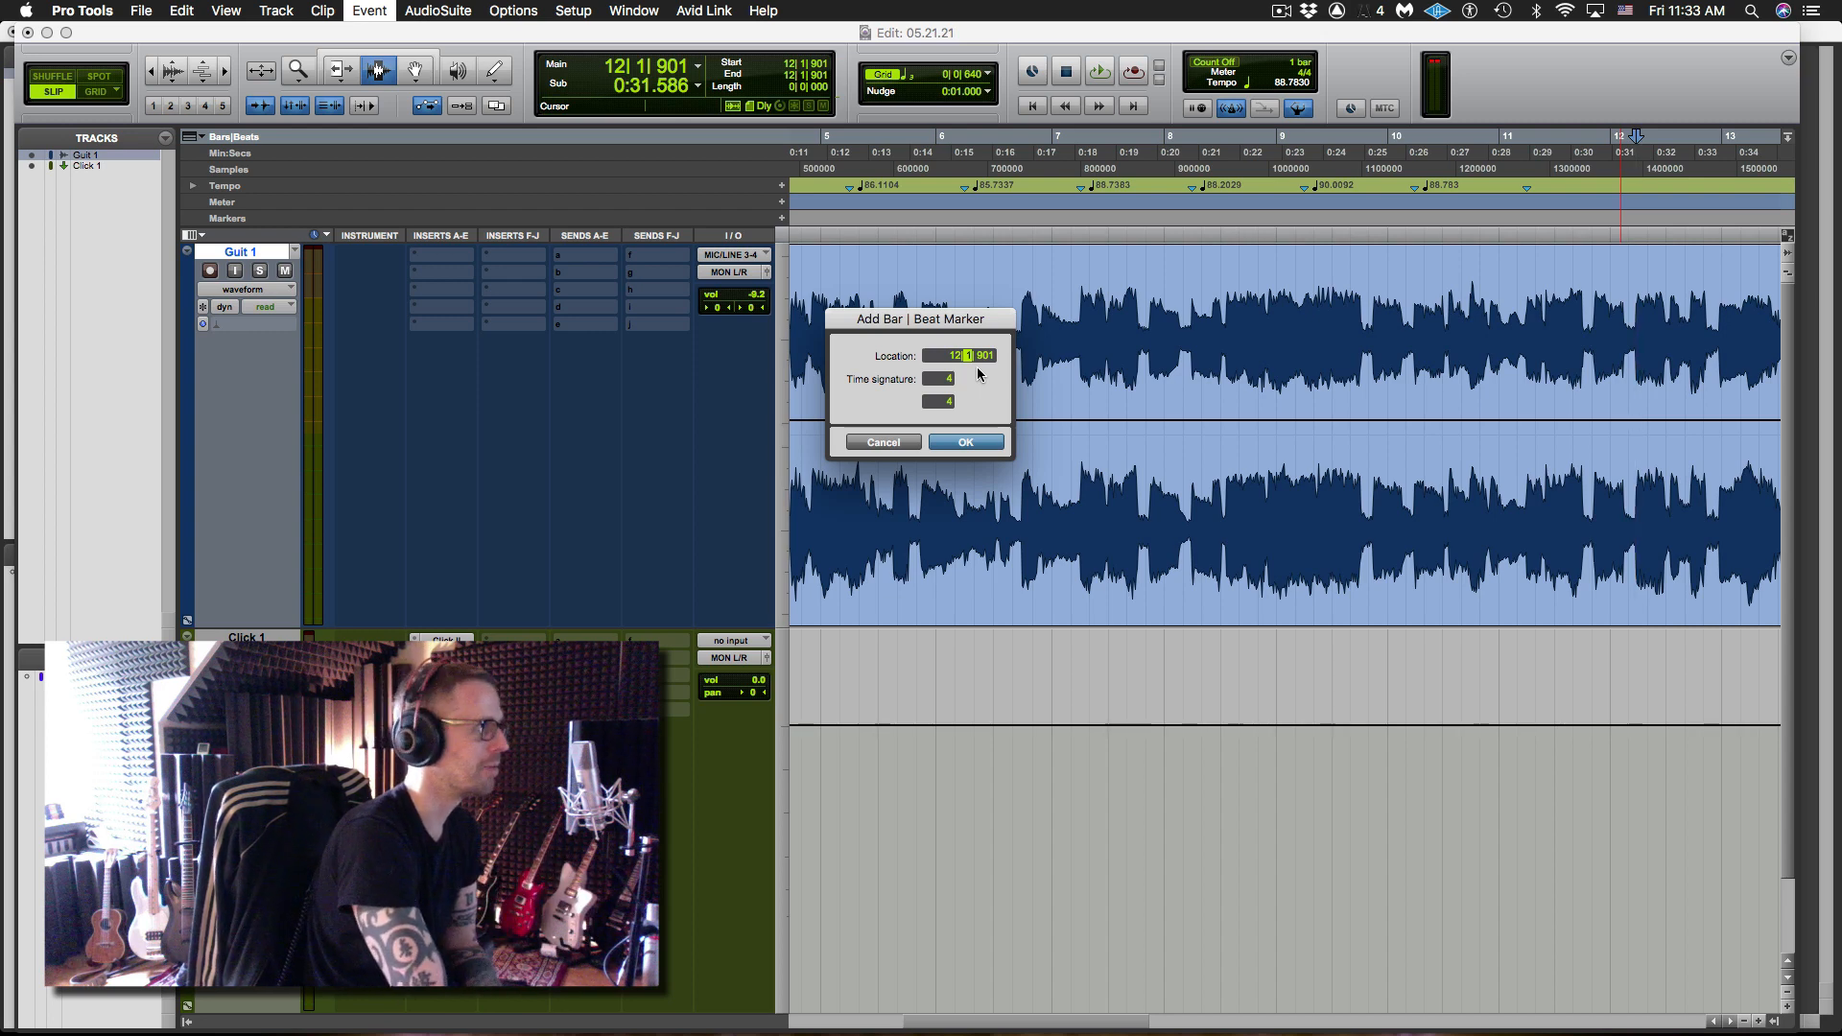
text(2)
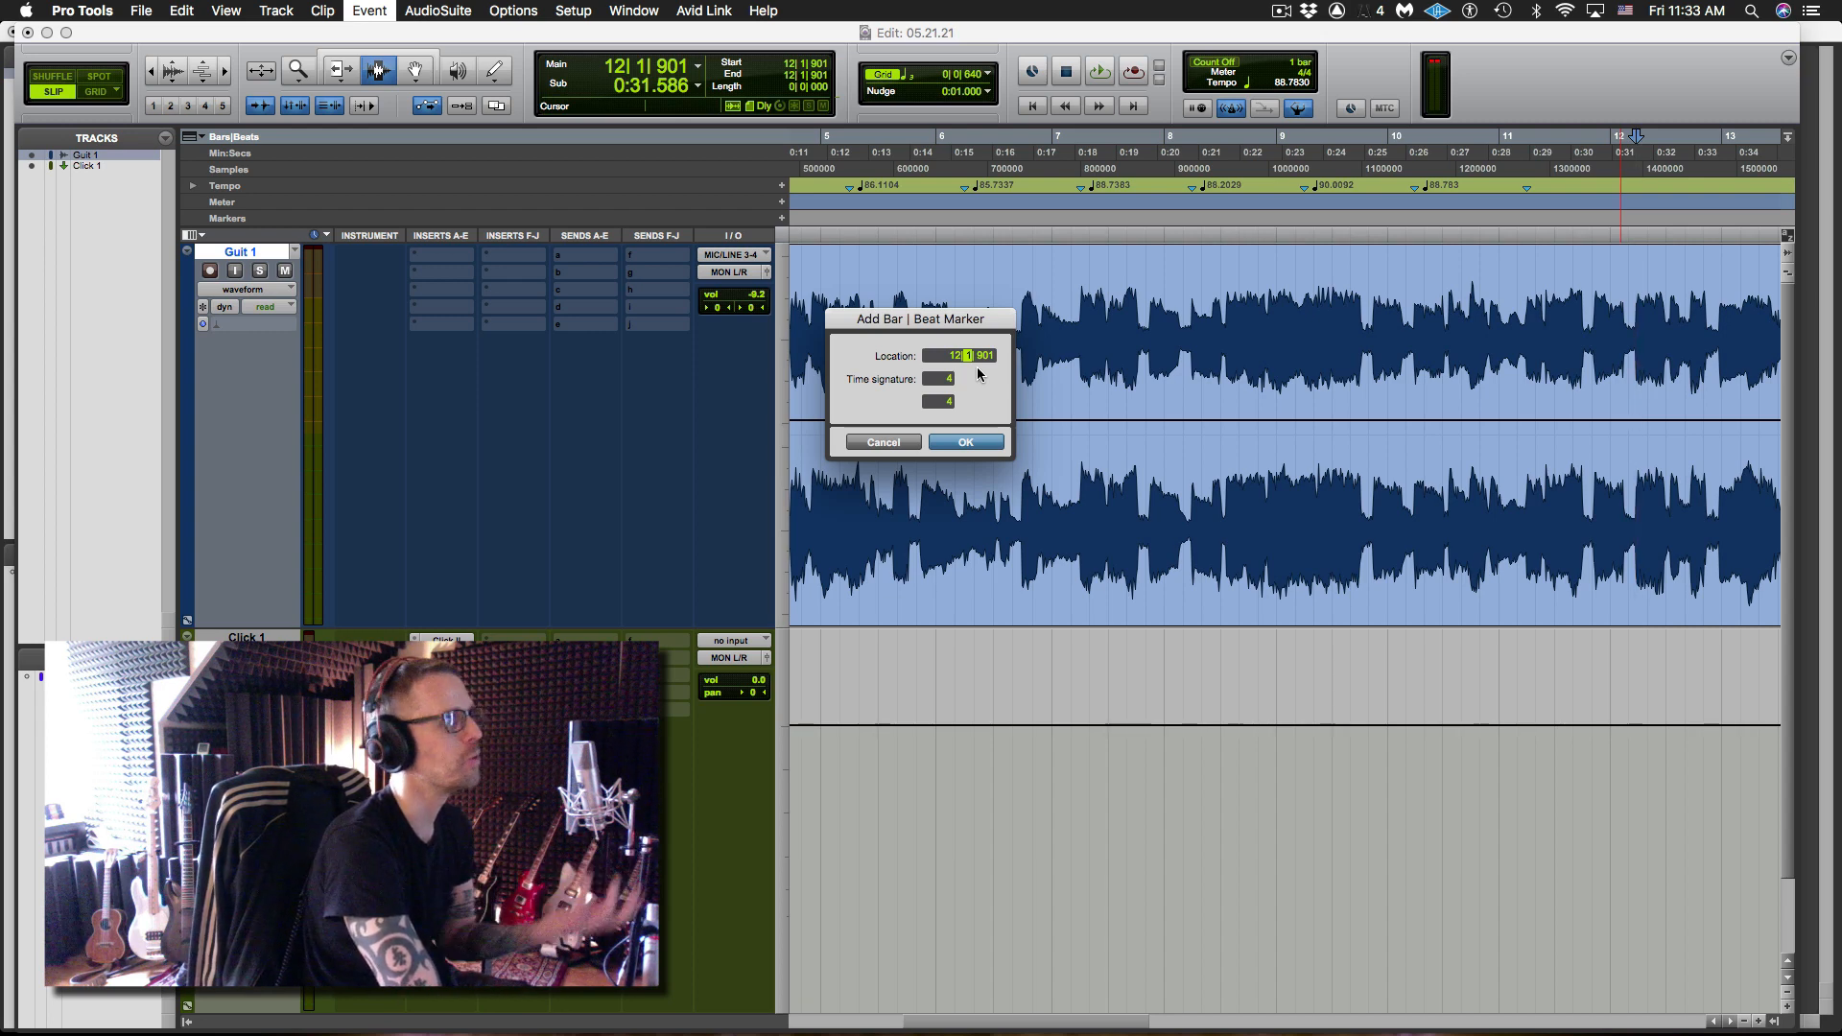
key(Return)
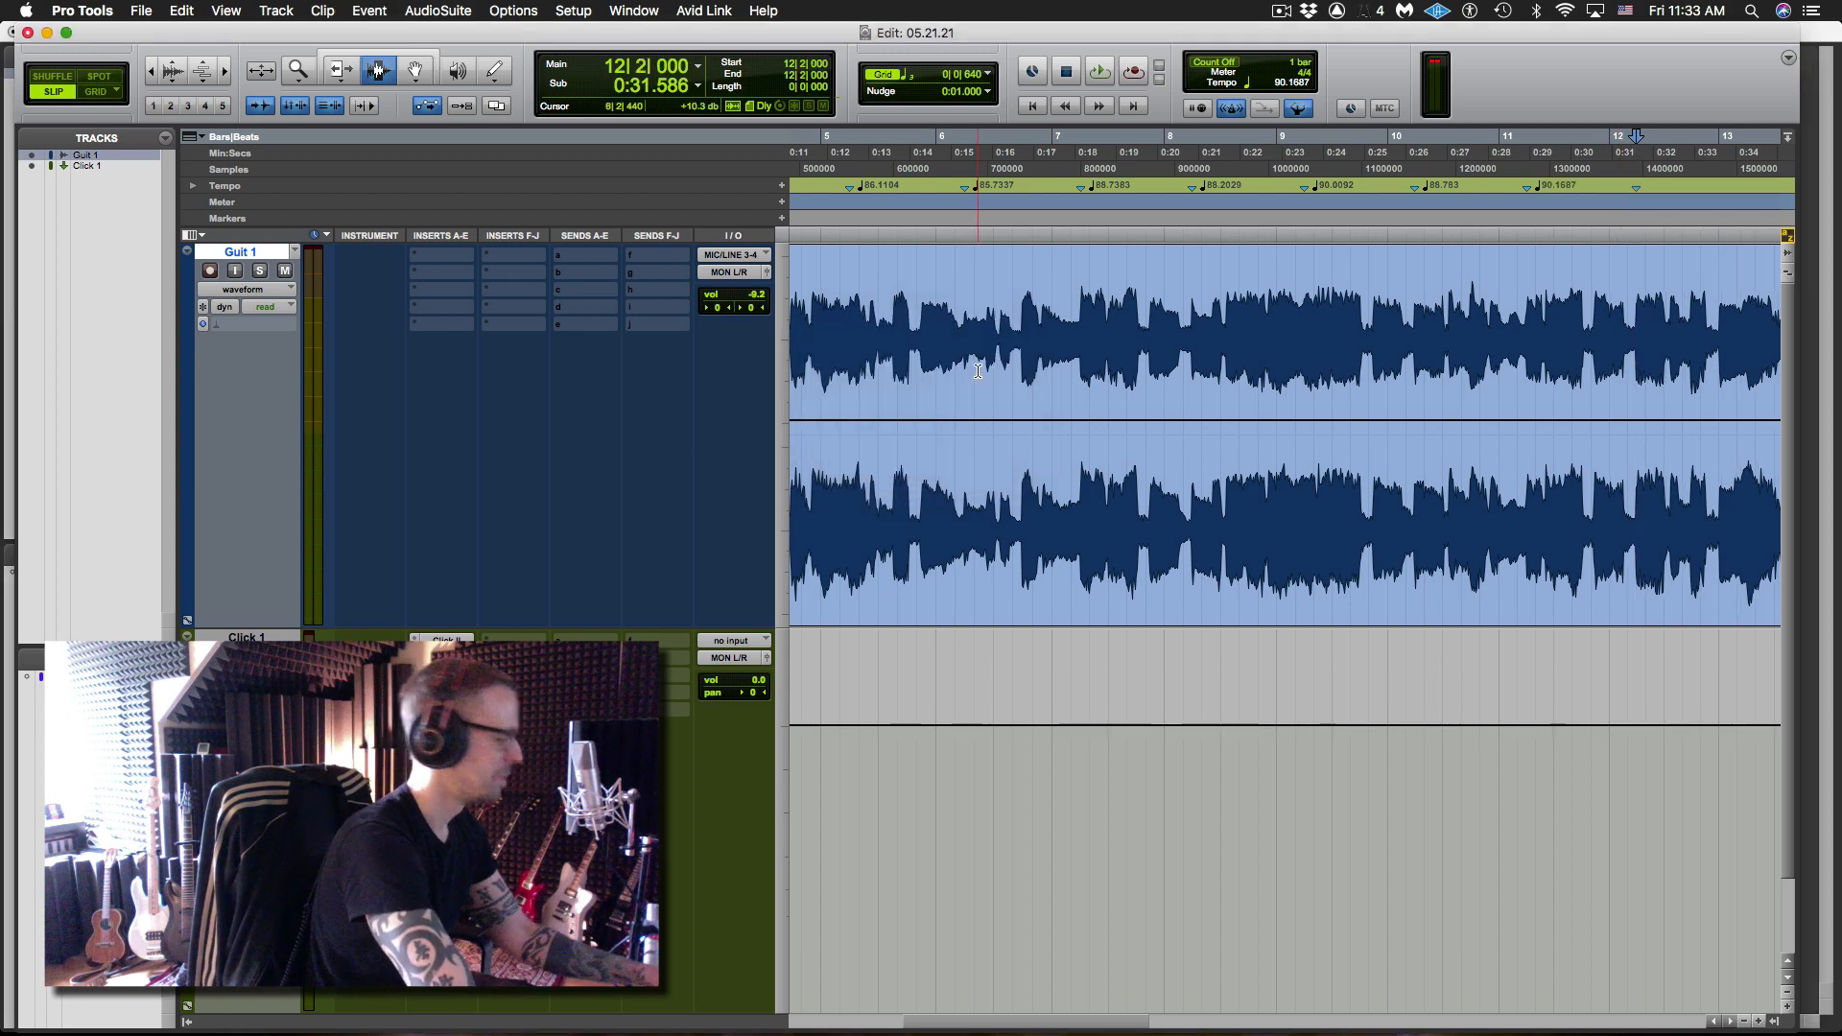
- Place the edit cursor just before beat 12|2 and frame roughly bars 6 to 18 of the timeline around it
key(e)
key(e)
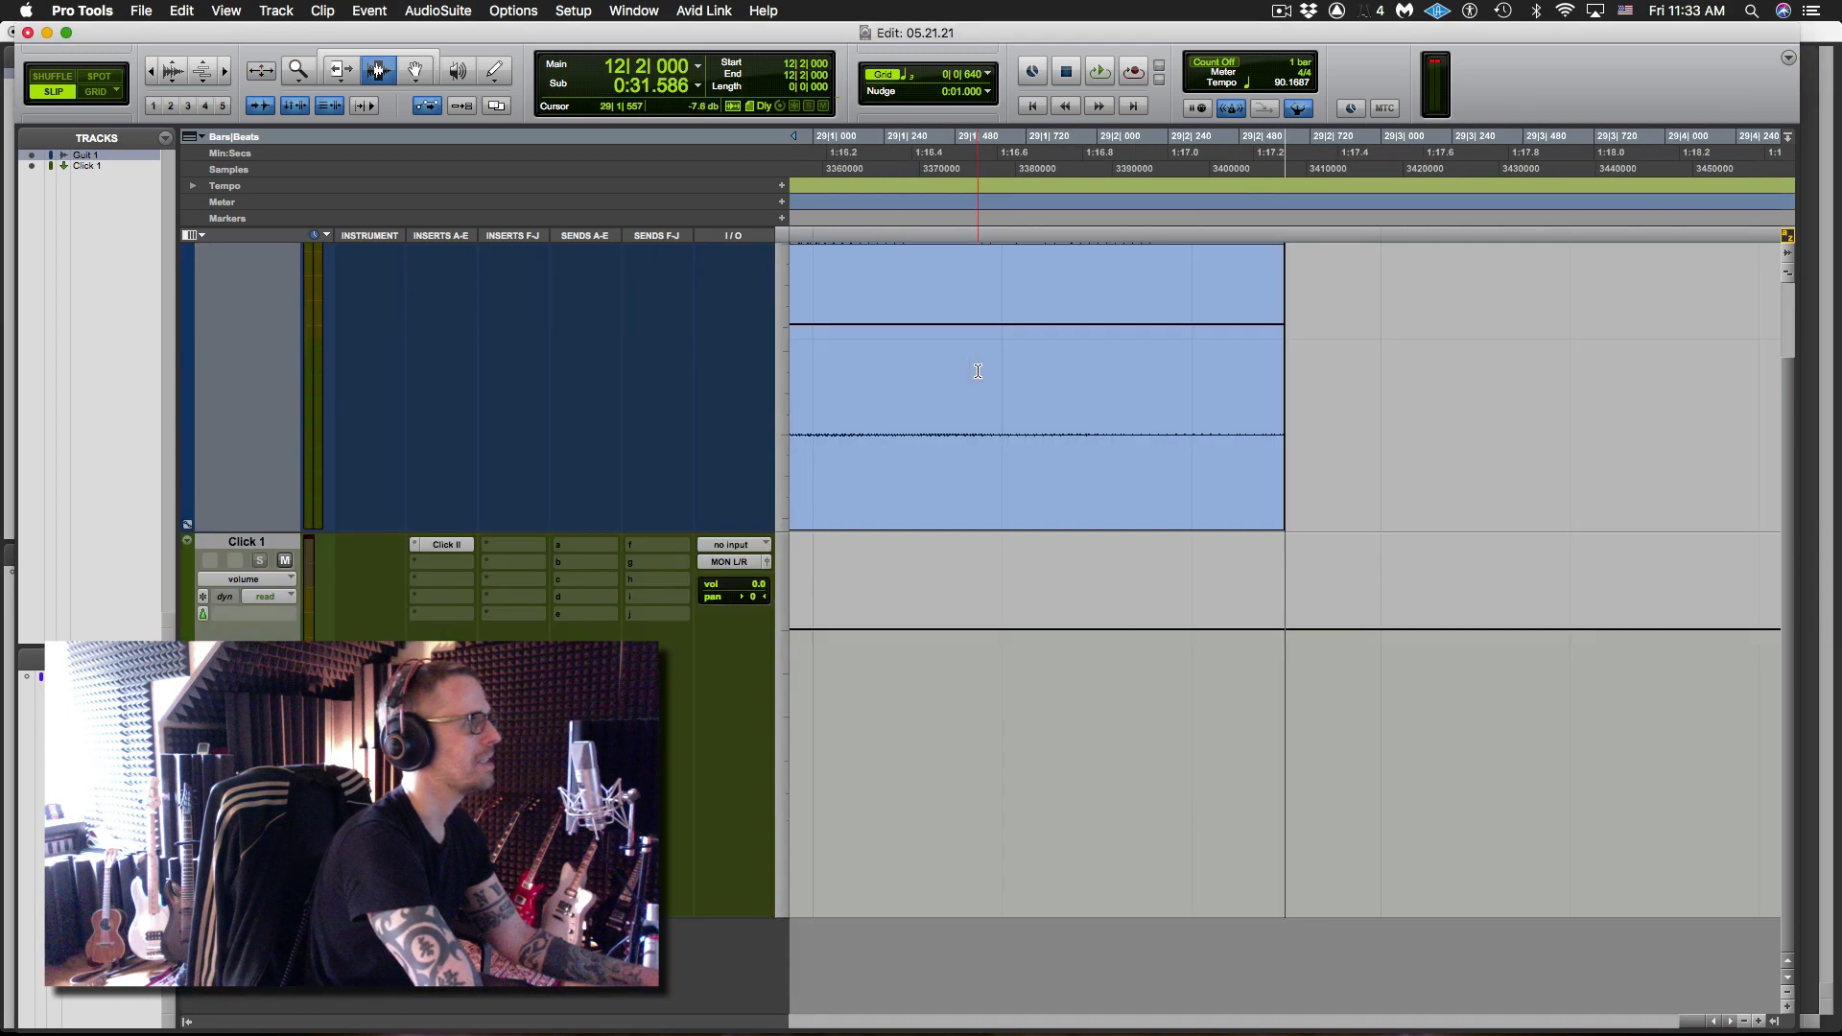
key(r)
key(r)
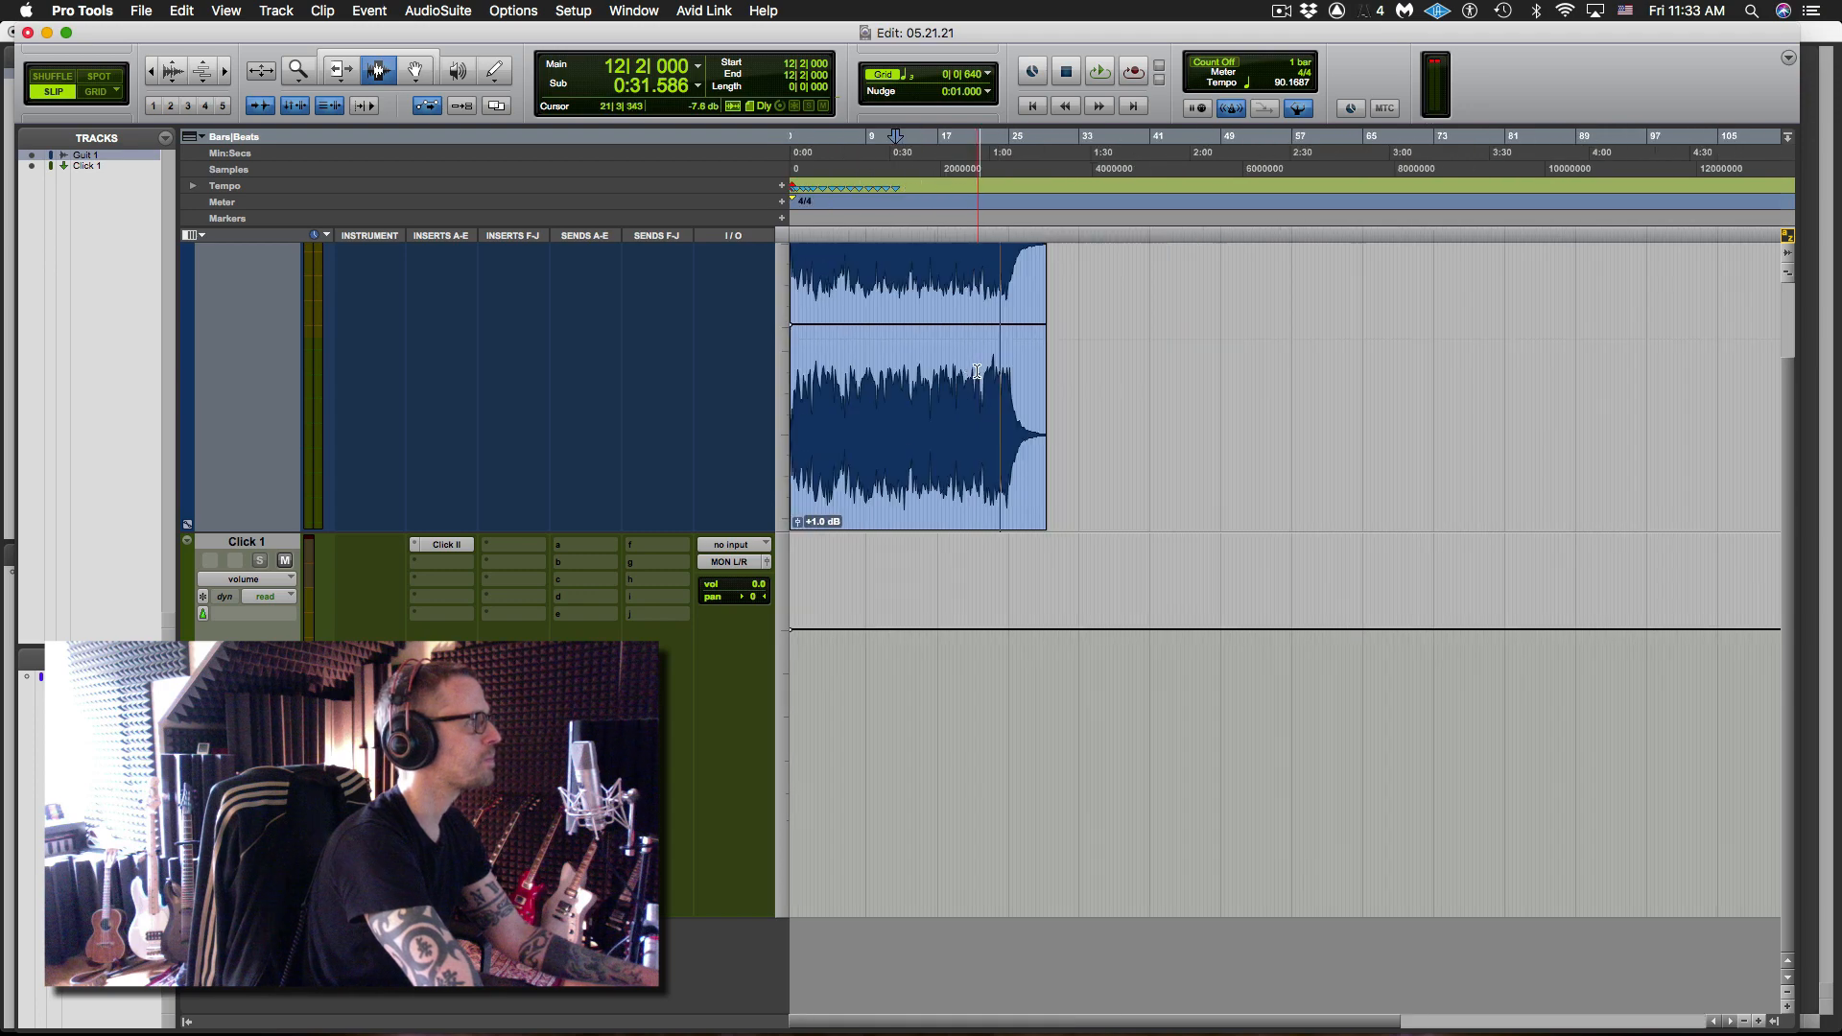
click(877, 292)
click(894, 284)
key(t)
key(t)
key(t)
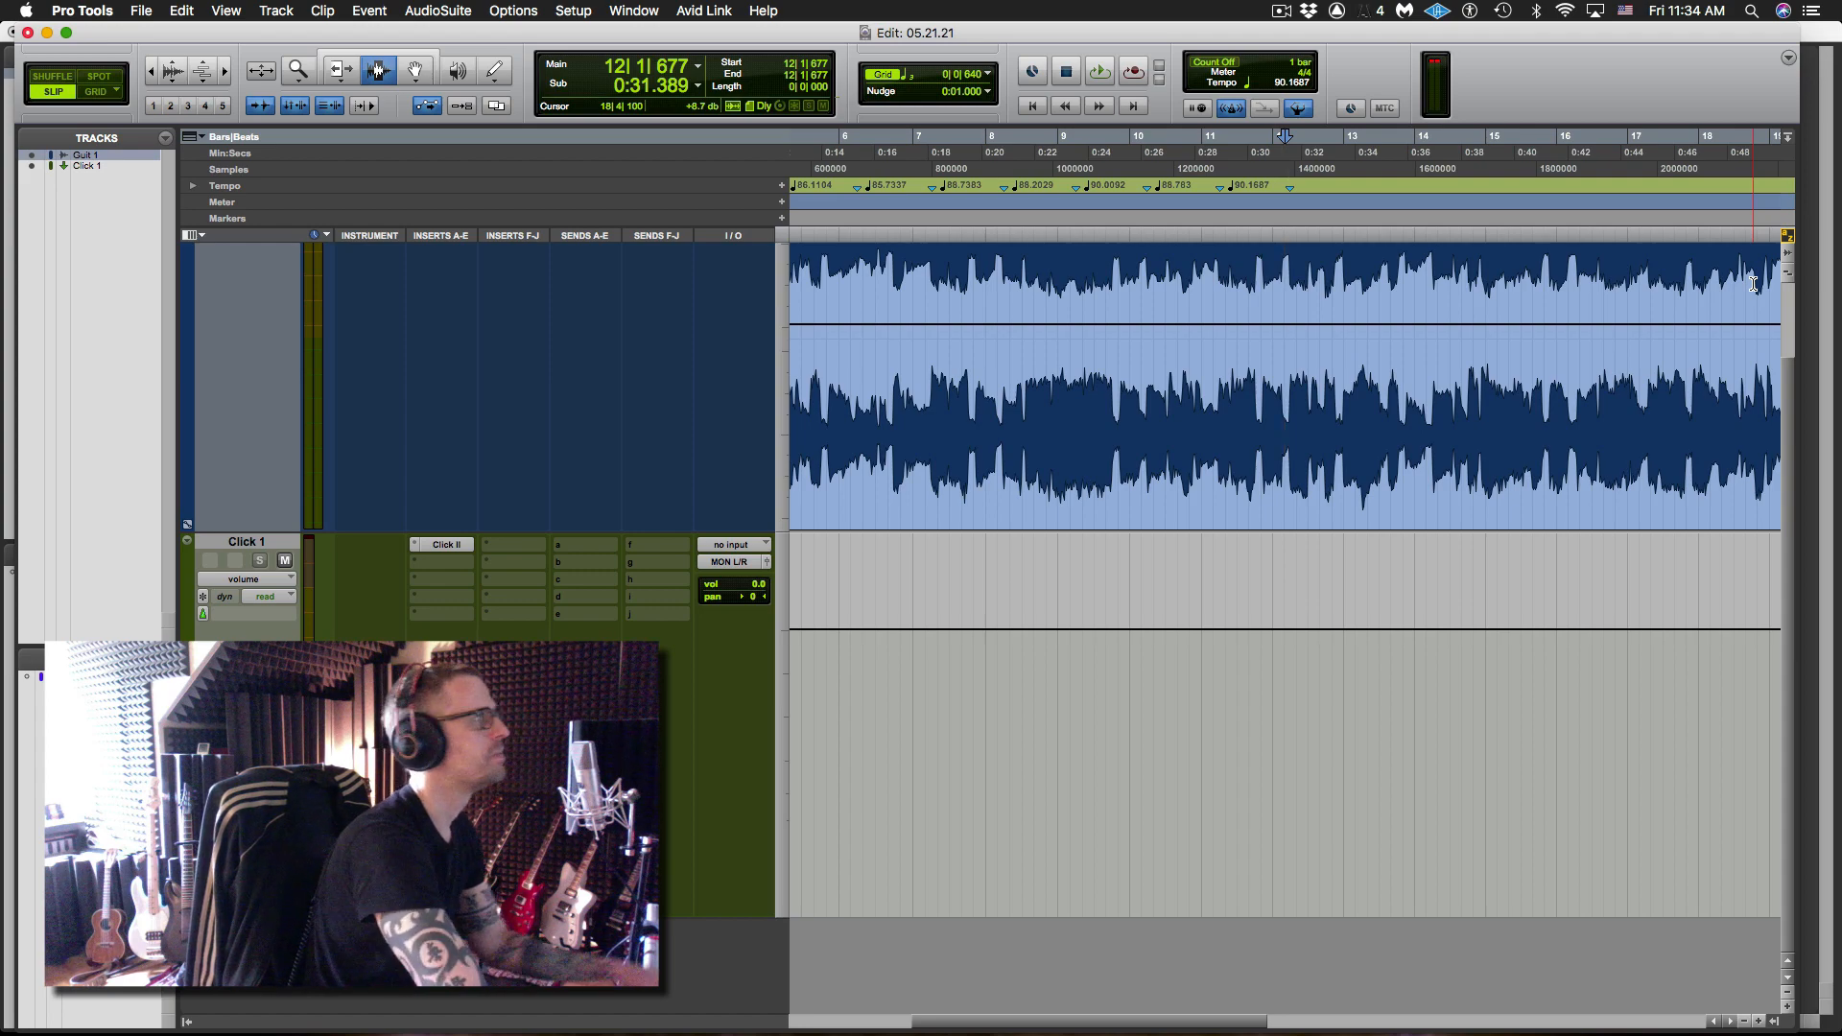
- Audition the guitar from just before beat 12|2 and save the session
key(space)
scroll(1533, 434, up, 3)
key(space)
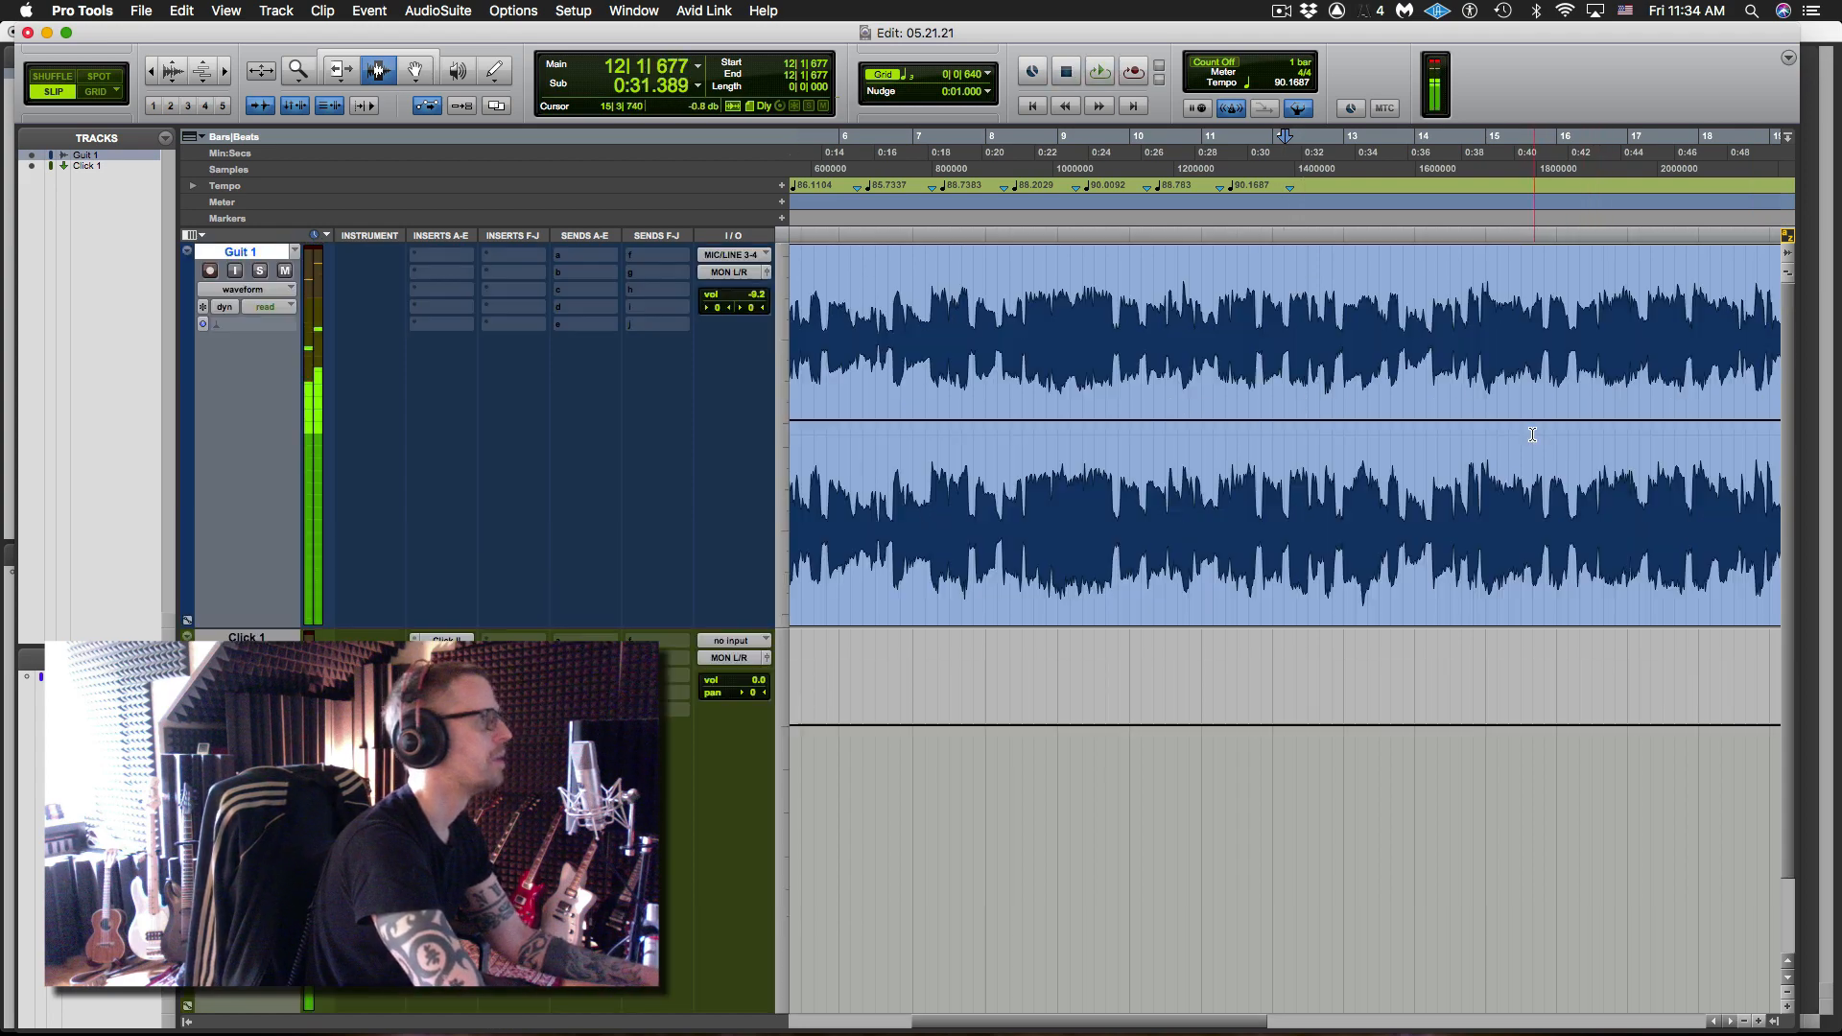
key(super+s)
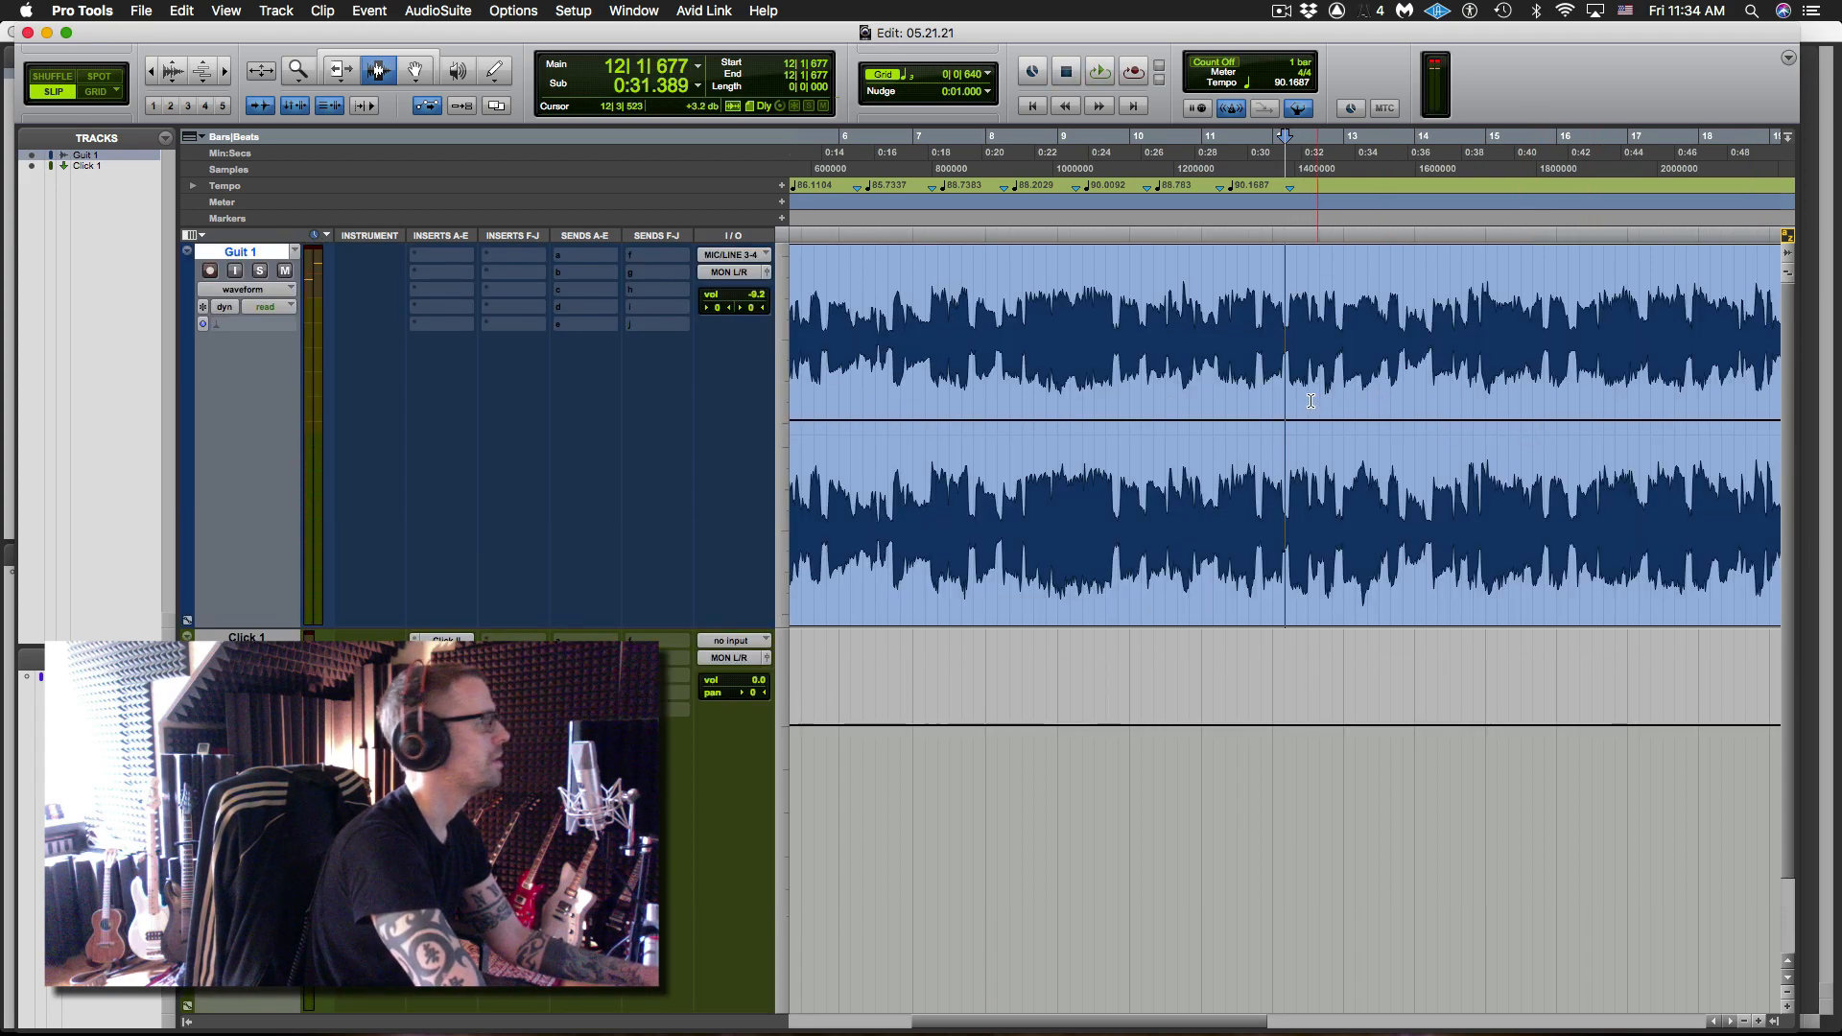
key(super+bracketright)
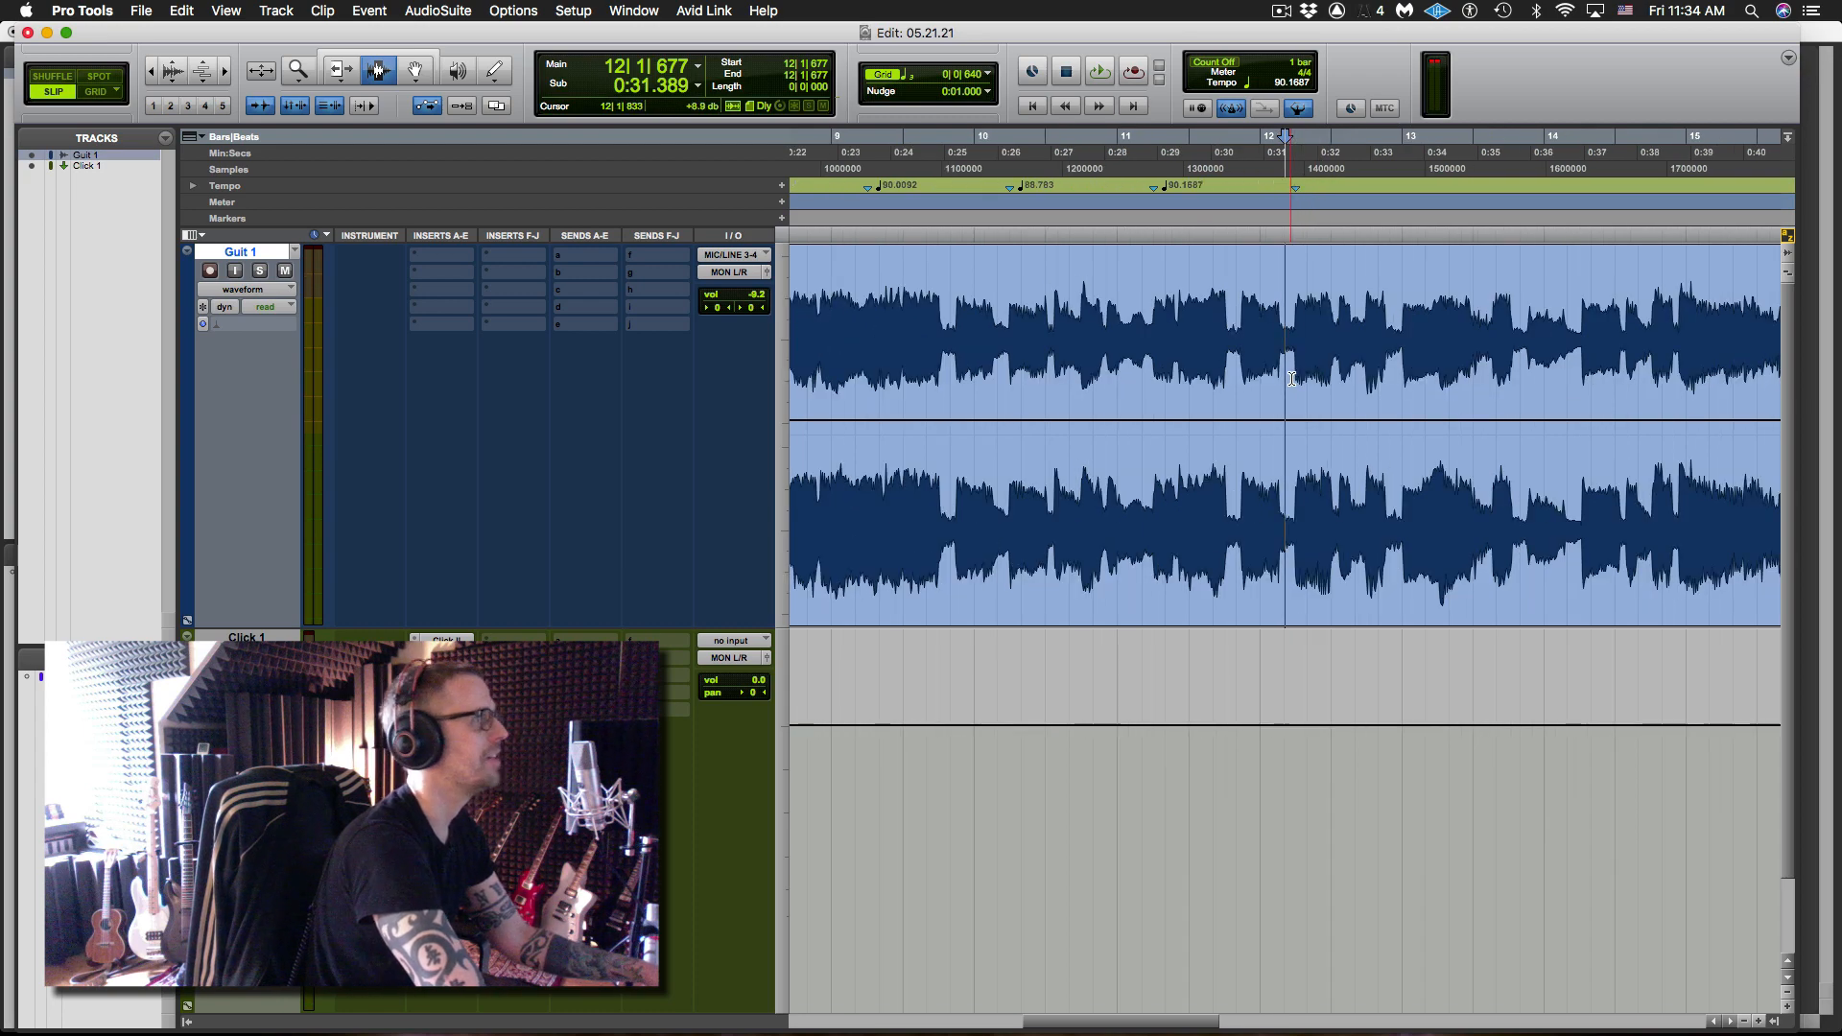
- Audition onward from about beat 12|2, locate the attack at about 33.6 seconds and identify it as beat 13|1|000 in 4/4
click(1295, 377)
key(space)
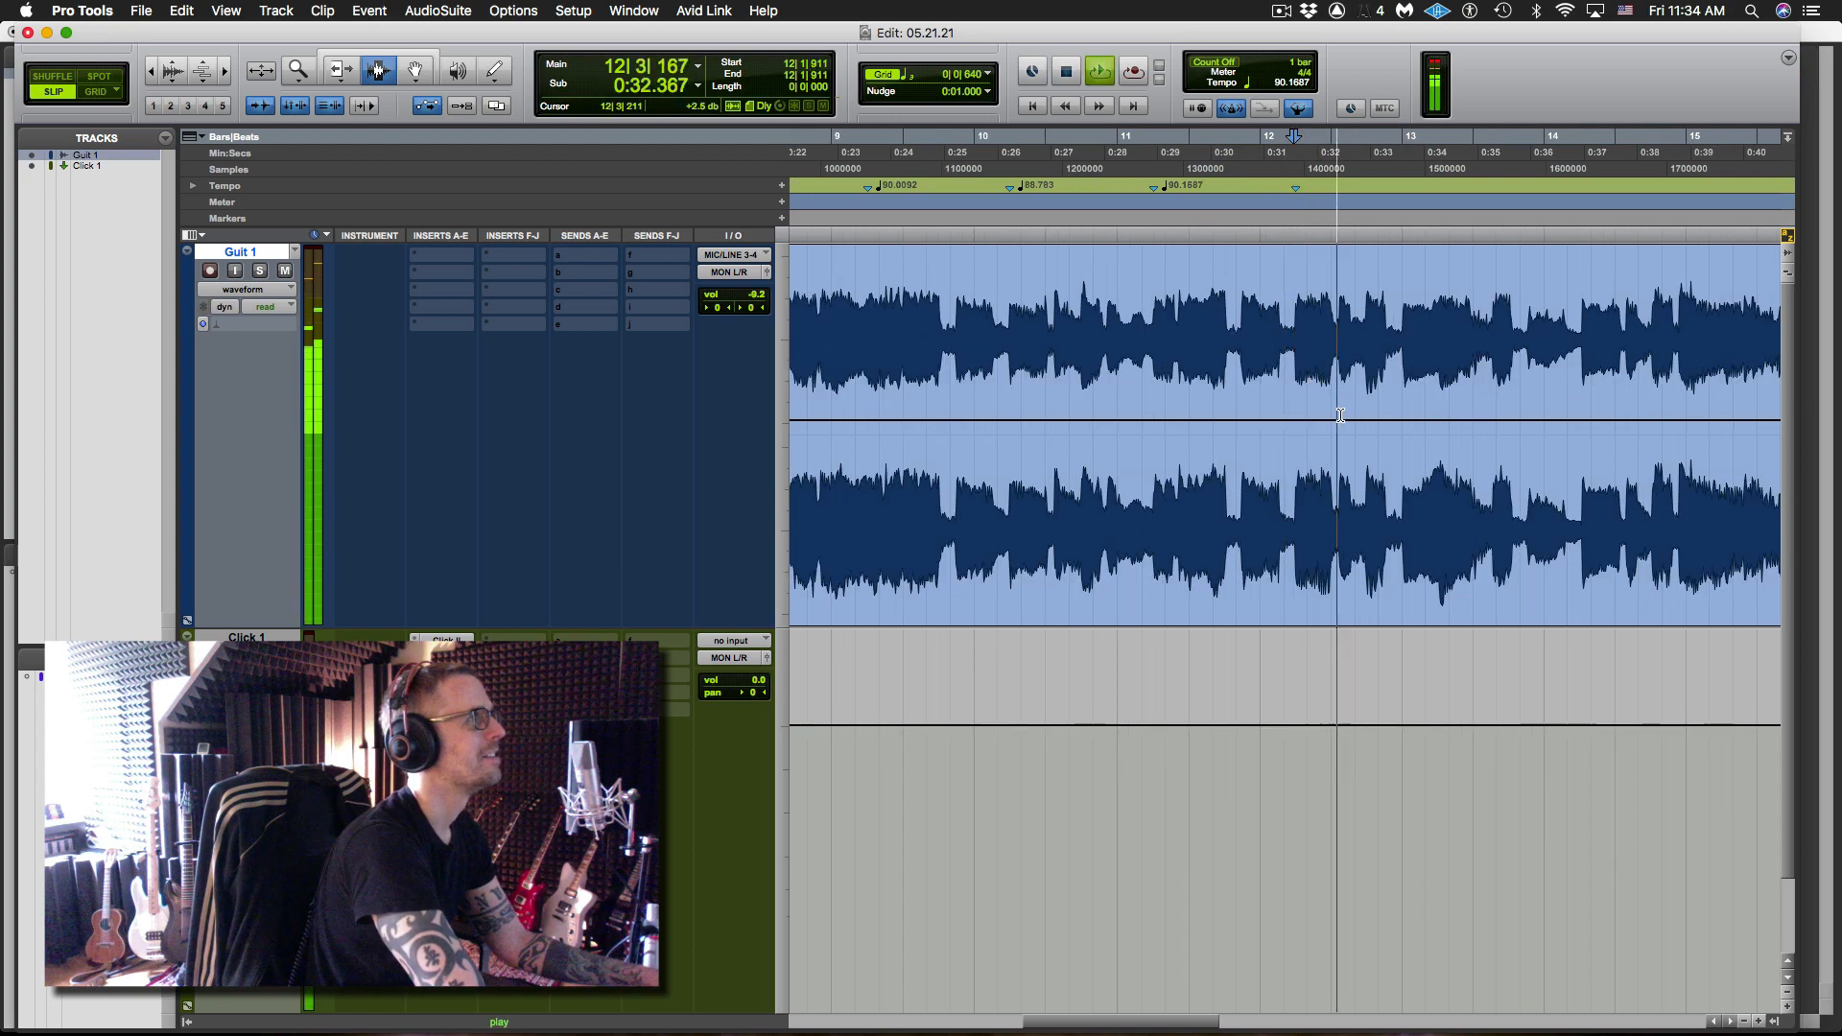
key(space)
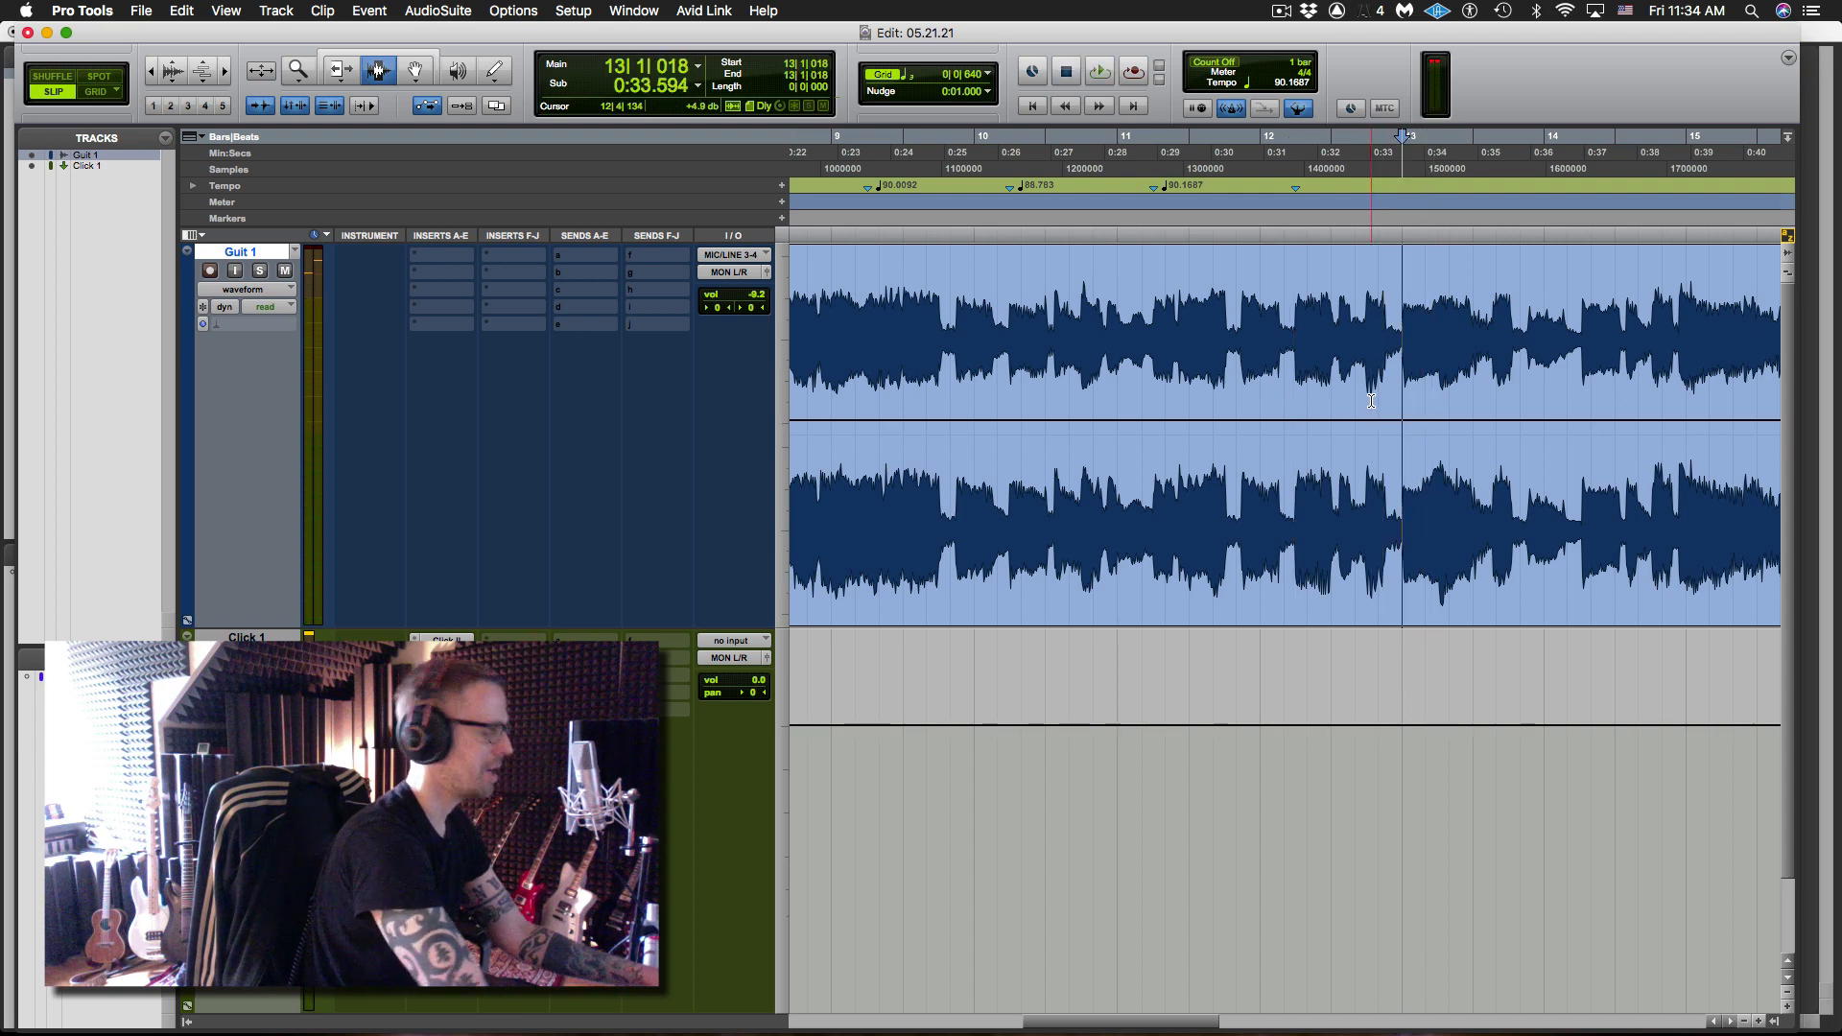
key(super+i)
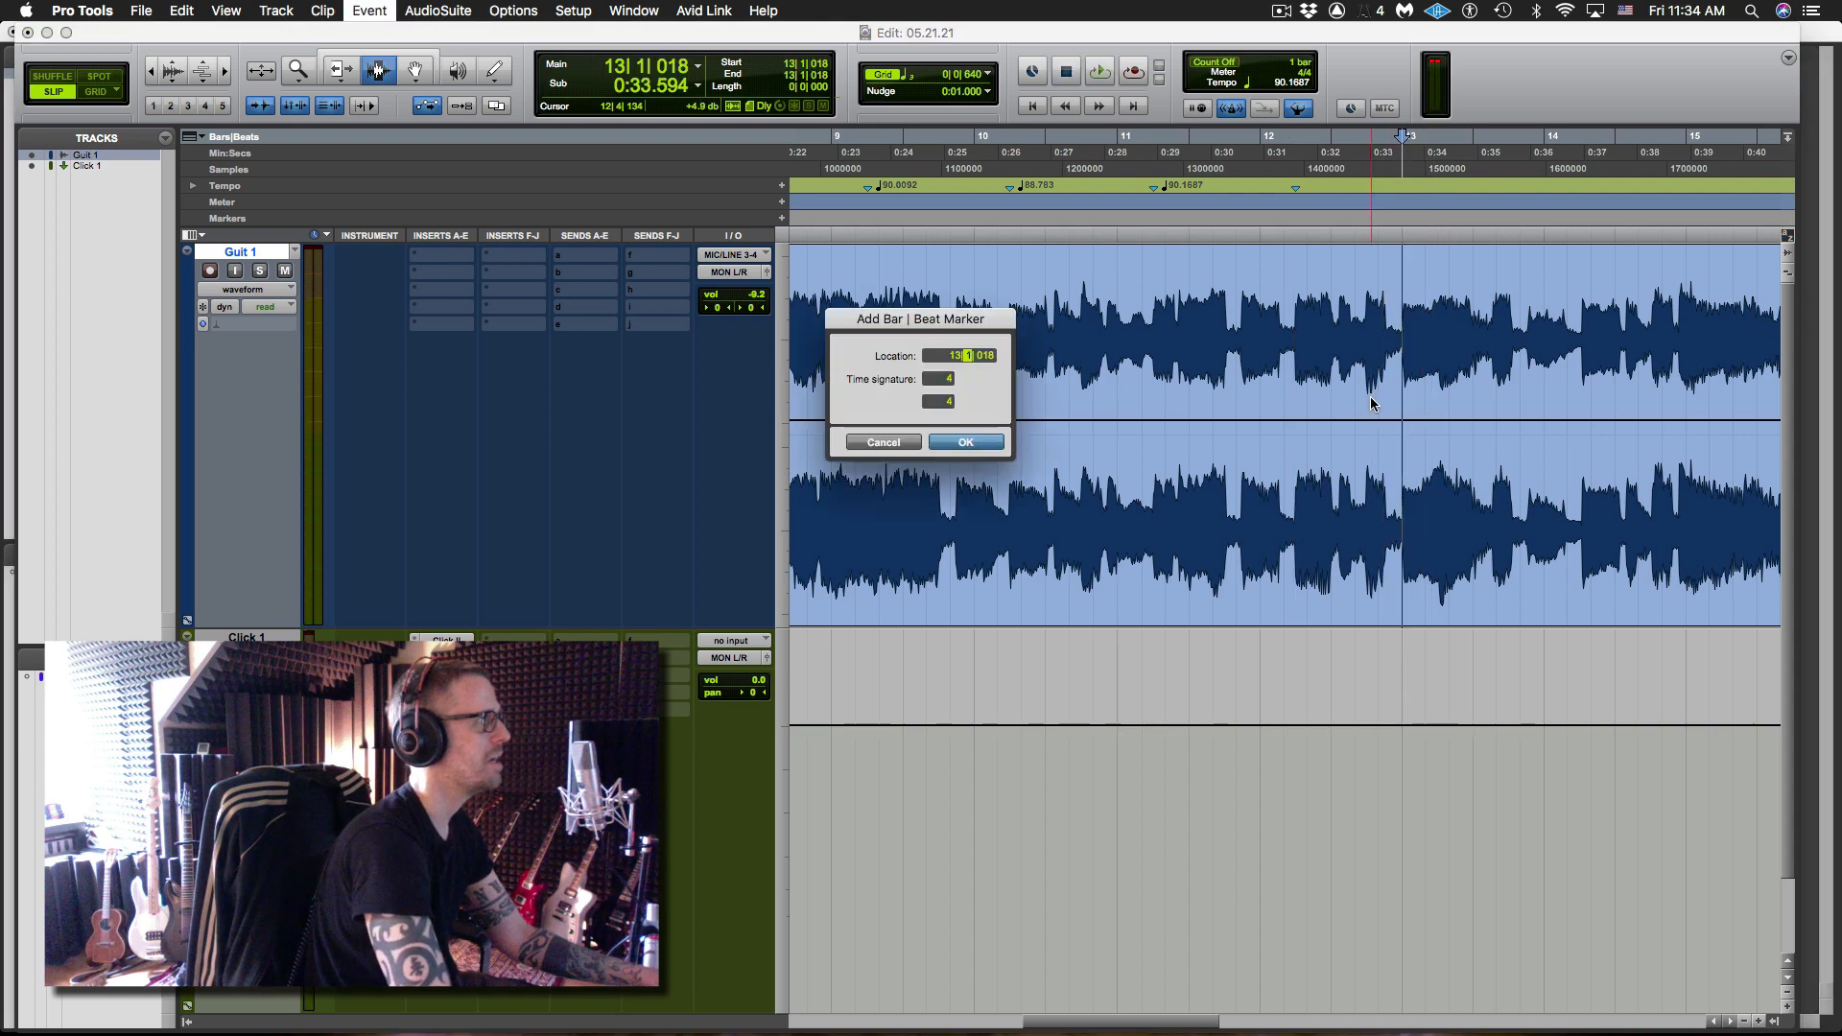
key(Return)
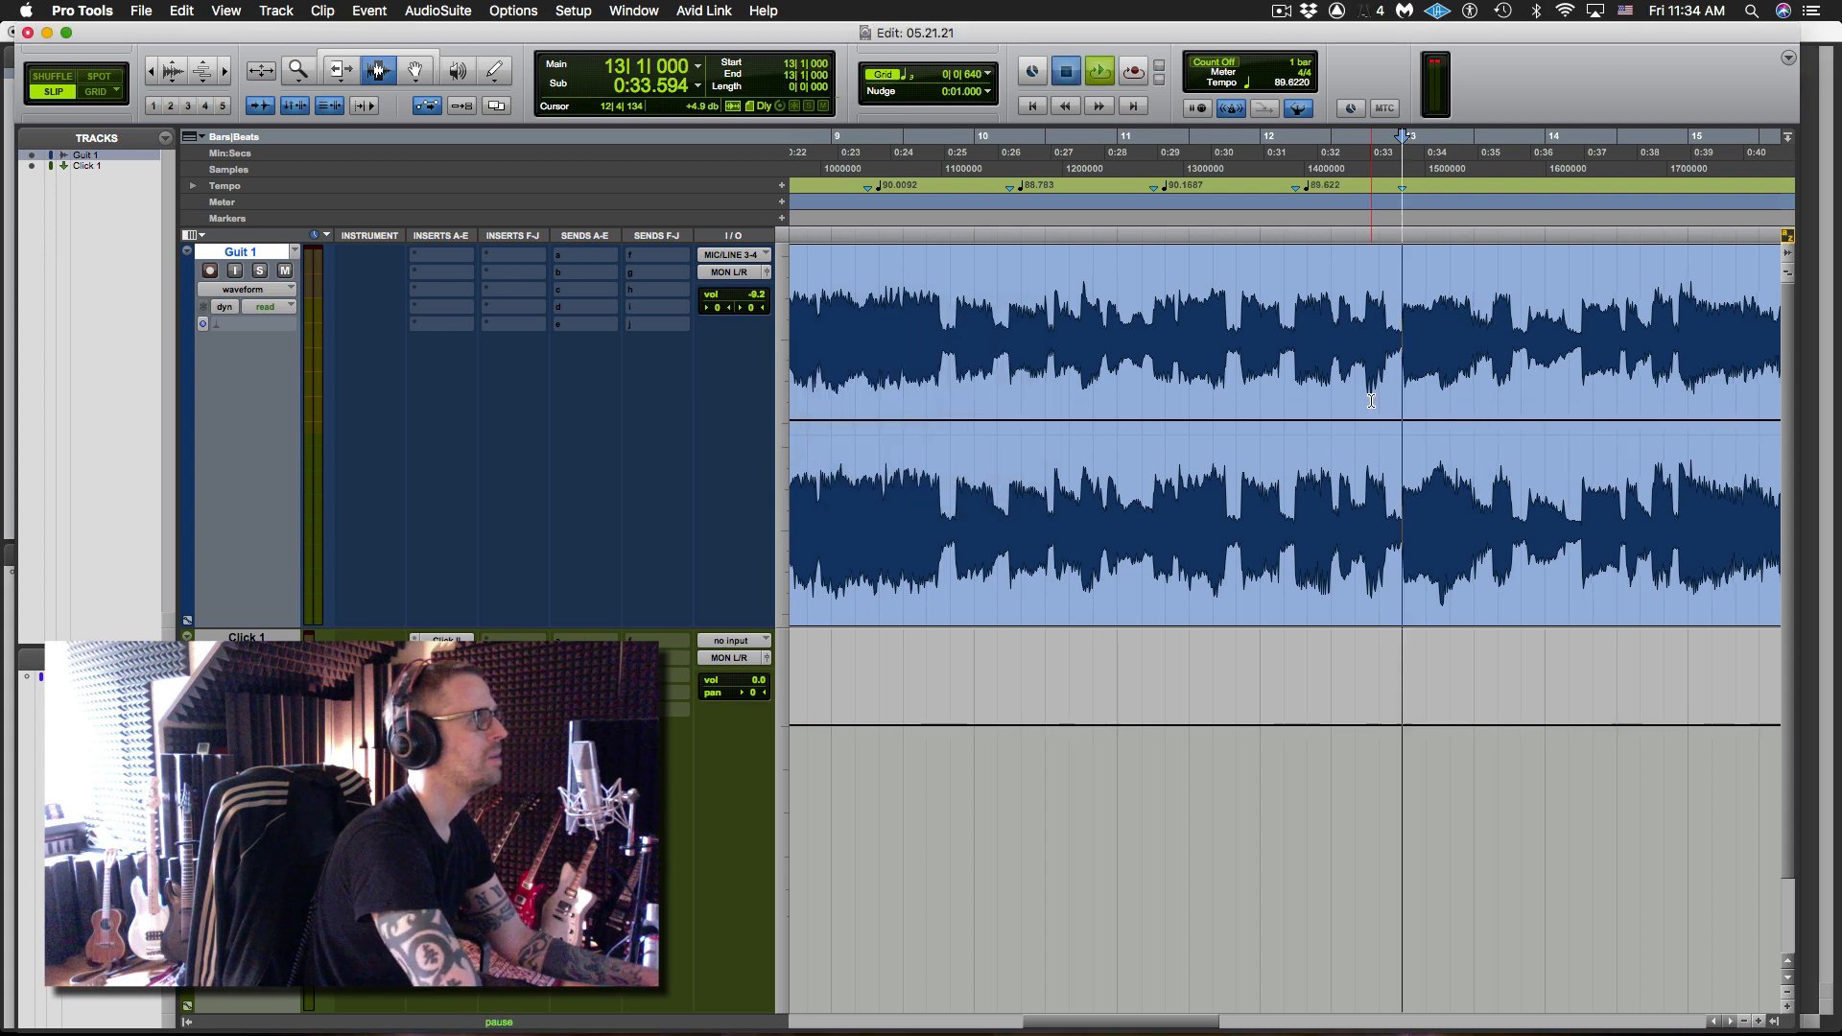
- Audition the guitar onward from beat 13|1 and spot-check the playing just after beat 14|1
key(space)
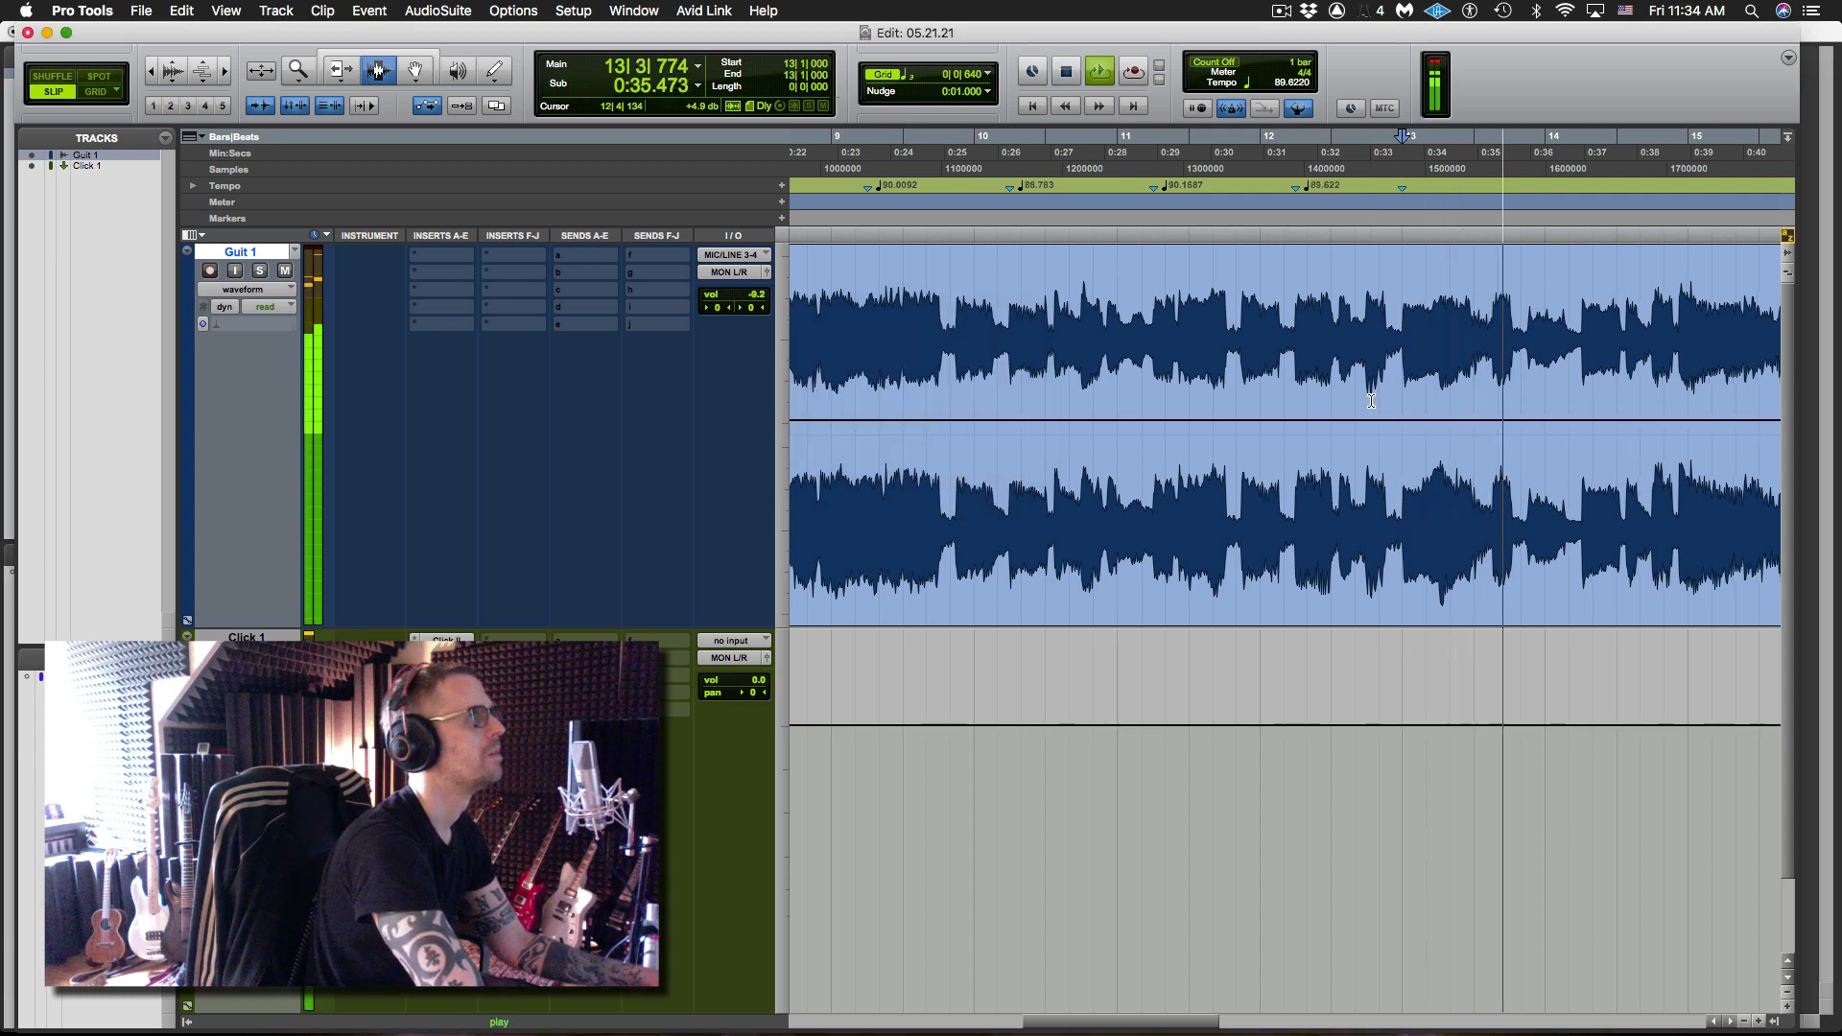
key(space)
click(1552, 346)
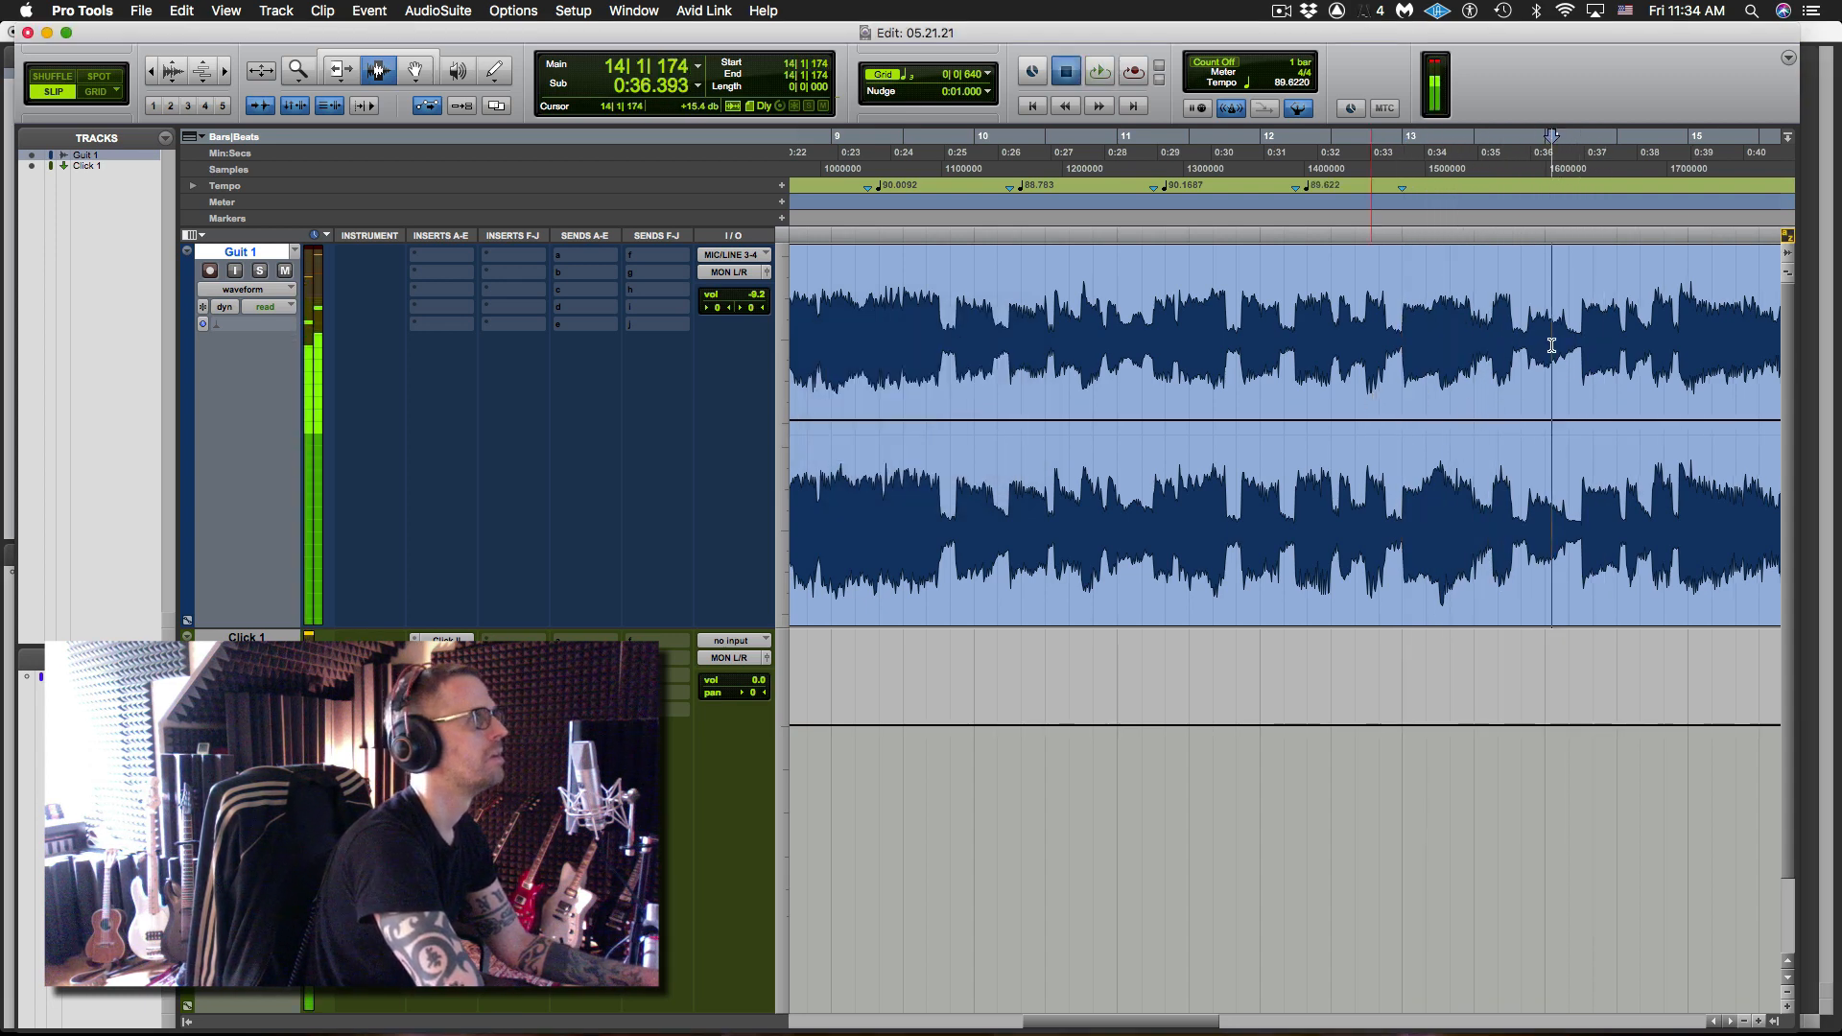
key(space)
key(space)
- Audition again from just before beat 13|1, locate the attack at about 37 seconds and identify it as beat 14|2|000 in 4/4
click(1415, 338)
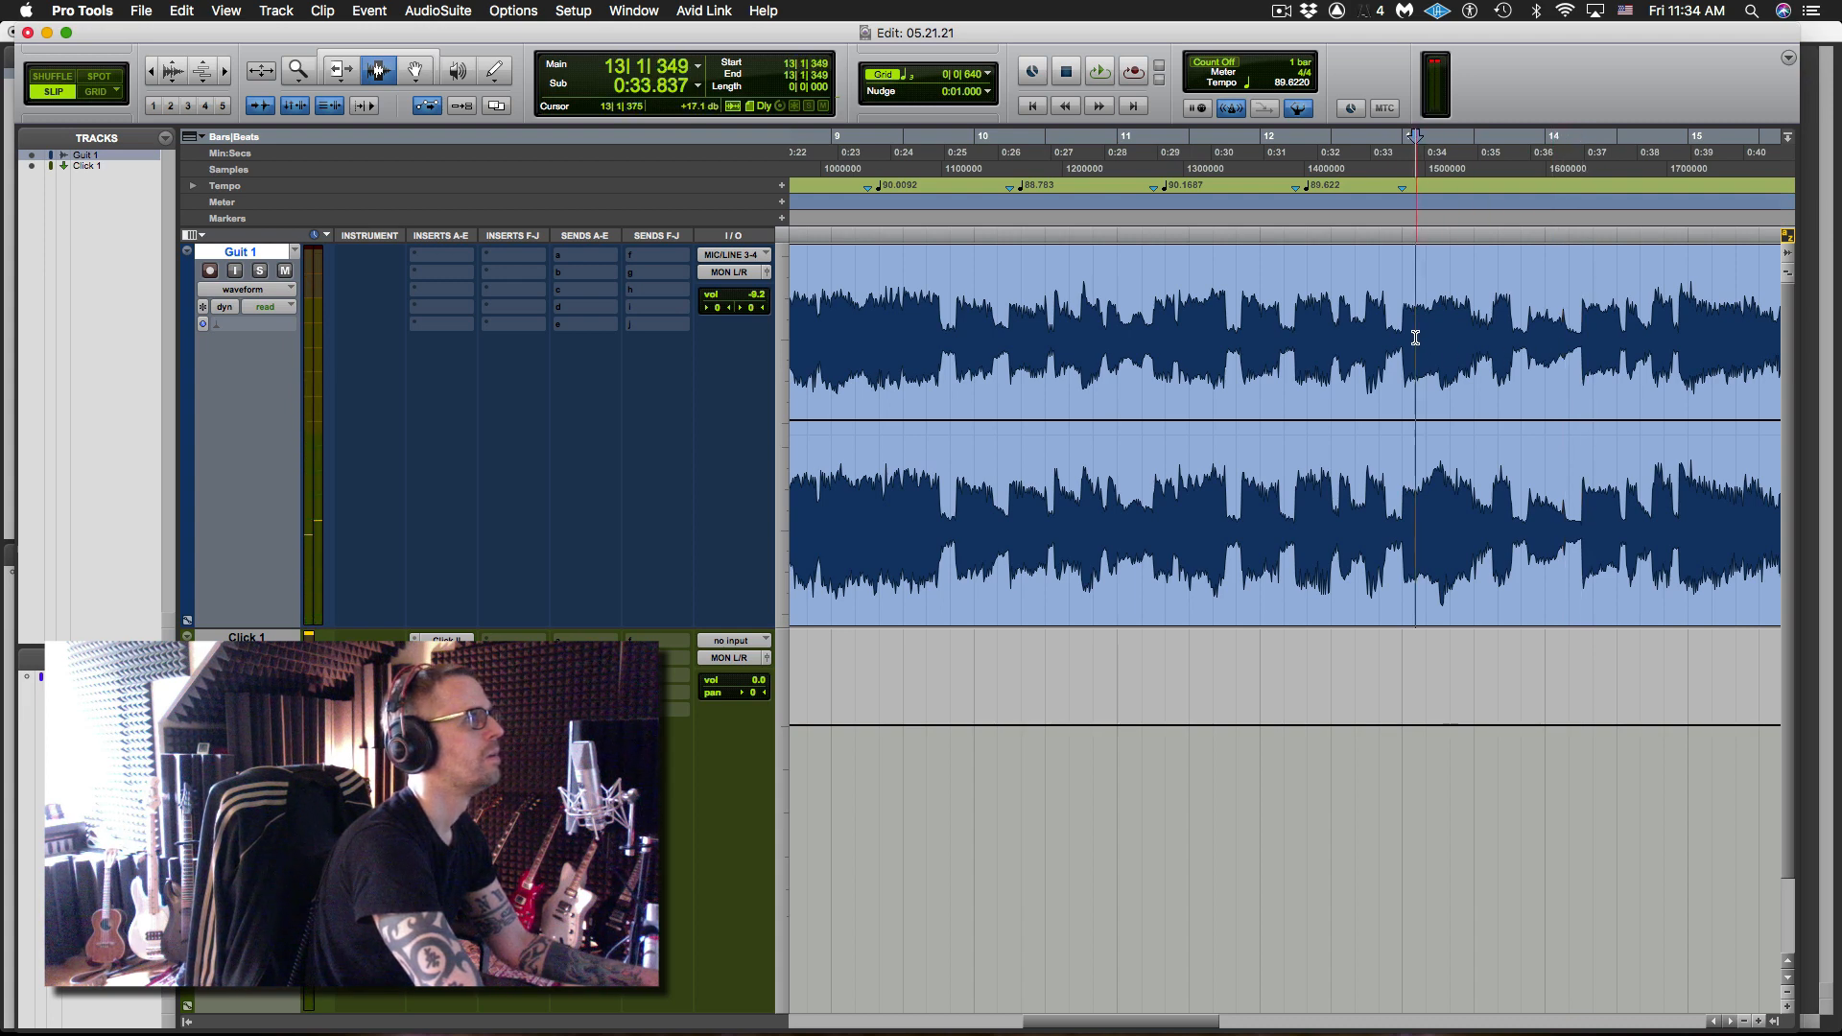
click(1401, 353)
key(space)
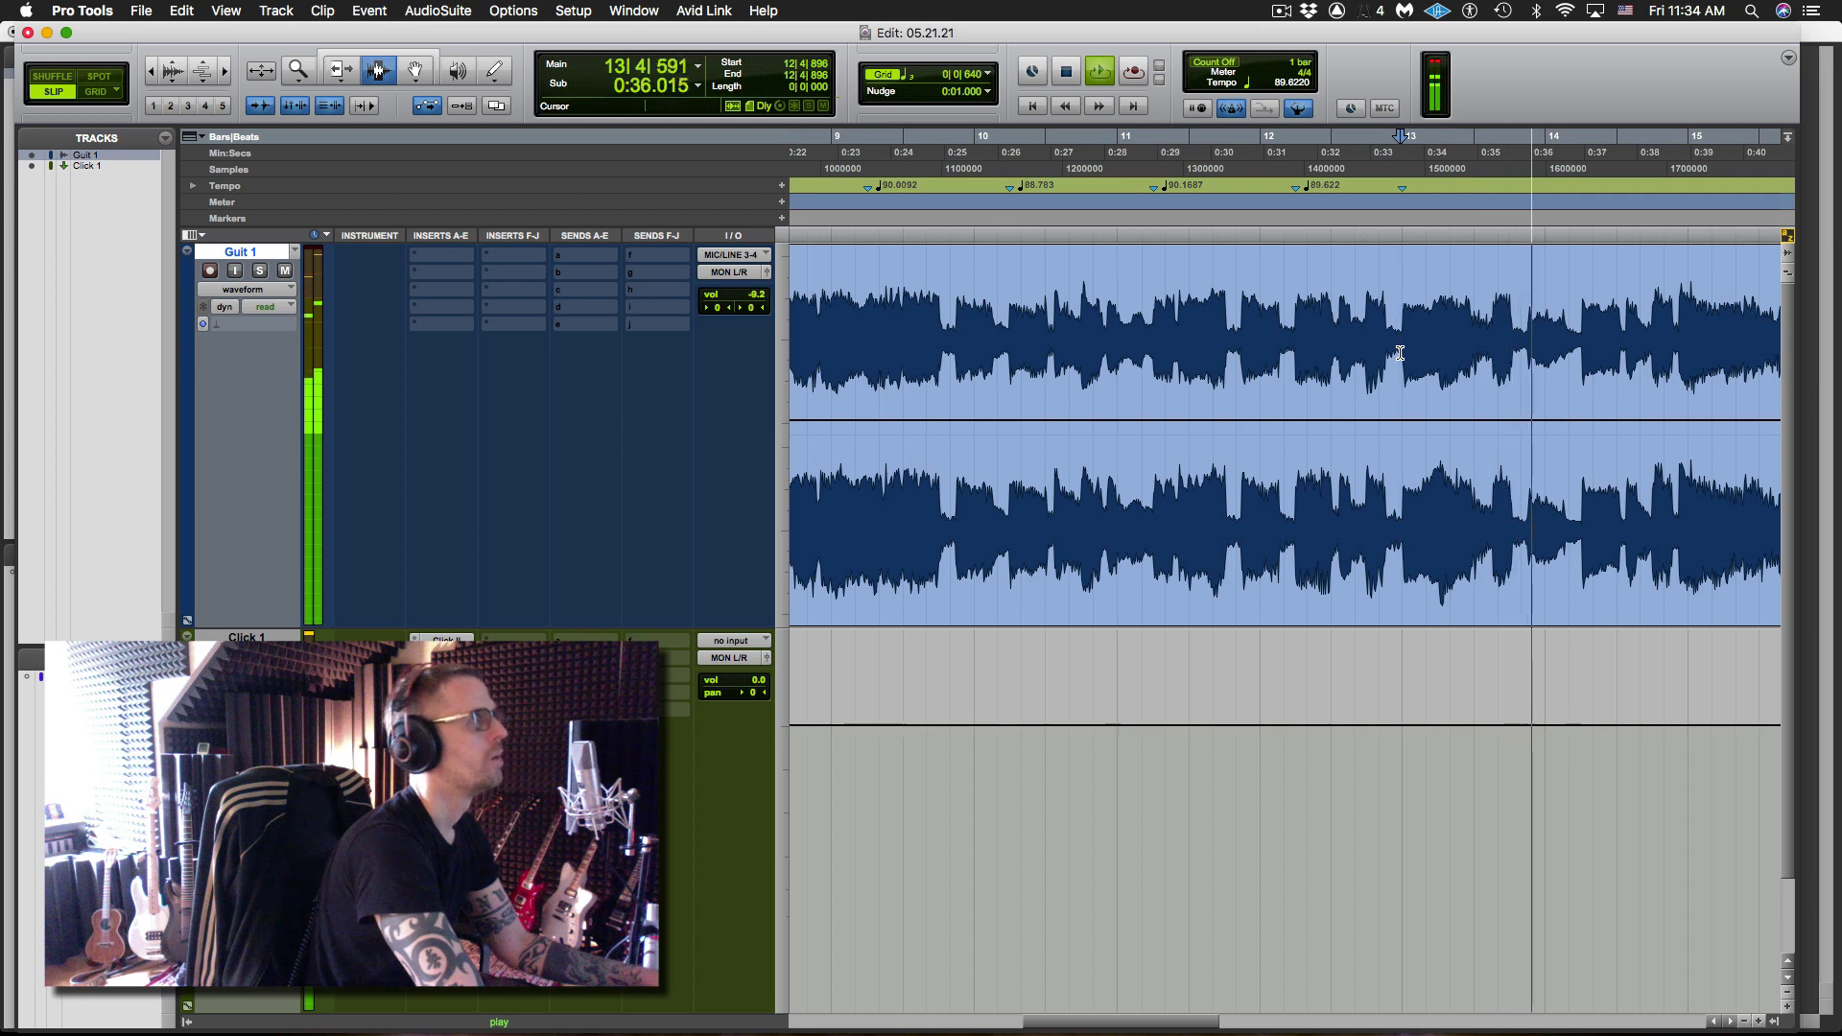
key(space)
click(1568, 367)
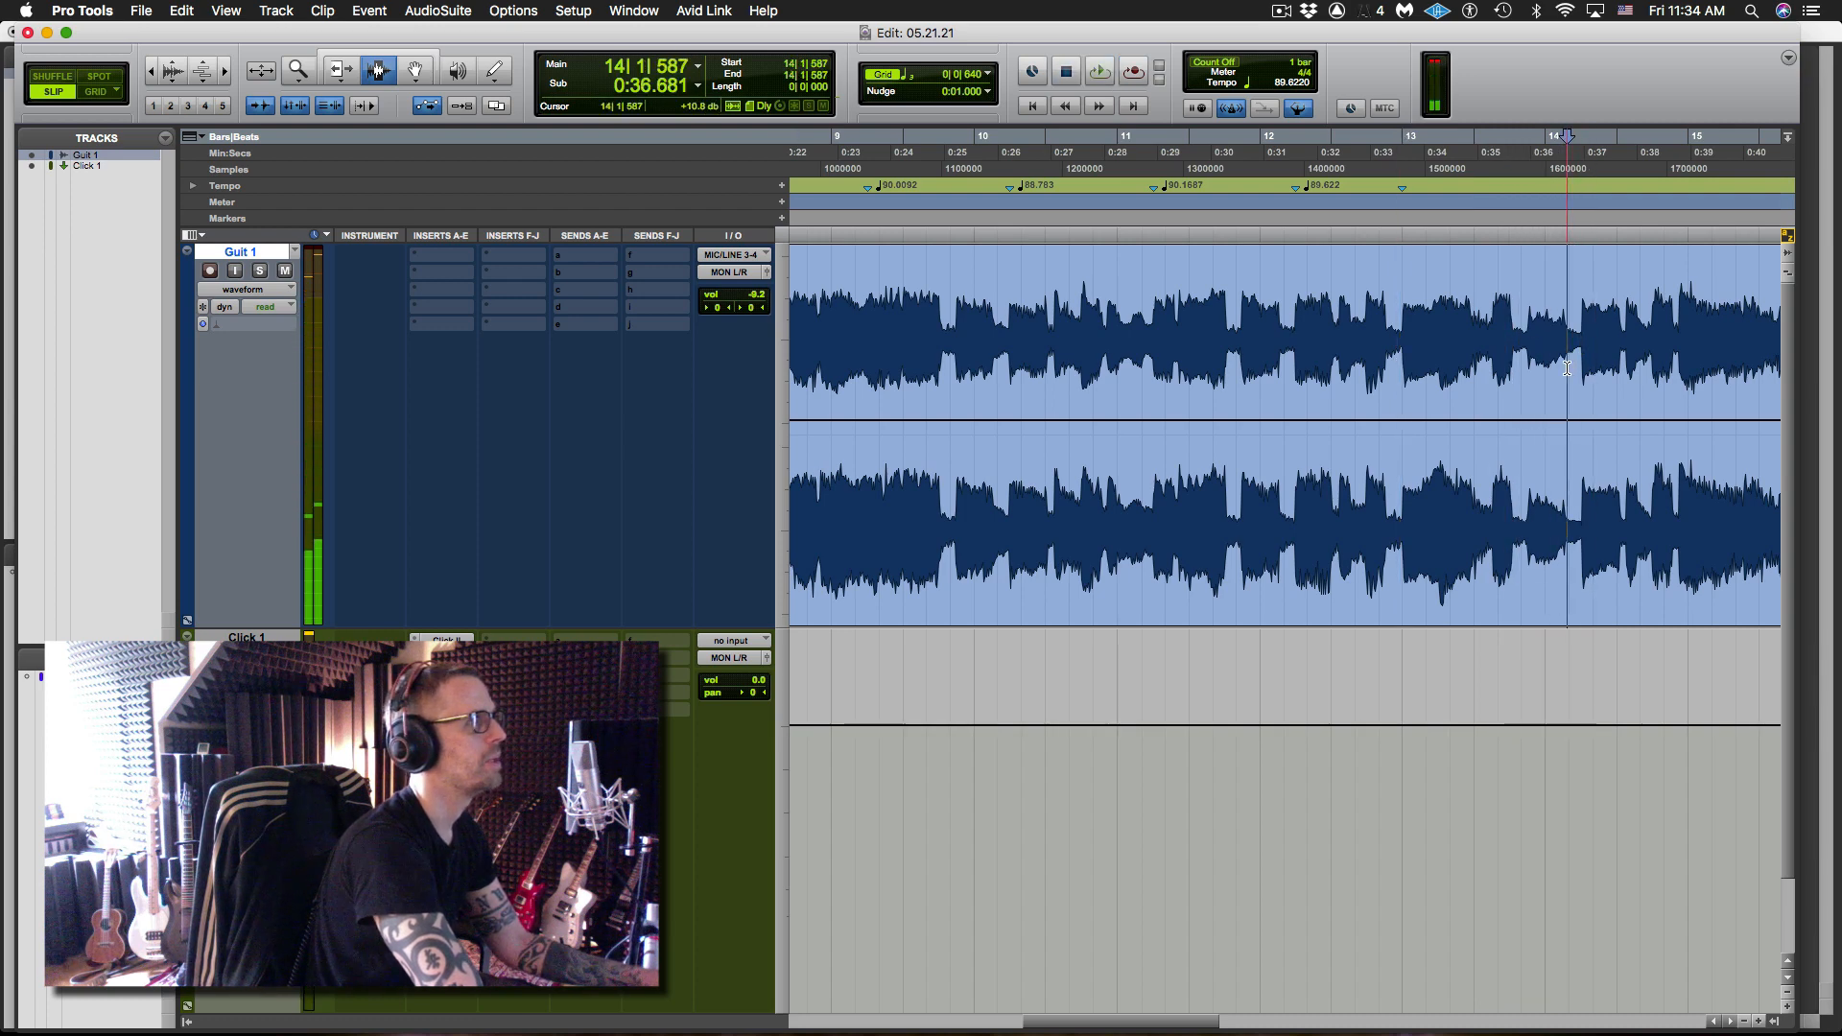
key(Tab)
key(super+i)
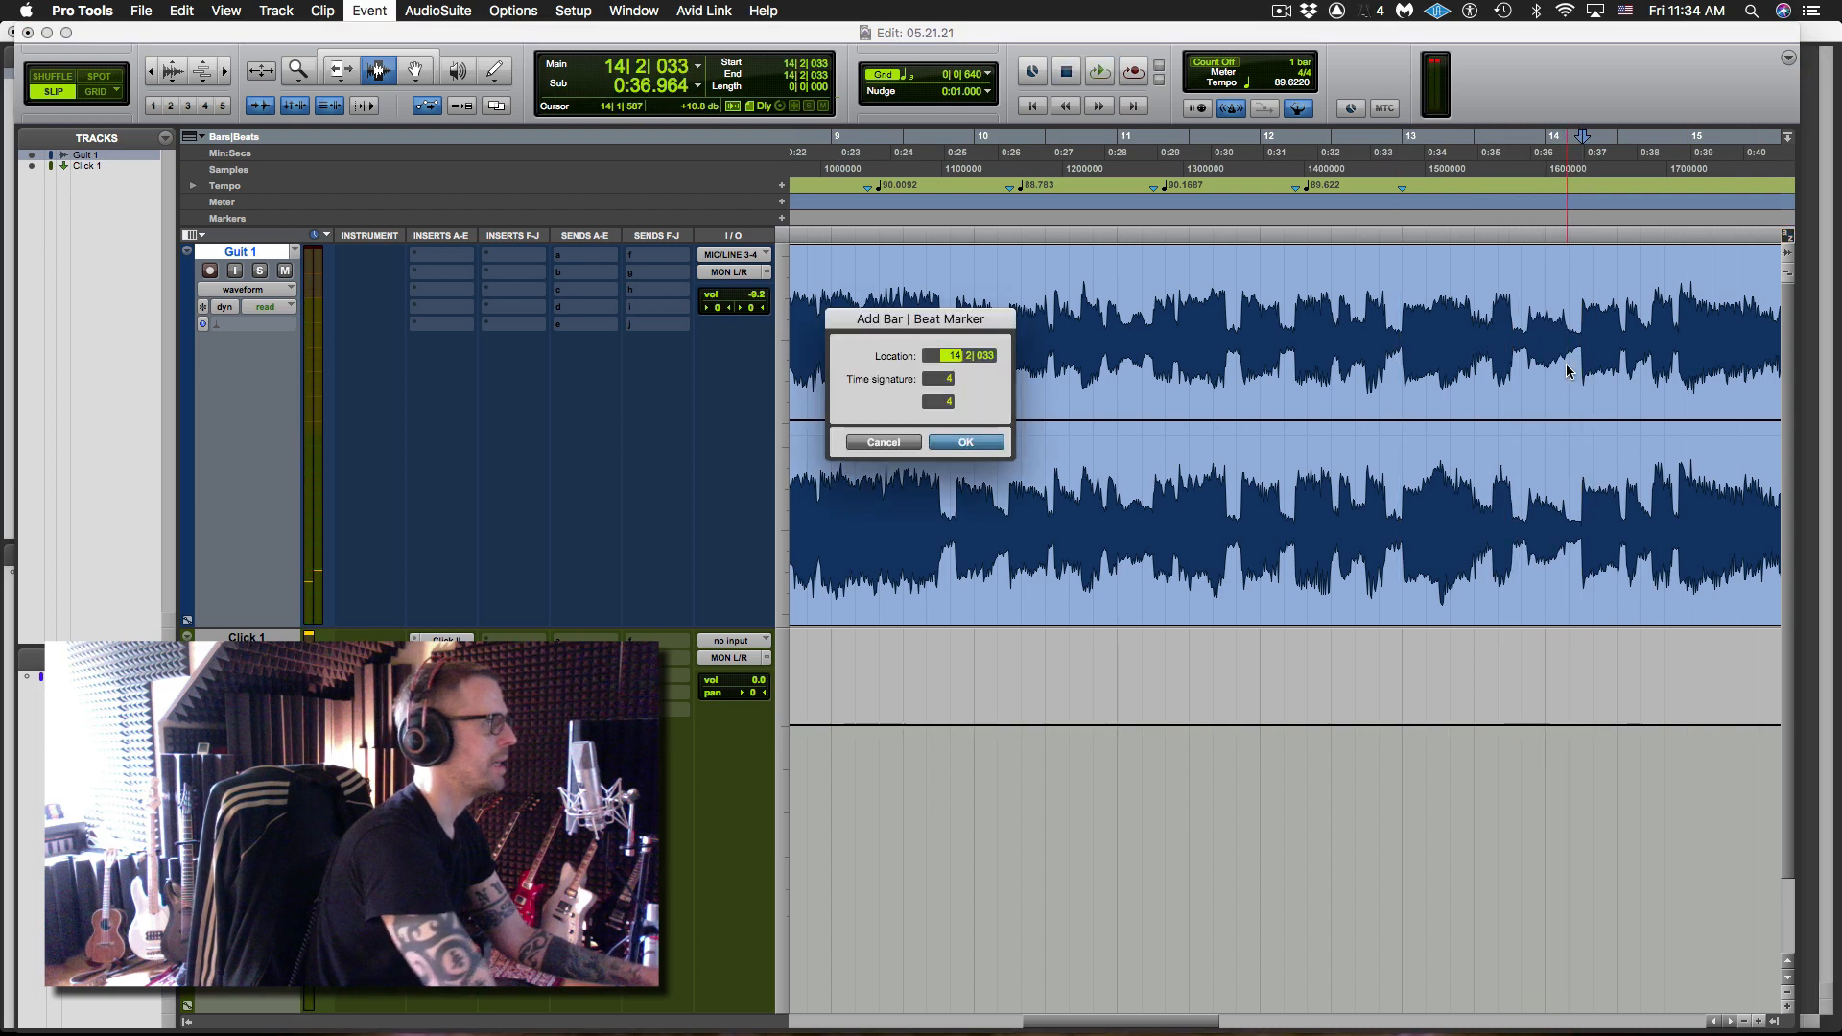
text(.2)
key(Return)
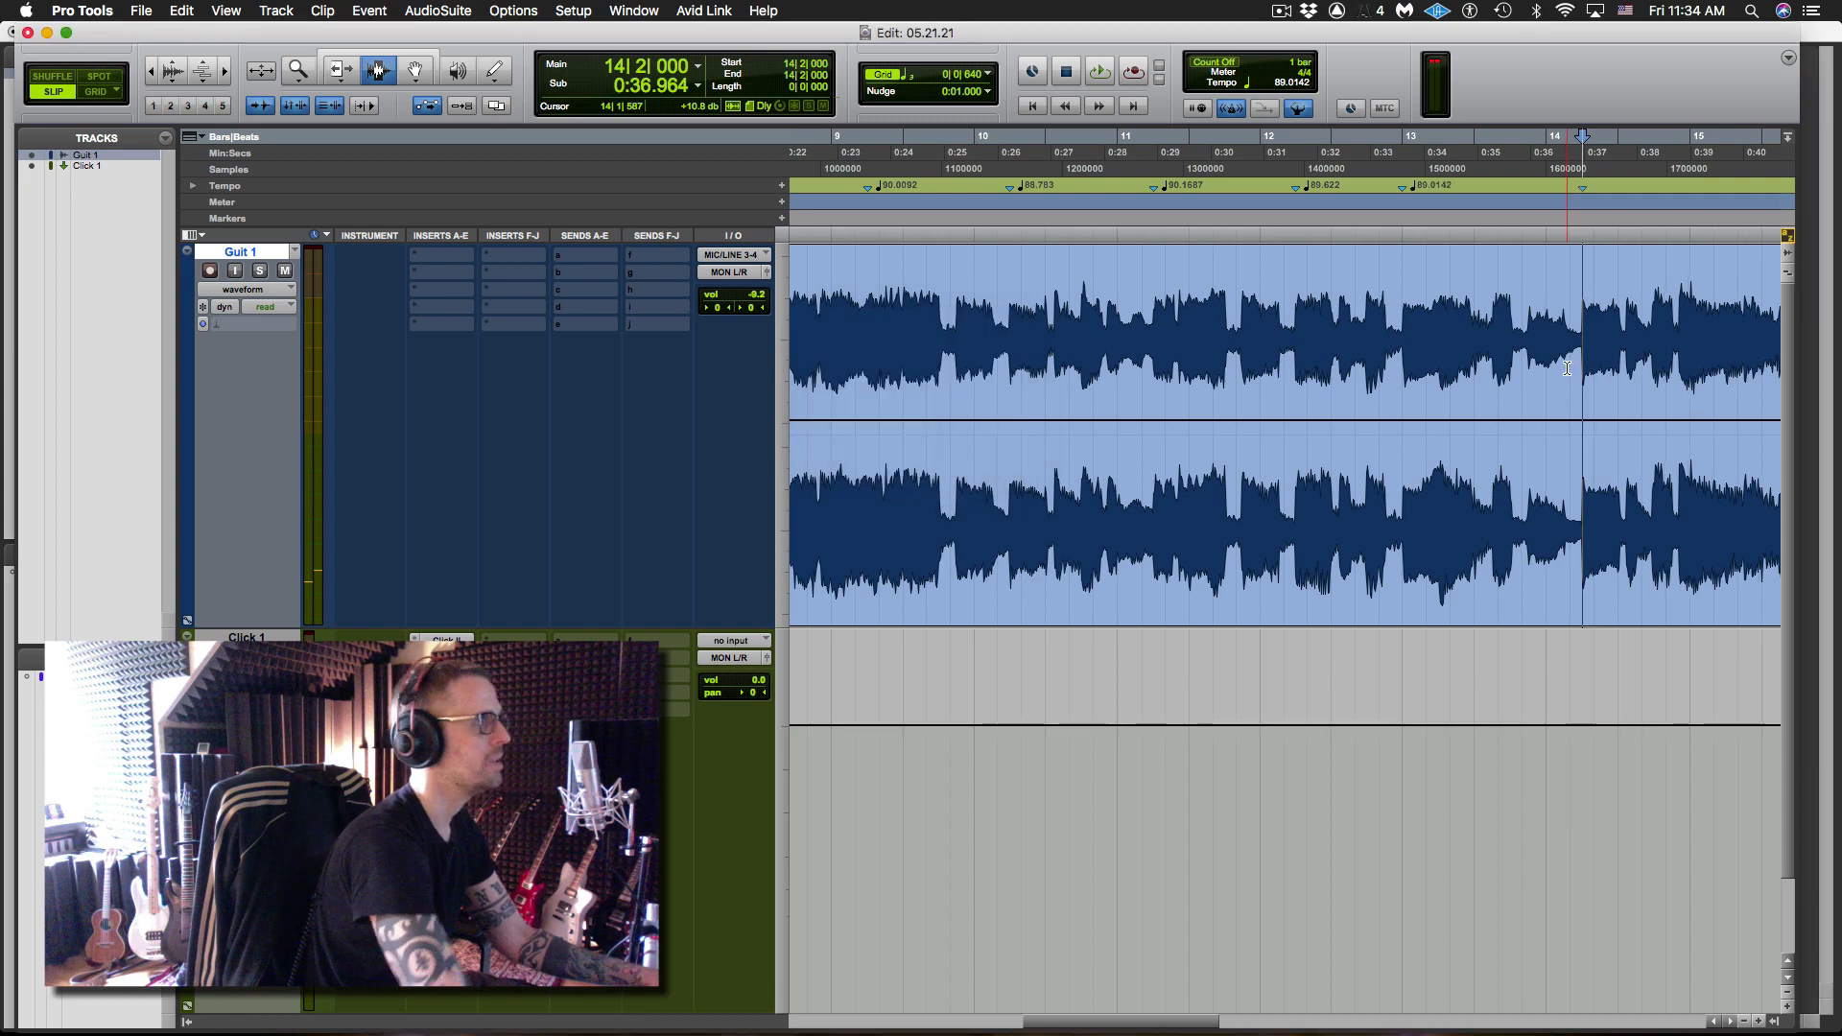
- Audition onward from beat 14|2, locate the attack at about 42.4 seconds and identify it as beat 16|2|000 in 4/4
key(space)
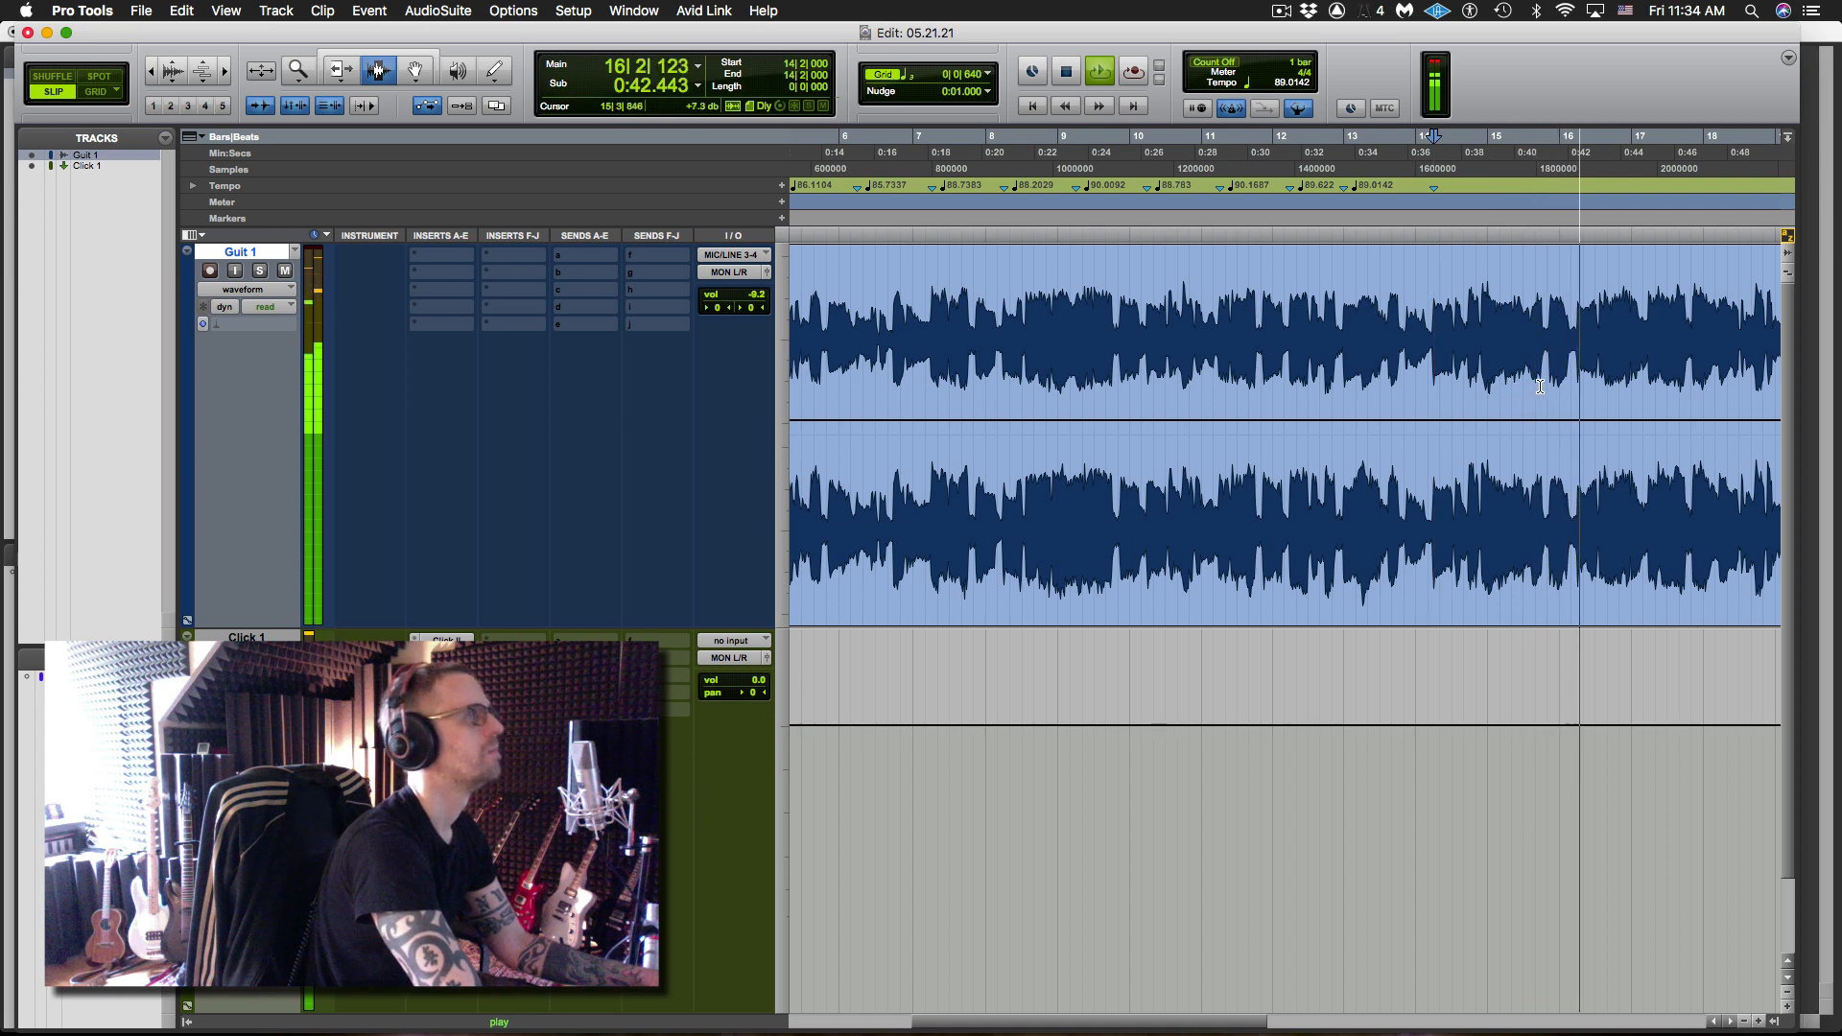
key(space)
click(1578, 377)
key(super+i)
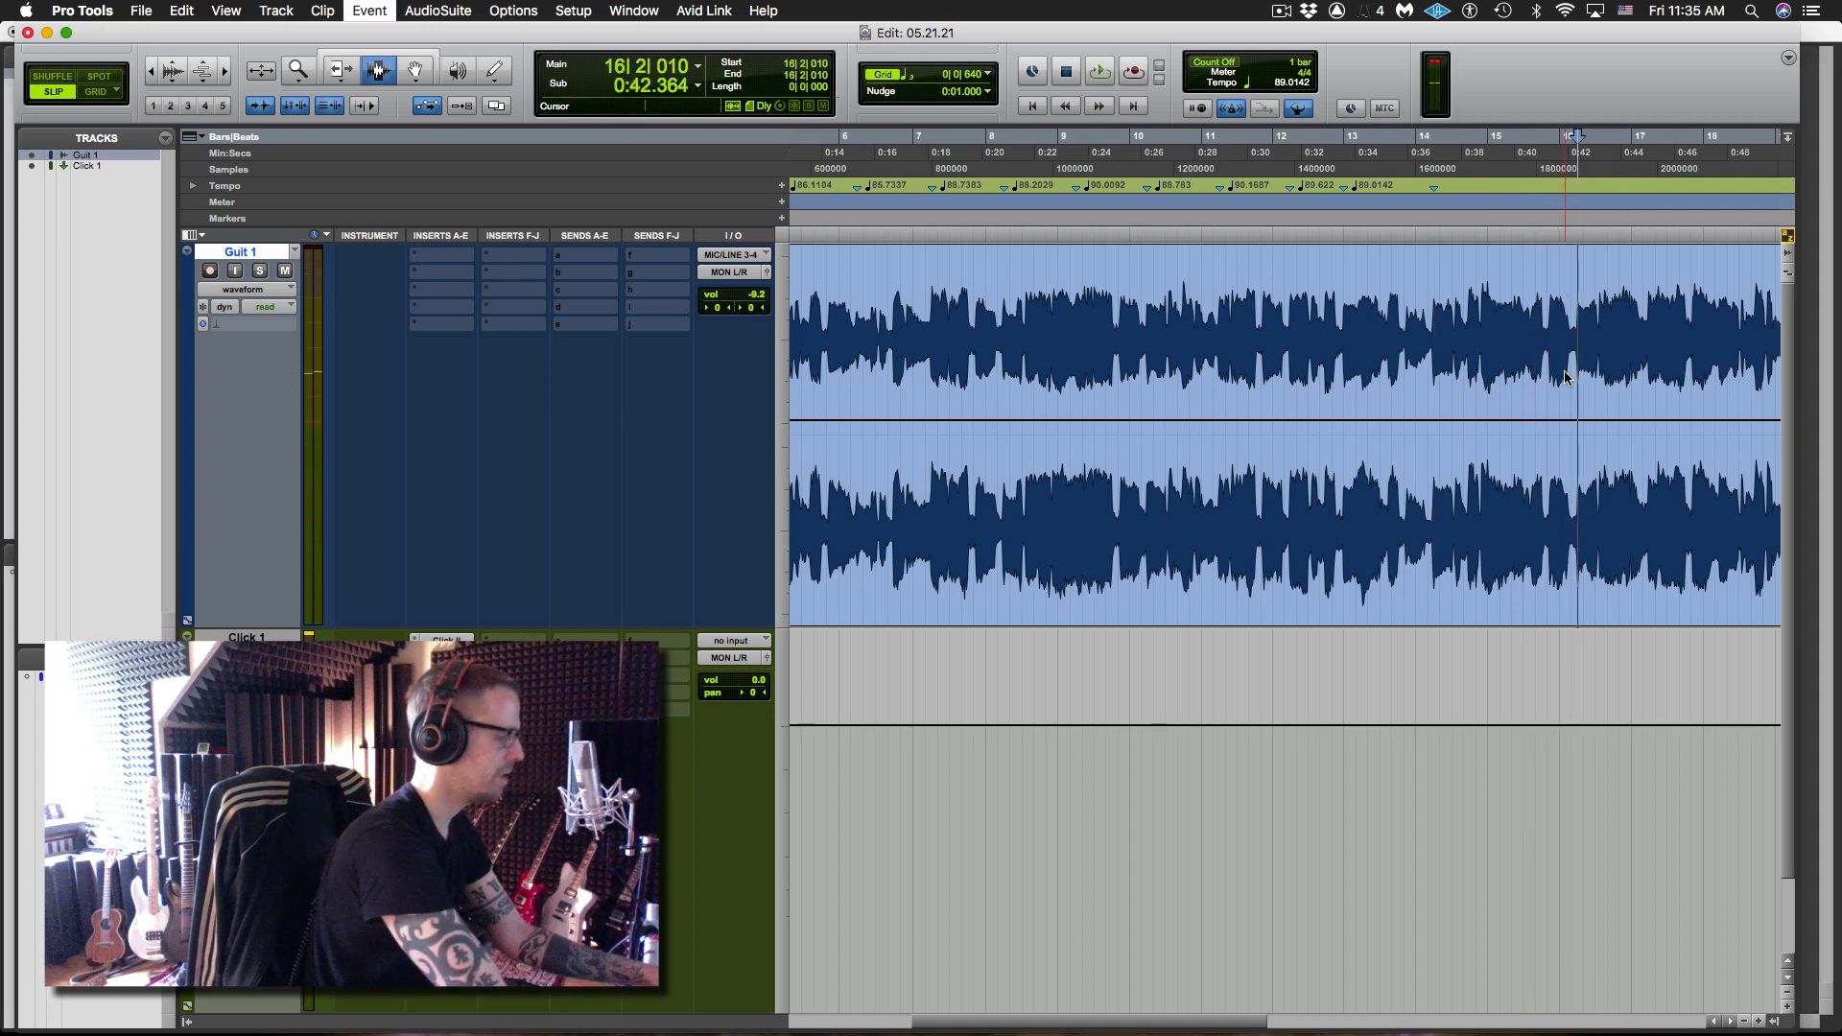
key(Right)
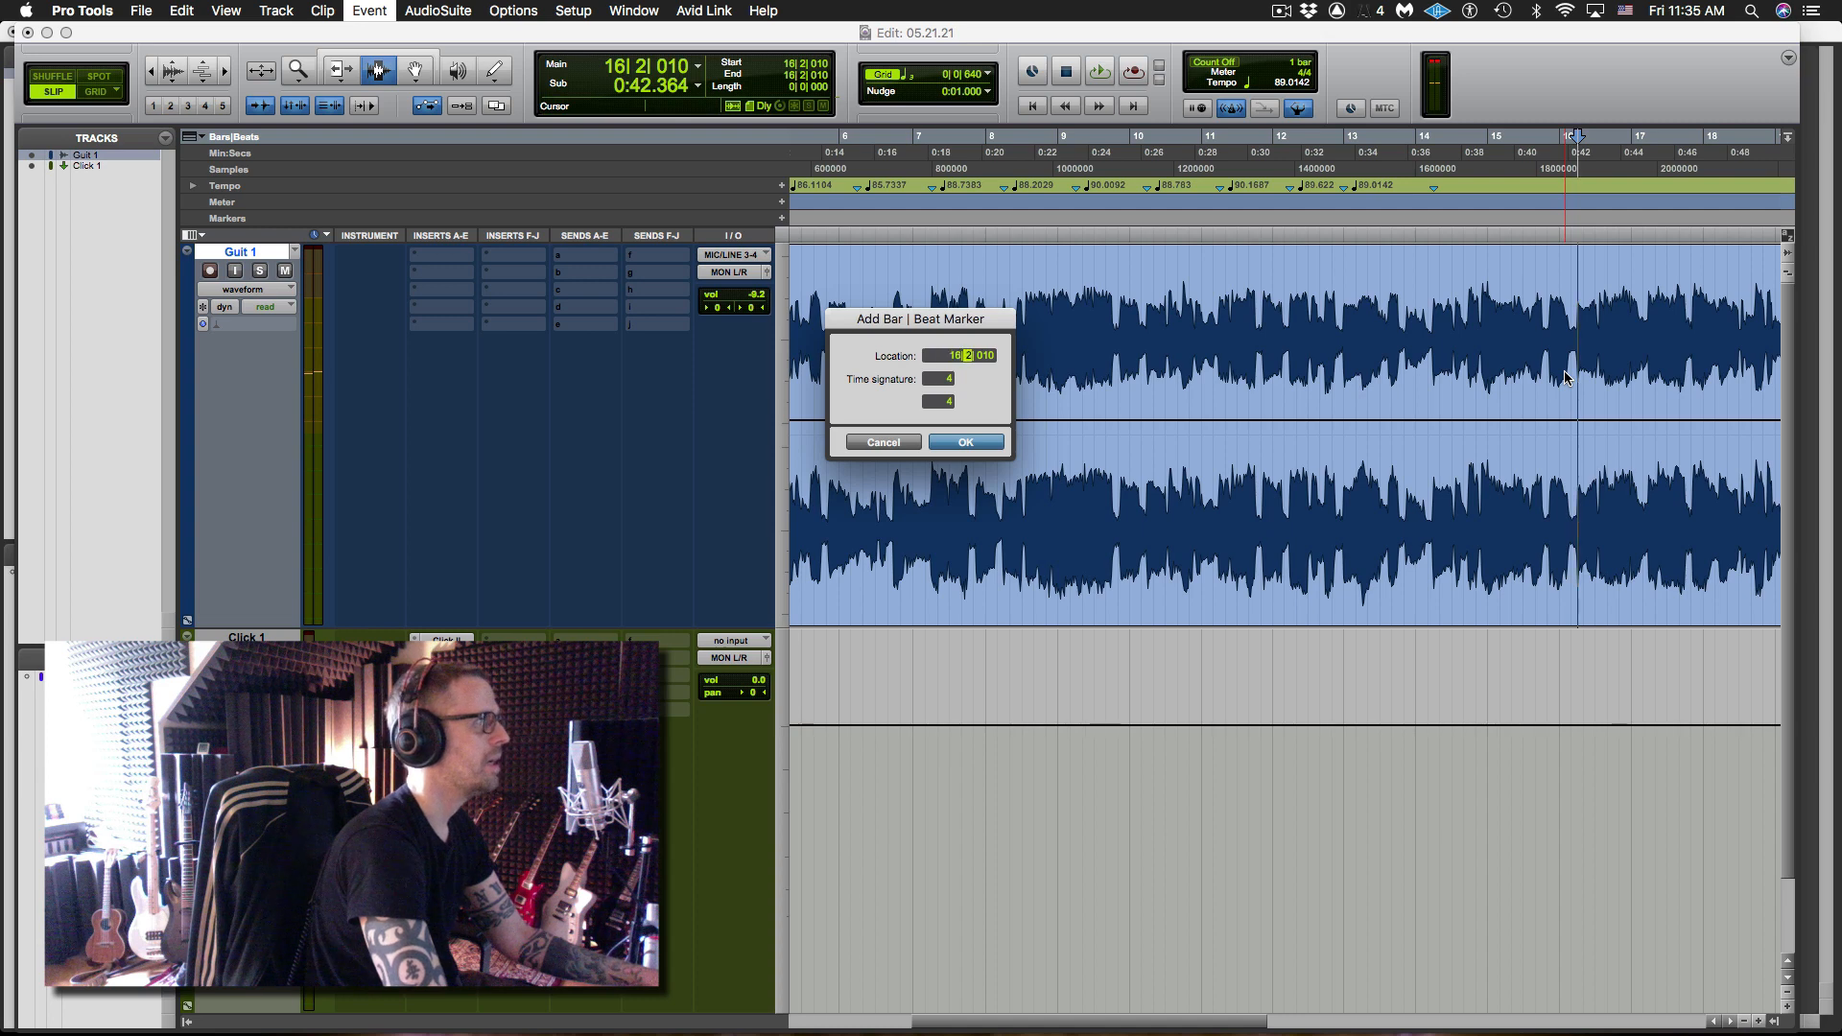
key(Return)
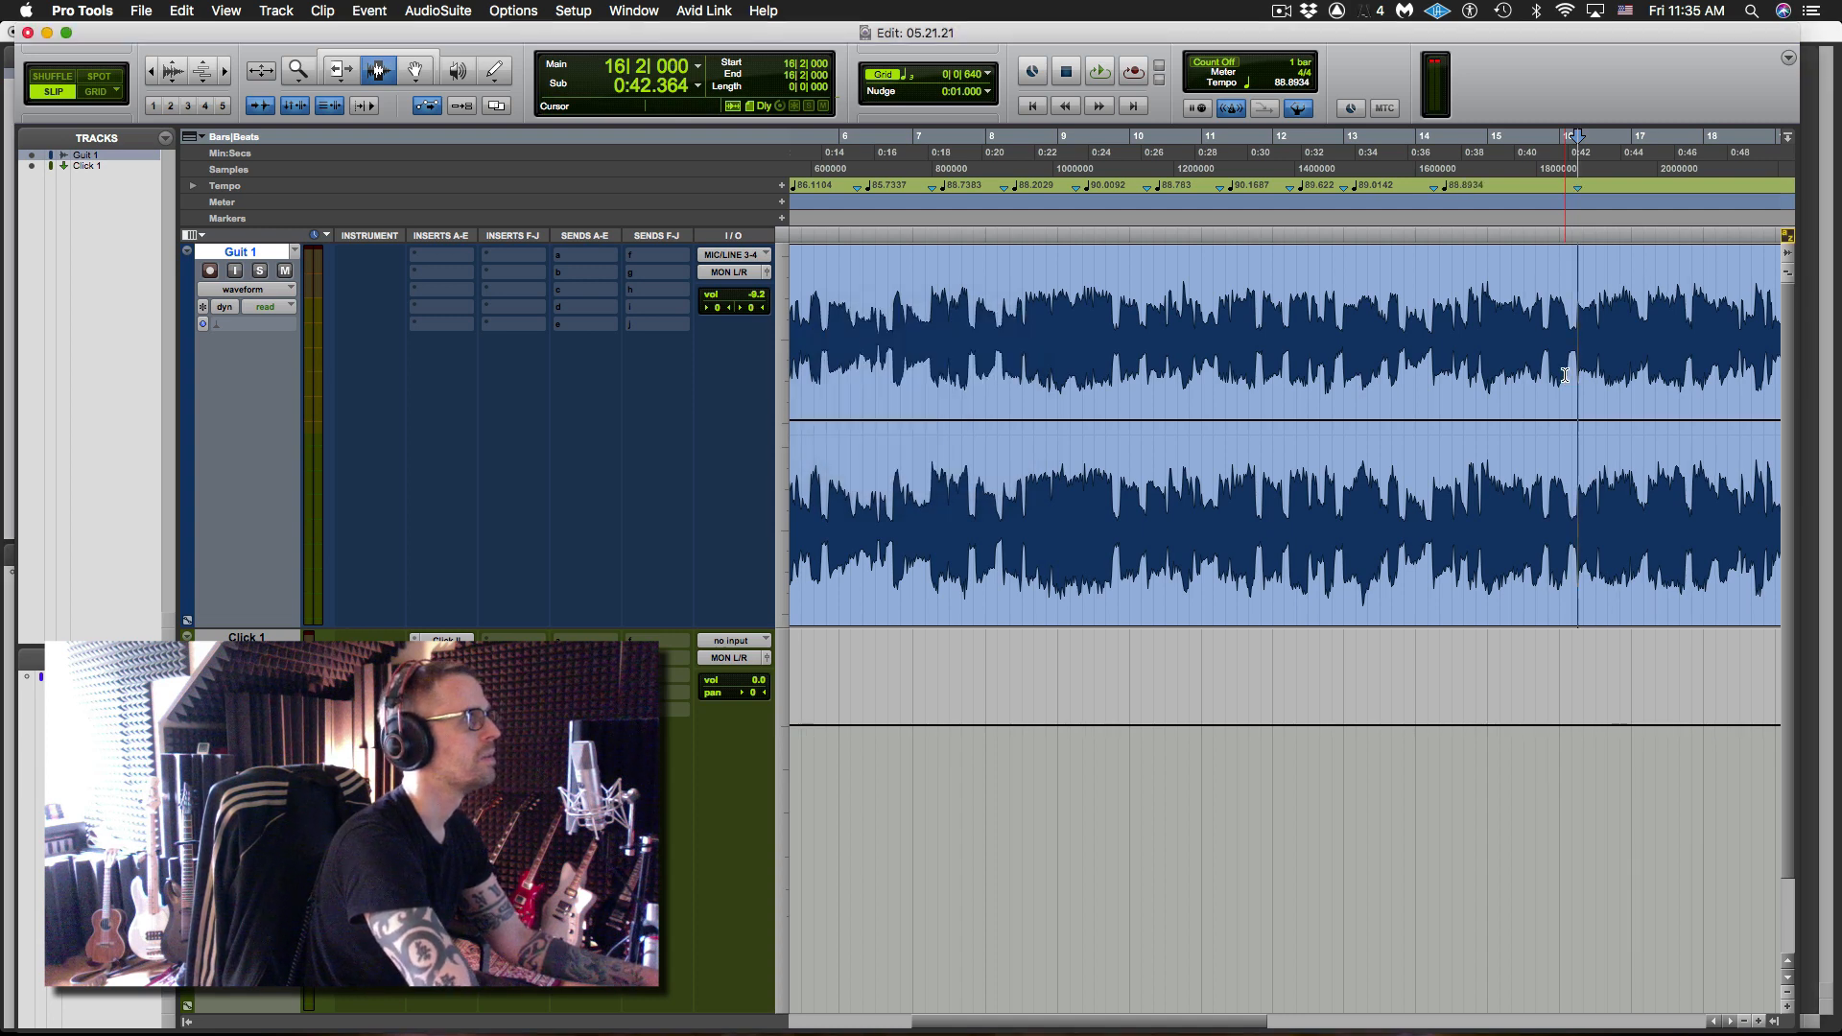
- Audition onward from beat 16|2, locate the attack at about 50.4 seconds and identify it as beat 19|2|000 in 4/4
key(space)
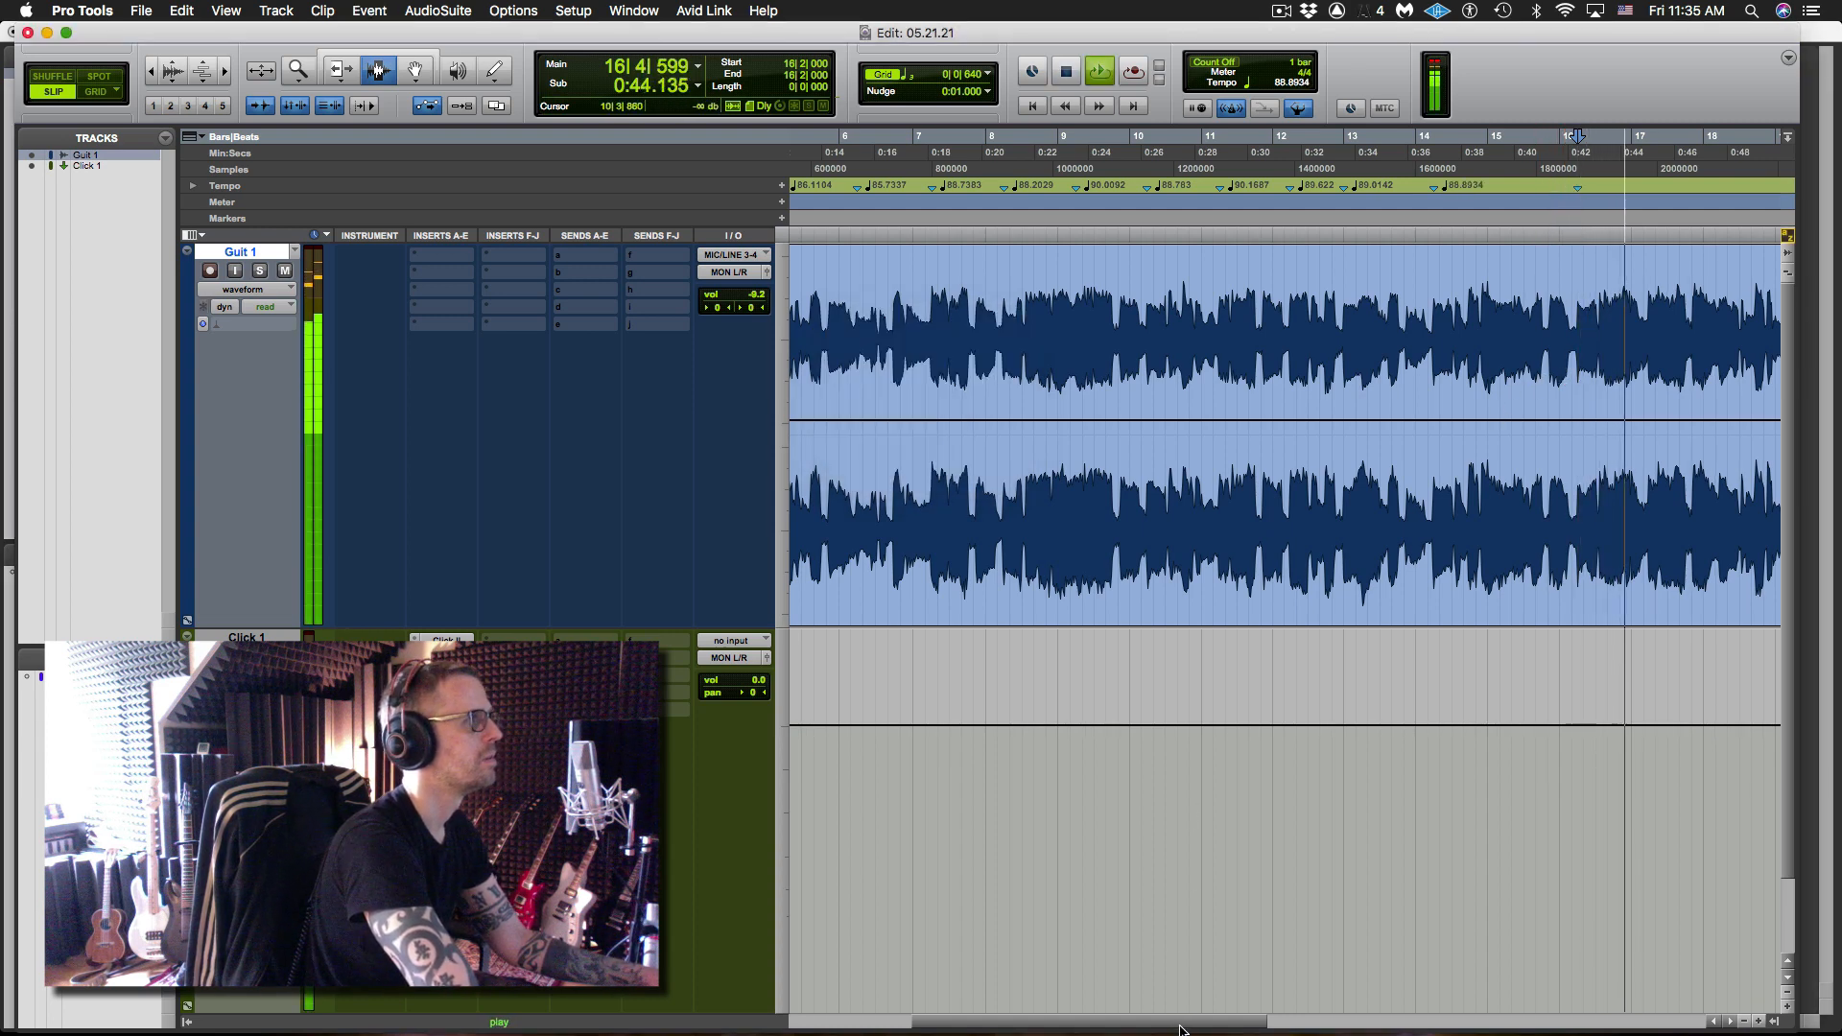
scroll(1248, 758, right, 5)
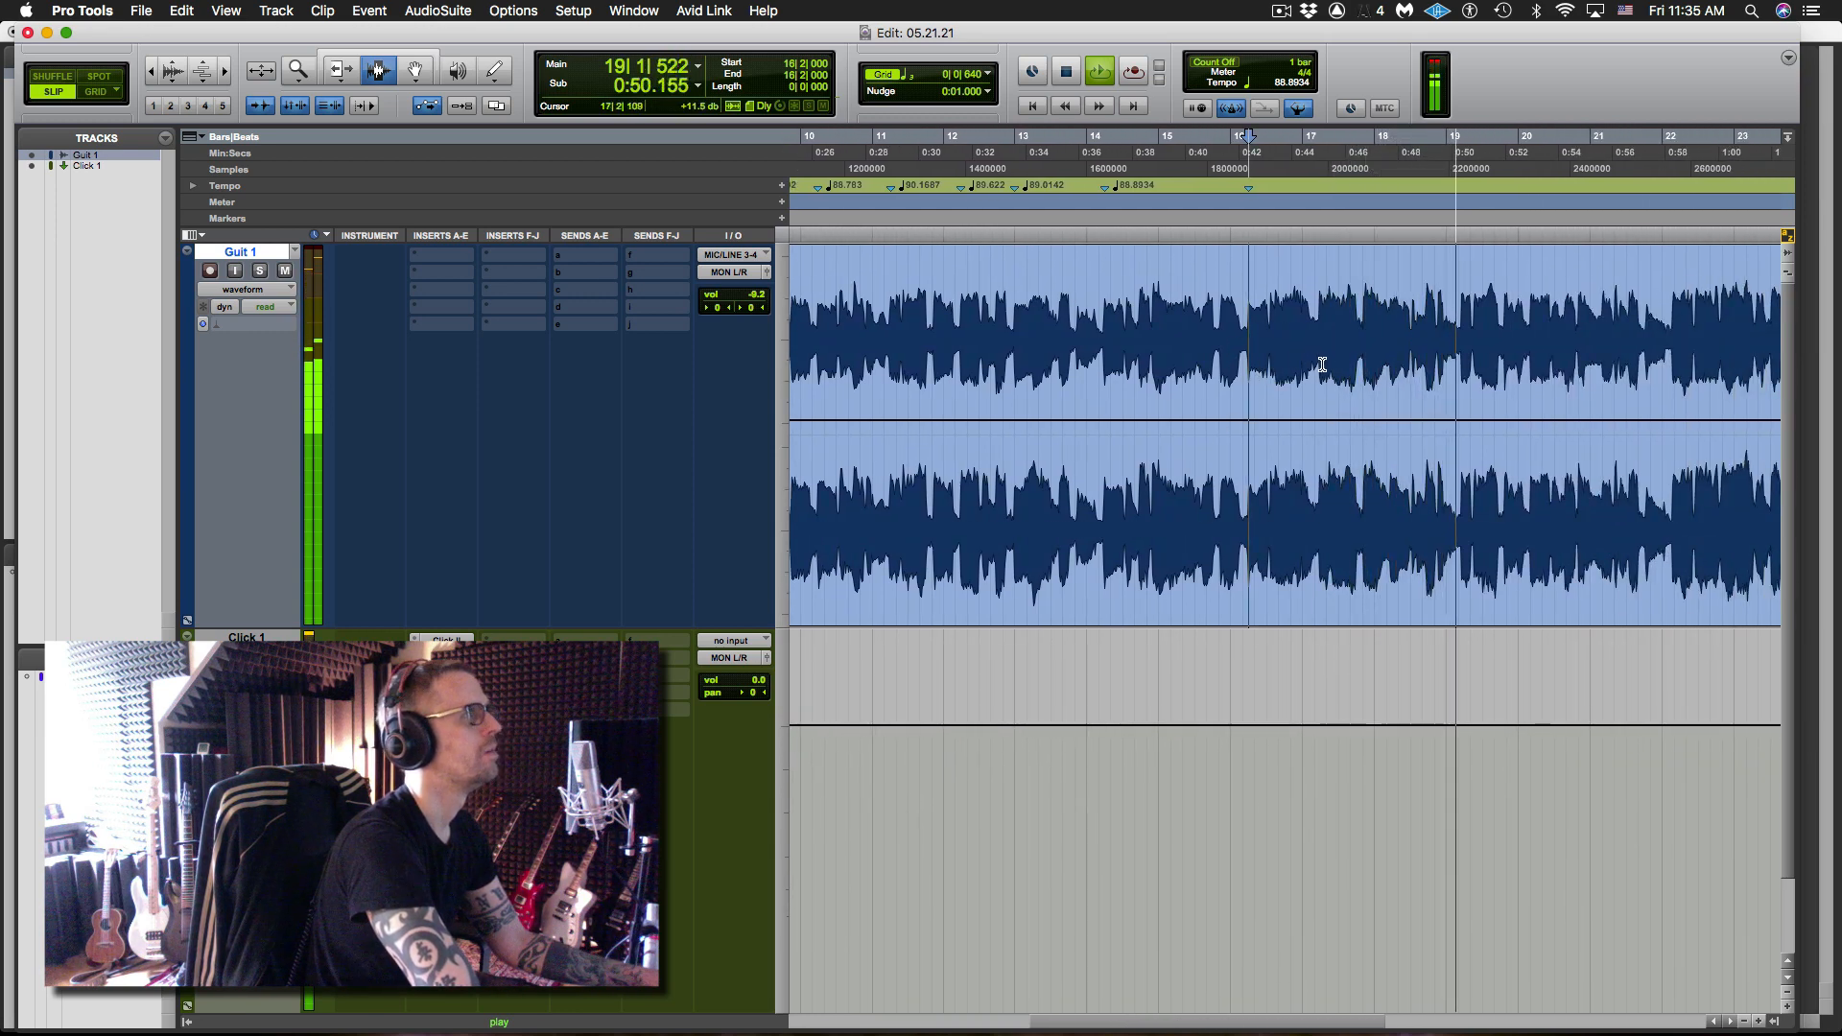
key(space)
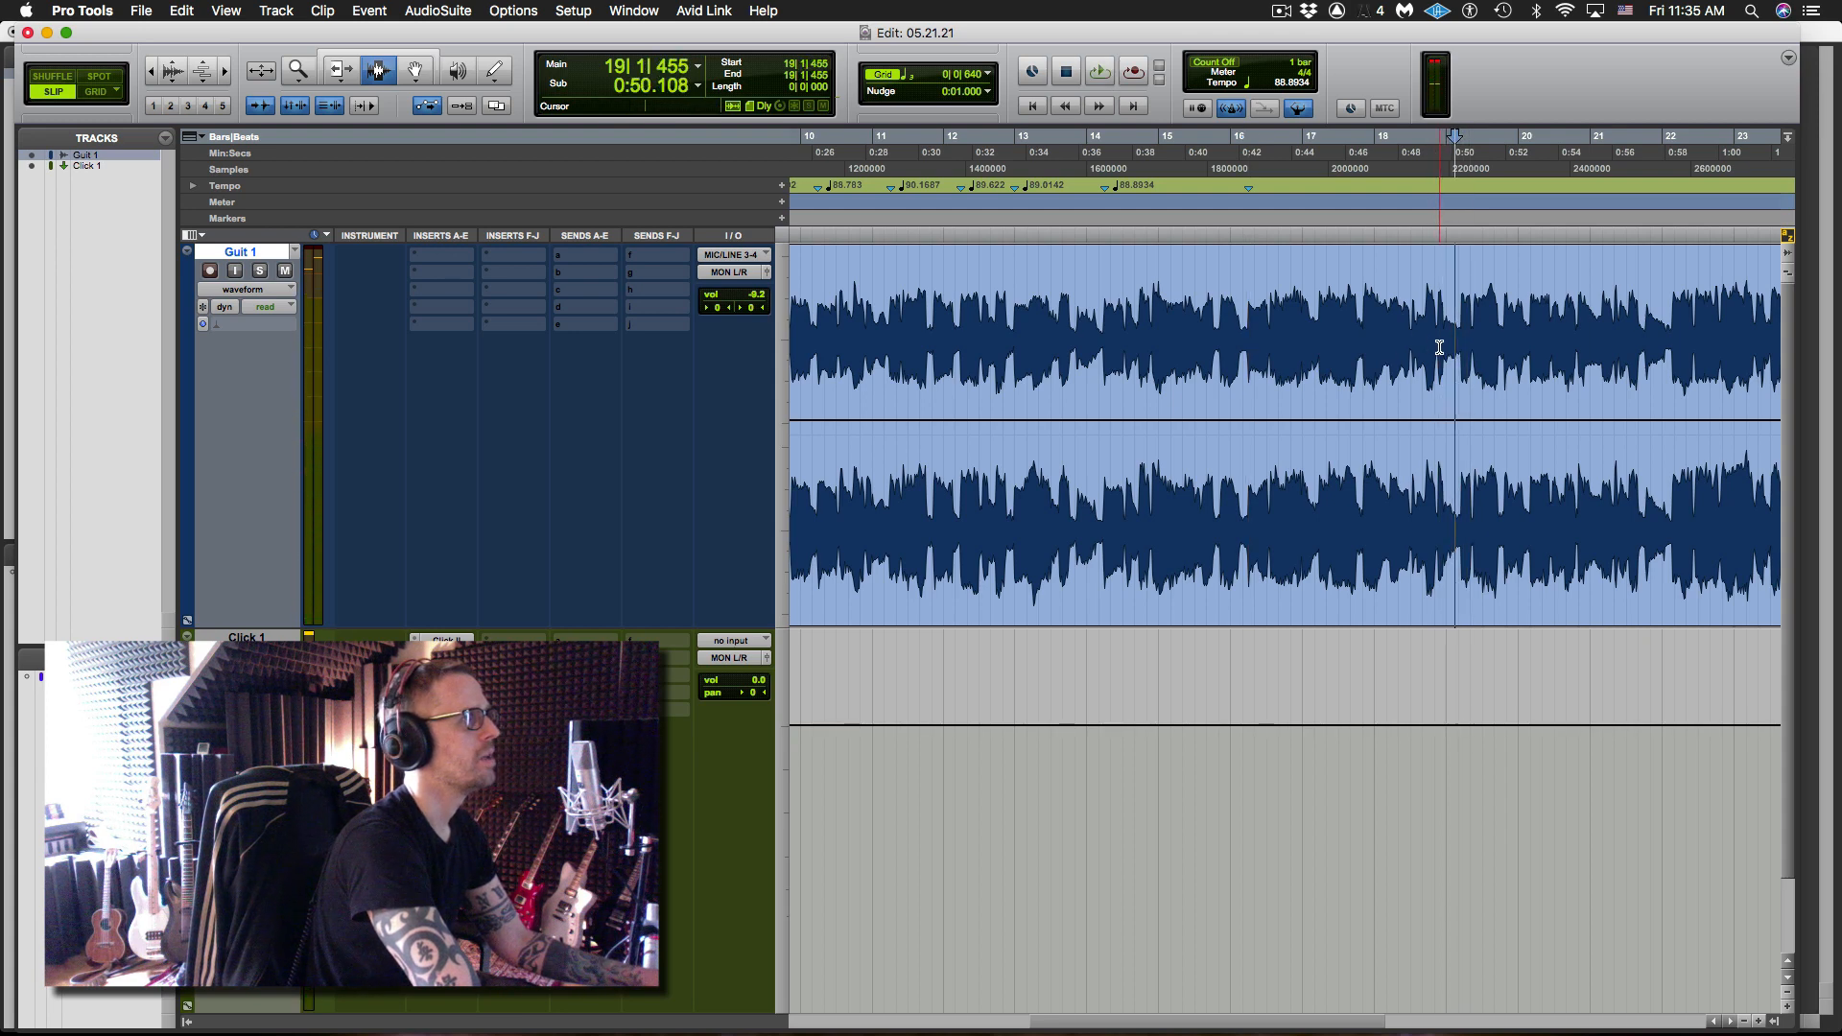
key(space)
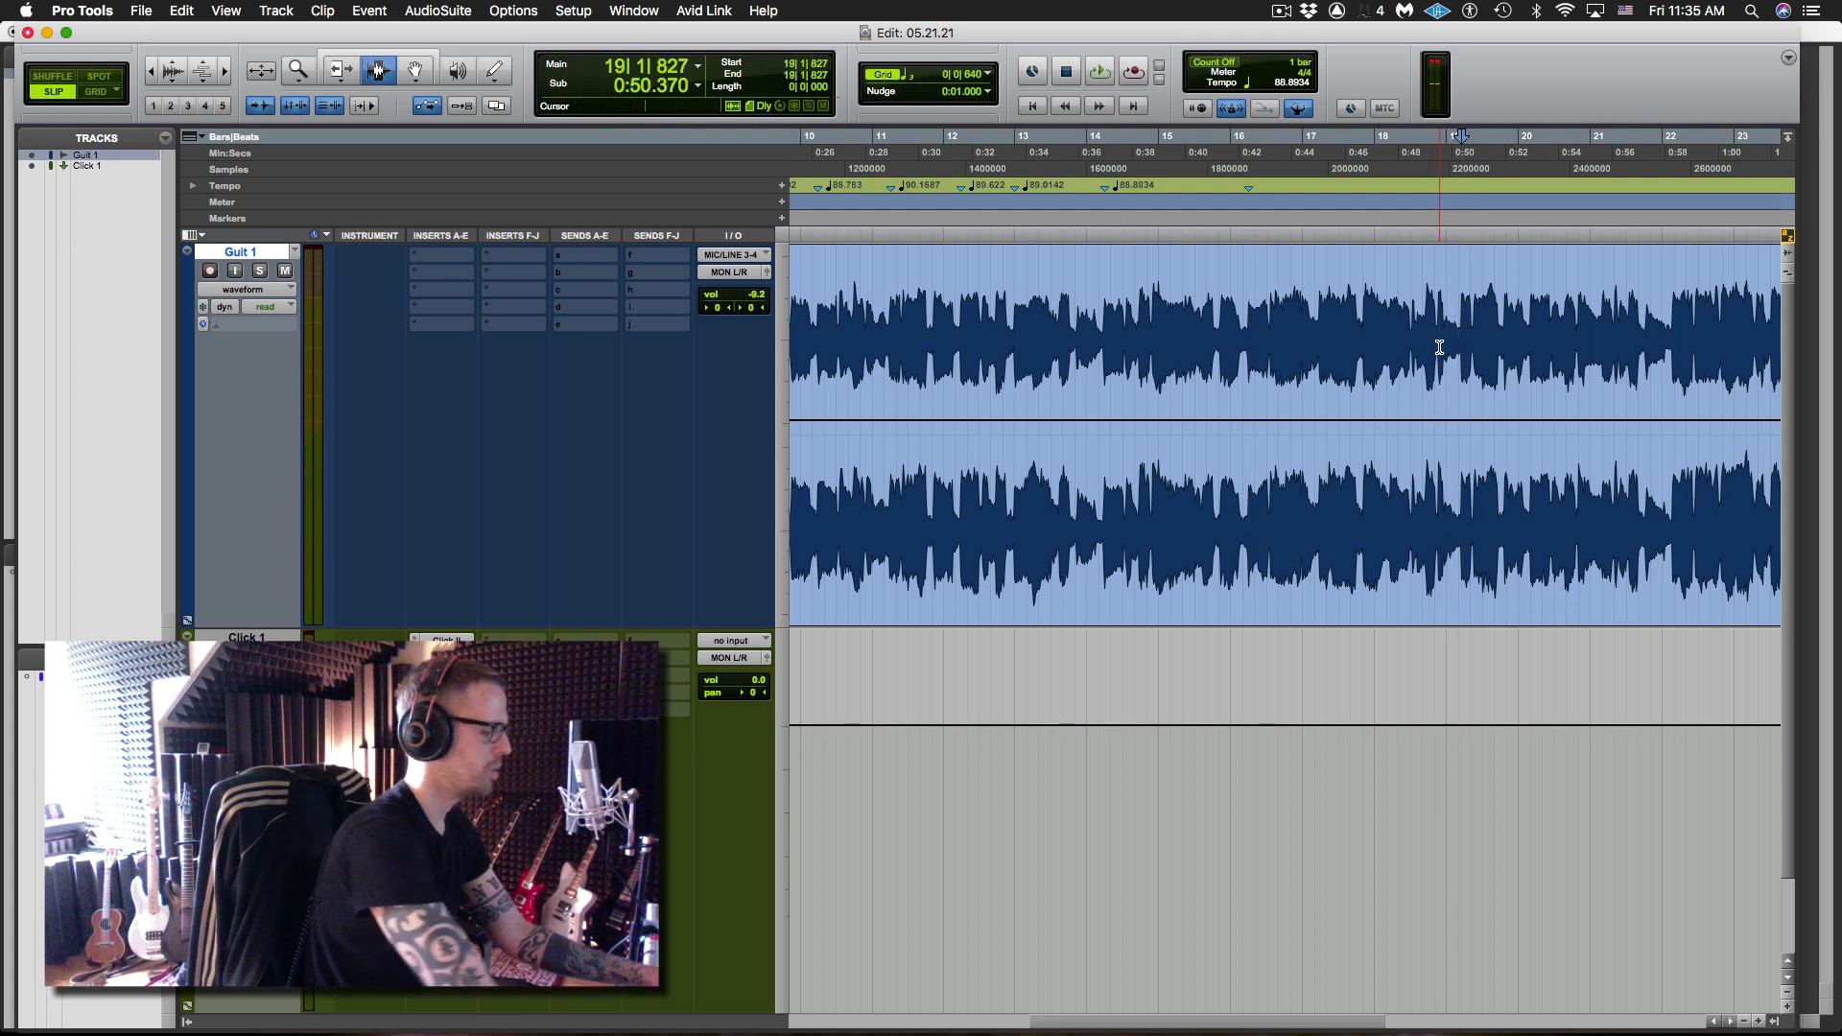
key(super+i)
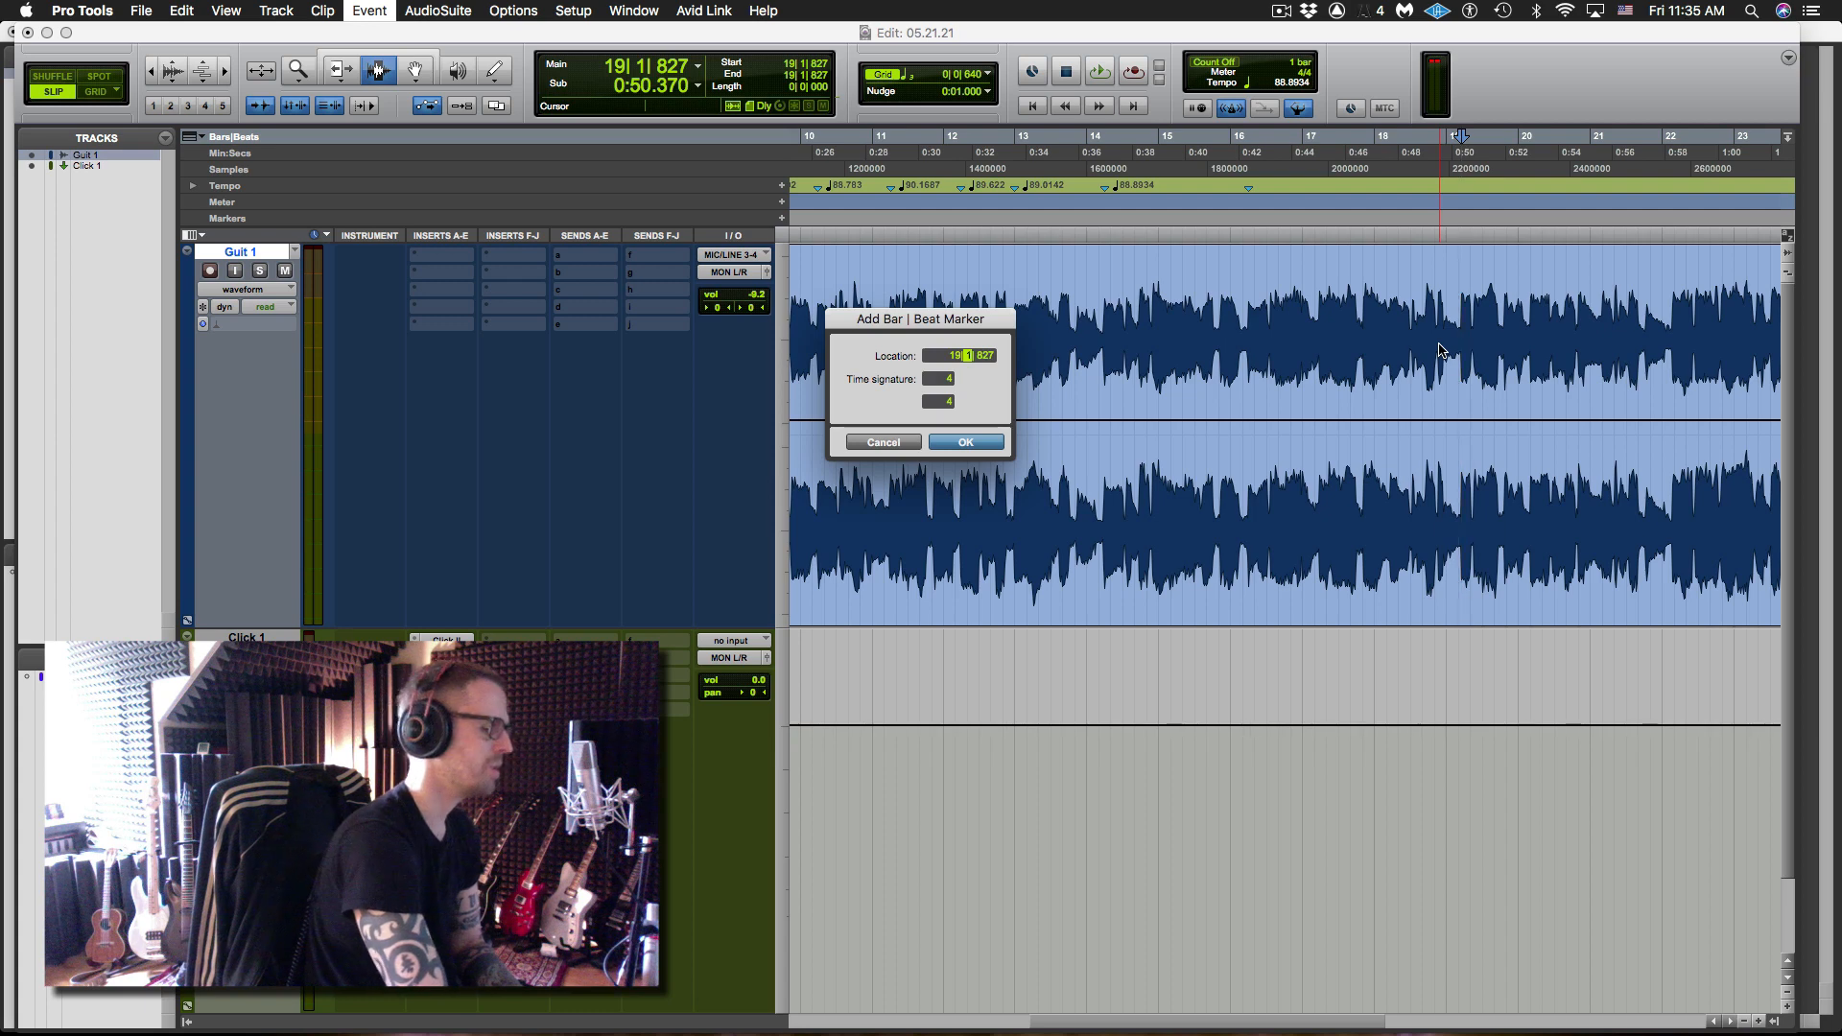
key(Return)
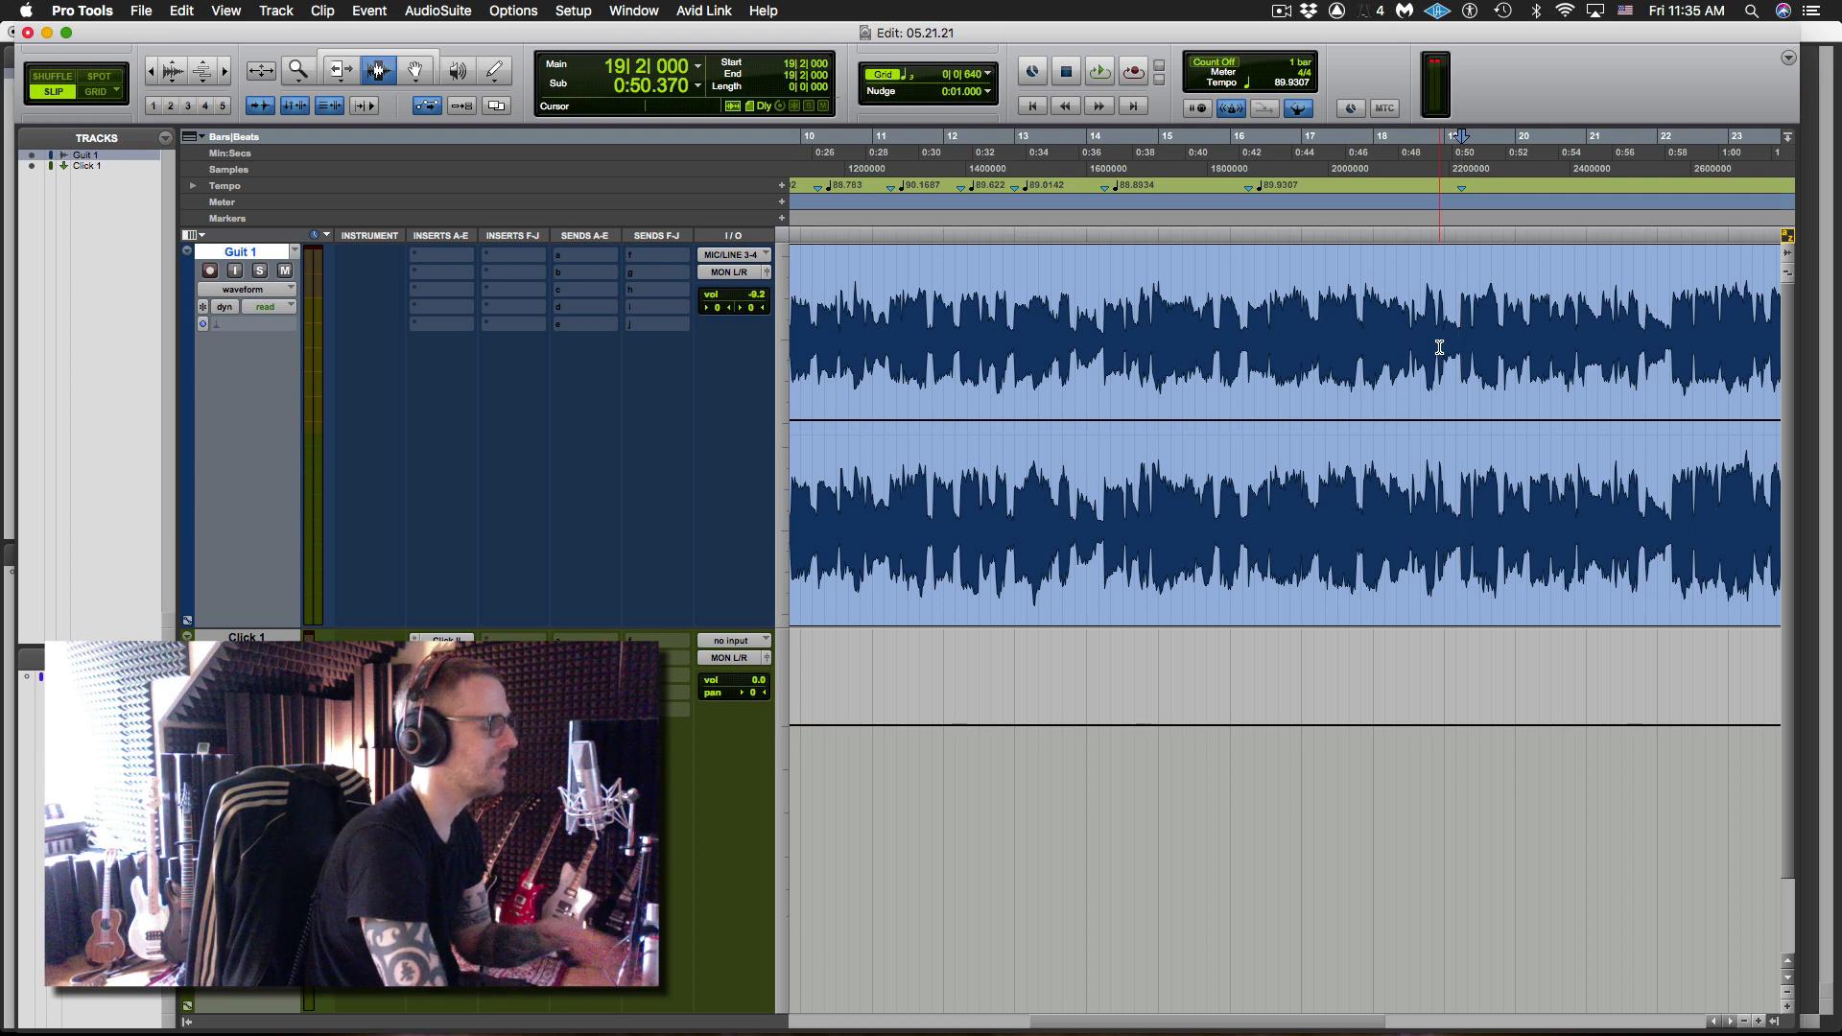
- Audition the guitar from just before bar 19, locate the attack at about 52.95 seconds and identify it as beat 20|2|000 in 4/4
click(1388, 359)
key(space)
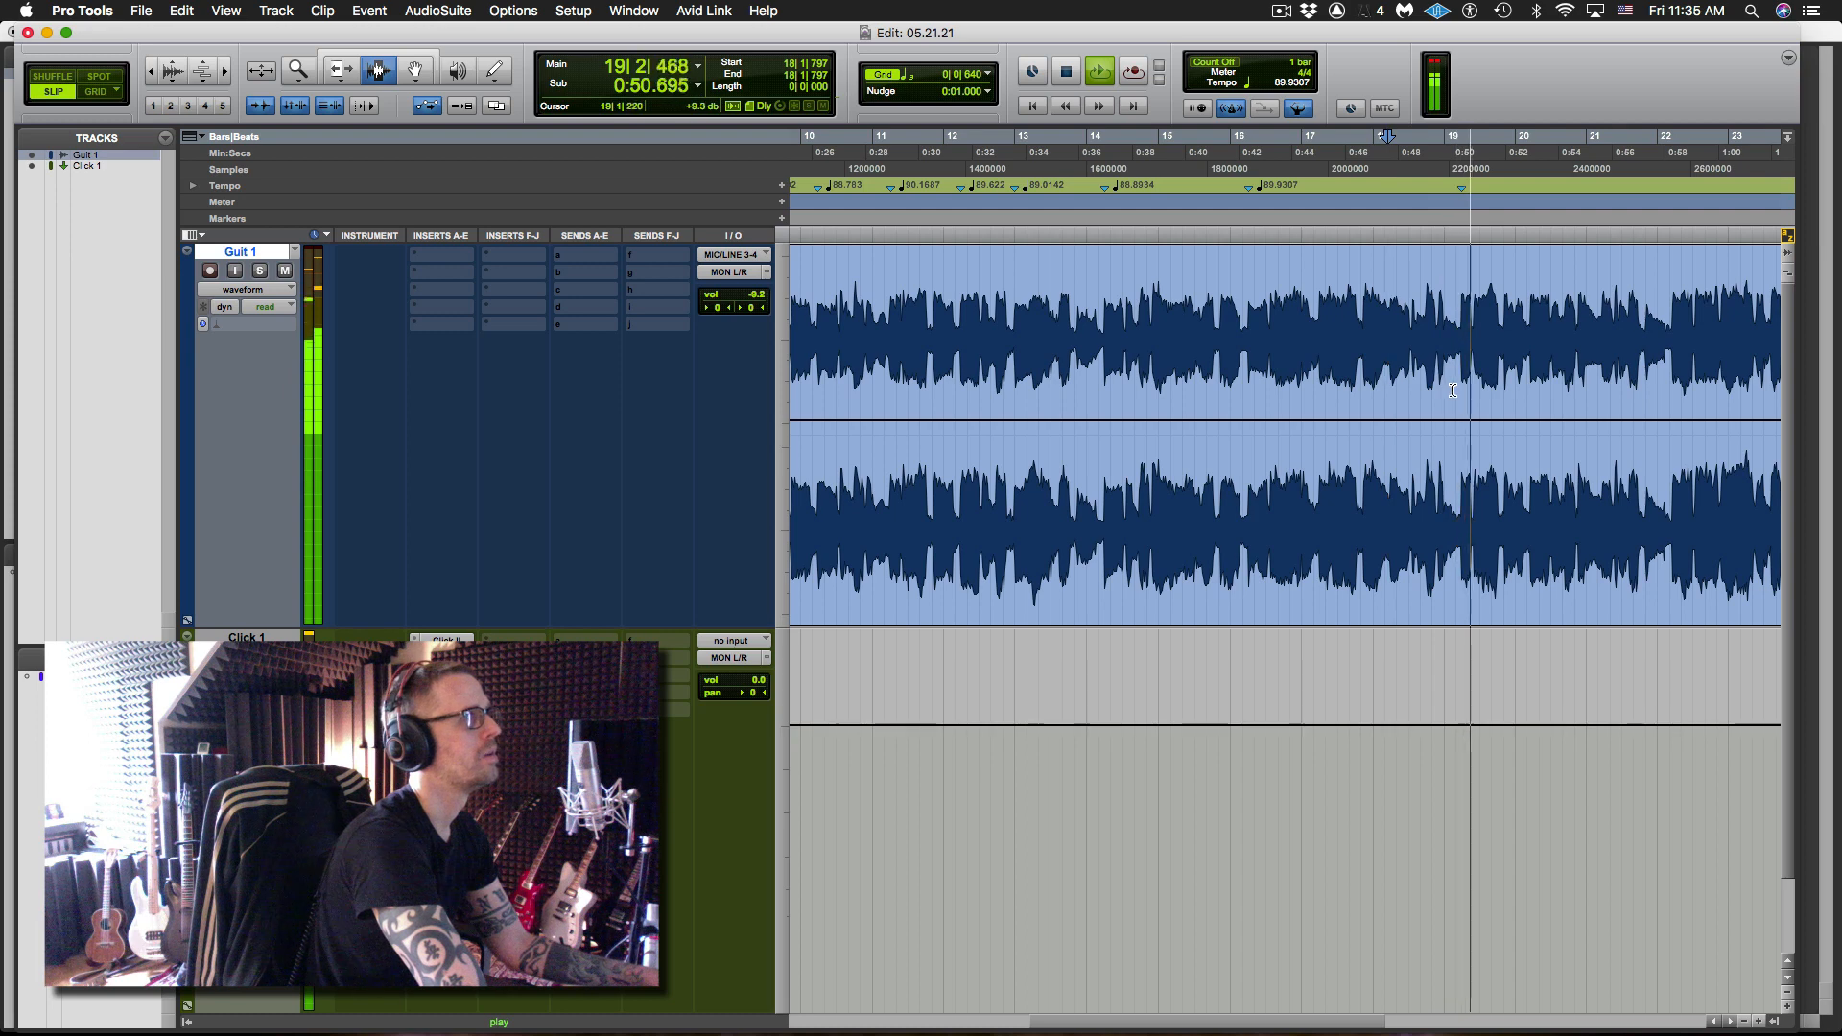
key(space)
click(1519, 367)
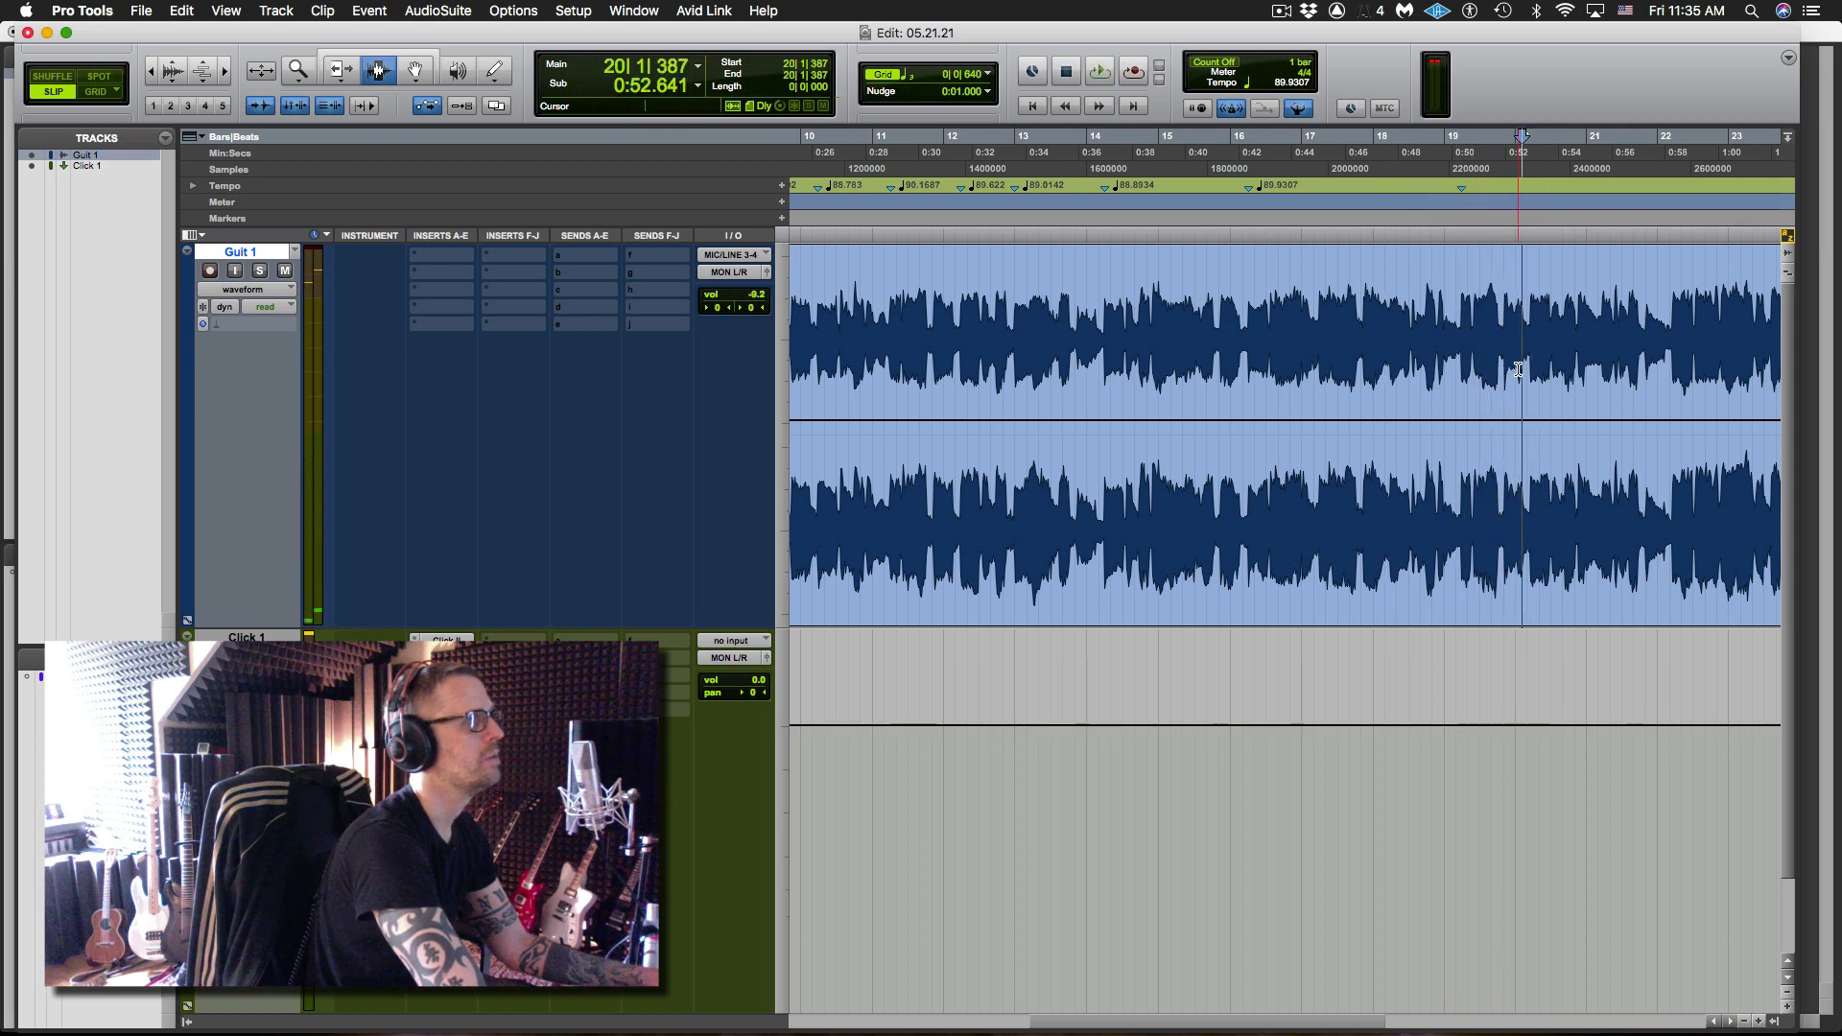
key(super+i)
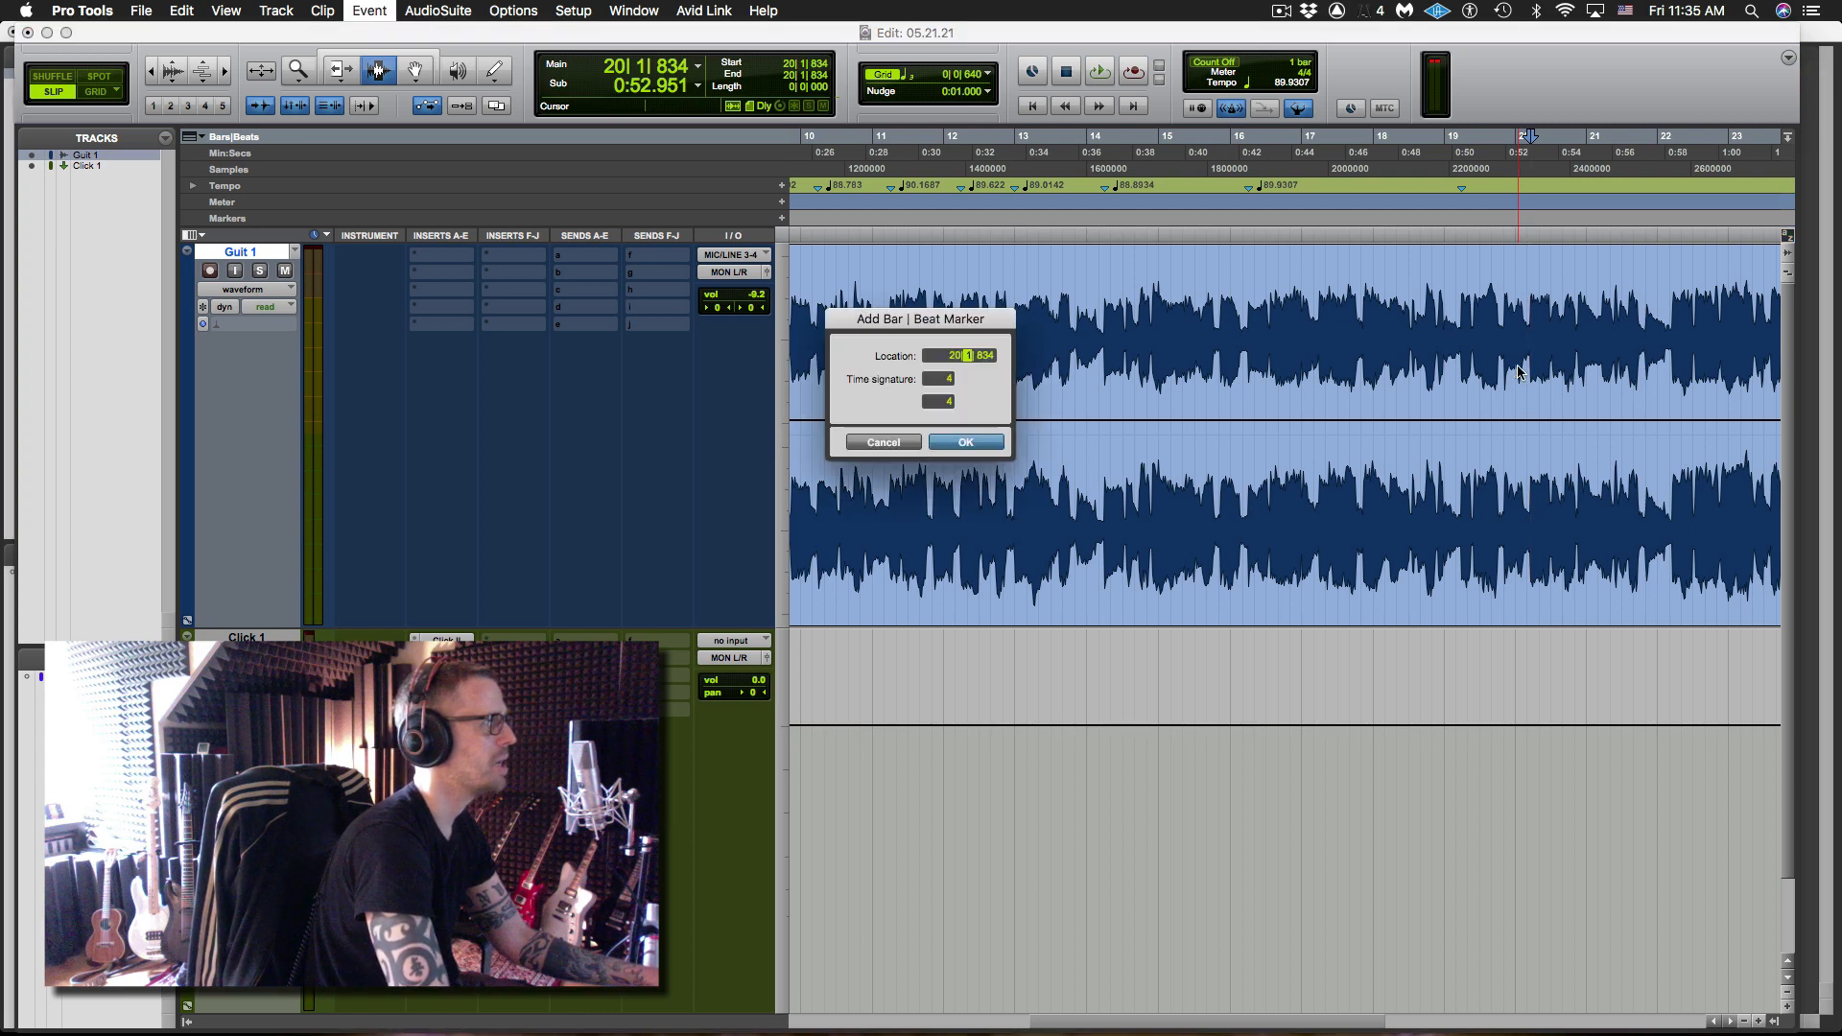
key(Return)
- Audition onward from beat 20|2, locate the attack at about 55.6 seconds and identify it as beat 21|2|000 in 4/4
key(space)
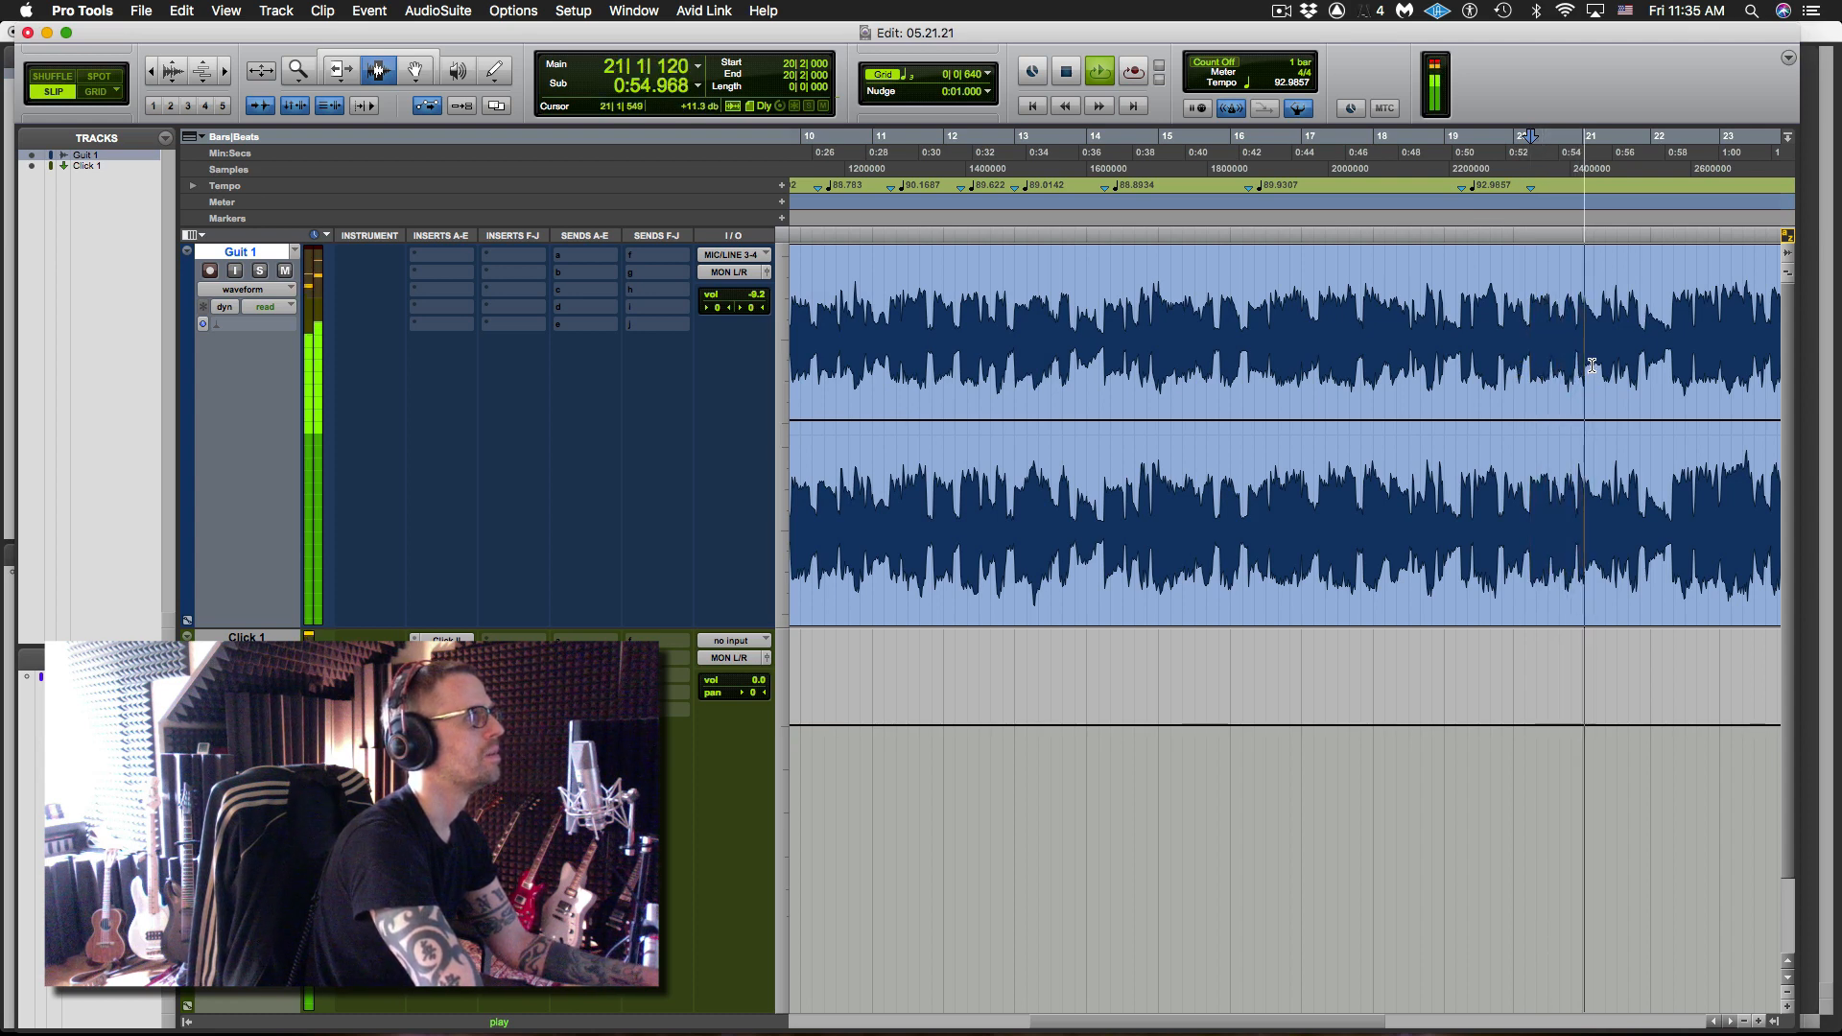
key(space)
key(space)
key(space)
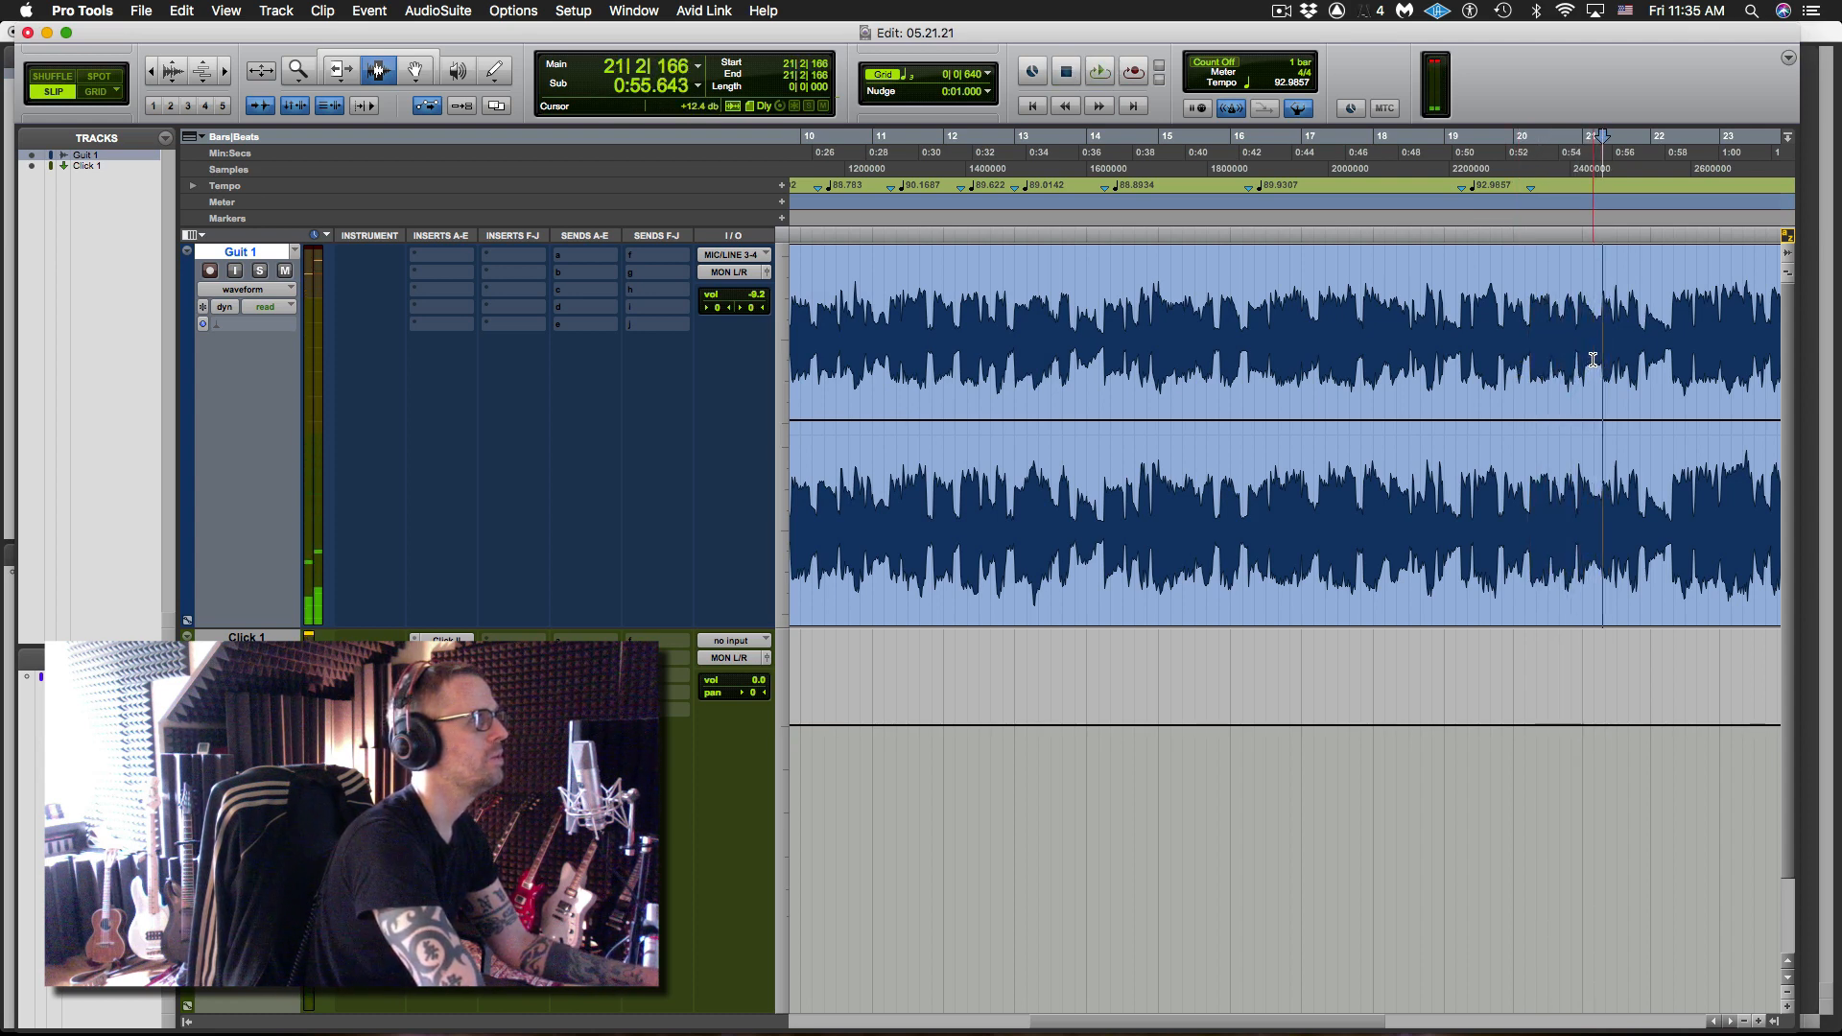
key(super+i)
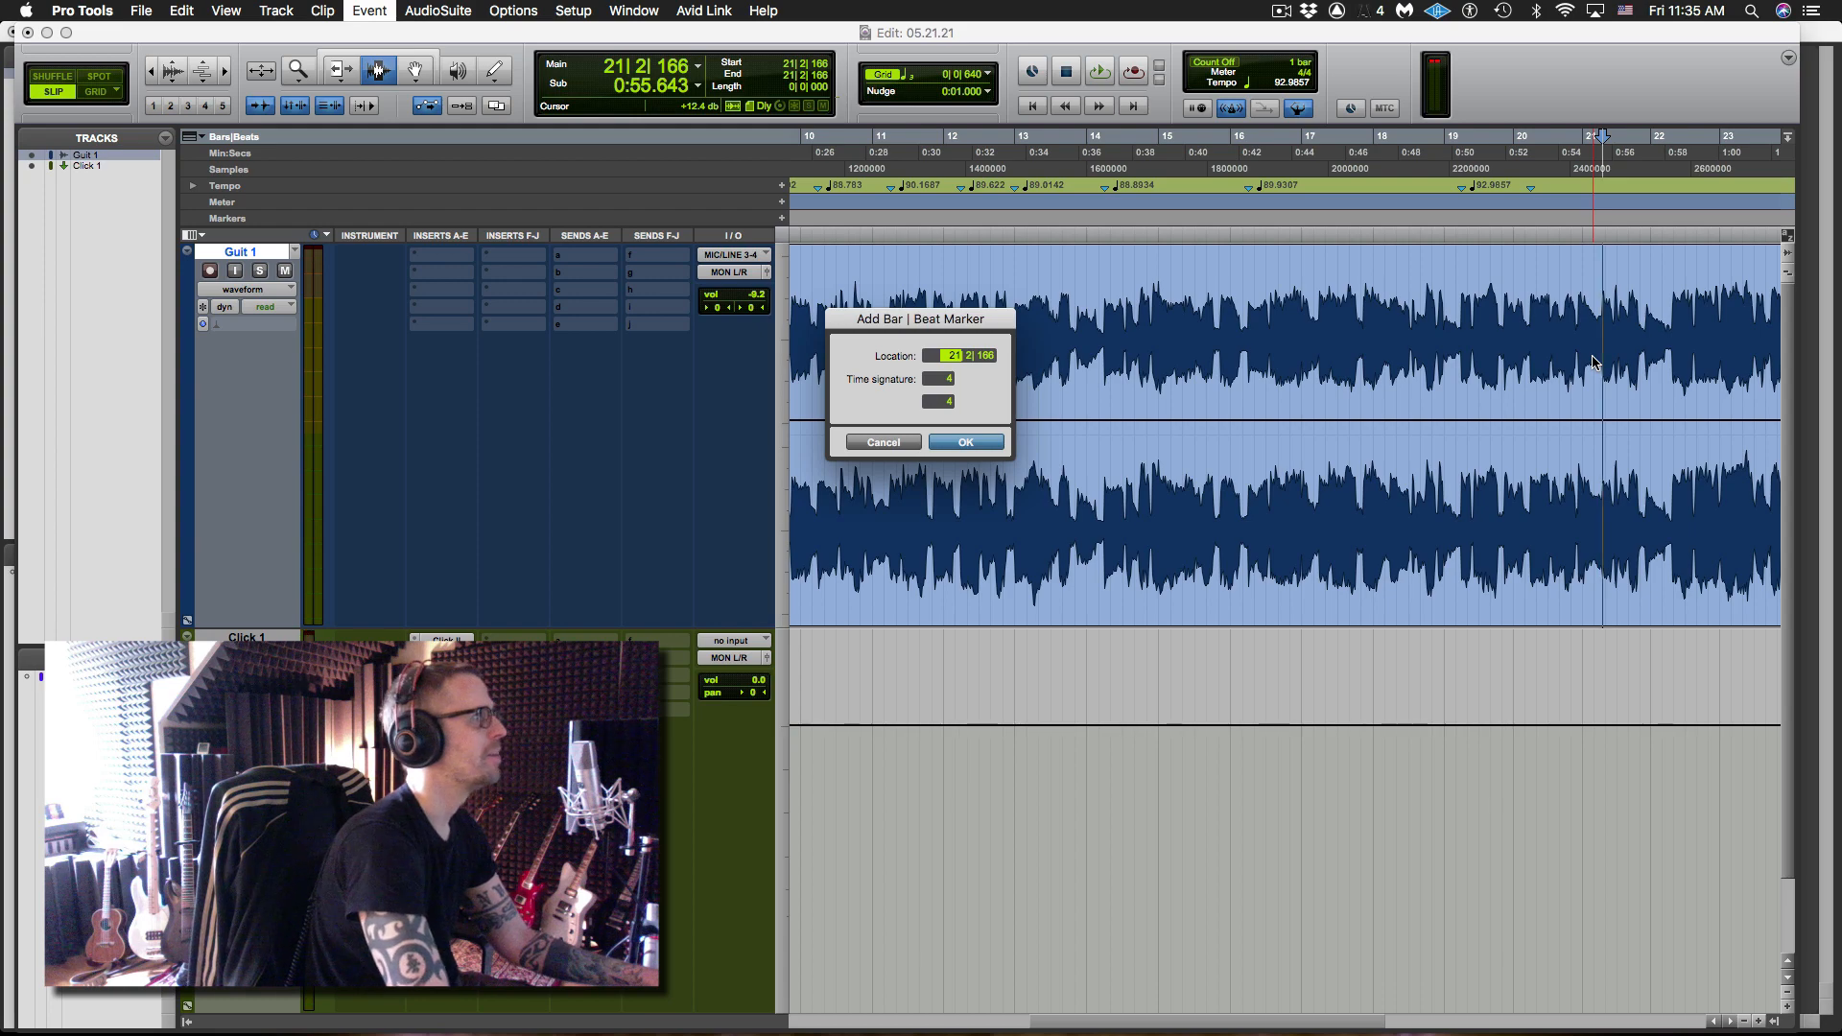
key(Return)
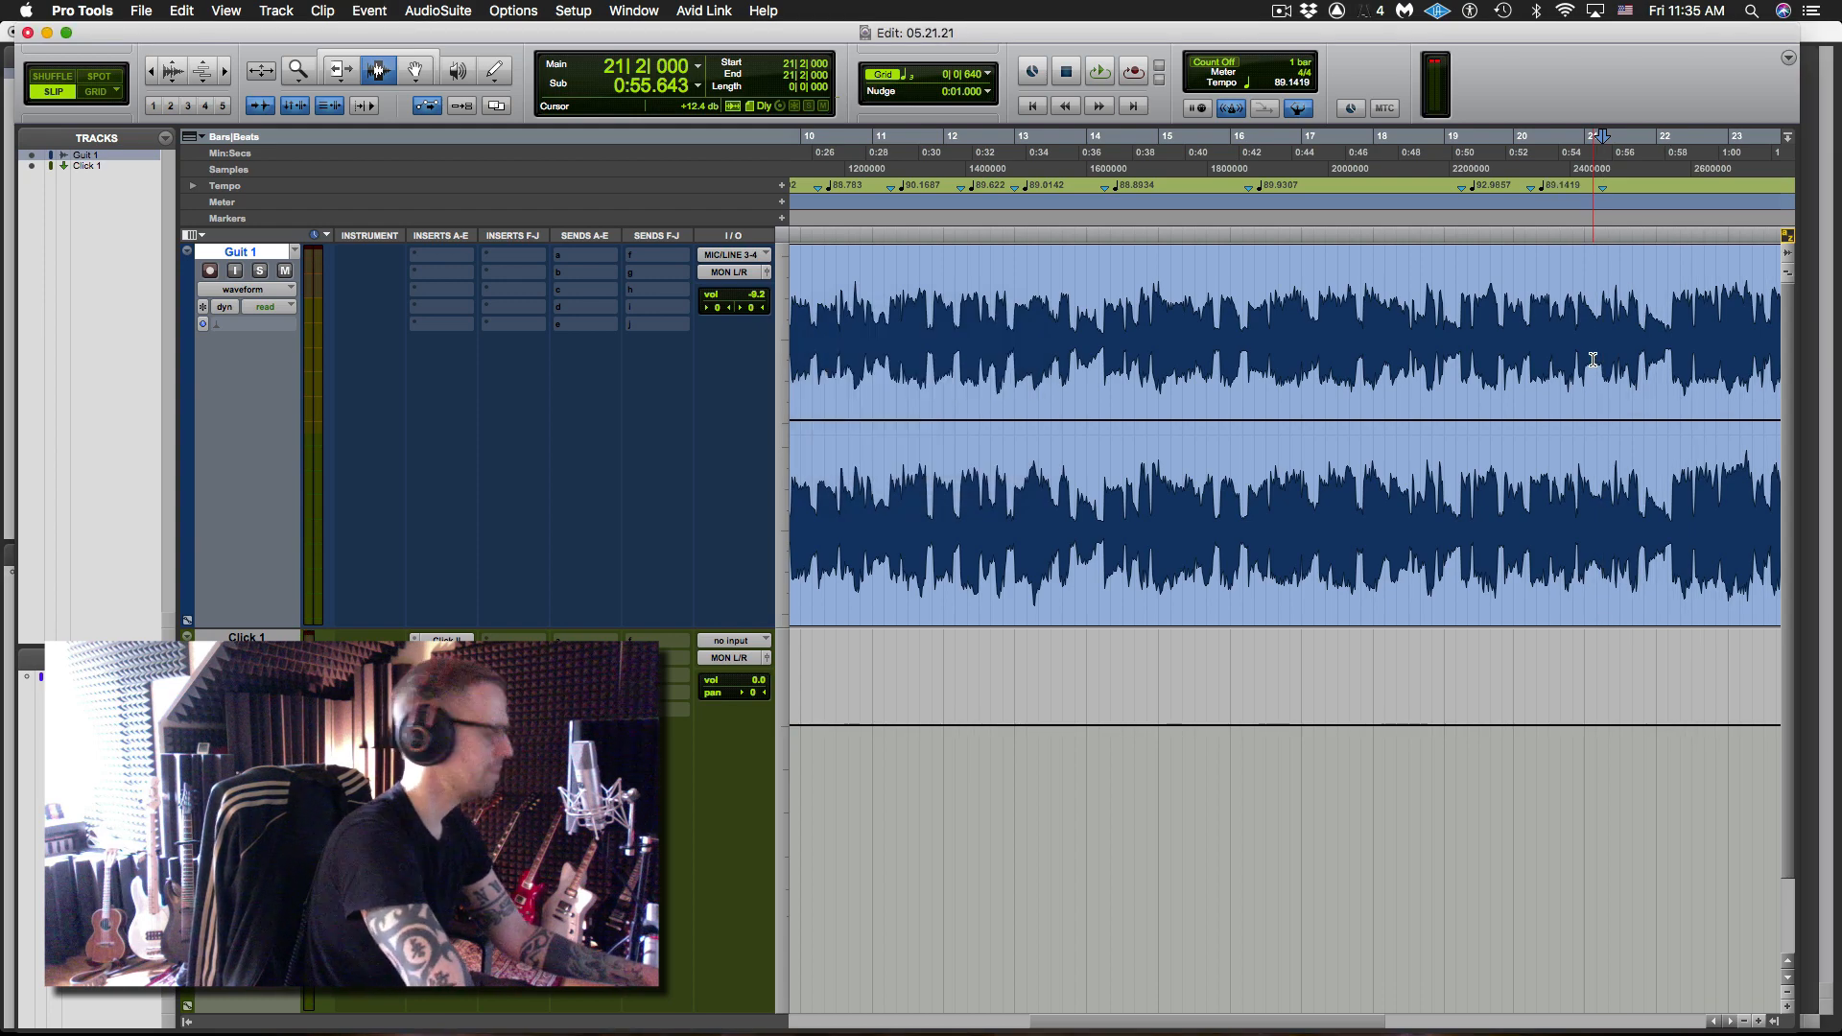
- Audition the guitar from beat 20|4, locate the attack at about 58.3 seconds and identify it as beat 22|2|000 in 4/4
key(r)
key(r)
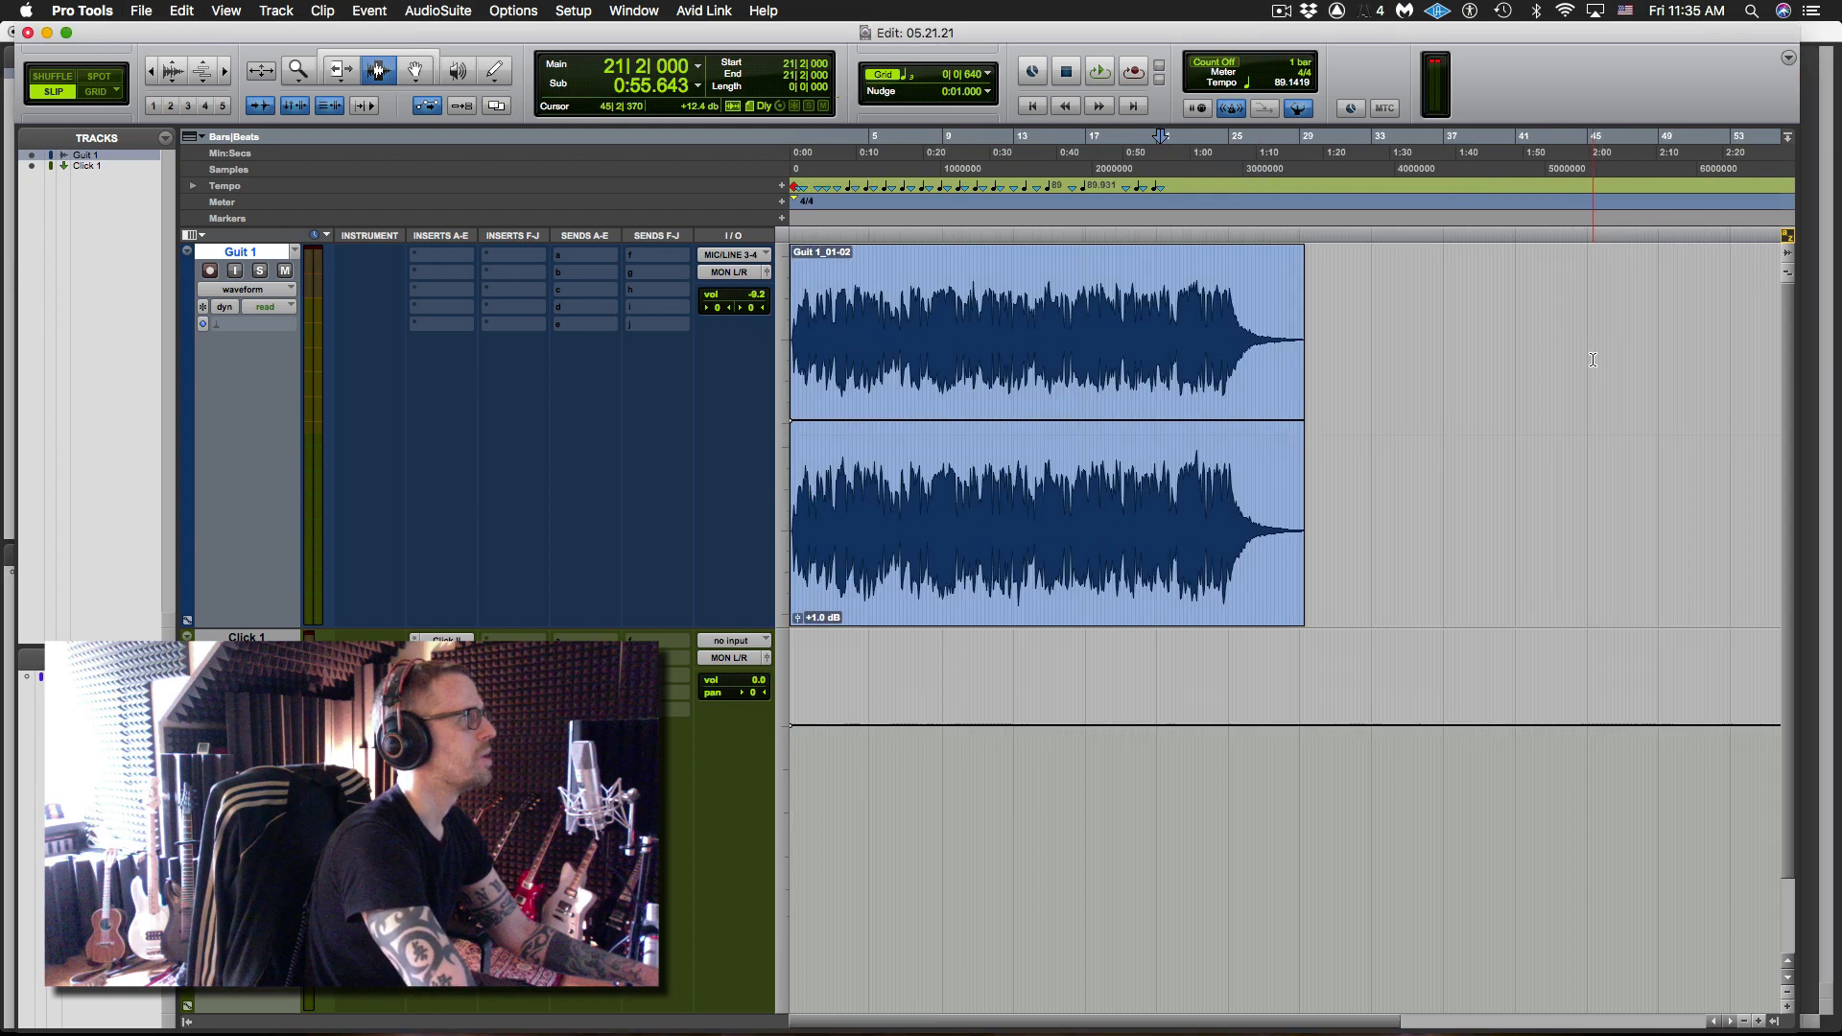
key(t)
key(t)
key(t)
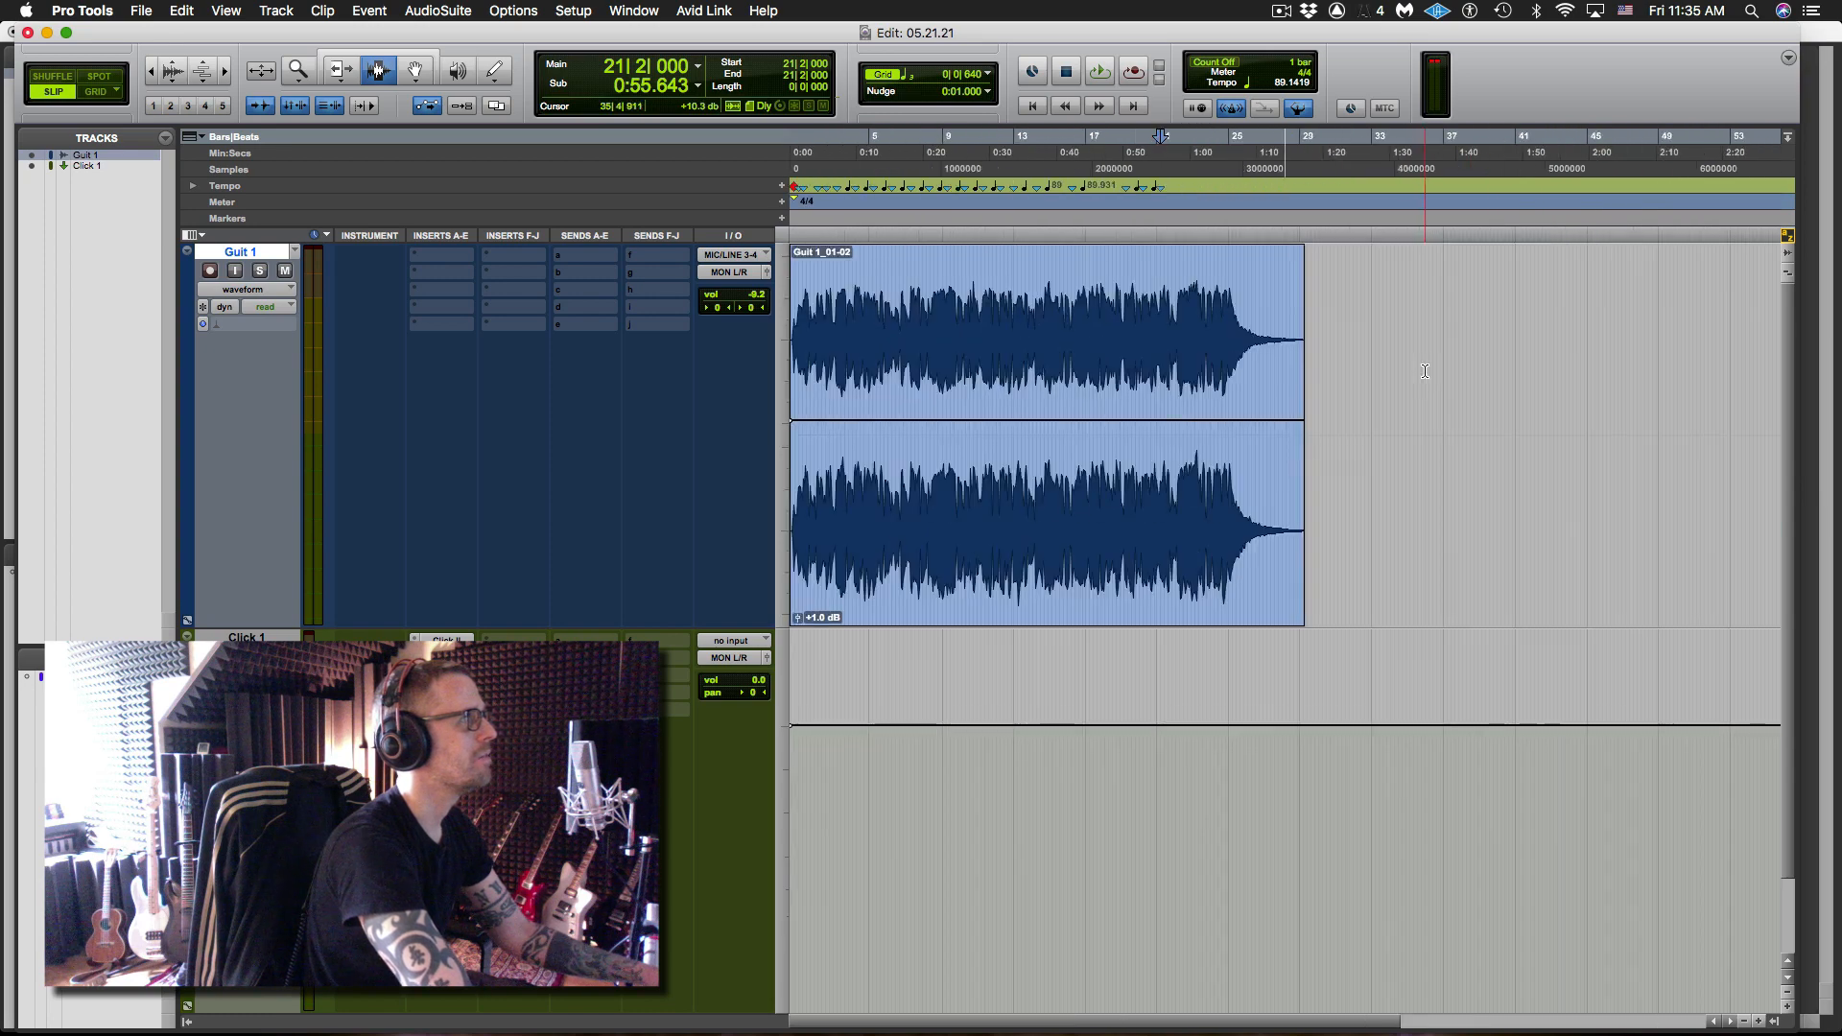
click(1242, 390)
key(space)
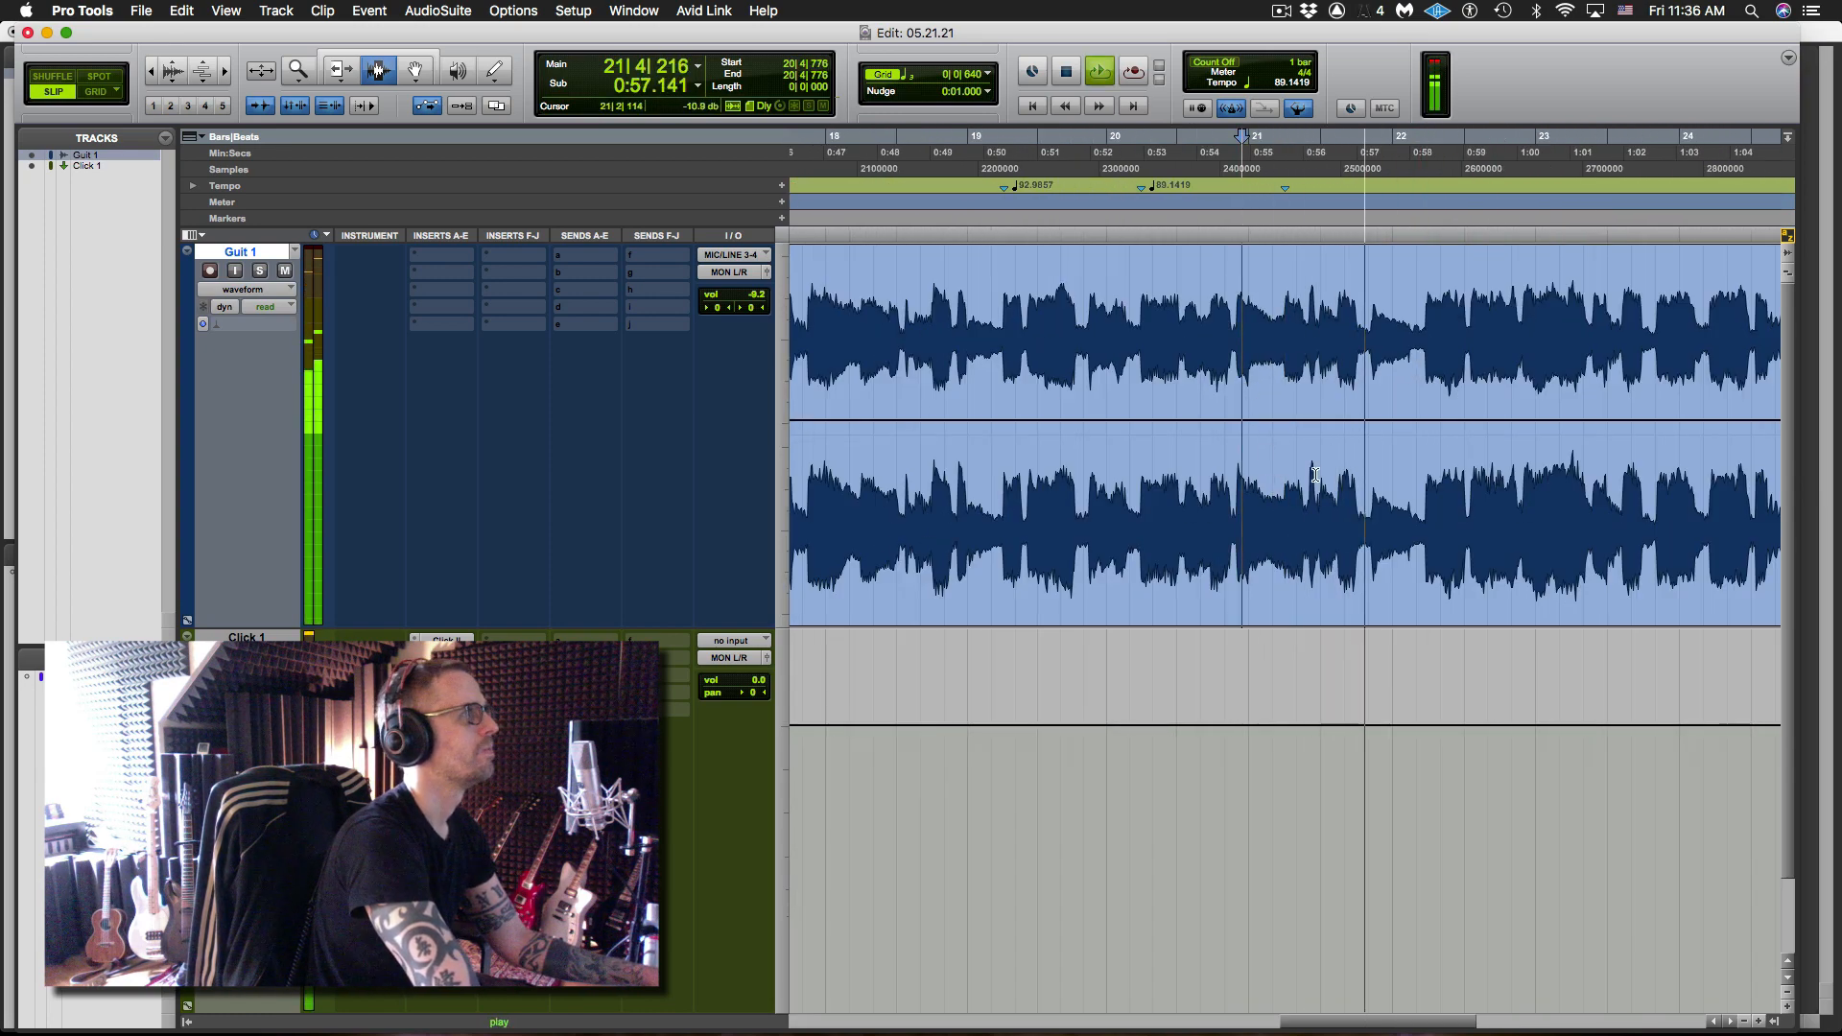
key(space)
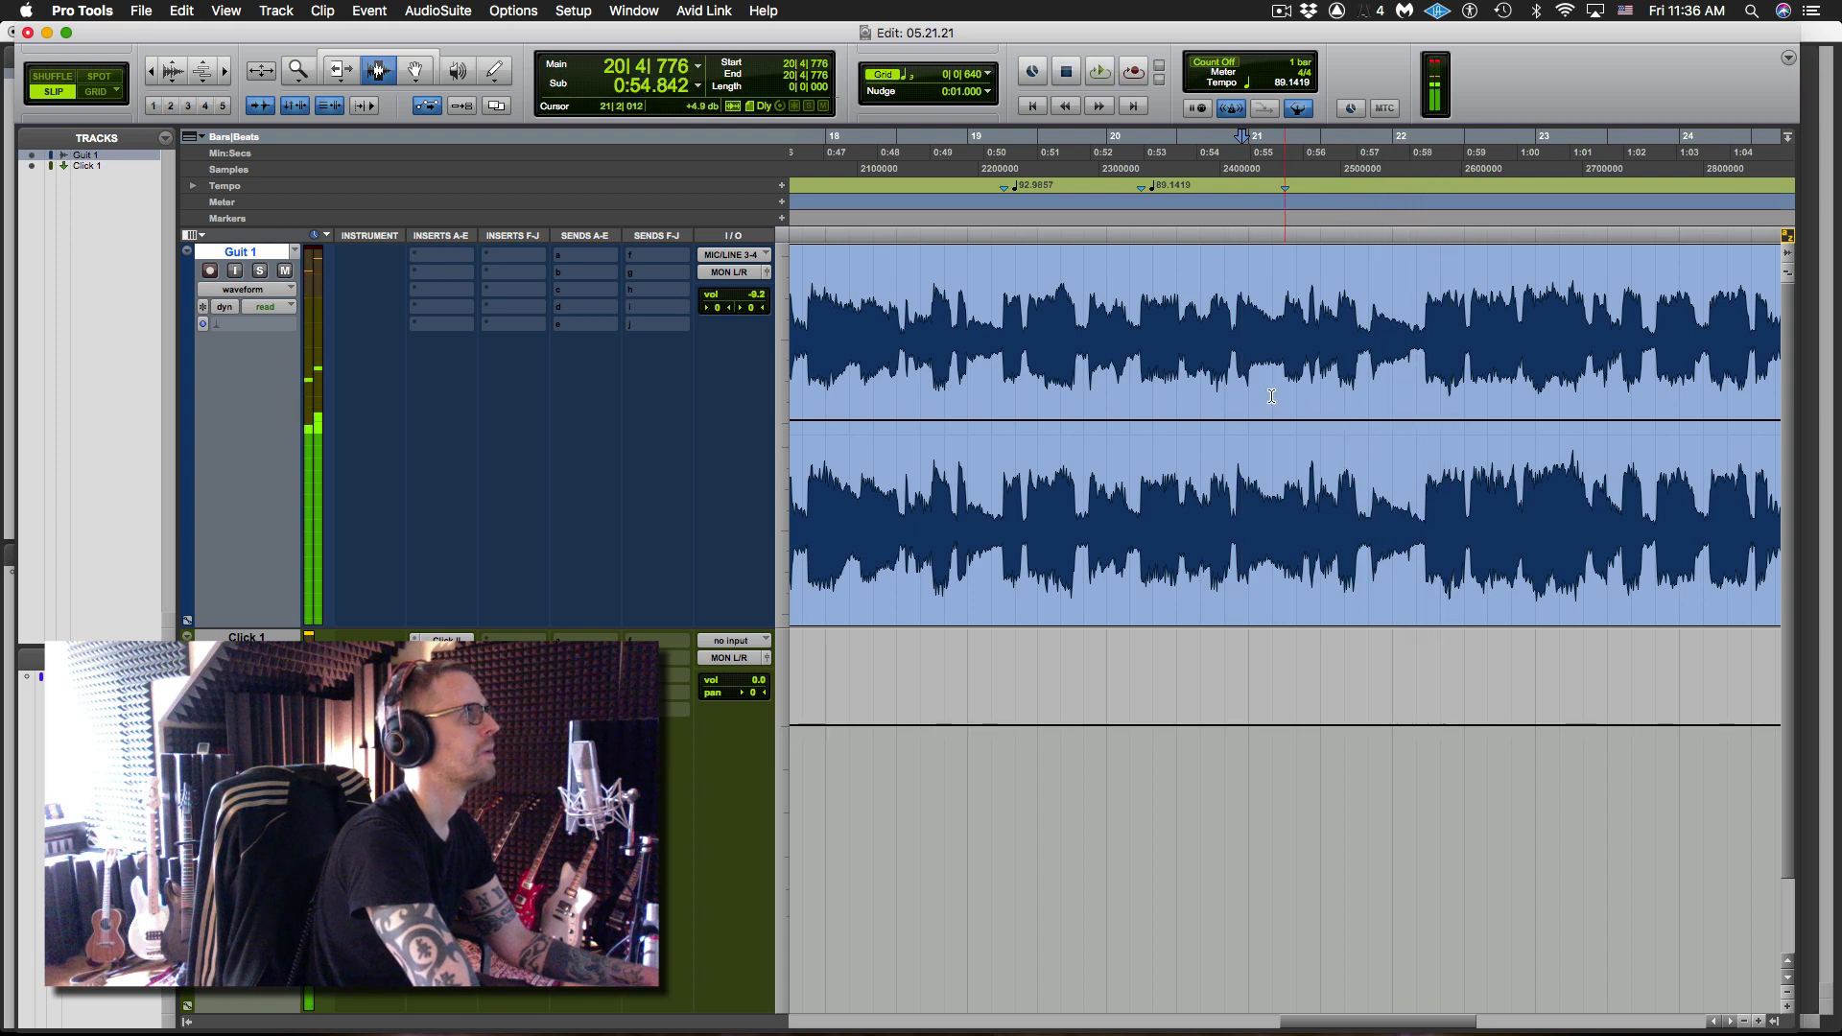
click(1398, 403)
key(Tab)
key(Tab)
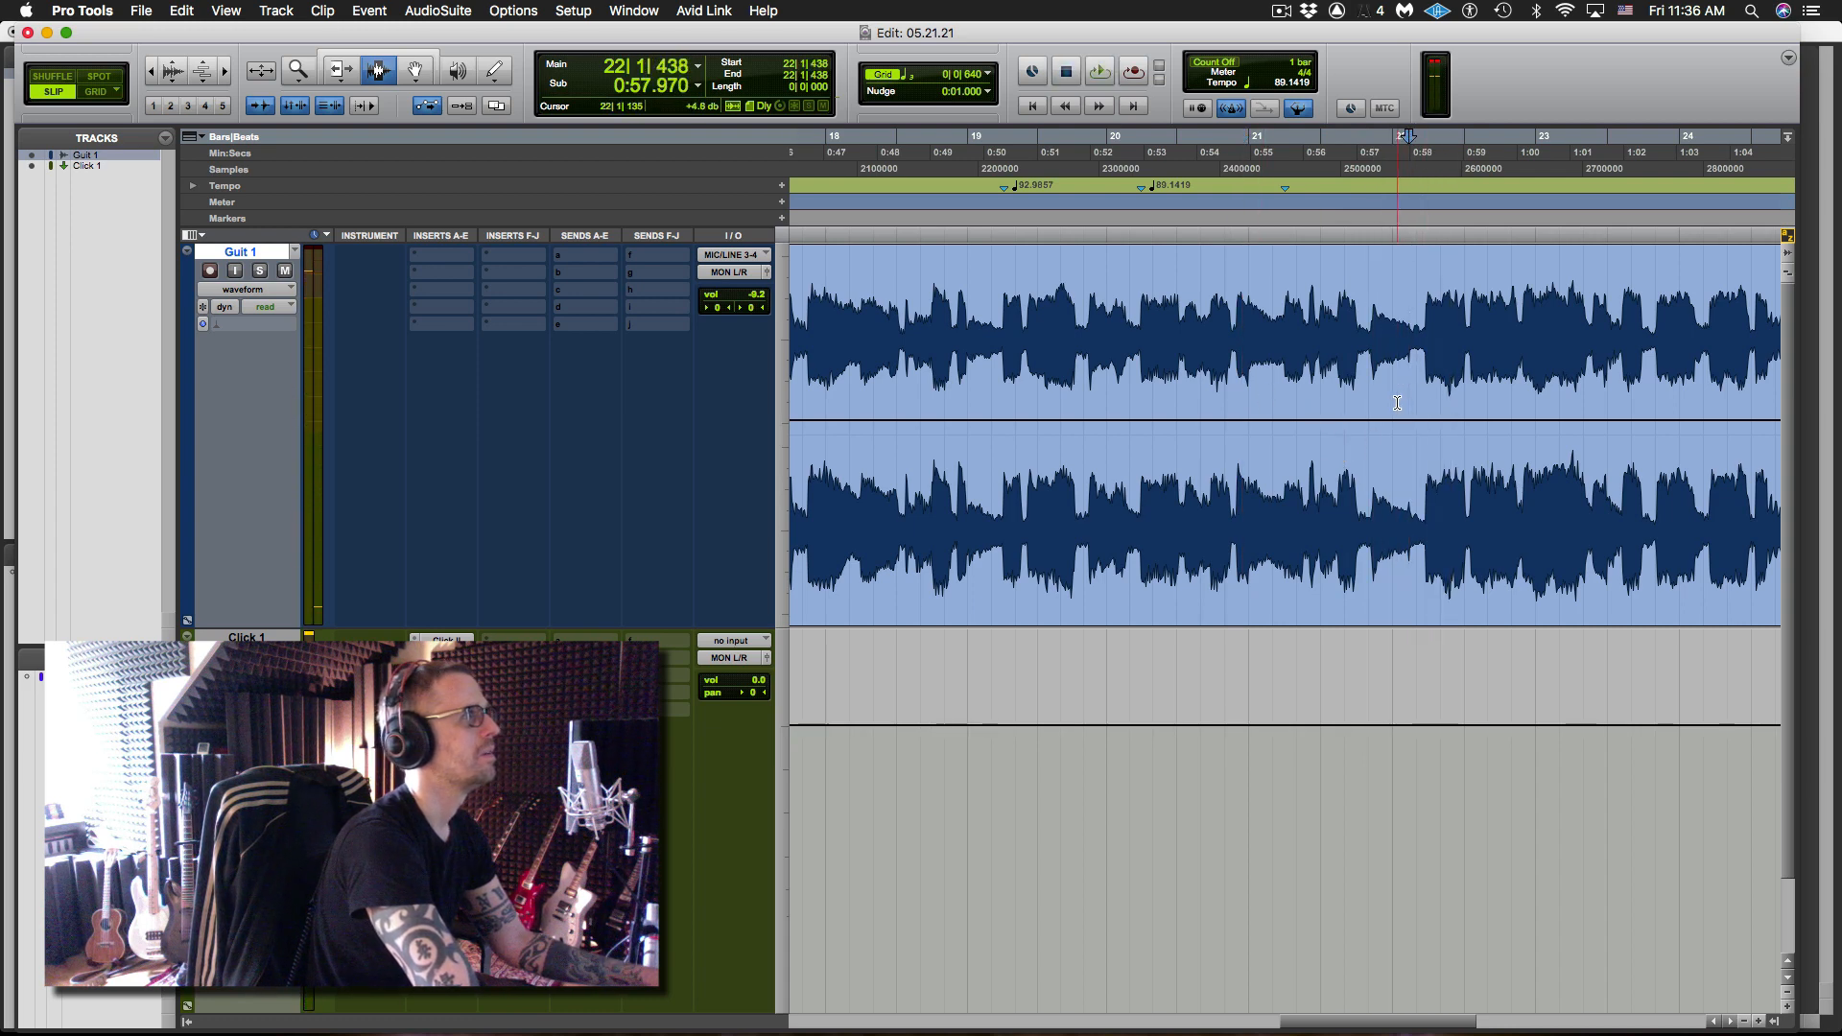
key(super+i)
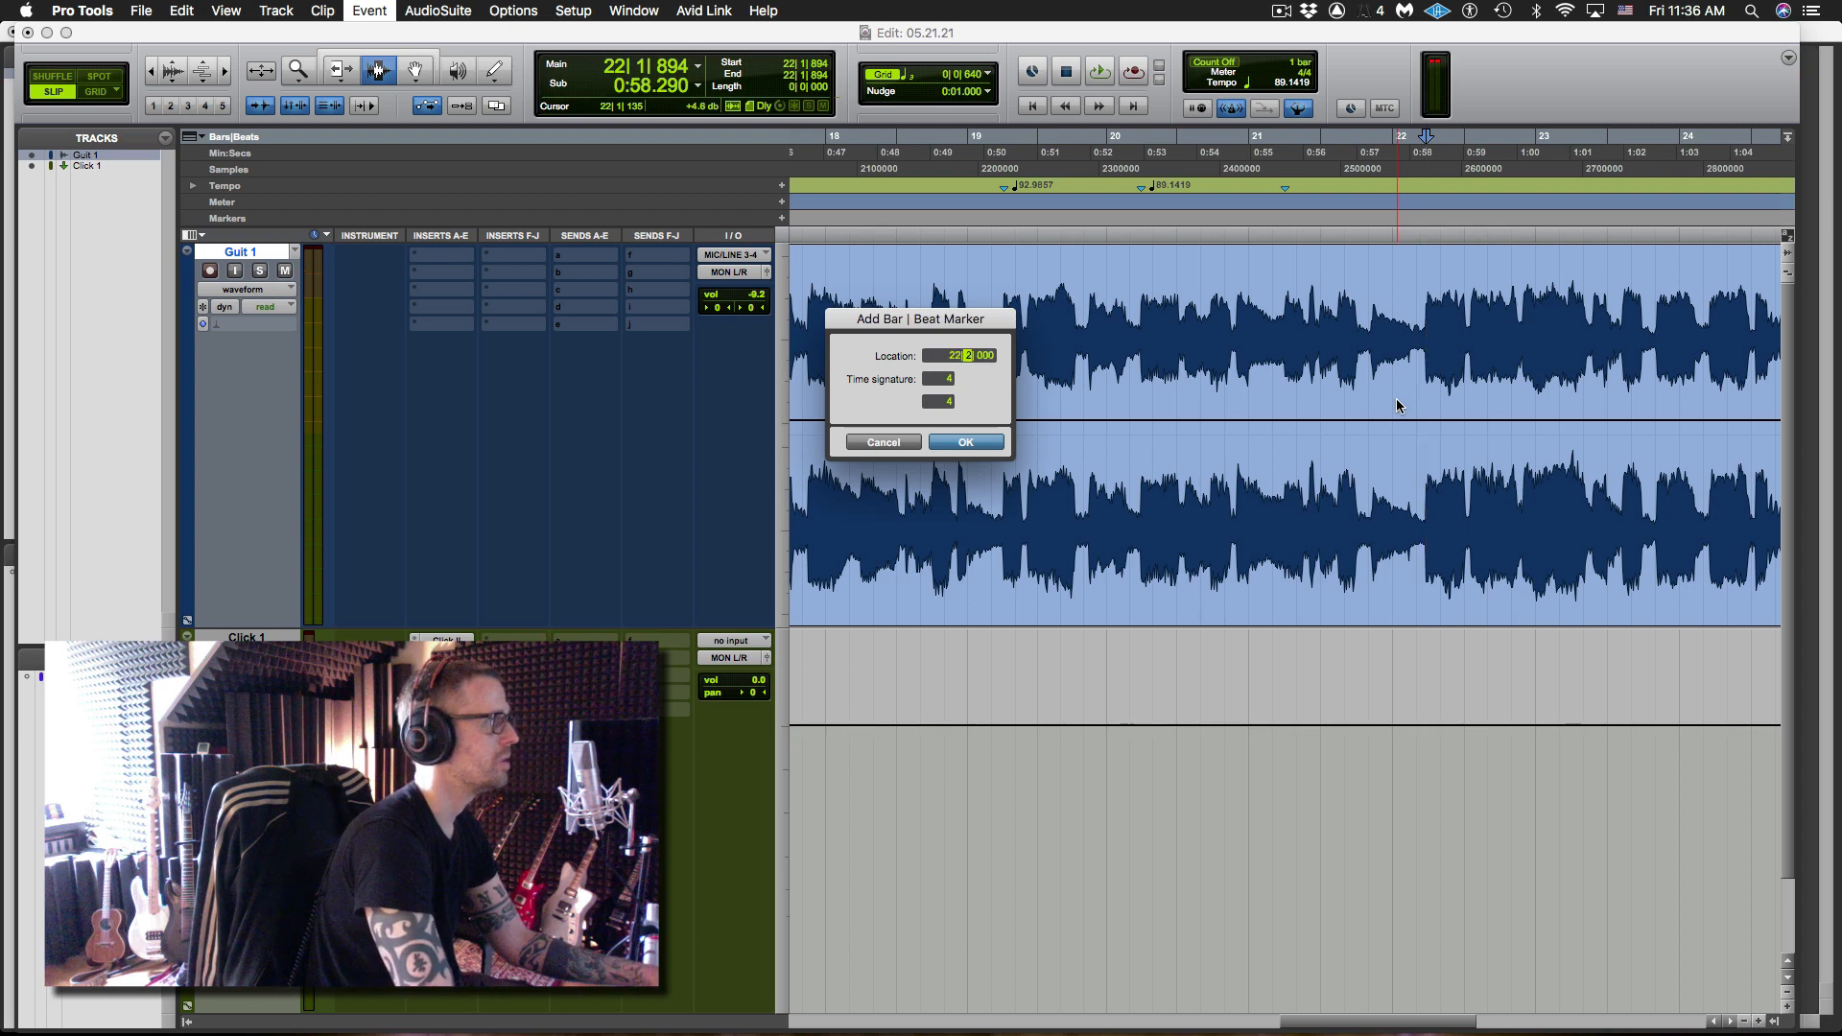
key(Return)
- Audition from just after beat 21|1, locate the attack at about 1:00.98 and identify it as beat 23|2|000 in 4/4
click(1254, 401)
key(space)
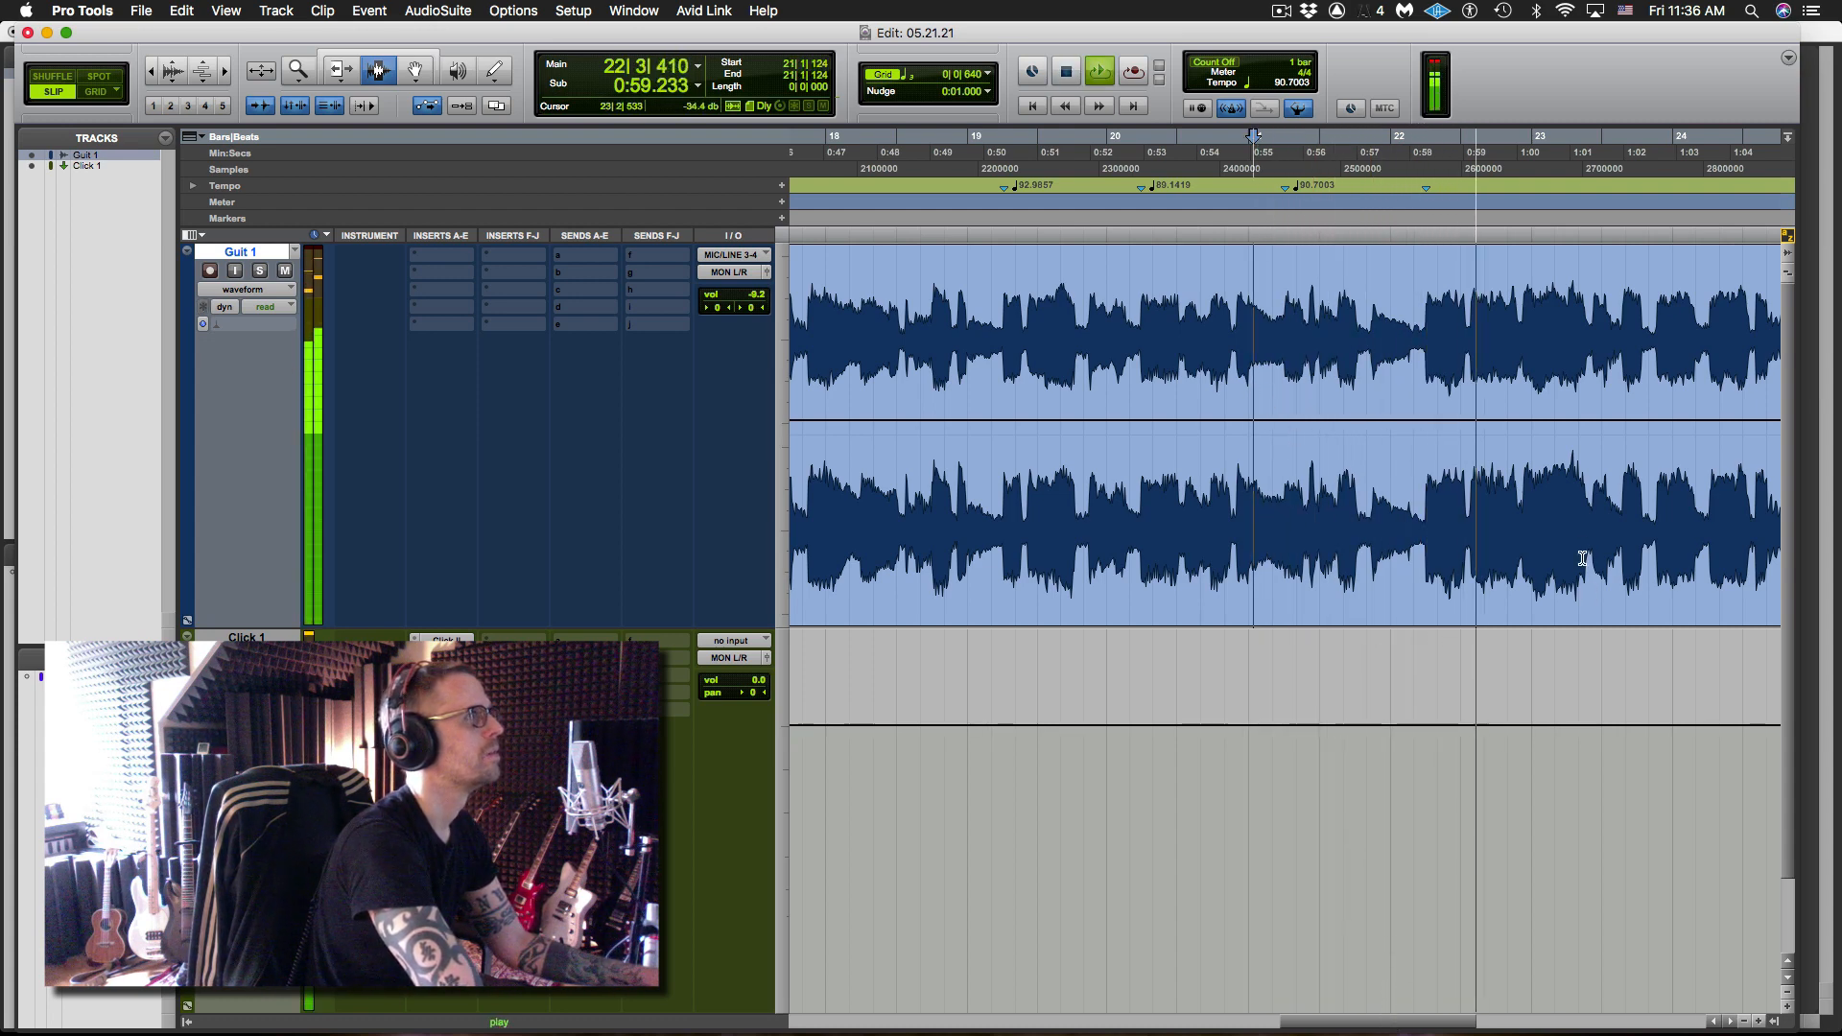
key(space)
click(1532, 396)
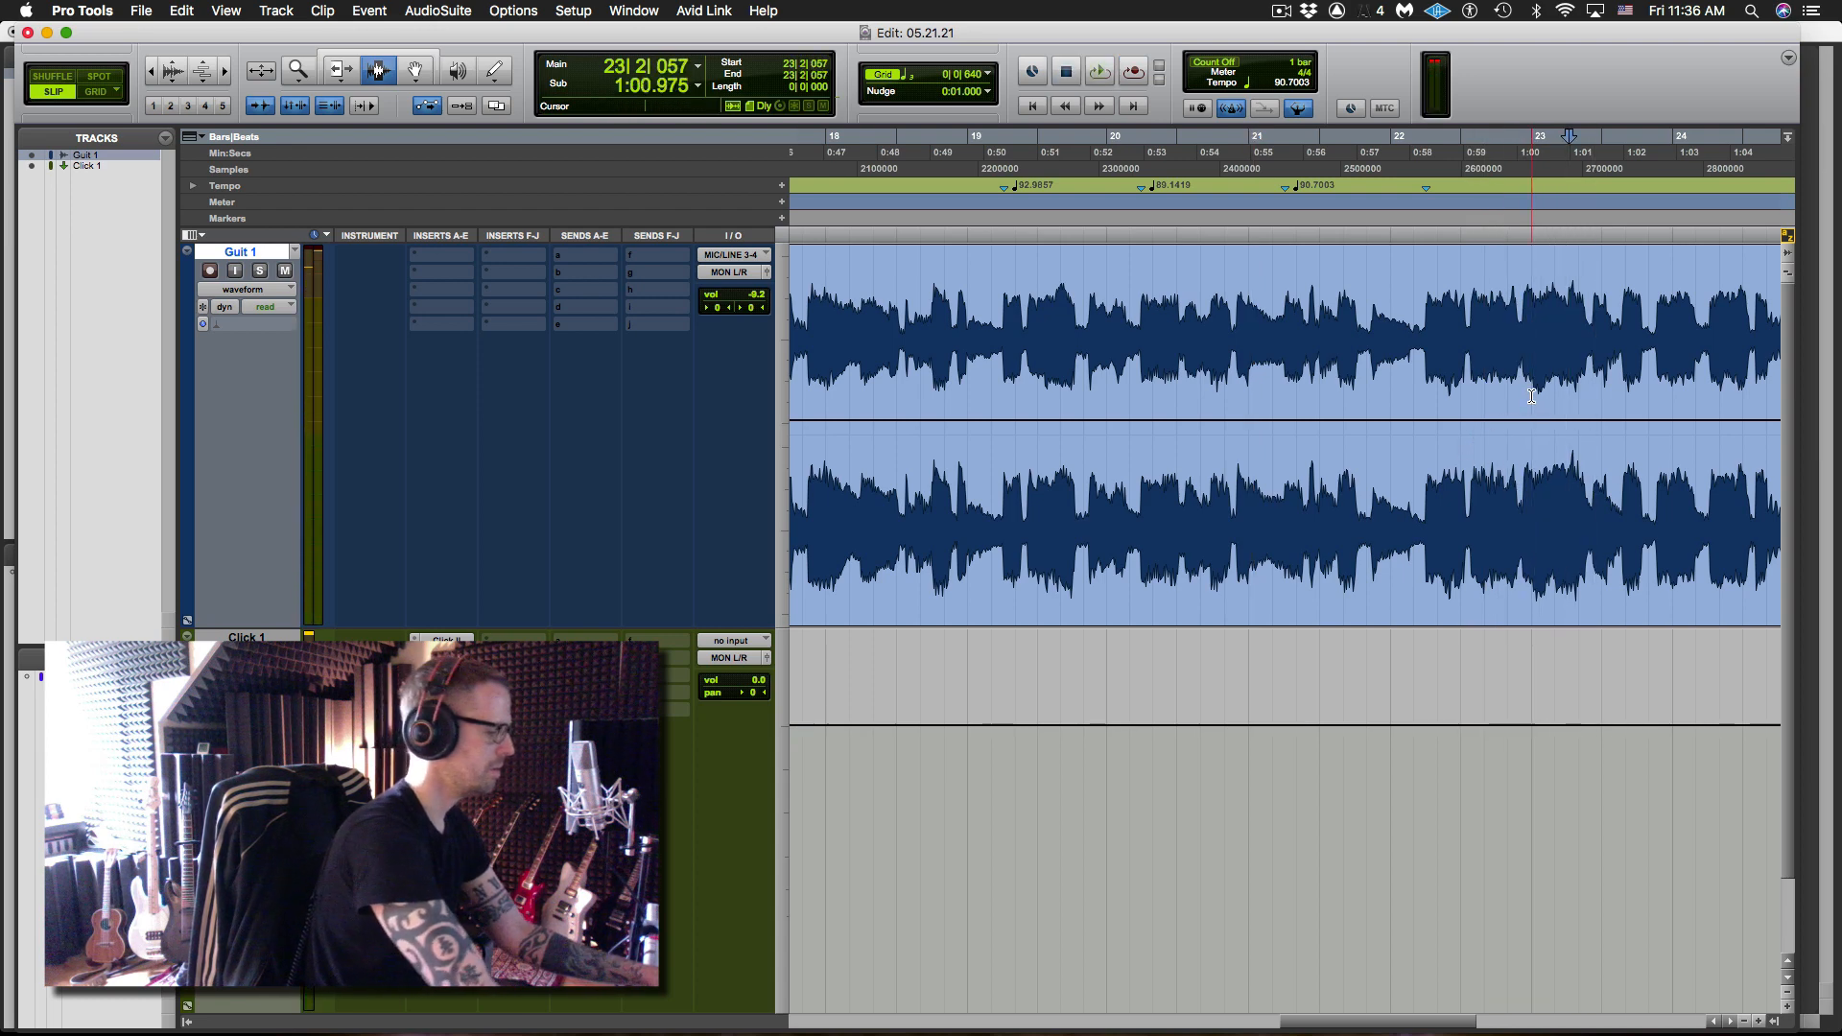
key(super+i)
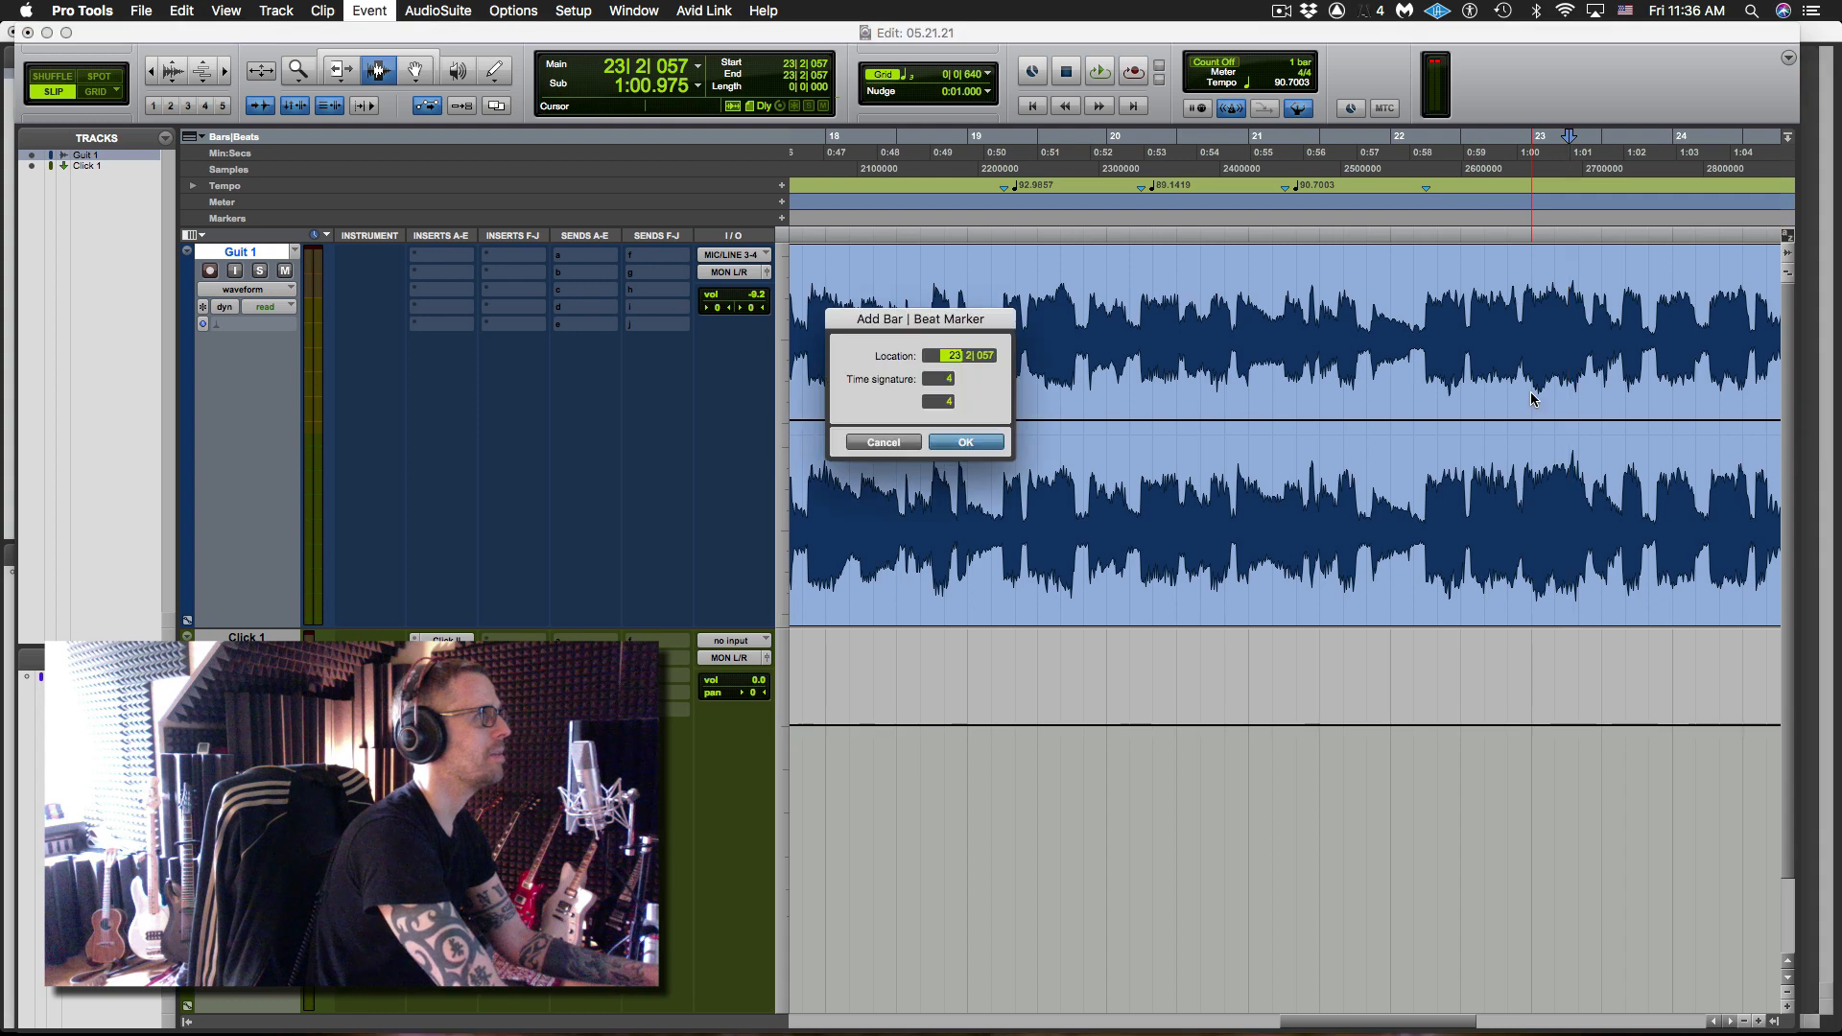
key(Return)
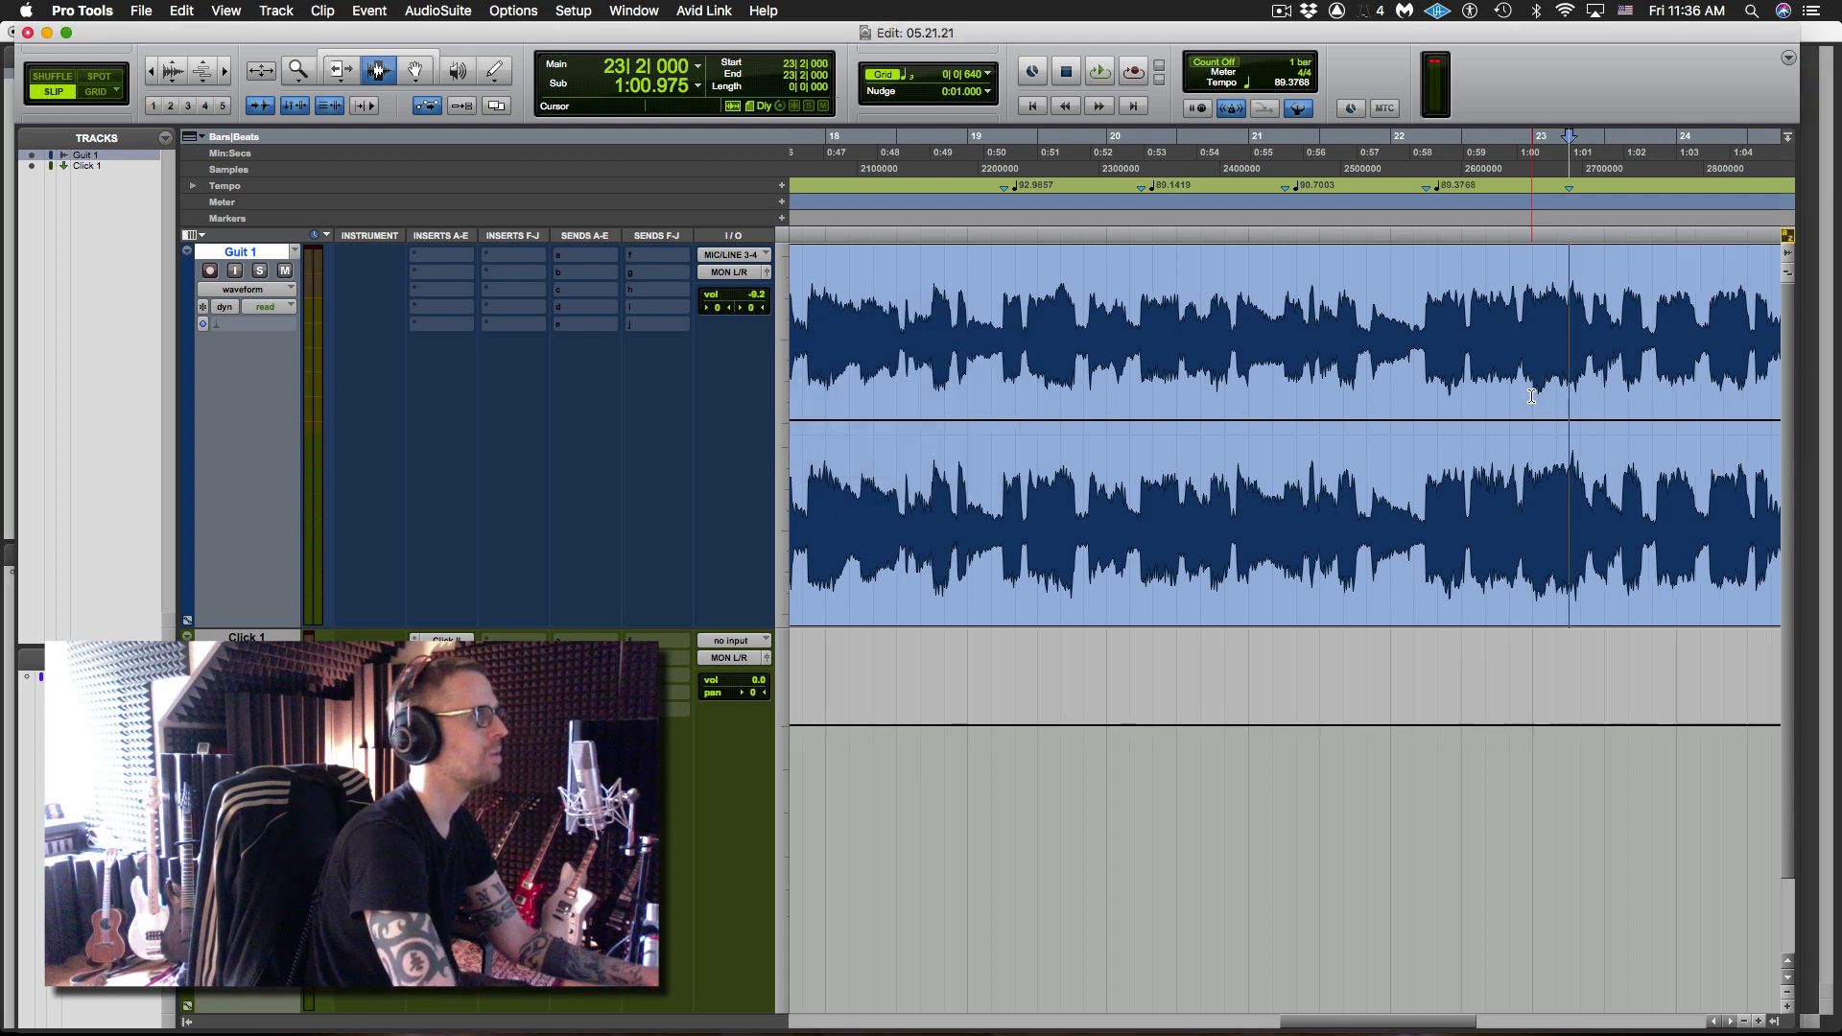
- Audition onward from just before beat 22|2, locate the attack at about 1:03.6 and identify it as beat 24|2|000 in 4/4
click(1410, 390)
key(space)
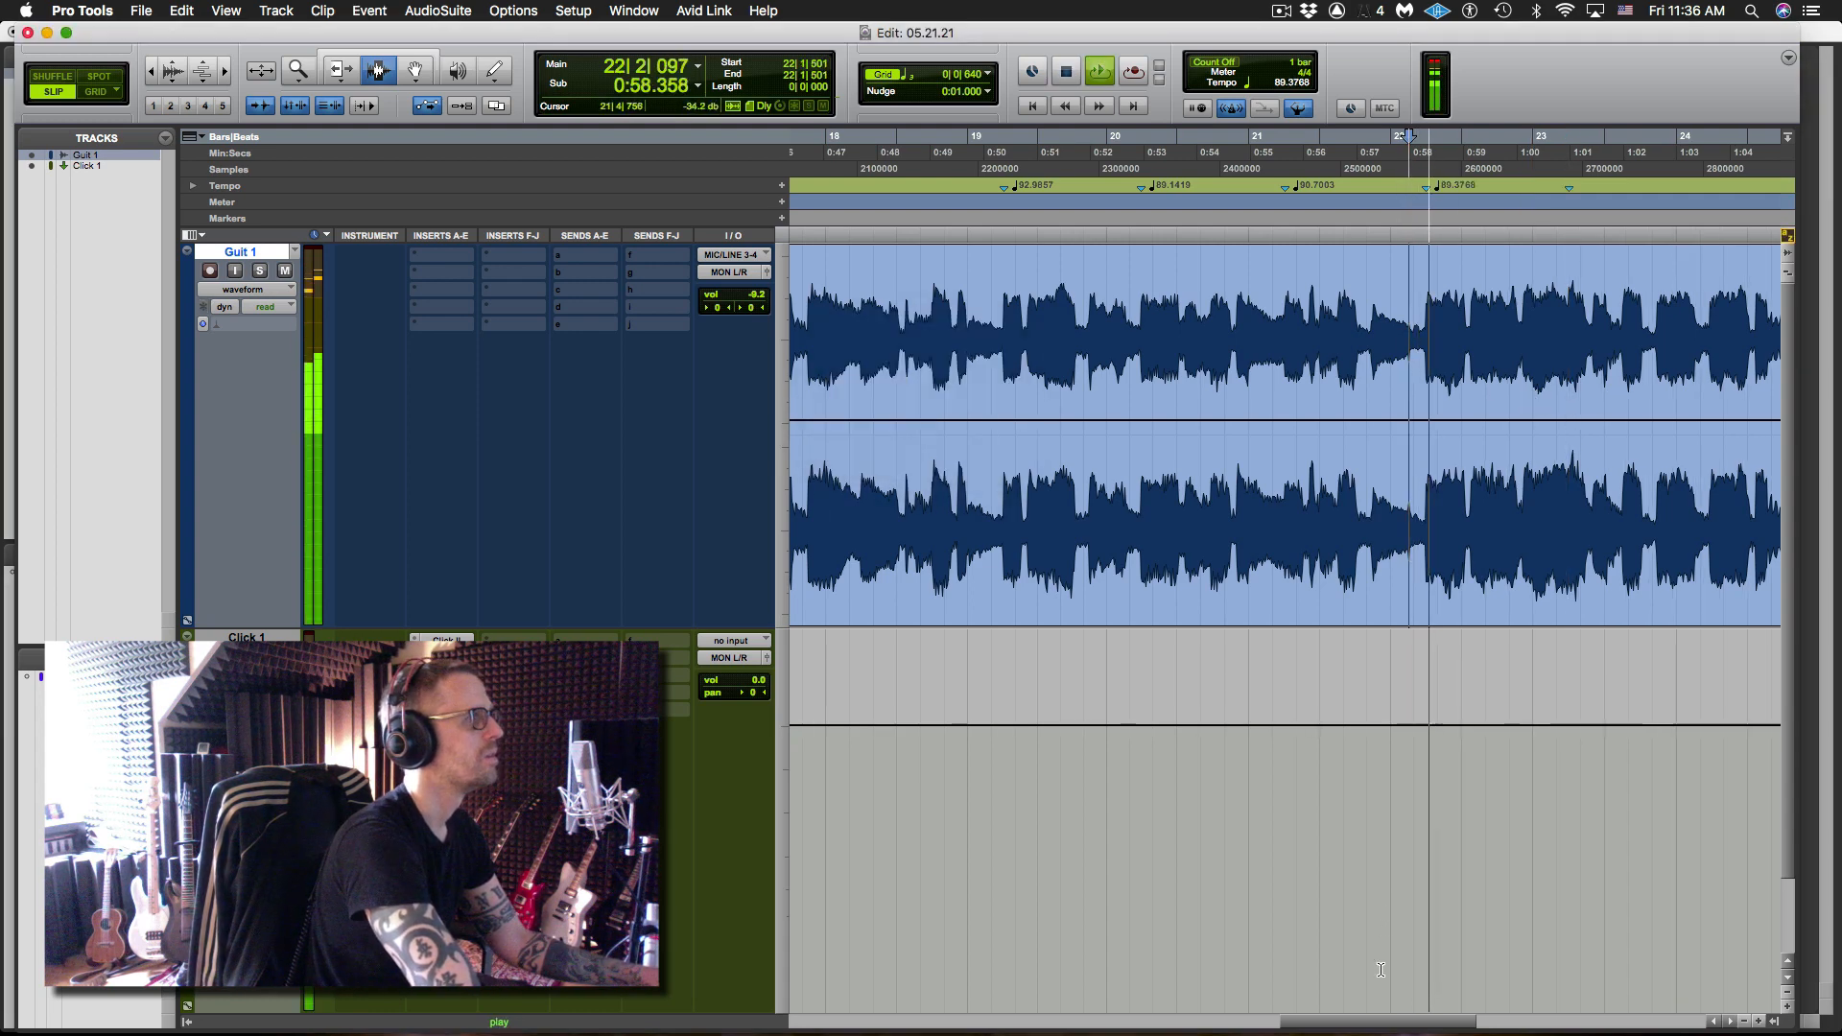
drag(1382, 1030, 1457, 1029)
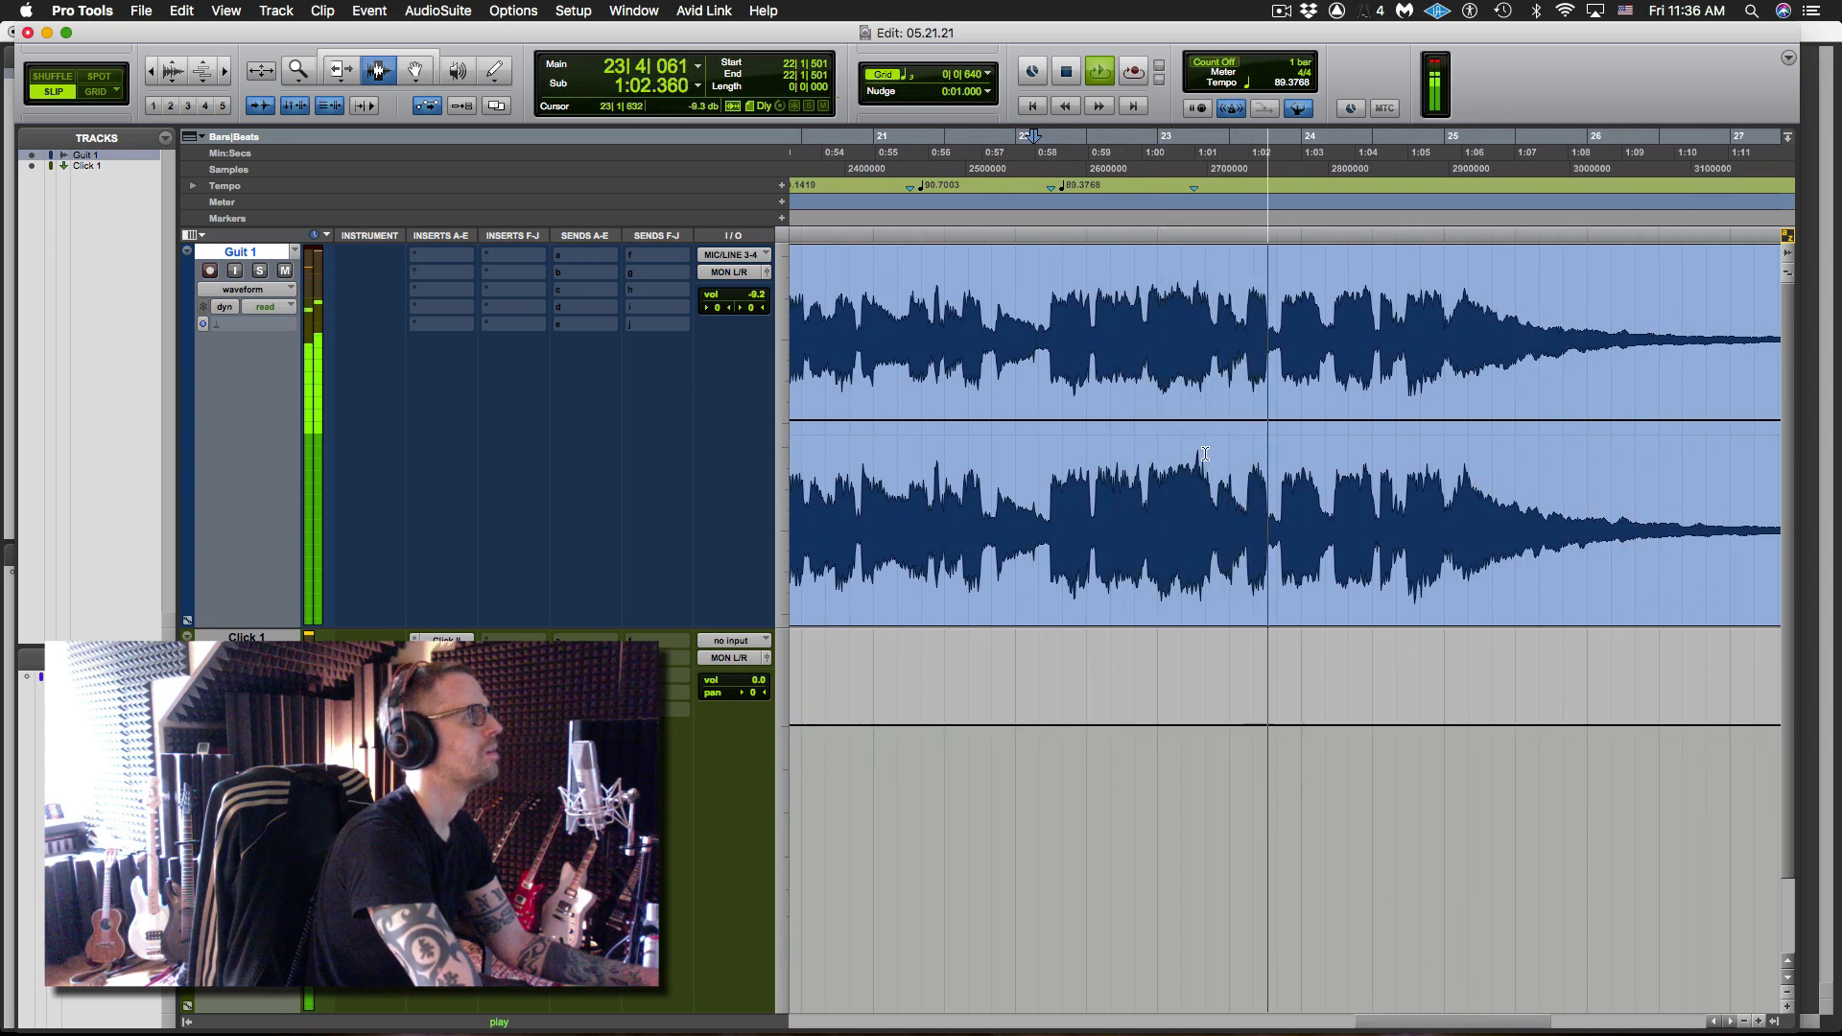
key(space)
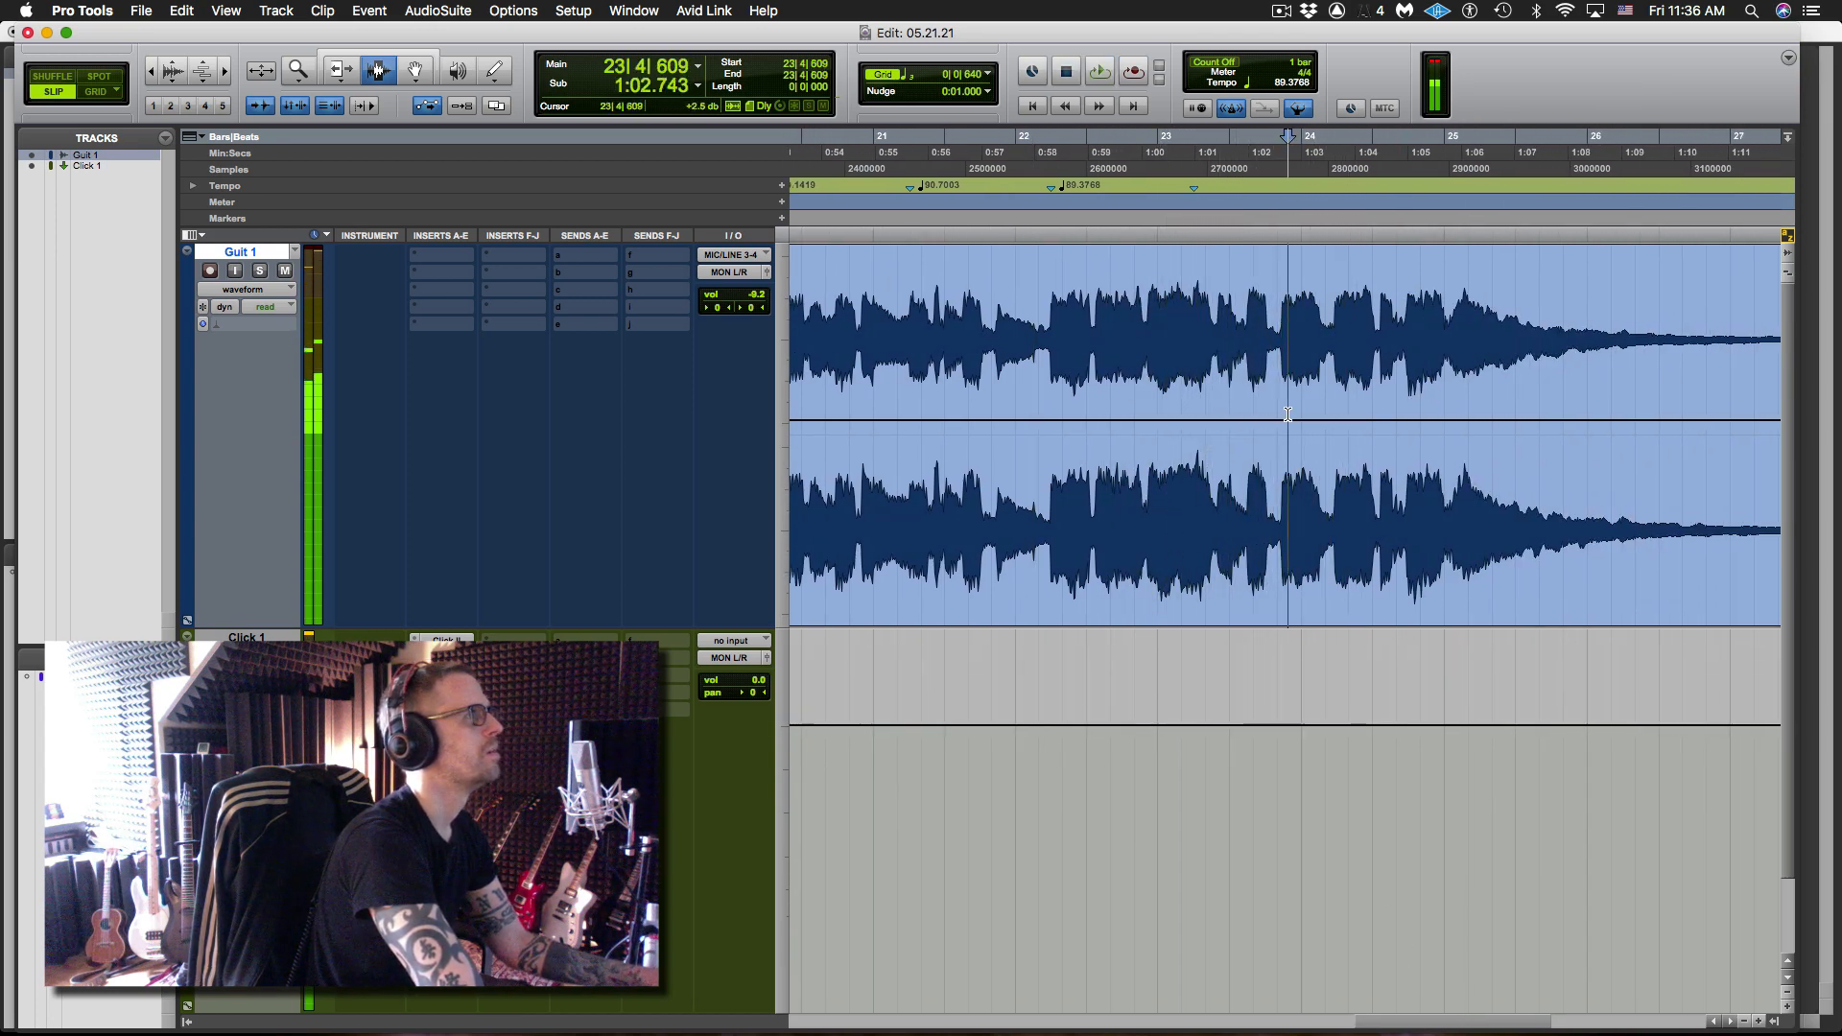
key(super+i)
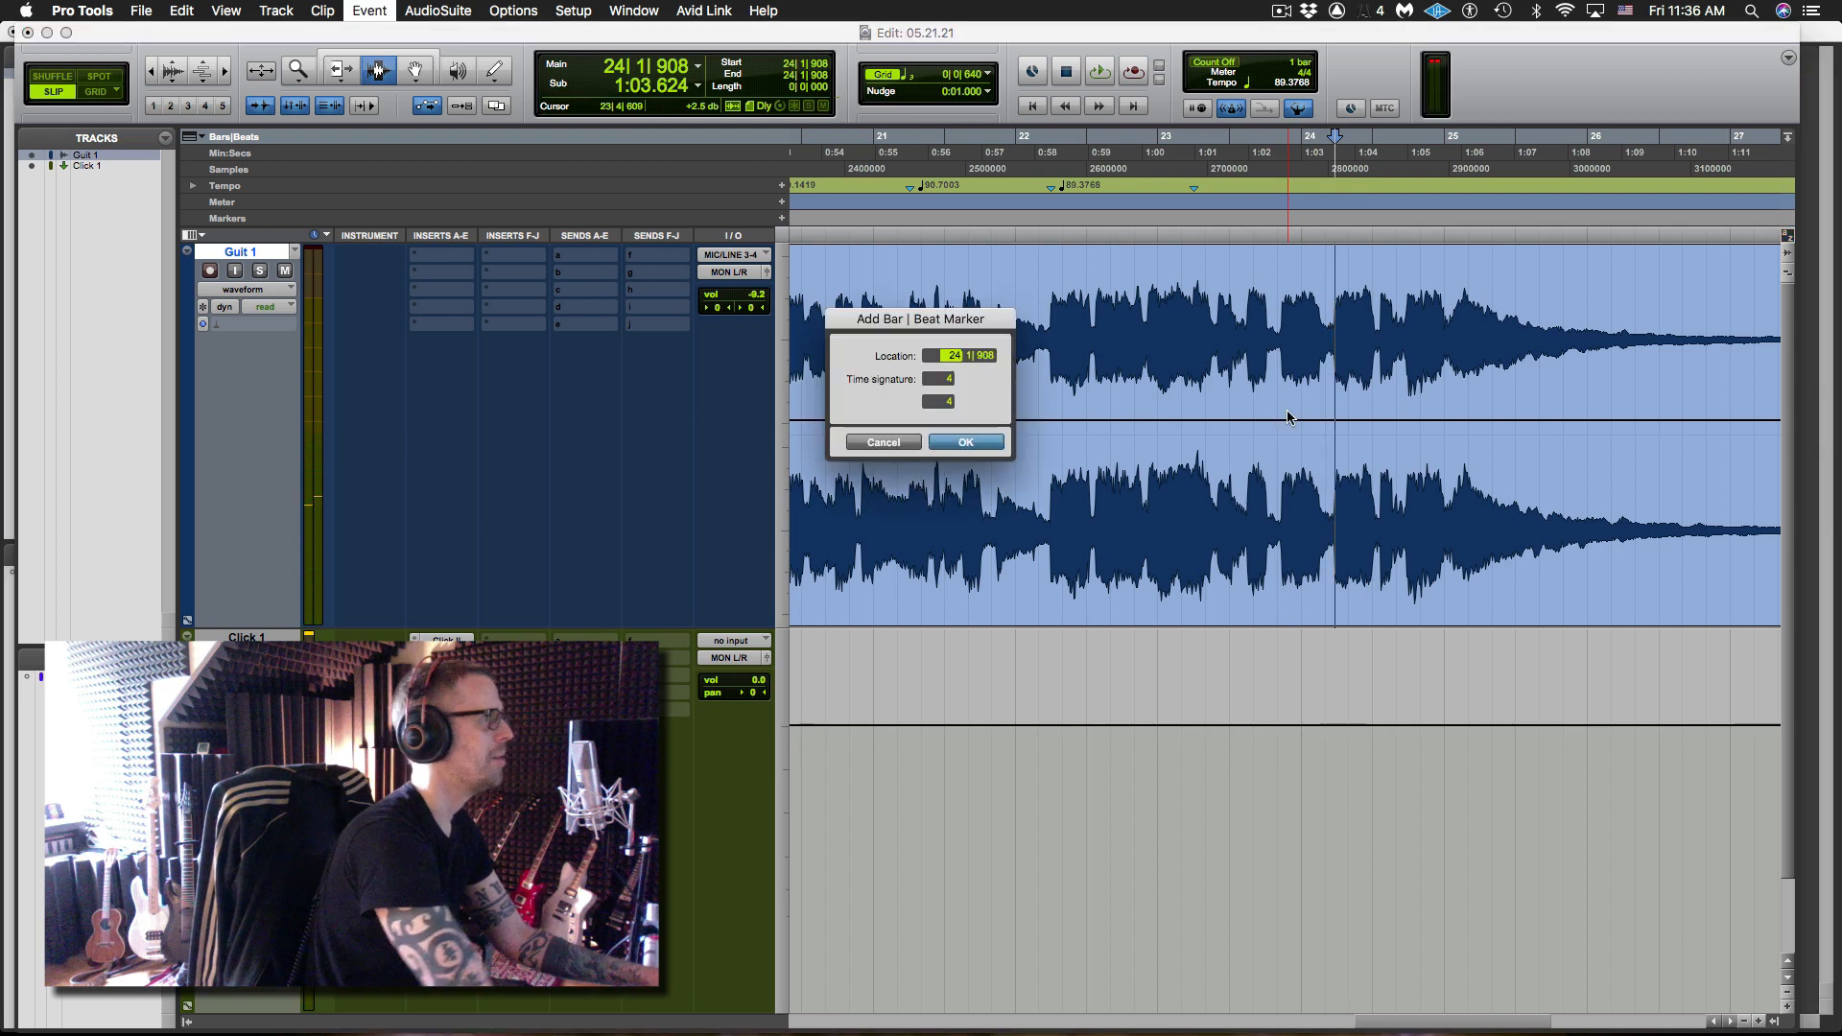
key(Right)
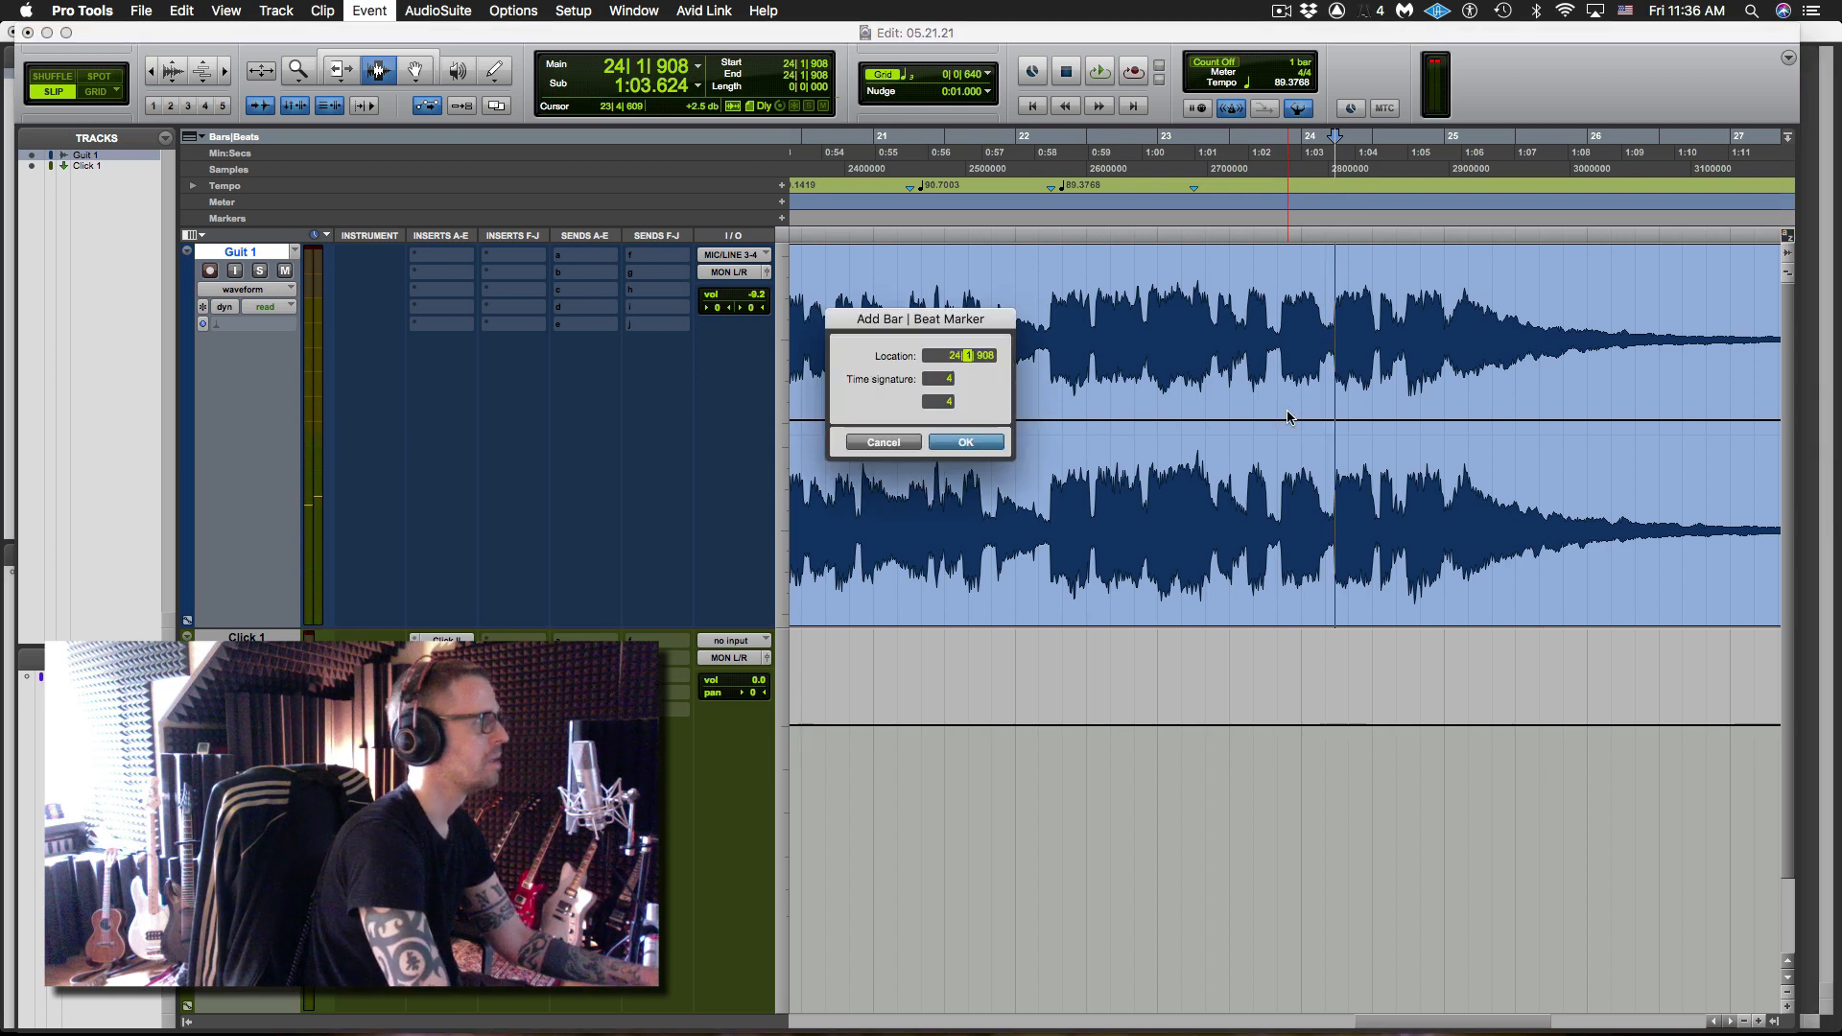
key(Return)
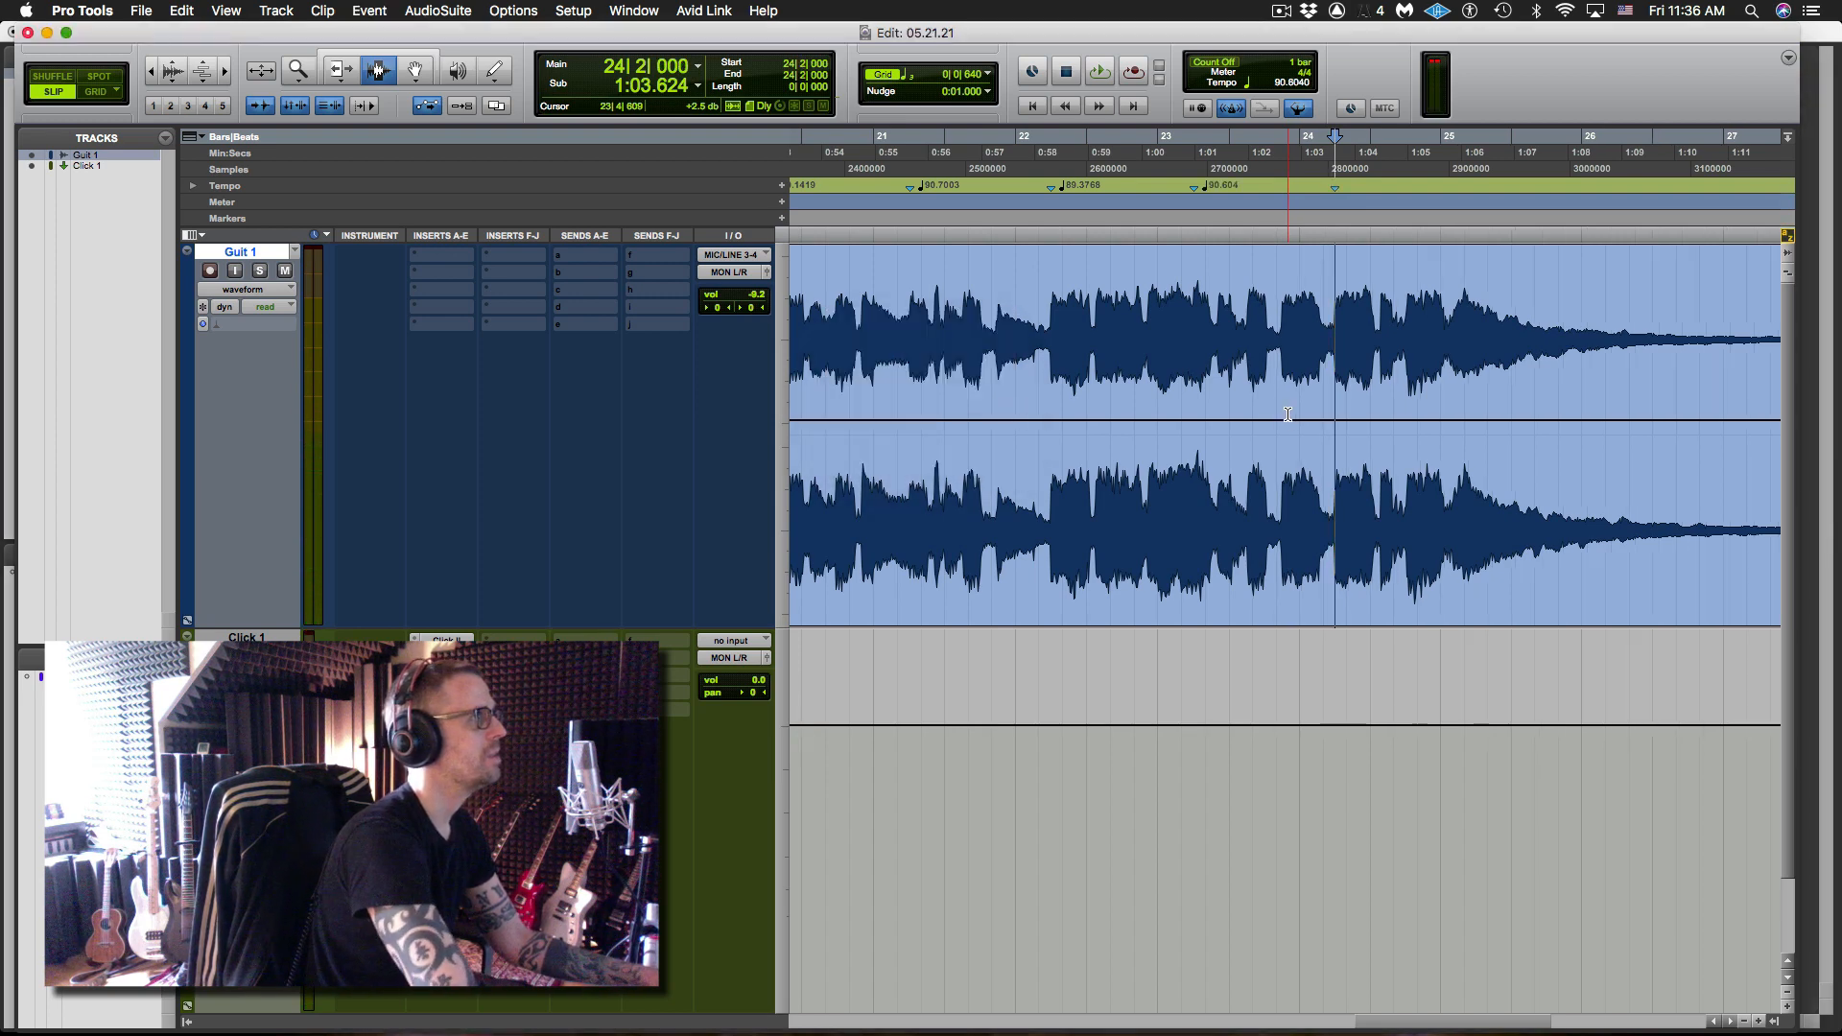
- Audition from just before beat 23|2, locate the attack at about 1:04.98 and identify it as beat 24|4|000 in 4/4
click(1196, 376)
key(space)
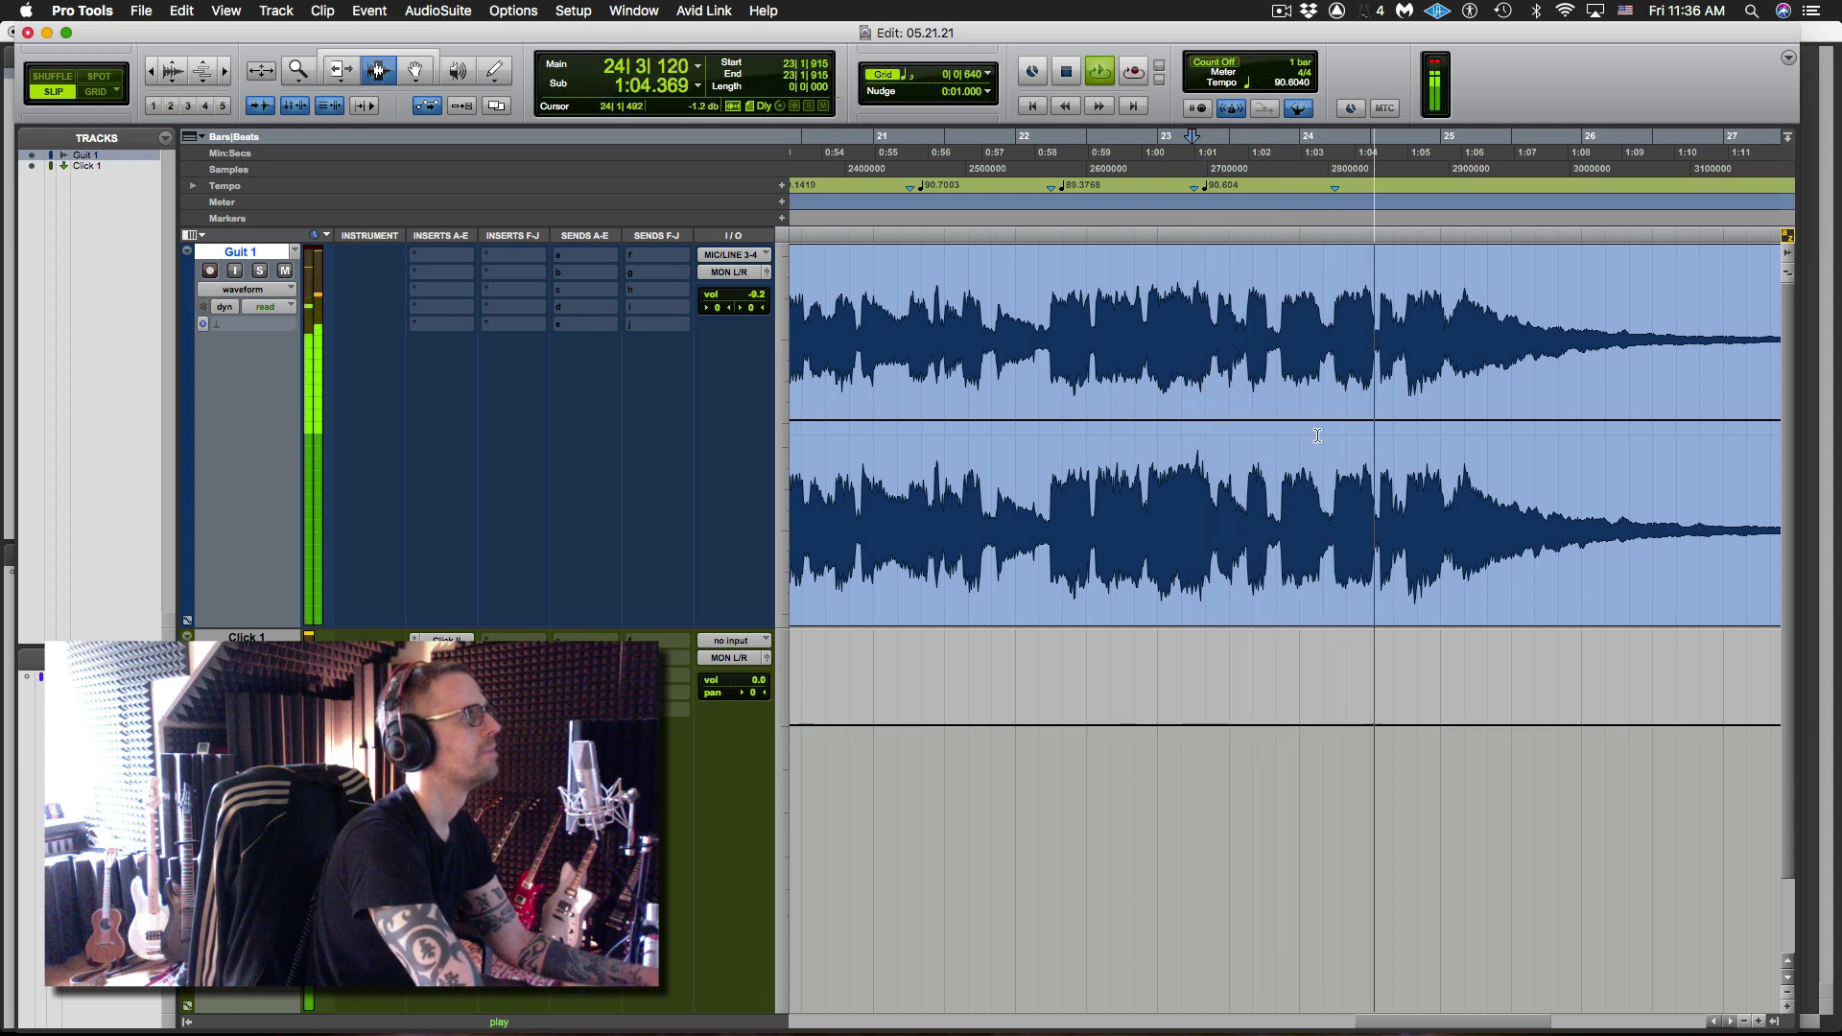
key(space)
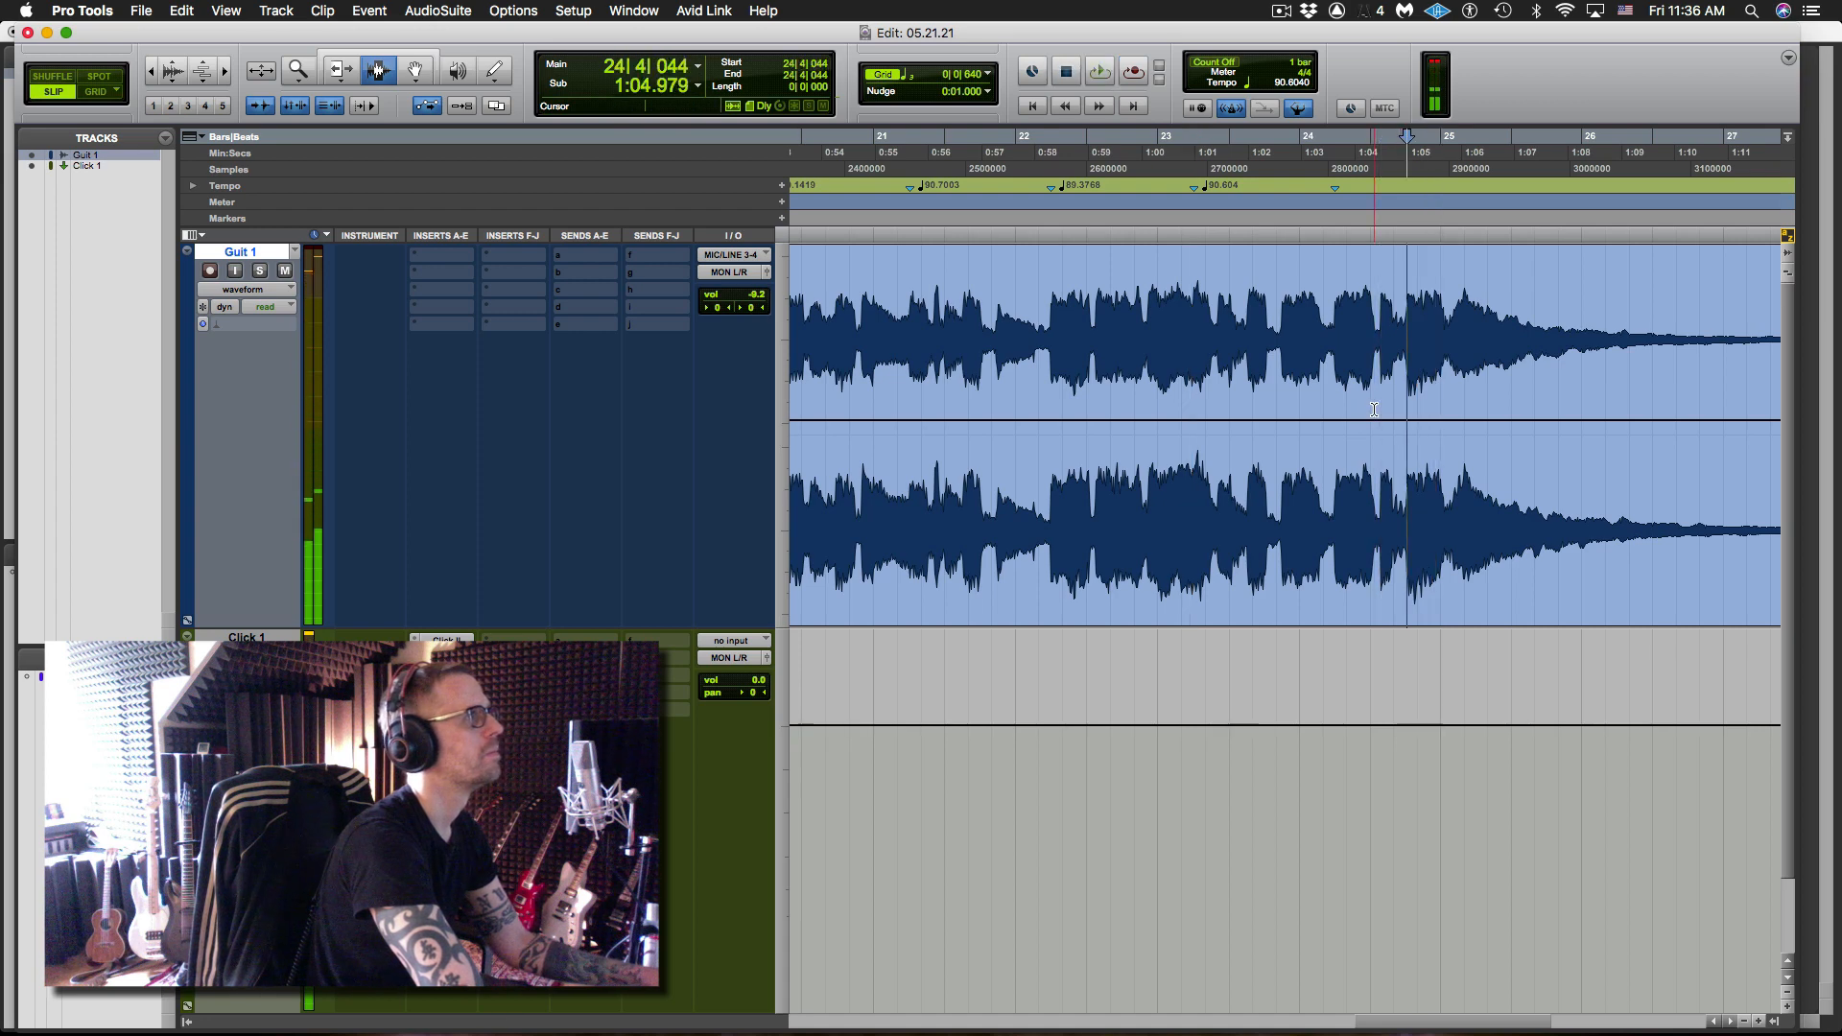
key(super+i)
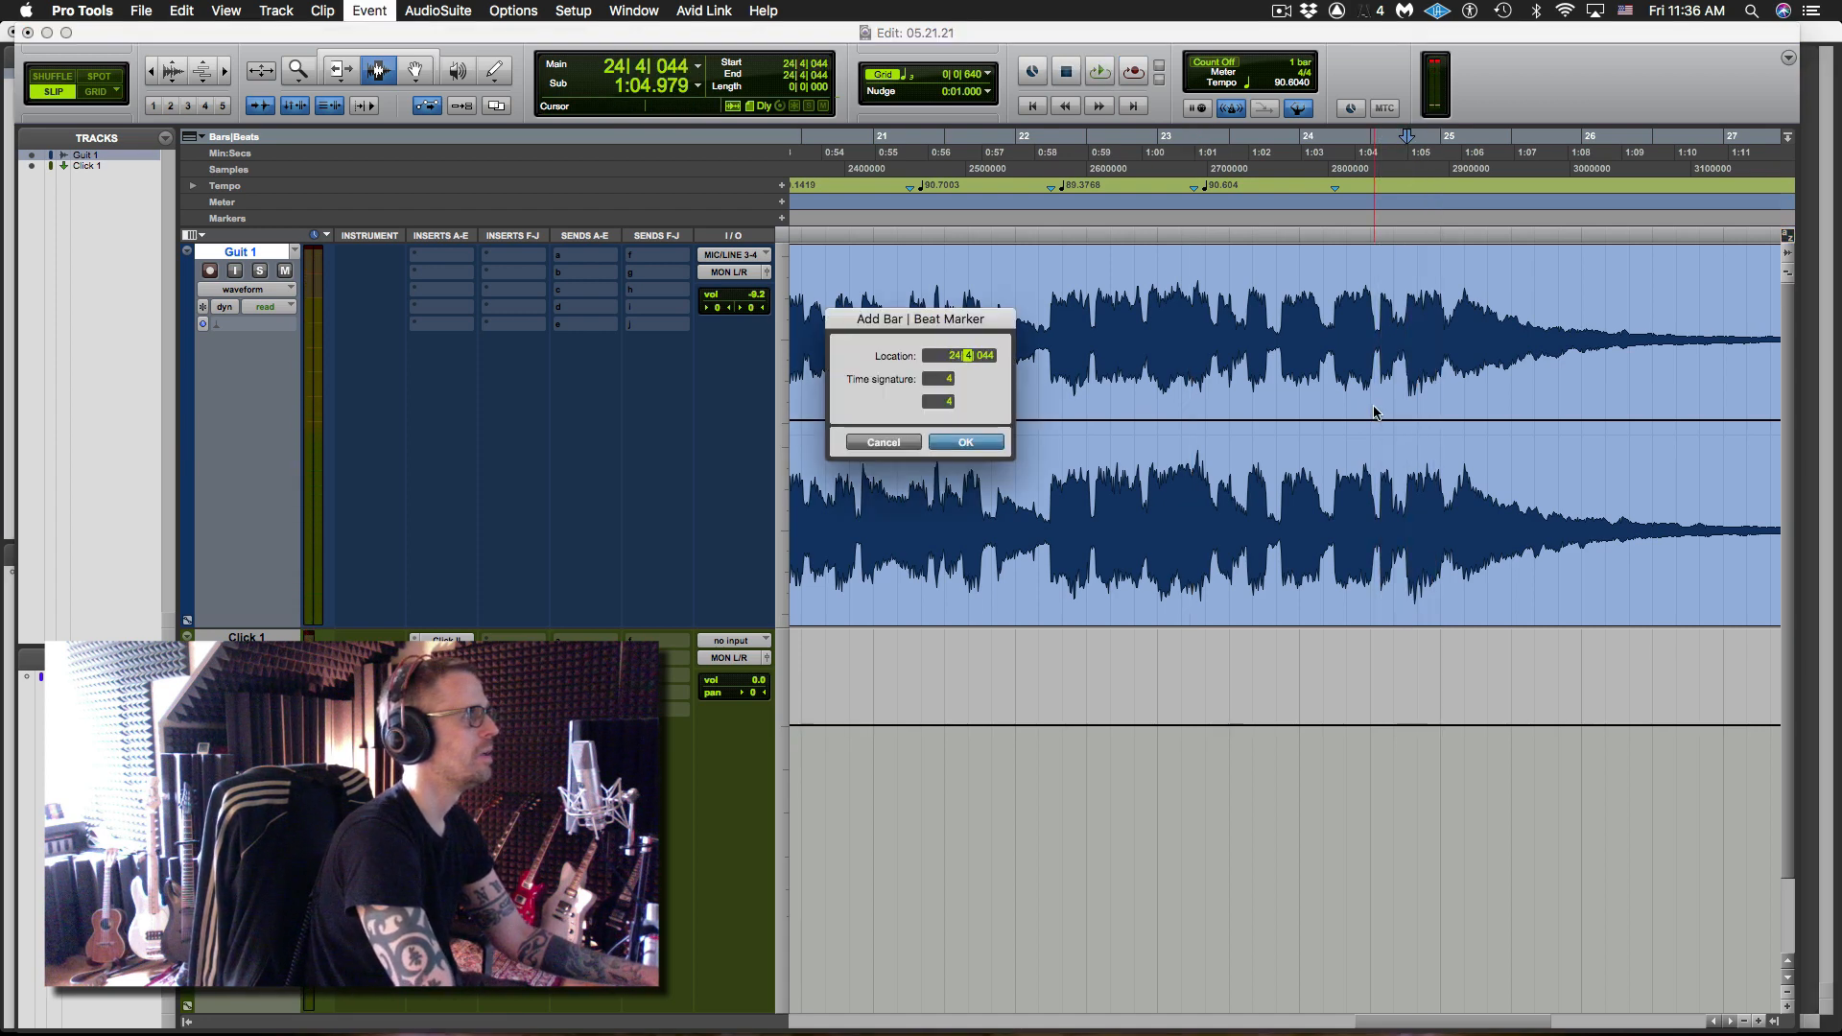
key(Return)
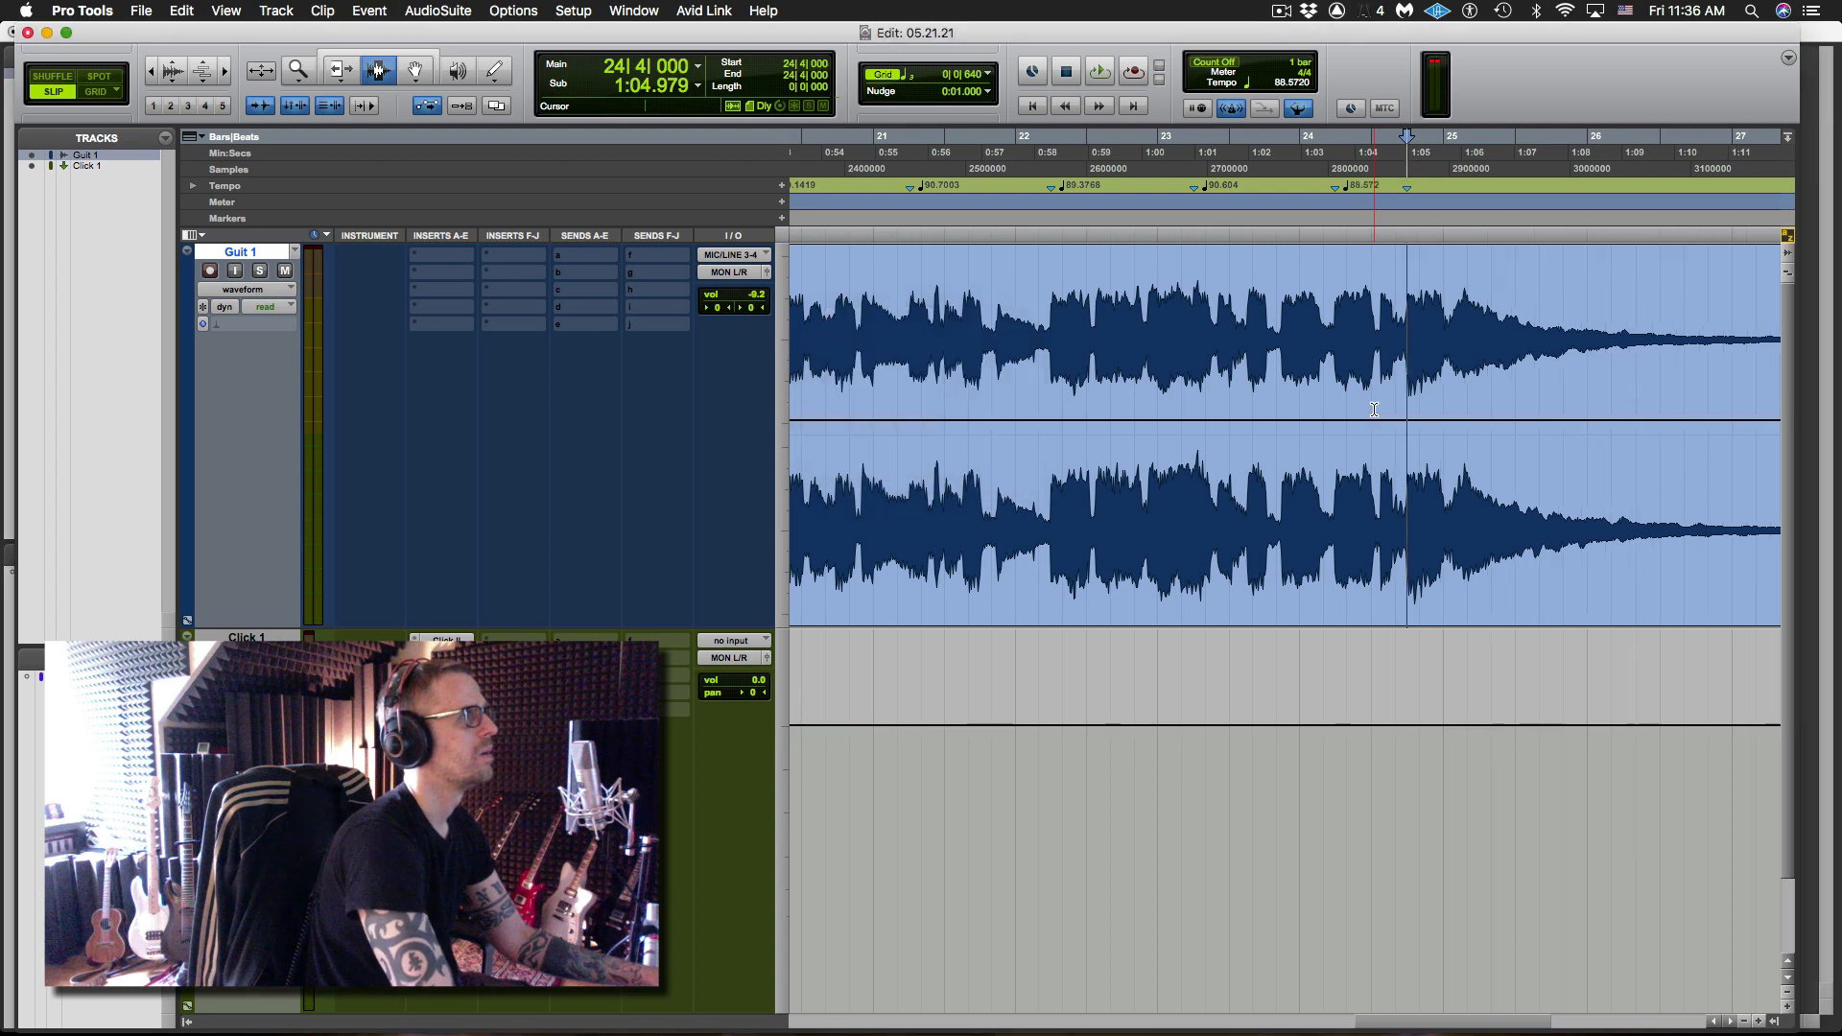
- Audition the ending from just after beat 24|1, locate the final attack at about 1:05.8 and identify it as beat 25|1|000 in 4/4
click(1307, 411)
key(space)
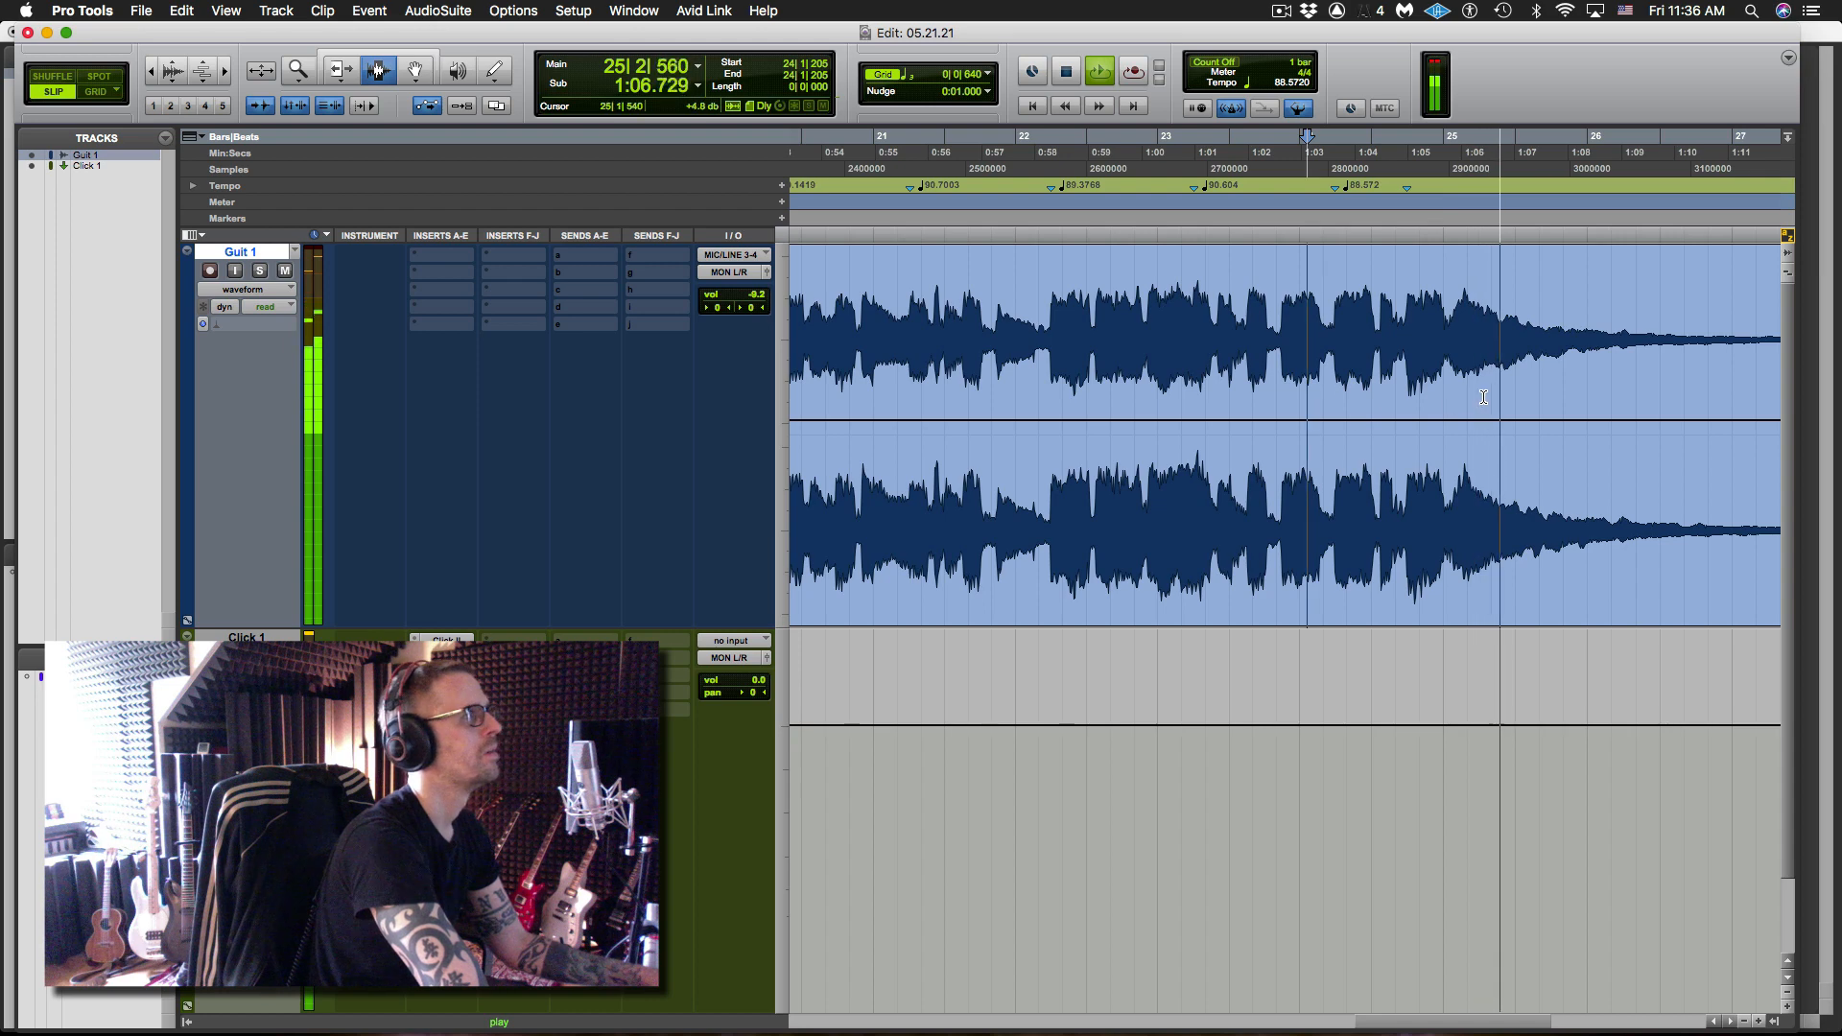
key(space)
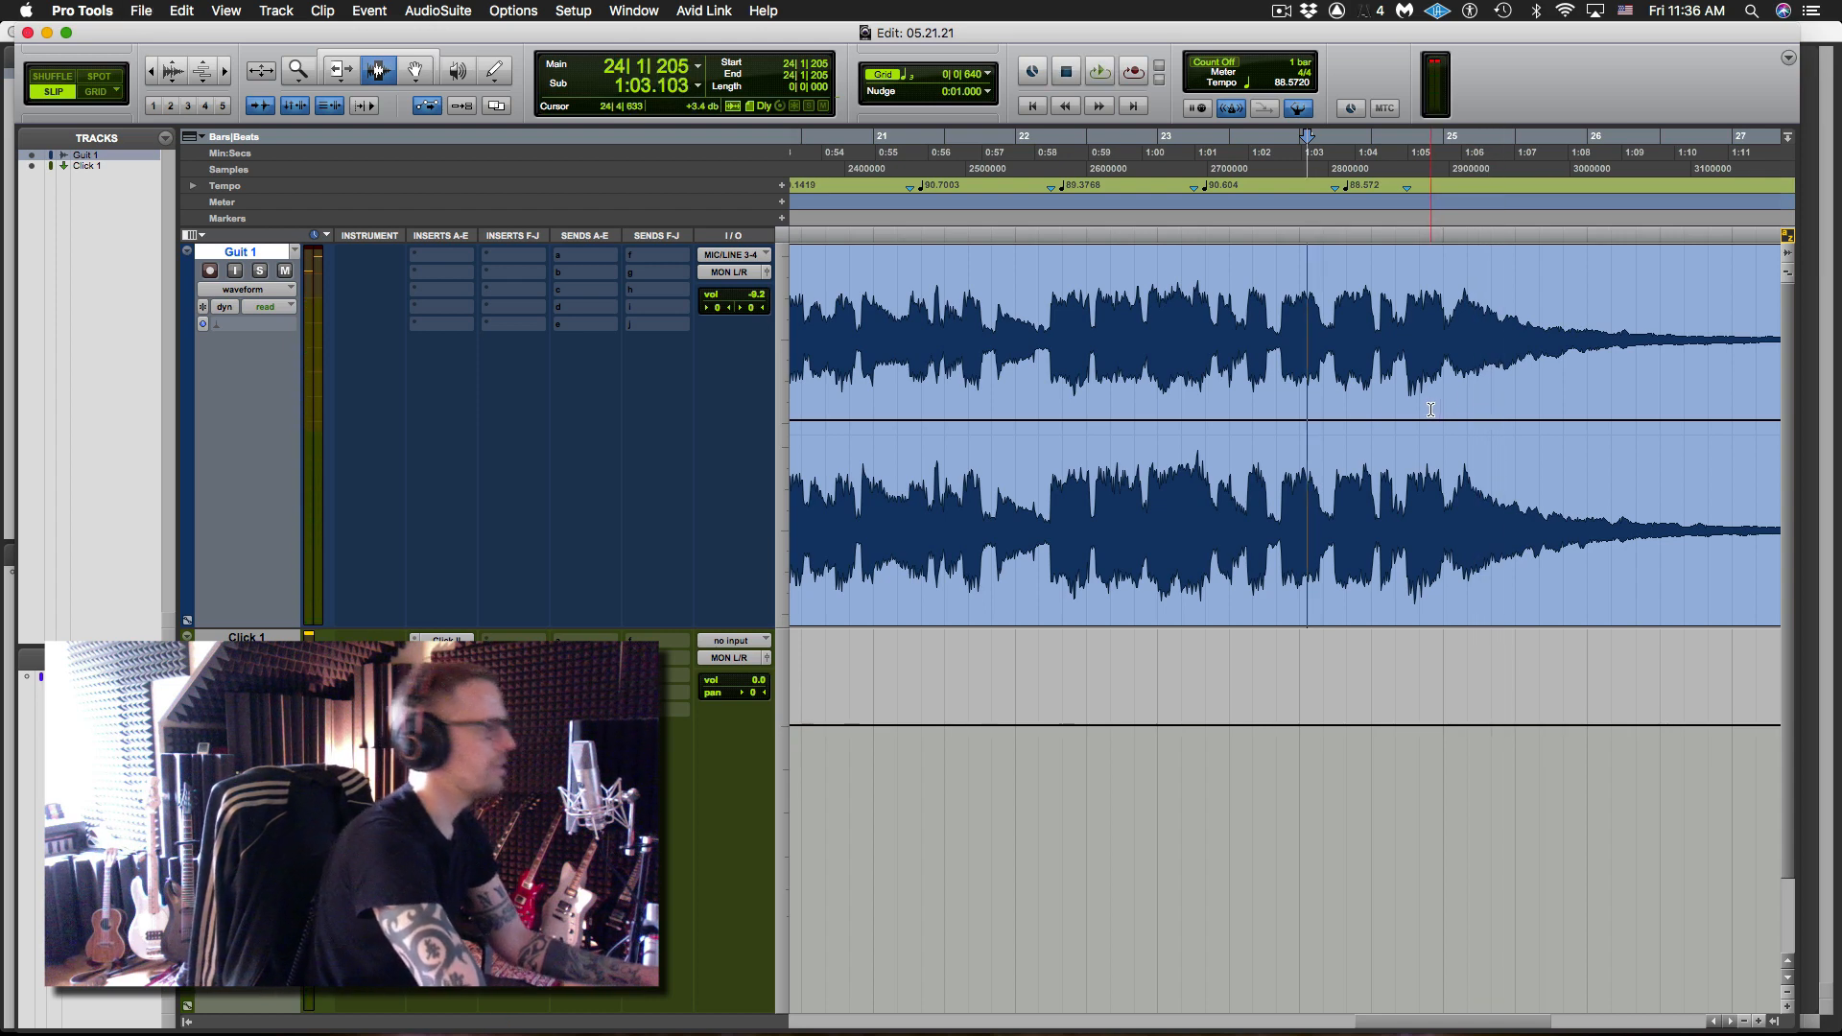
click(1412, 436)
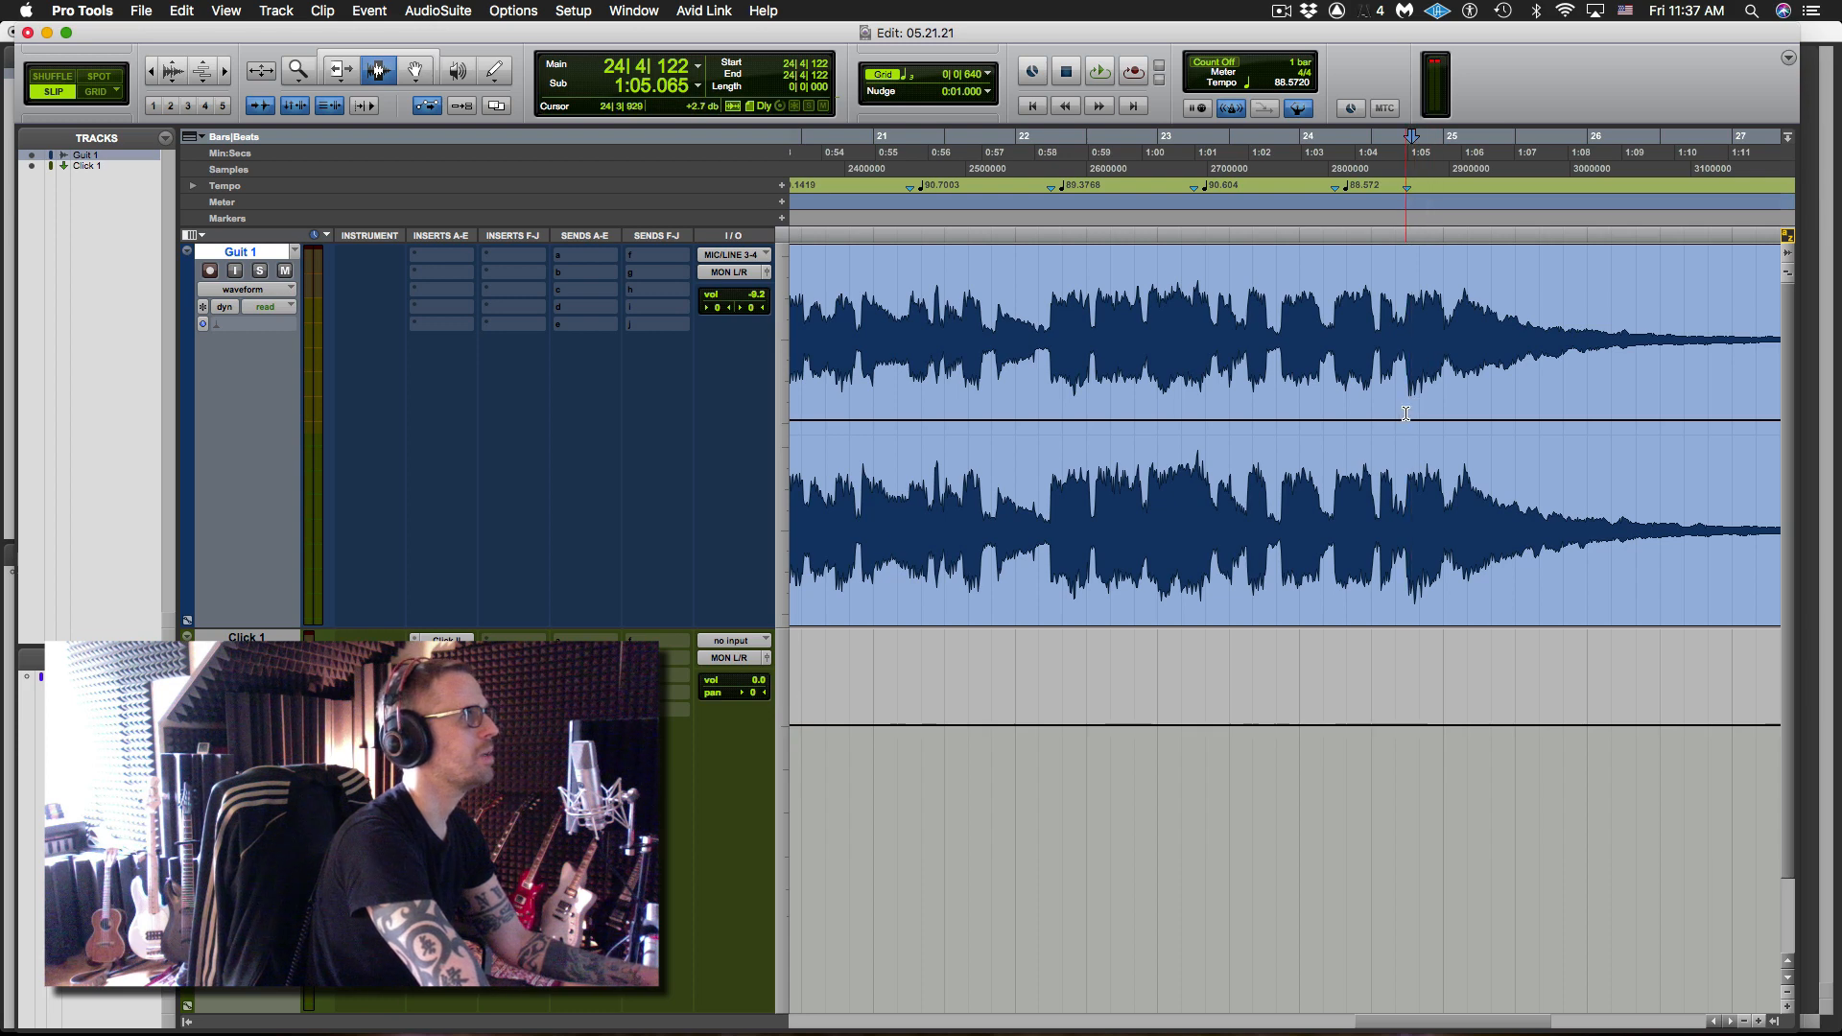
key(space)
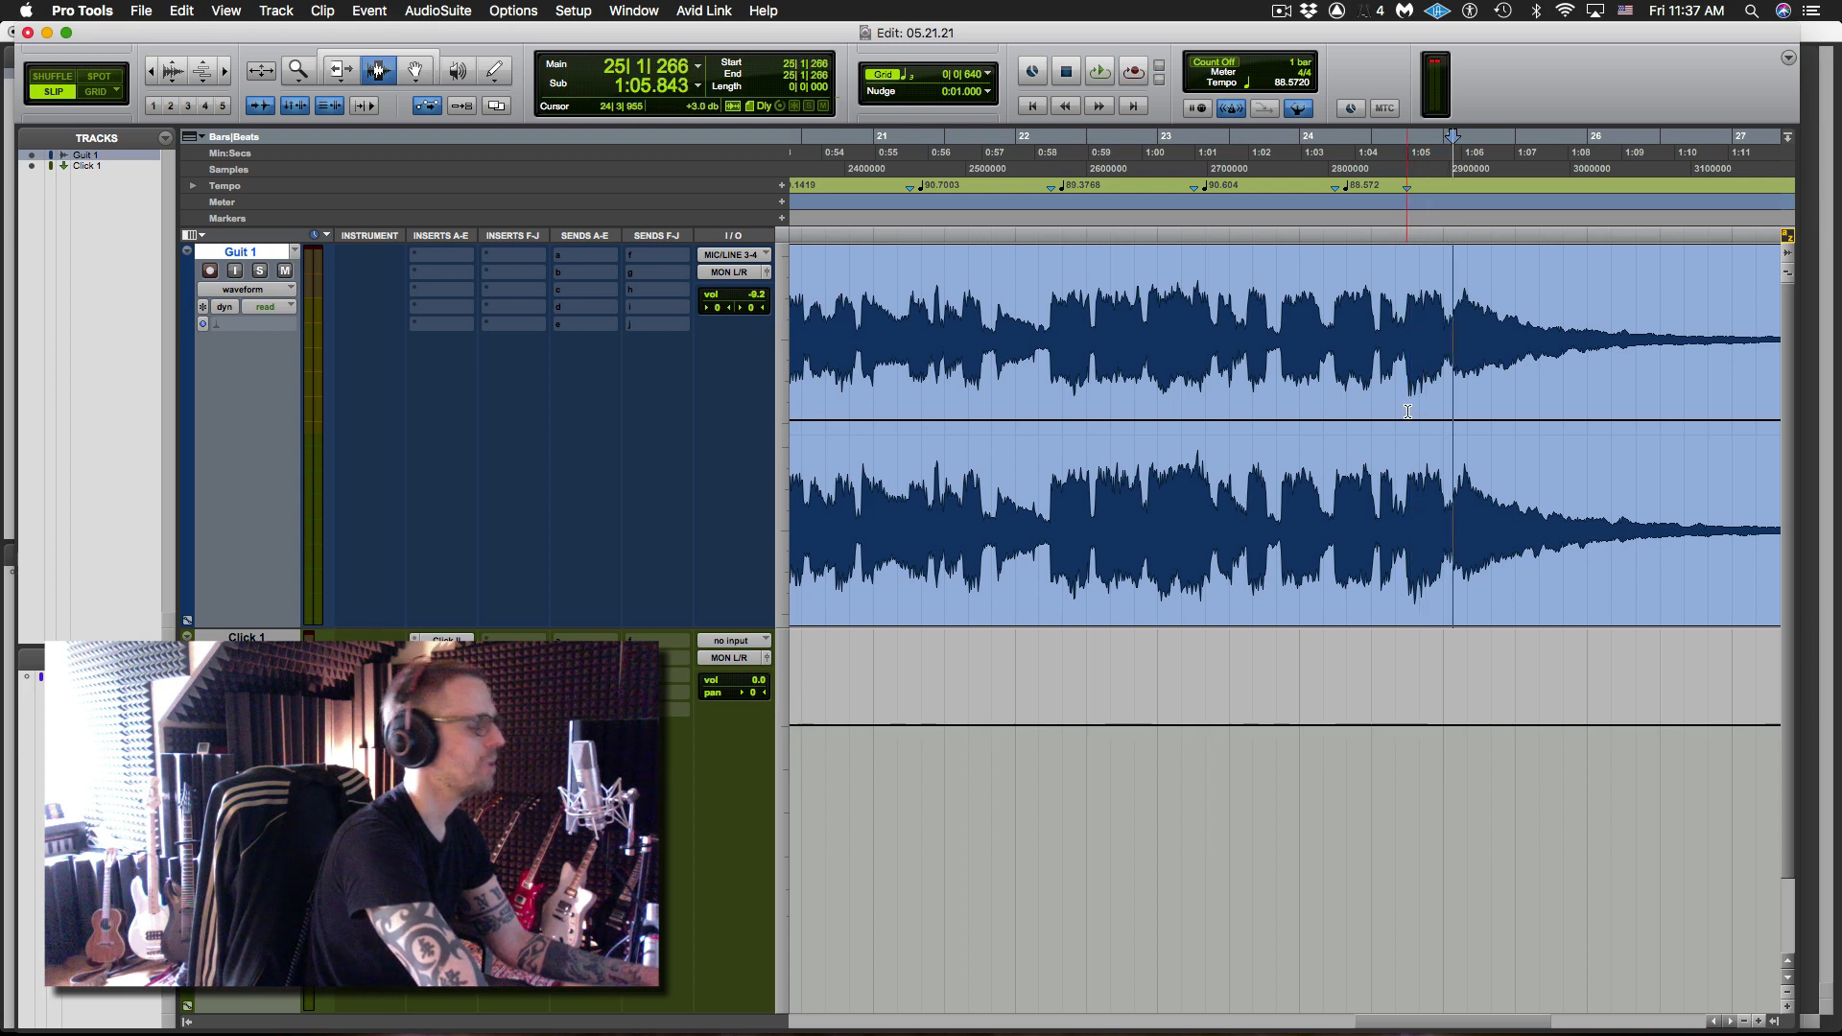
key(super+i)
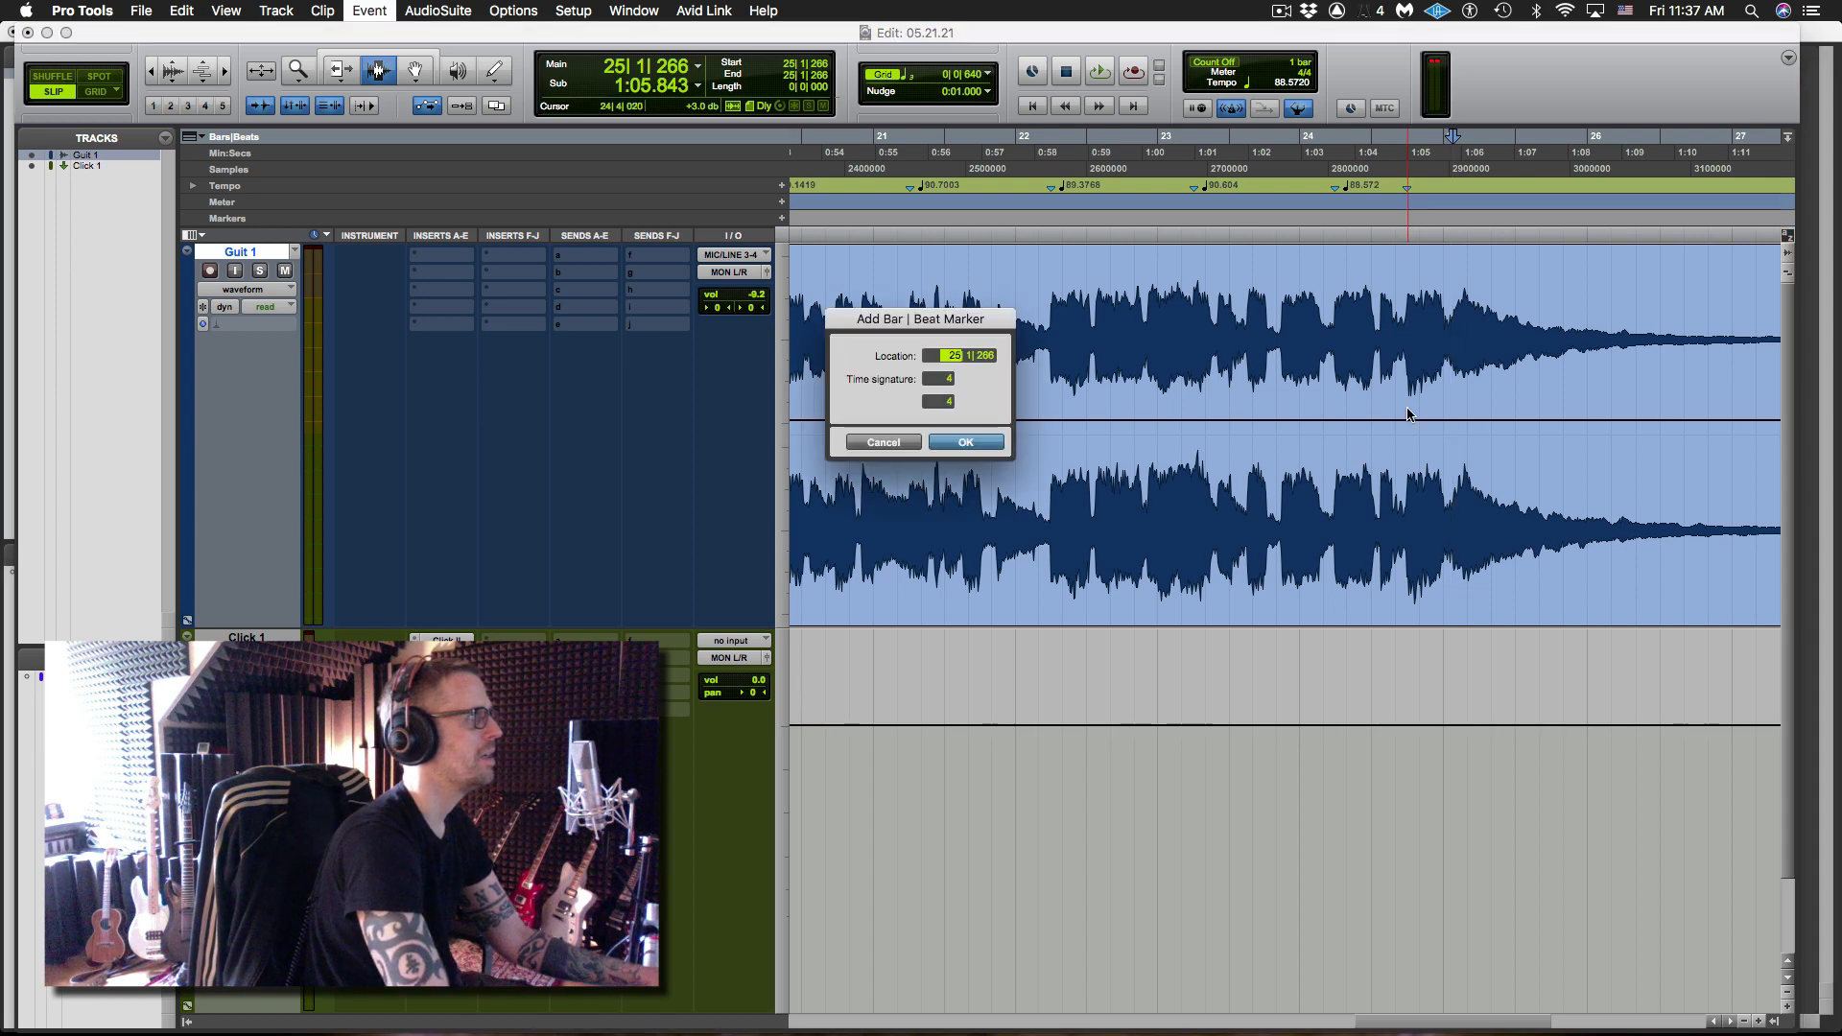
key(Right)
key(Return)
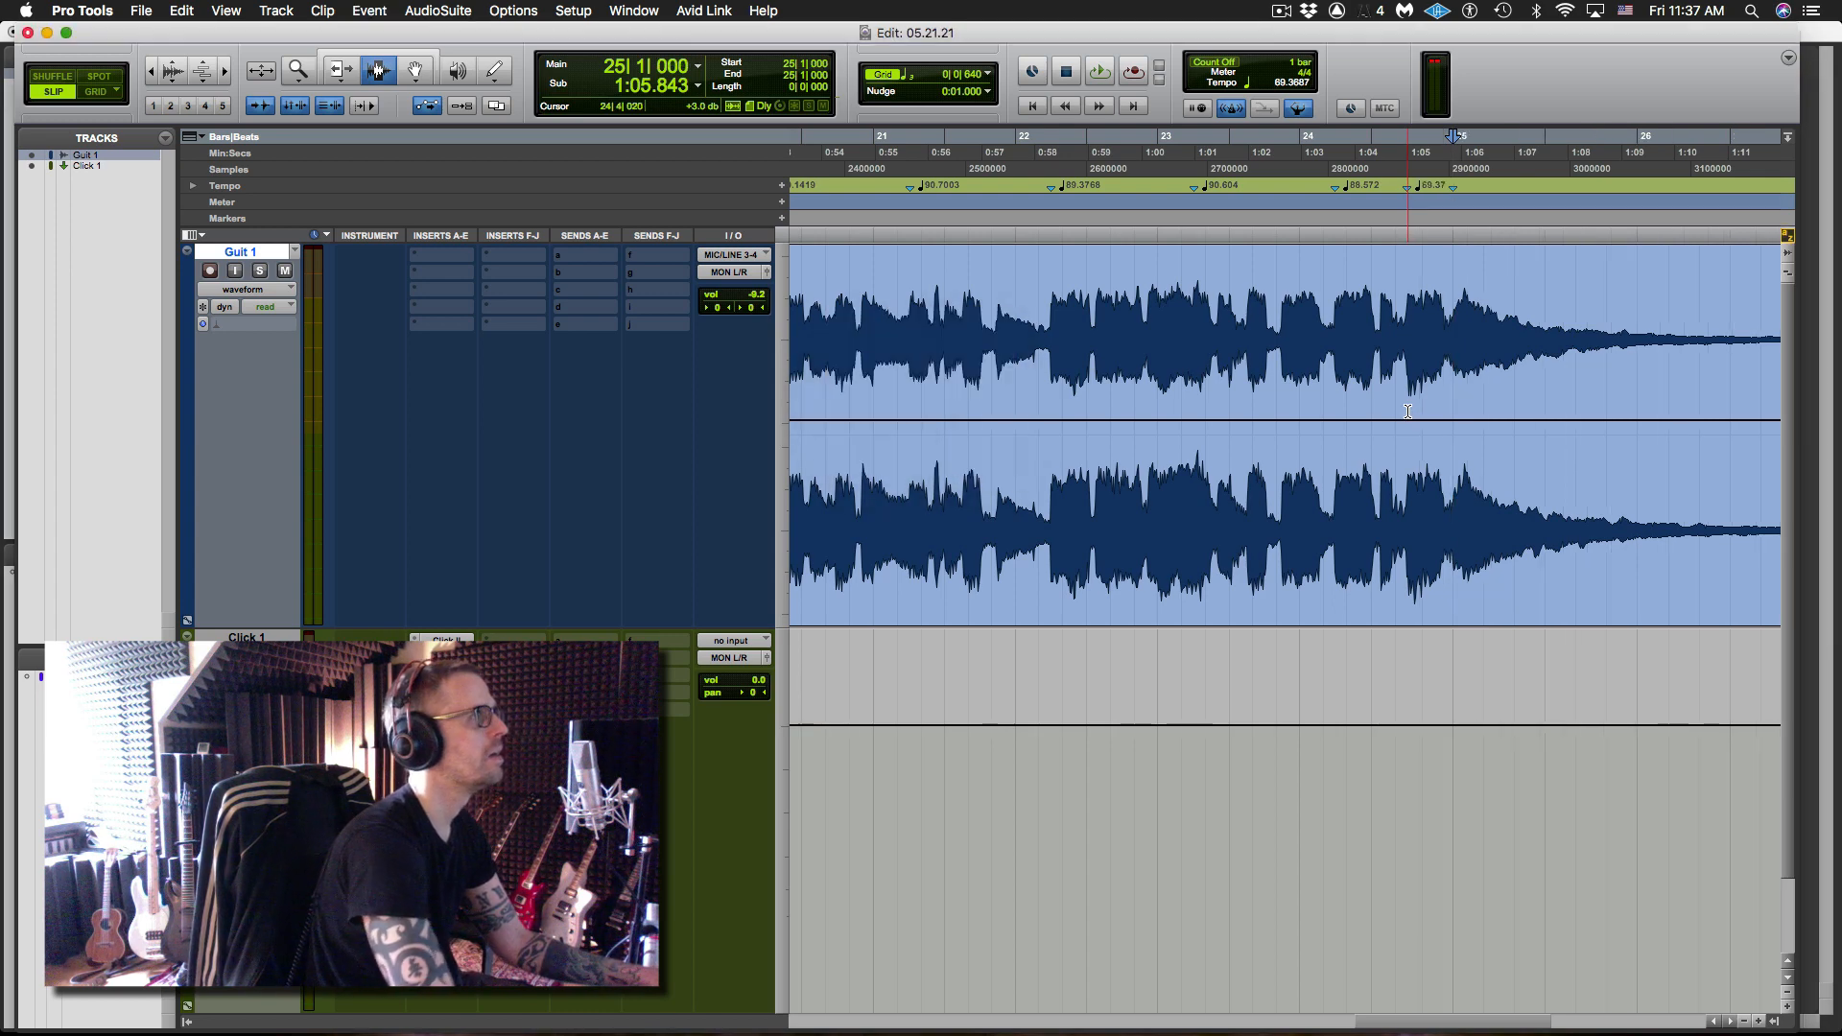
- Audition the ending from just after beat 24|2 to check how the click follows the final chords
click(1347, 405)
key(space)
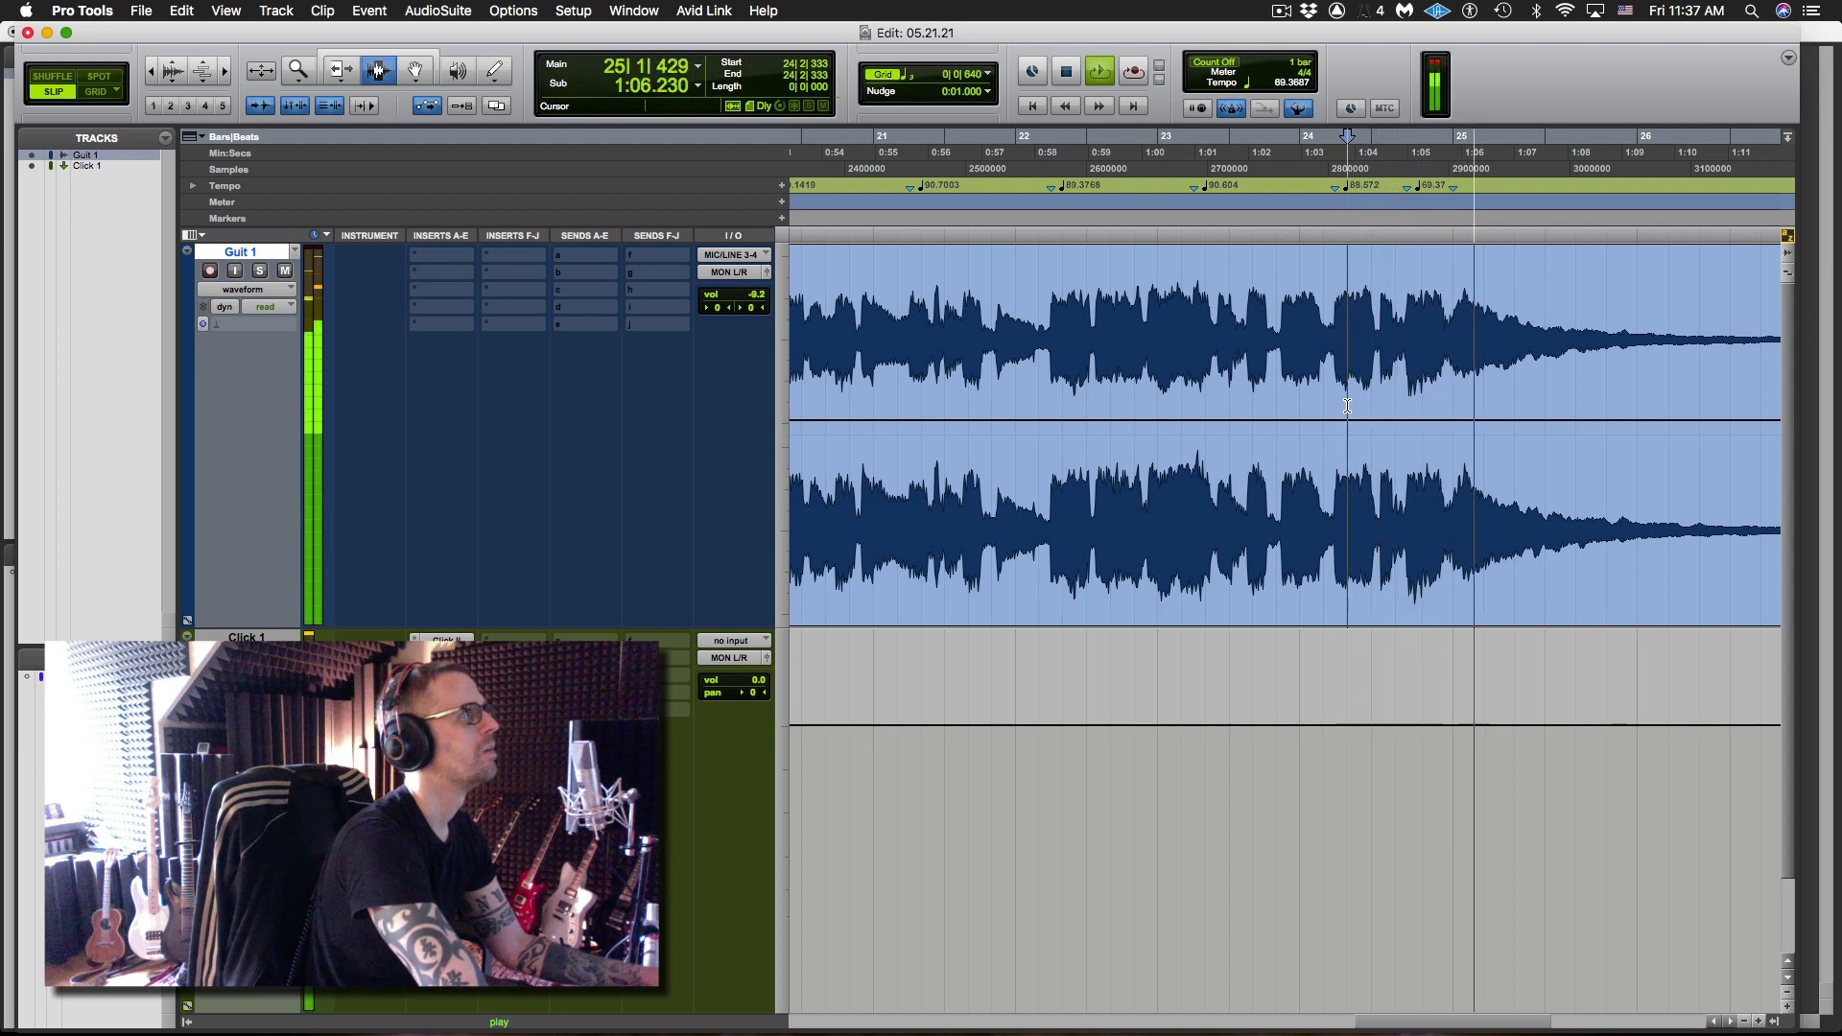
key(space)
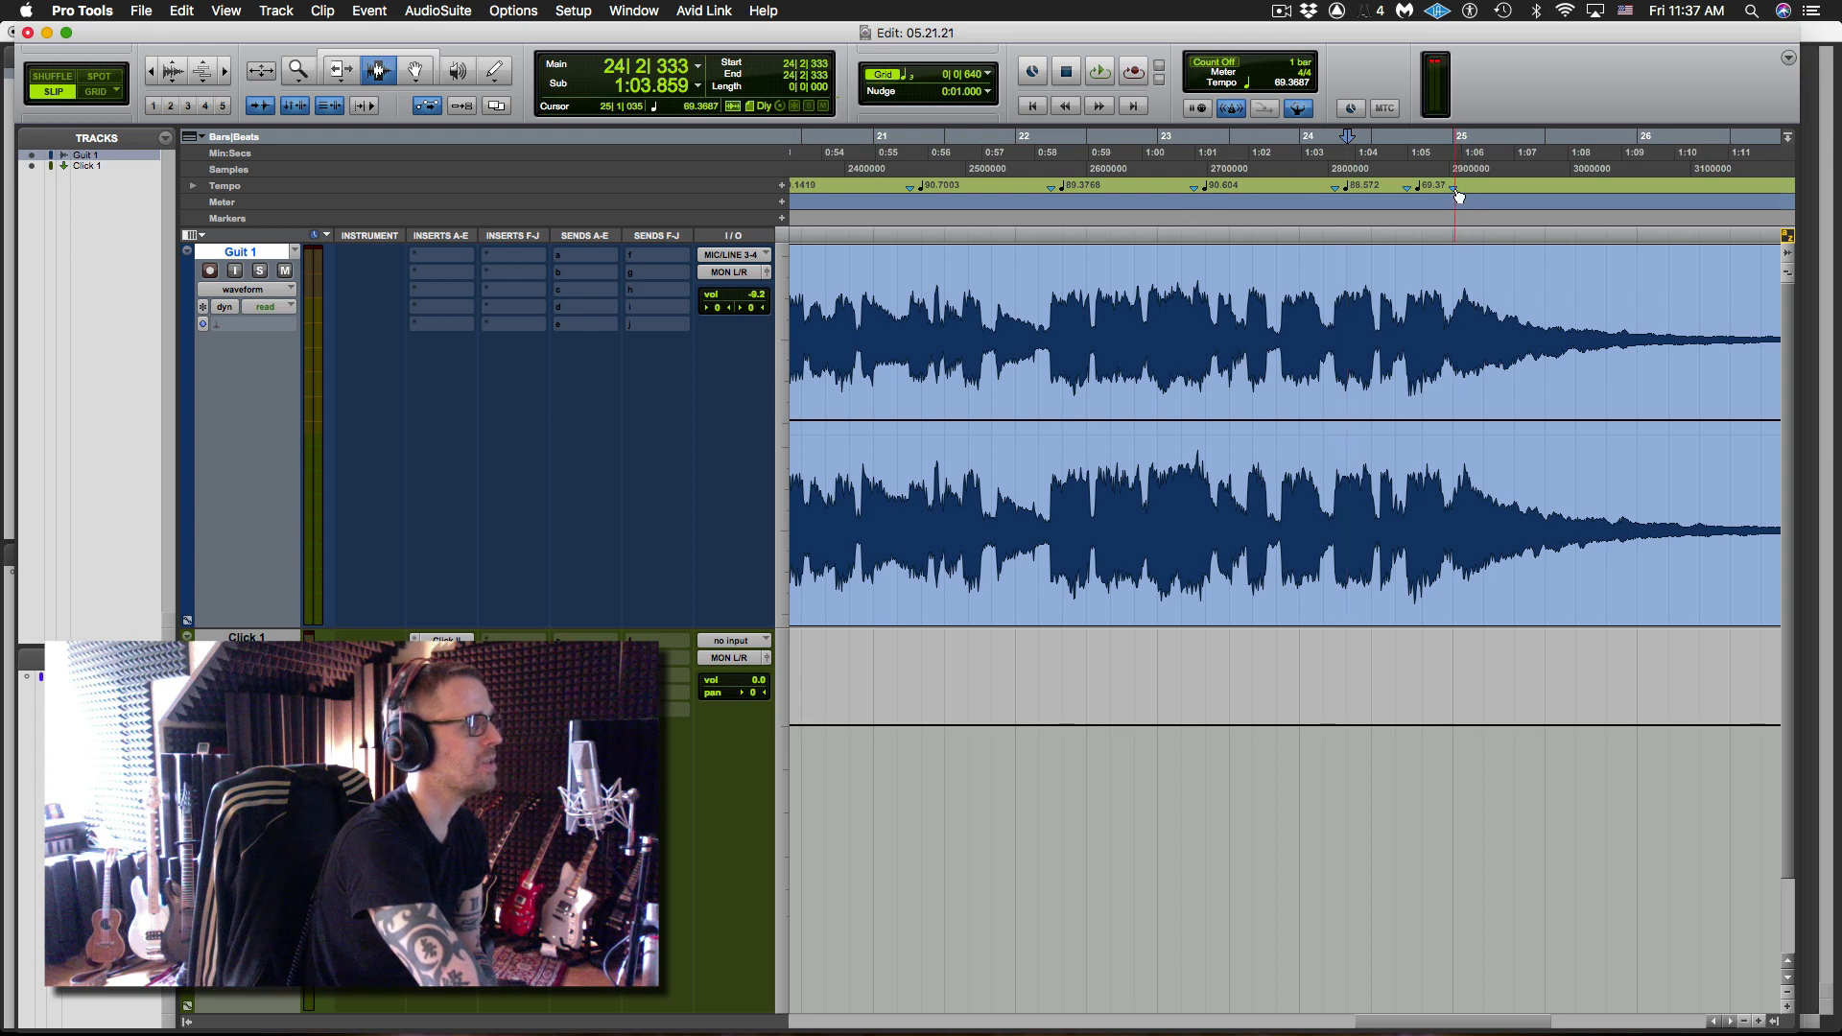
- Move the Bar|Beat marker at the final chord, beat 25|1, very slightly later
drag(1459, 195, 1461, 195)
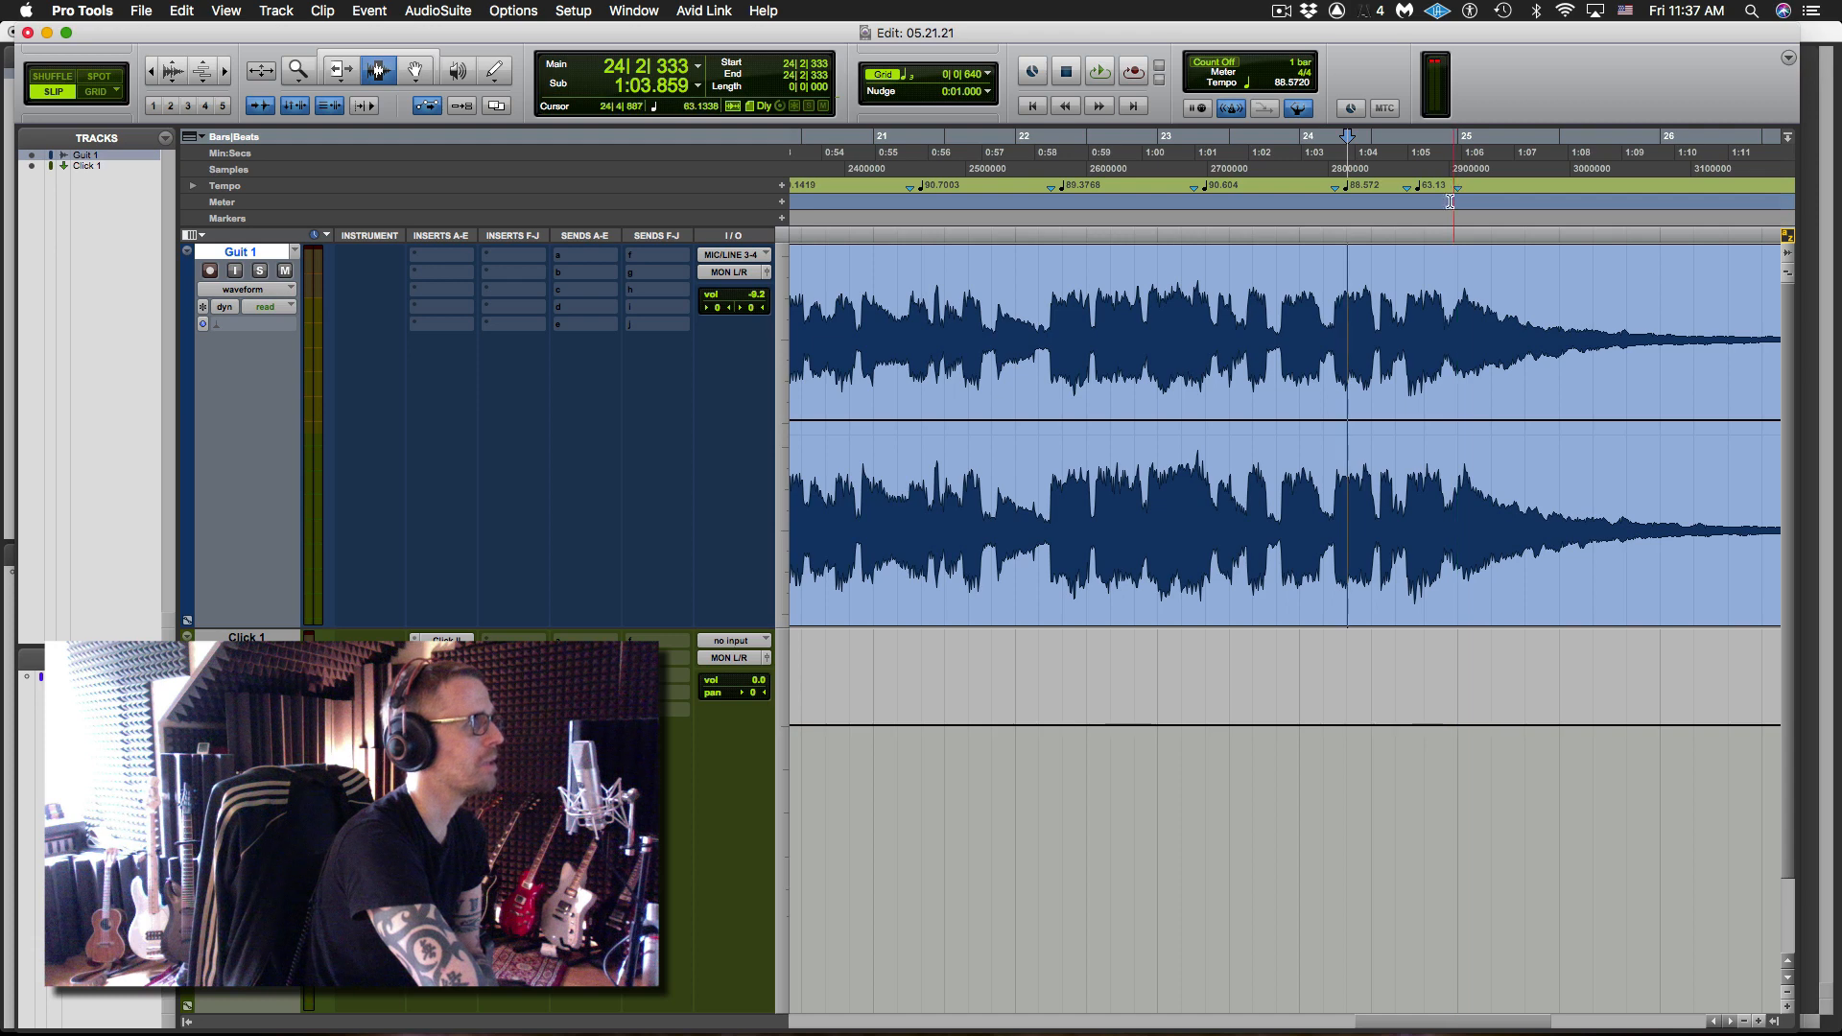
- Compare the tempo ruler's Tempo Events and Bar|Beat Markers displays, leaving the ruler on Bar|Beat Markers
click(781, 188)
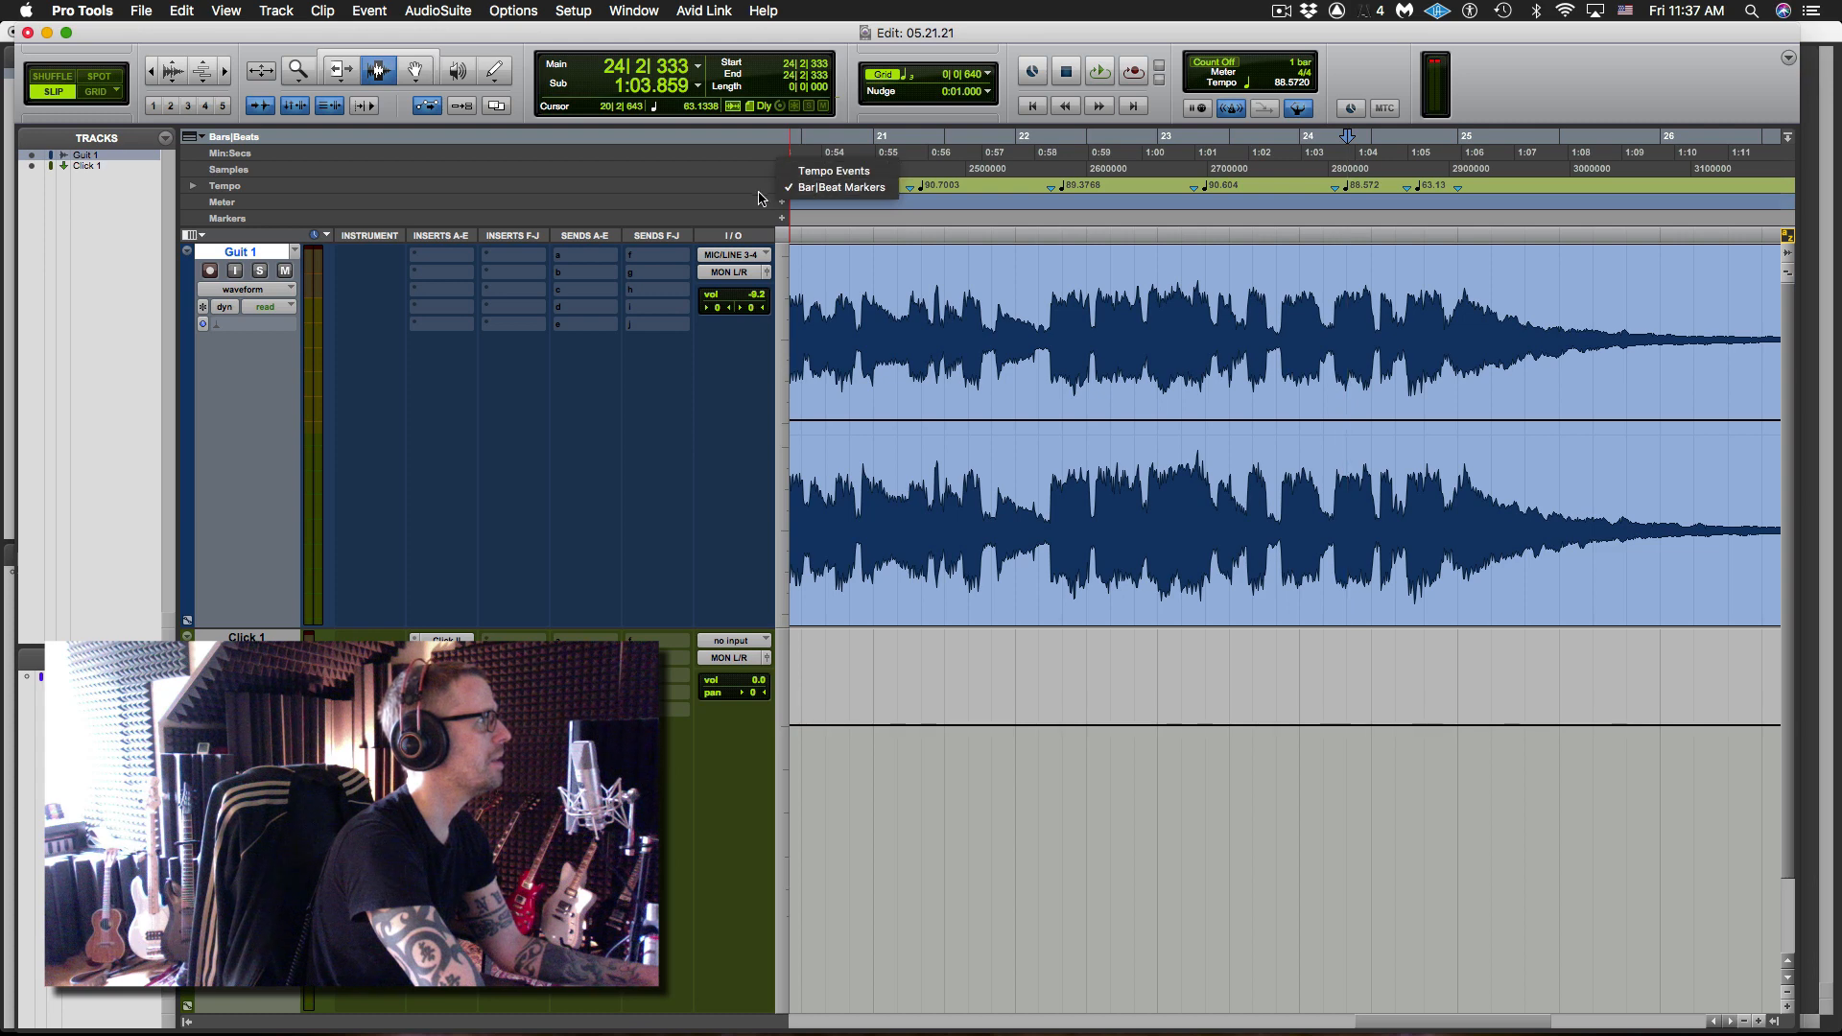
click(717, 192)
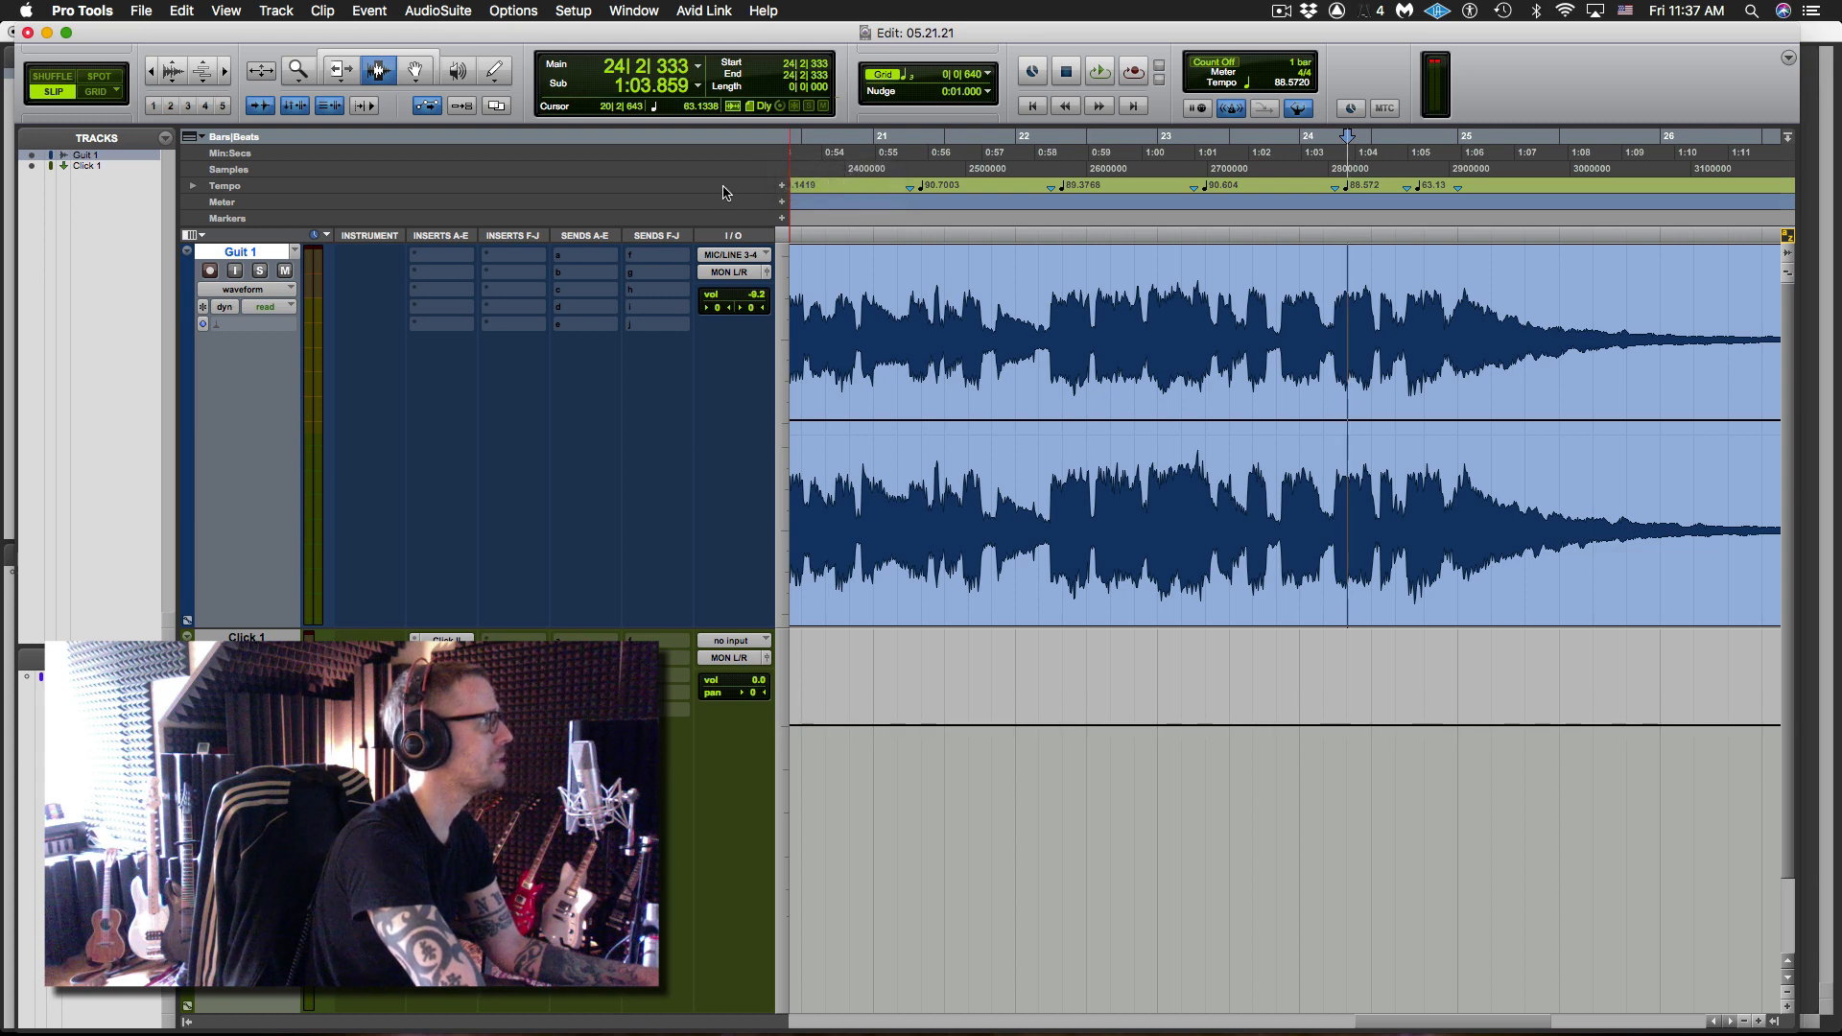
click(779, 187)
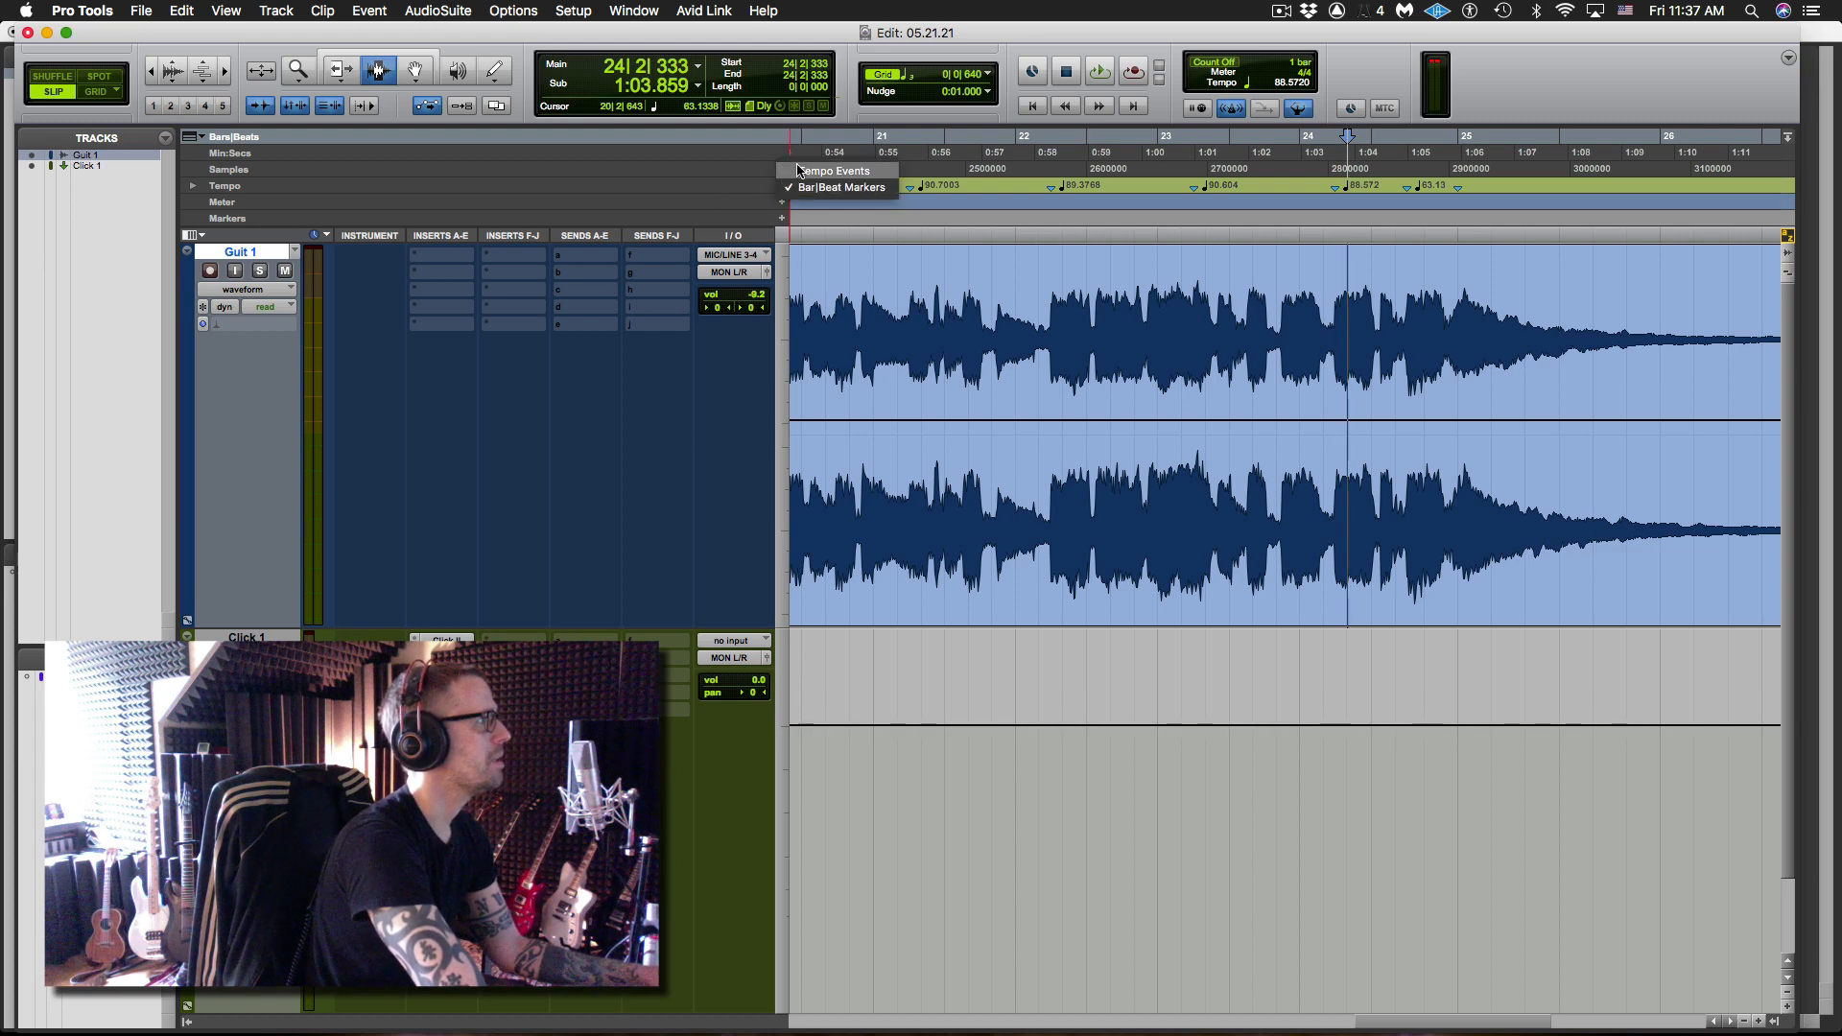
click(798, 170)
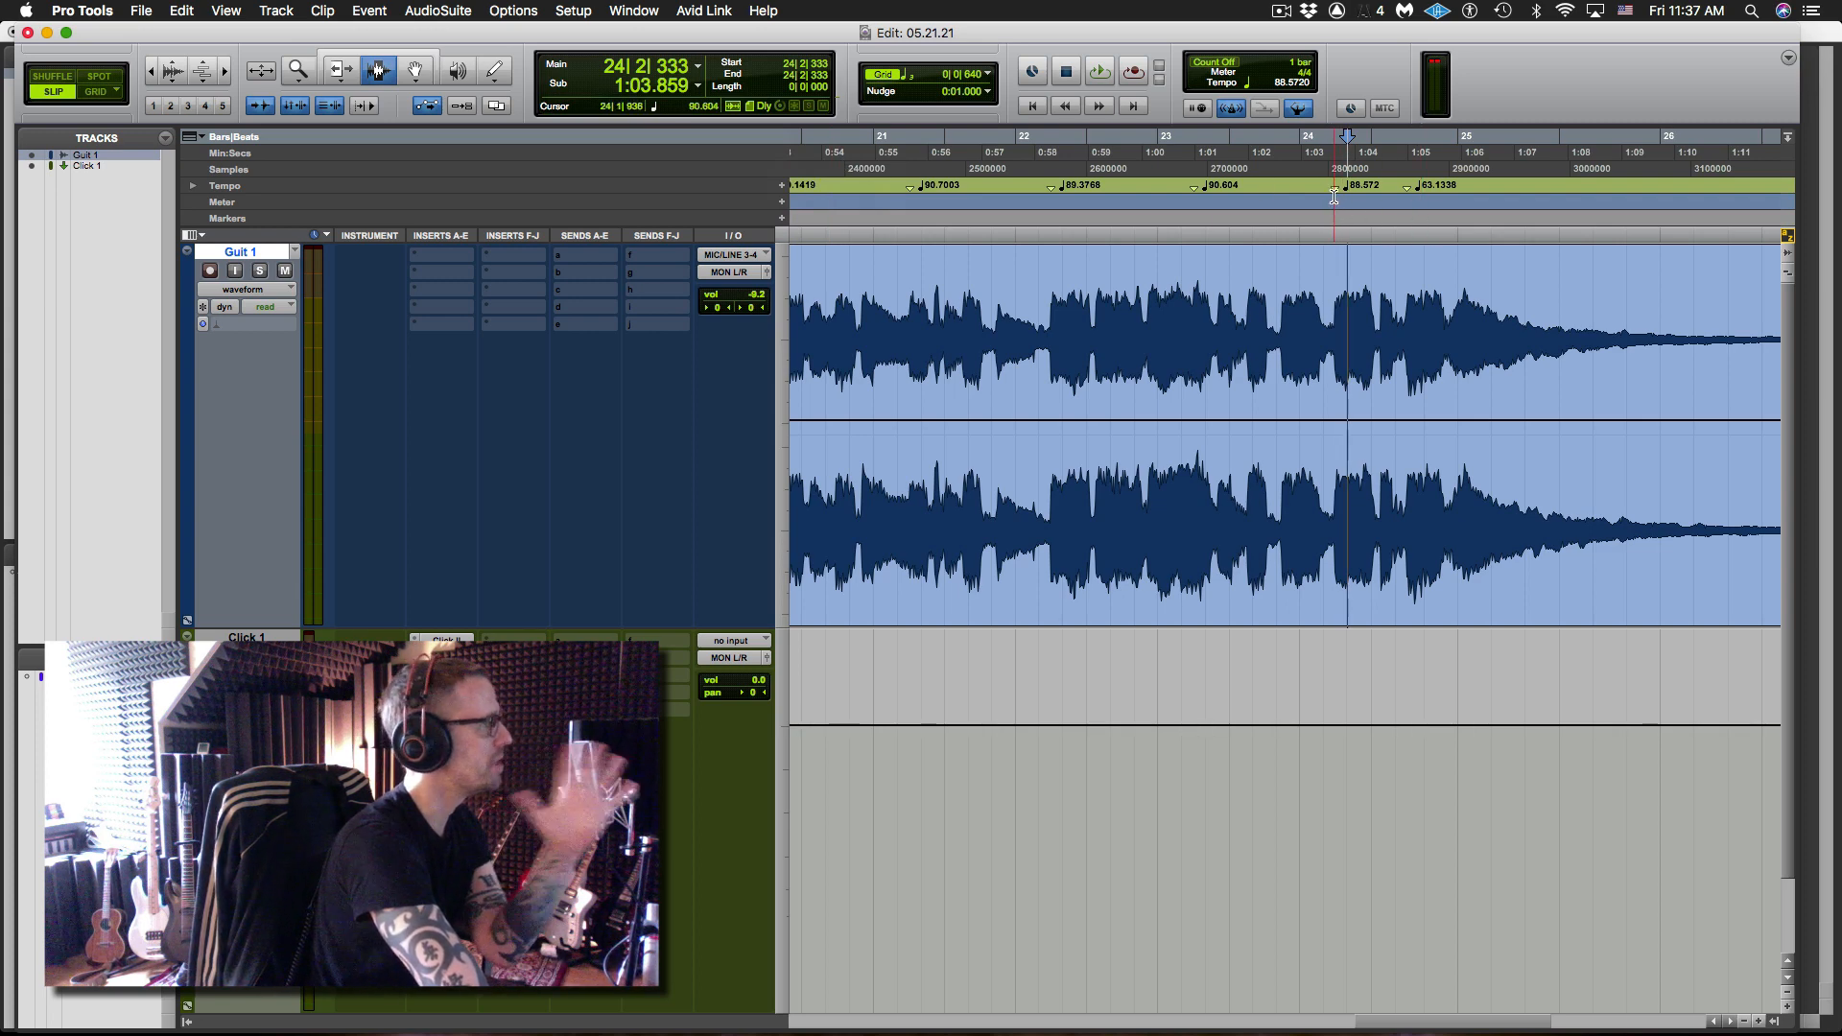
click(778, 188)
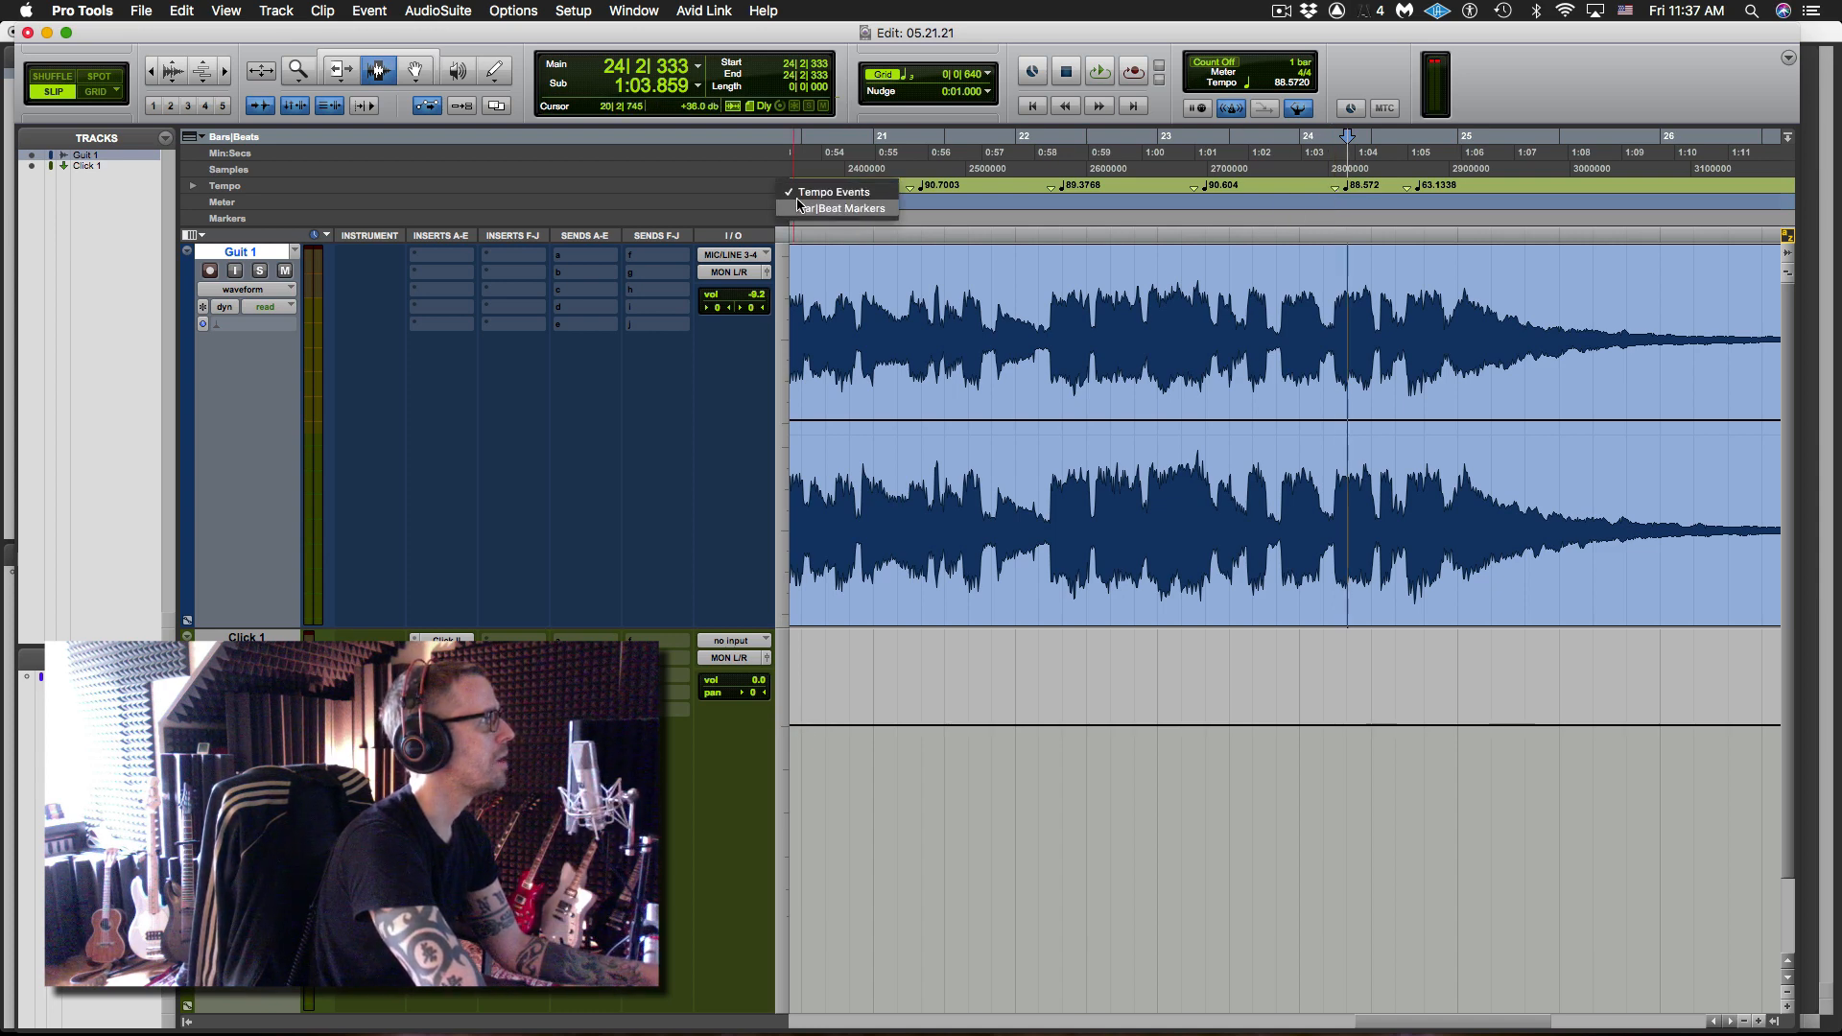
click(790, 193)
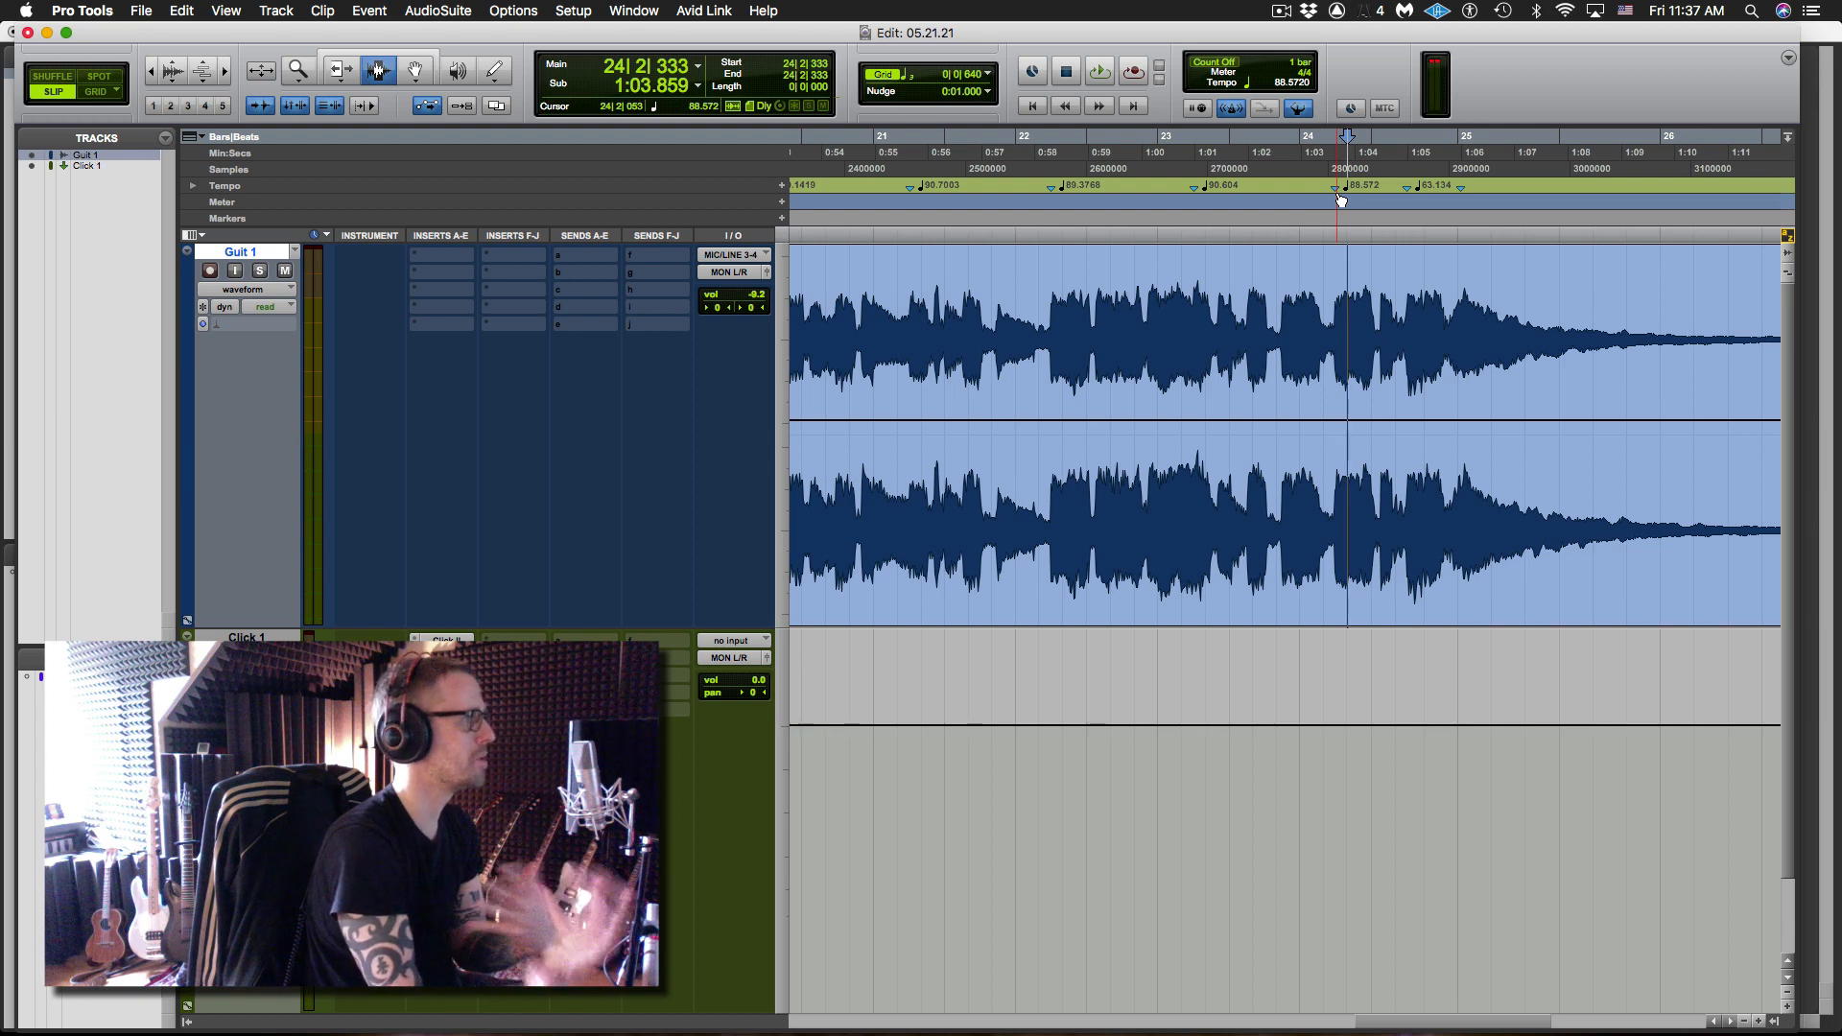
click(778, 185)
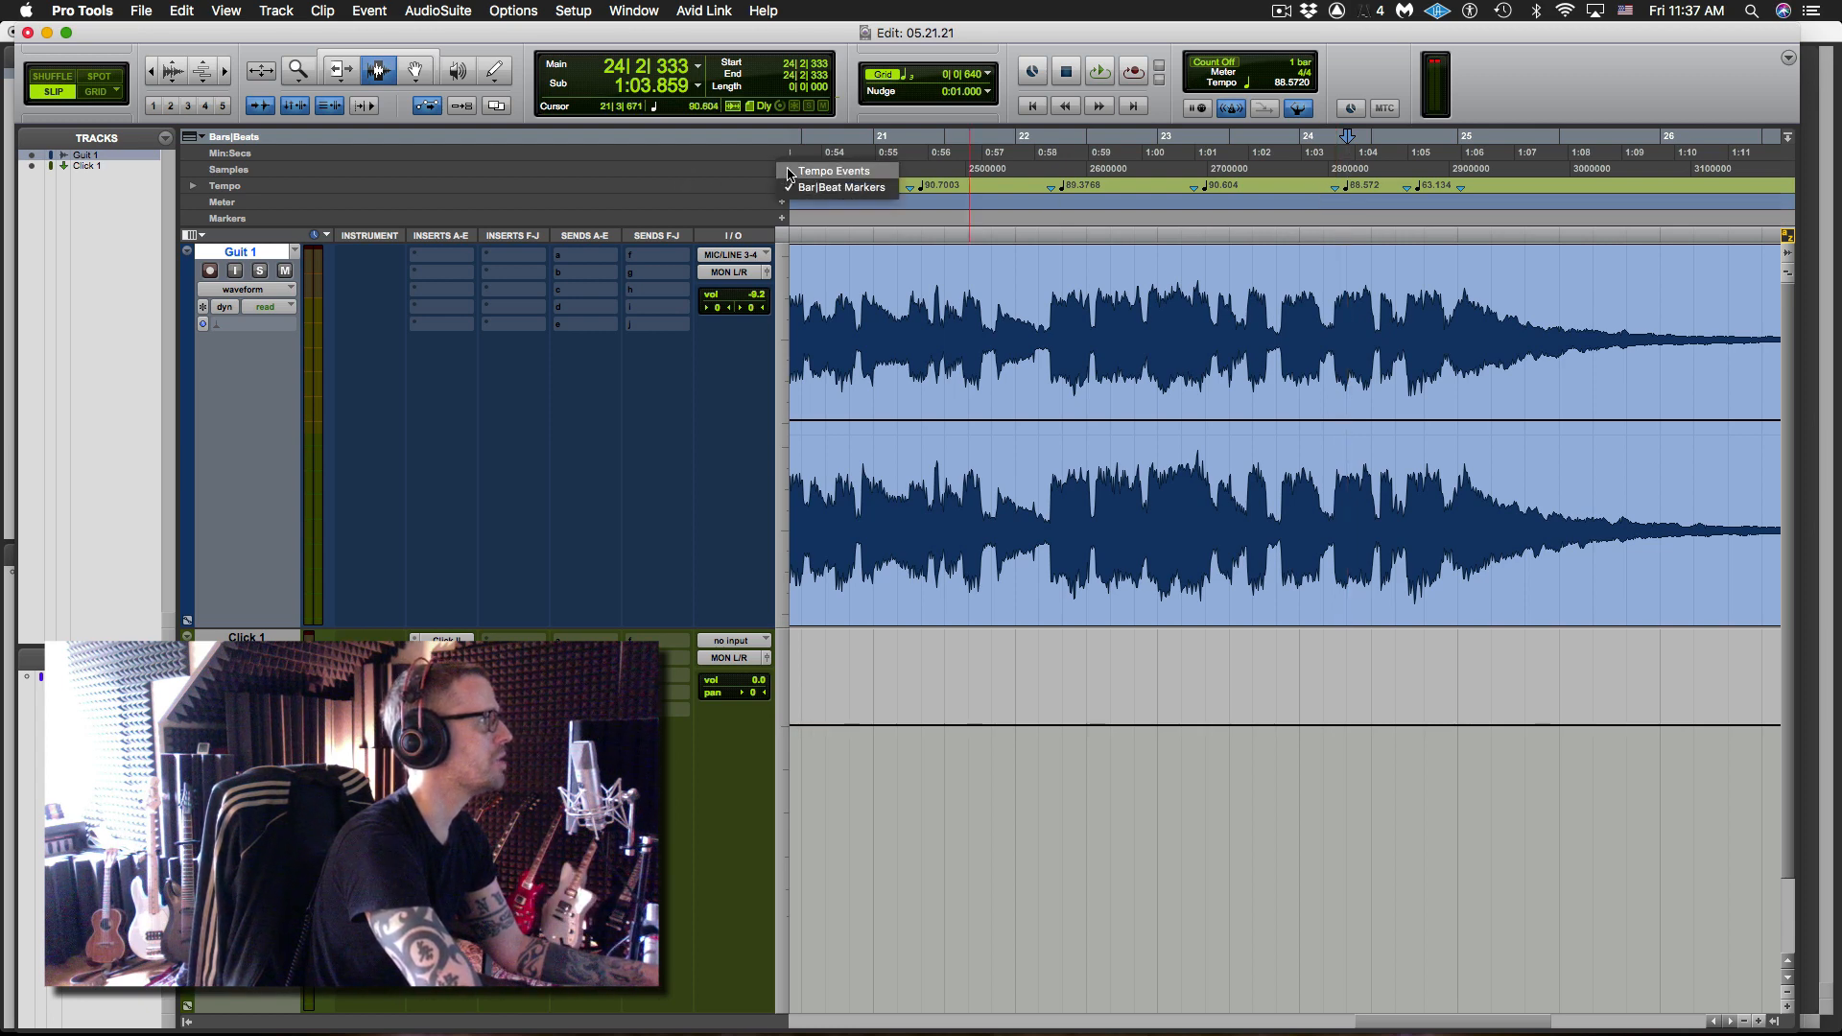
click(789, 172)
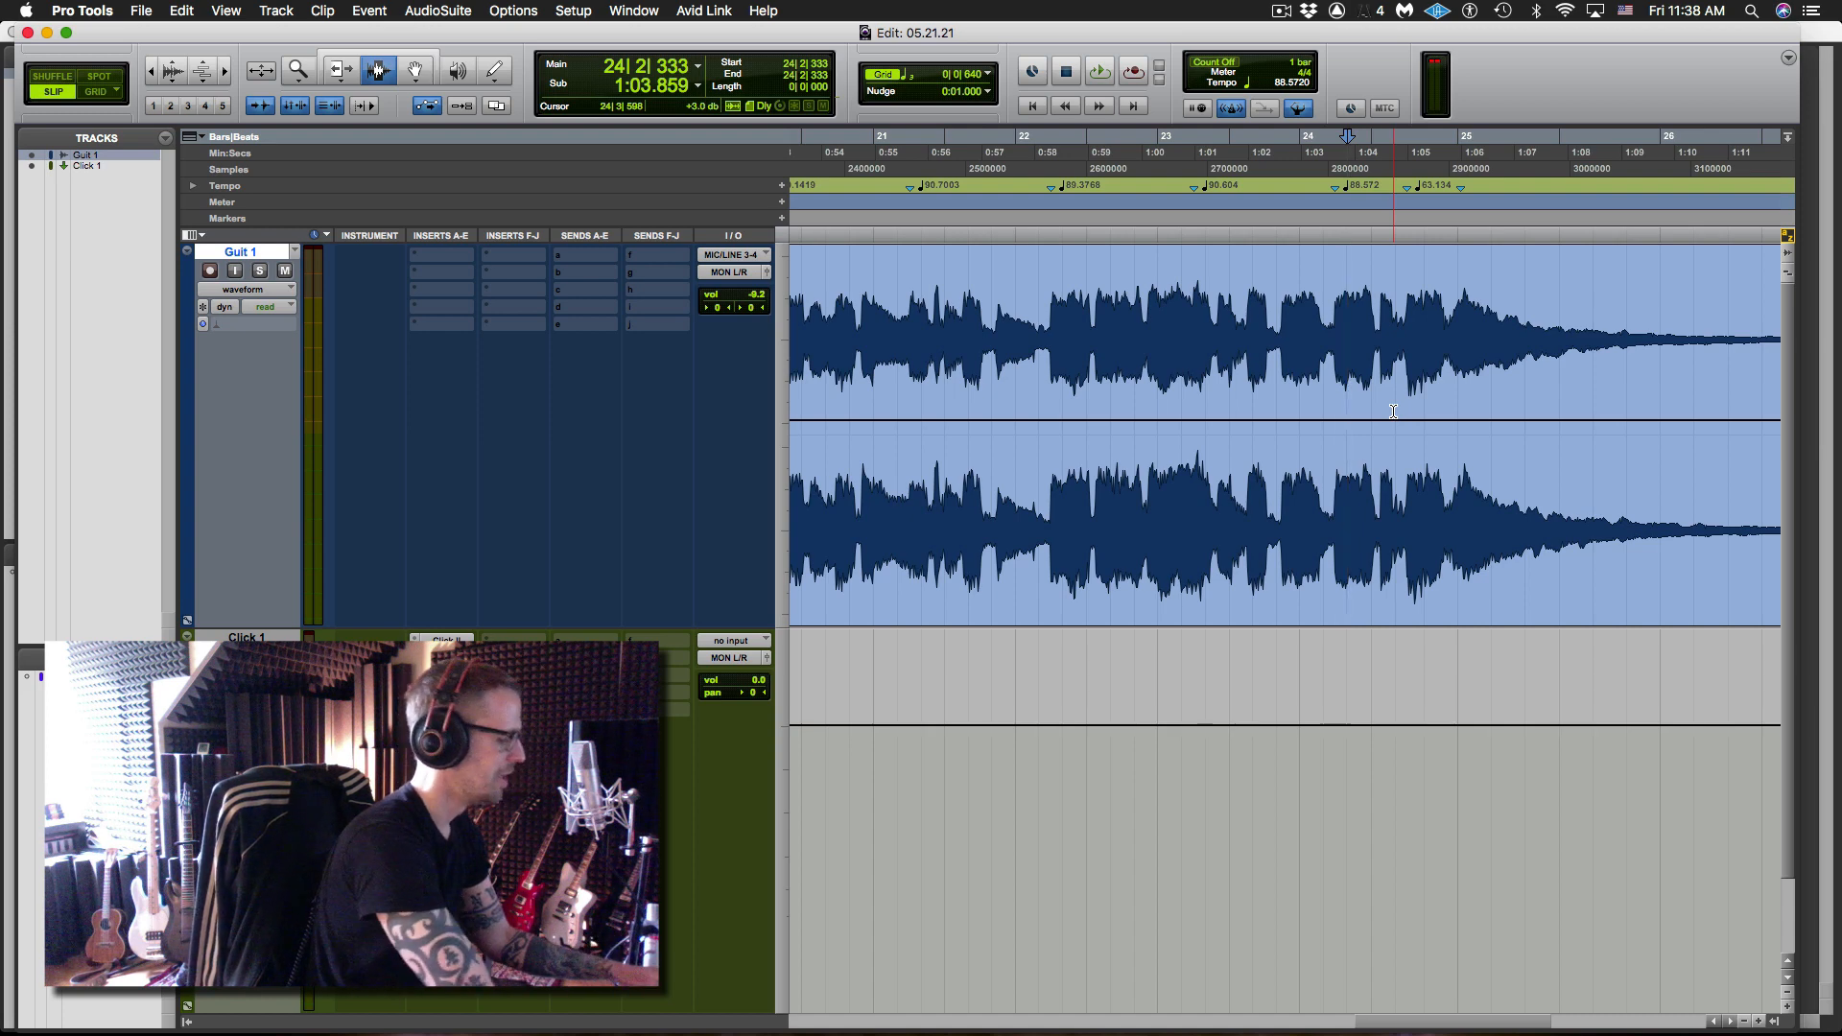
- Create one new stereo, tick-based instrument track named EZ
key(super+shift+n)
key(super+Right)
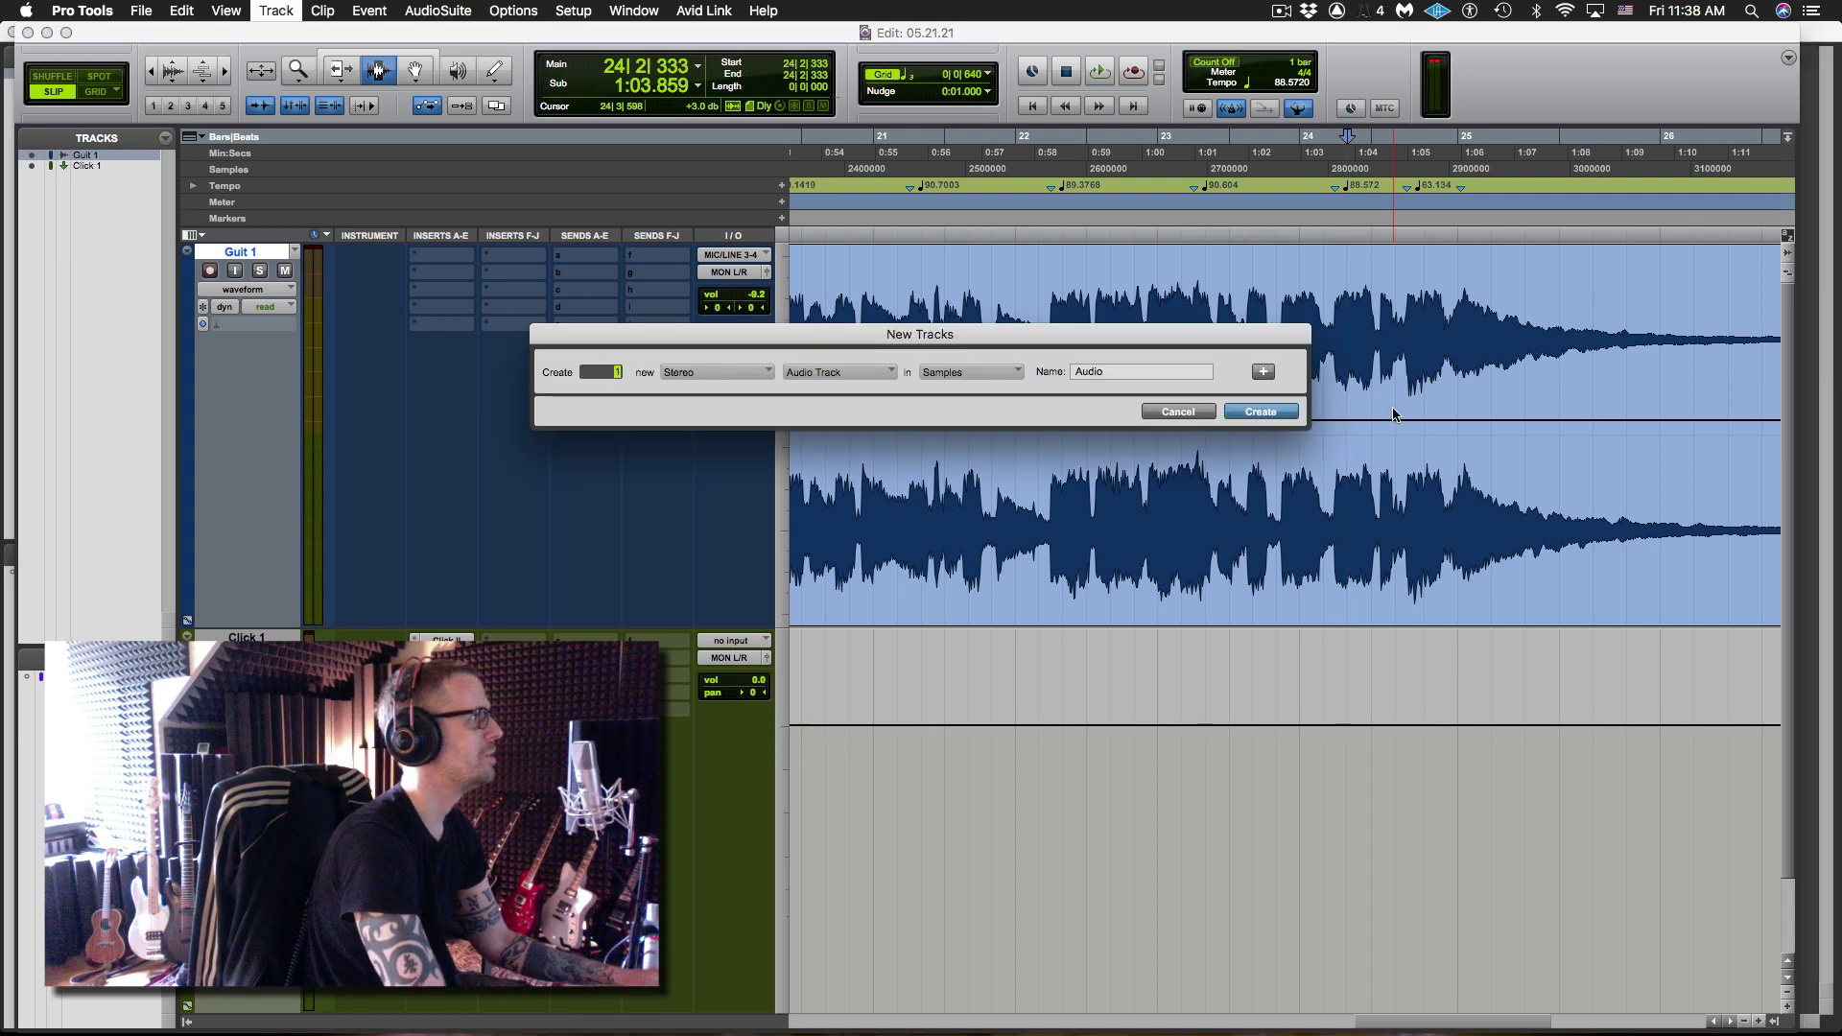
key(super+Down)
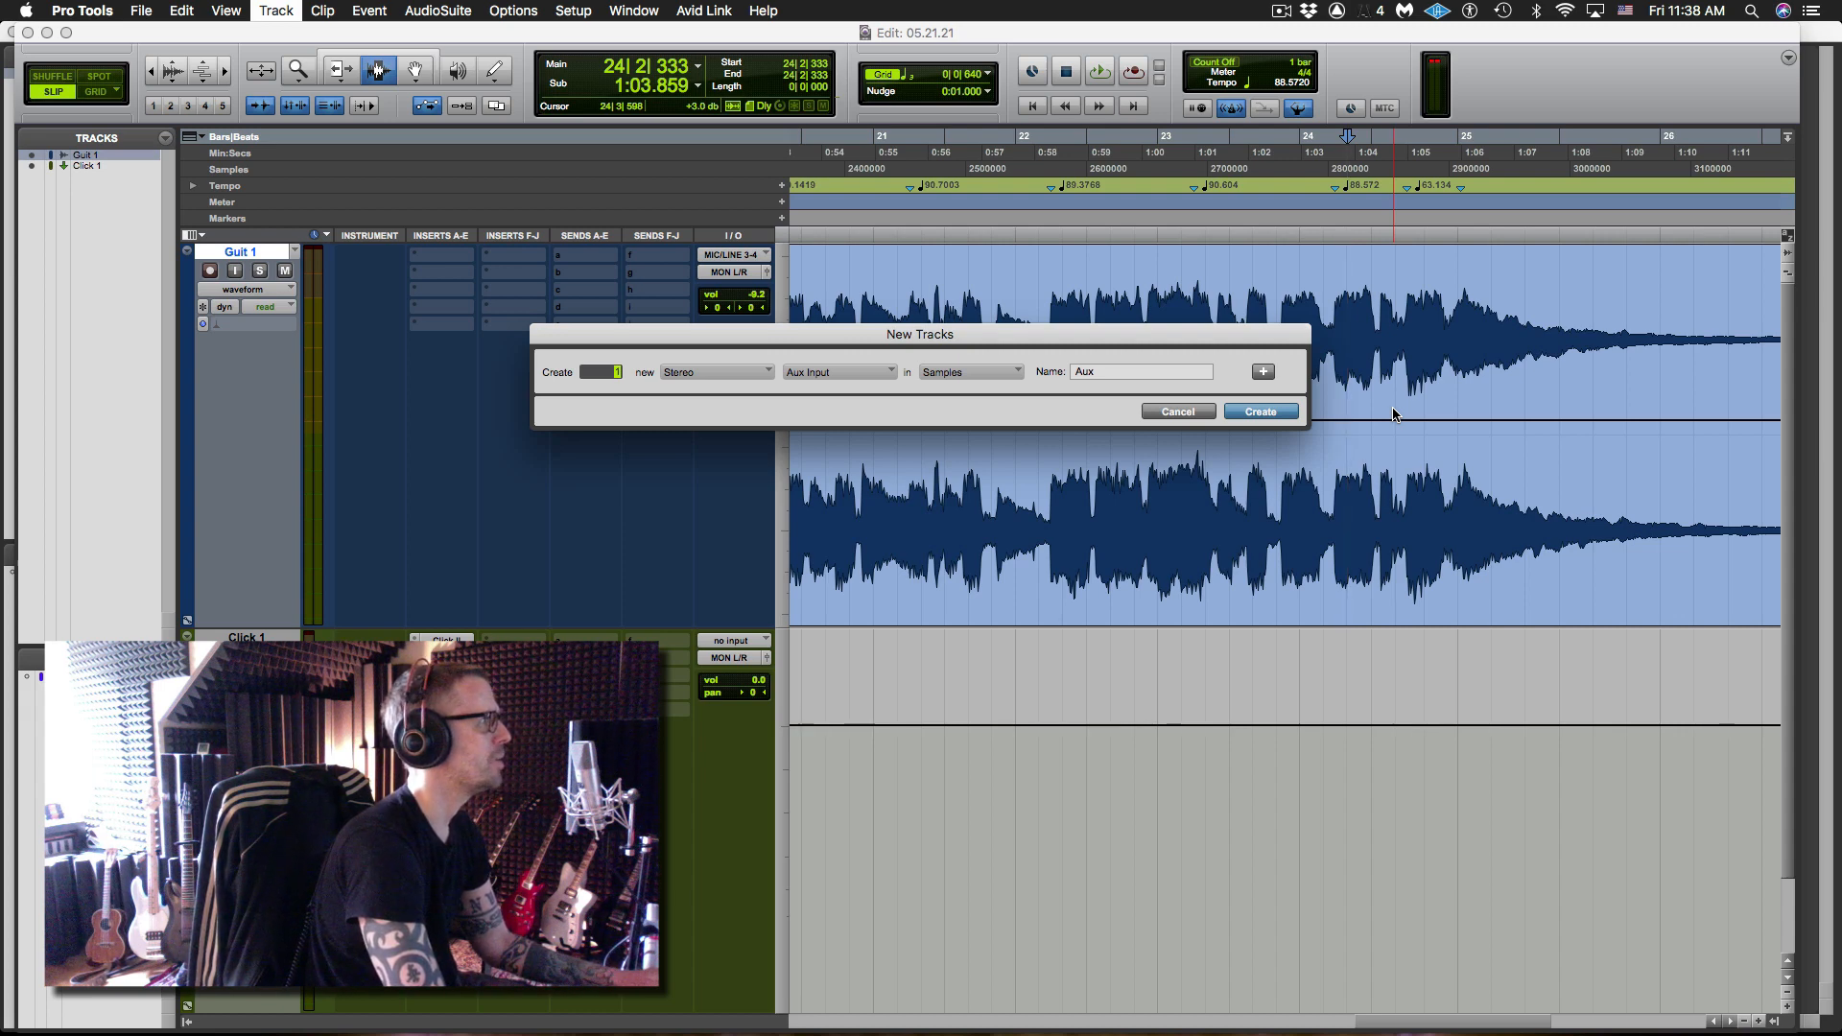
key(super+Down)
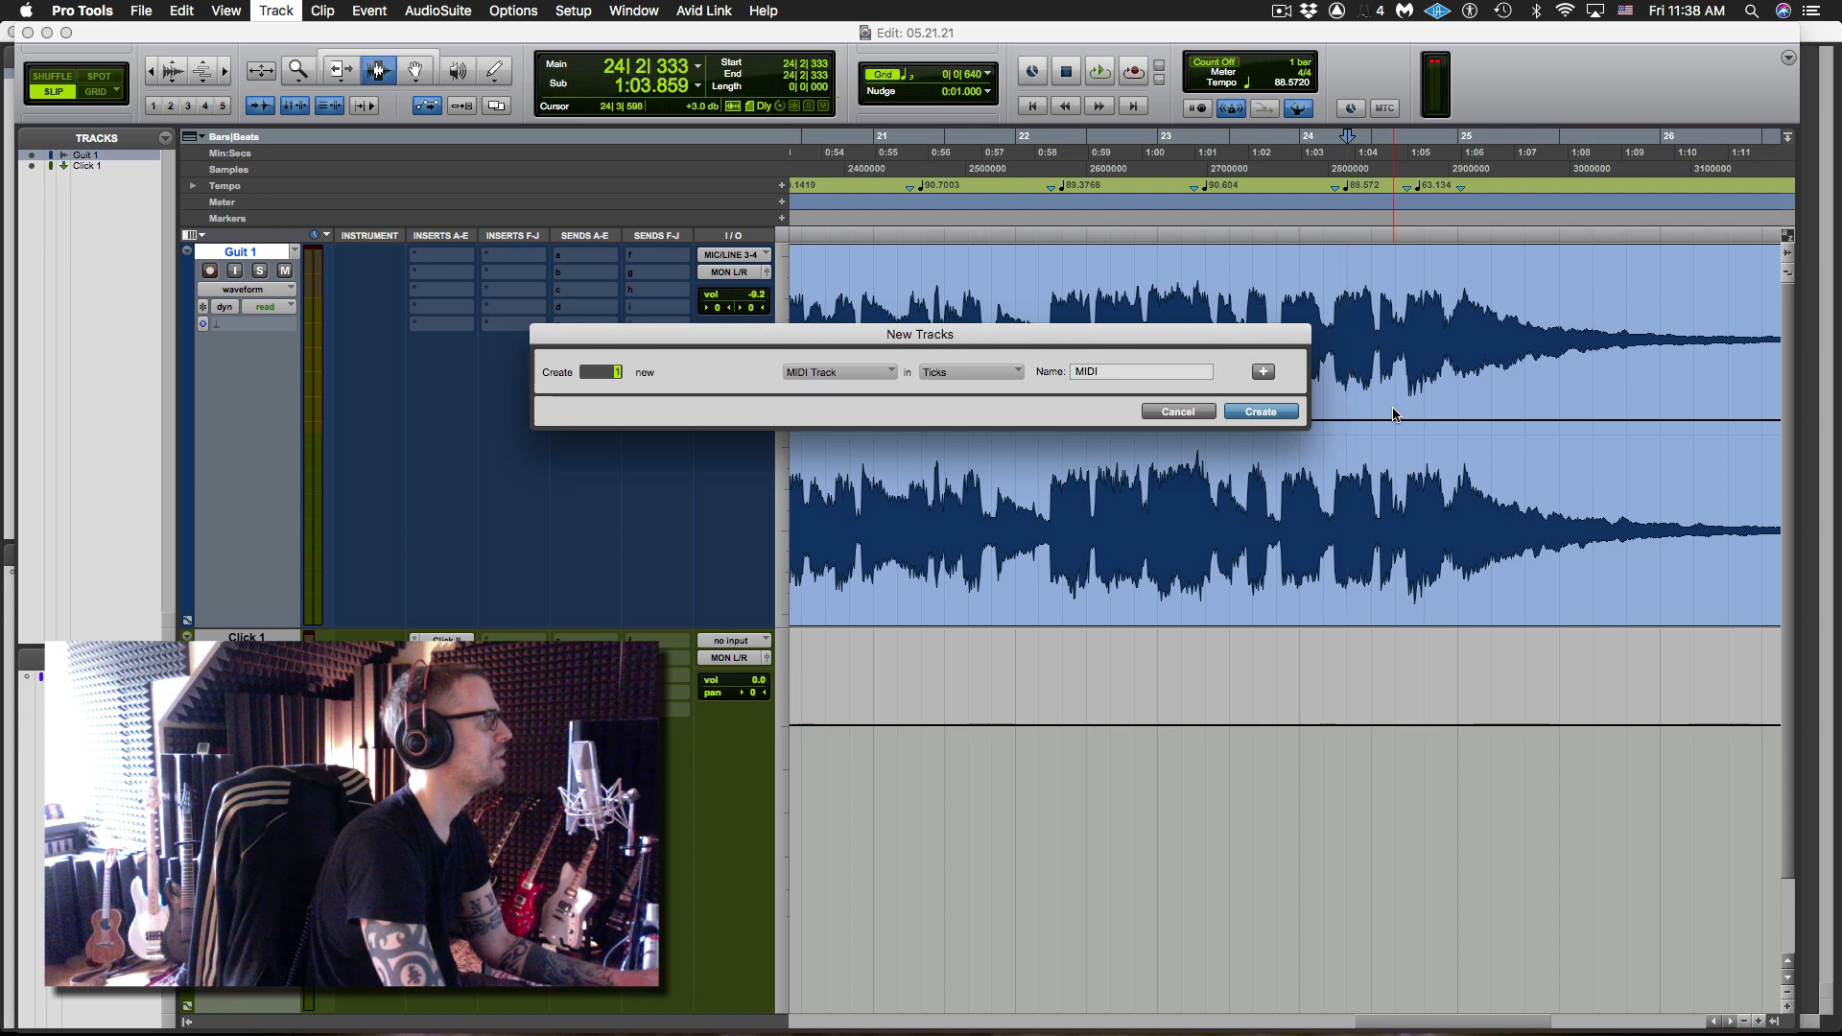
key(super+Down)
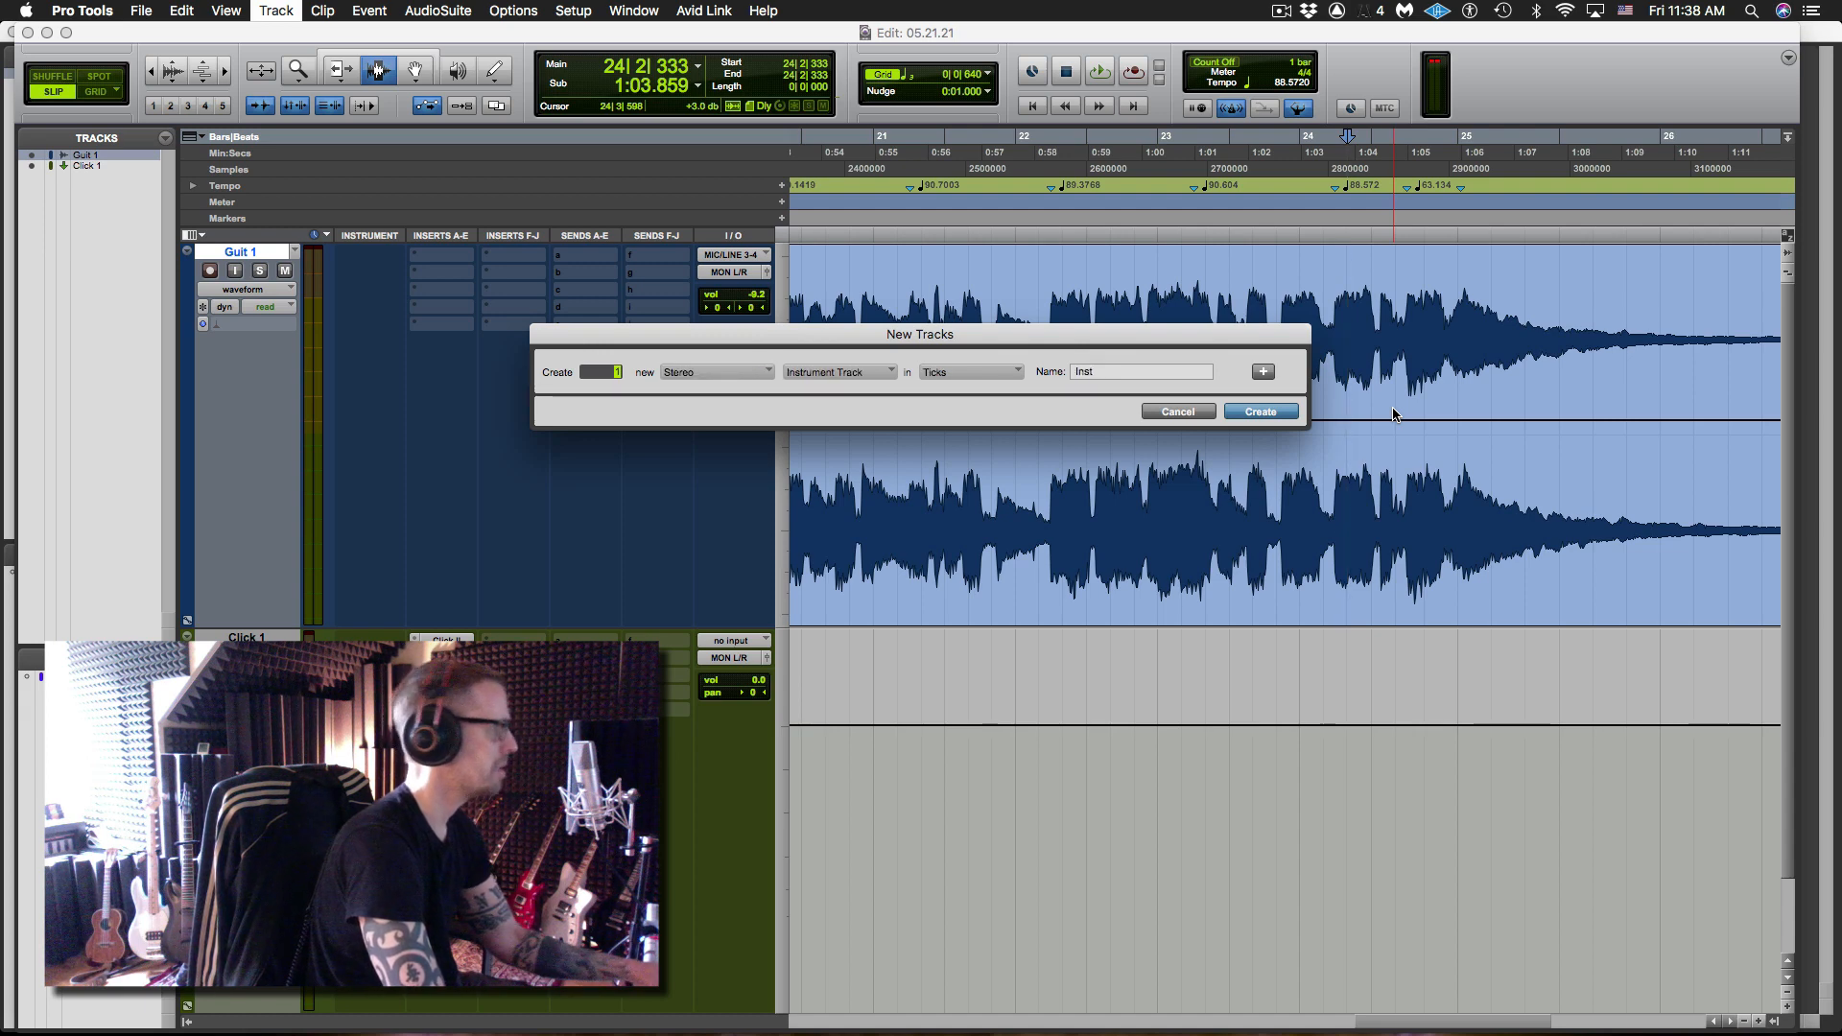
key(Tab)
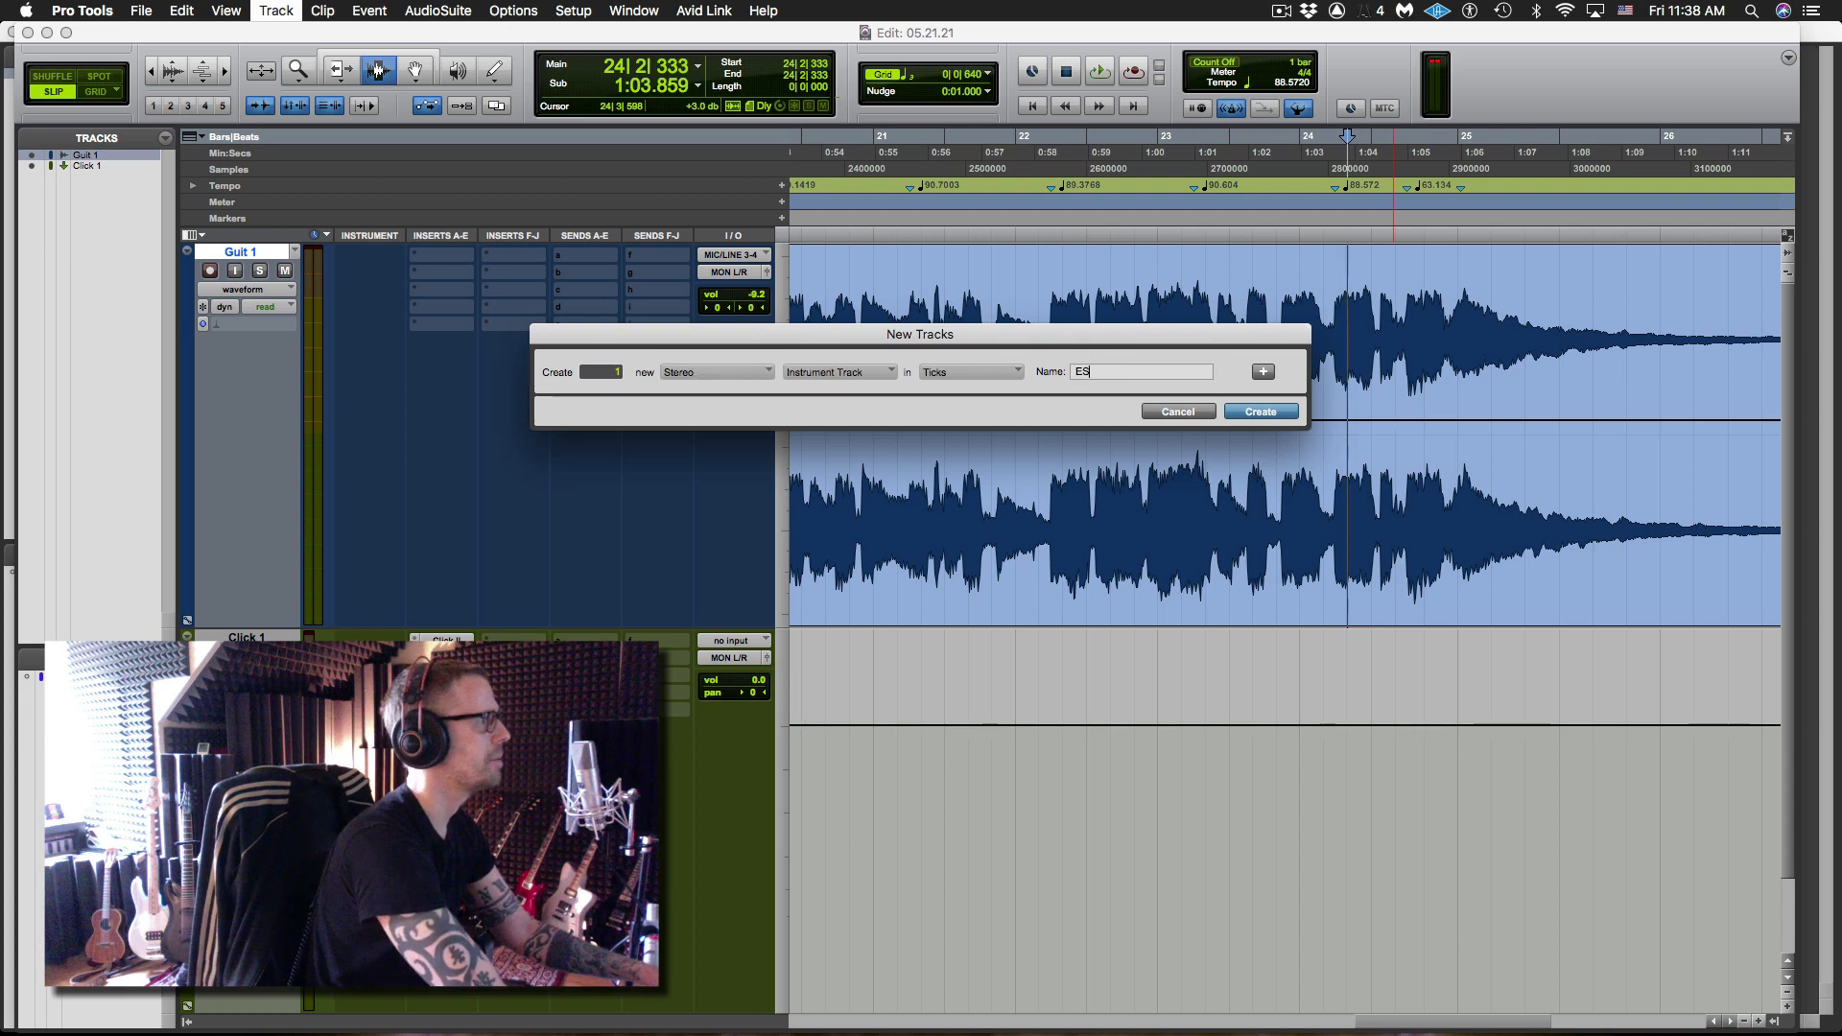
text(EZ)
key(Return)
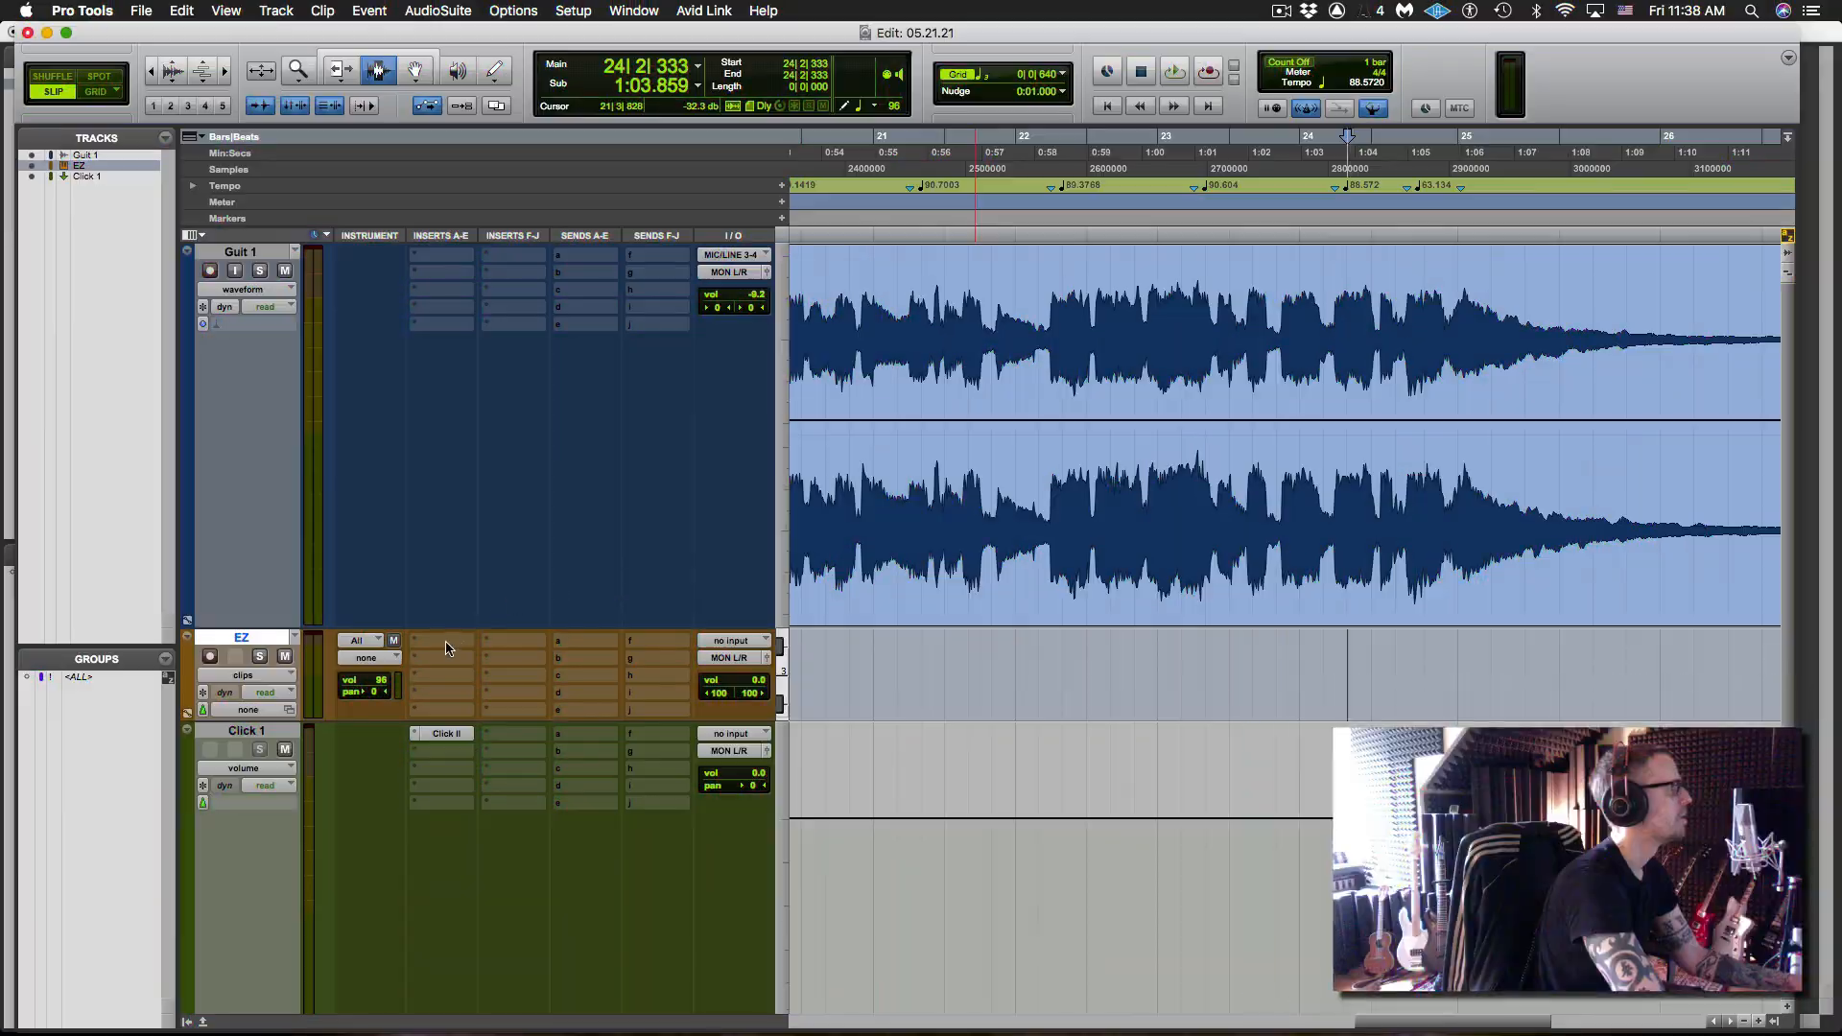
- Insert the stereo EZdrummer instrument plug-in in the EZ track's first insert slot and close its window
click(460, 640)
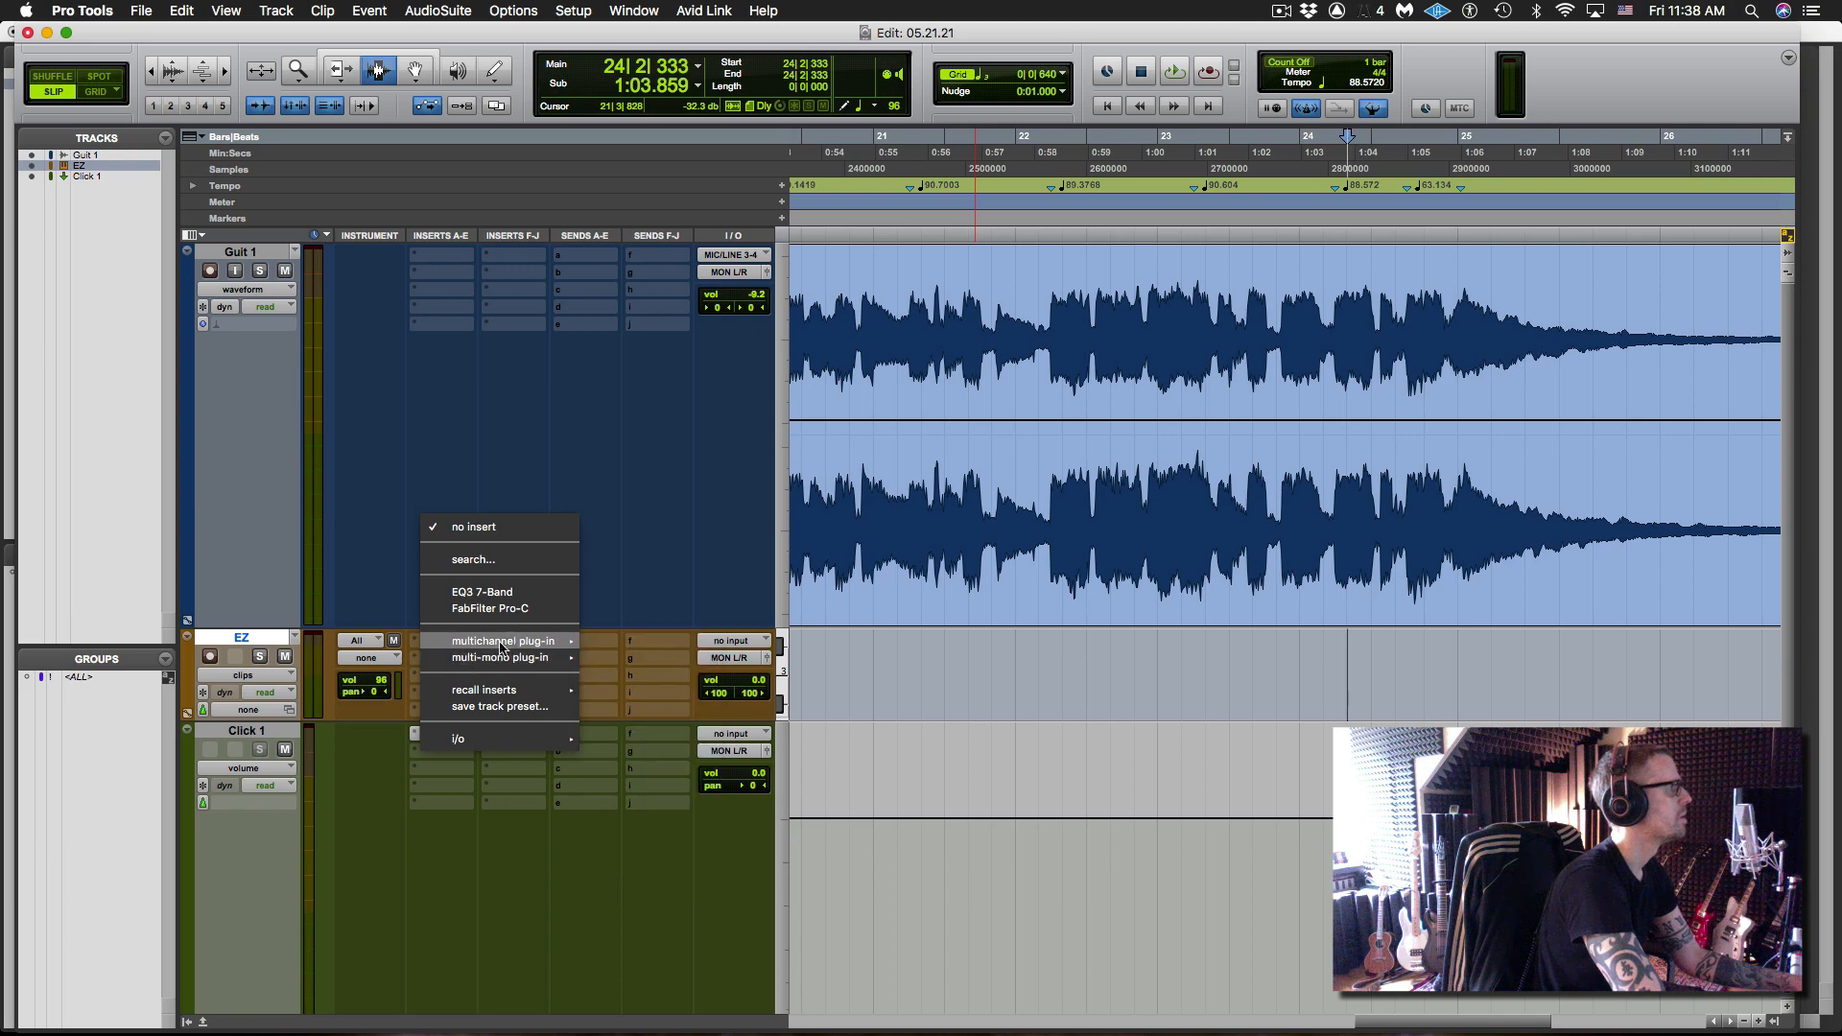
mouse_move(501, 649)
mouse_move(653, 809)
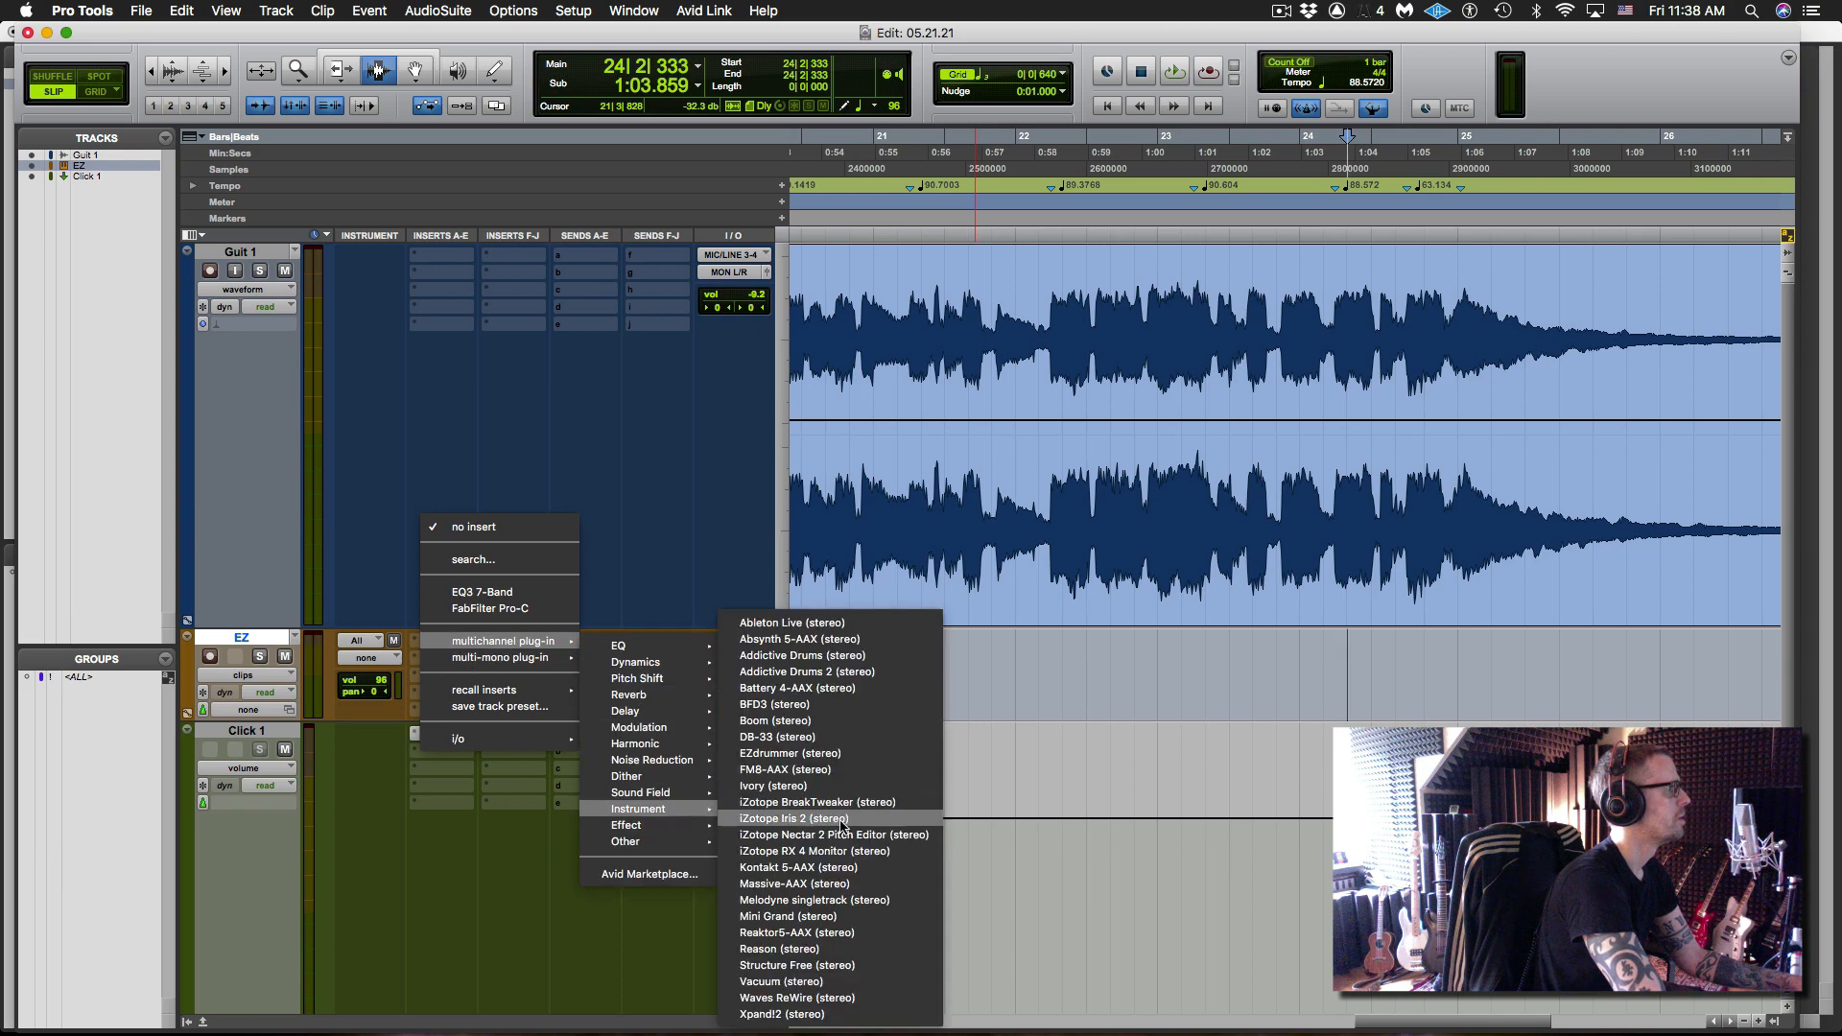
click(847, 754)
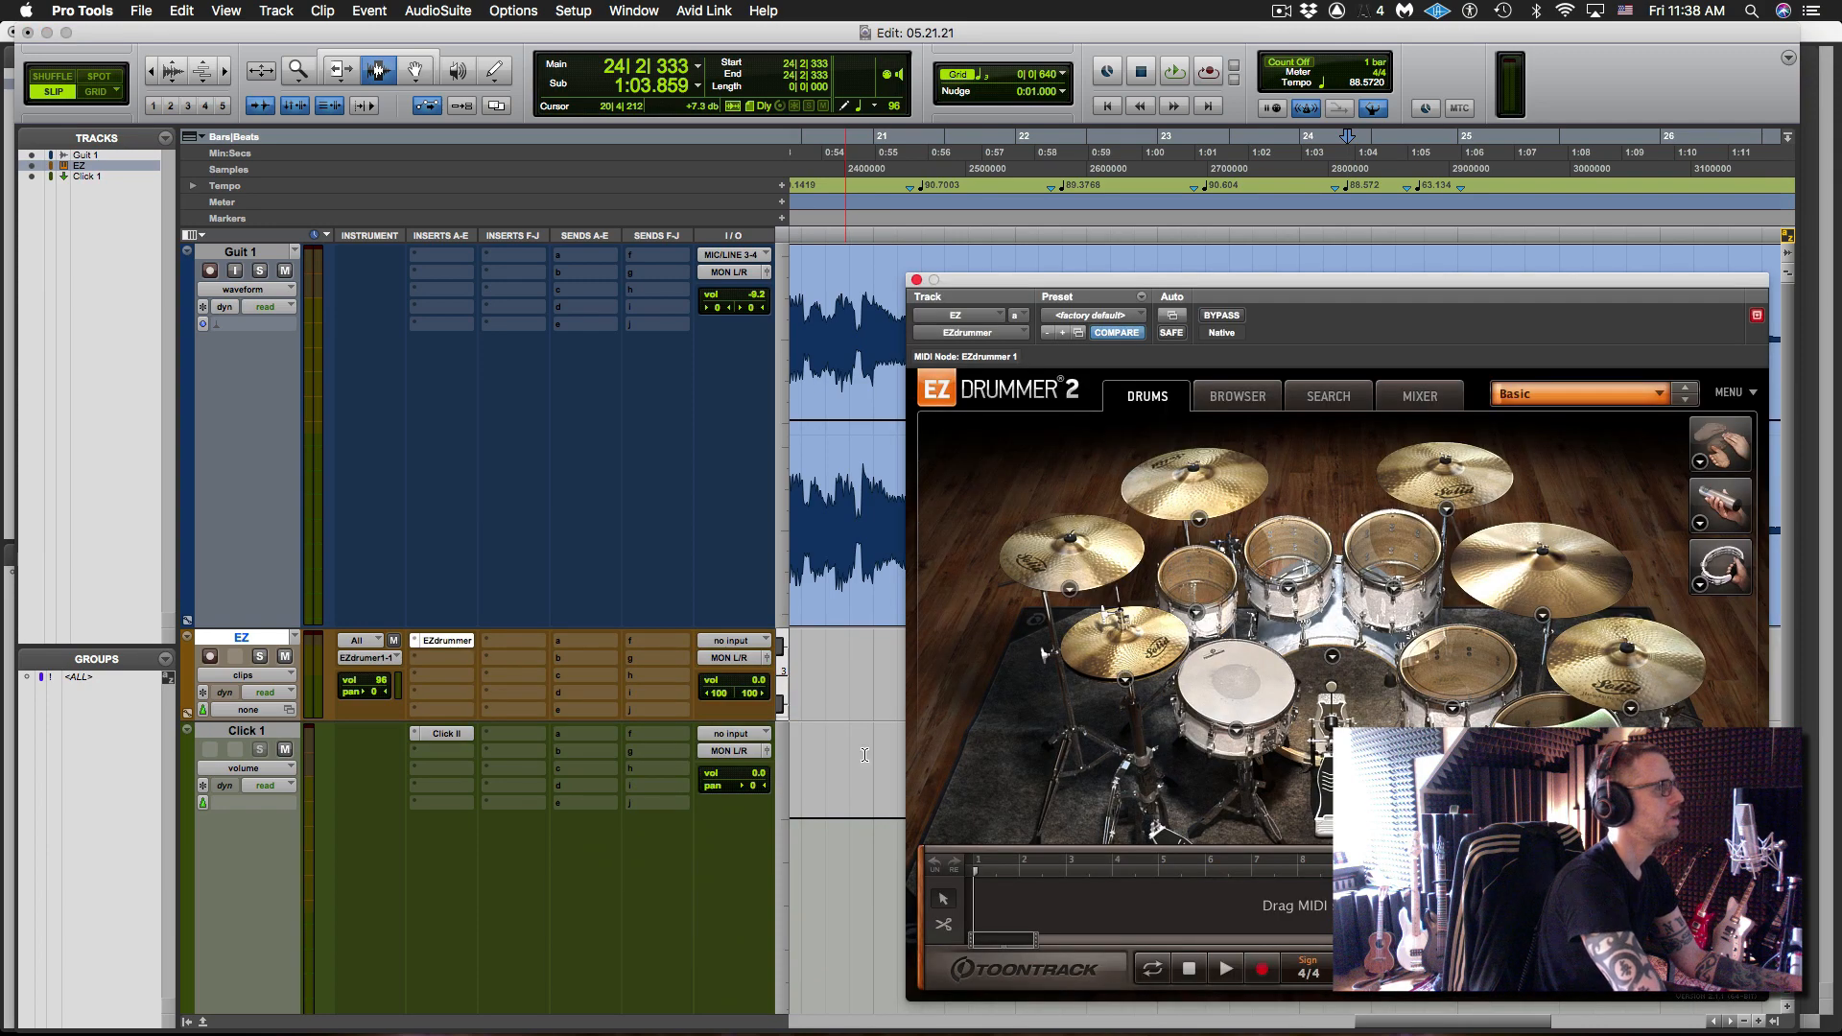
key(super+w)
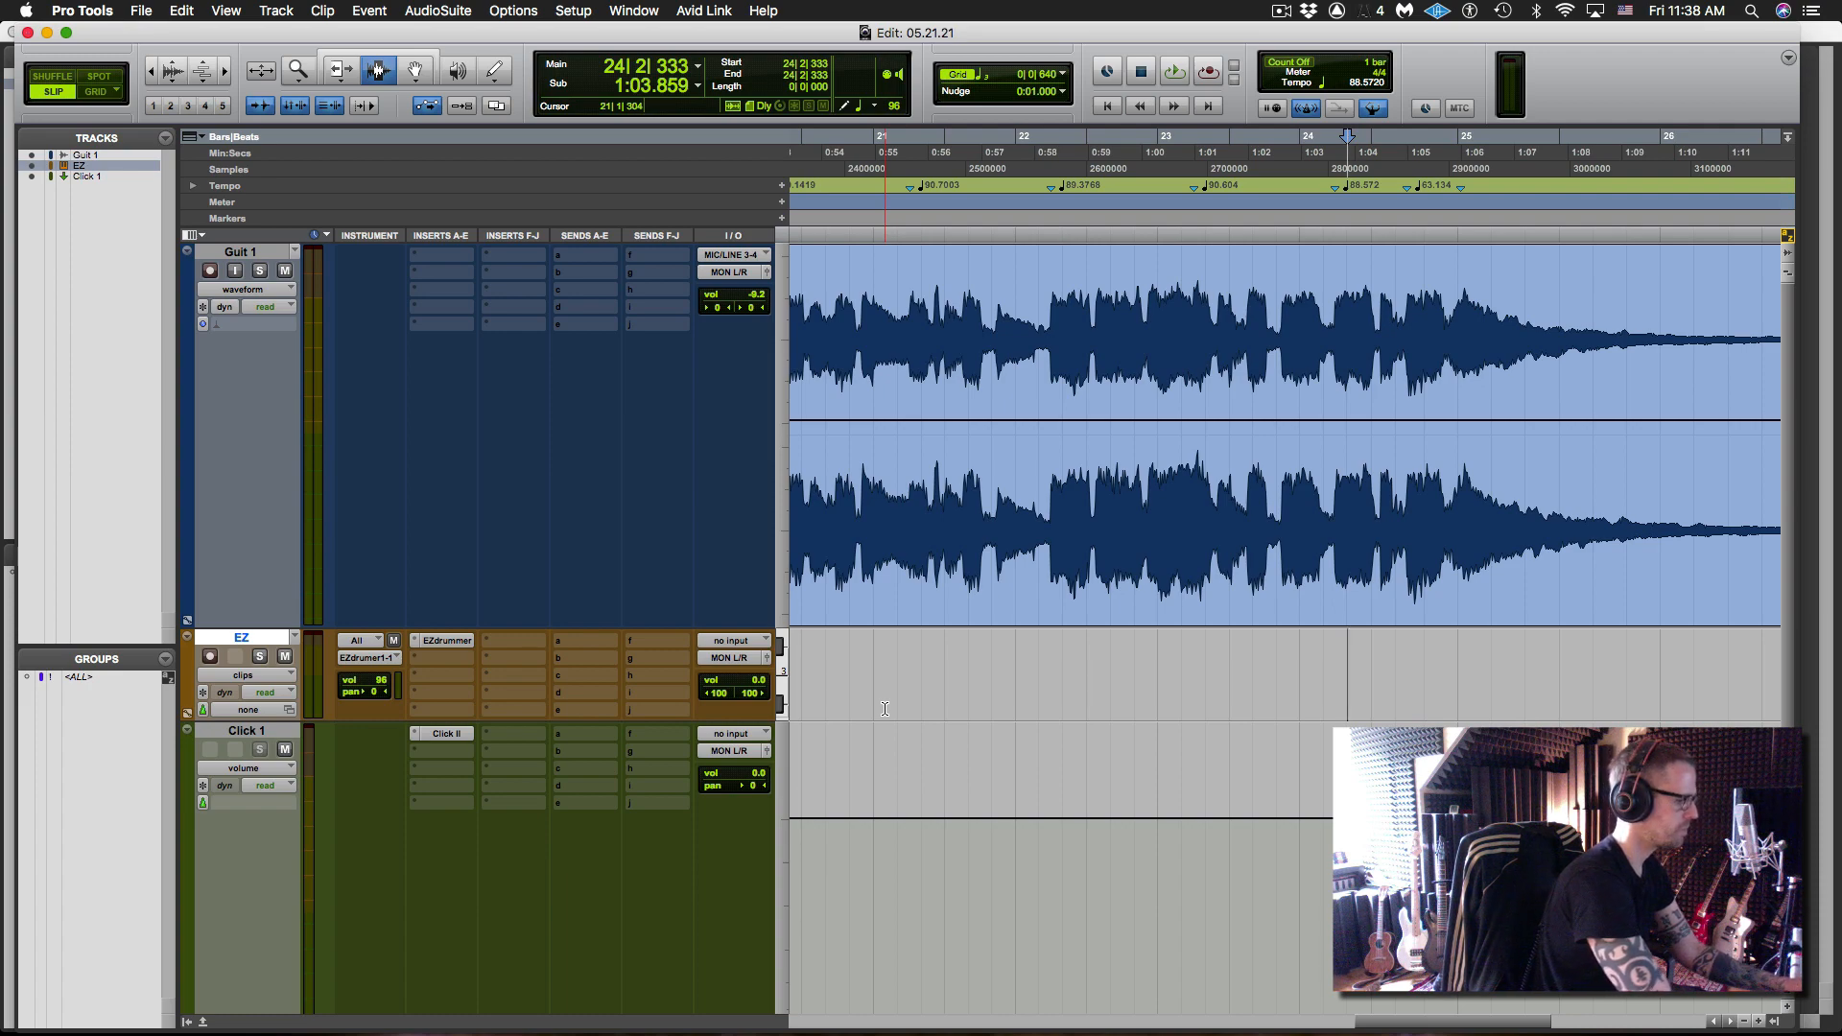
- Show the opening bars of the EZ track in the MIDI Editor and set the Pencil tool to Line
key(ctrl+equal)
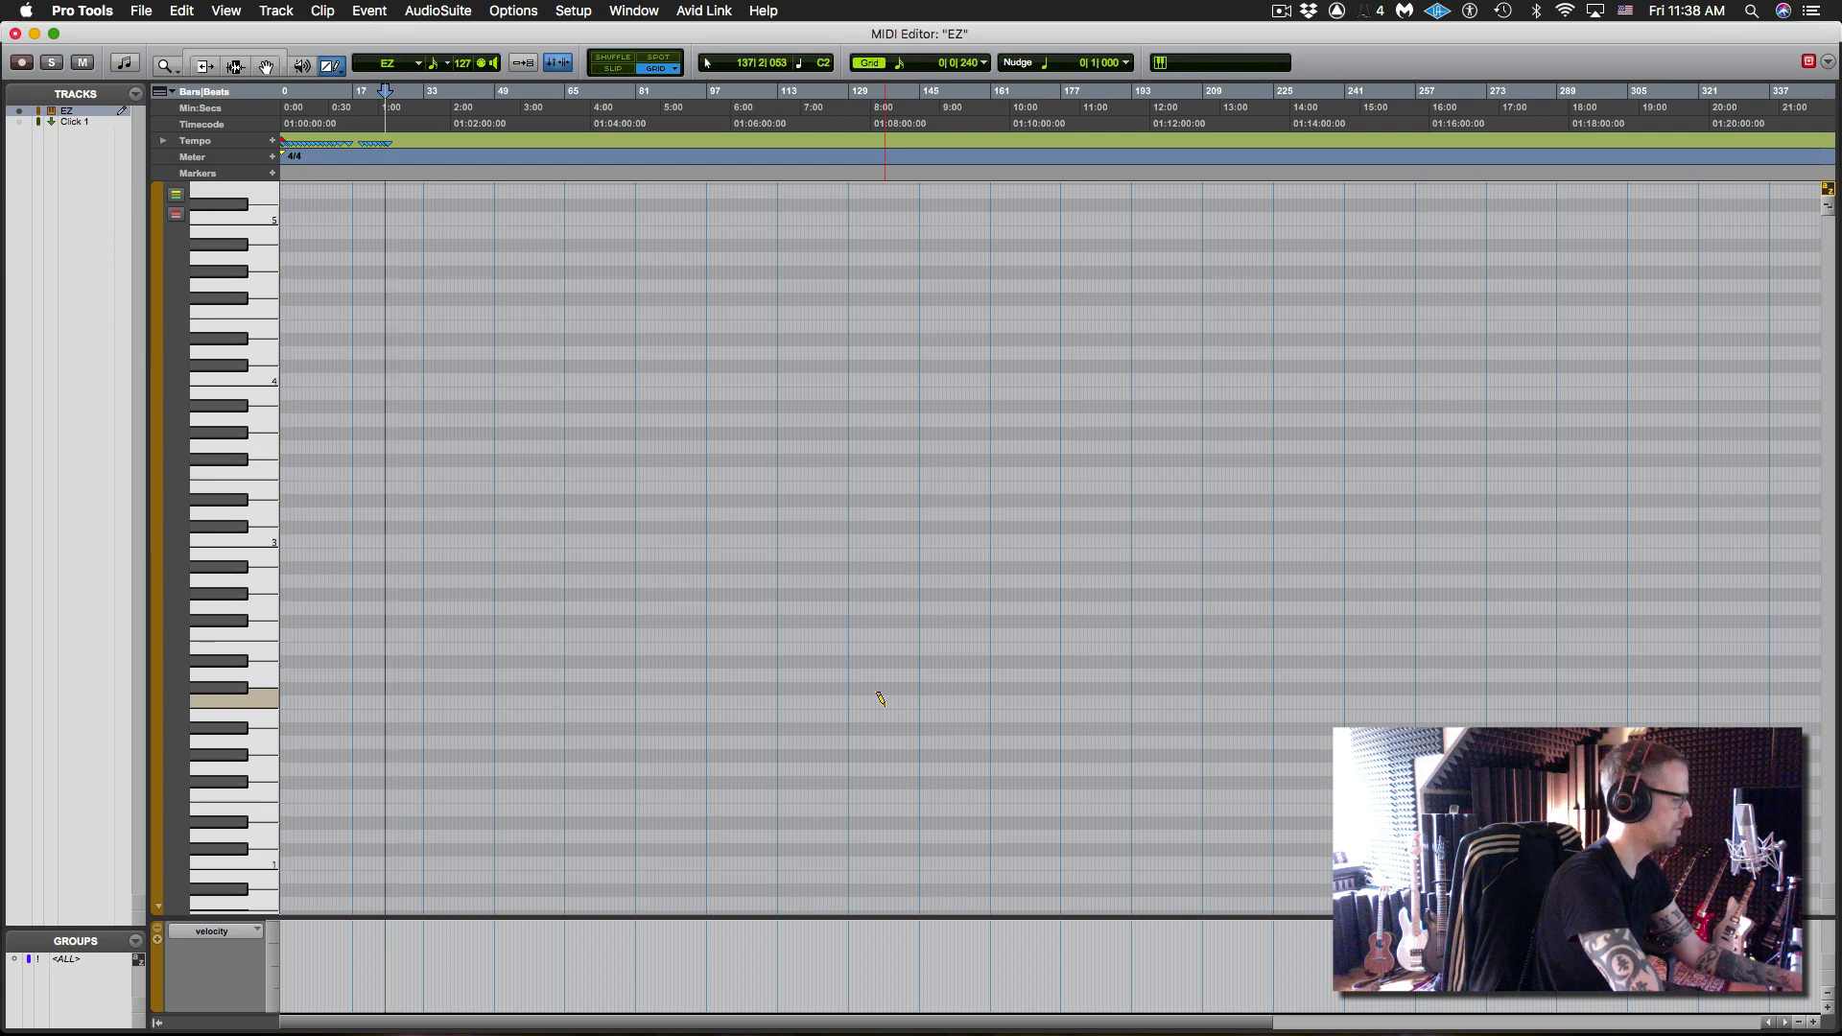
key(Return)
key(t)
key(t)
key(t)
key(t)
key(t)
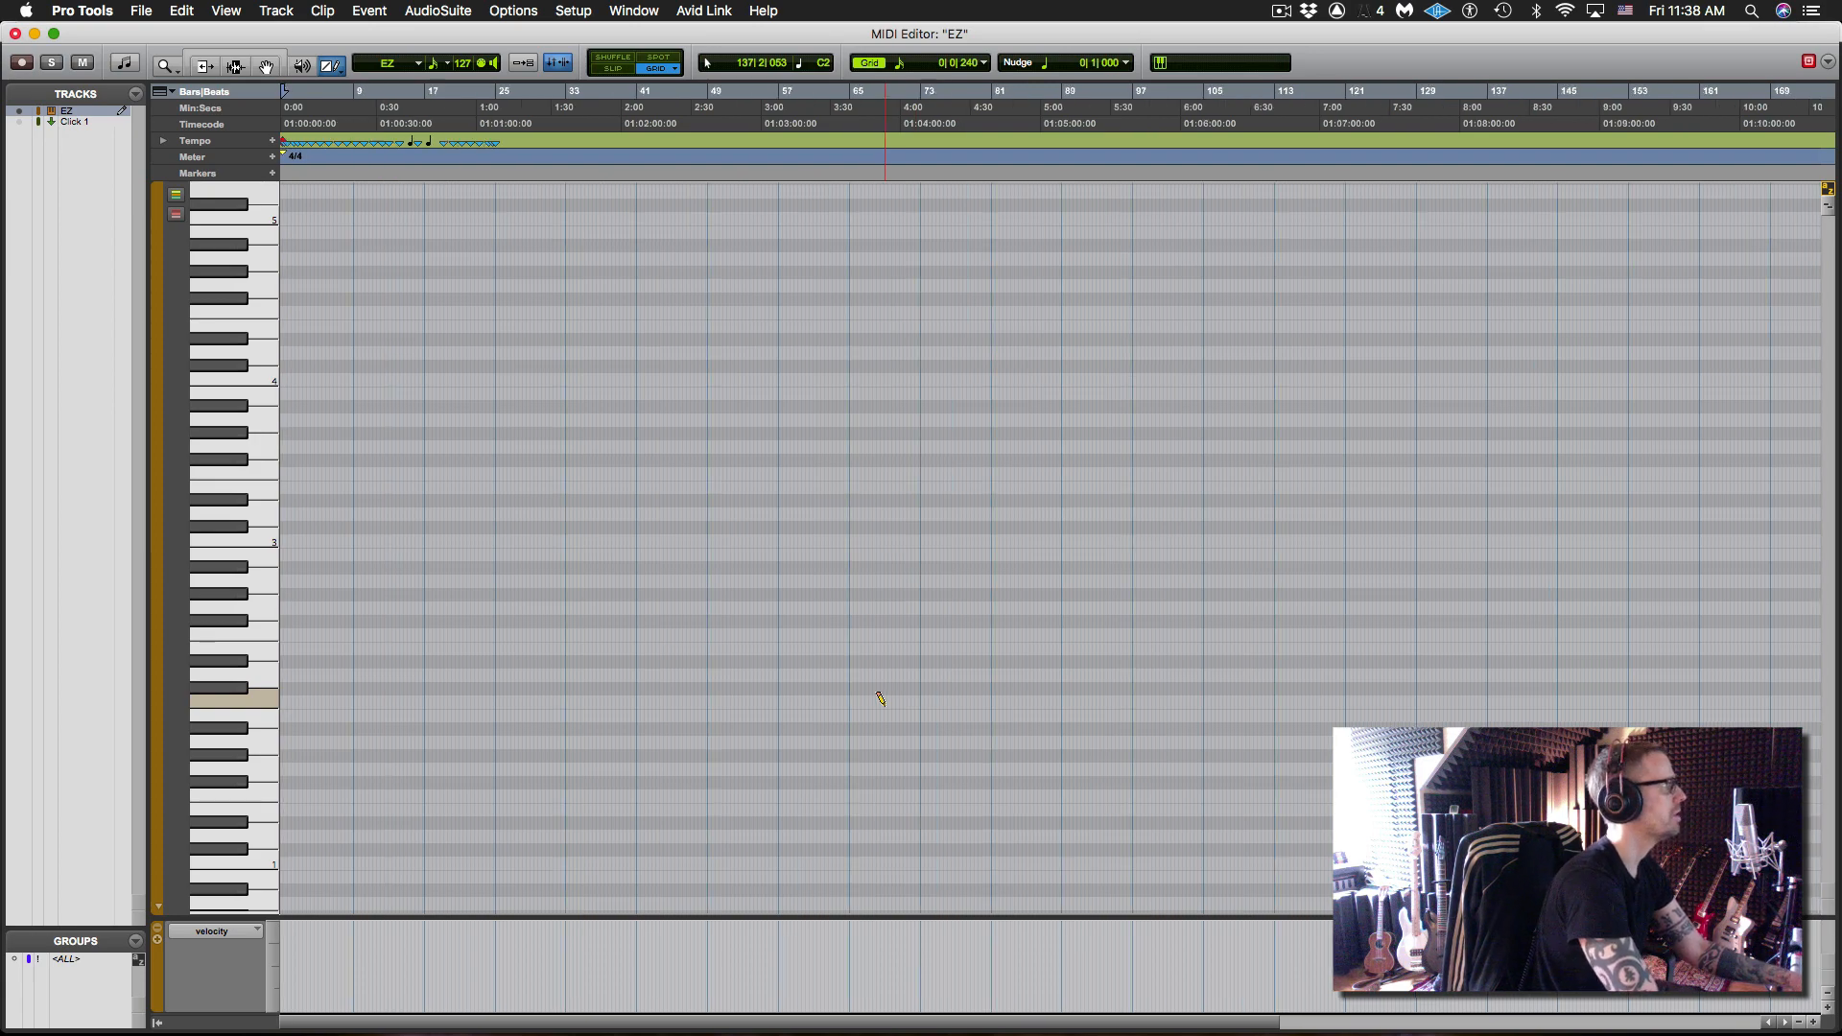
key(t)
key(t)
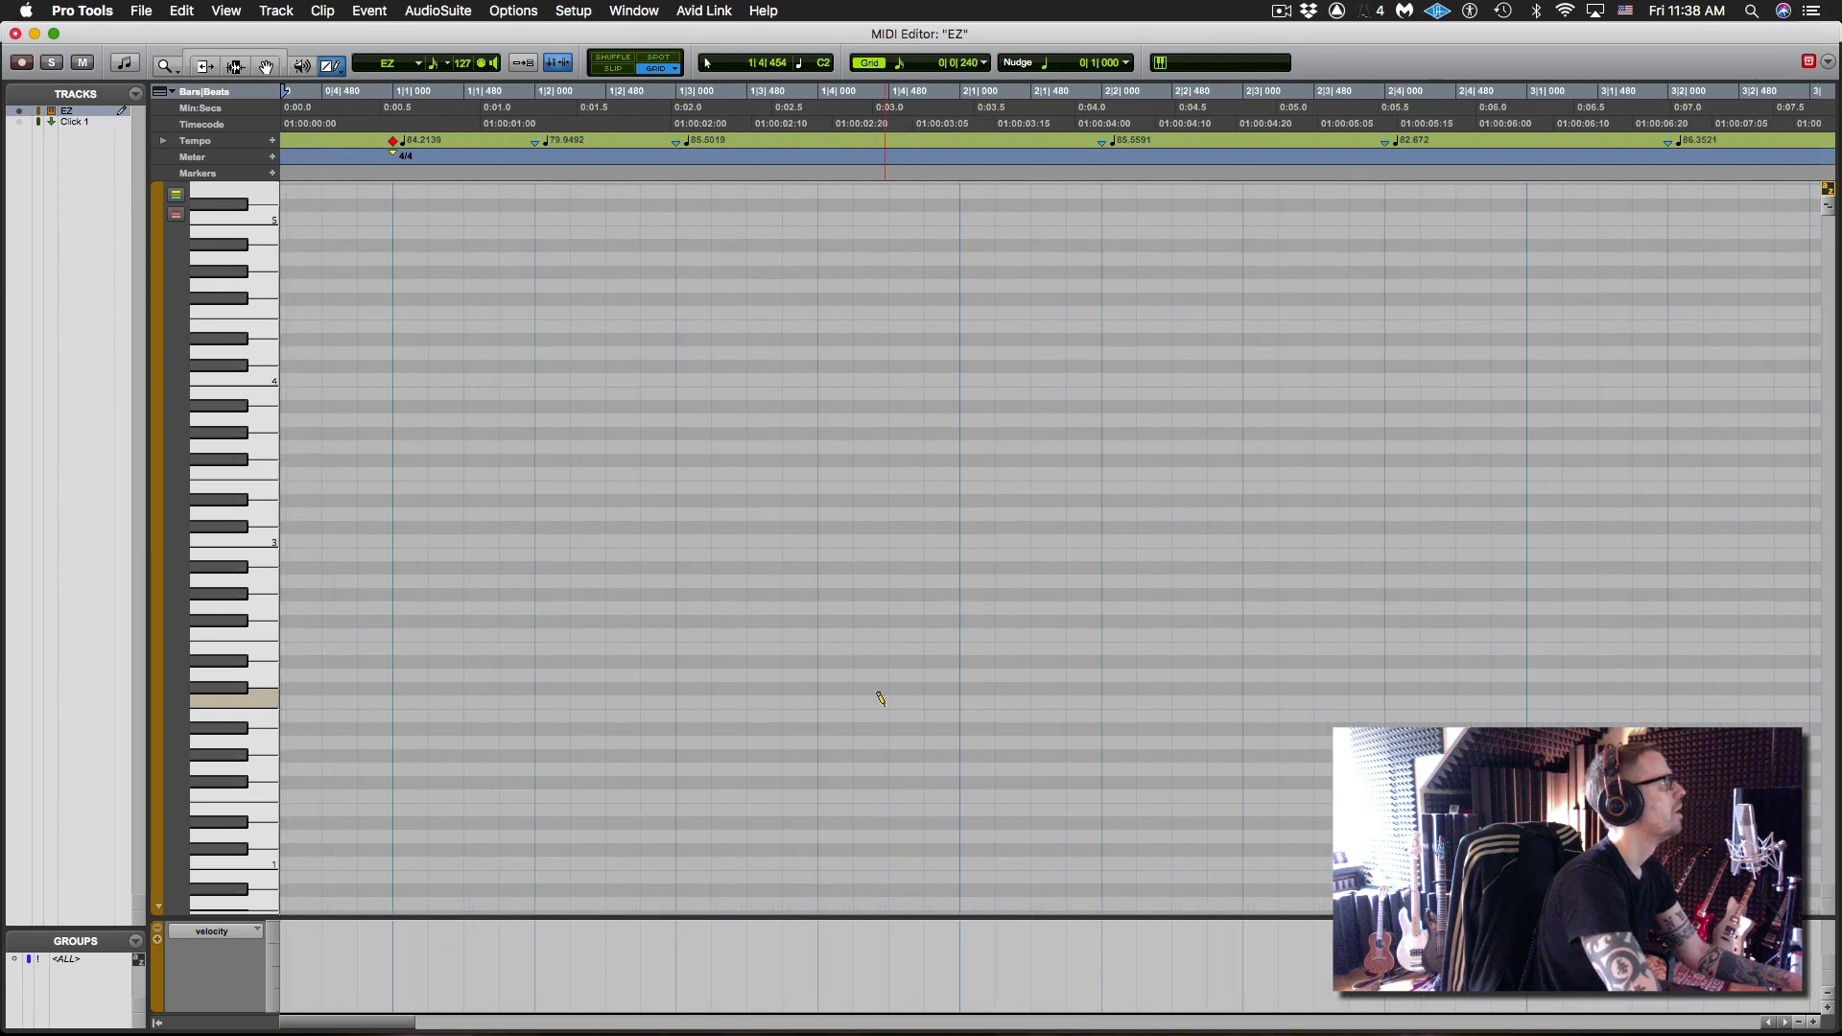
click(326, 67)
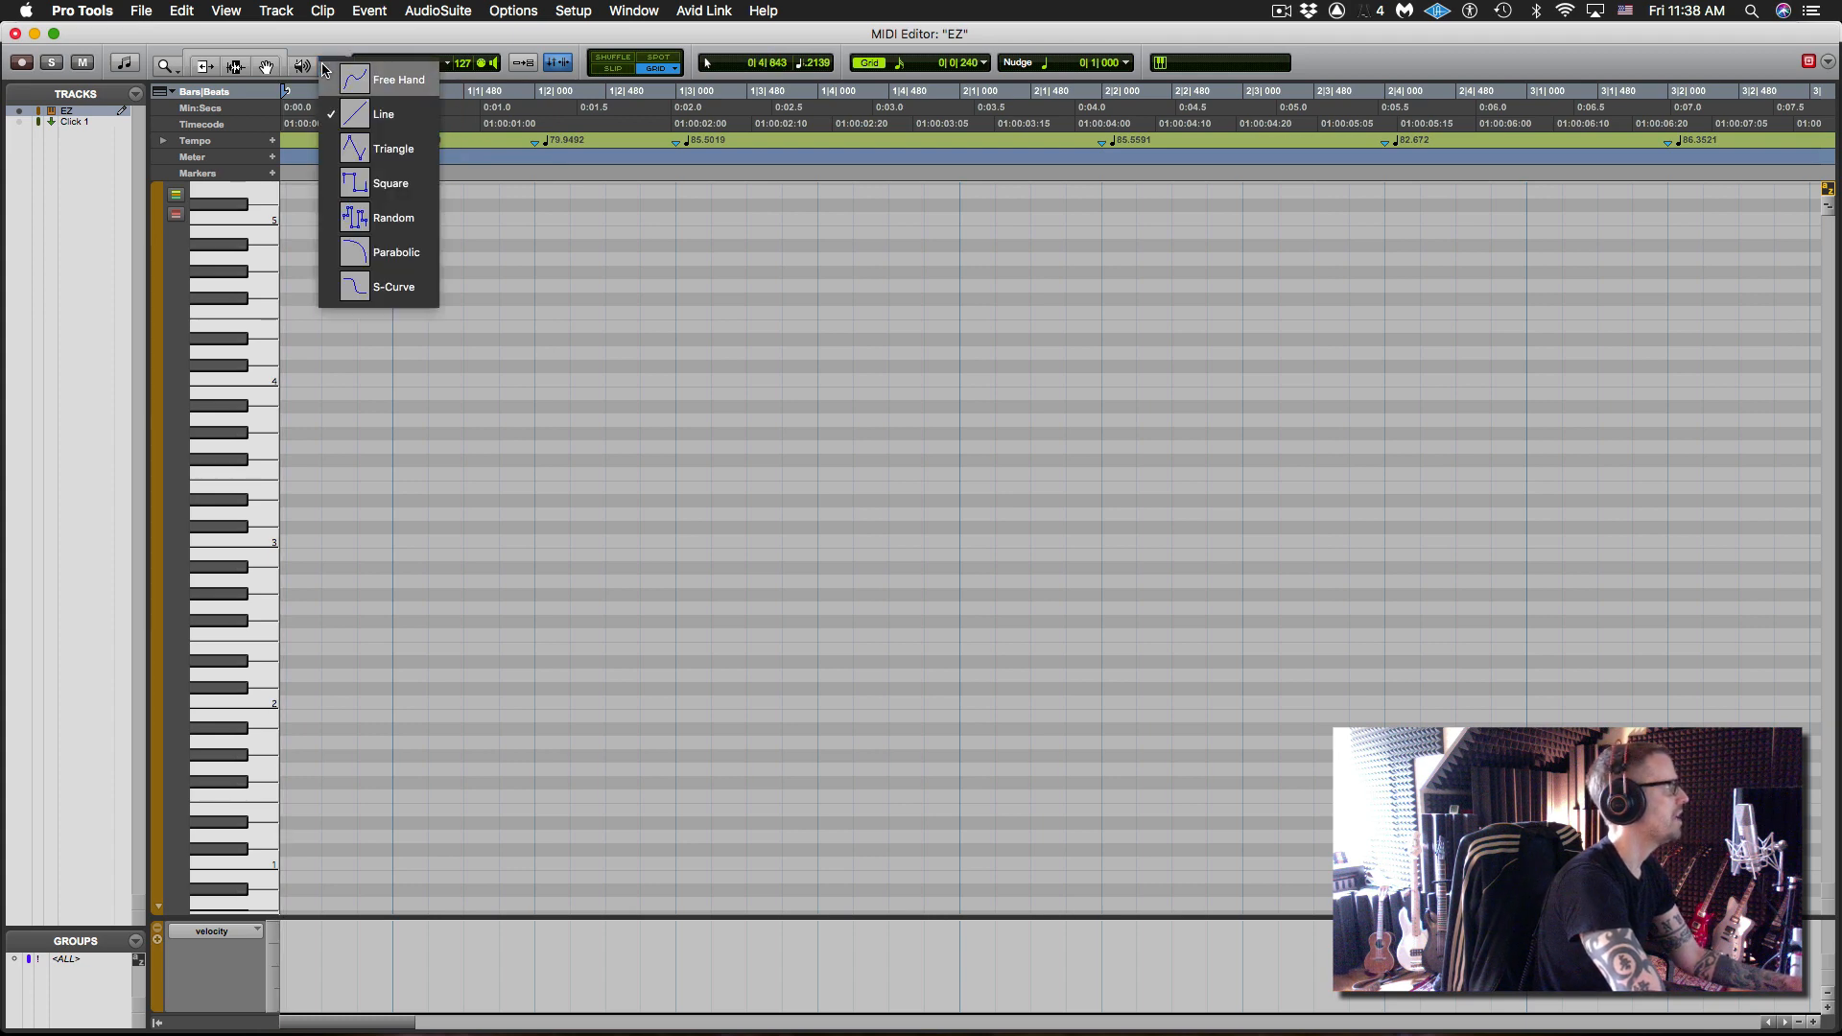
click(378, 115)
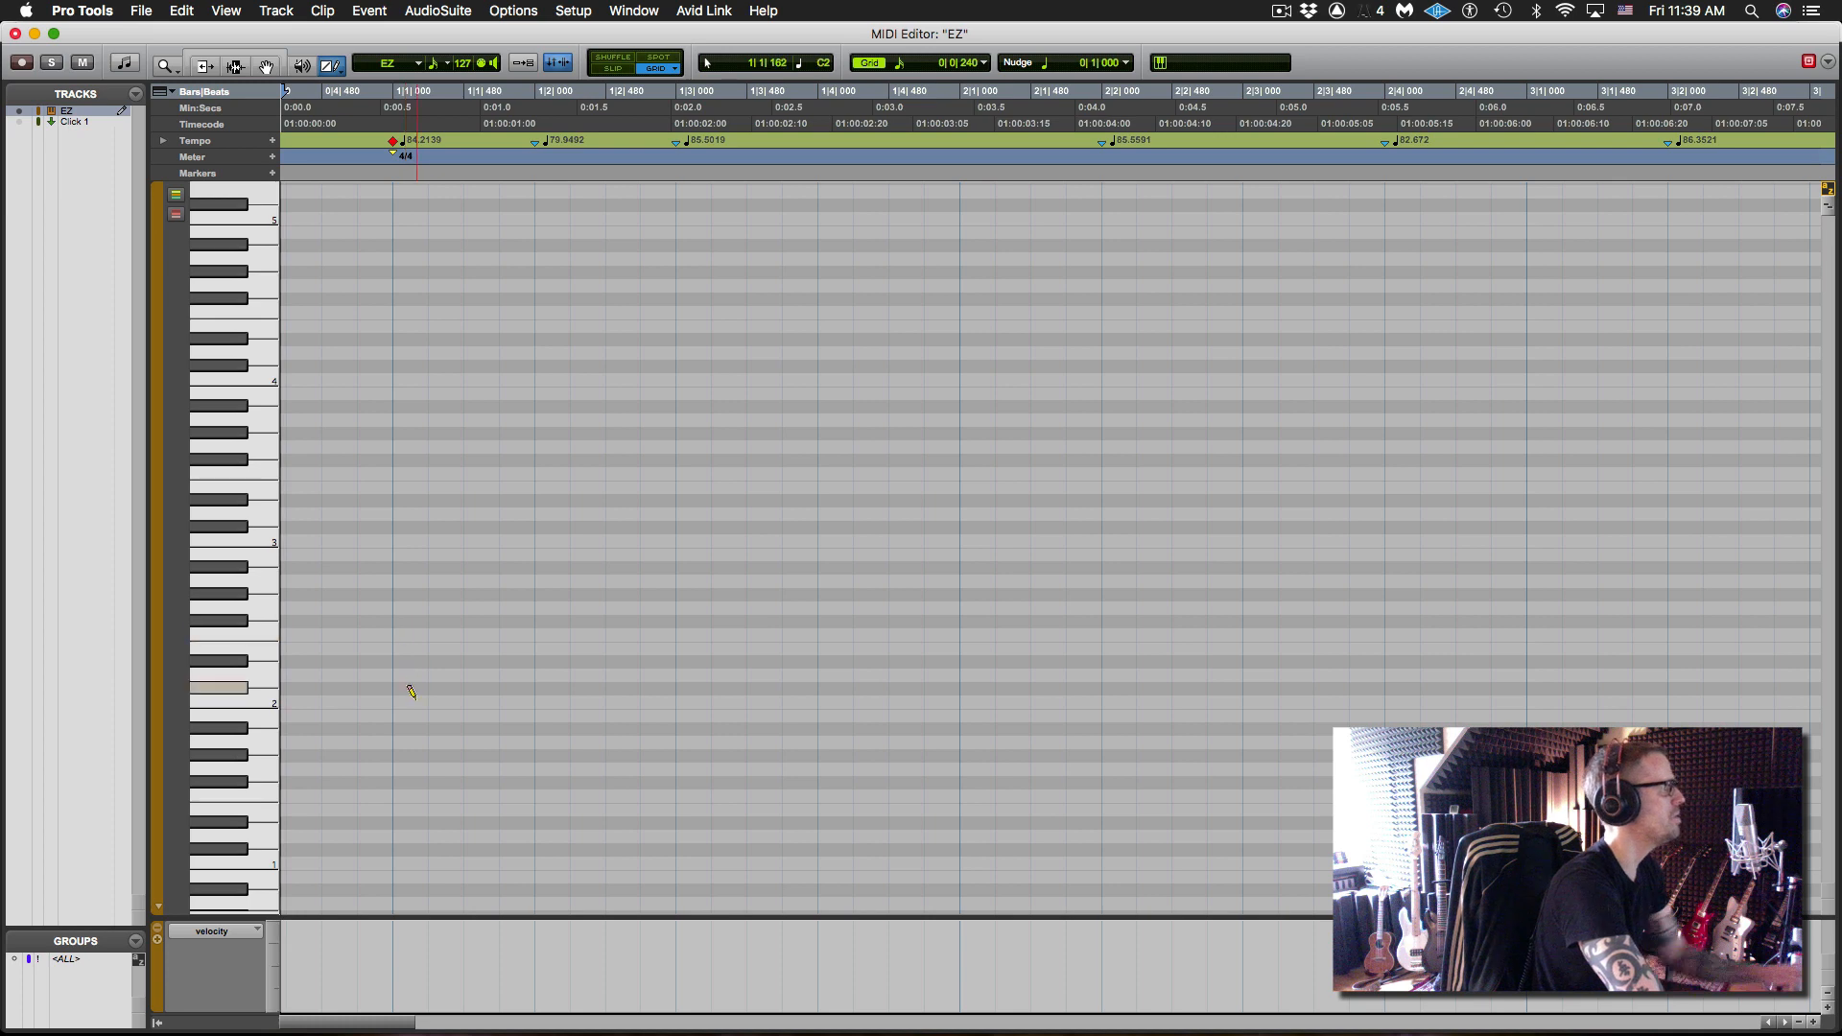
- Try a single F#1 note at beat 1|1, and set the grid to quarter notes with a 1/64-note drawing duration
drag(404, 703, 398, 780)
key(space)
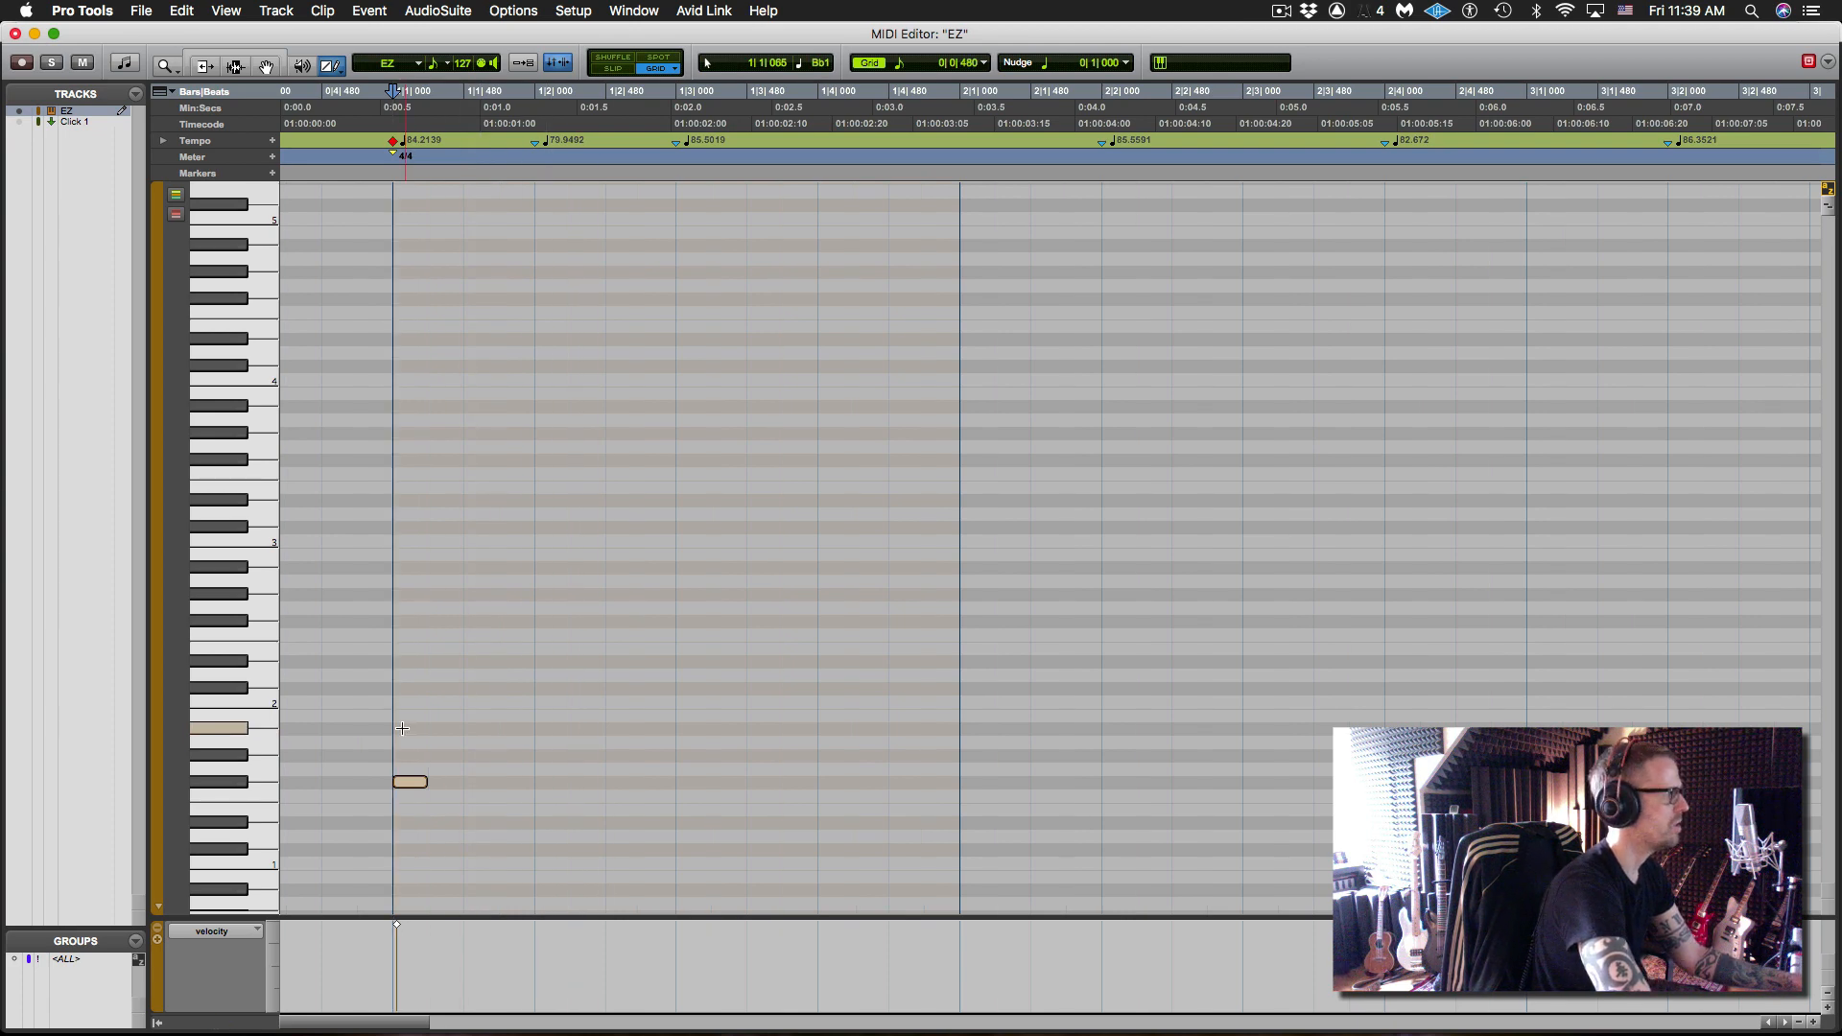
key(ctrl+alt+KP_Add)
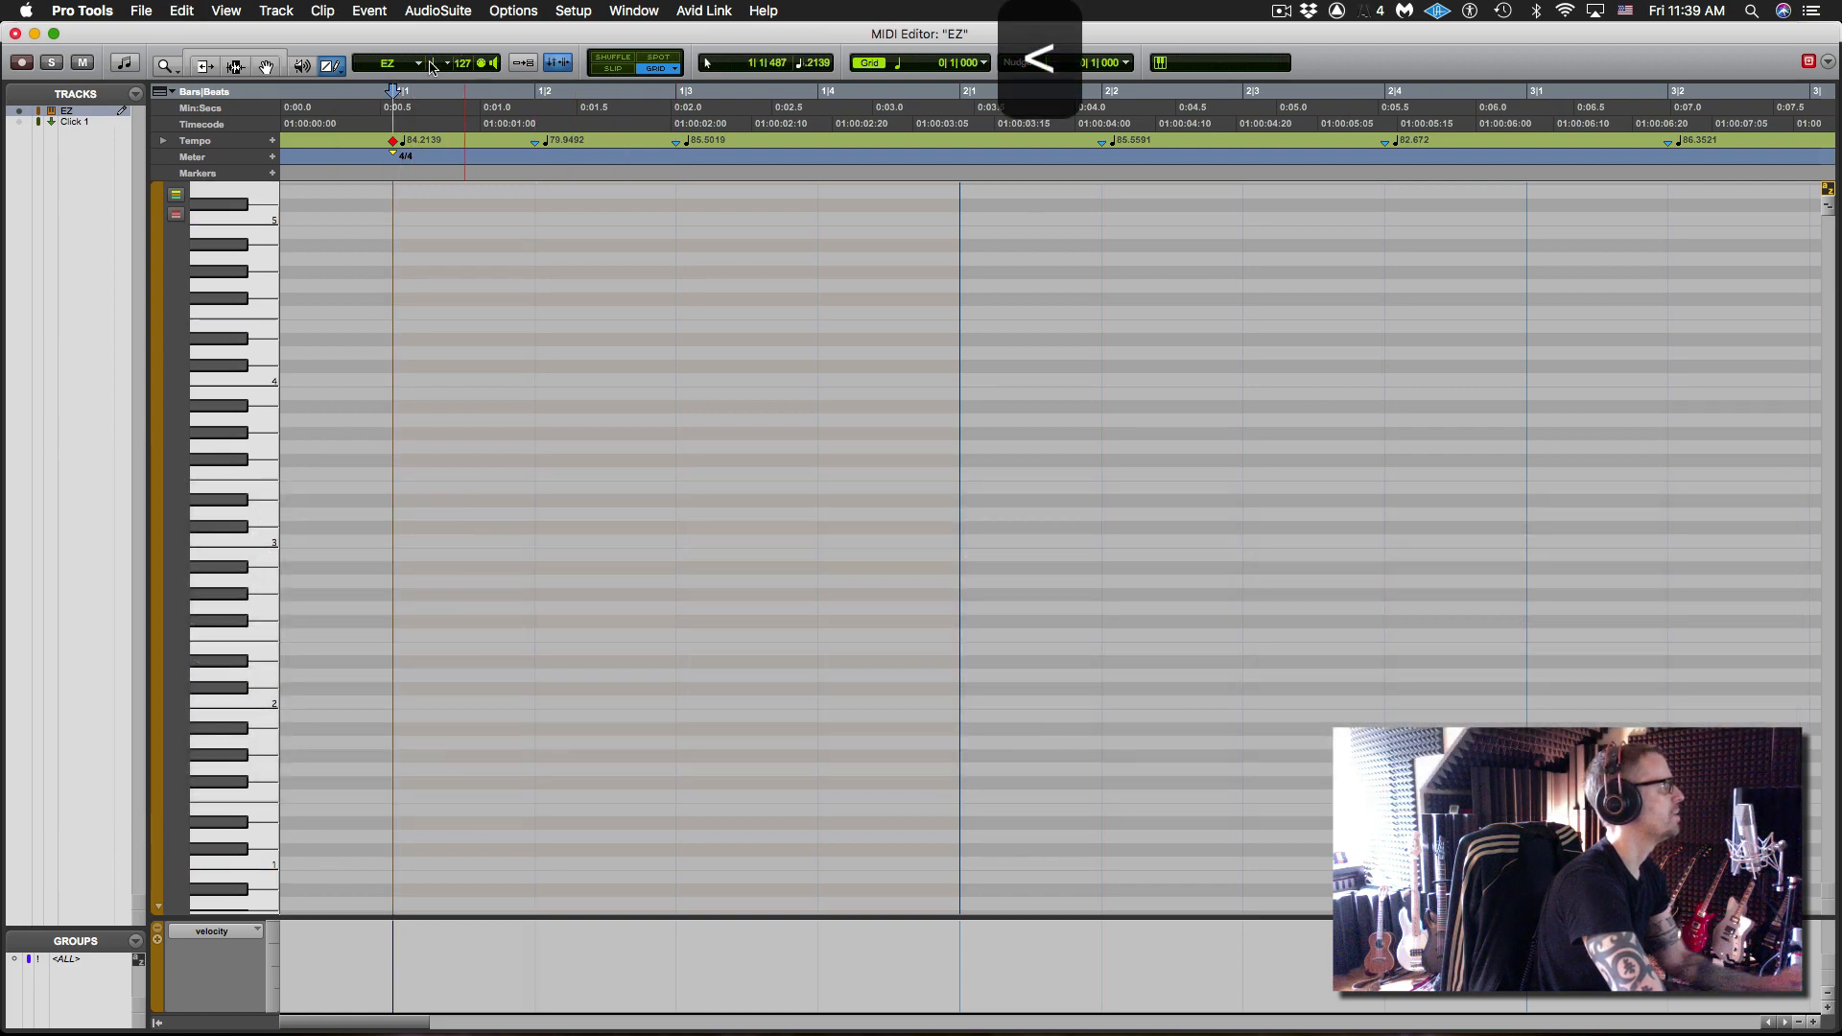
click(431, 65)
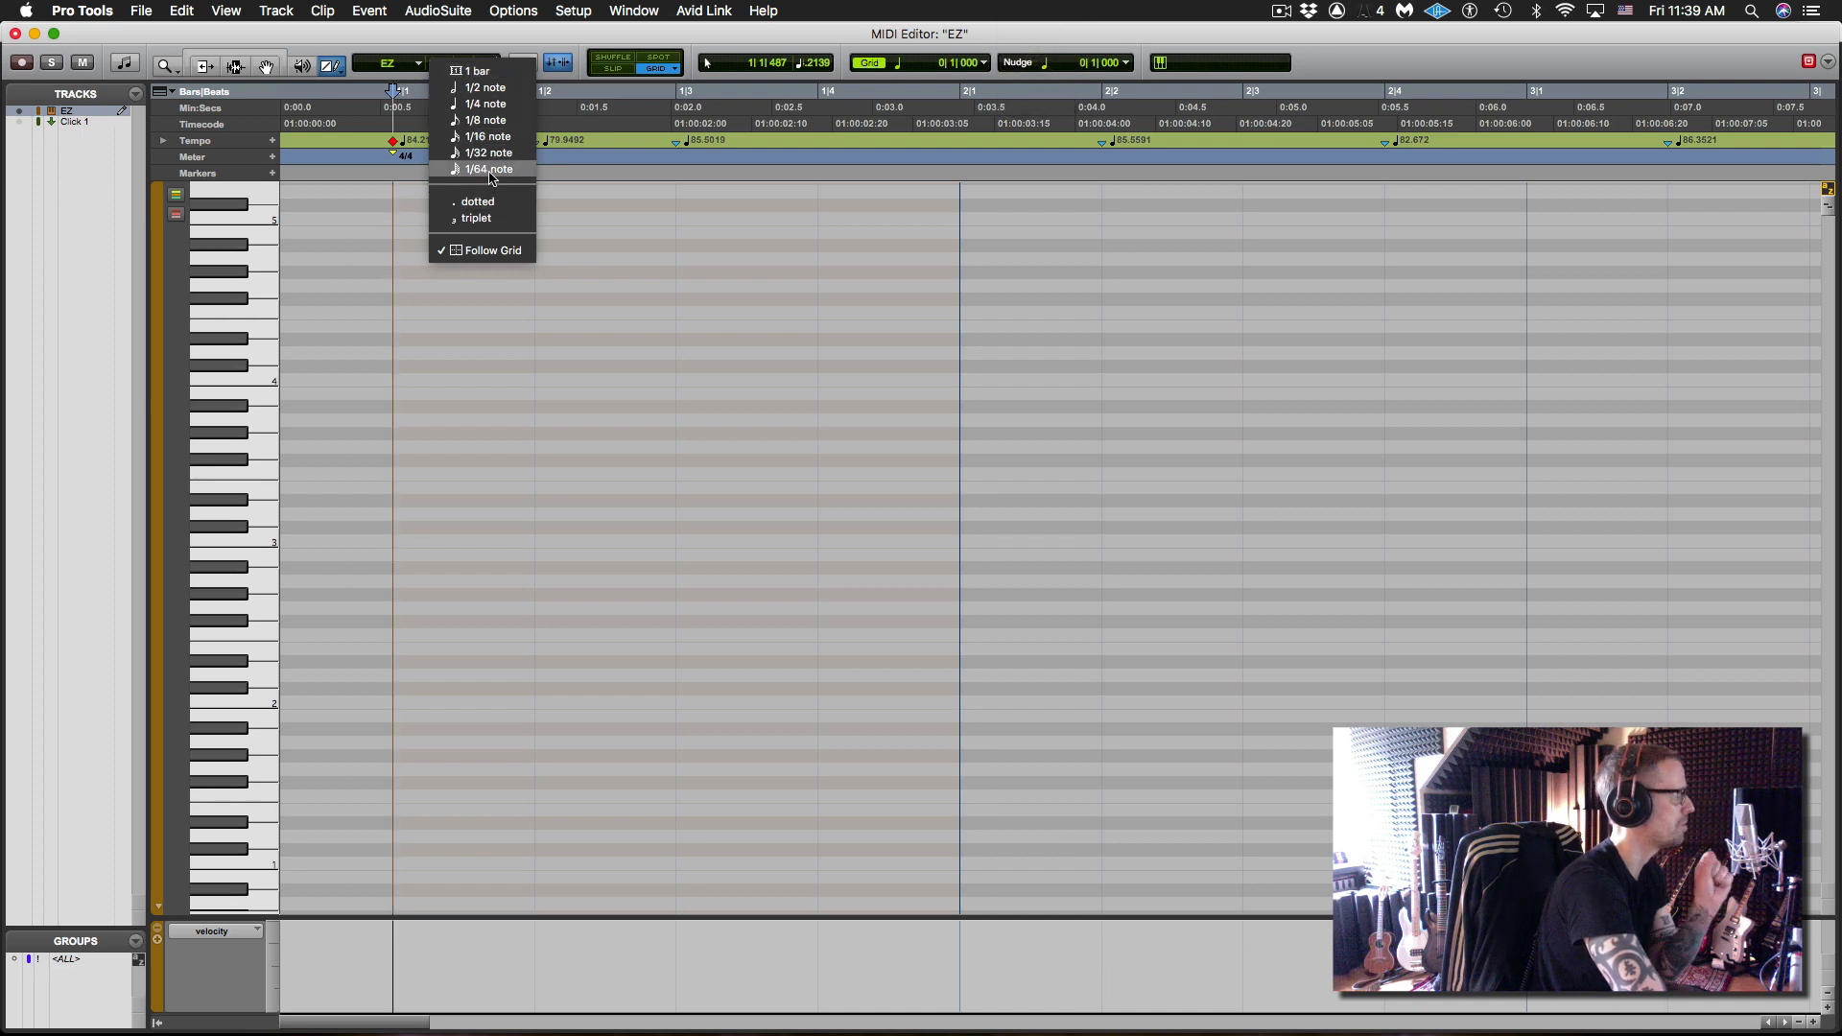
click(489, 171)
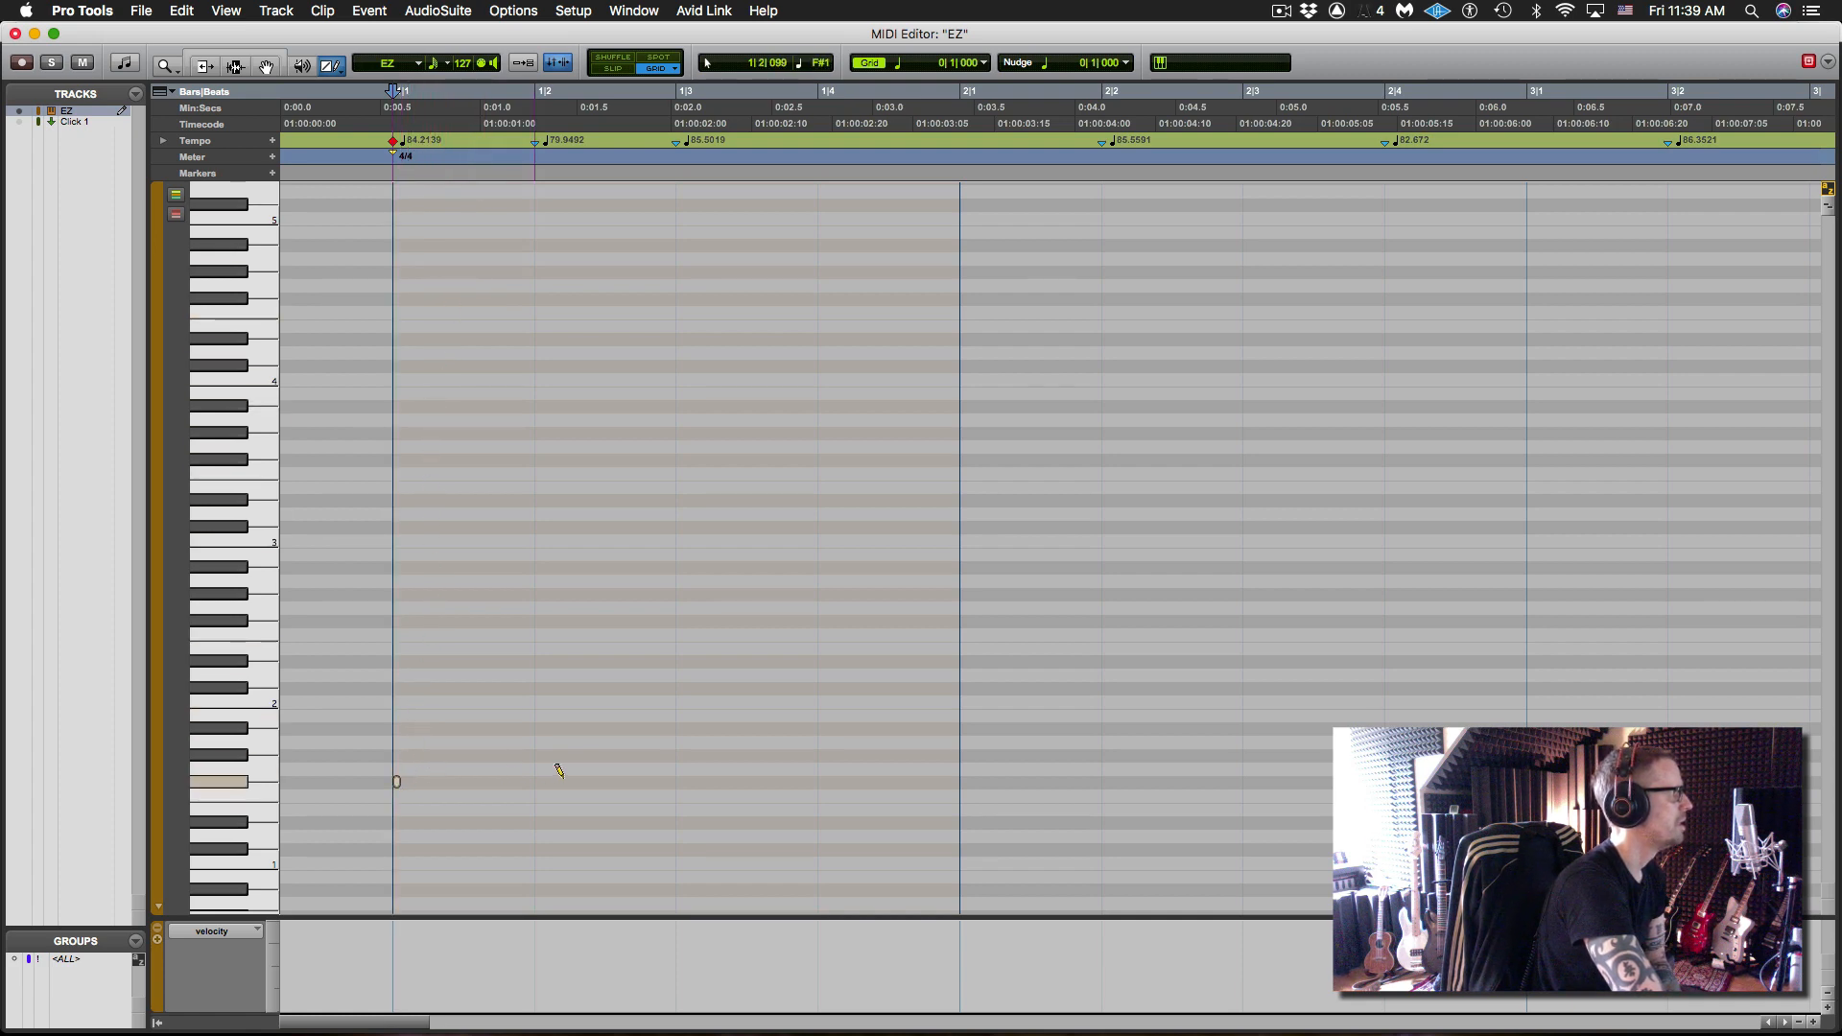
- Draw F#1 notes on every quarter-note beat from 1|1 through 2|4 and audition them
drag(622, 778, 894, 778)
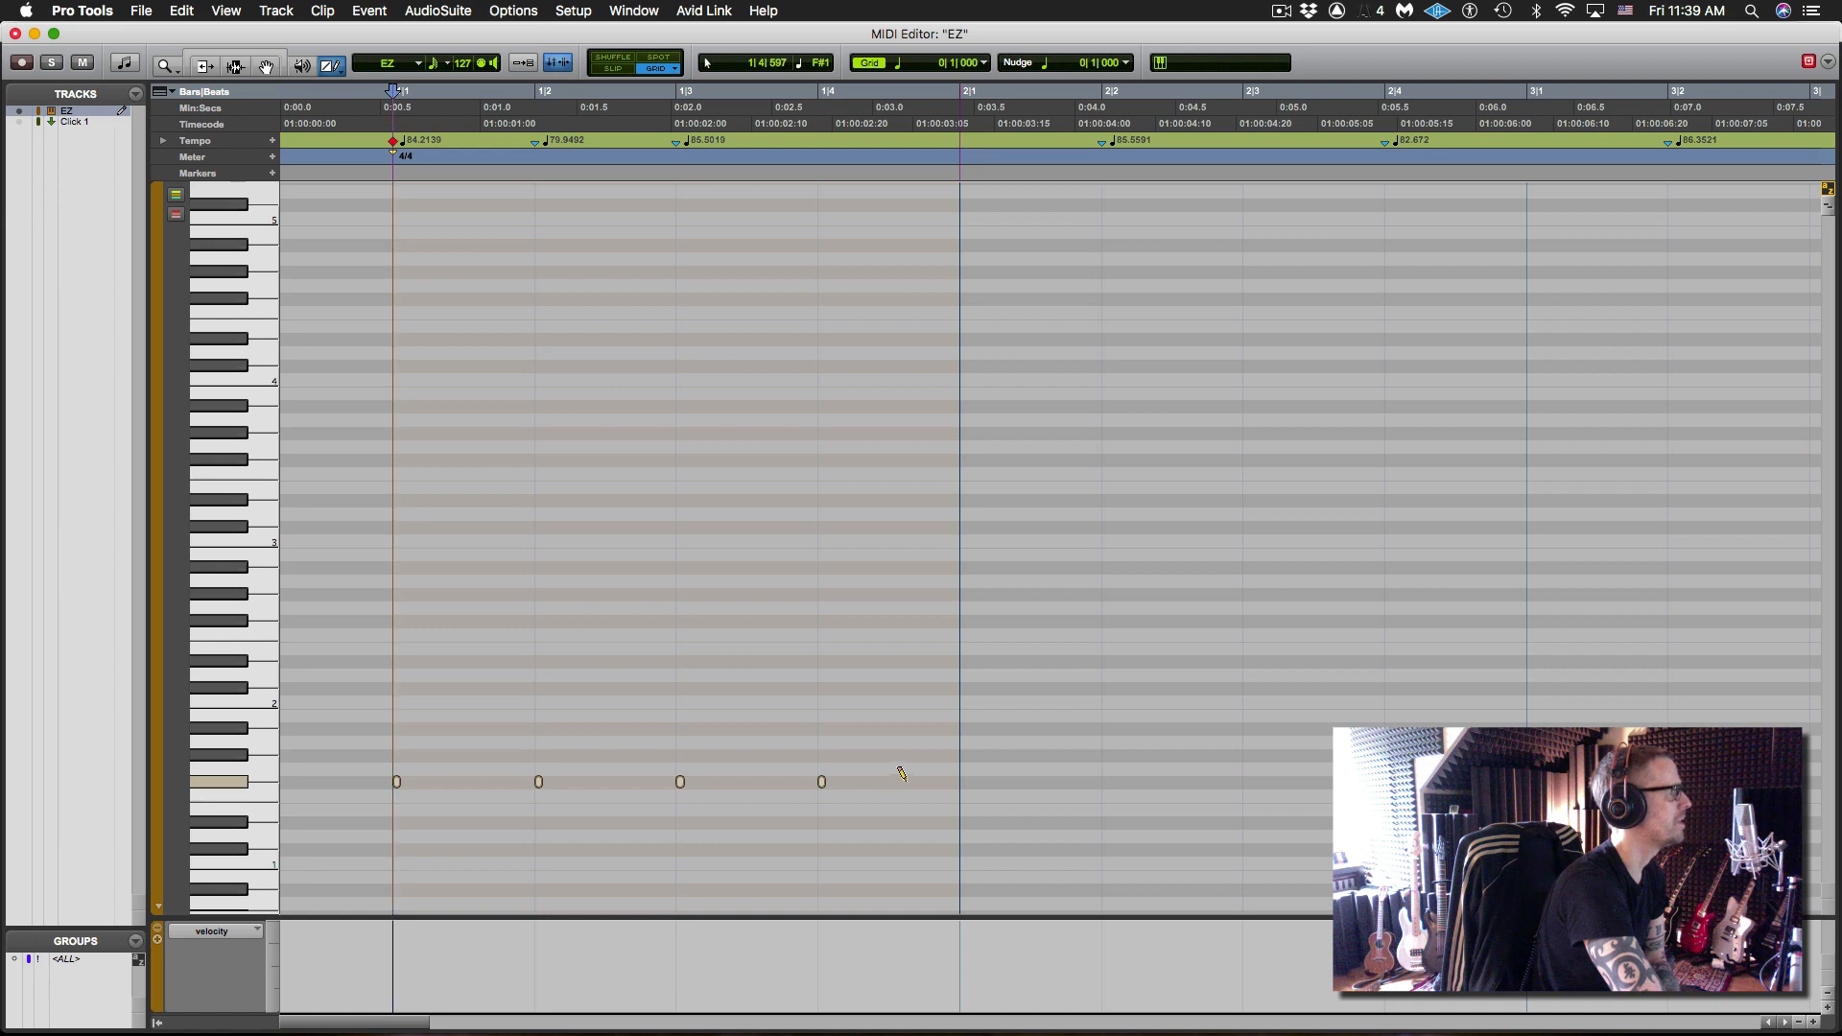
drag(987, 773, 1248, 777)
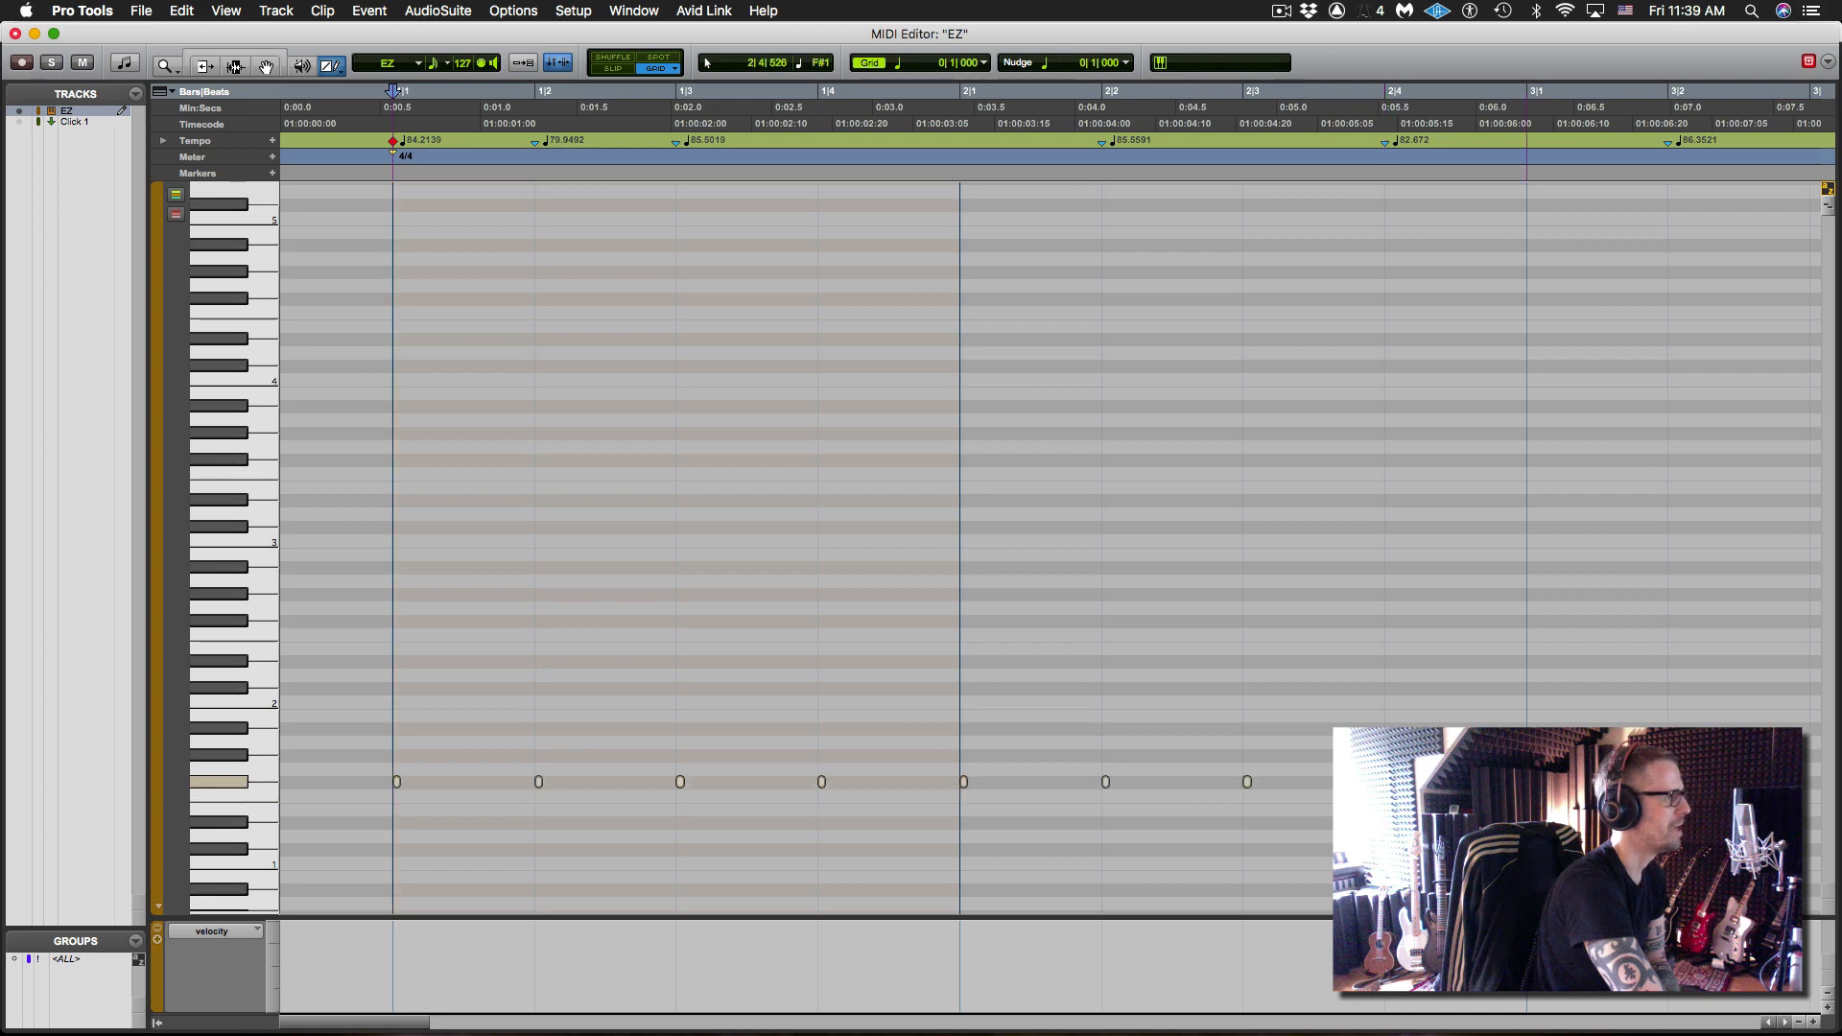
key(space)
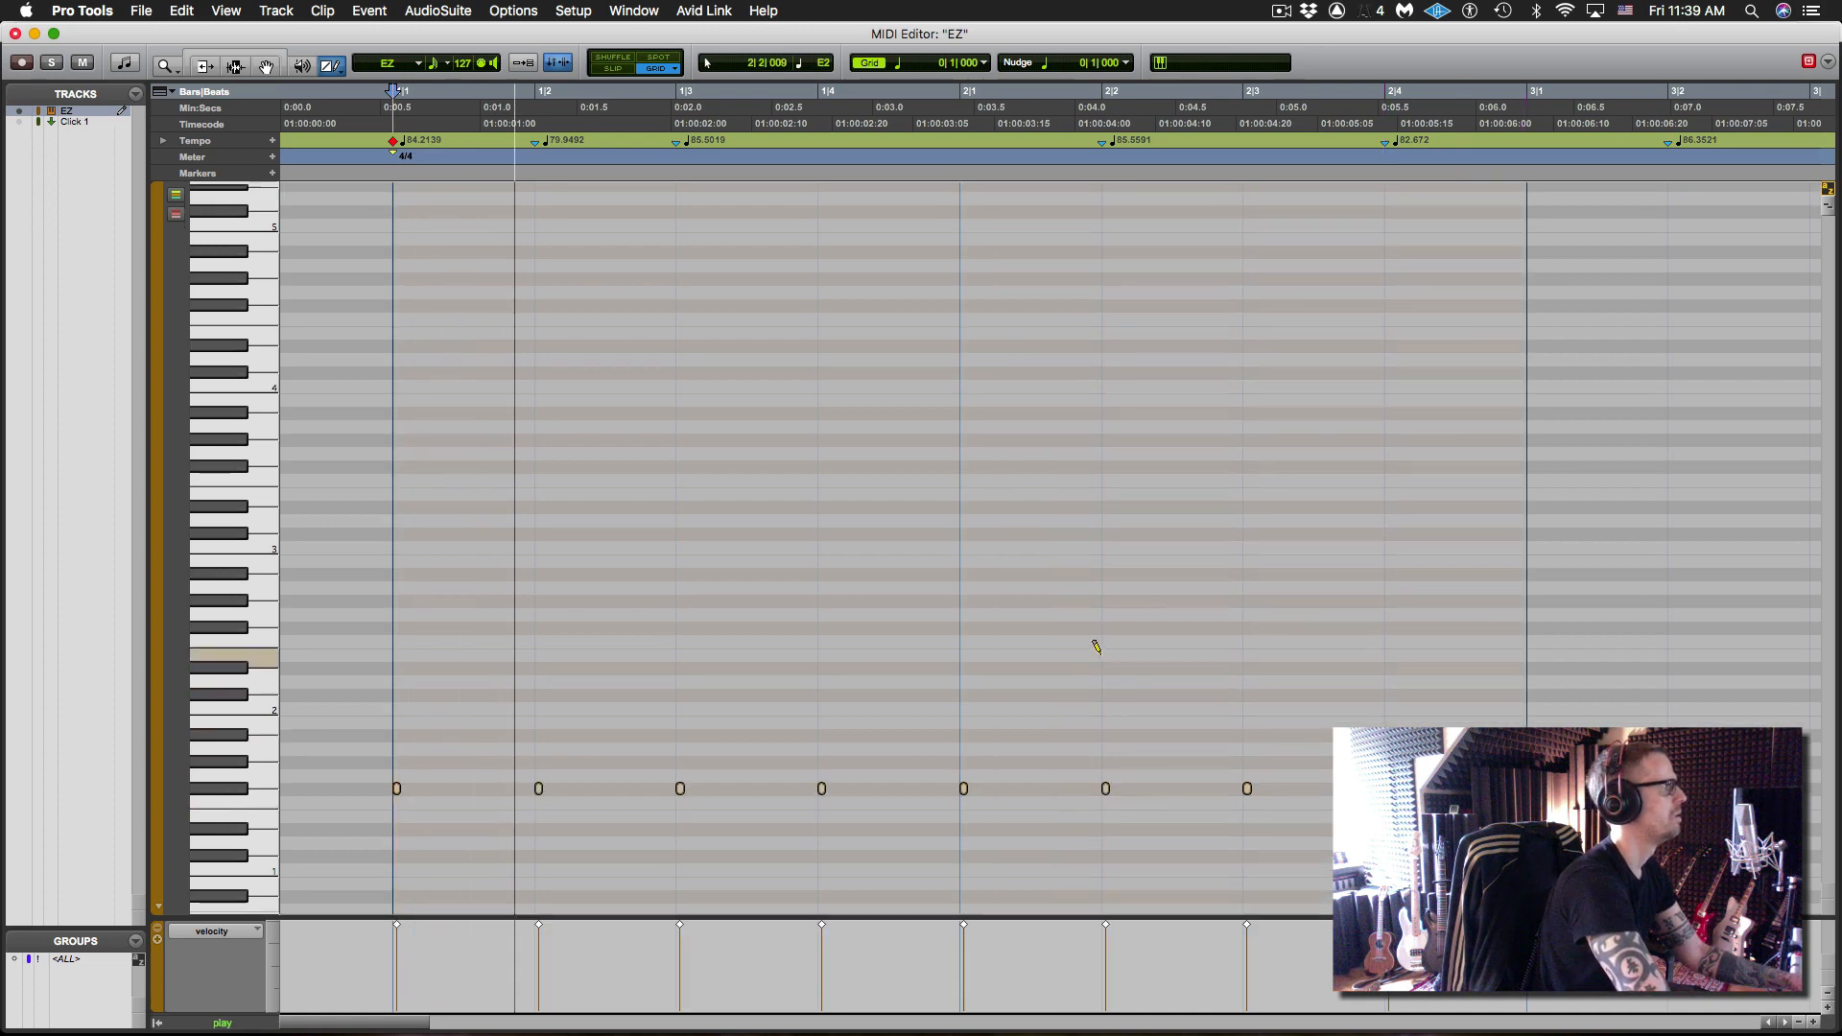
scroll(1084, 638, down, 5)
key(space)
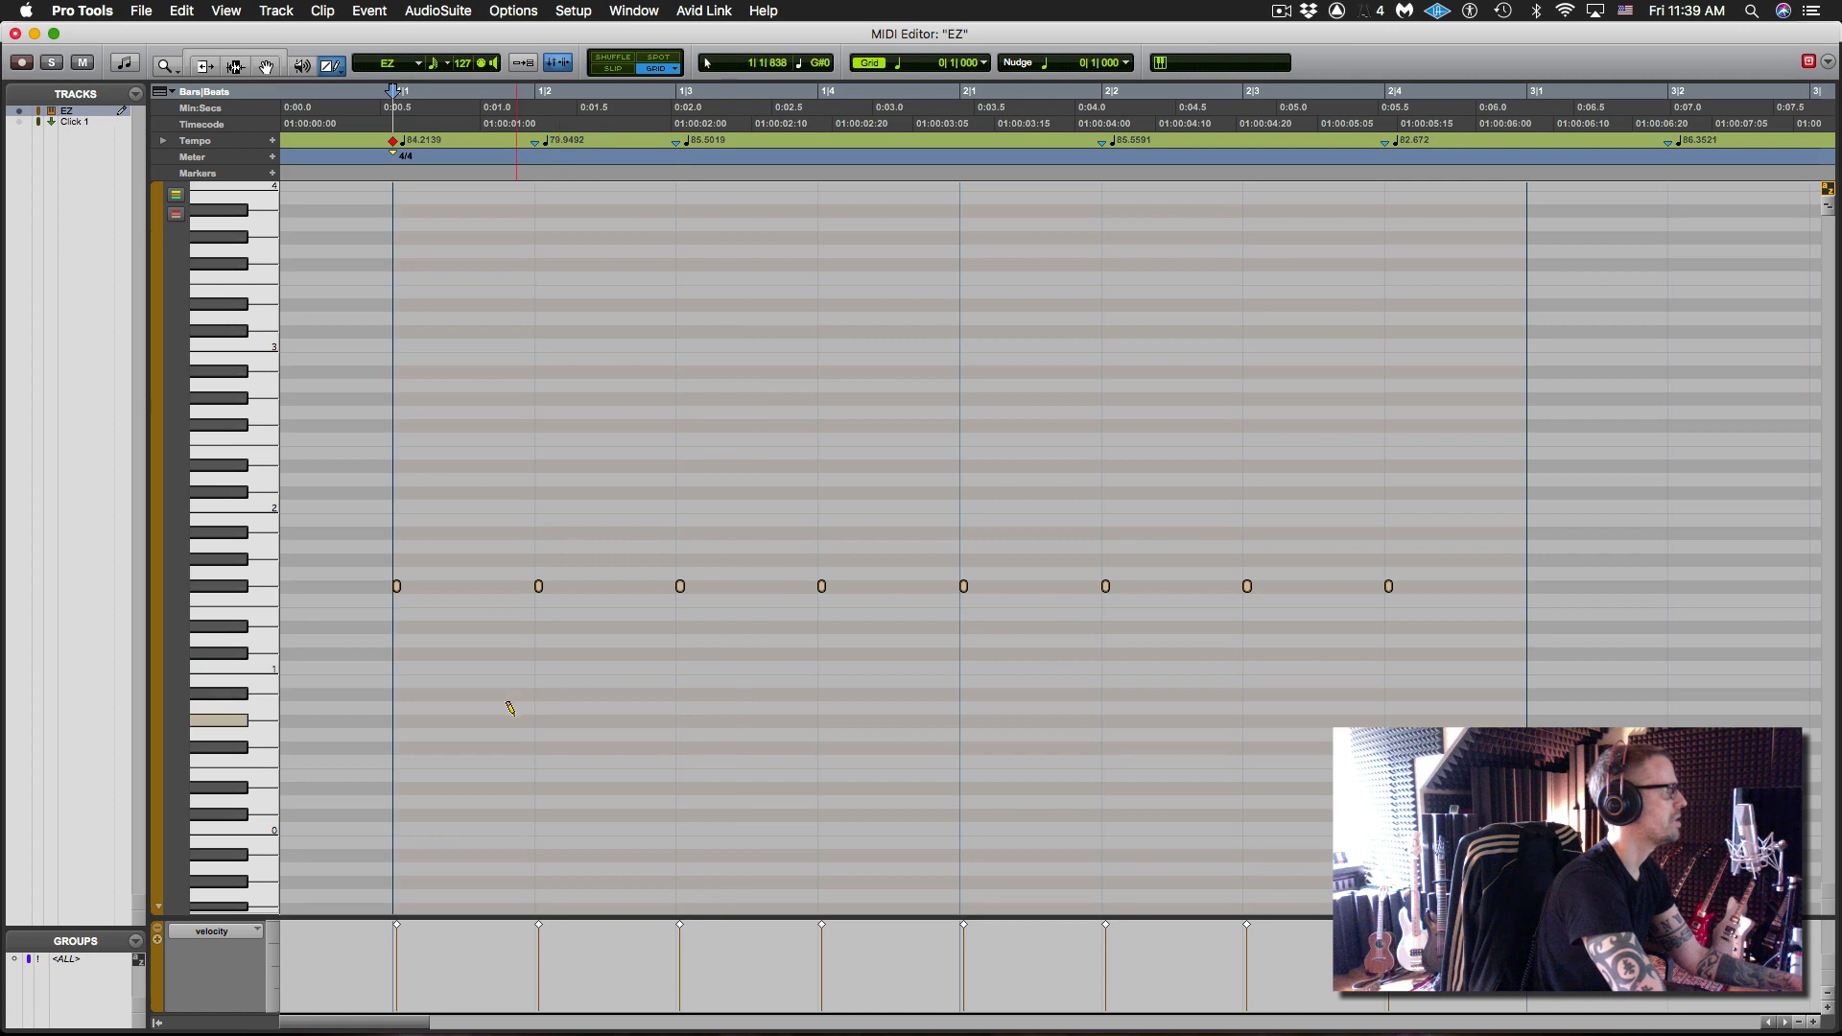
- Add a C1 note at beat 1|1 and a D1 note at beat 1|2 below the F#1 row
click(412, 656)
click(403, 666)
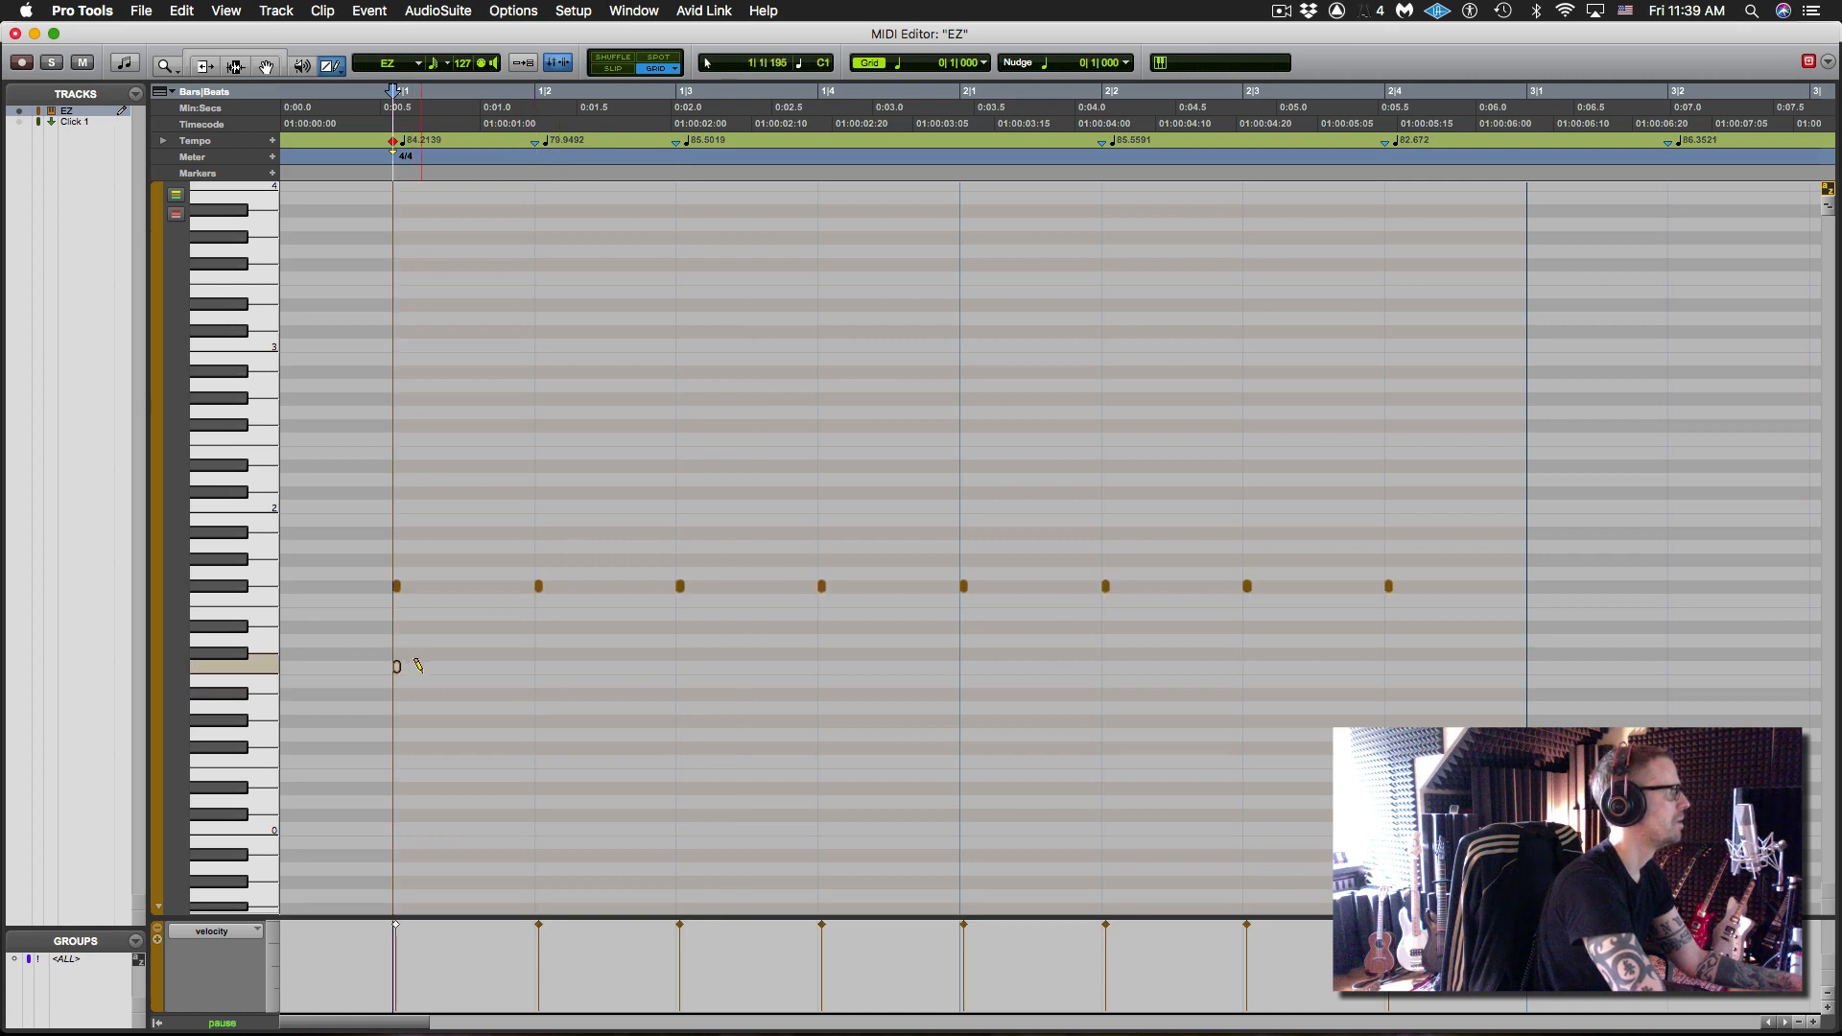
click(549, 636)
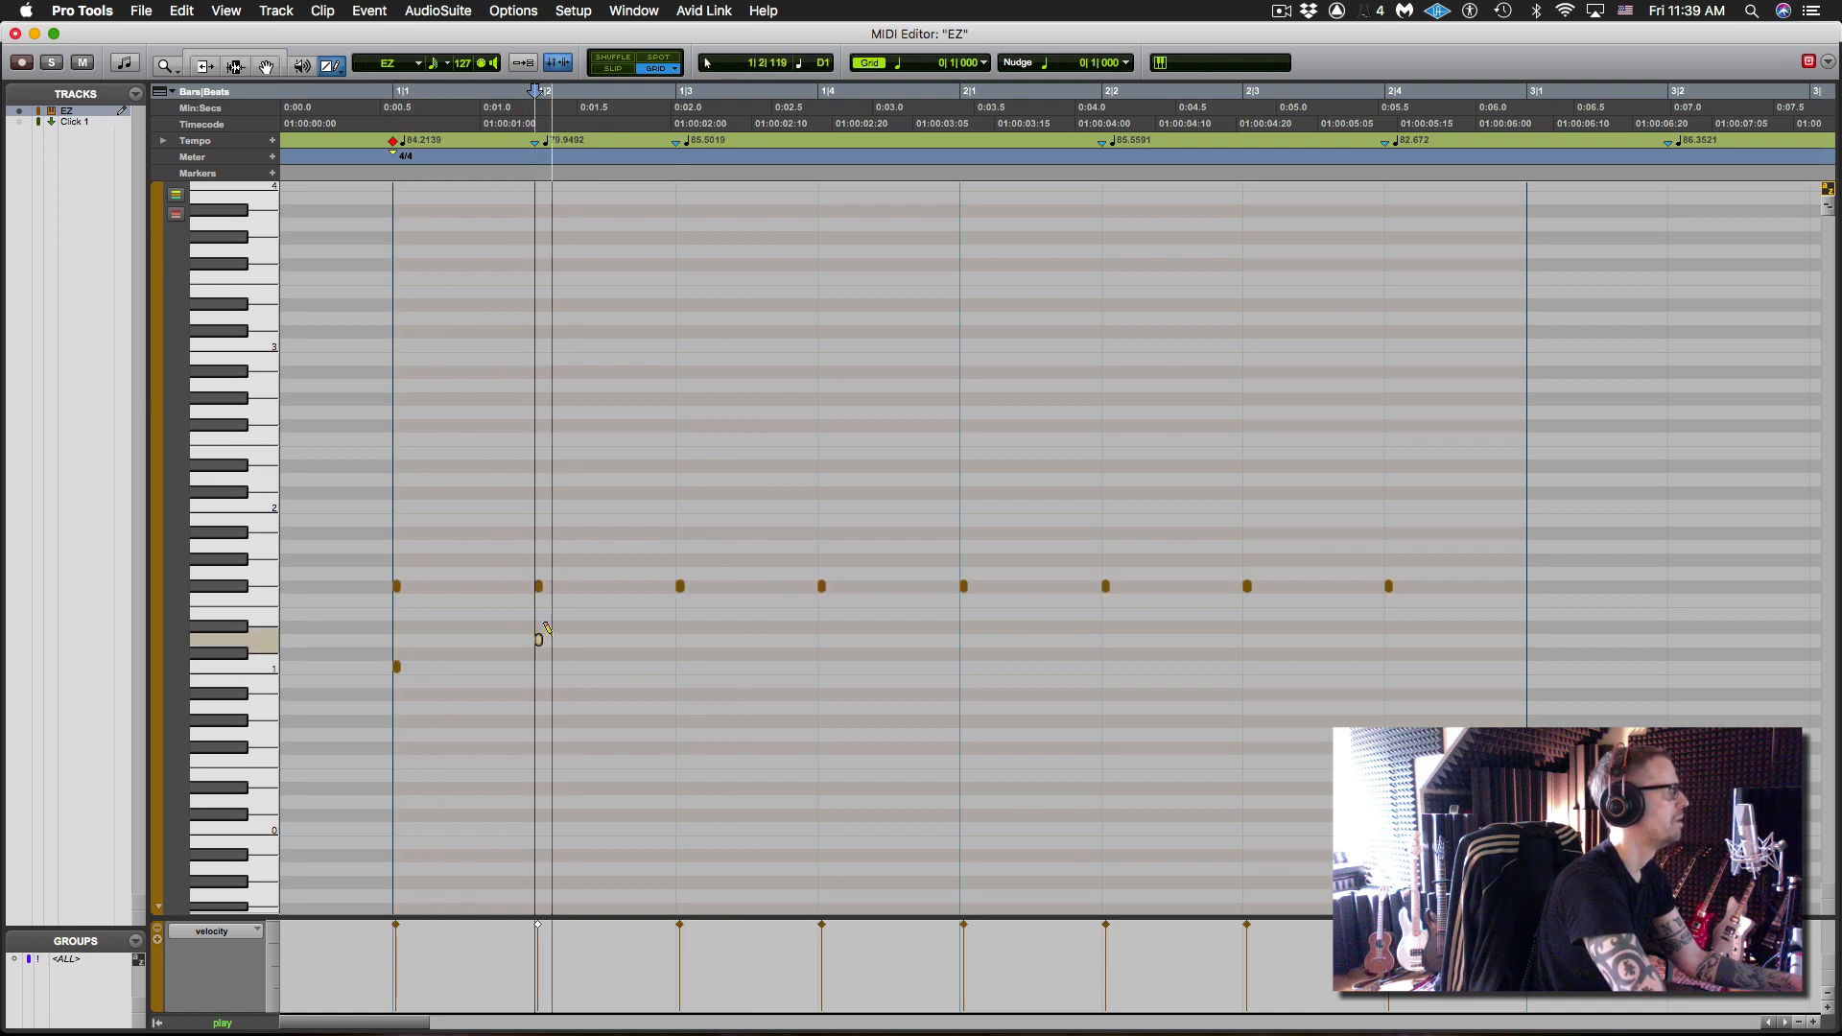
click(391, 401)
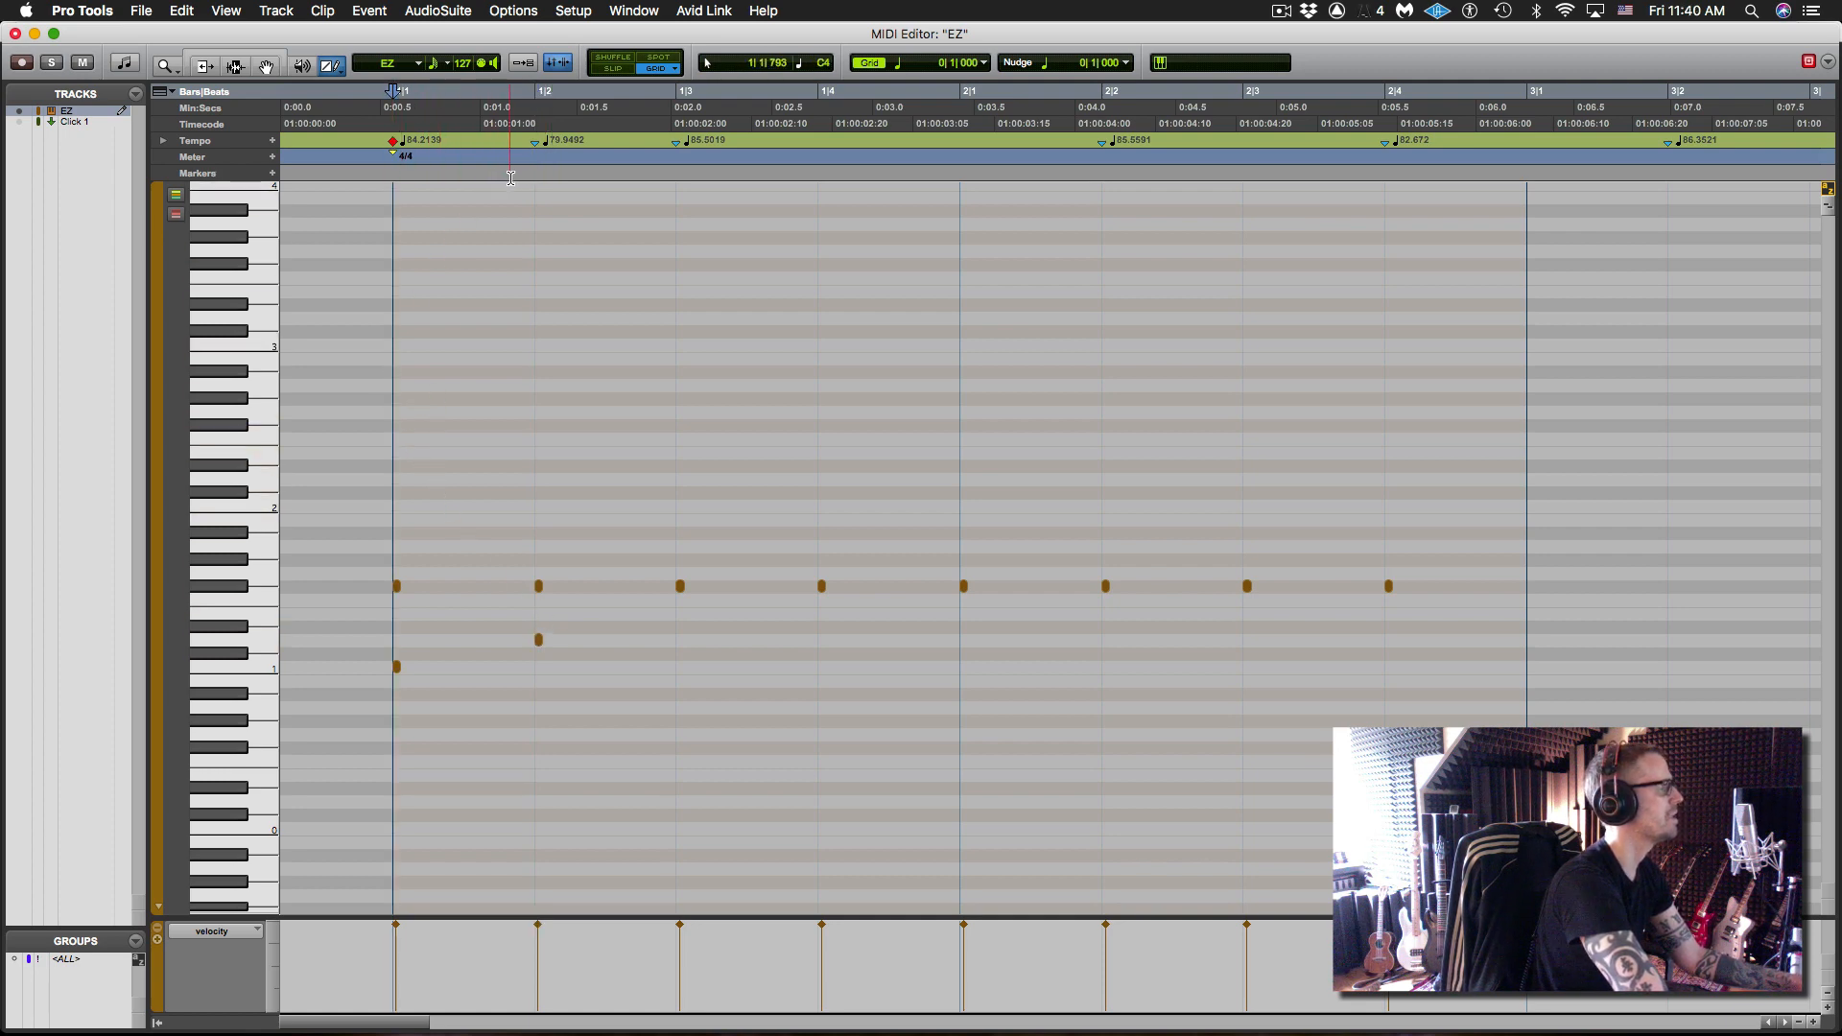
- Unlink the timeline and edit selections, audition the pattern, and set the grid to eighth notes
click(557, 63)
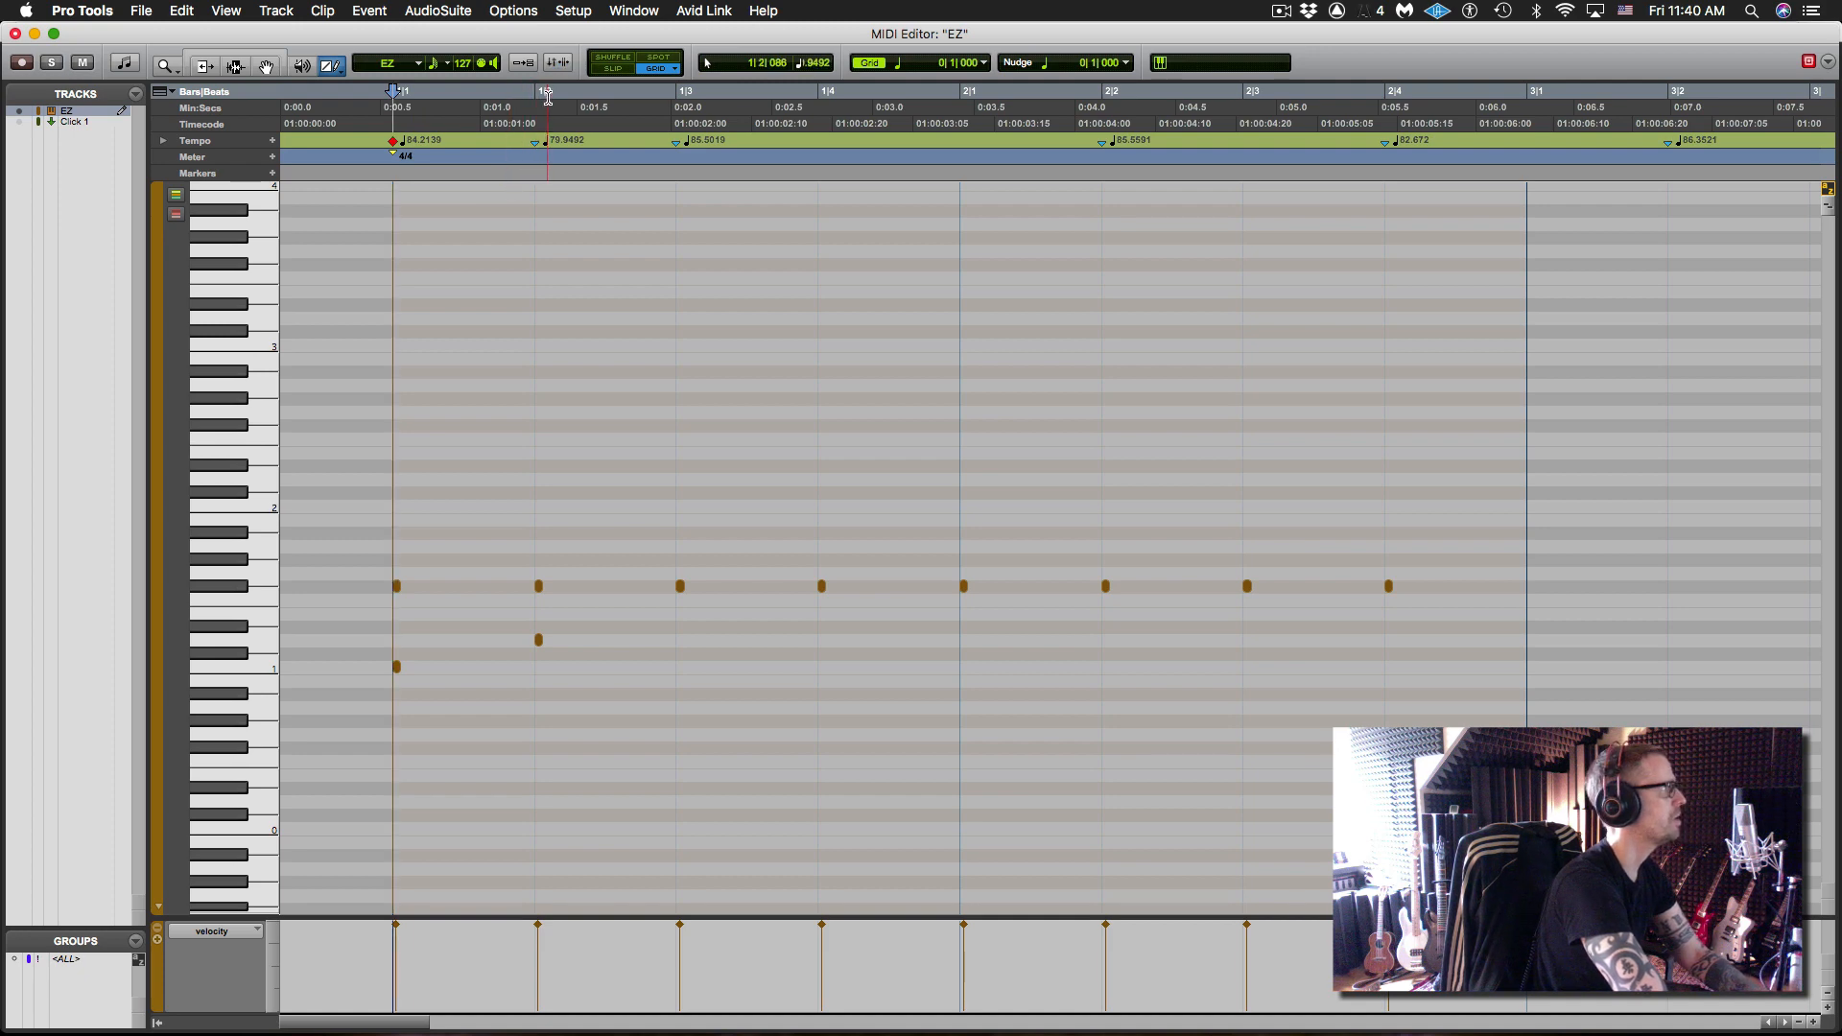
key(space)
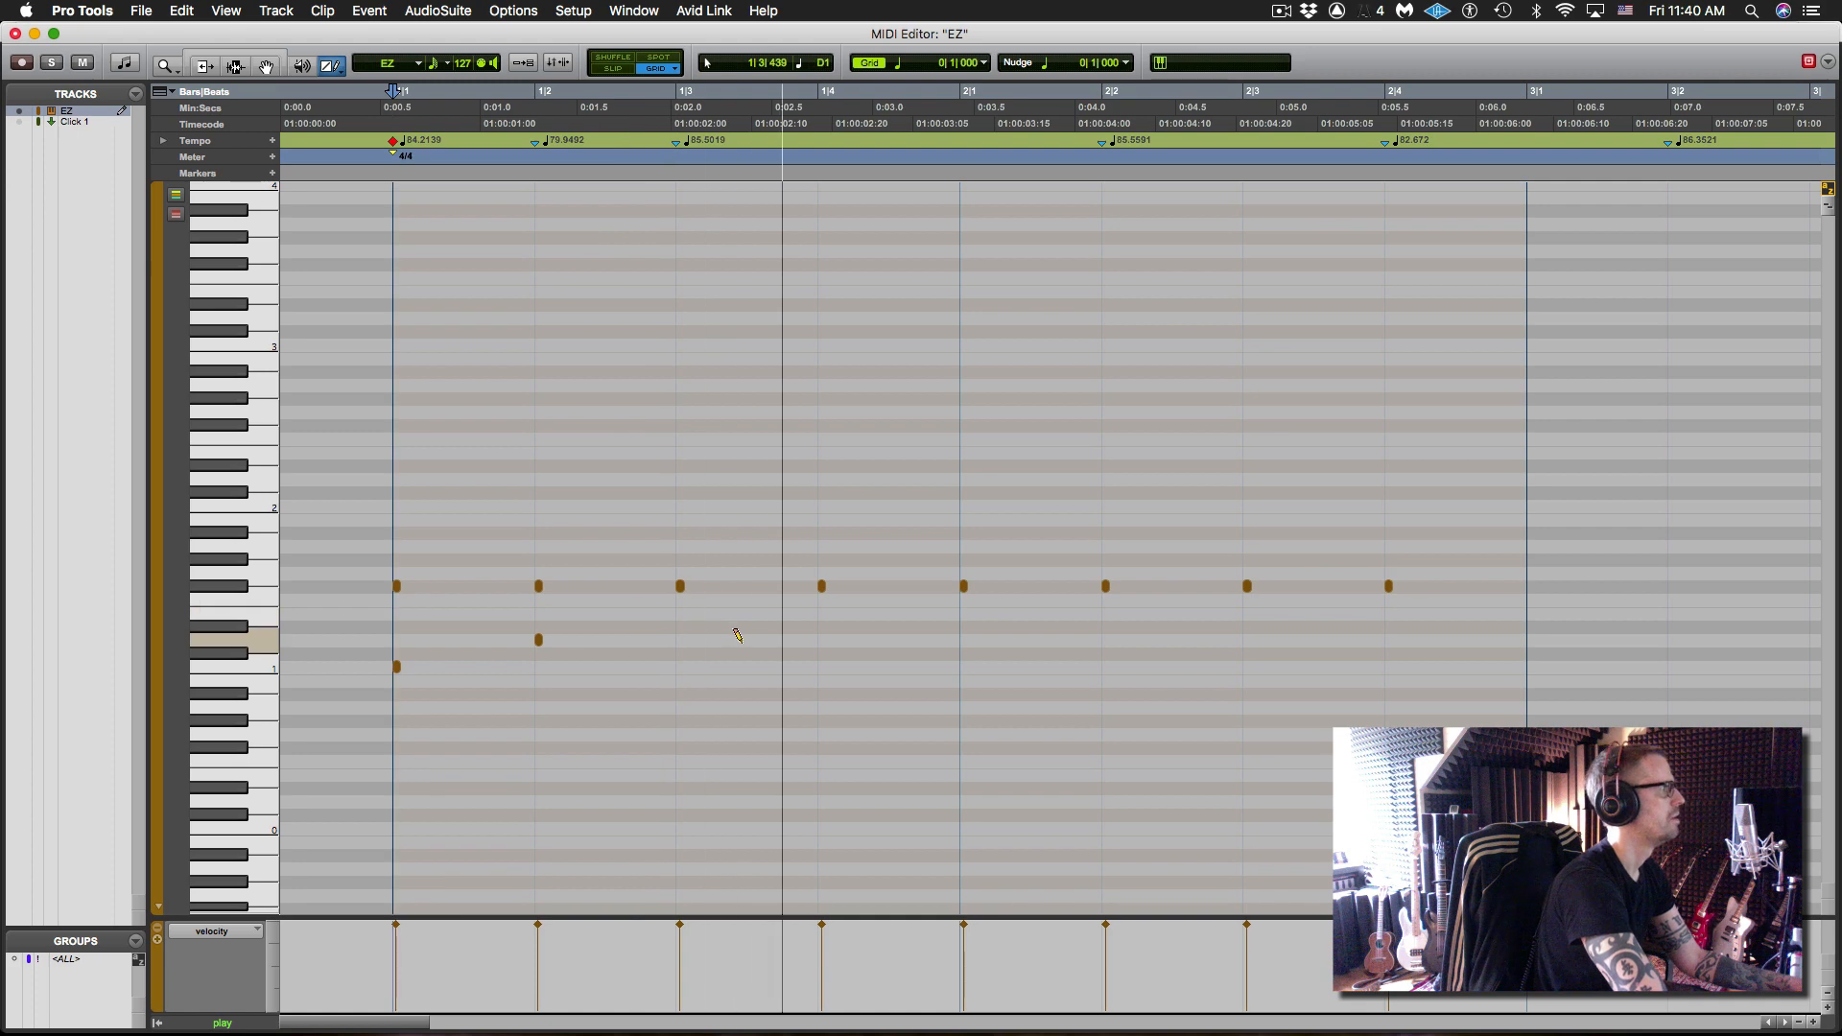
key(space)
key(ctrl+alt+minus)
key(space)
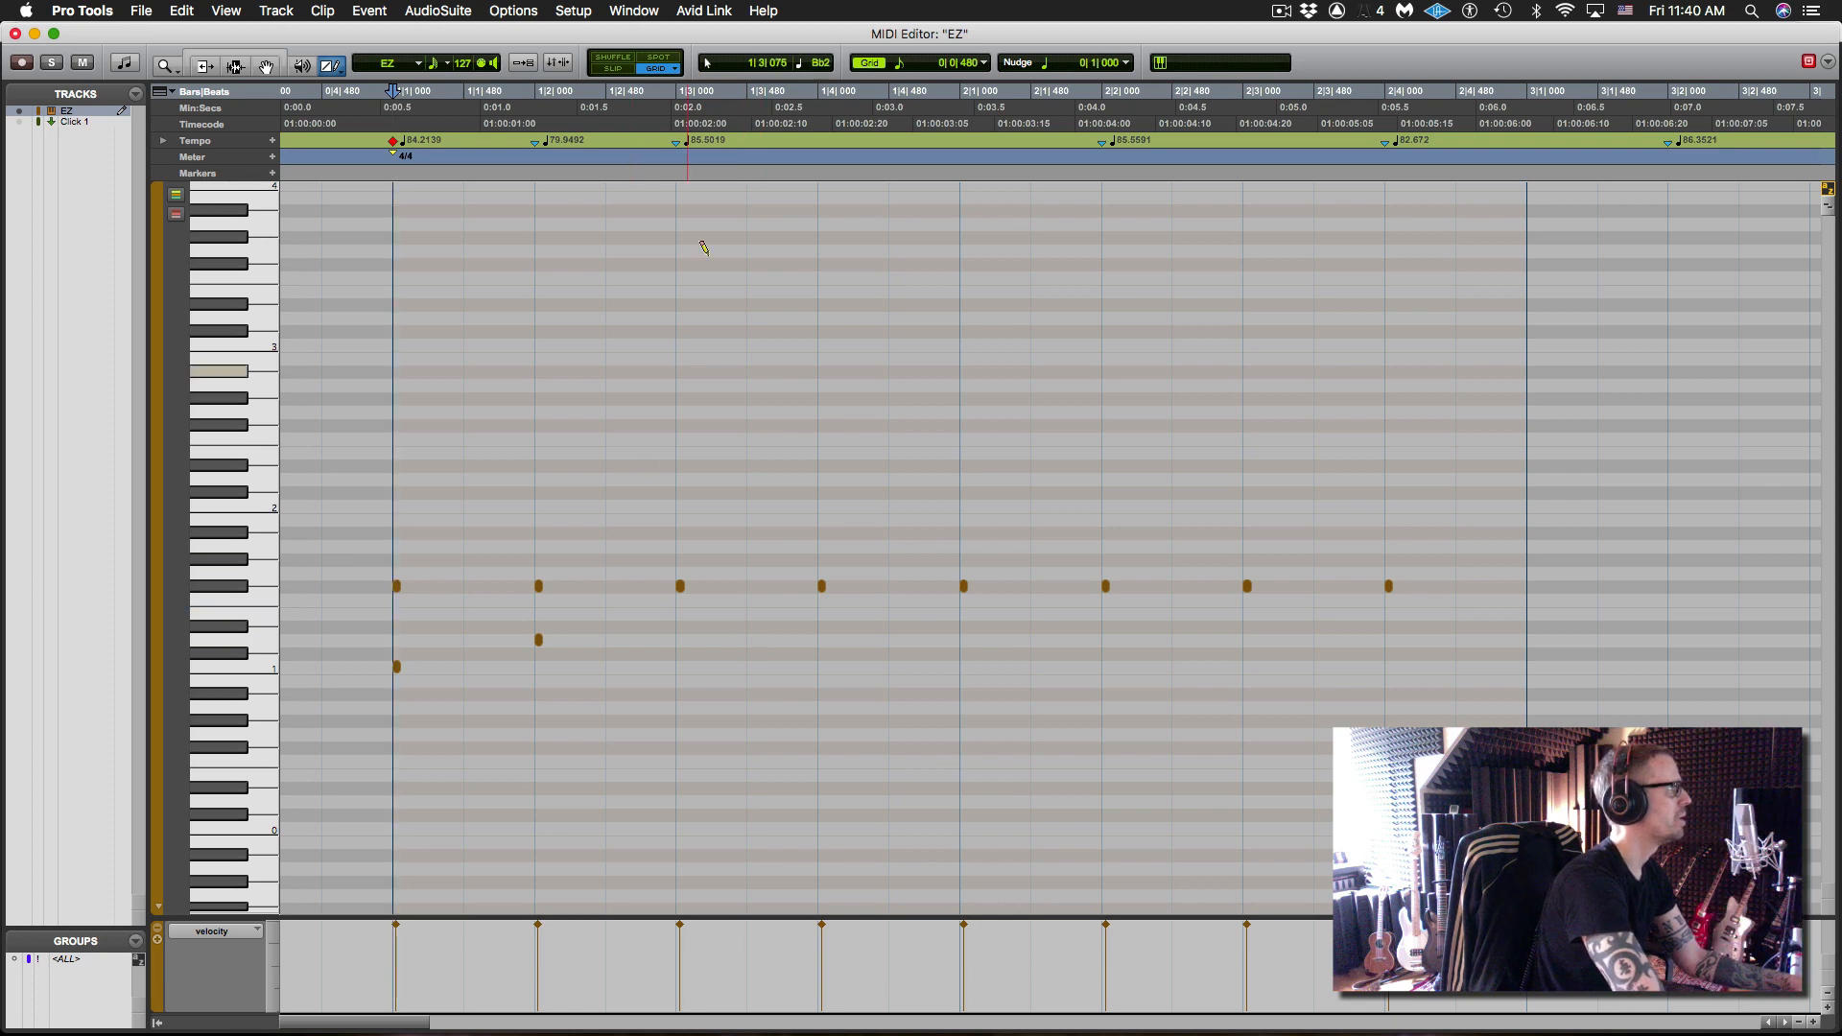
click(635, 11)
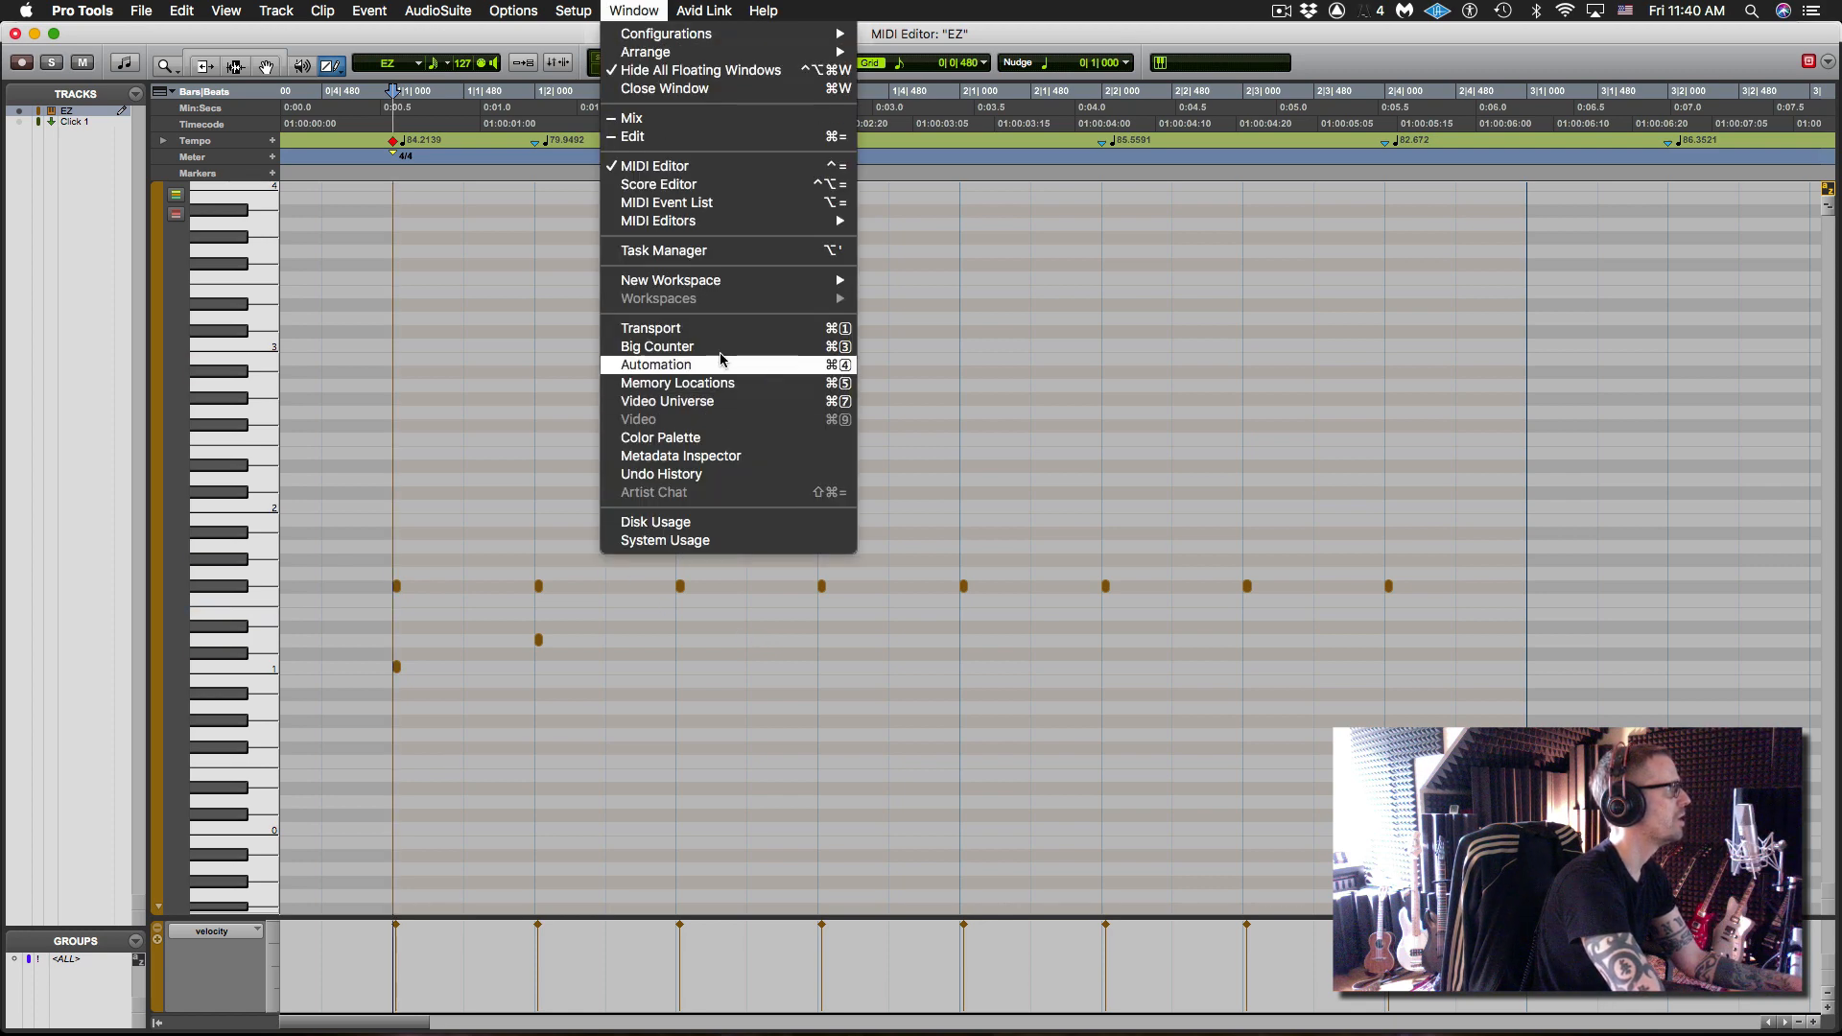
click(729, 329)
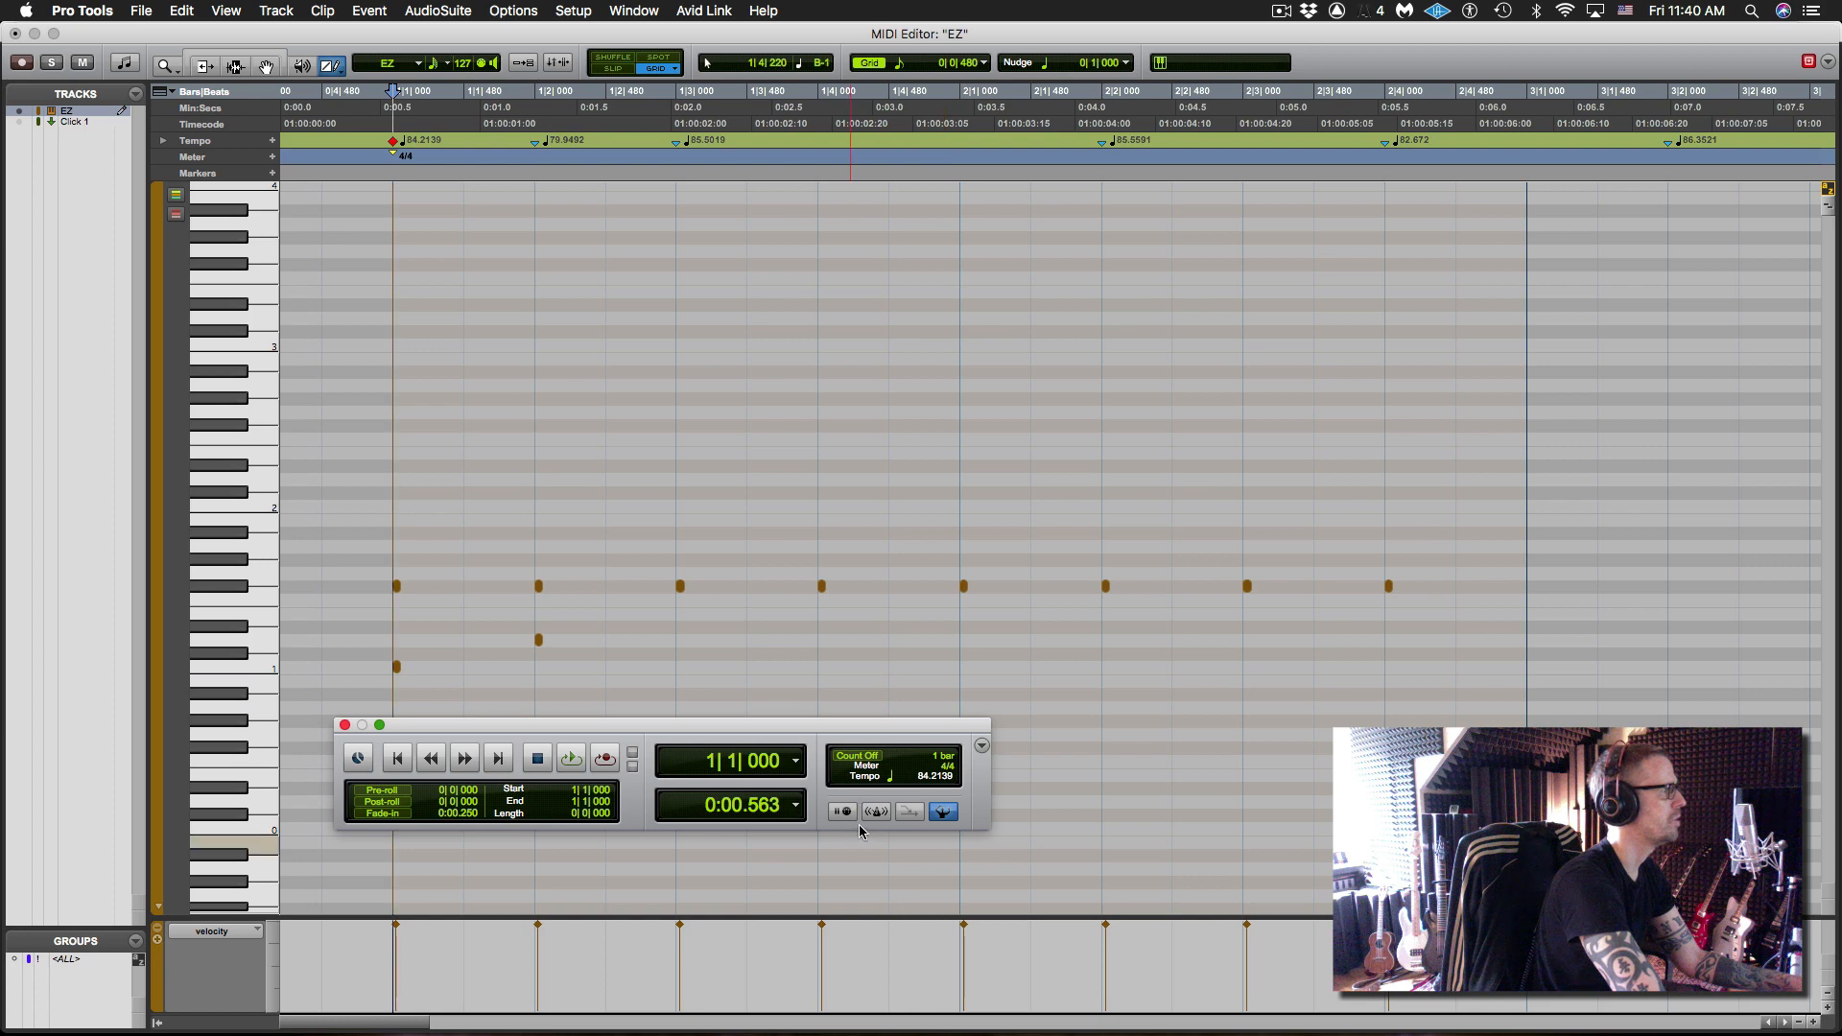
key(super+1)
- Add D1 notes at 1|4 and 2|2 and a C1 note at 2|1|480, auditioning between additions
key(space)
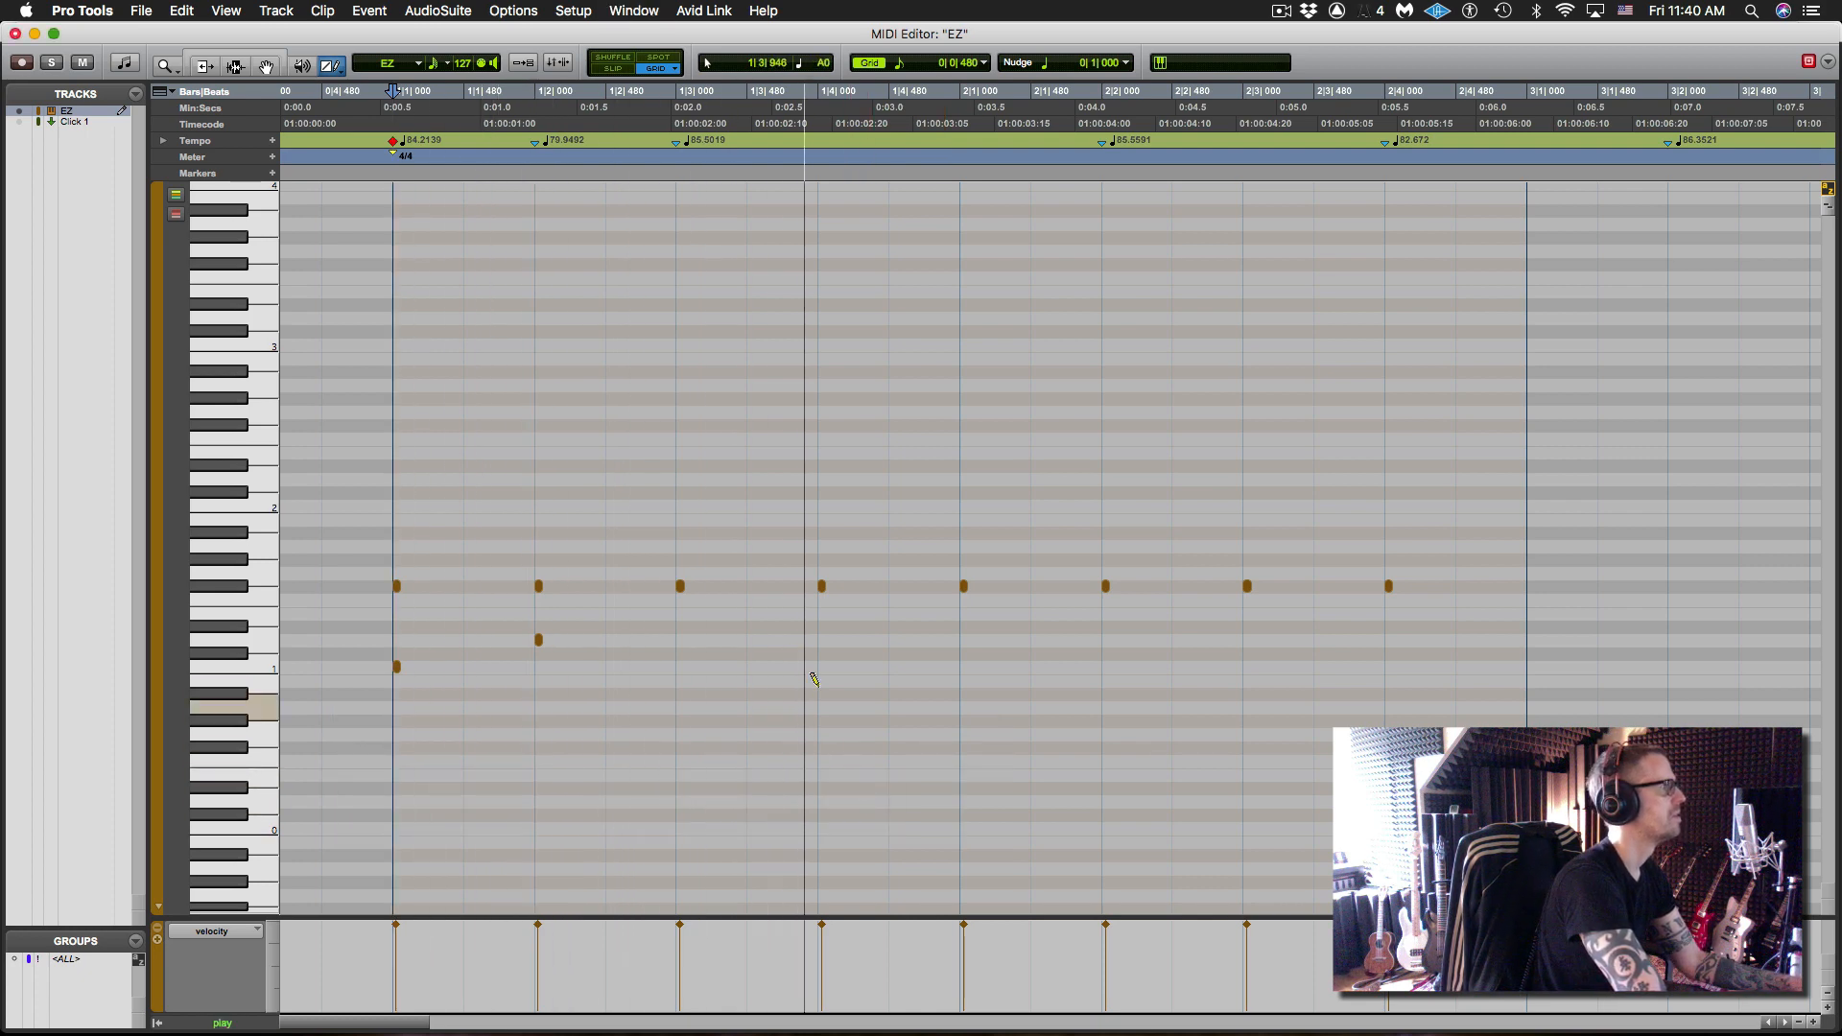
key(space)
click(820, 639)
key(space)
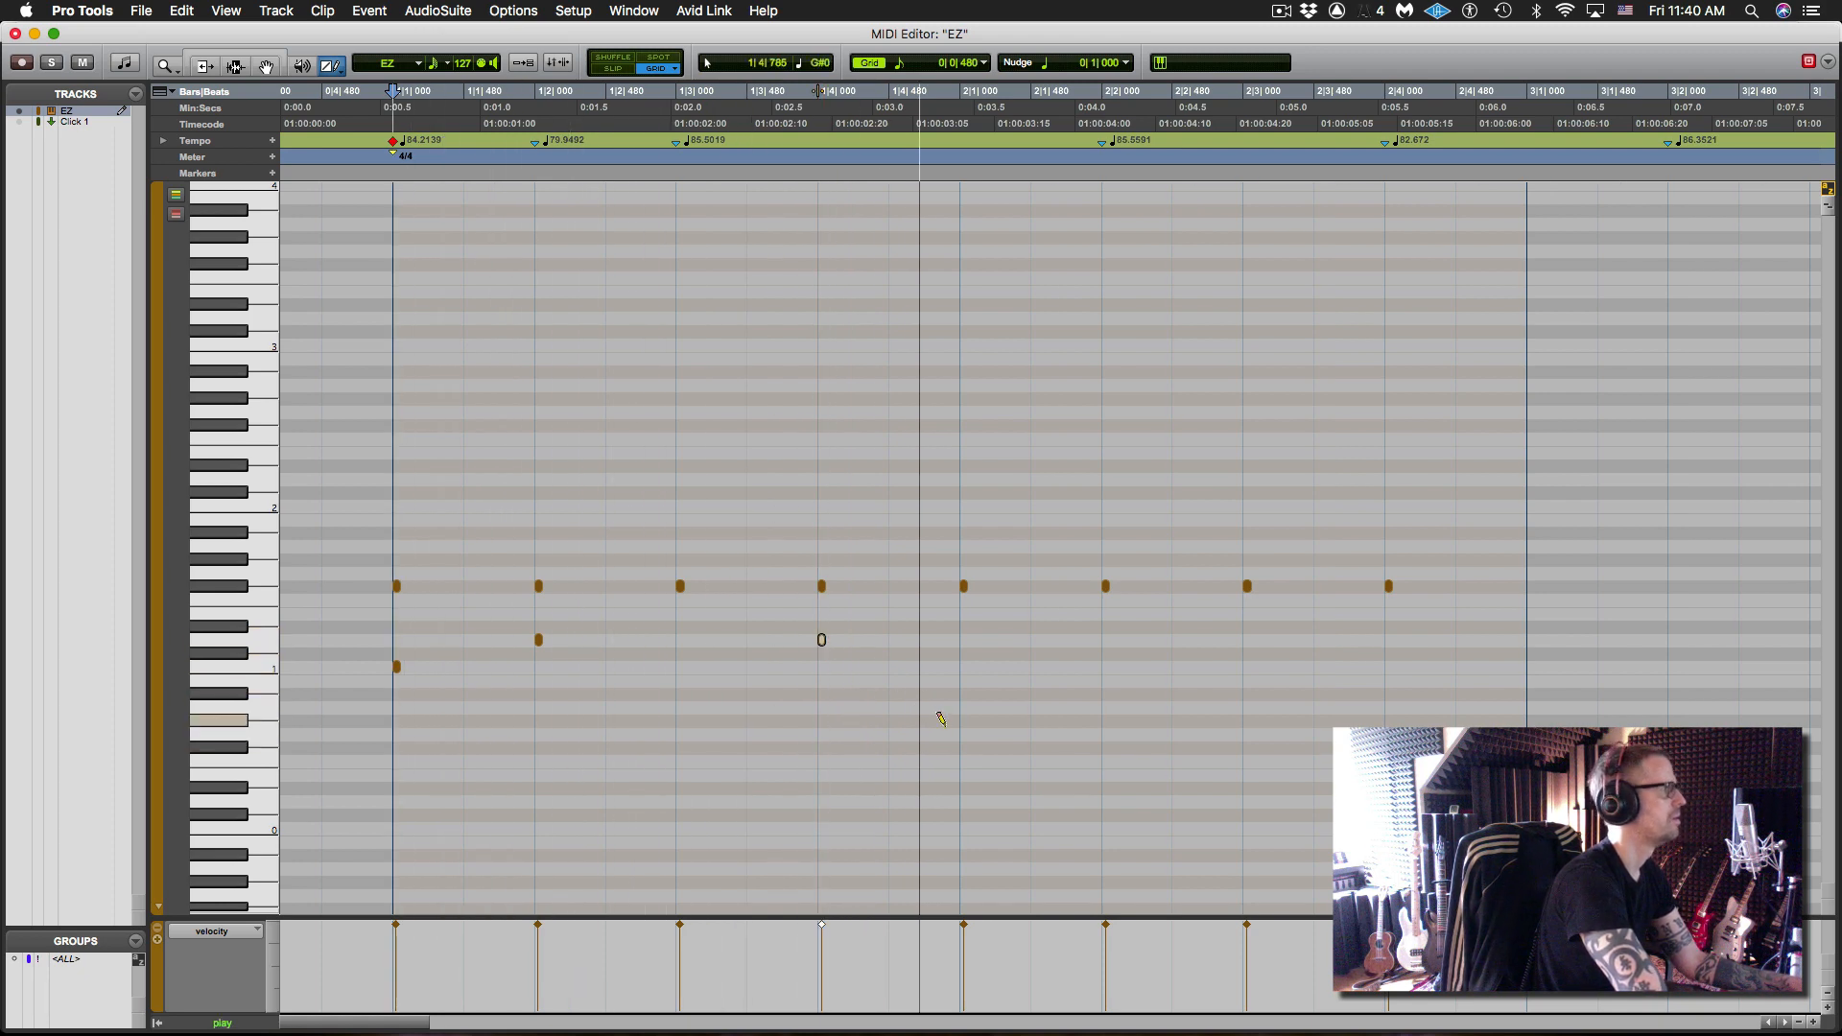
key(space)
click(1036, 665)
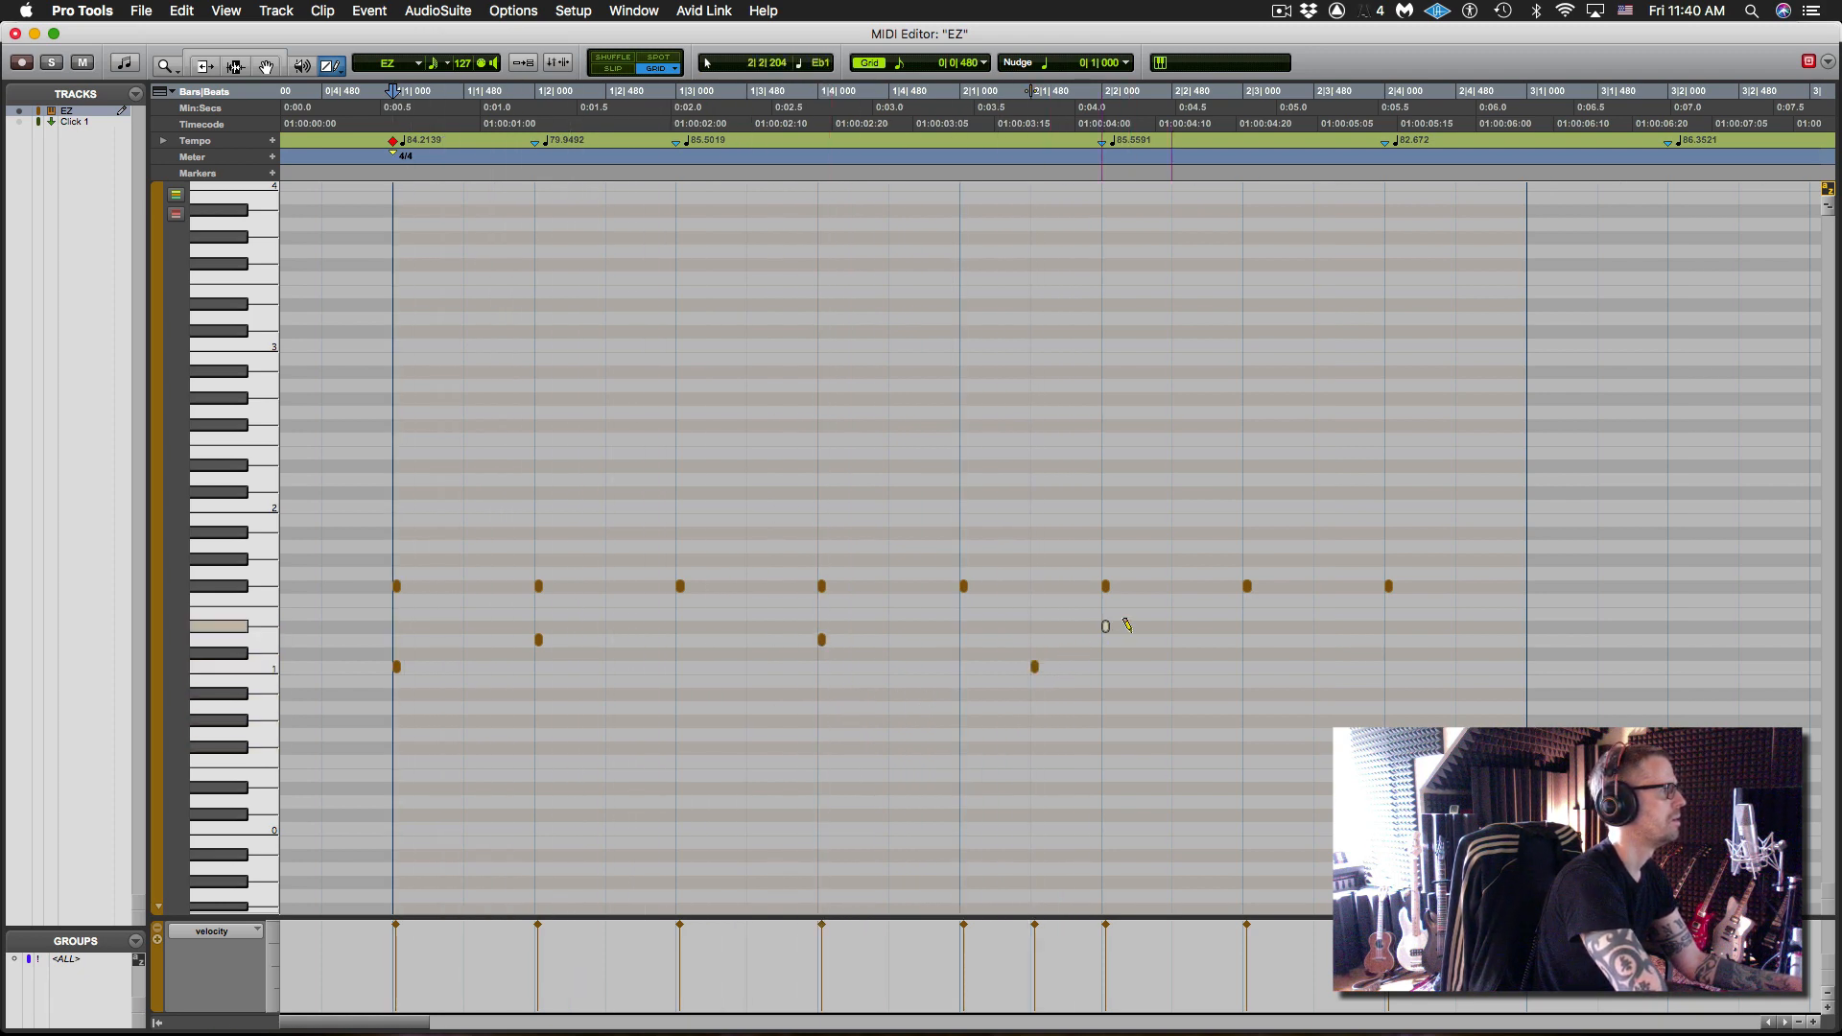
click(1112, 638)
- Add a C1 note at 2|3|480 and a D1 note at 2|4, and audition the pattern
key(space)
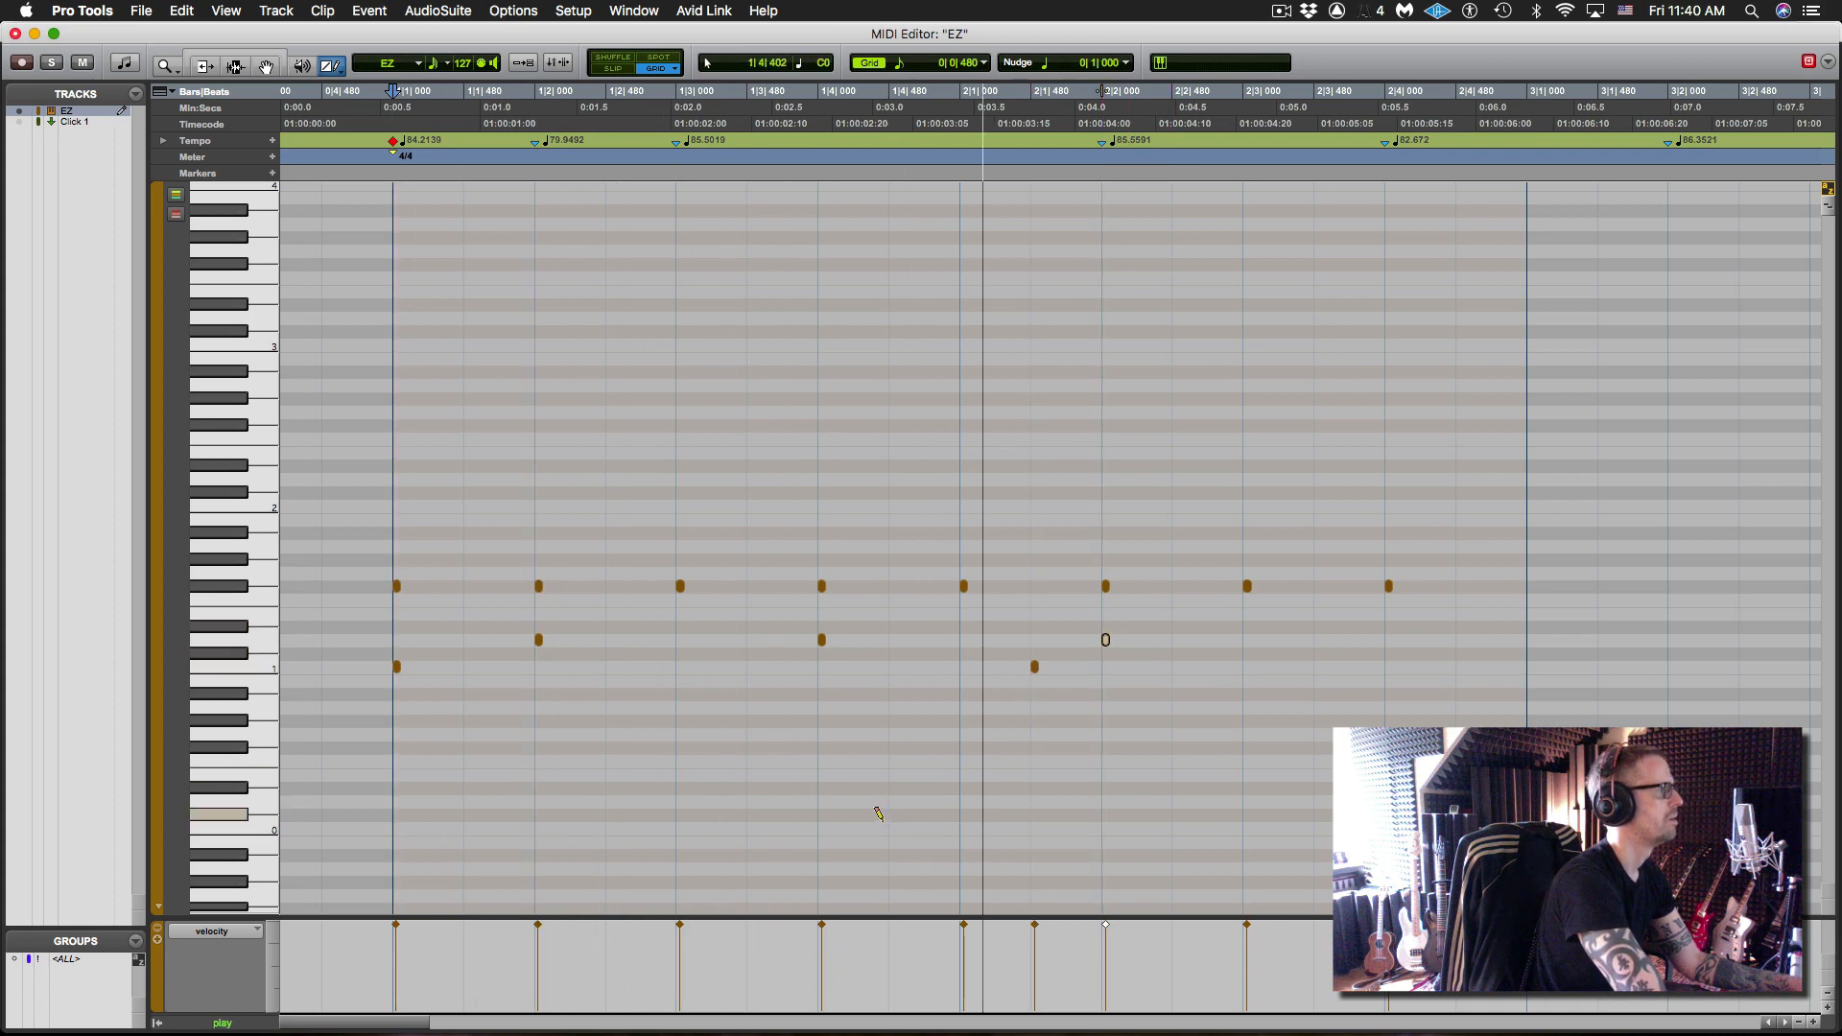
click(1318, 665)
click(1386, 640)
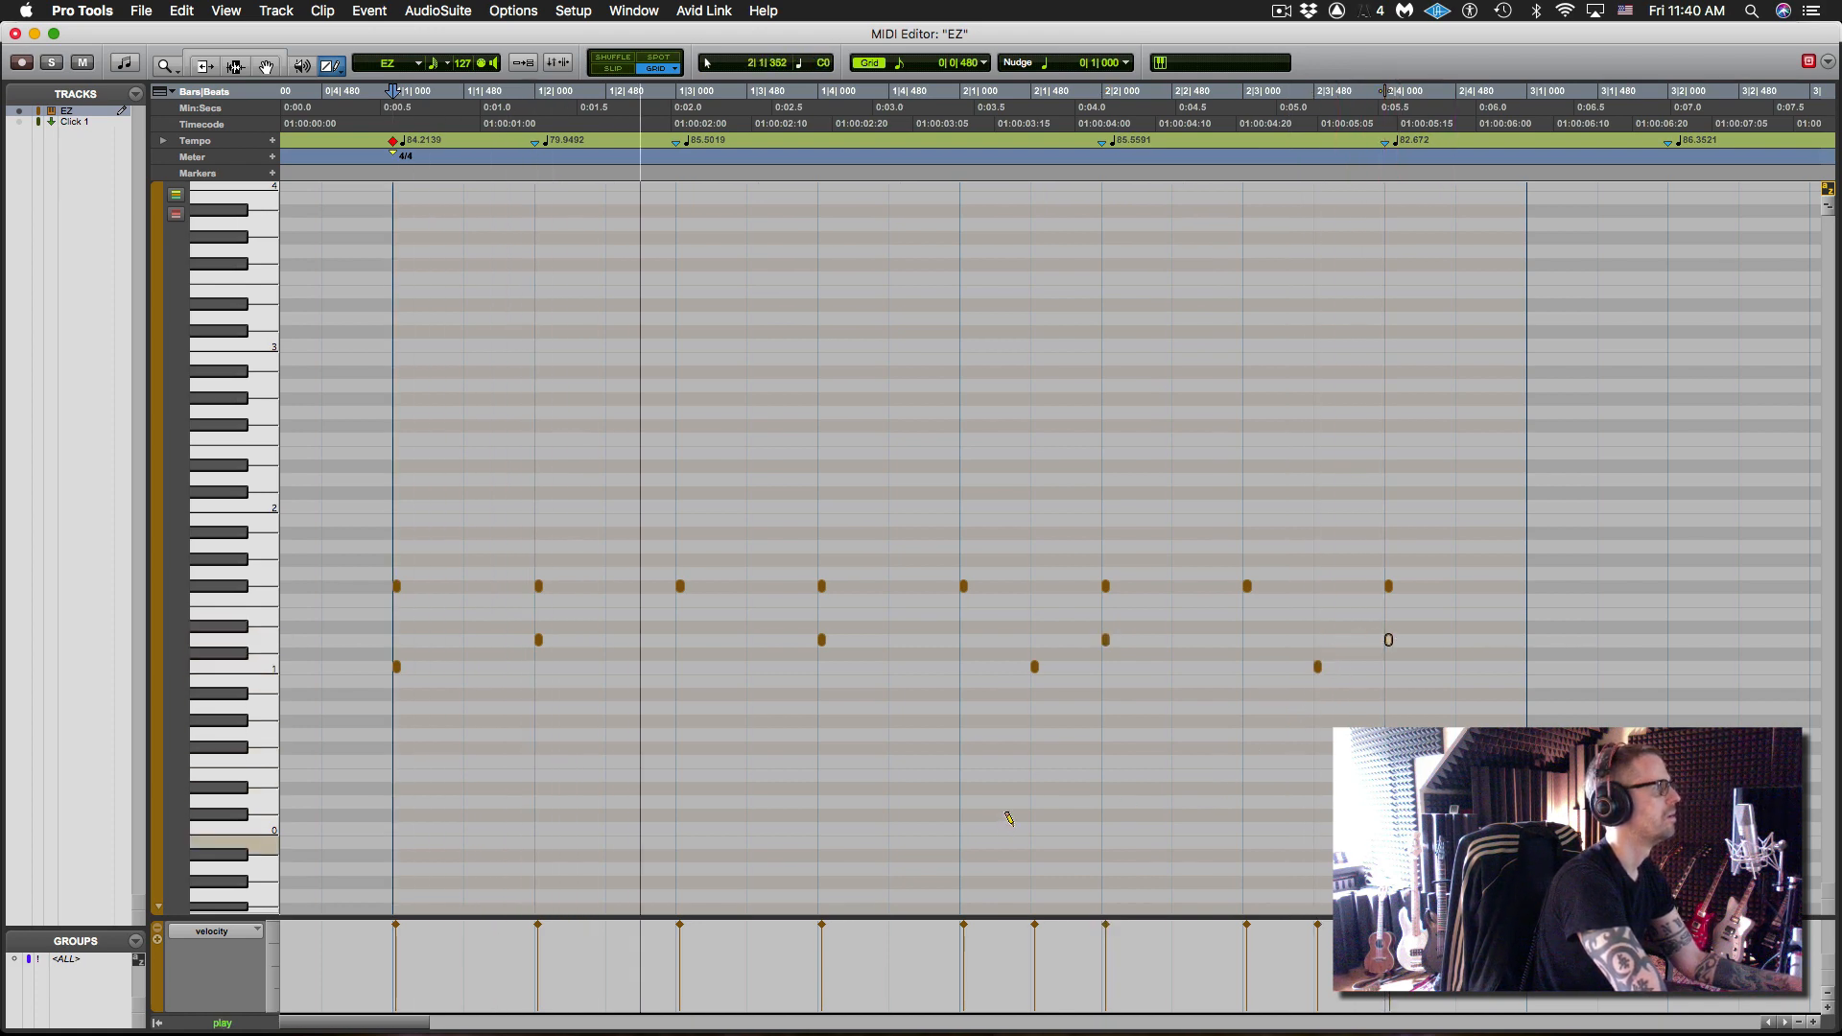
key(space)
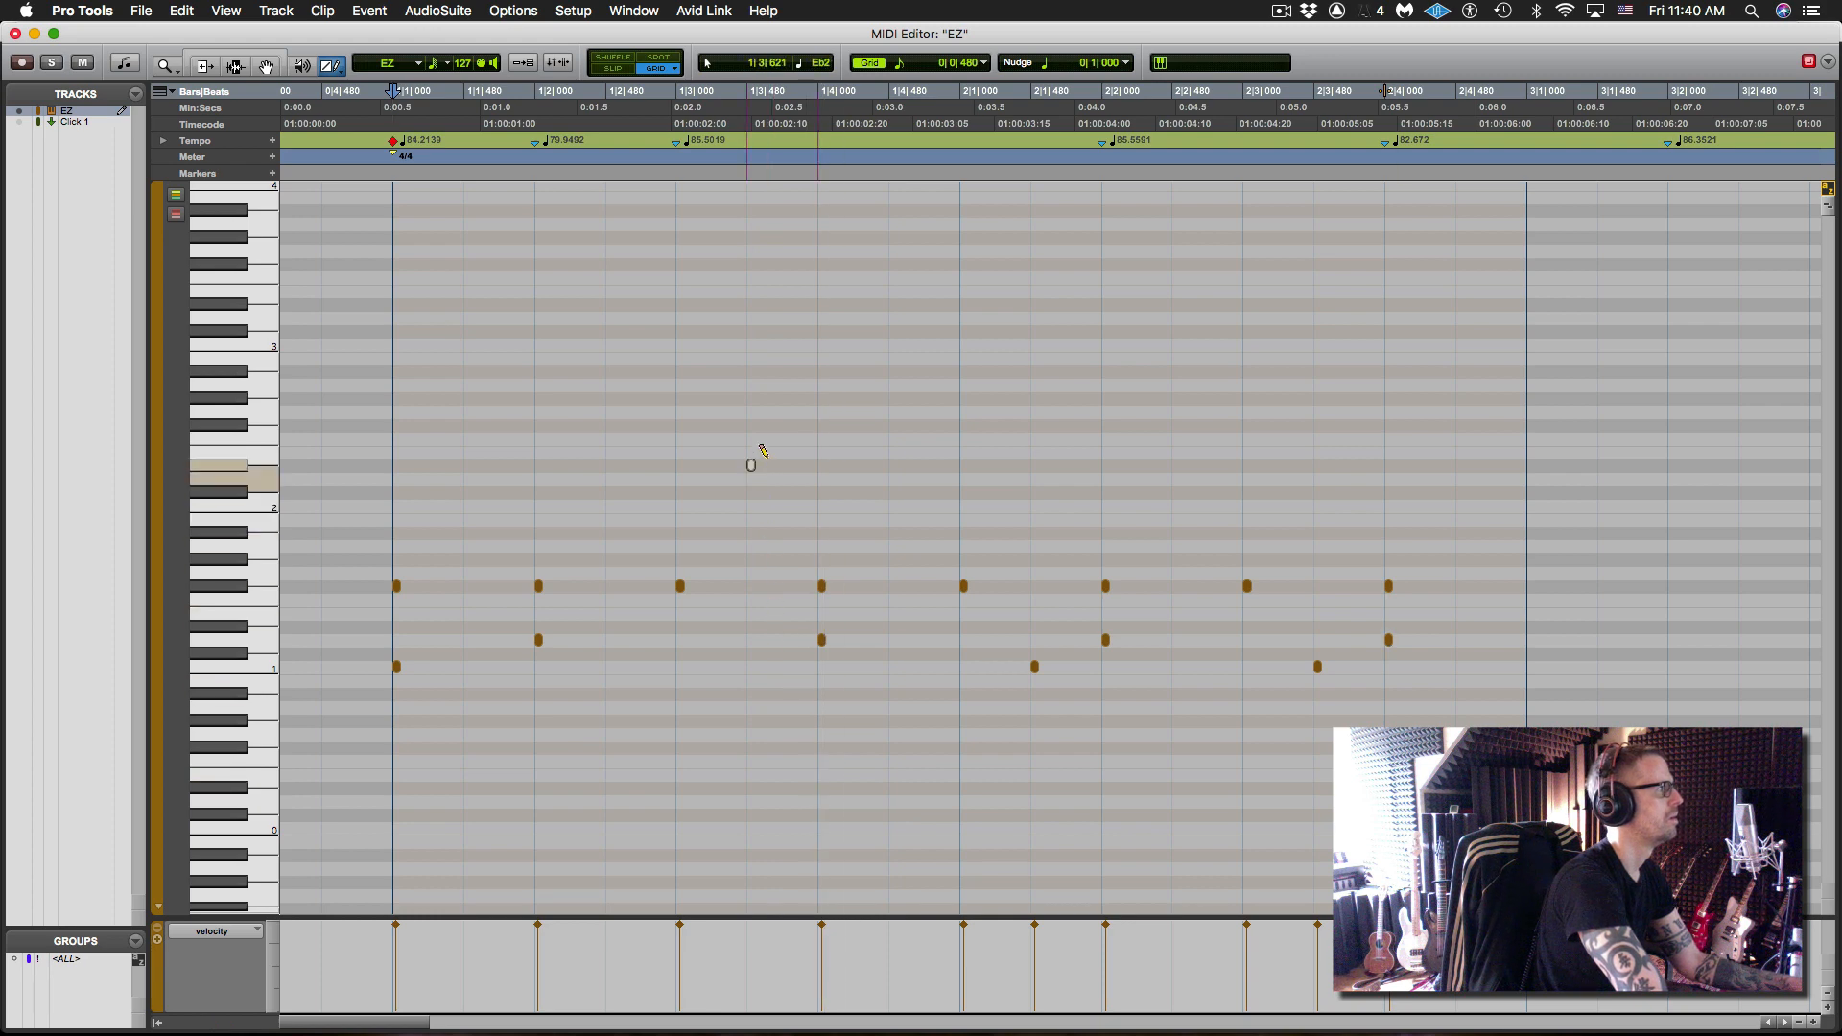
- Add C3 notes at 1|3|480 and 2|3|480 and audition the pattern
key(space)
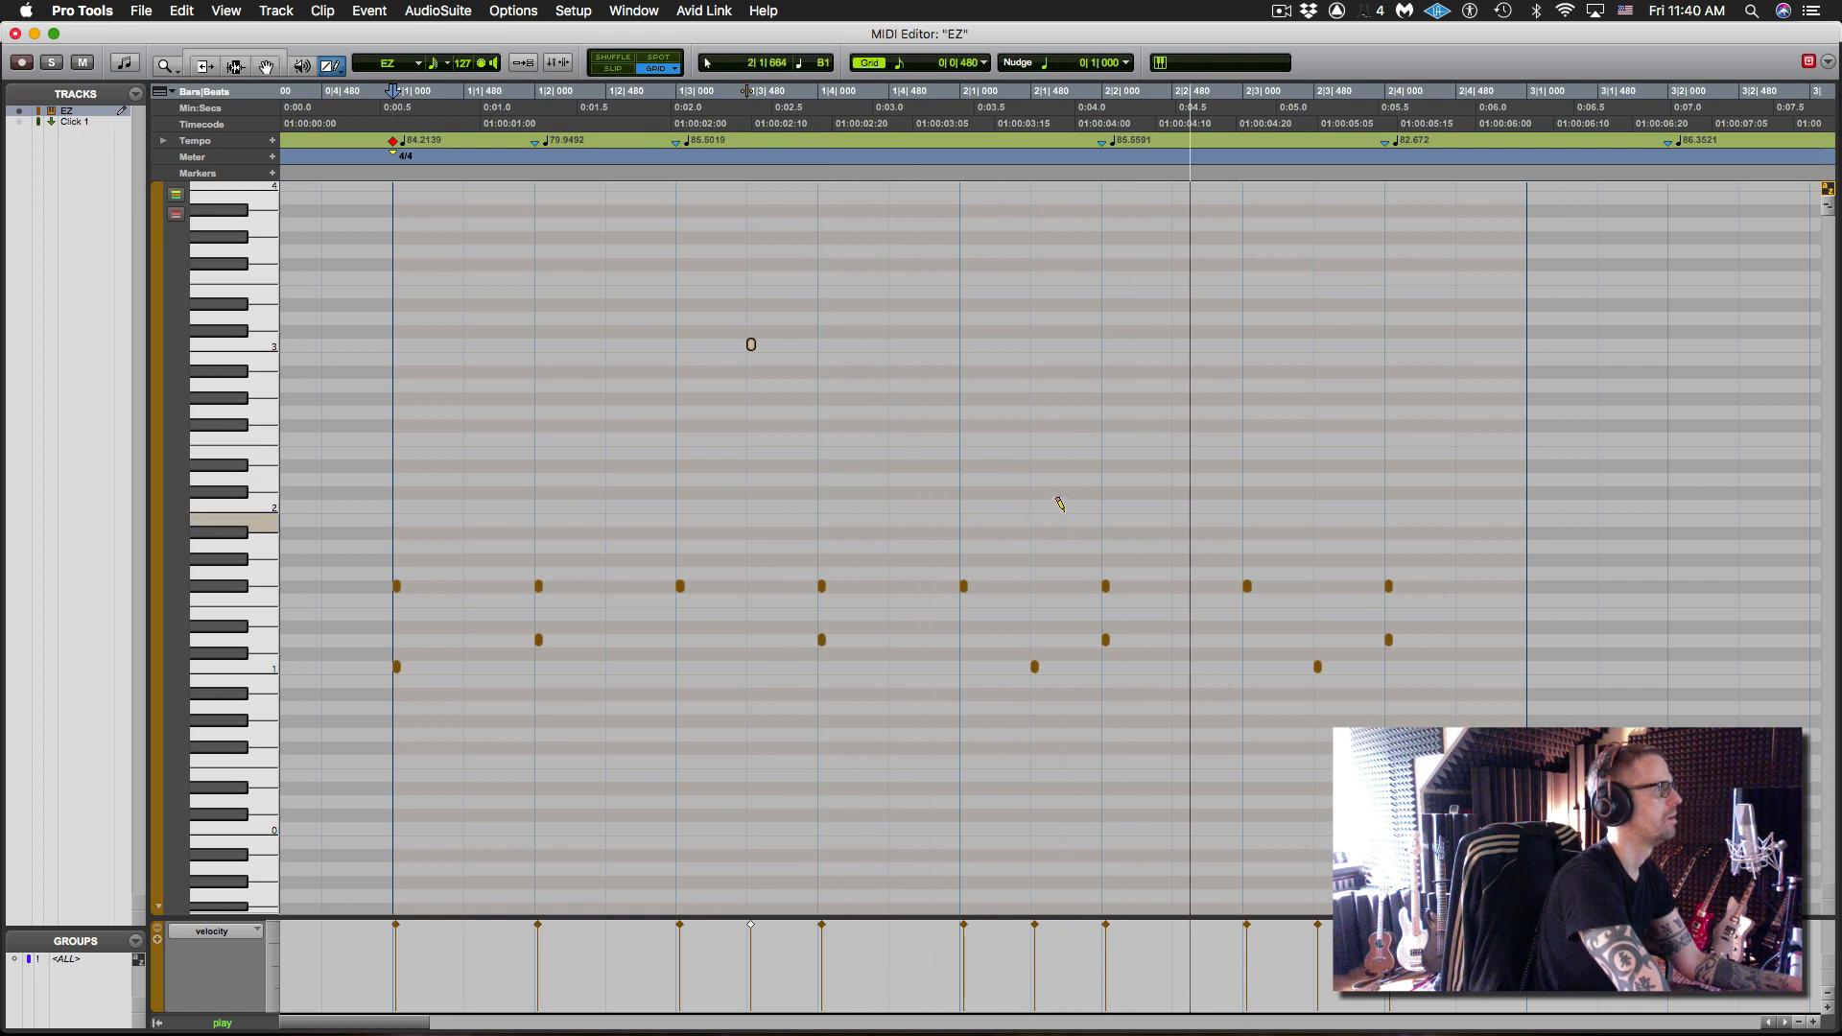
key(space)
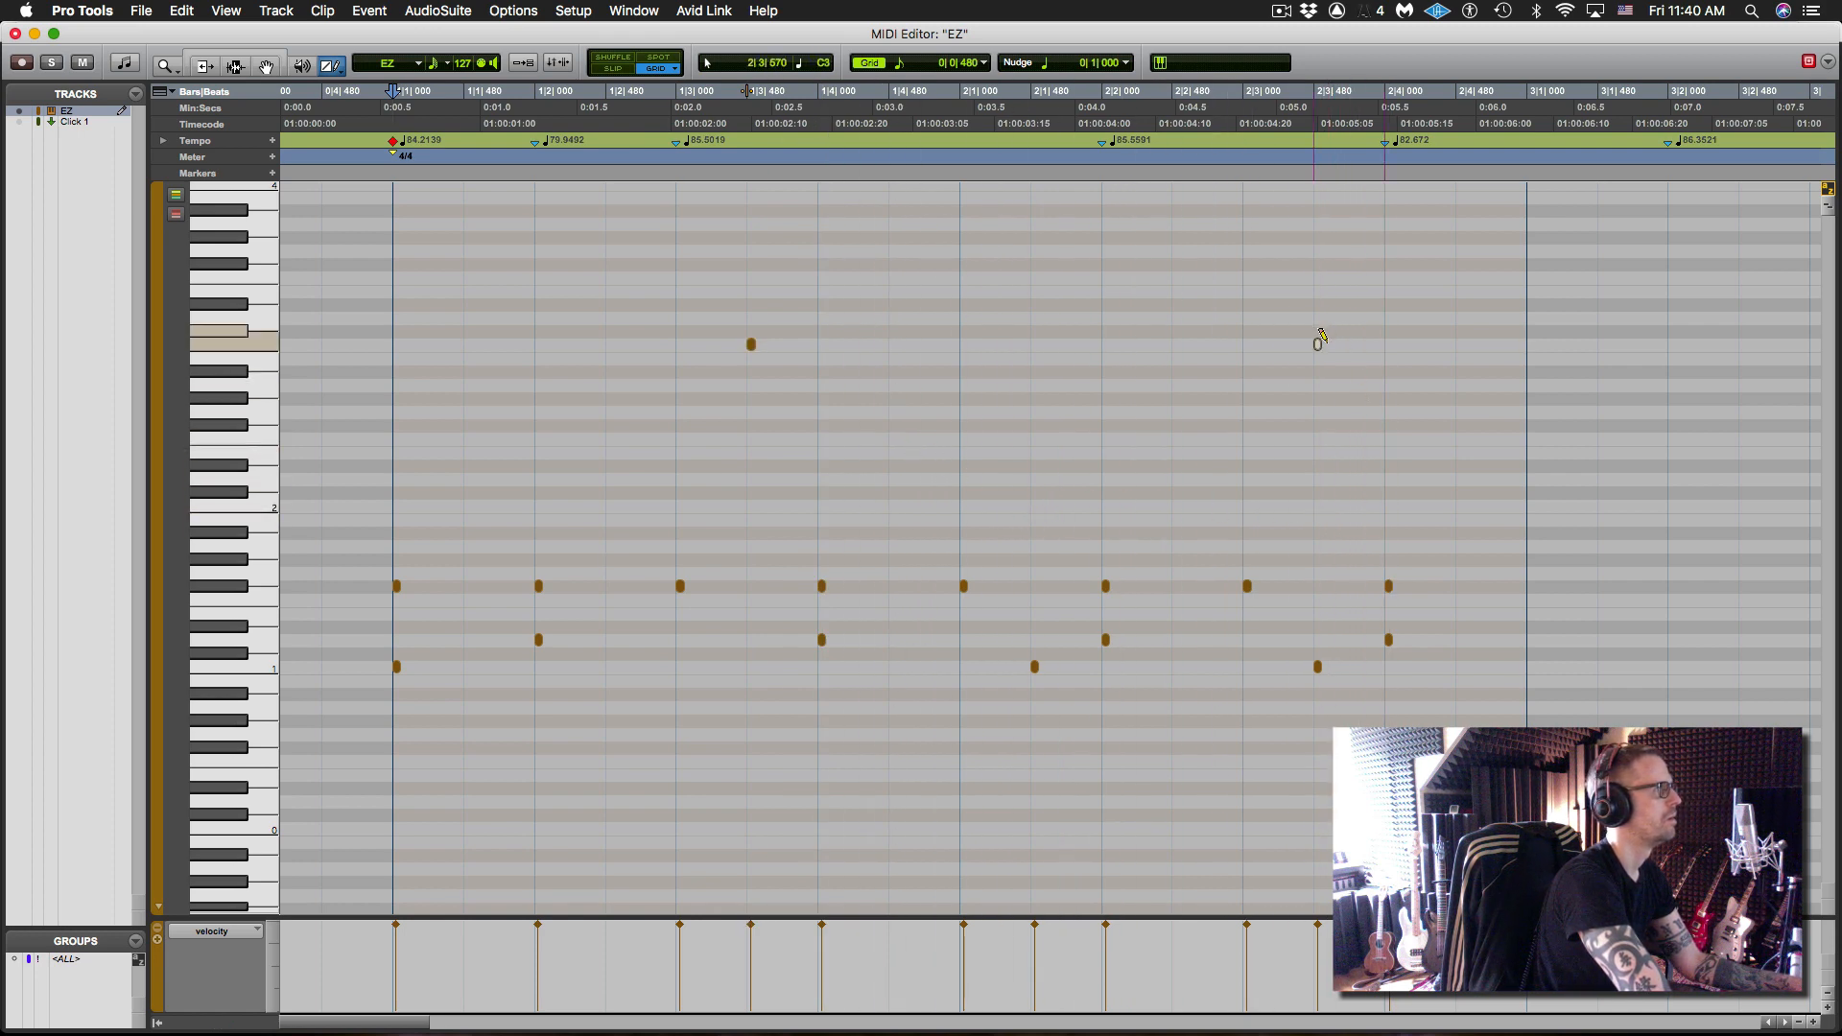
key(space)
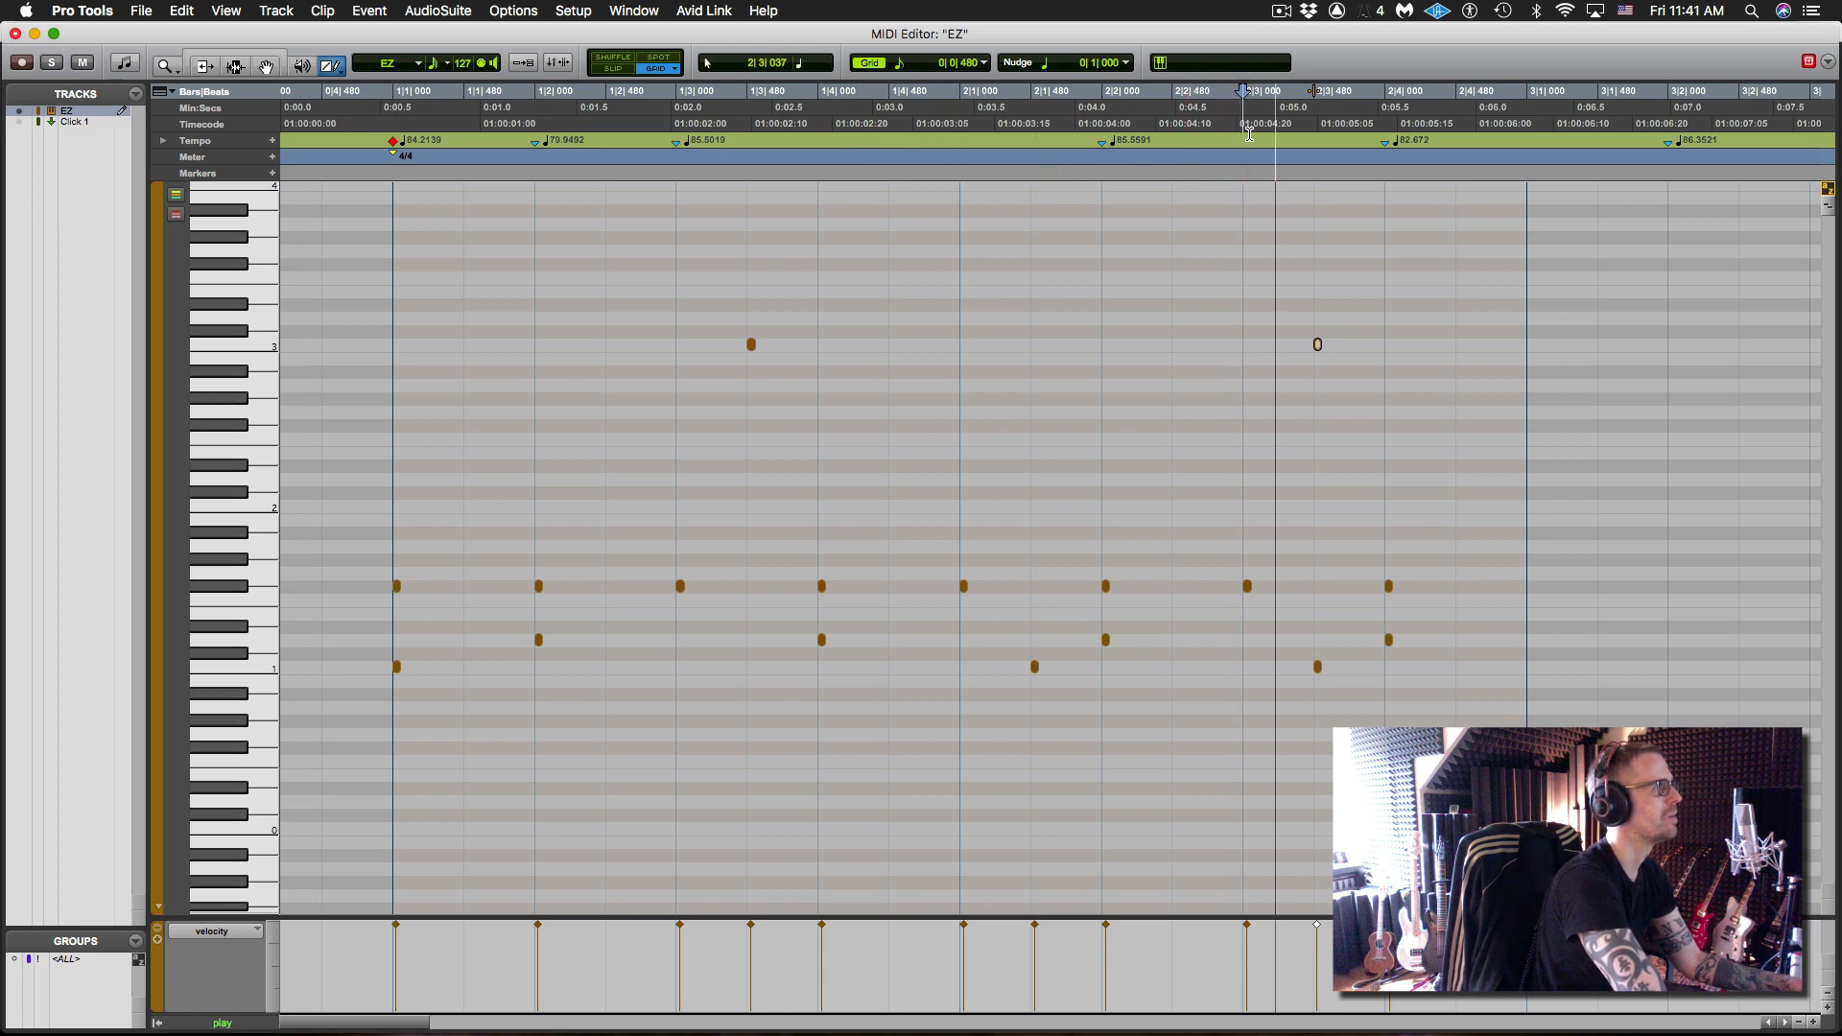
key(space)
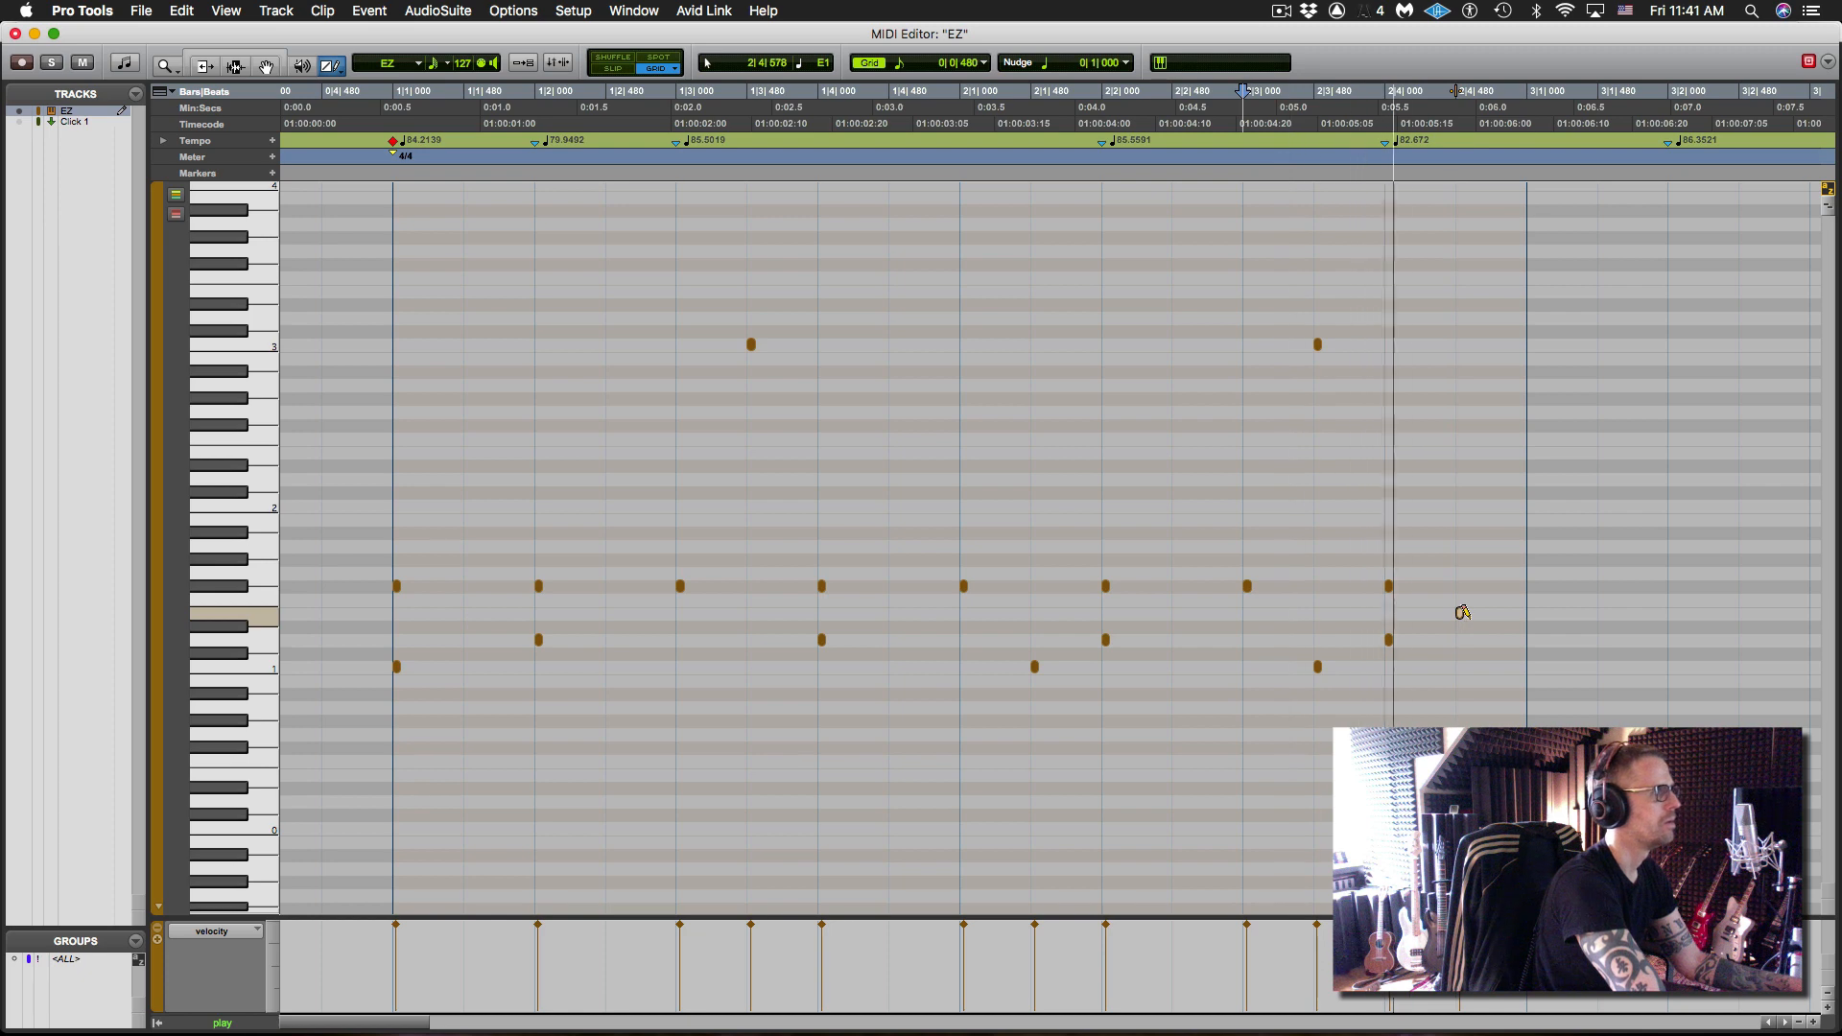
- Set the grid to sixteenth notes and replace the trial note at 2|4|480 with an Eb1 note at 2|4|720
key(space)
key(super+z)
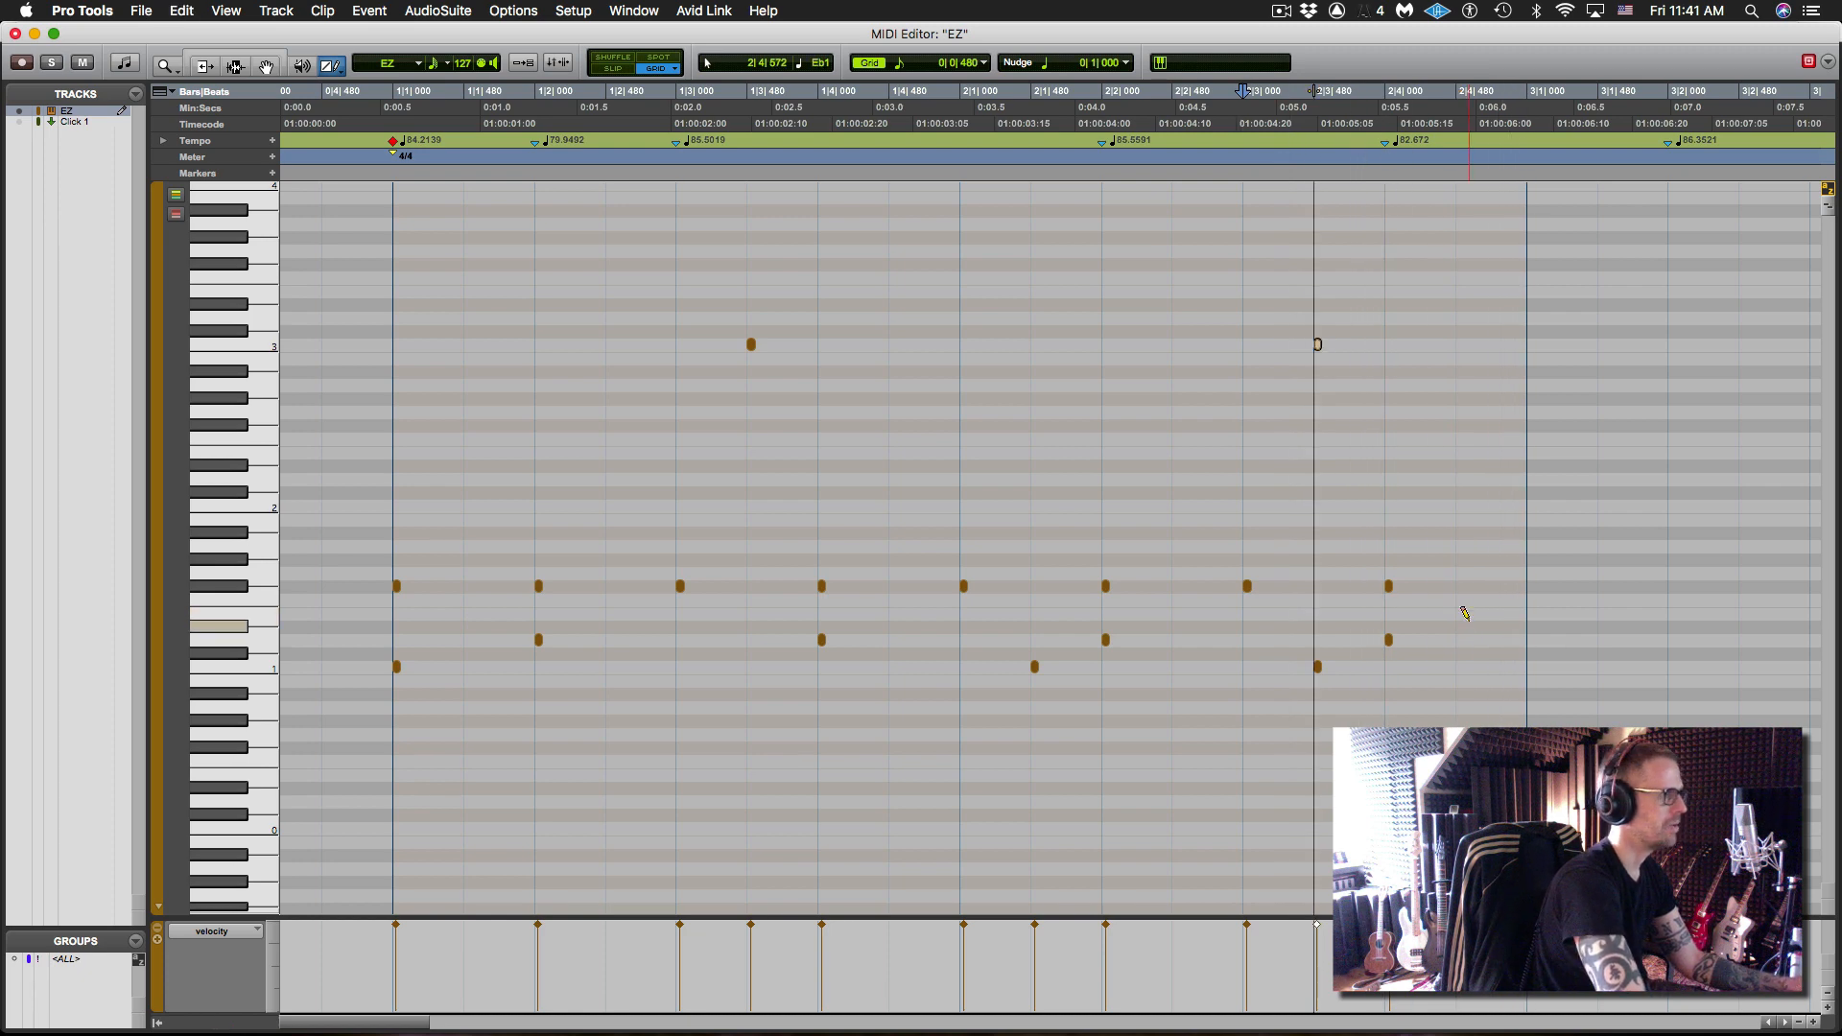
key(ctrl+alt+minus)
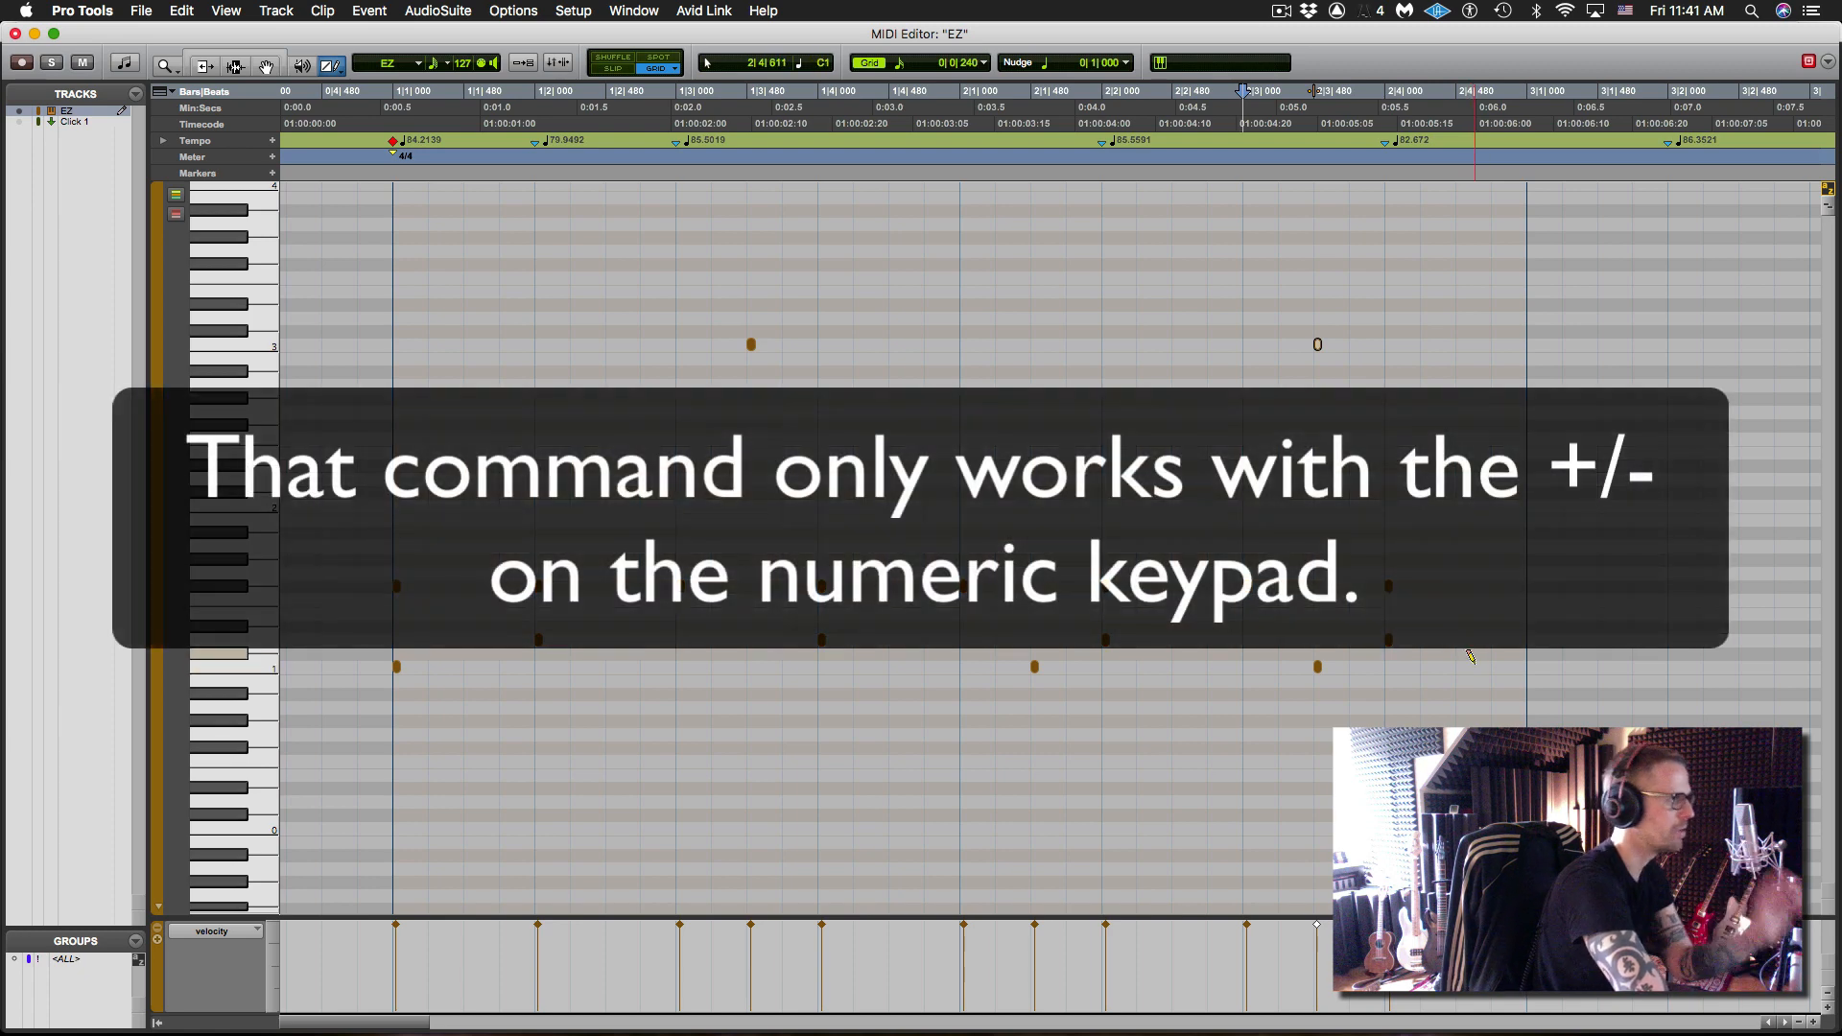
click(1459, 666)
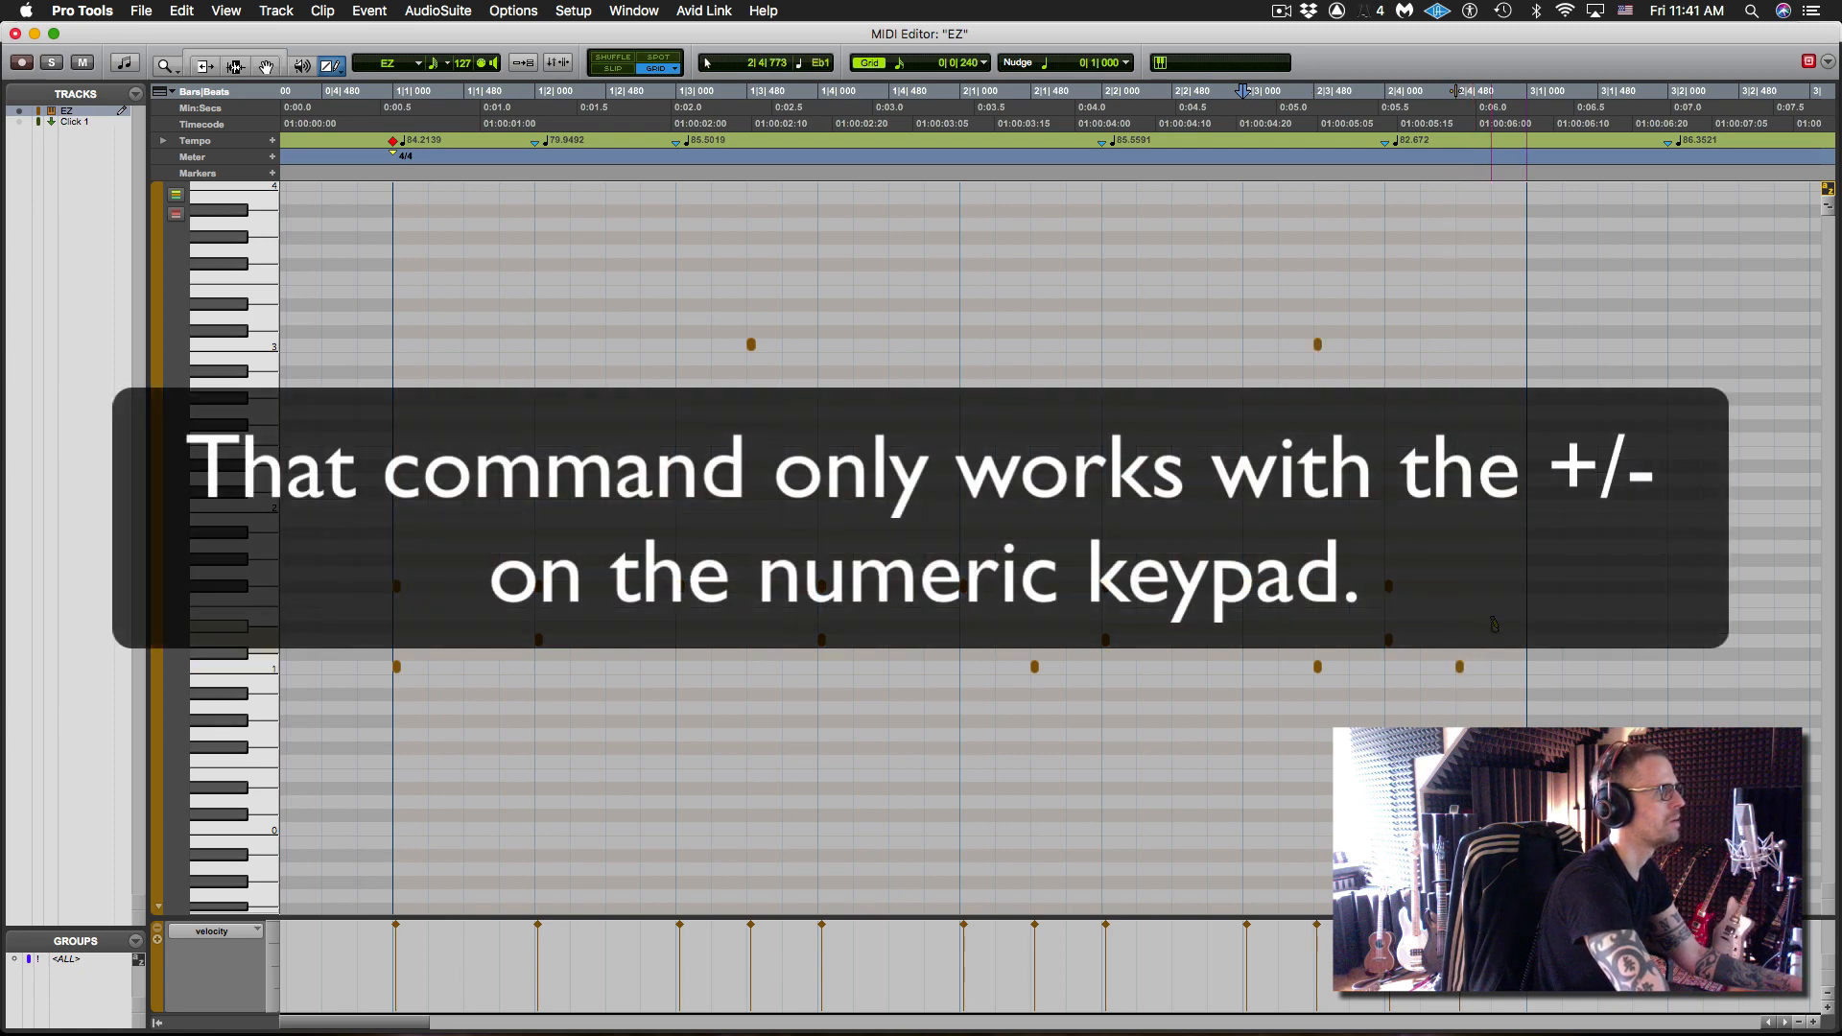
key(space)
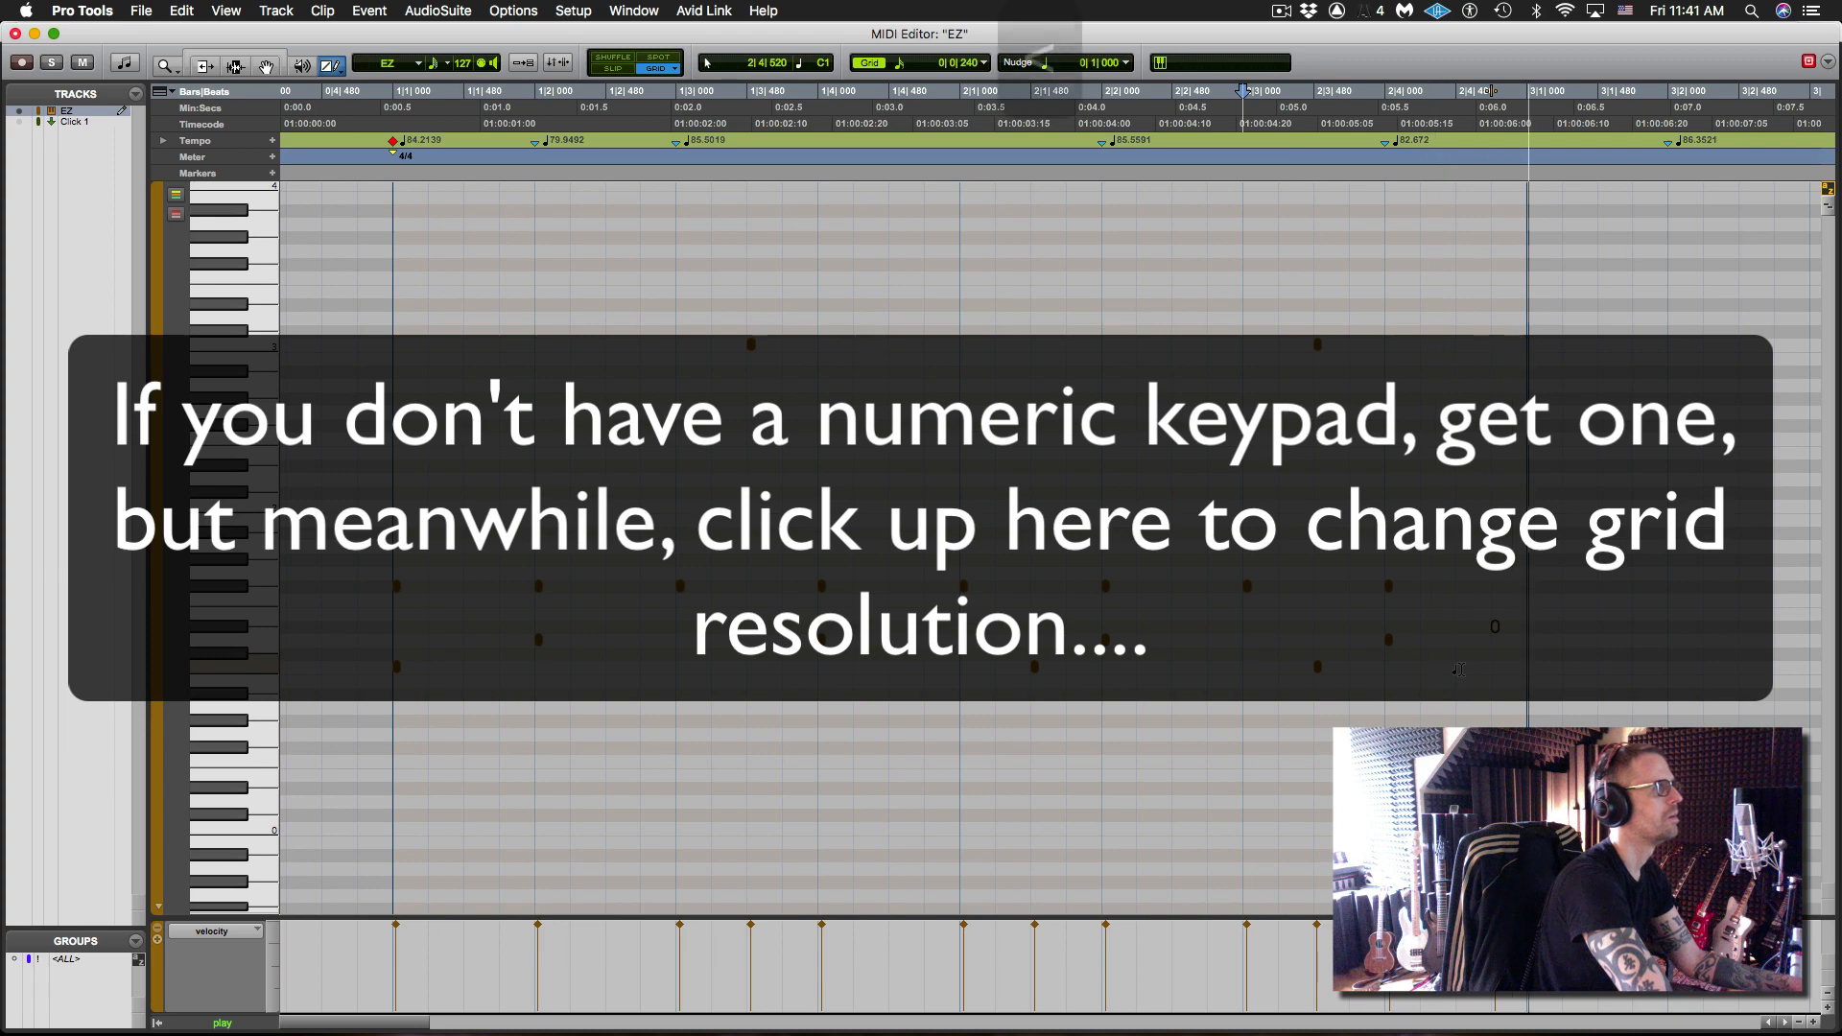
key(space)
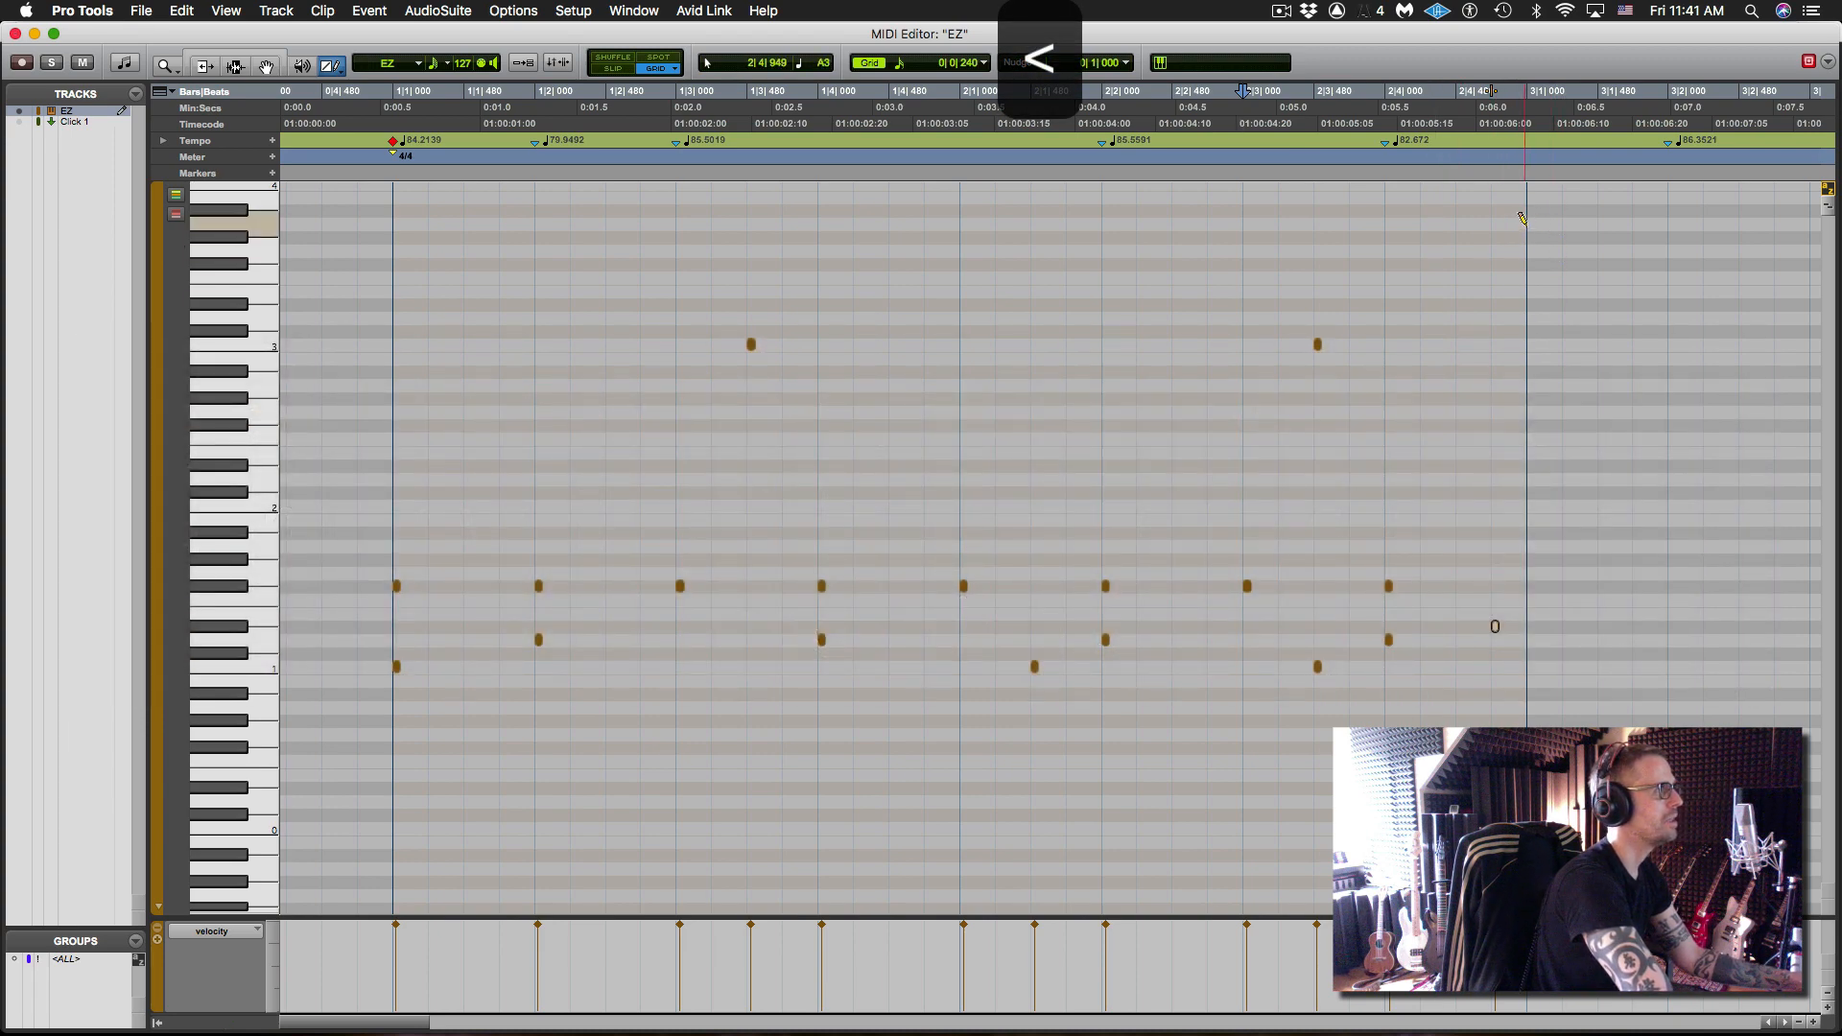
- Duplicate the two-bar pattern spanning 1|1 to 3|1 into bars 3 and 4 and audition it
drag(1525, 230, 395, 232)
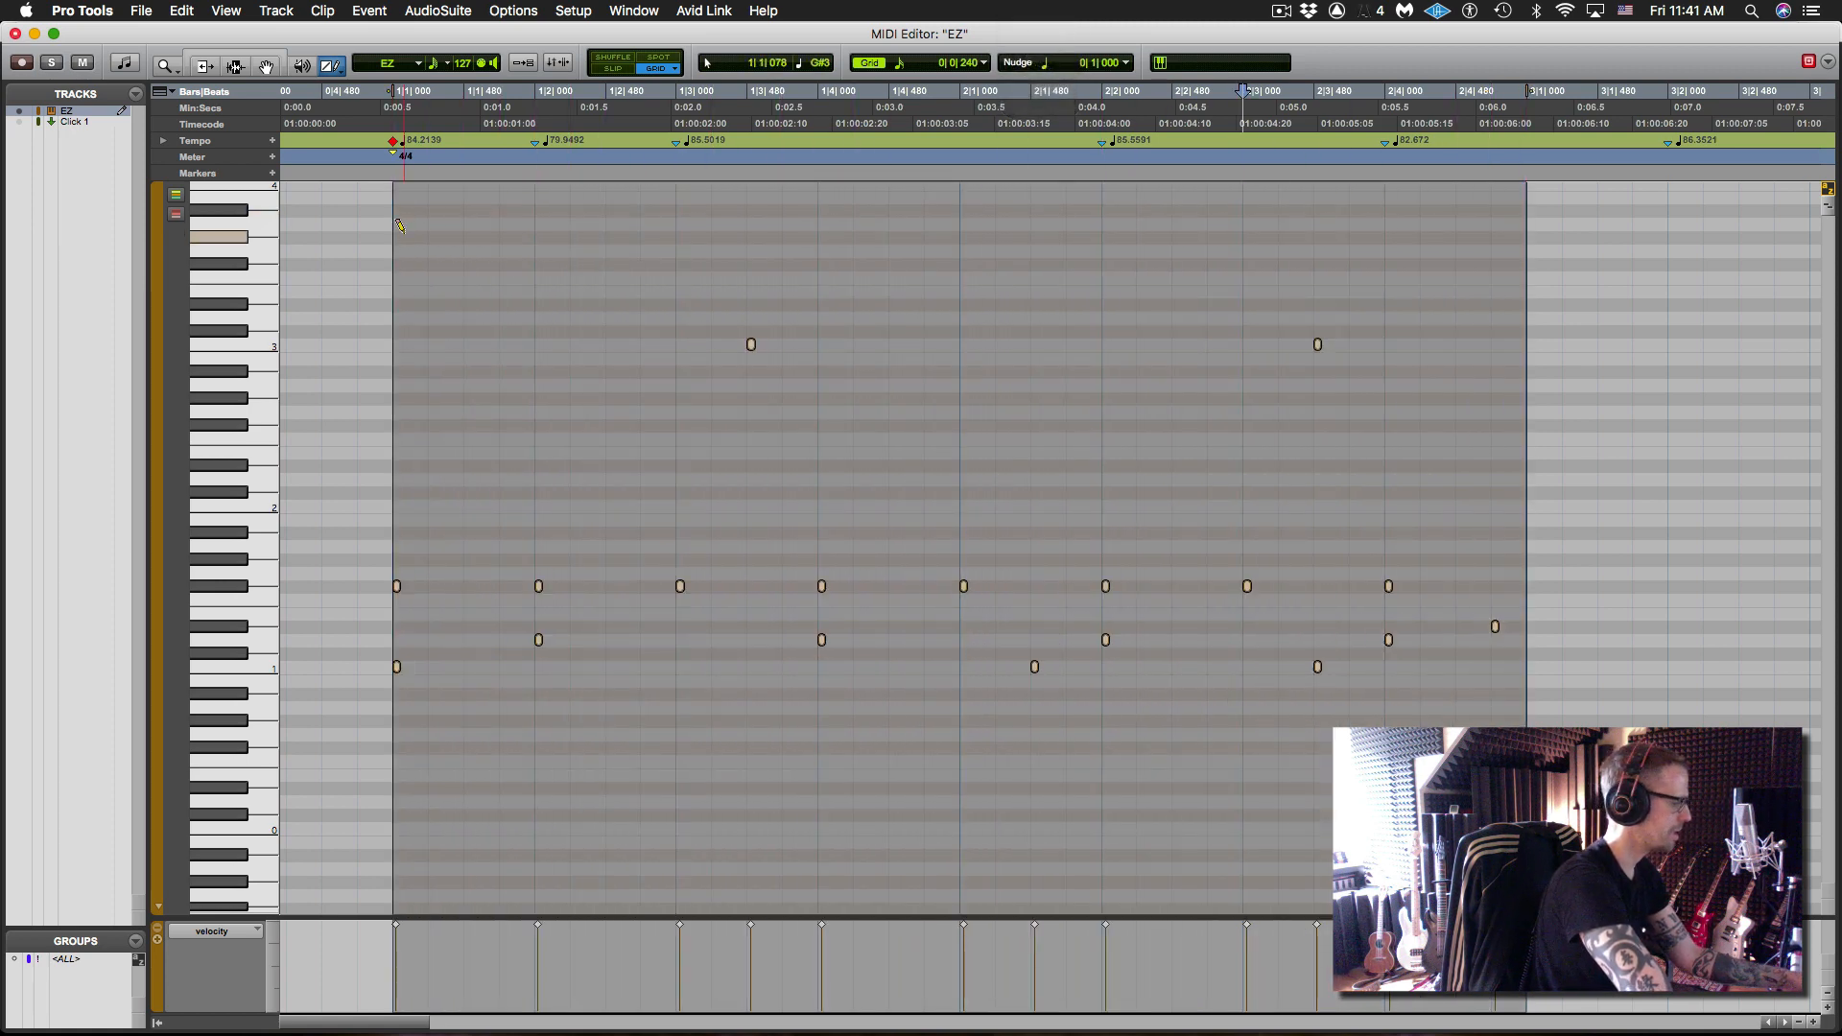
key(super+d)
key(super+bracketleft)
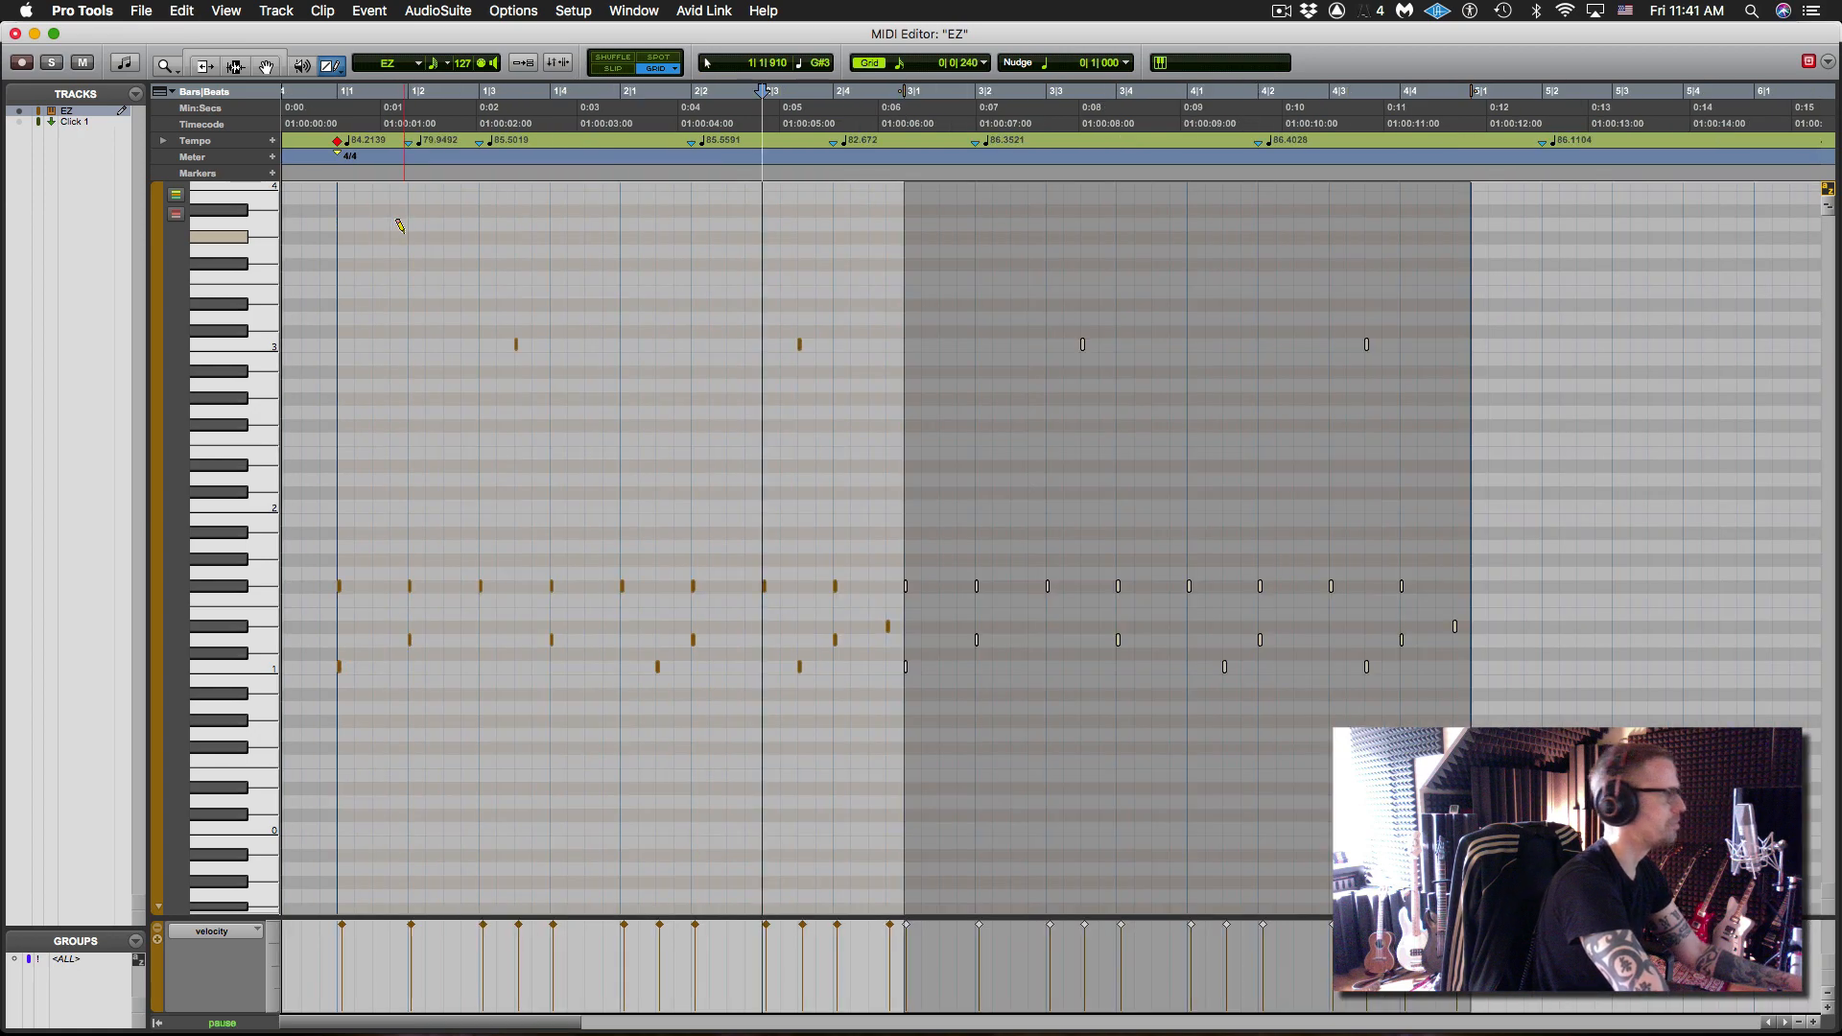
key(space)
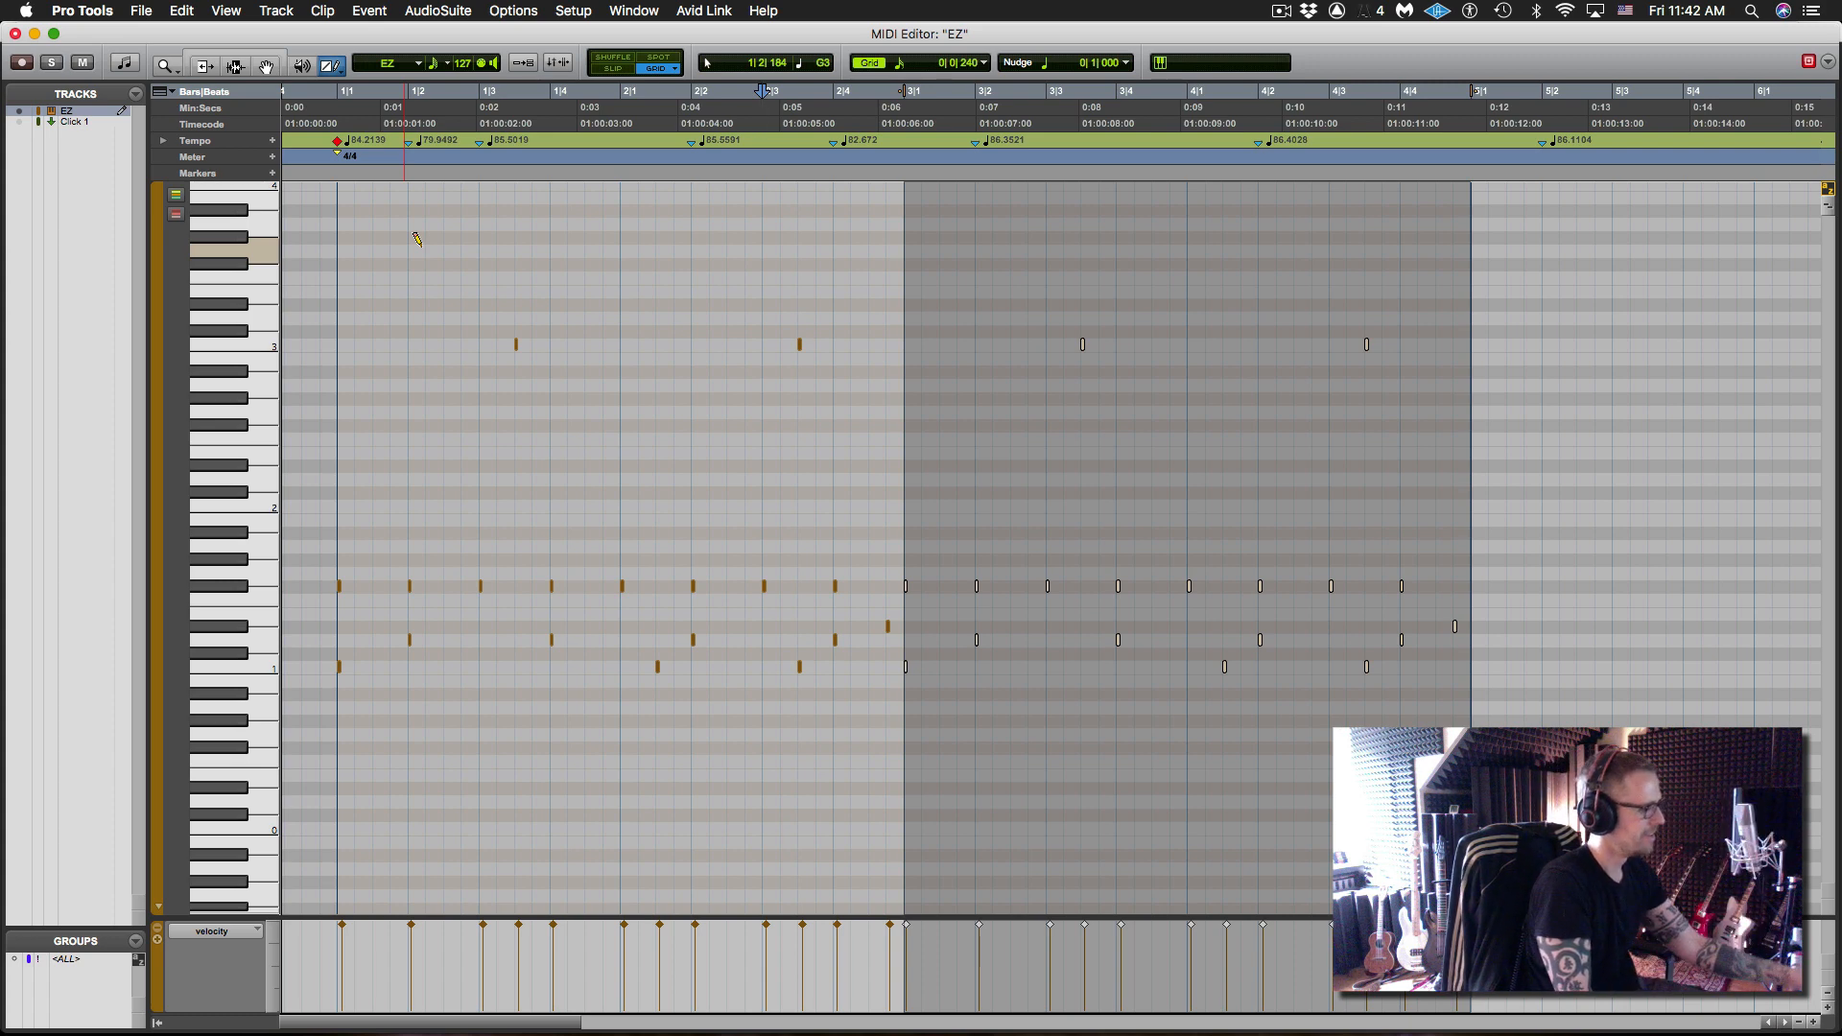
key(space)
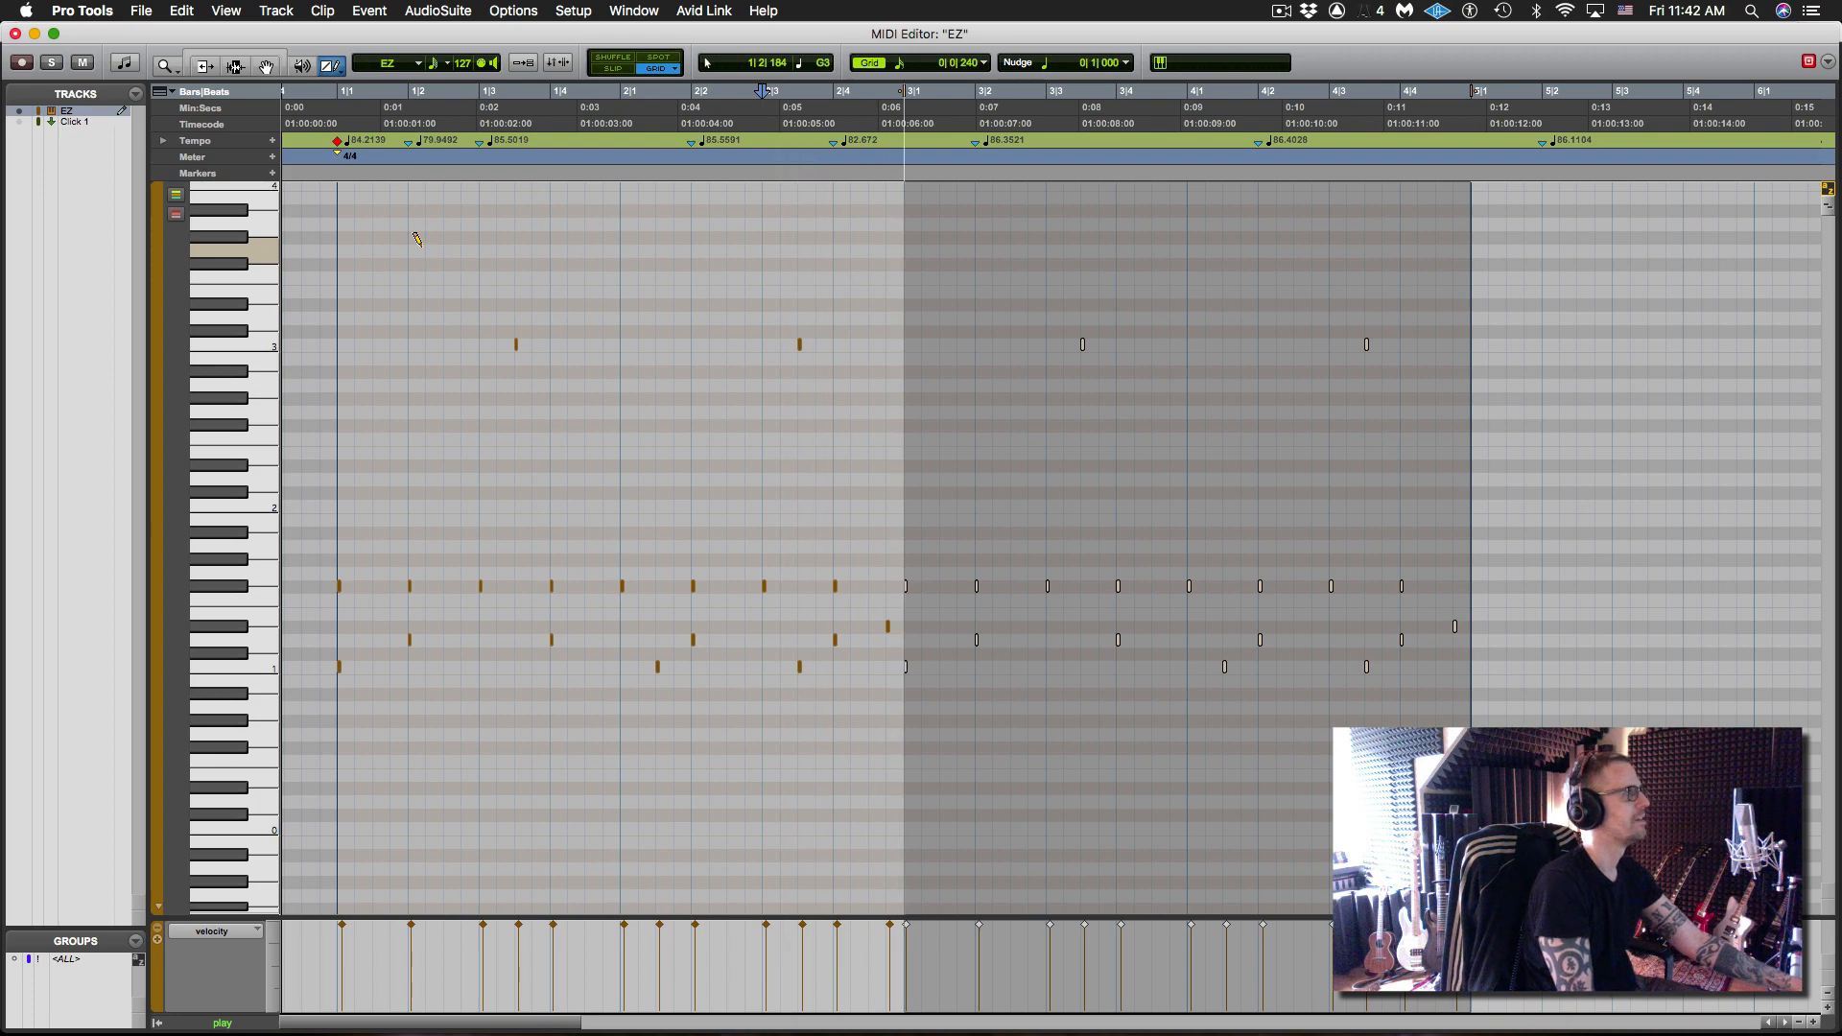
- In the Edit window, duplicate the selected two-bar section of the EZ track repeatedly until the drum clips reach 25|1
key(r)
key(r)
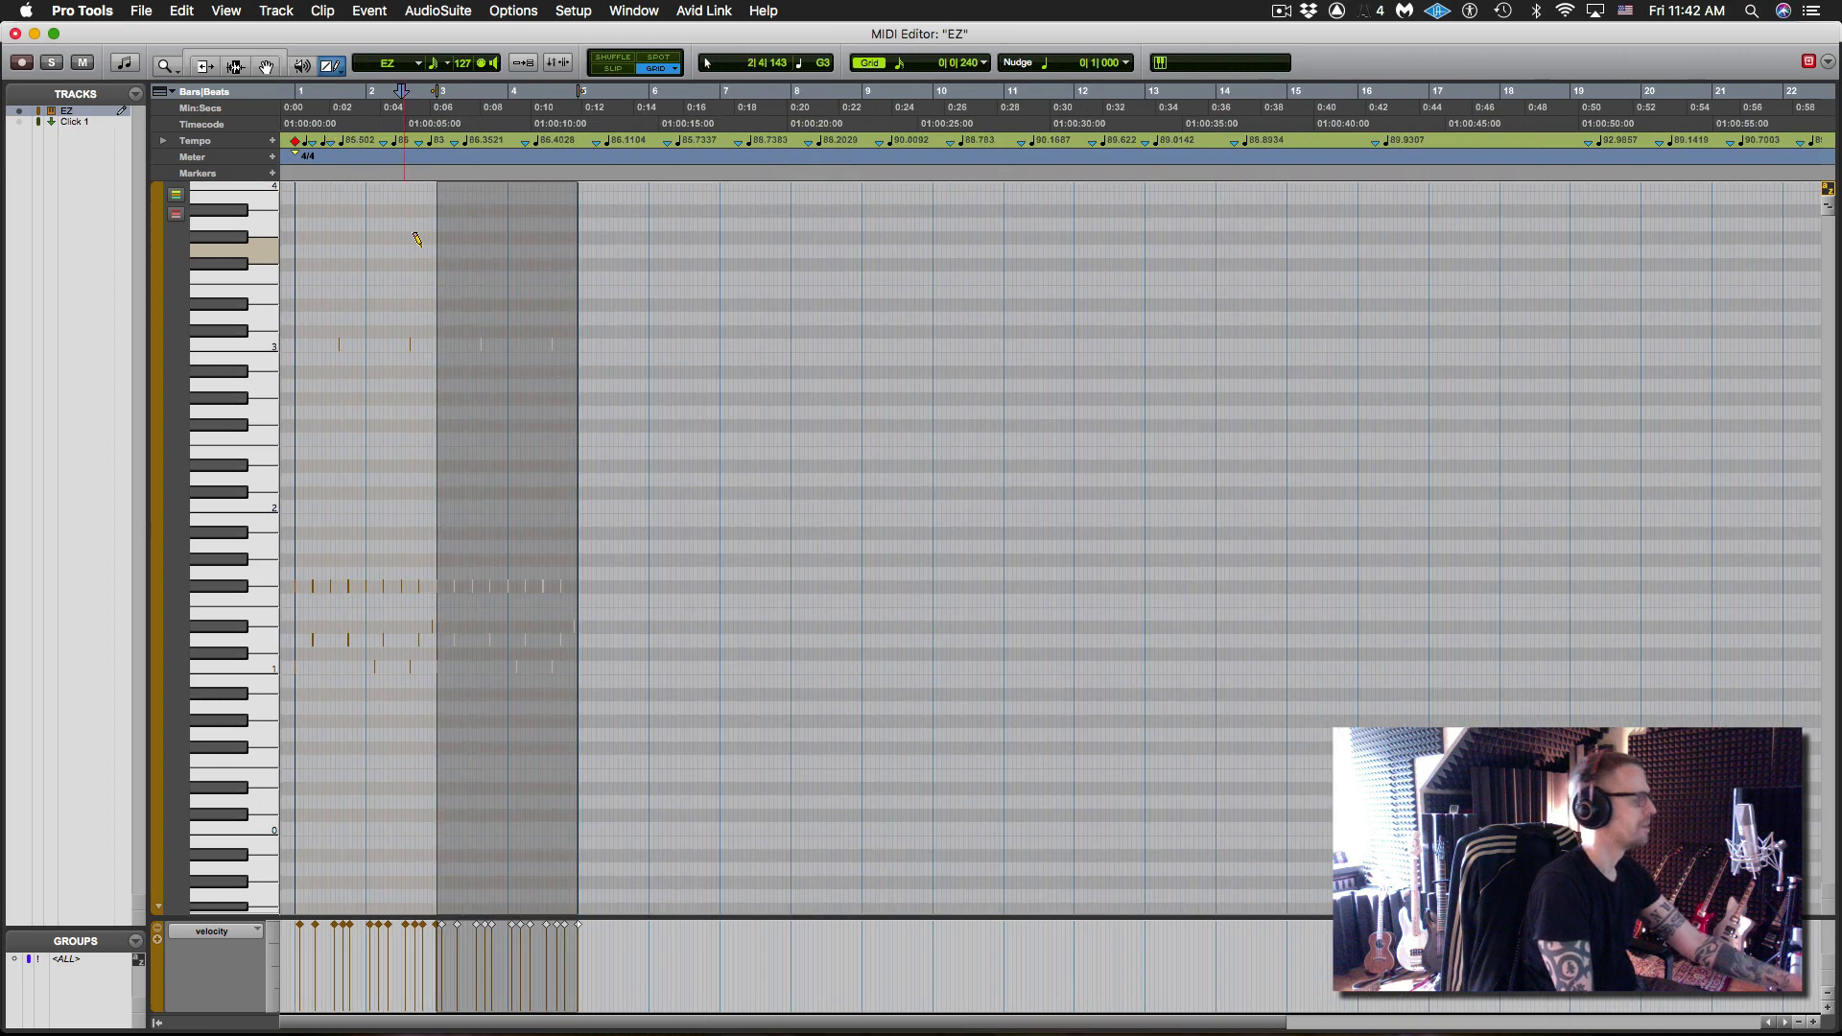
key(super+=)
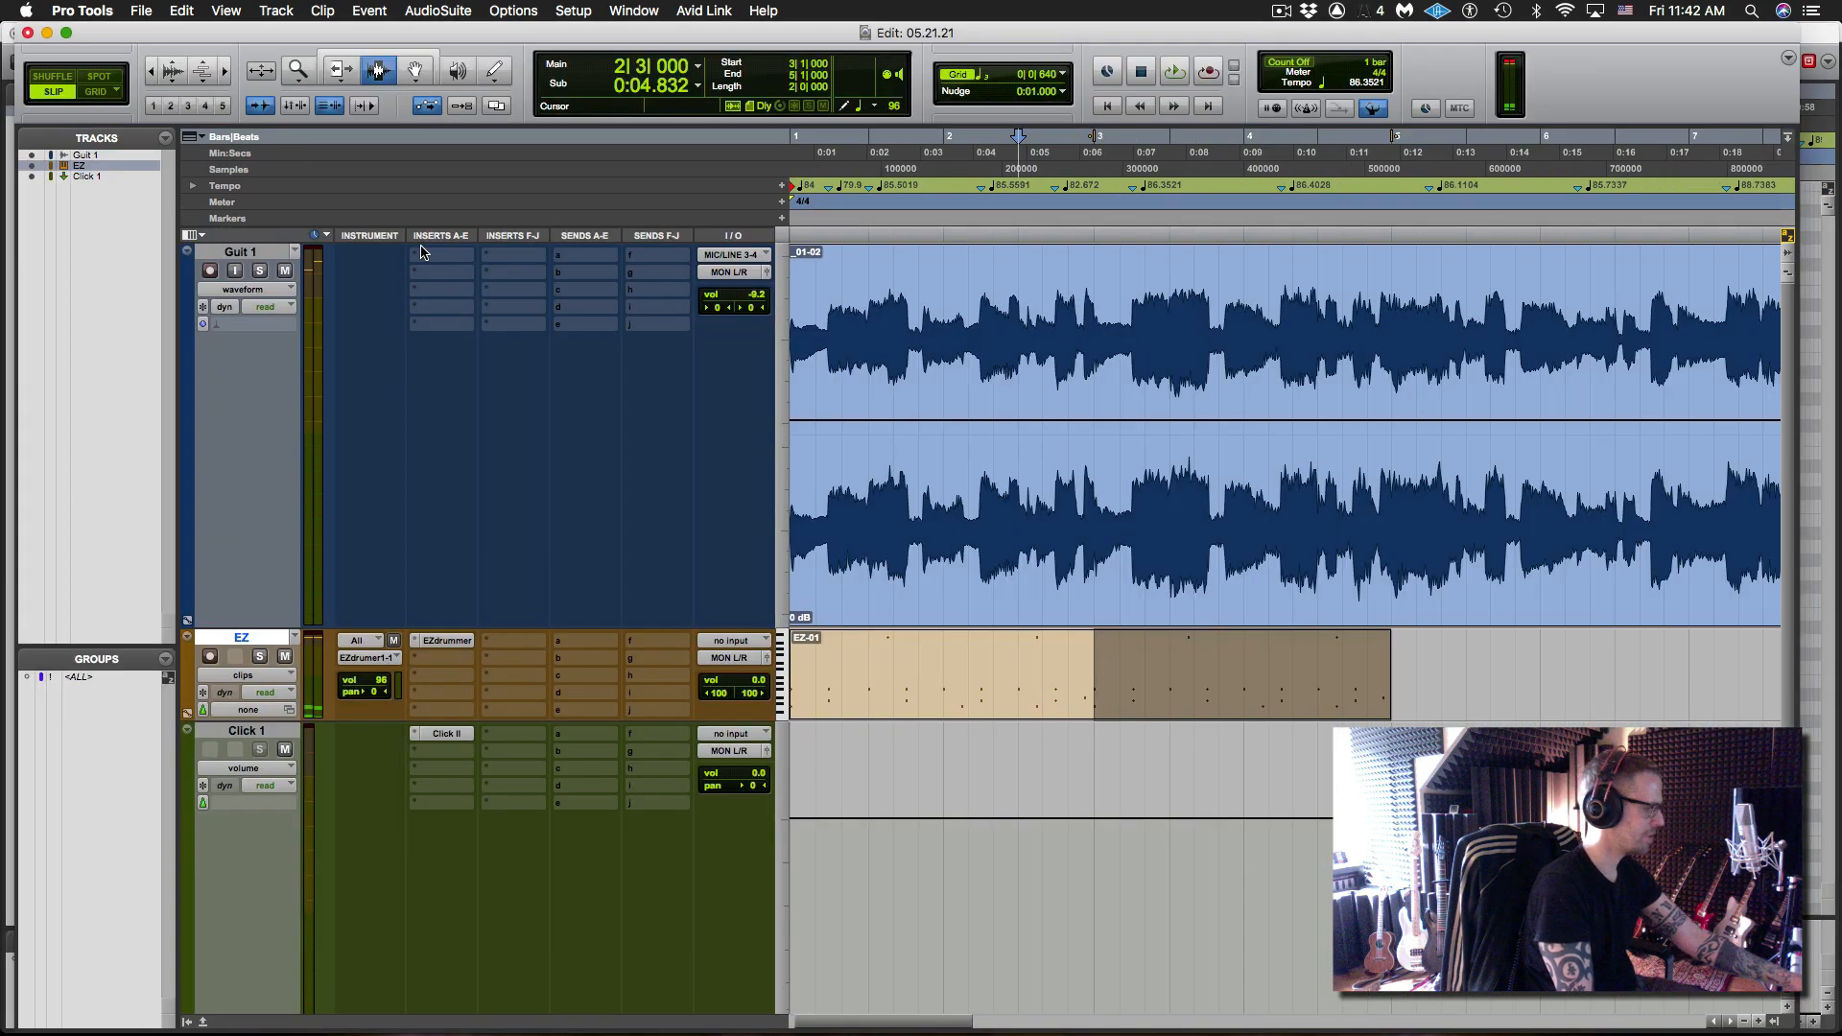
key(r)
key(r)
key(r)
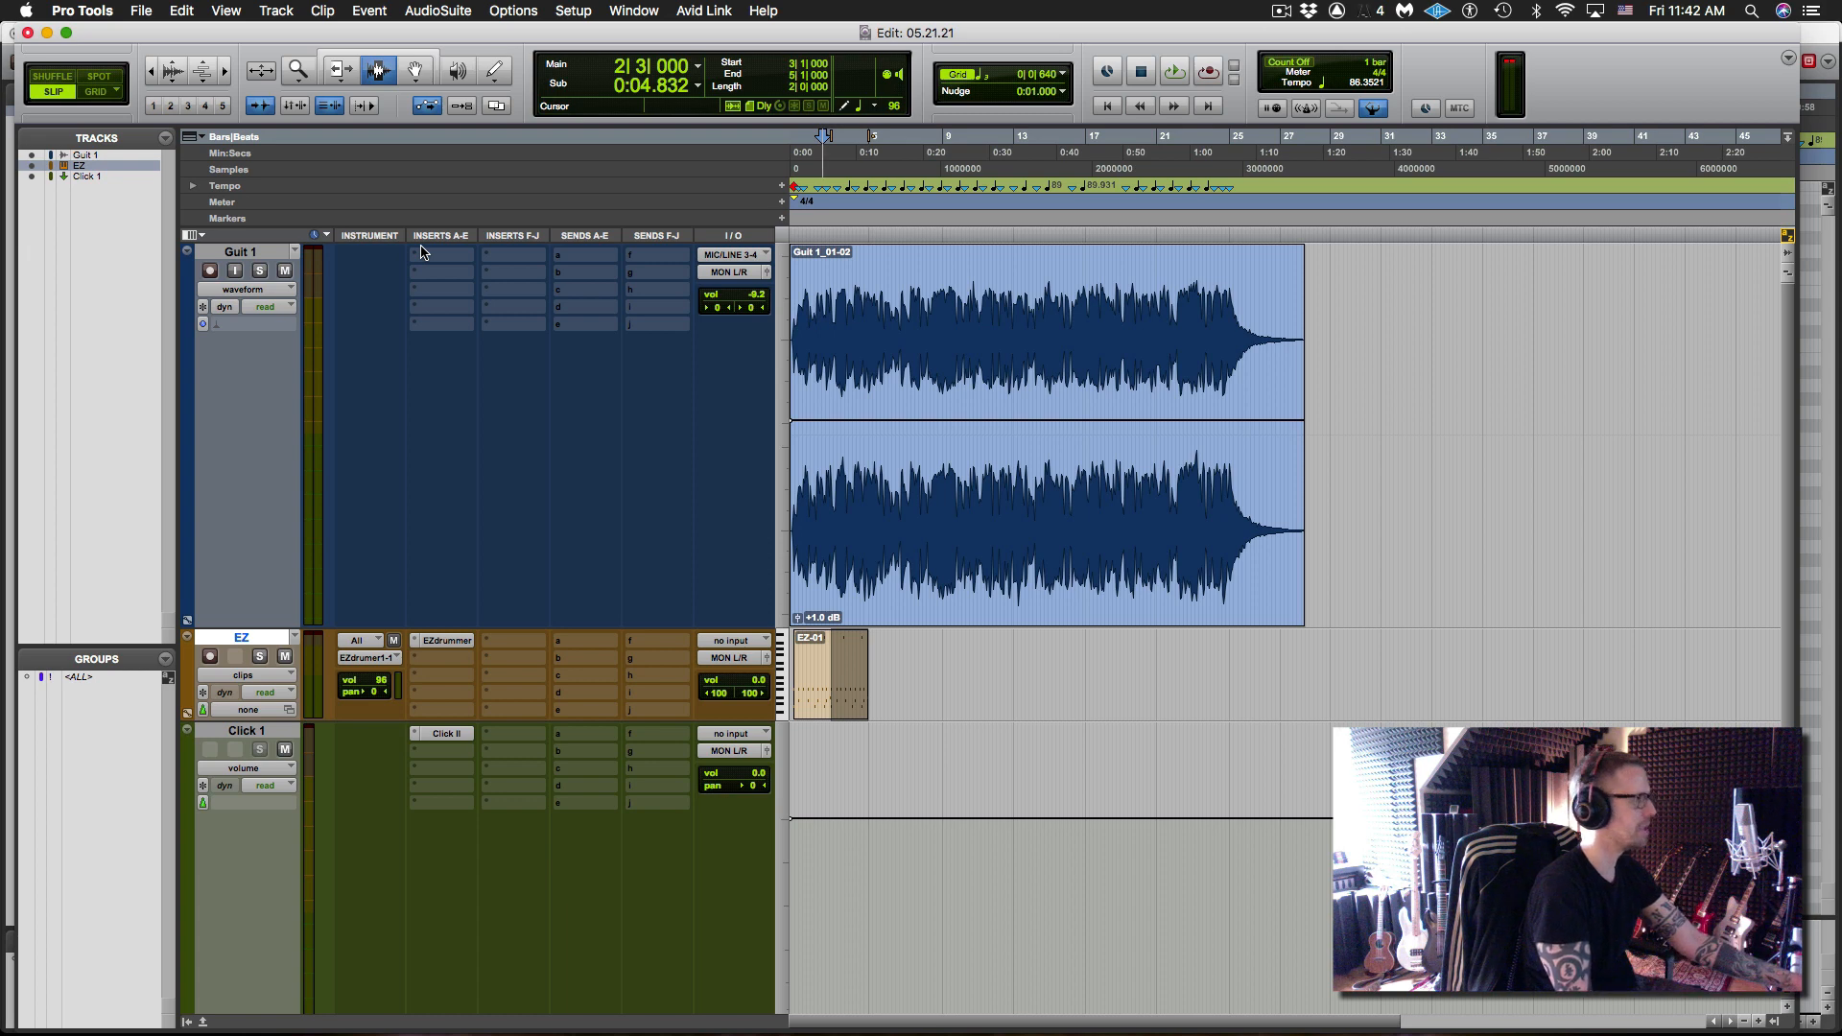
key(super+d)
key(super+d)
key(super+d)
key(super+d)
key(super+d)
key(super+d)
key(super+d)
key(super+d)
key(super+d)
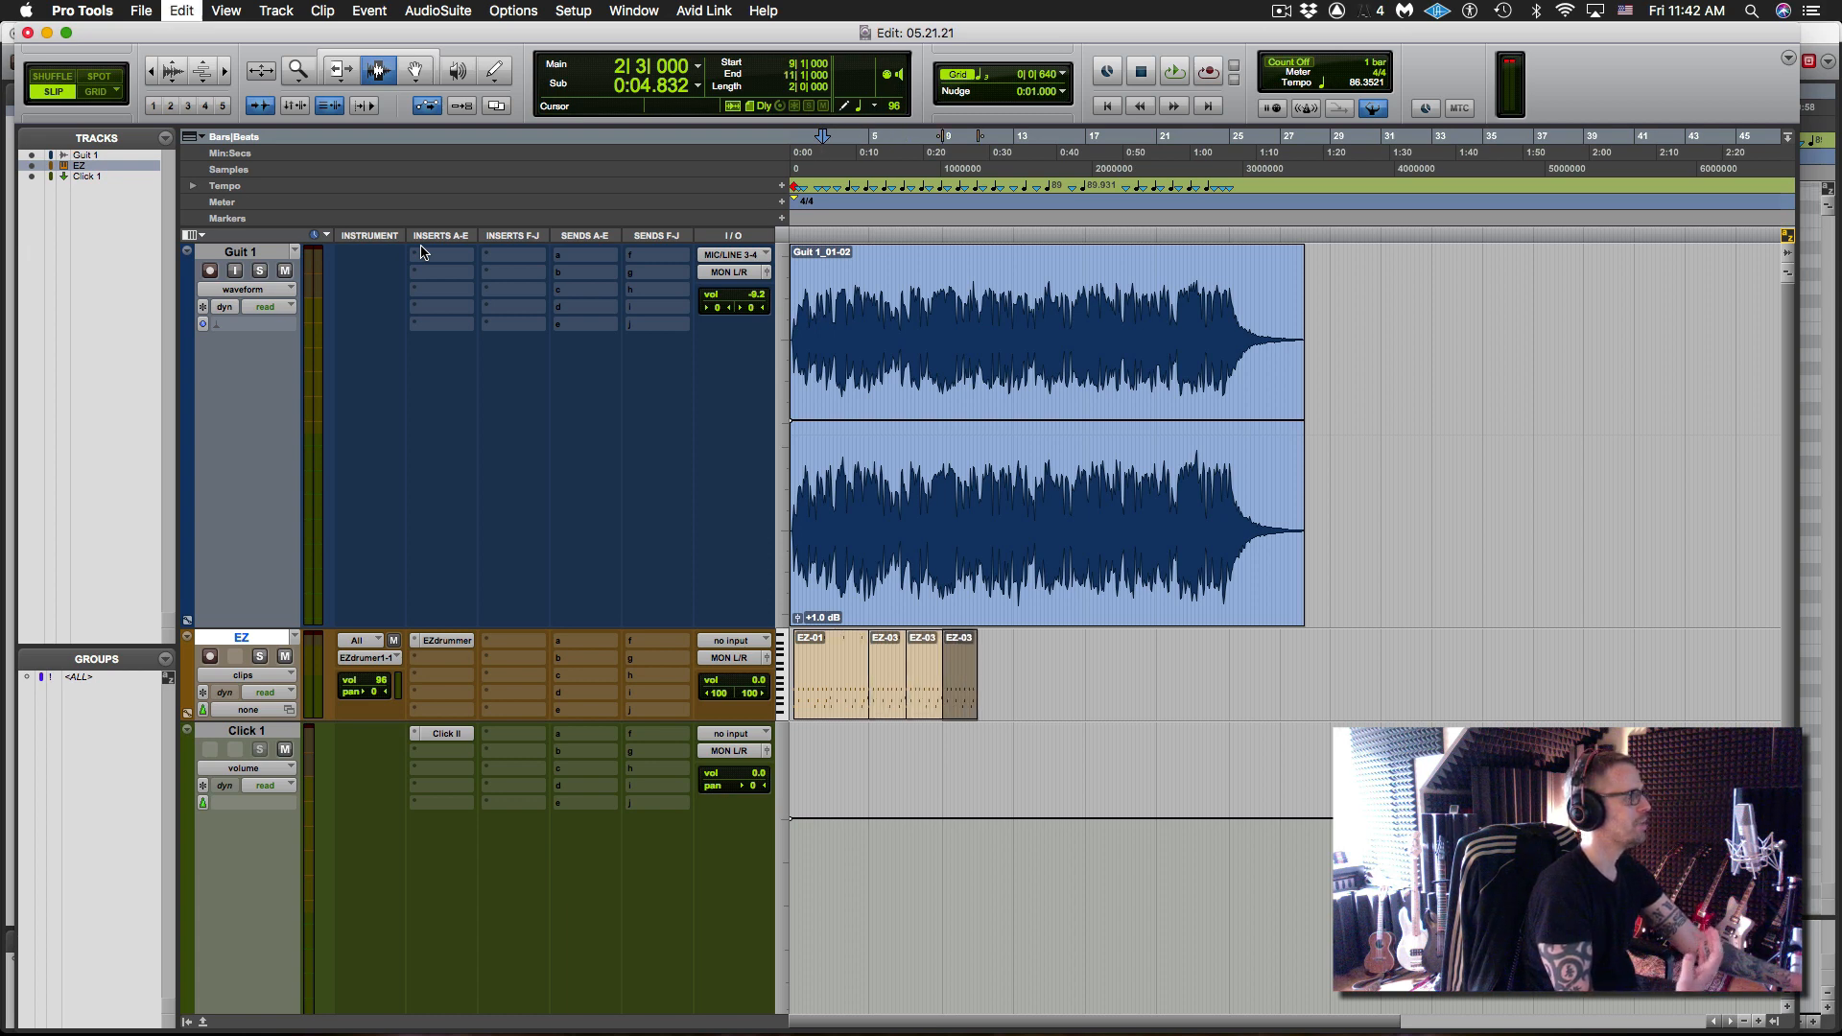
key(super+d)
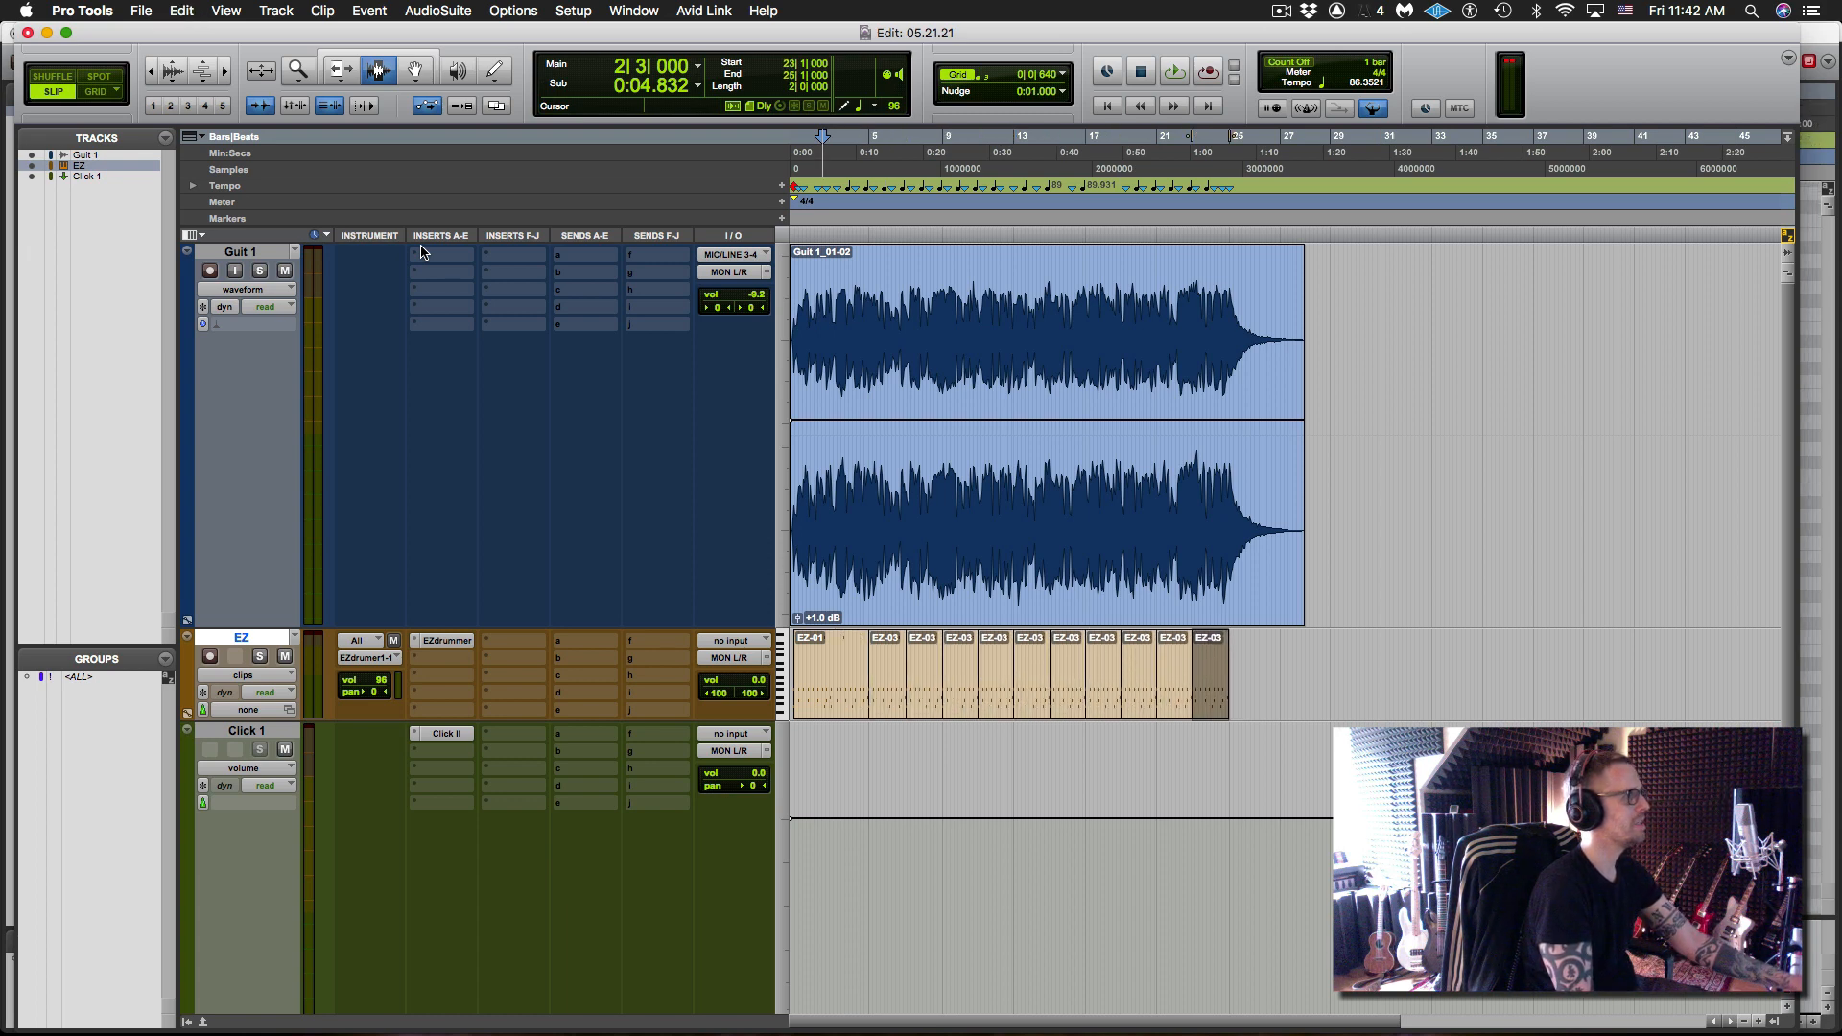
- Play the song from bar 9 and lower the Guit 1 track volume to -11.2
key(space)
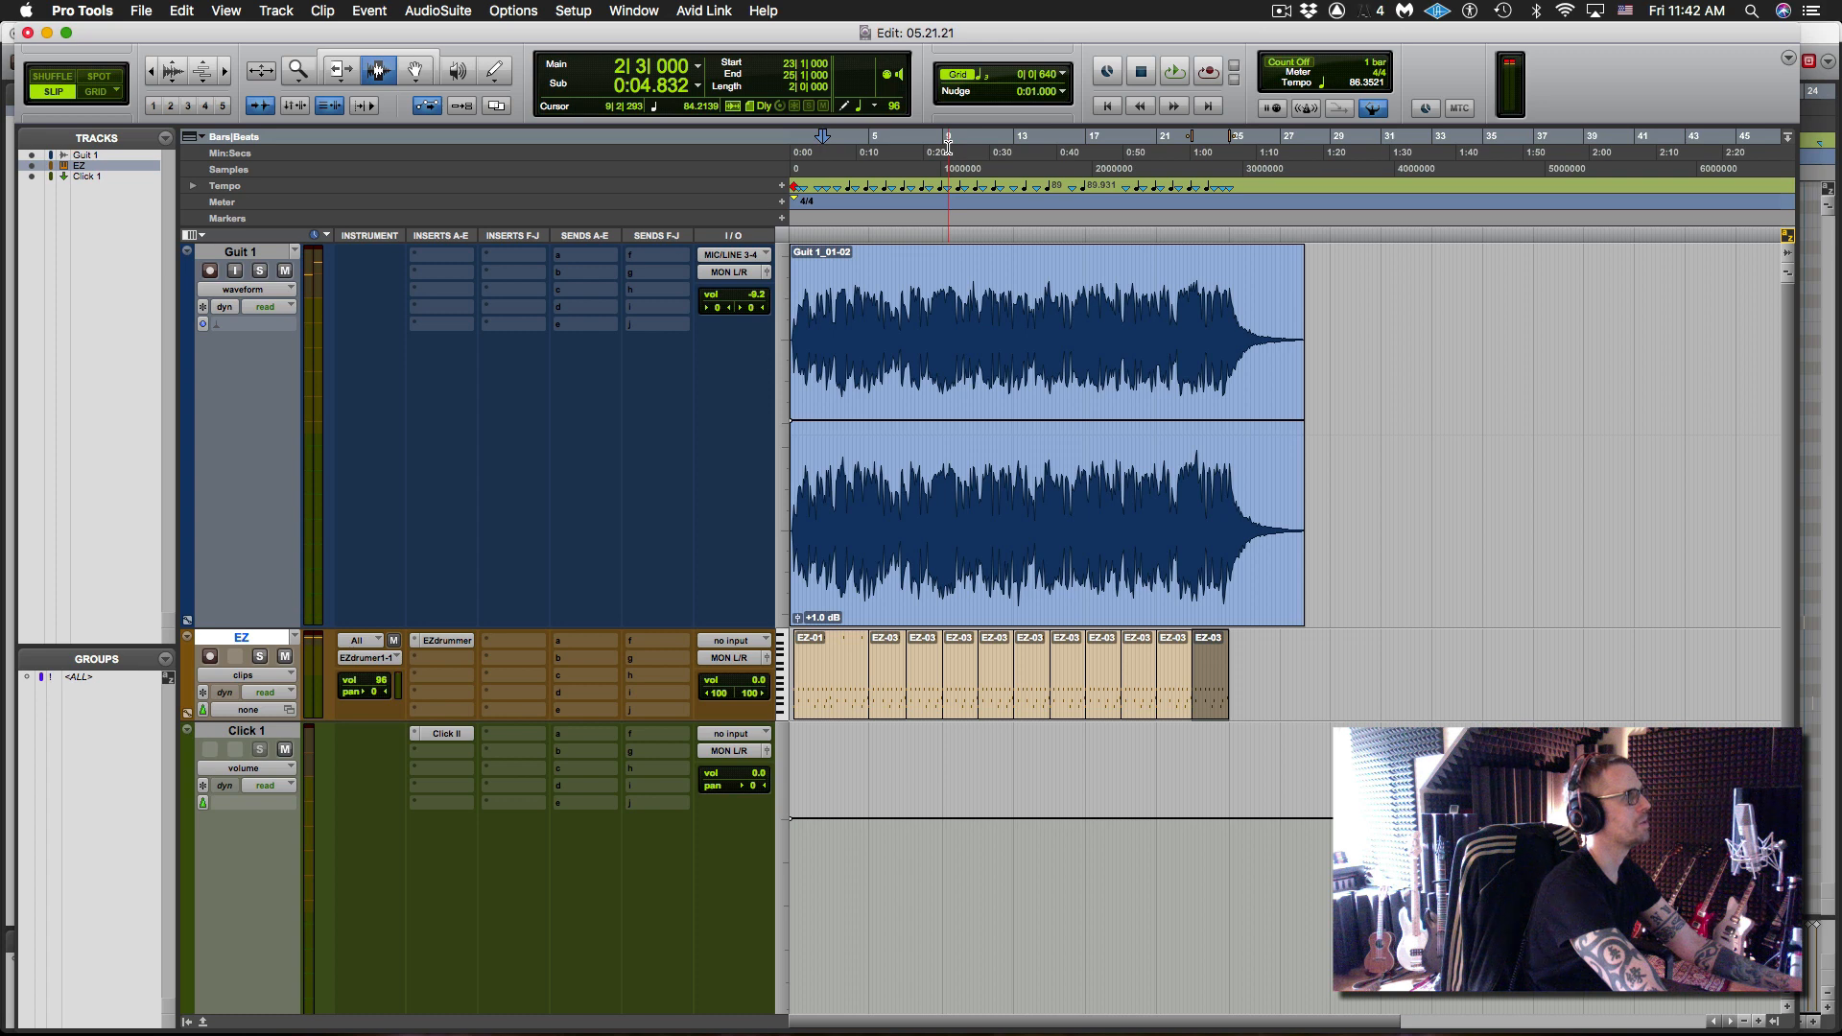
click(948, 146)
key(space)
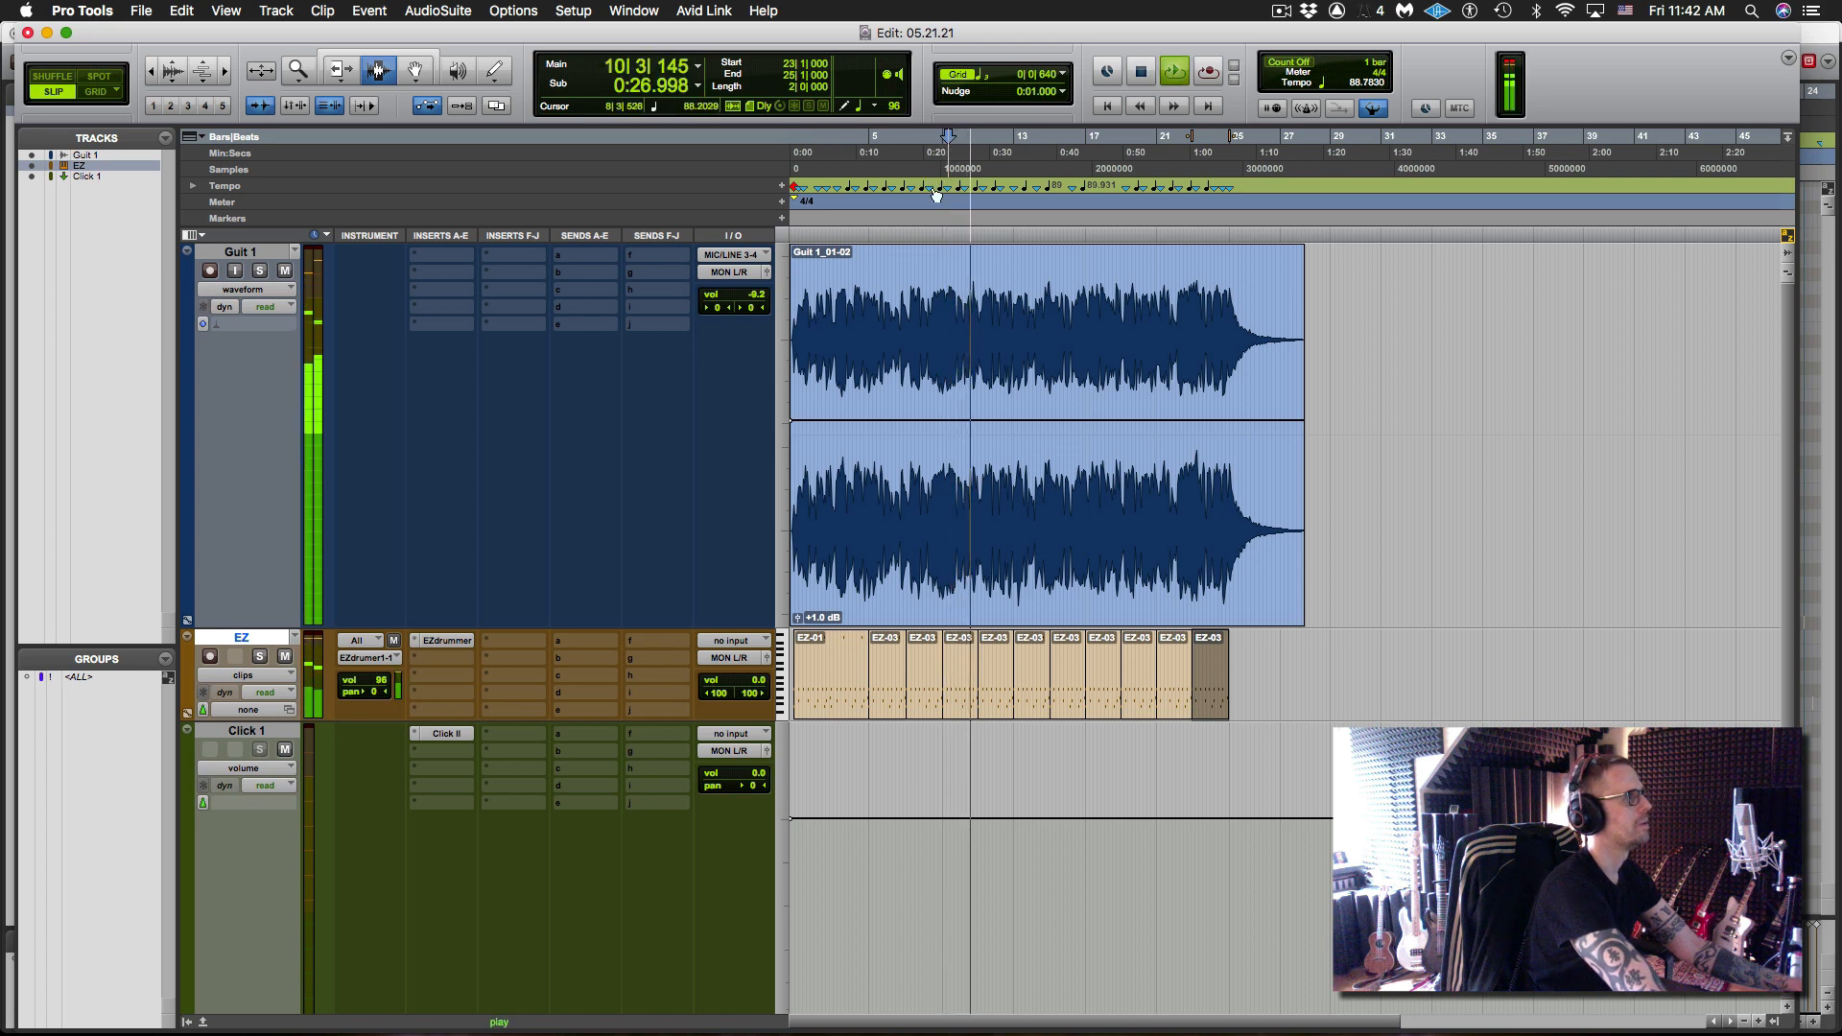
drag(764, 296, 763, 302)
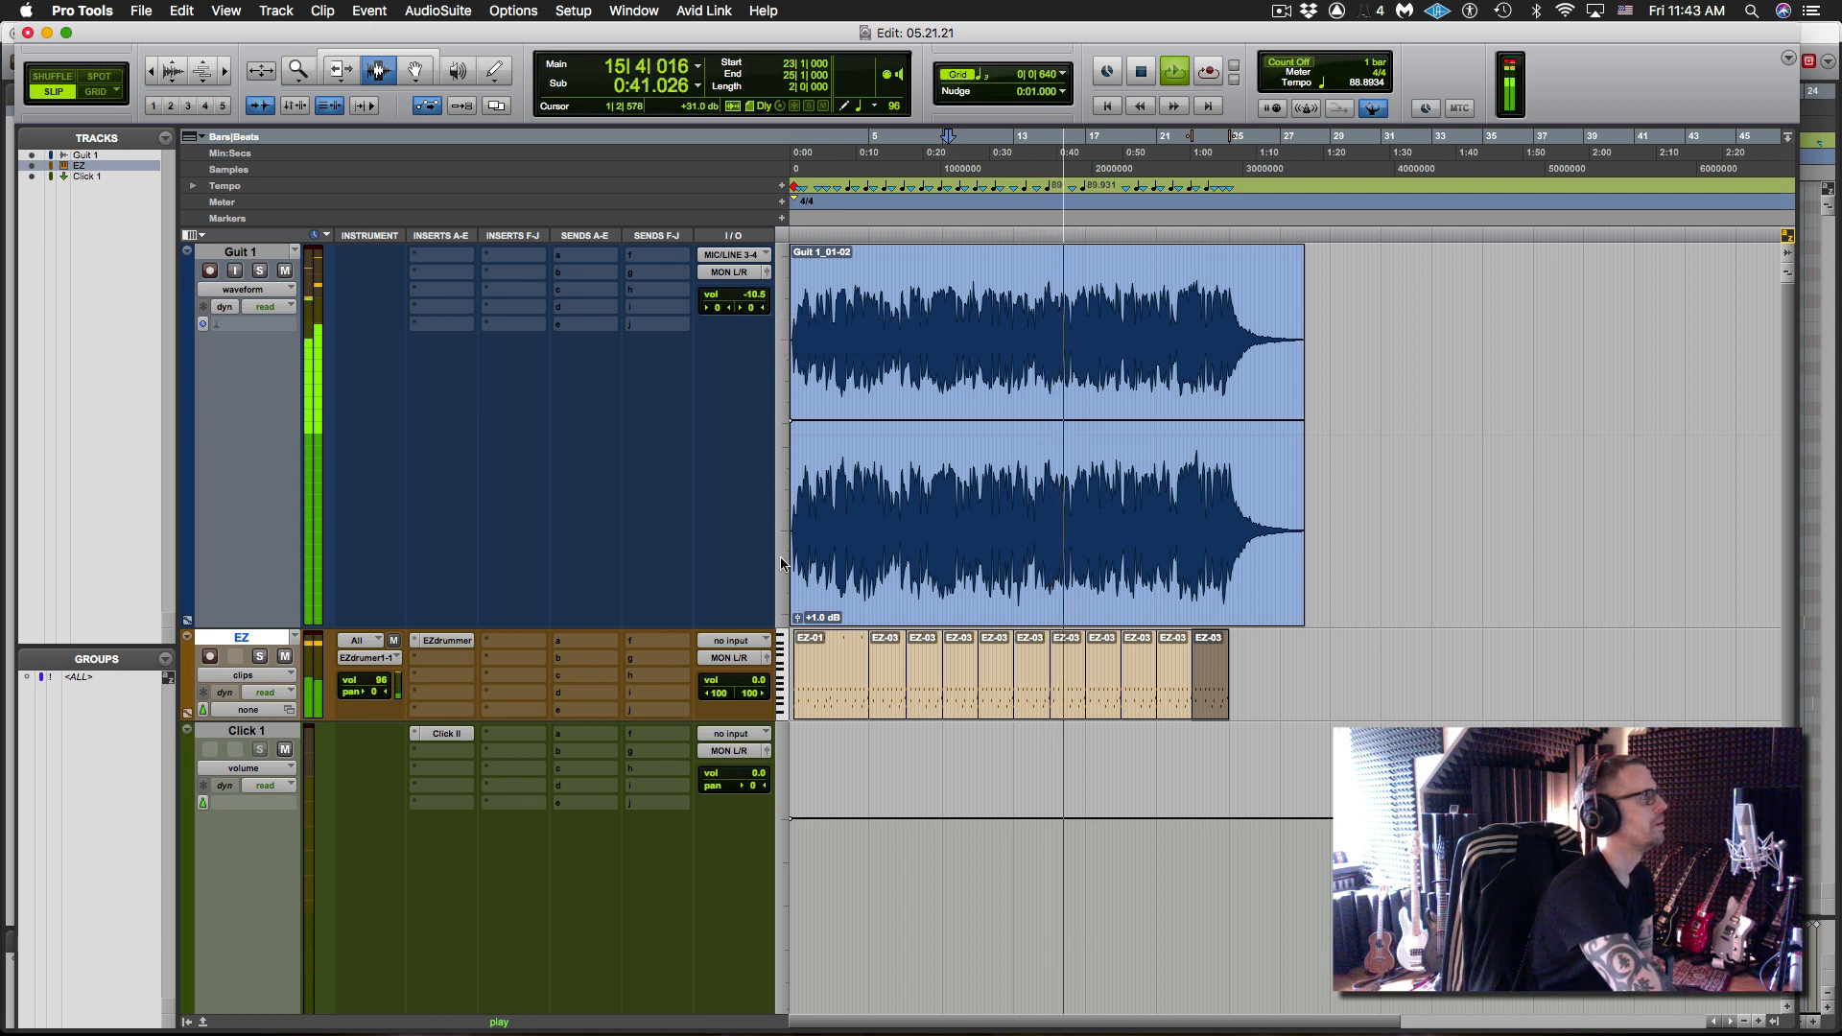
drag(757, 293, 759, 297)
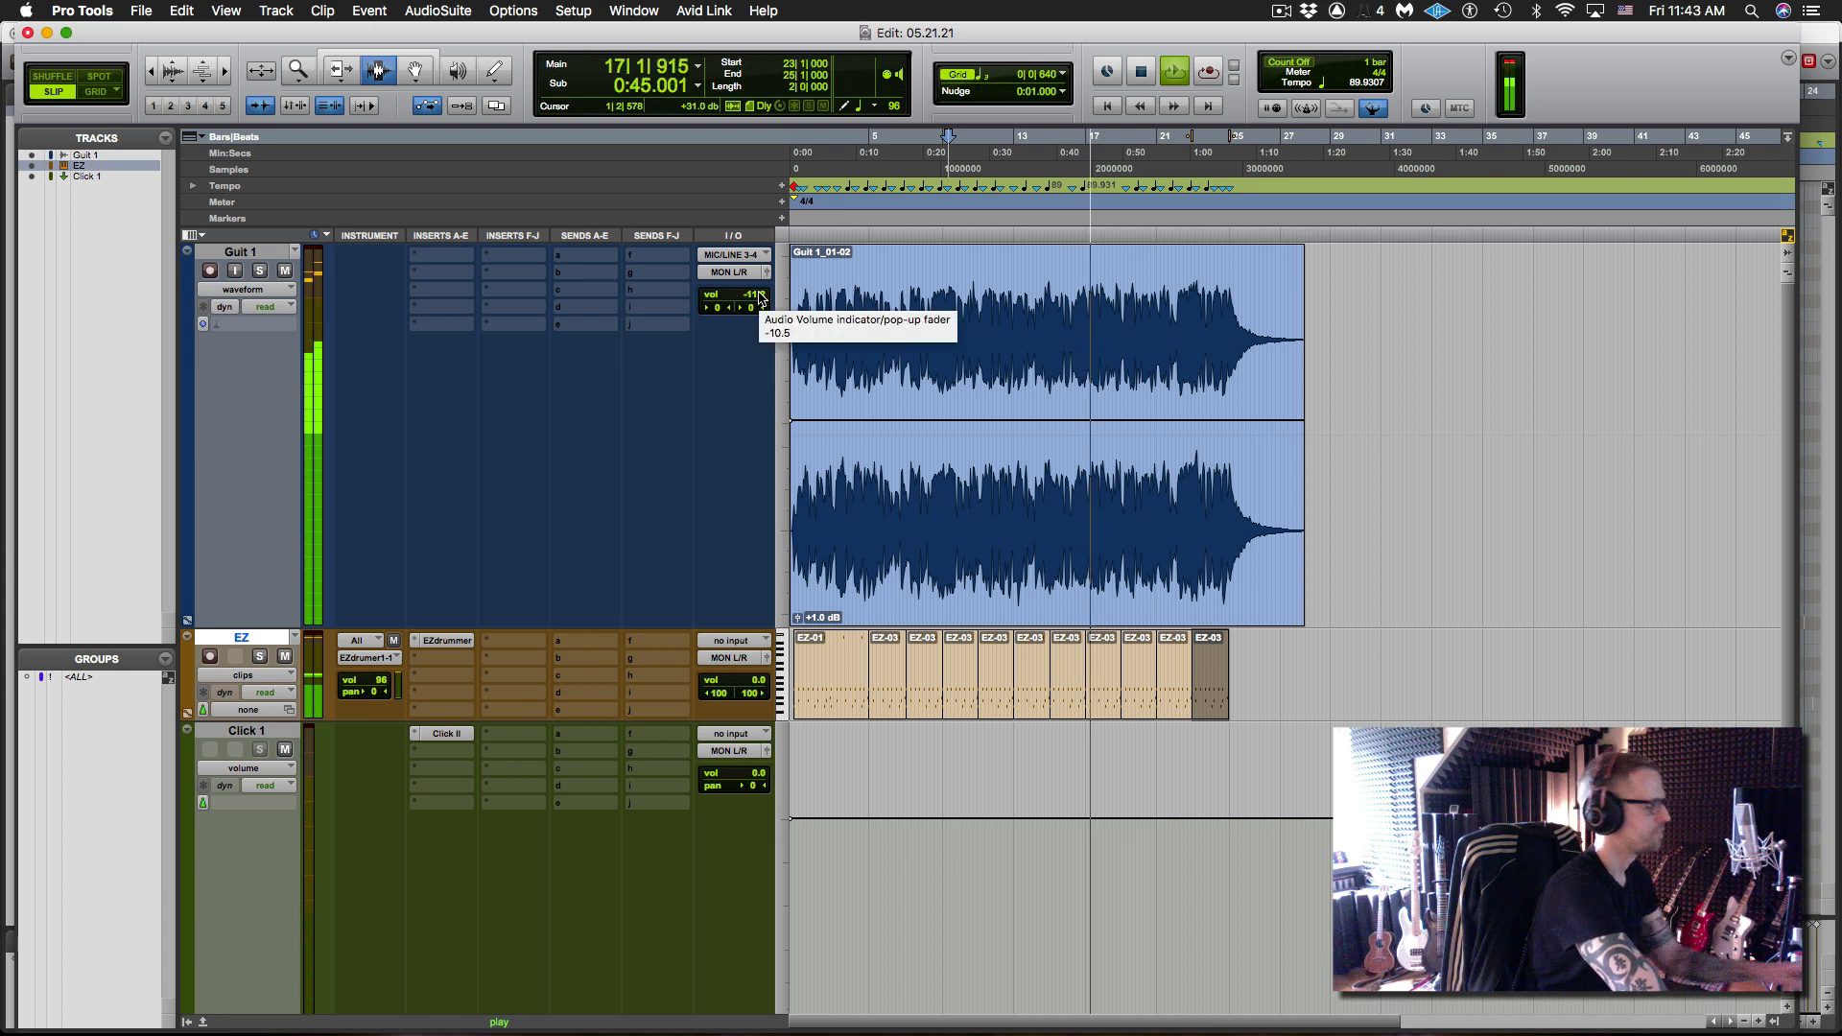
key(space)
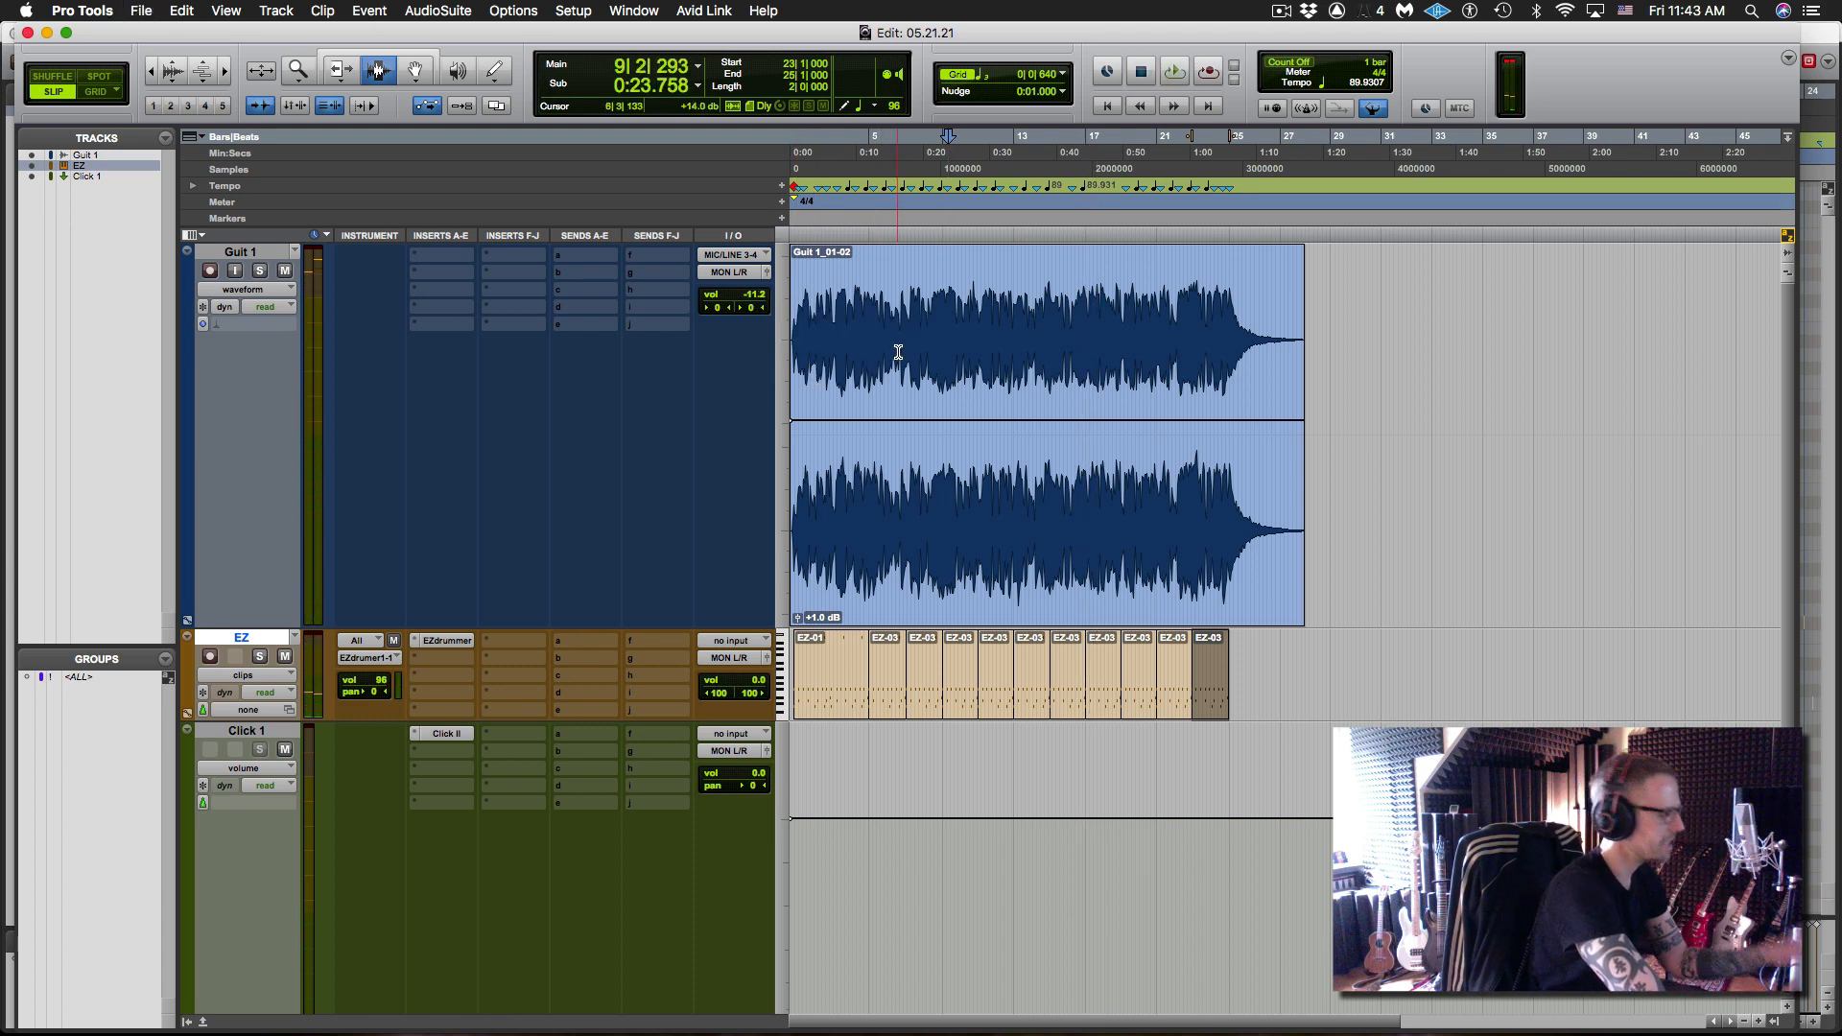
key(super+bracketright)
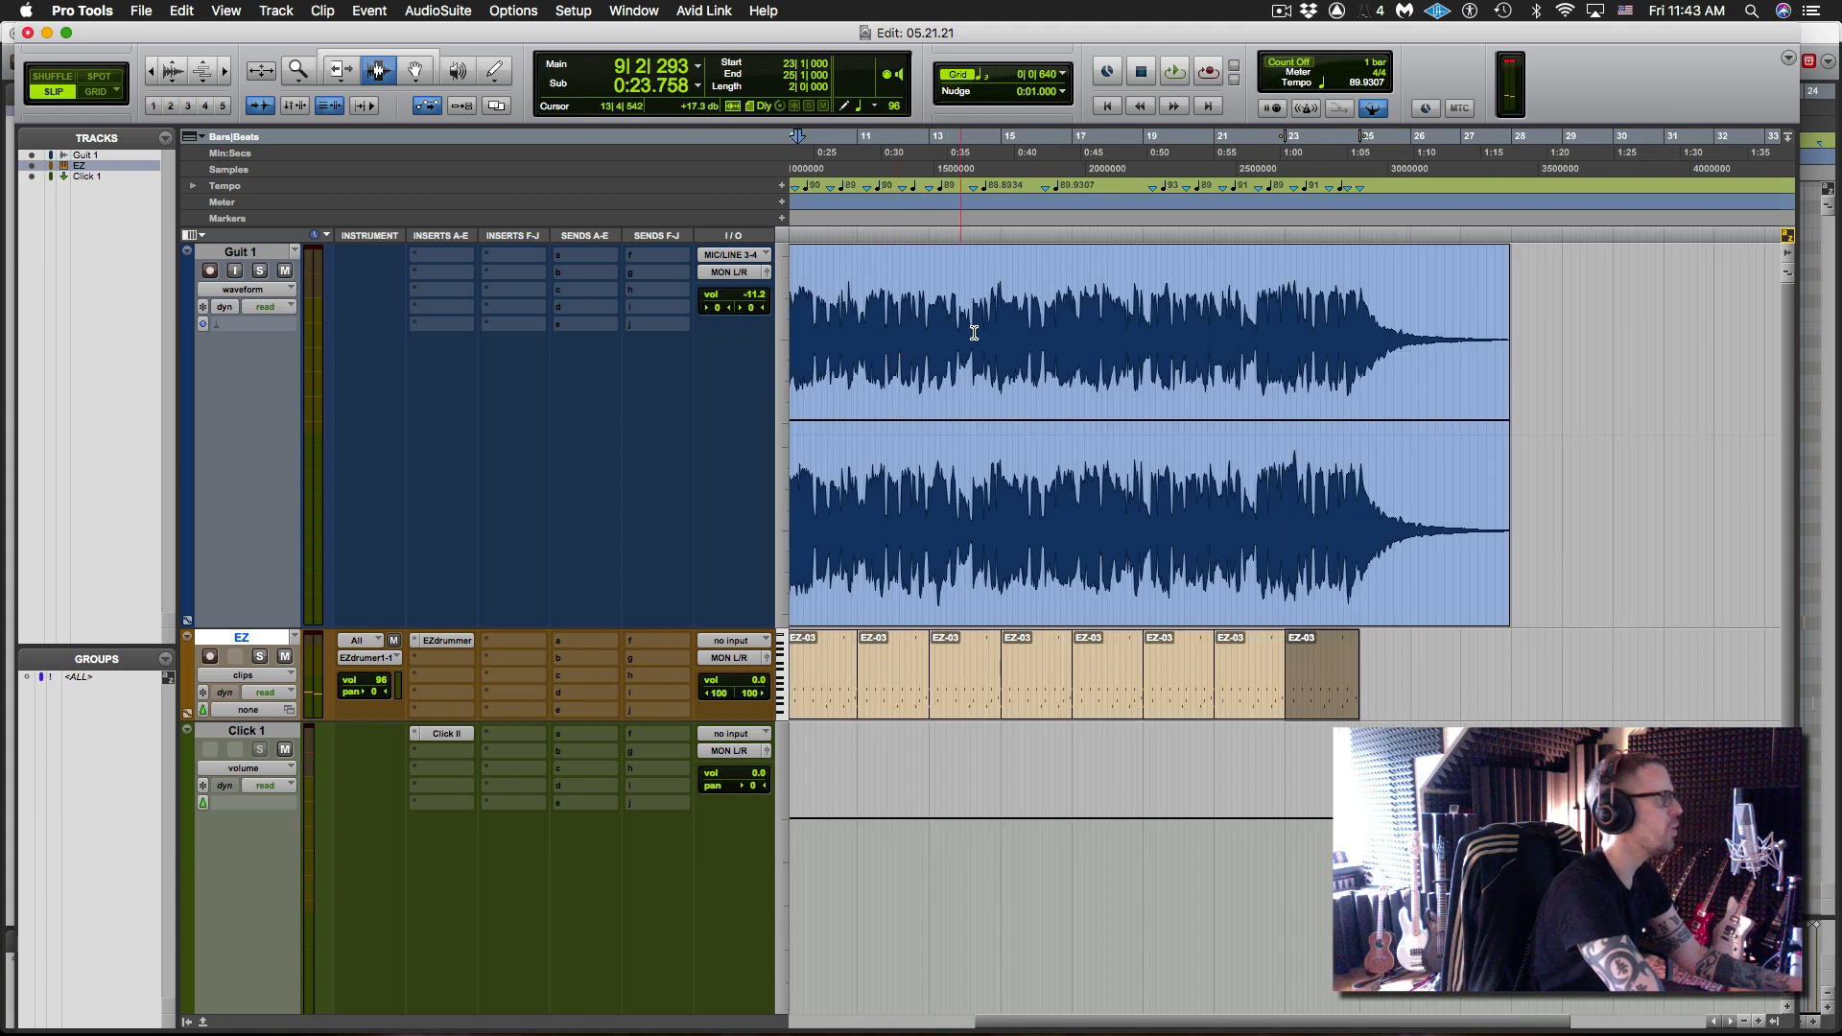
- Examine the Guit 1 waveform and tempo markers against the drum clips between bars 9 and 19, with a brief playback
key(super+bracketright)
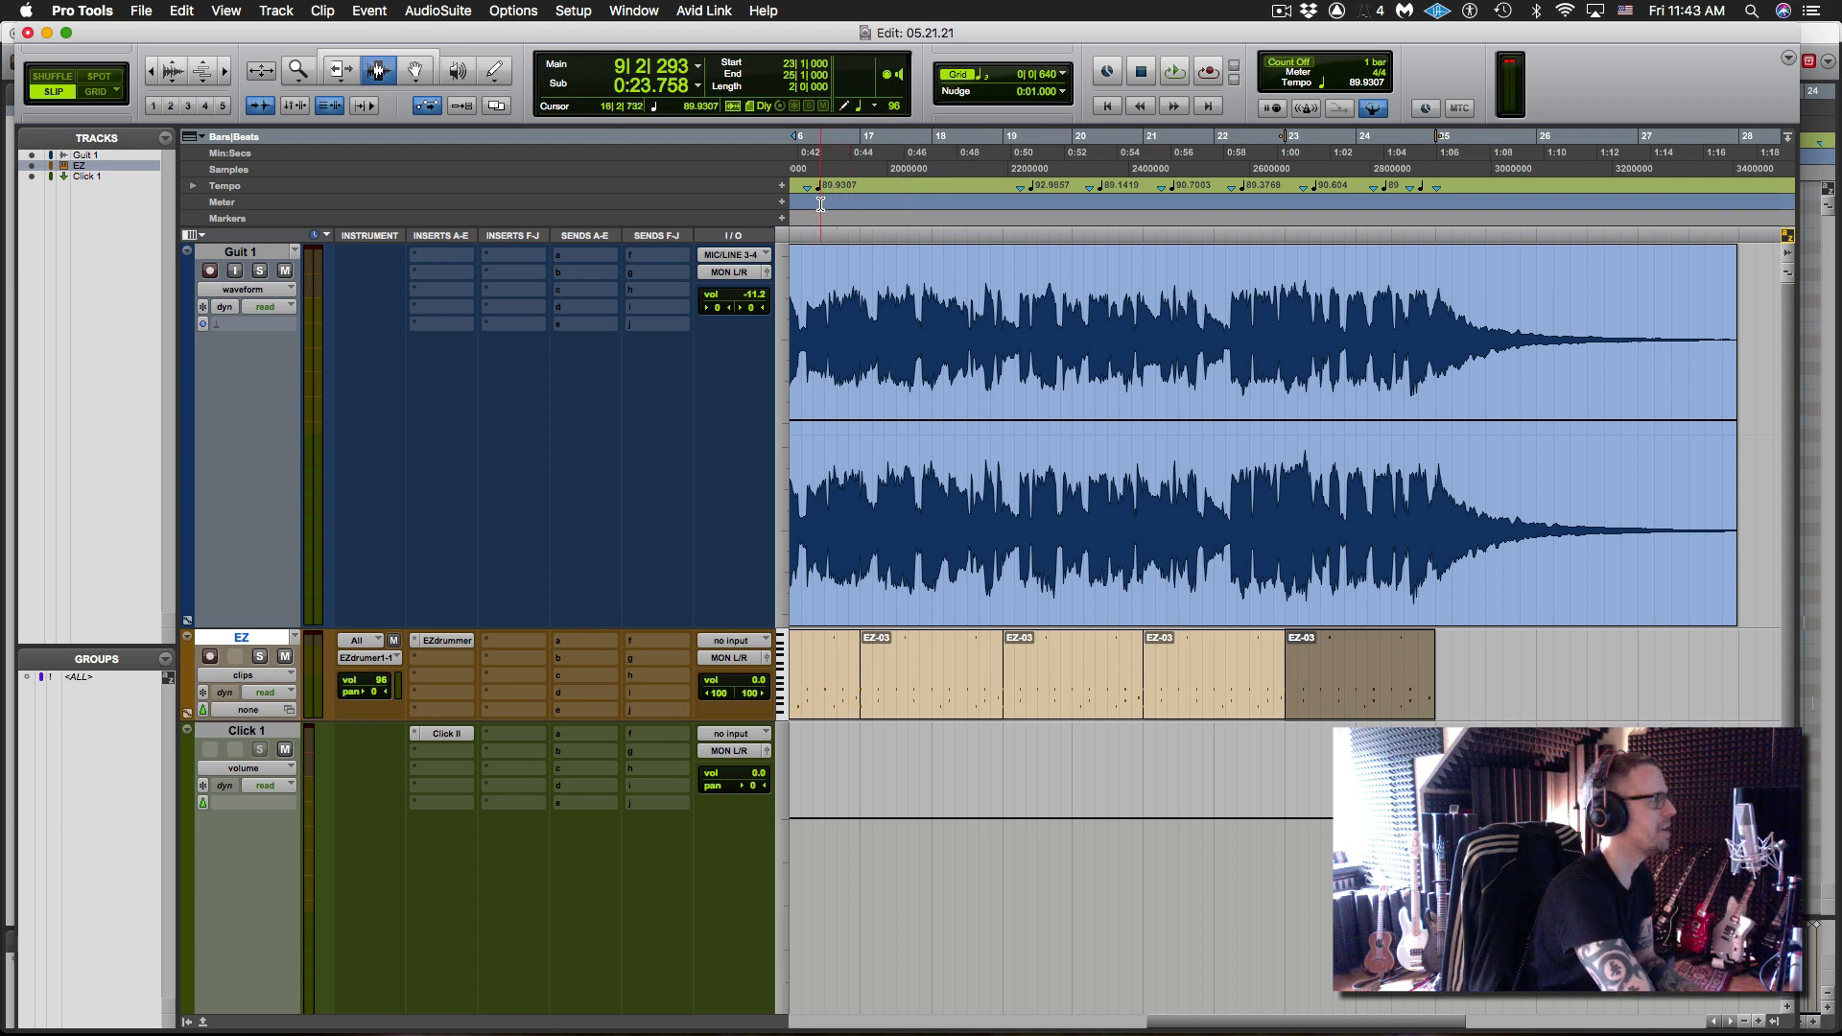
drag(819, 273, 1018, 259)
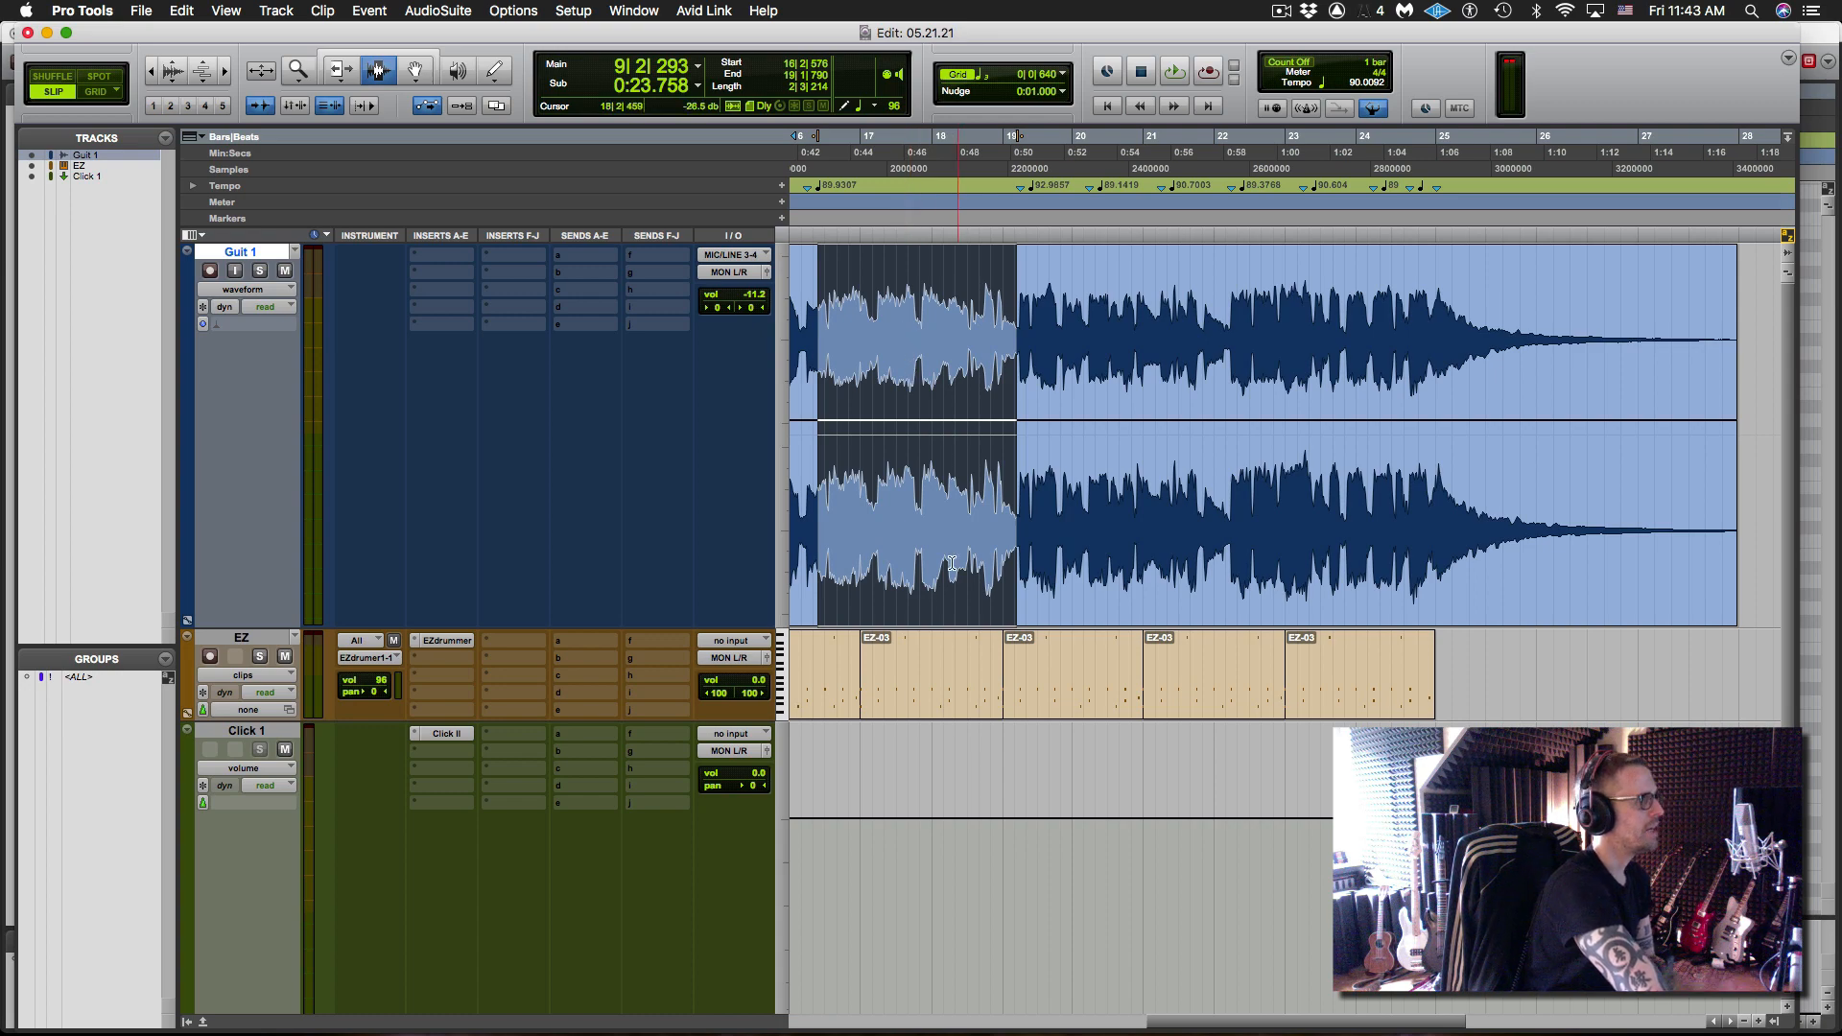
click(900, 396)
key(super+bracketright)
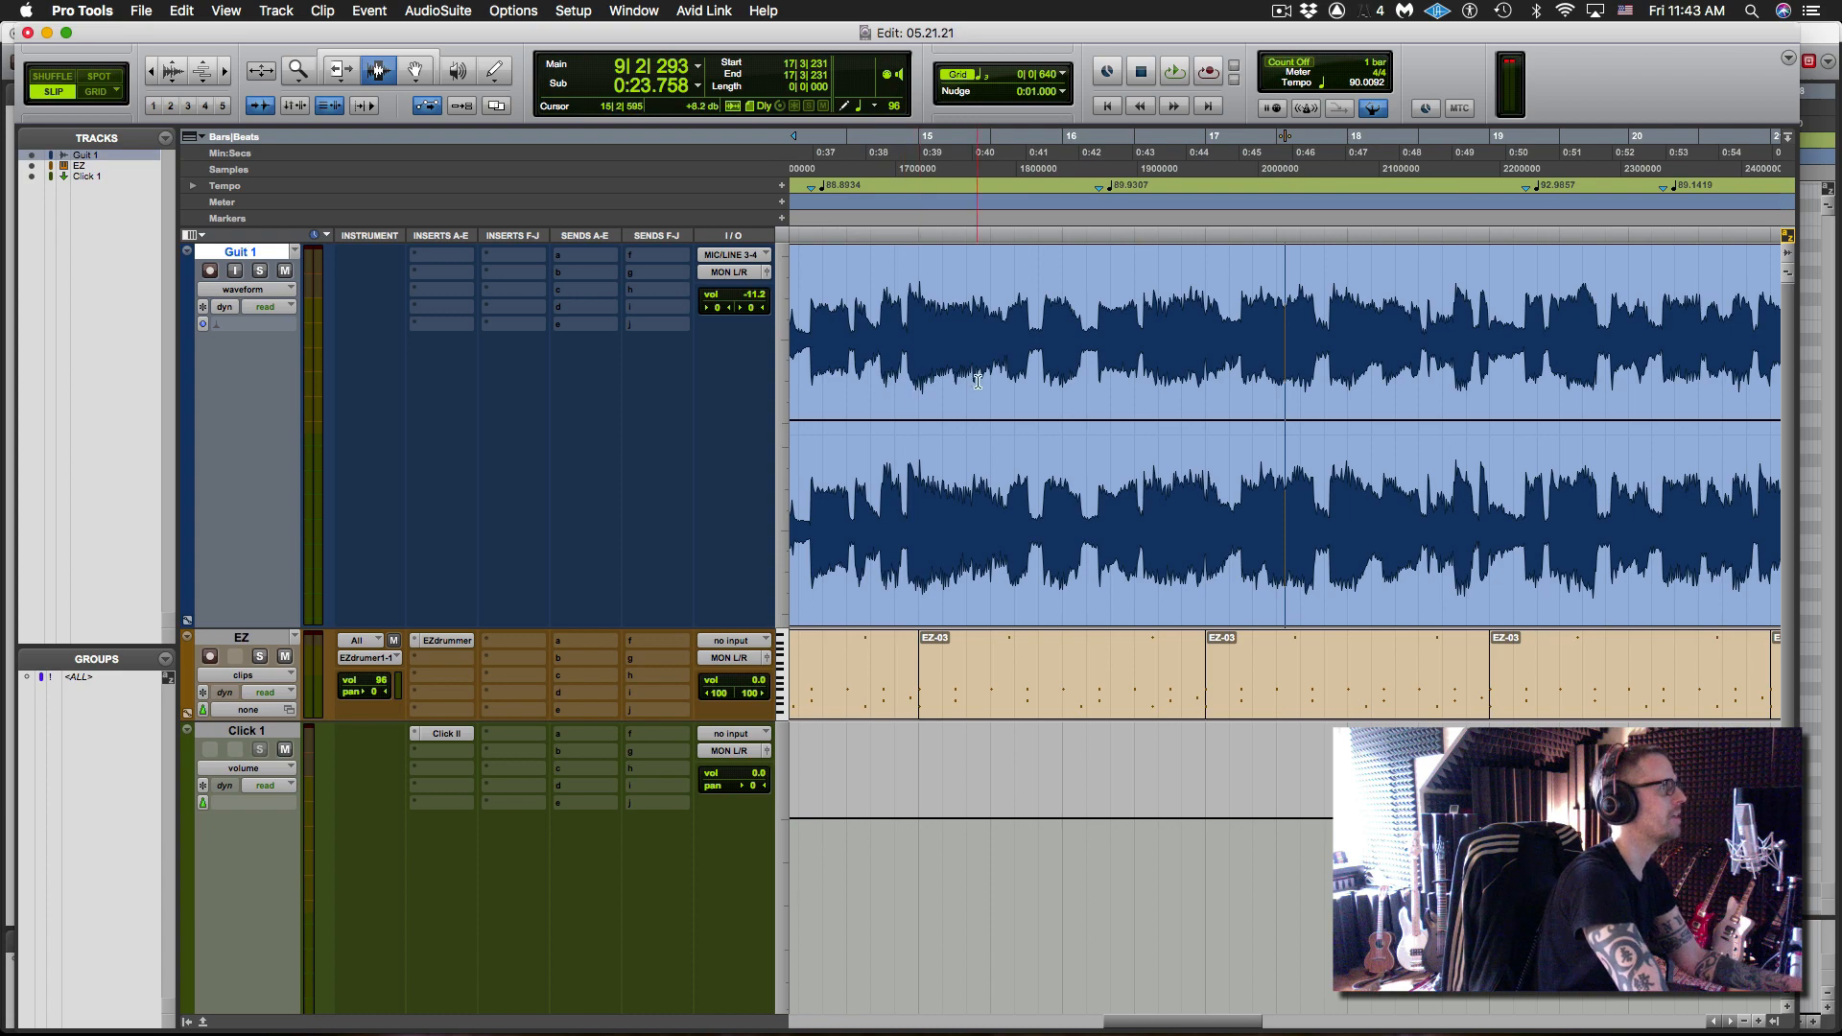
click(811, 375)
key(space)
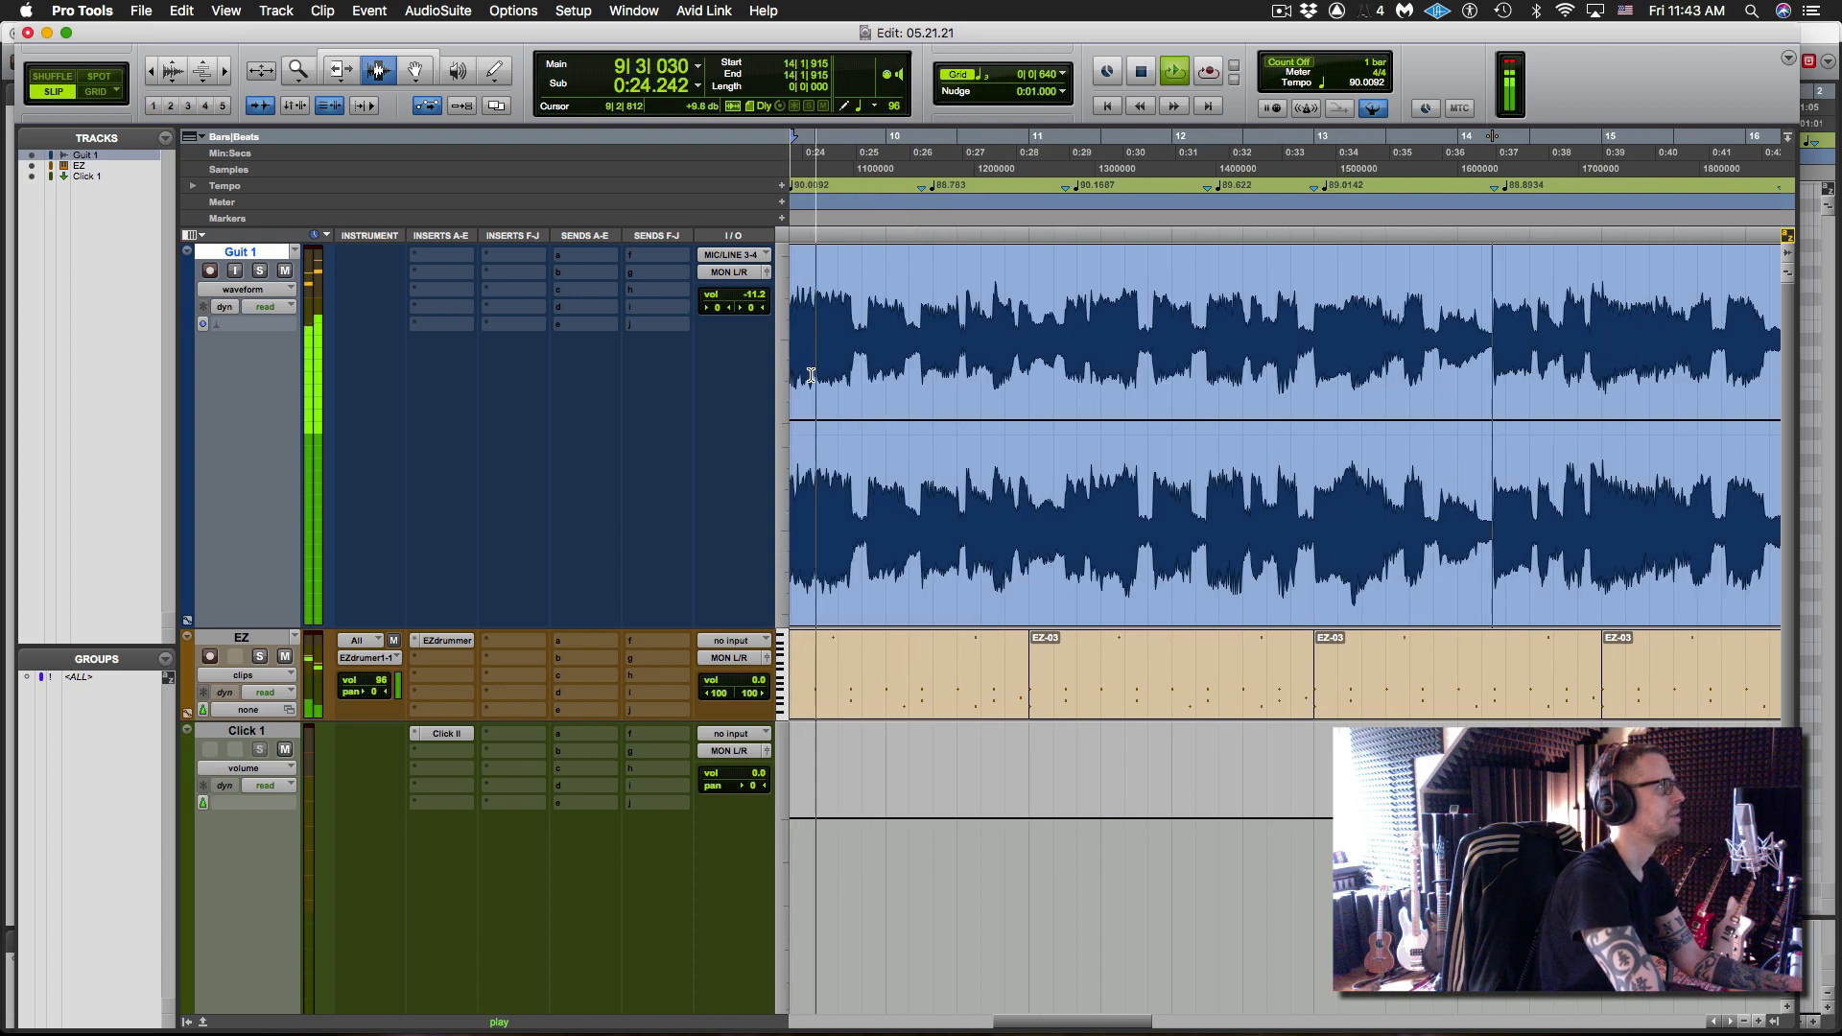
key(space)
key(r)
key(r)
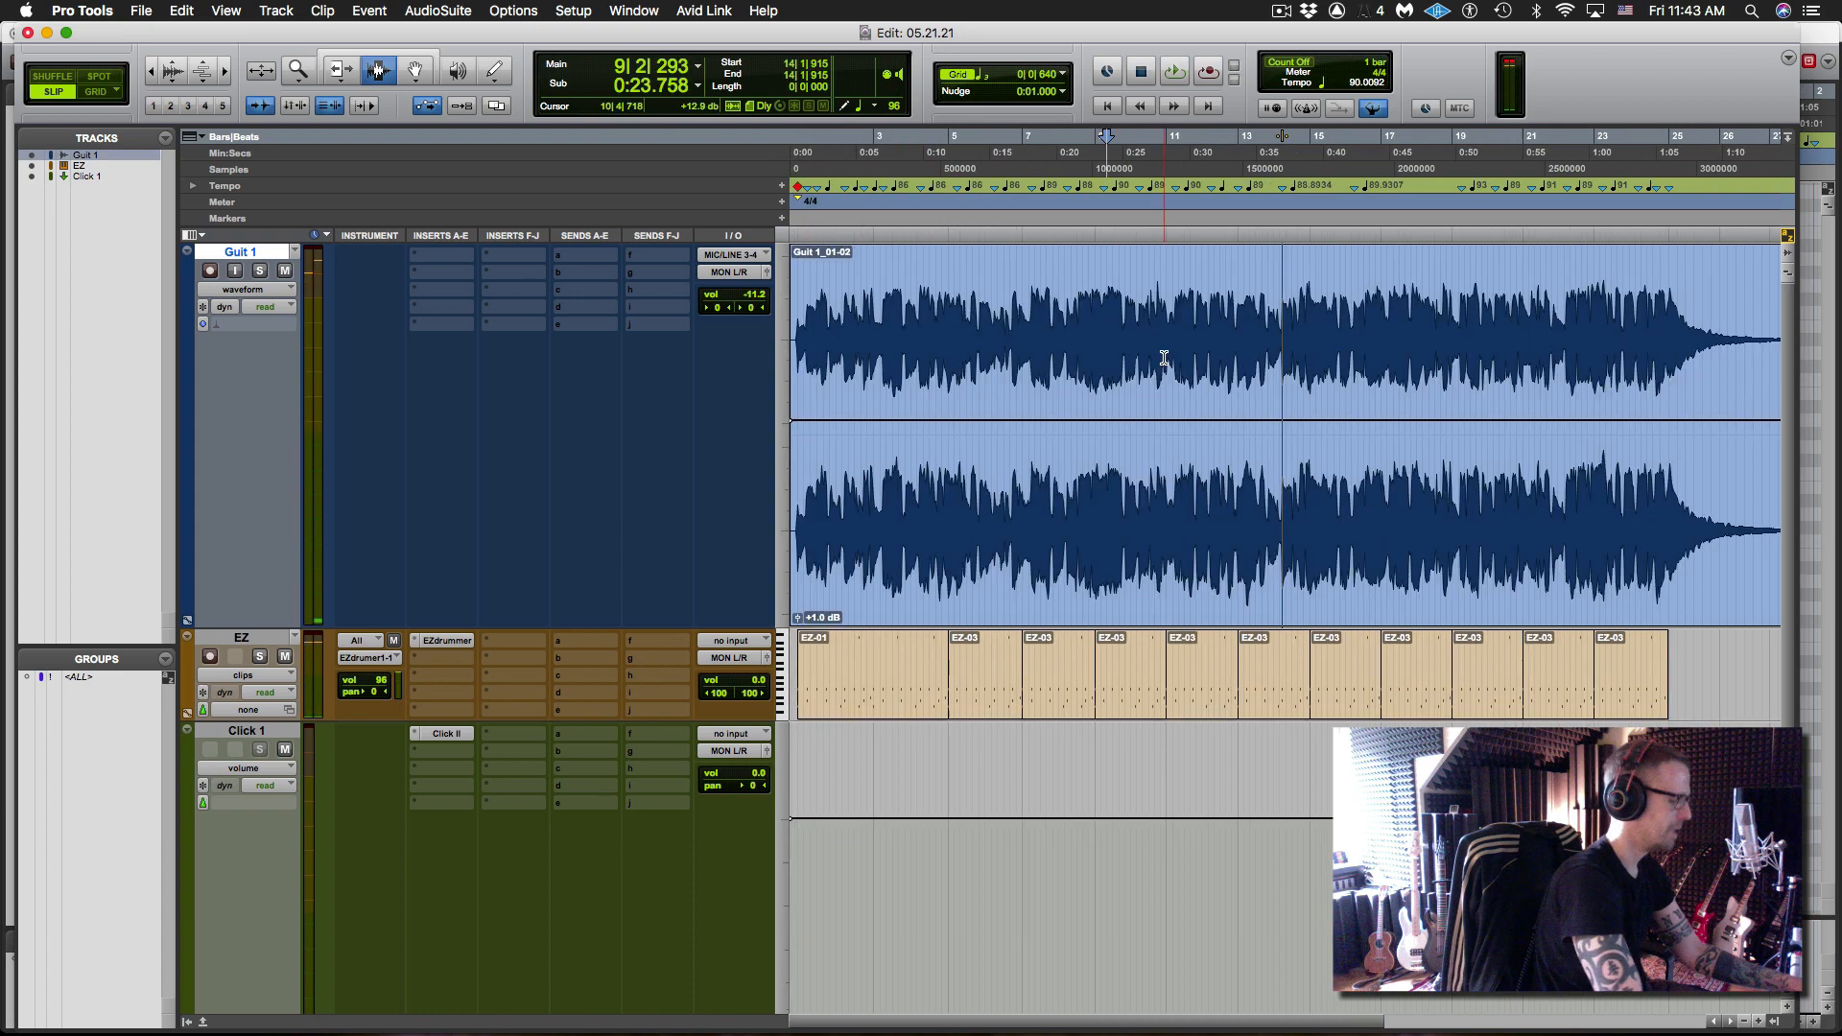
key(shift+slash)
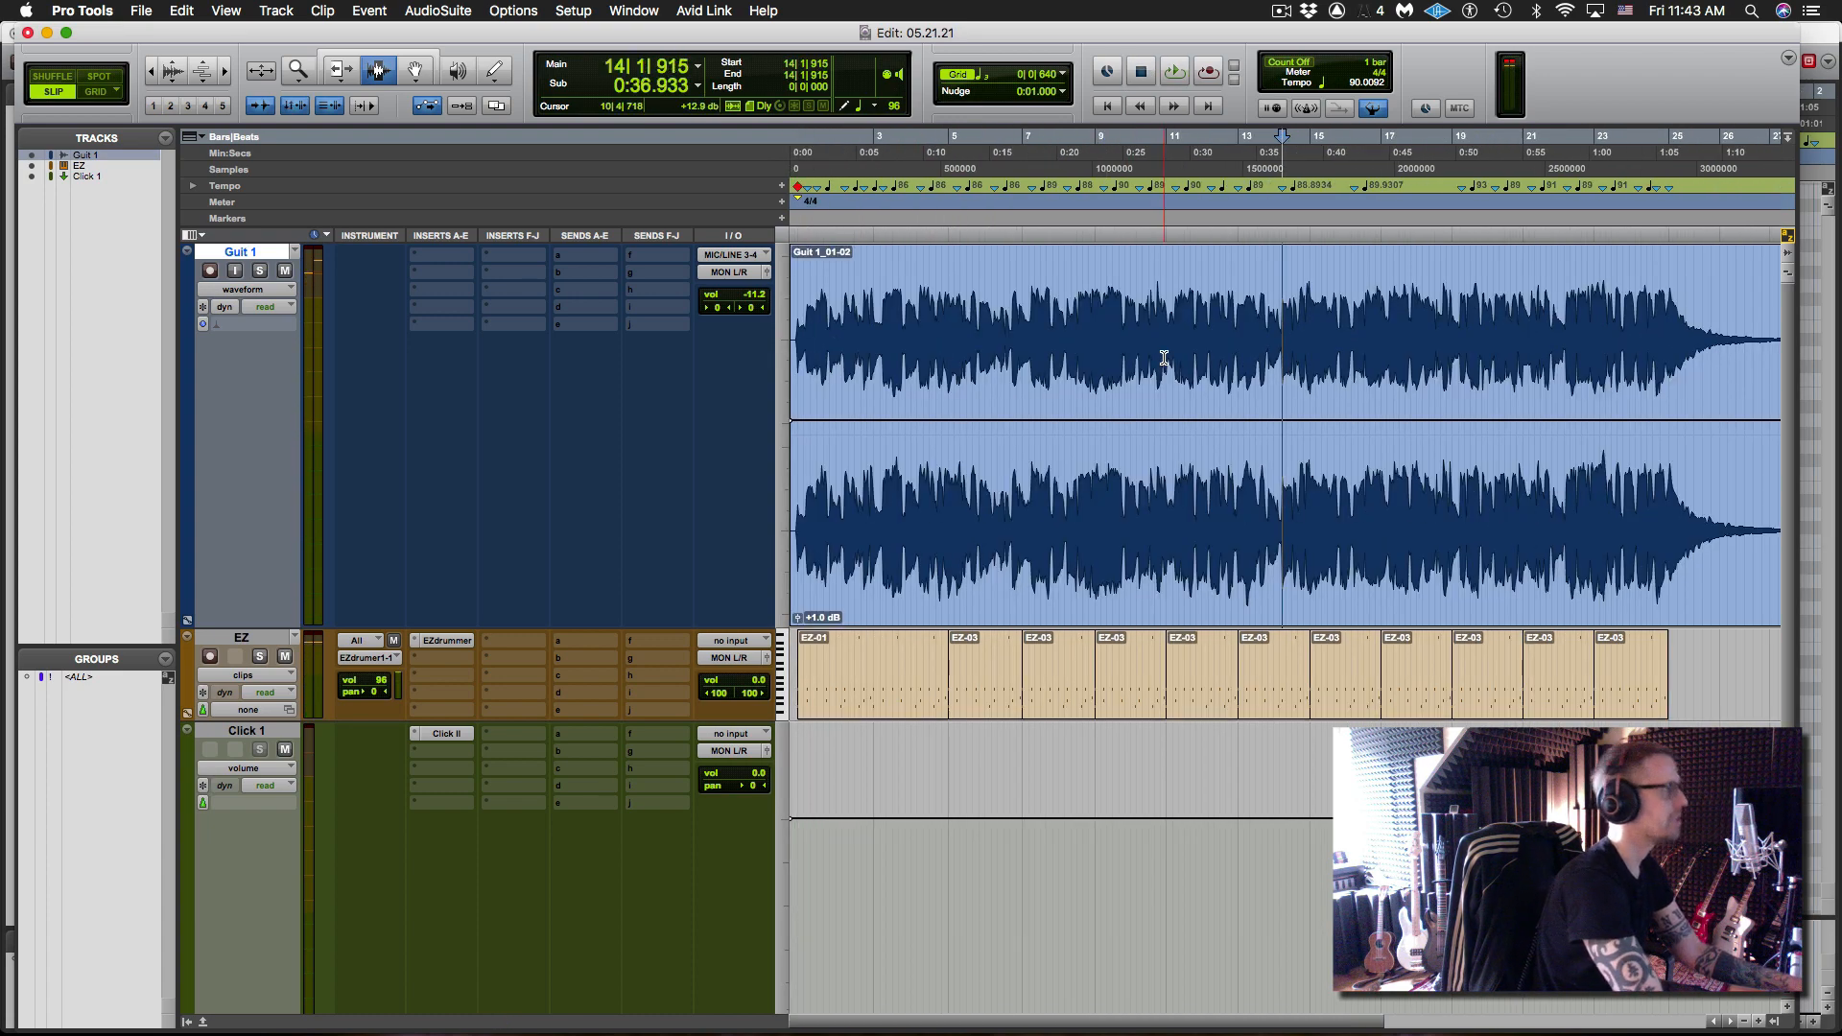
click(1362, 337)
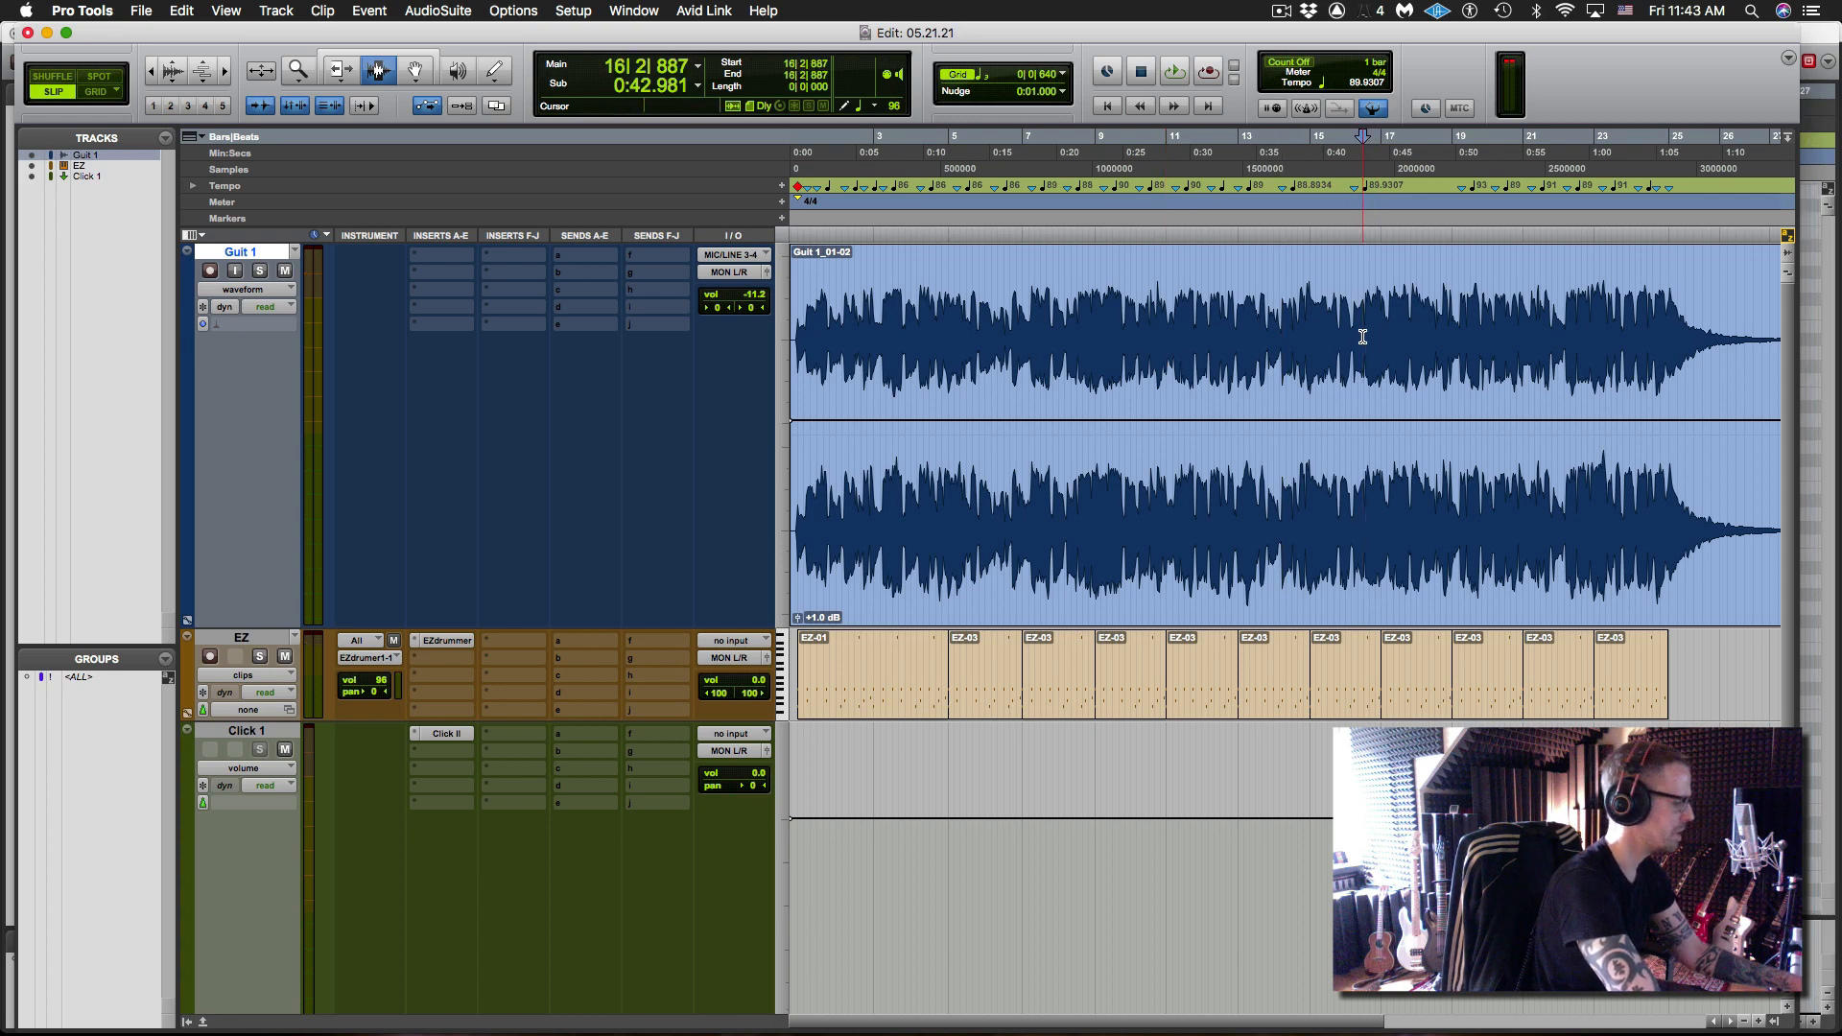
key(t)
key(t)
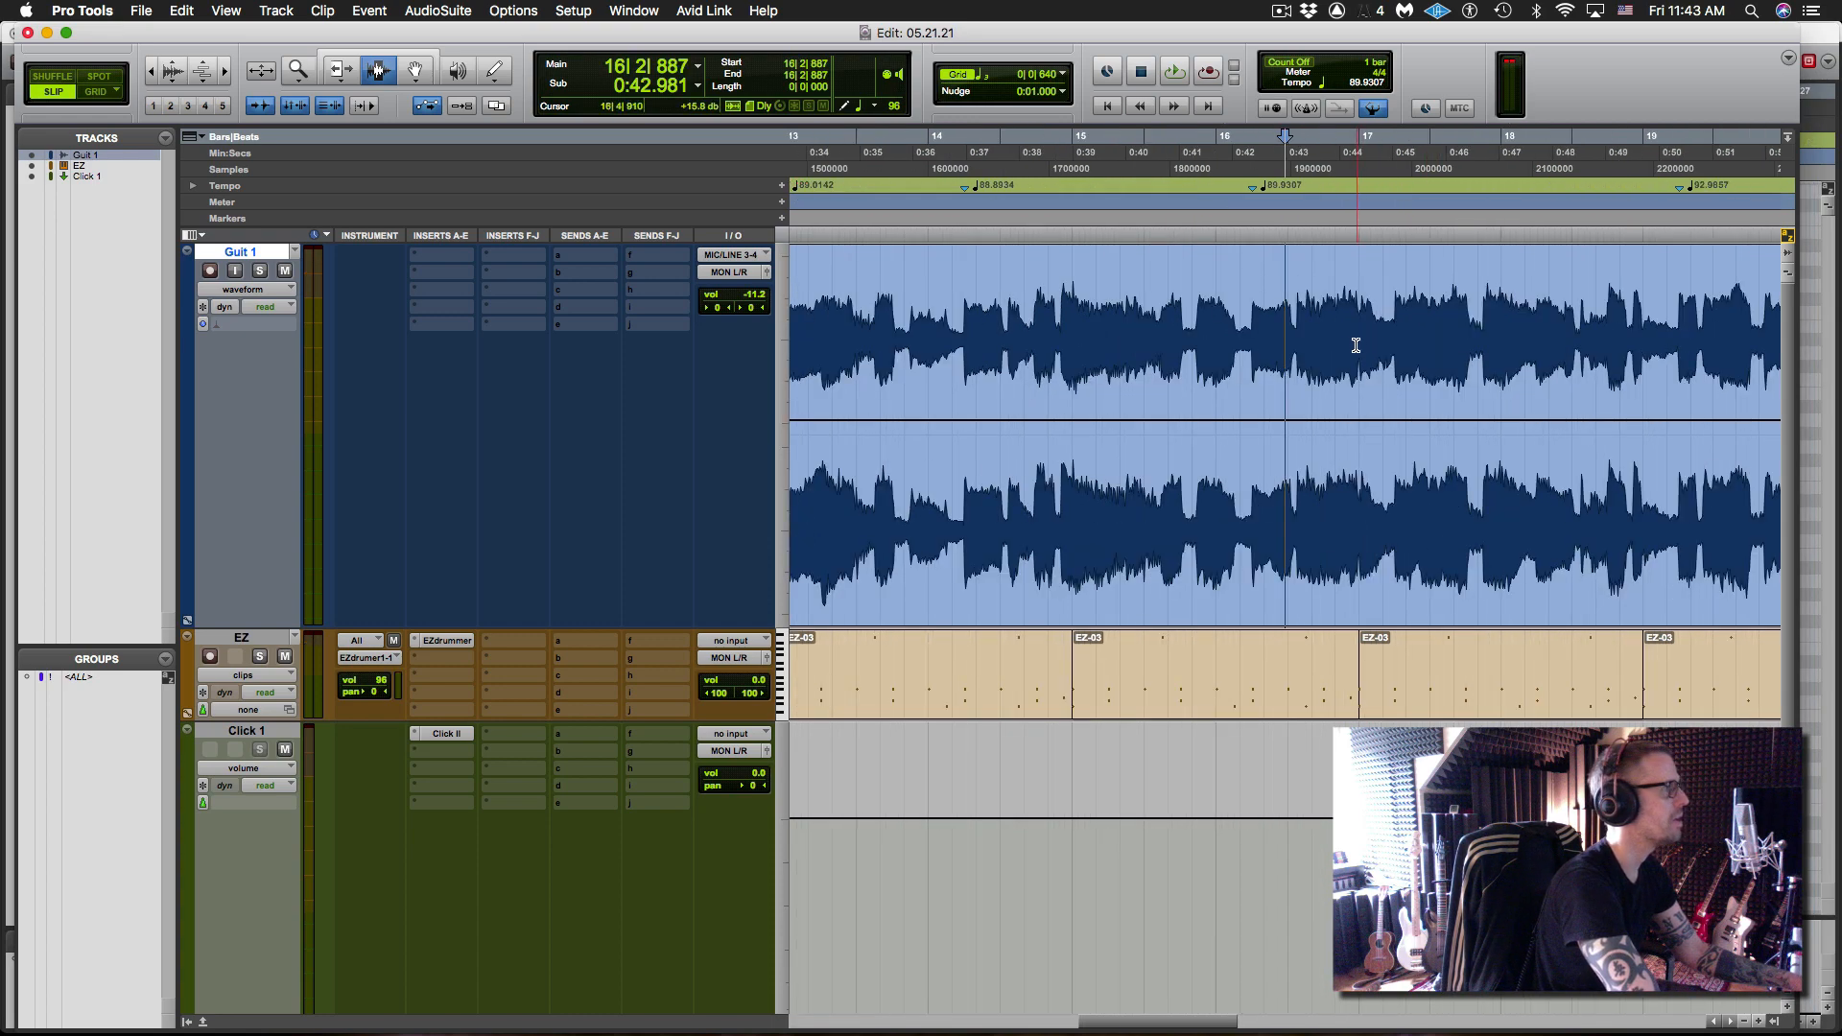
- Play the song from 14|1|813 to check the drum timing against the guitar
click(960, 357)
key(space)
key(space)
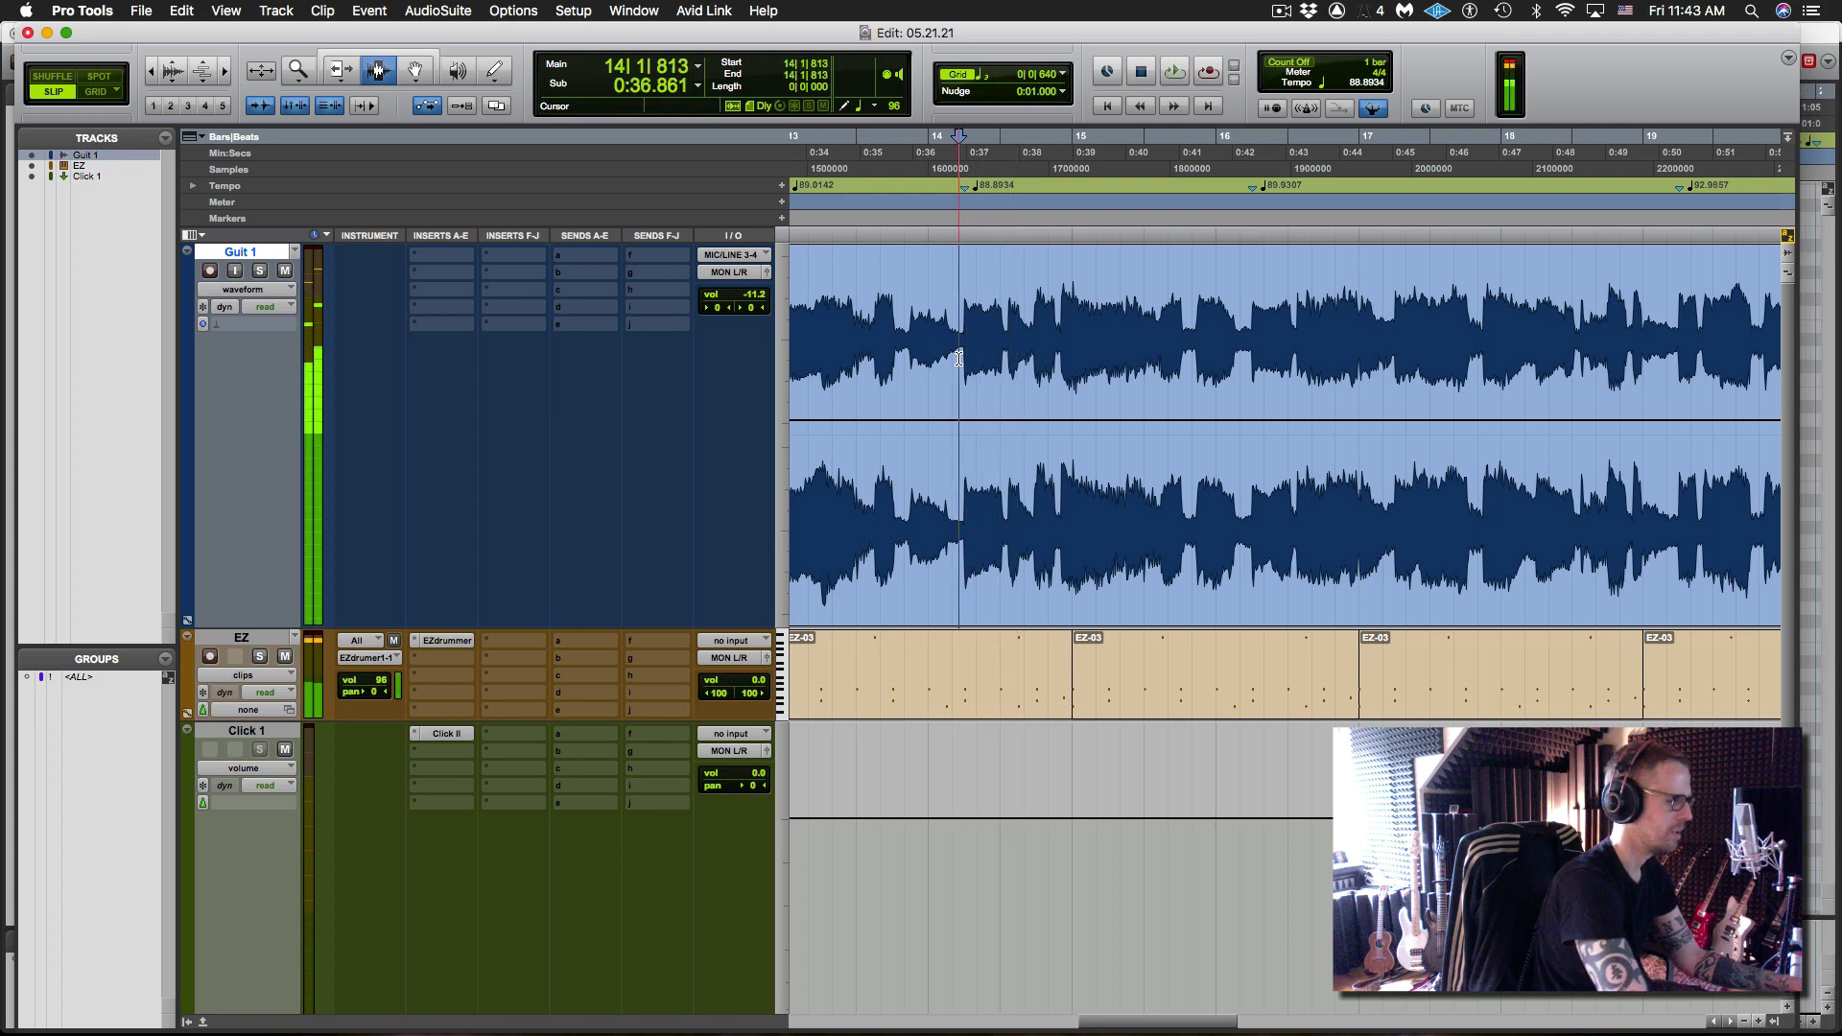
key(space)
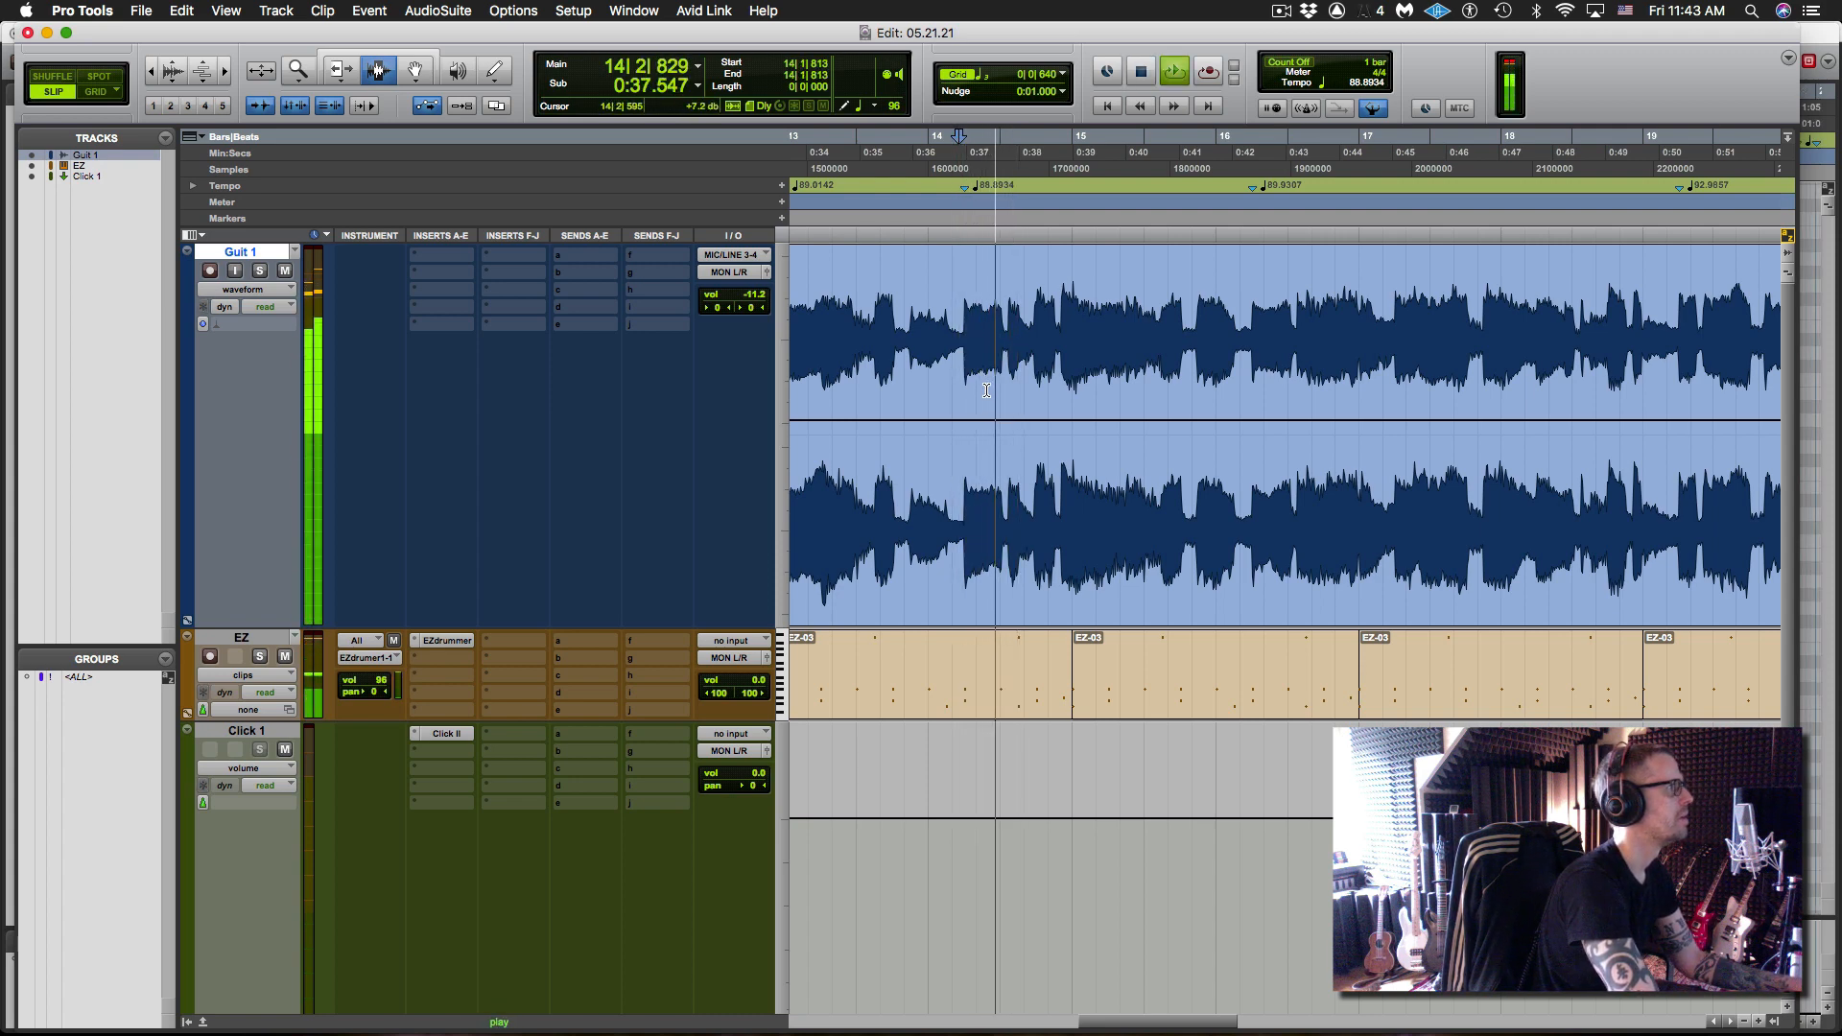
key(space)
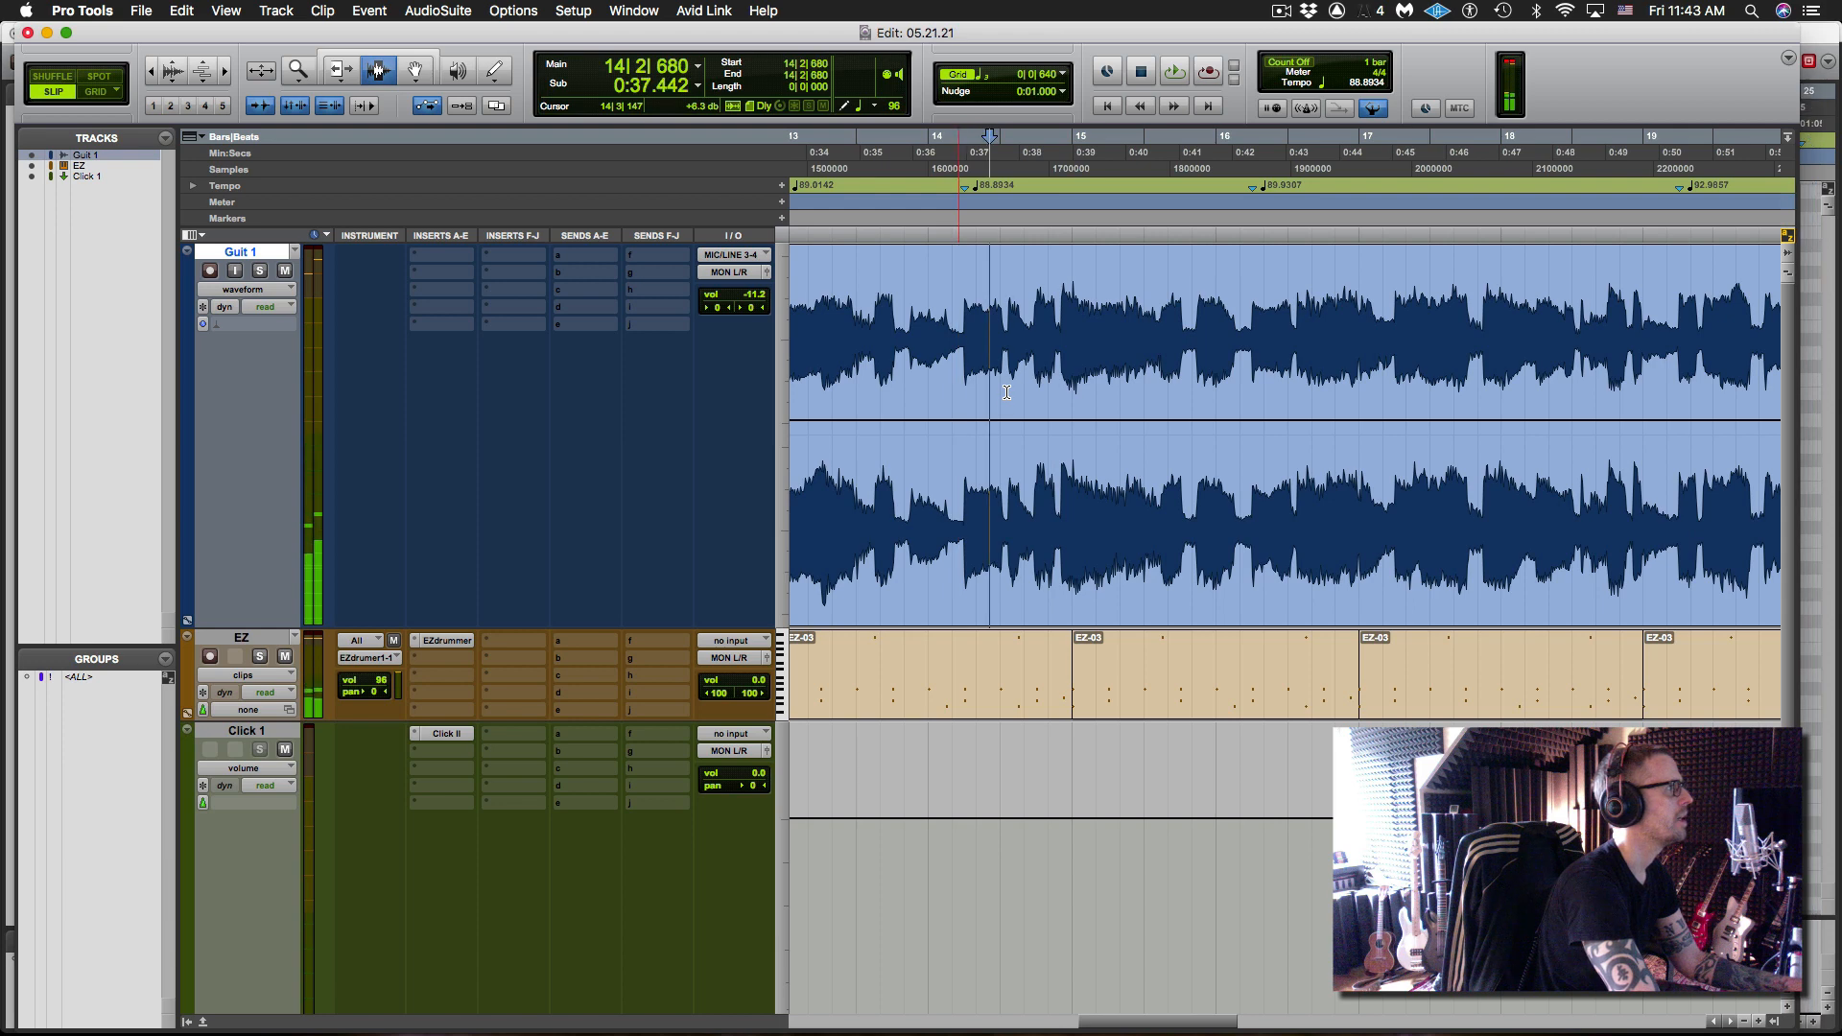
- Locate the guitar transient at 14|3|918, audition it, and add a bar/beat marker there set to 14|4|000
click(1007, 389)
key(Tab)
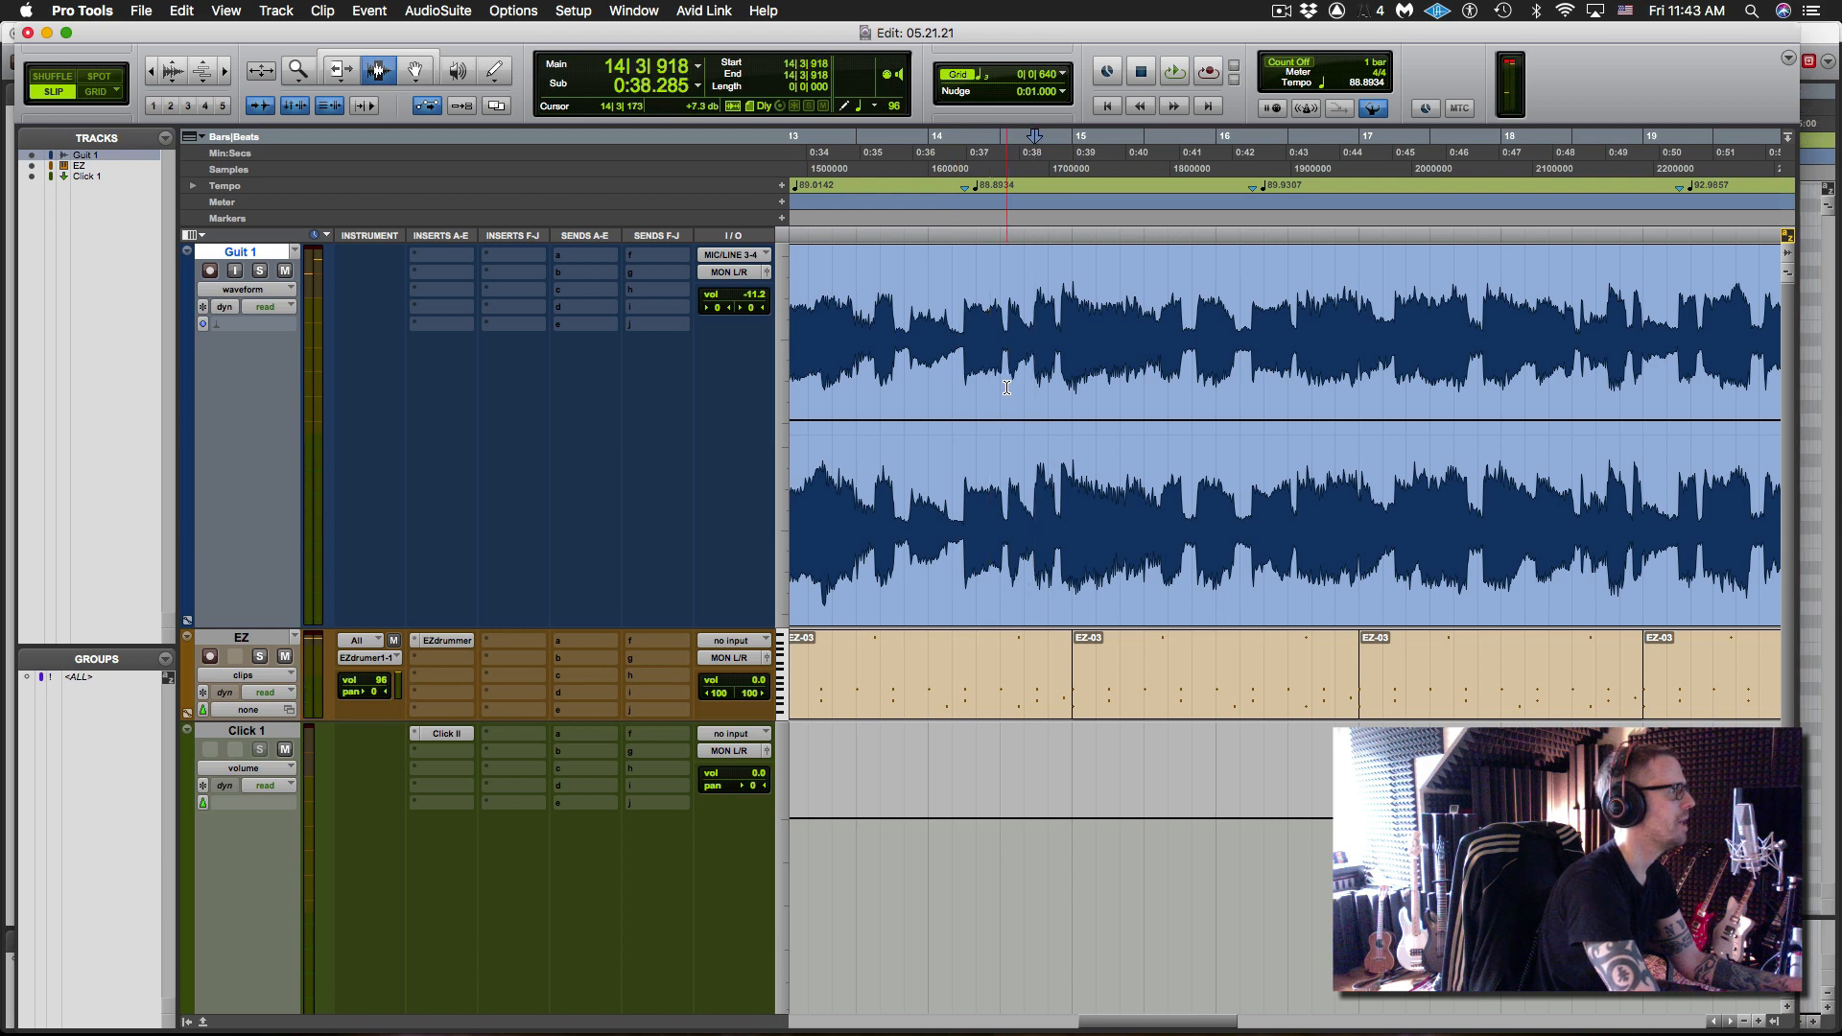
key(space)
key(space)
key(super+i)
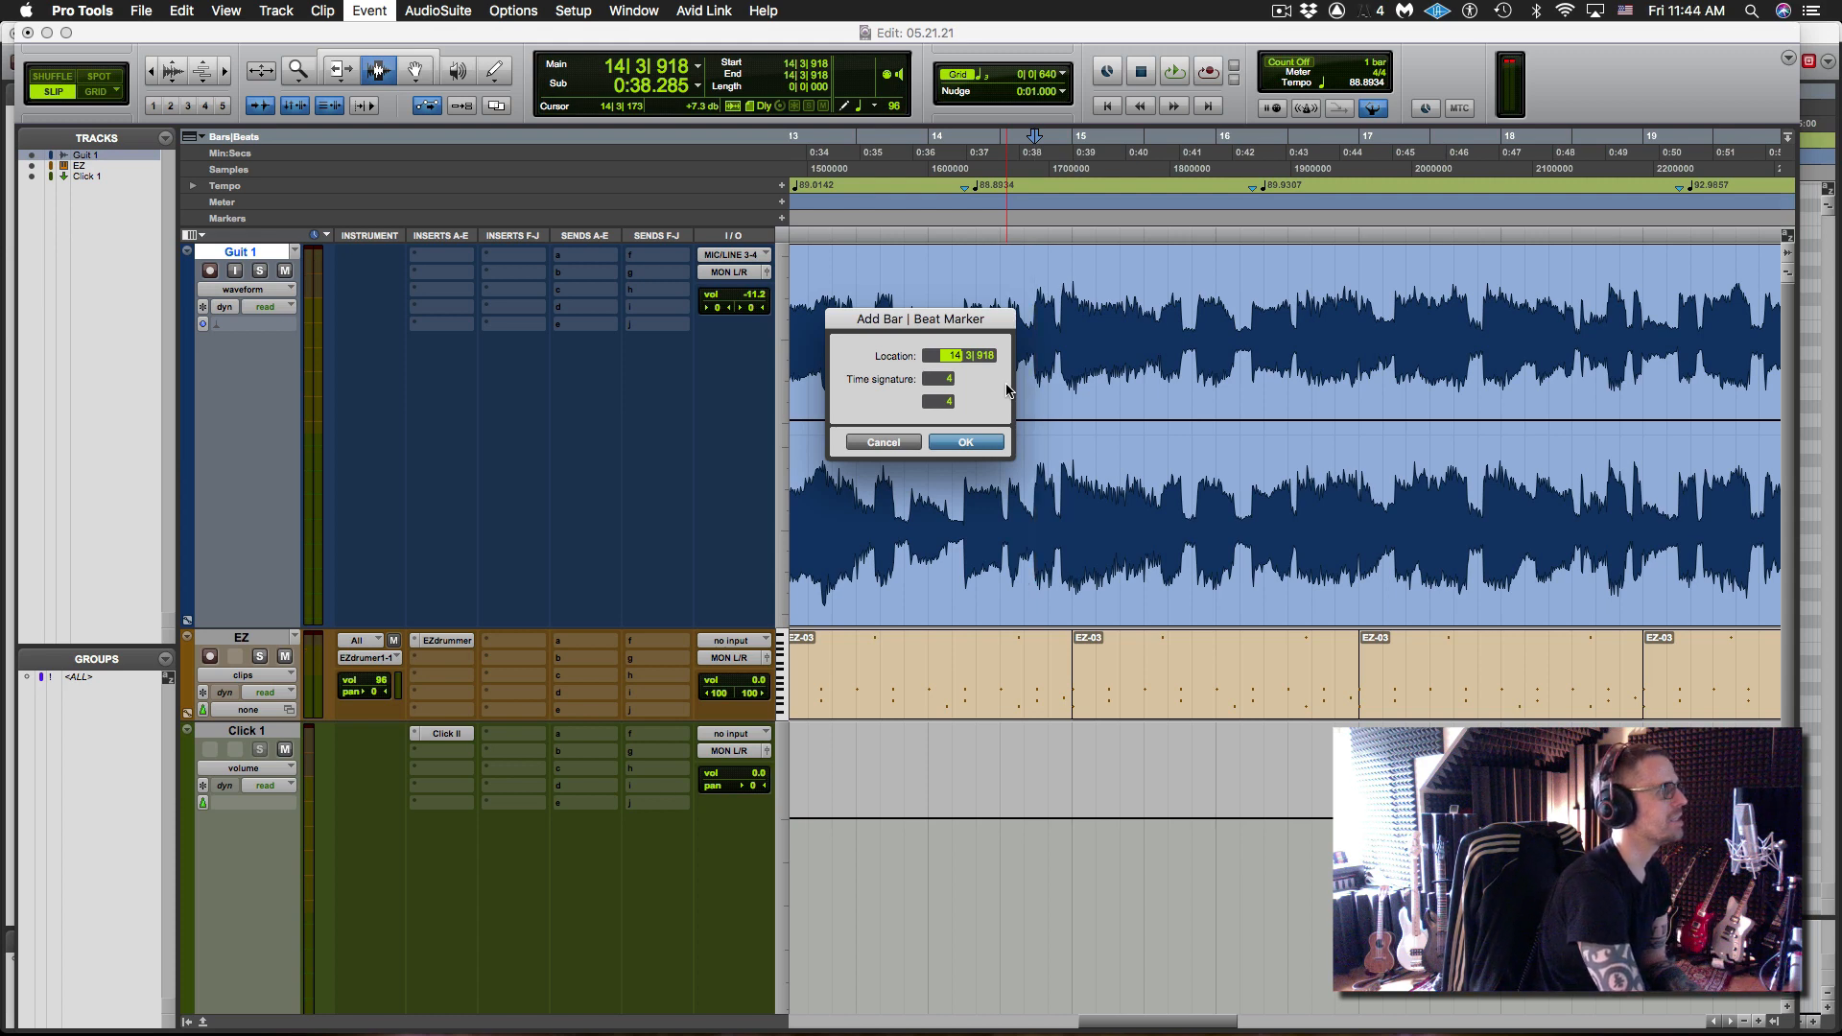
key(Right)
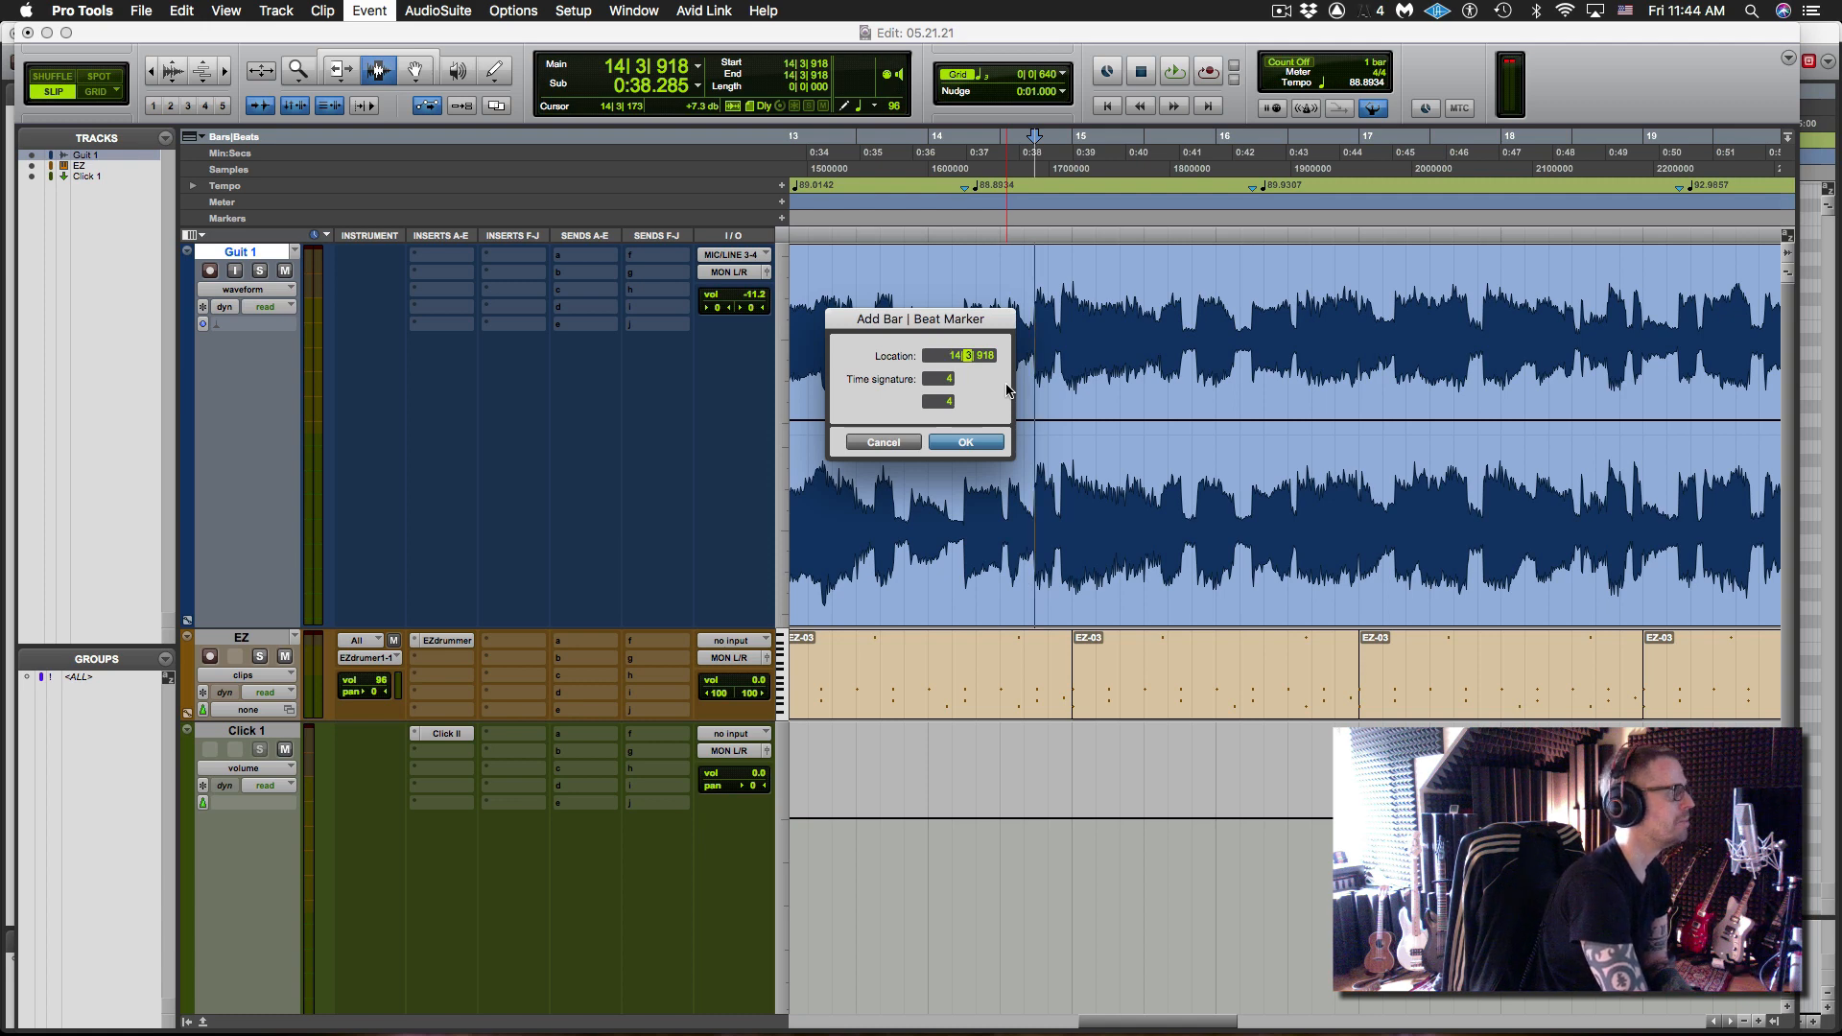
text(4)
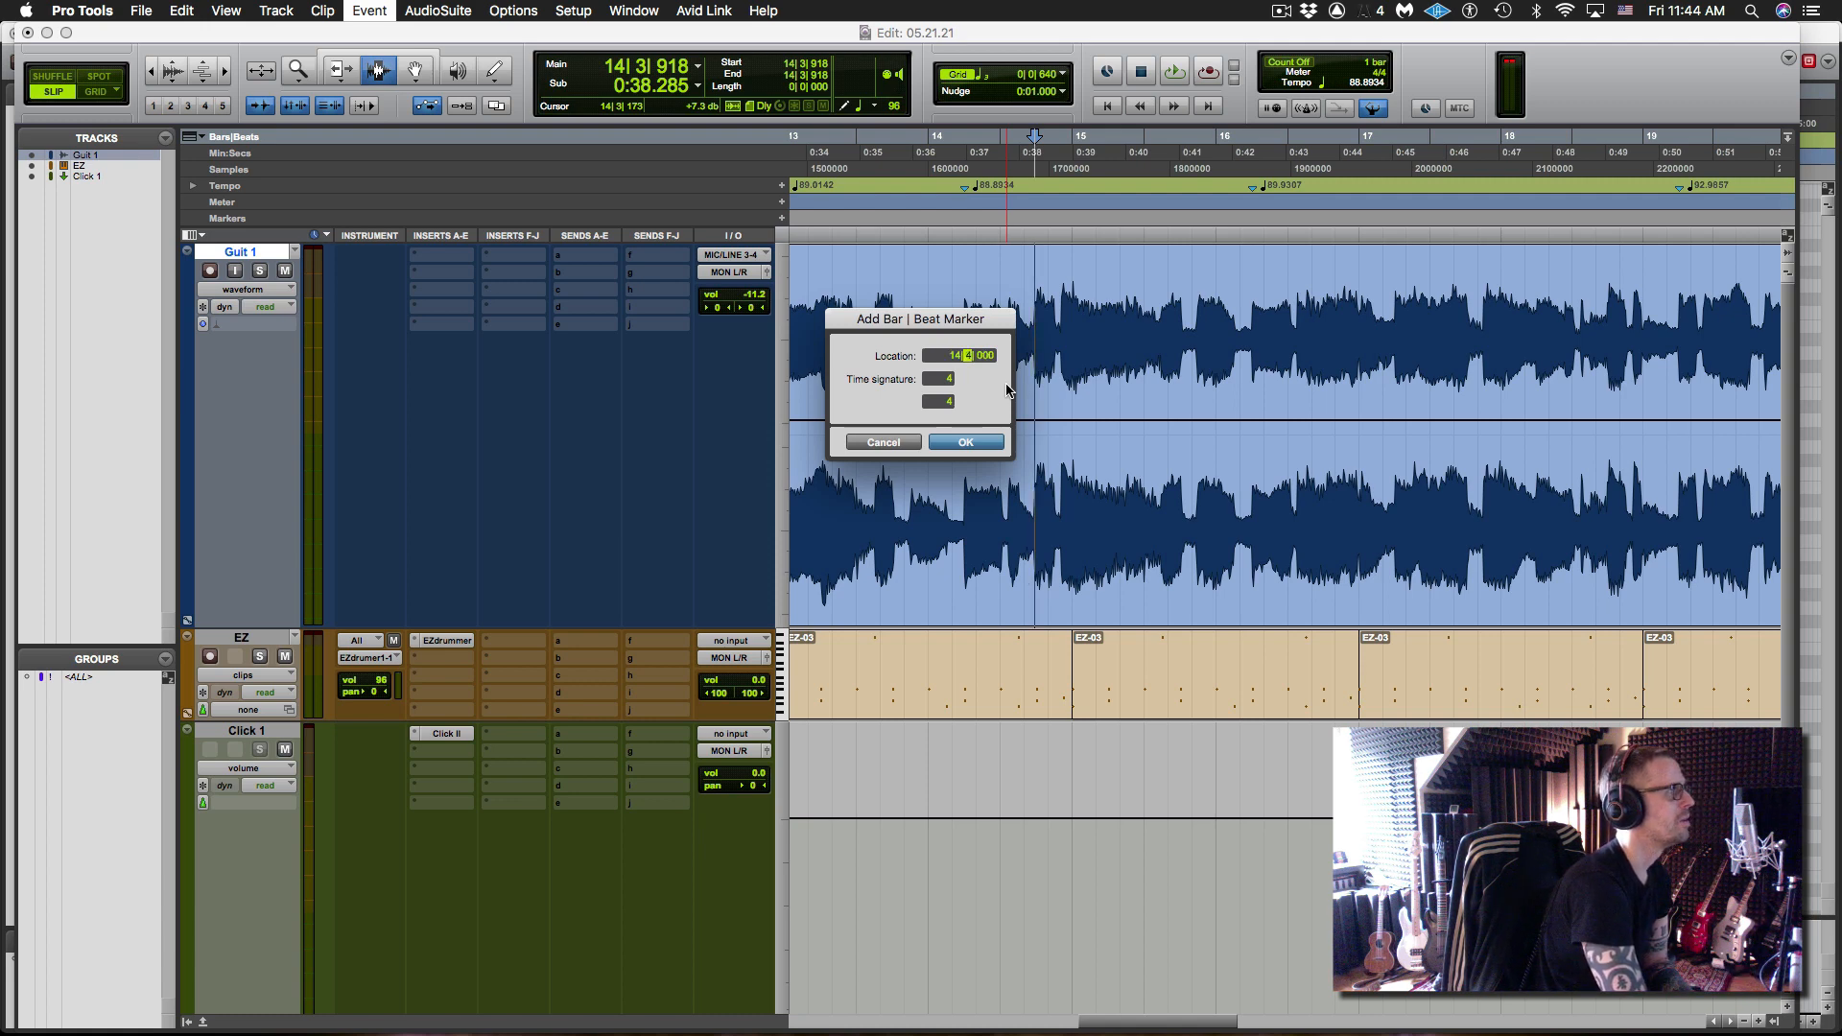
key(Return)
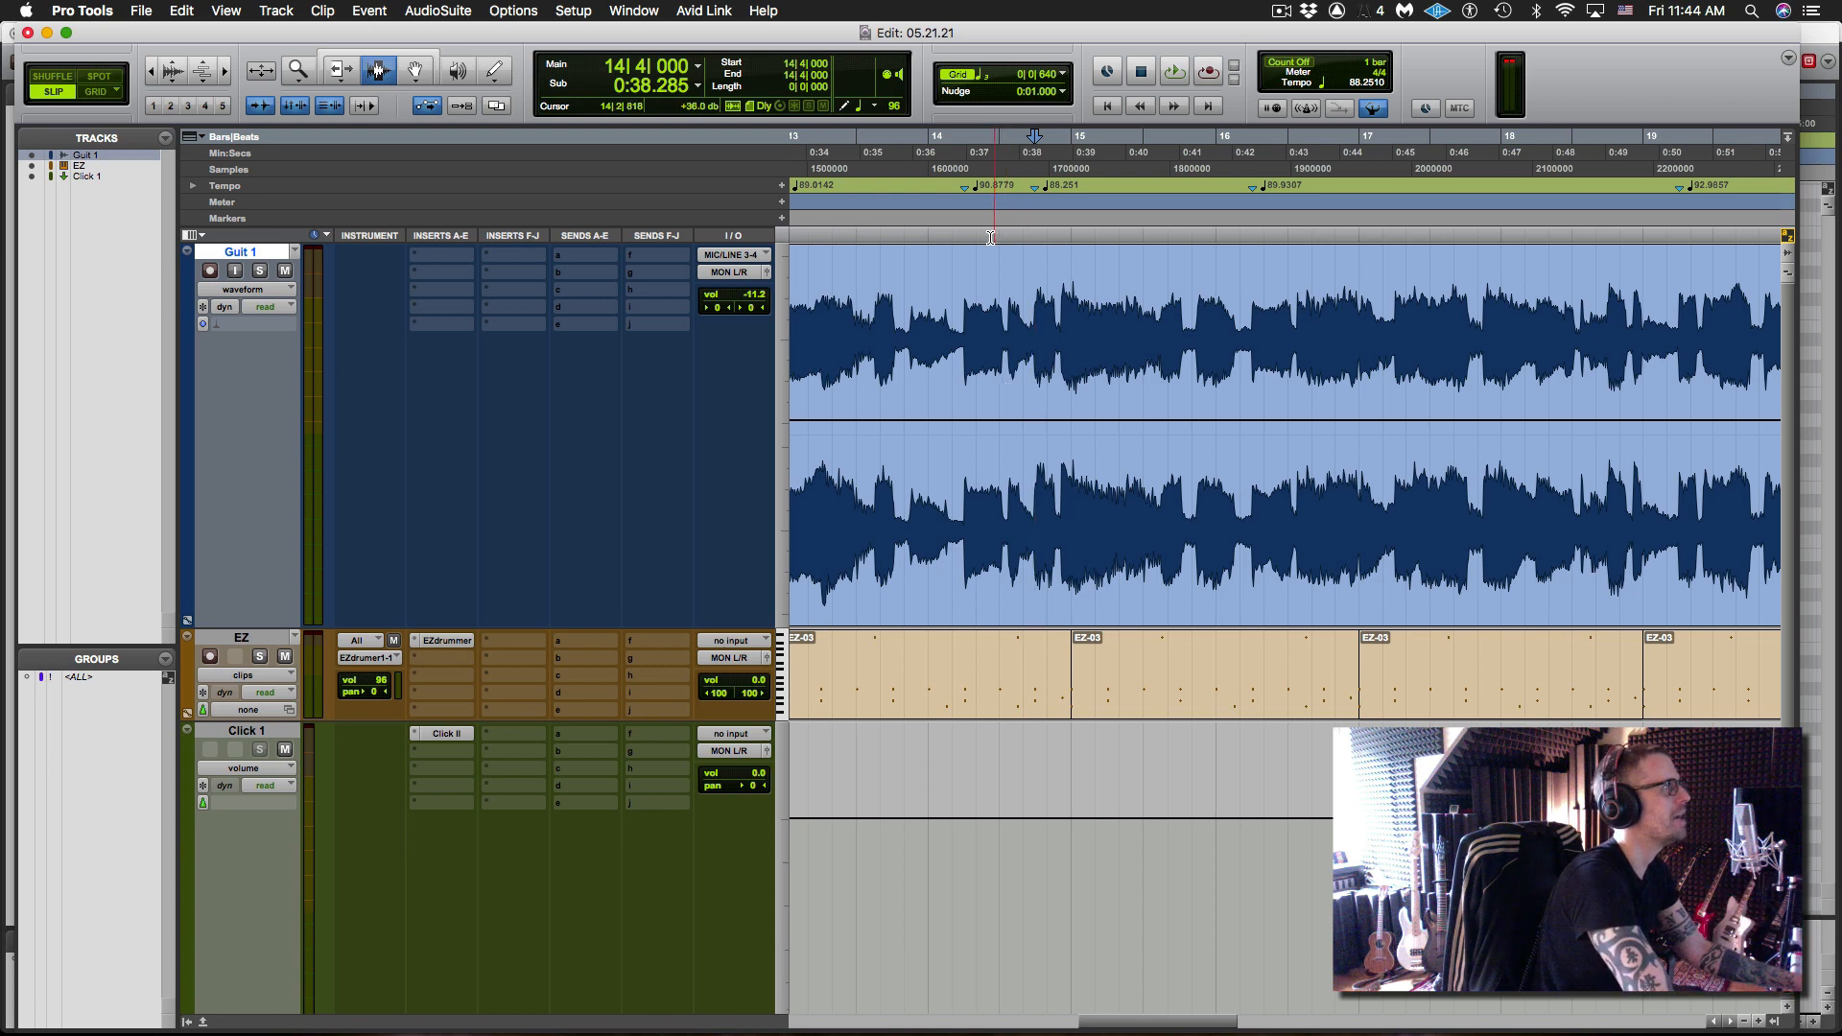
- Play all tracks from 14|1|454 to check the drum timing across the 14|4|000 marker
click(946, 140)
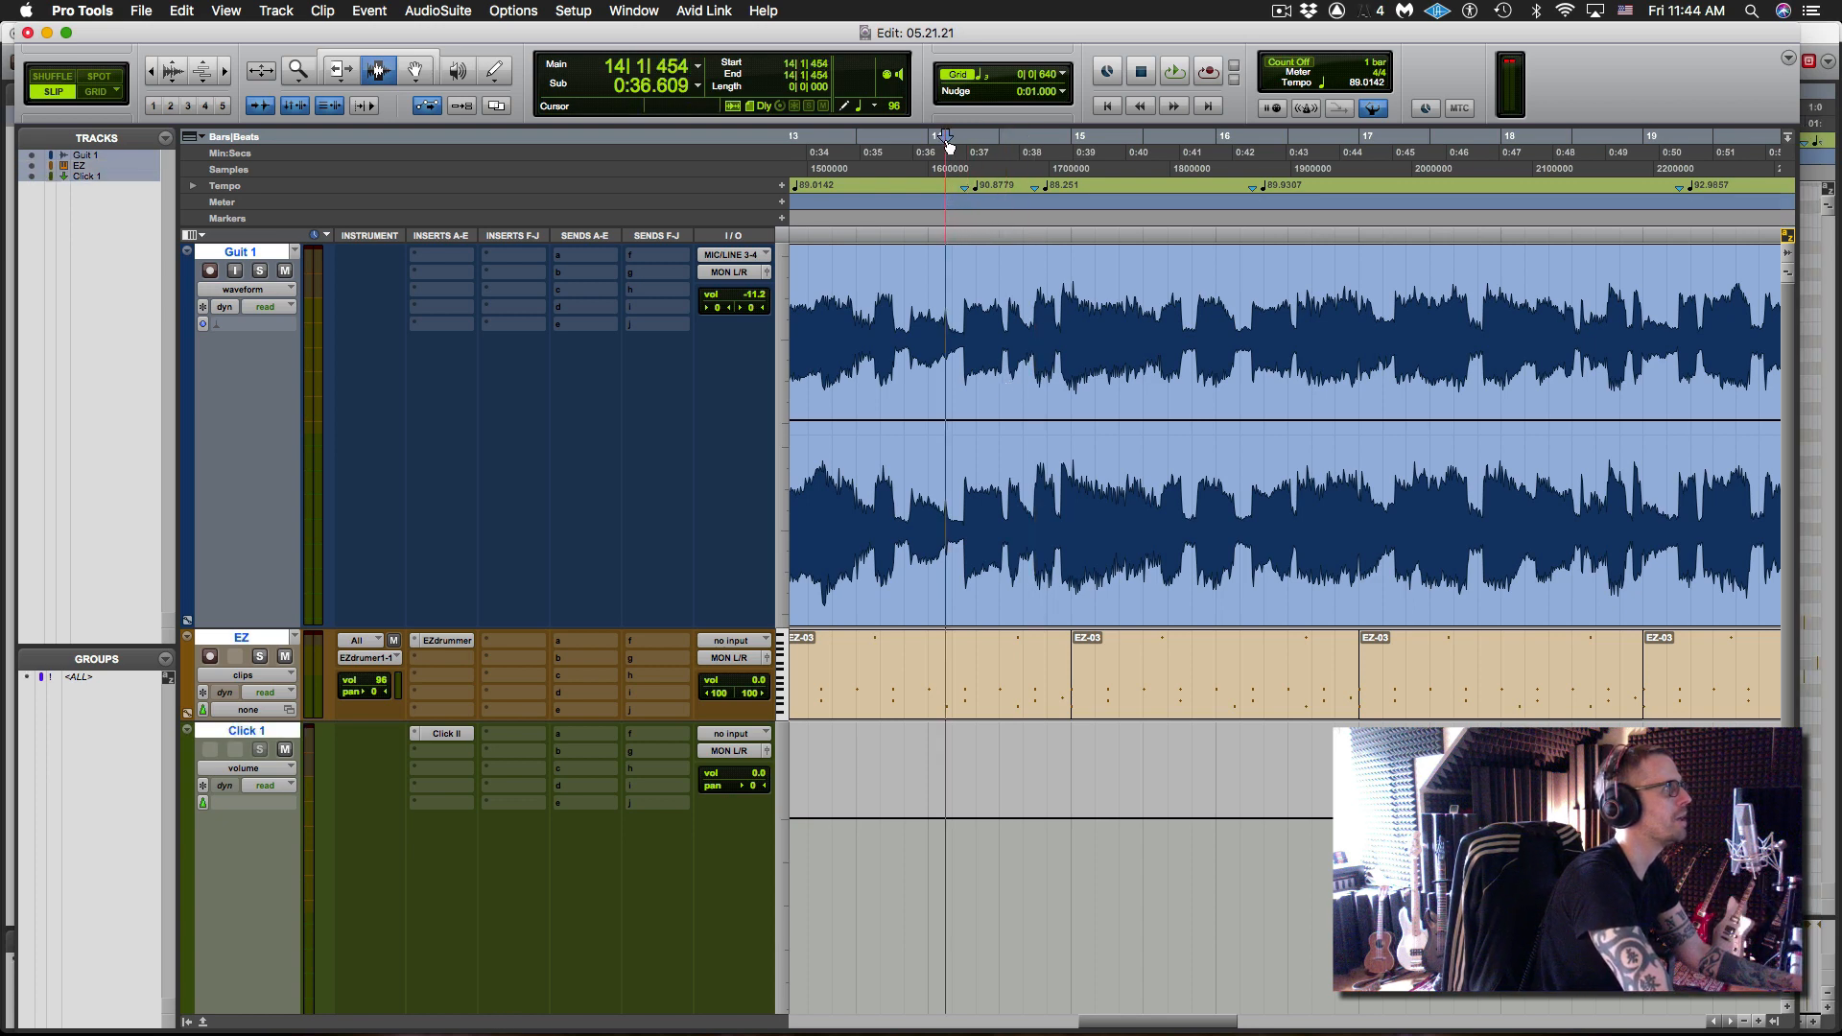
key(space)
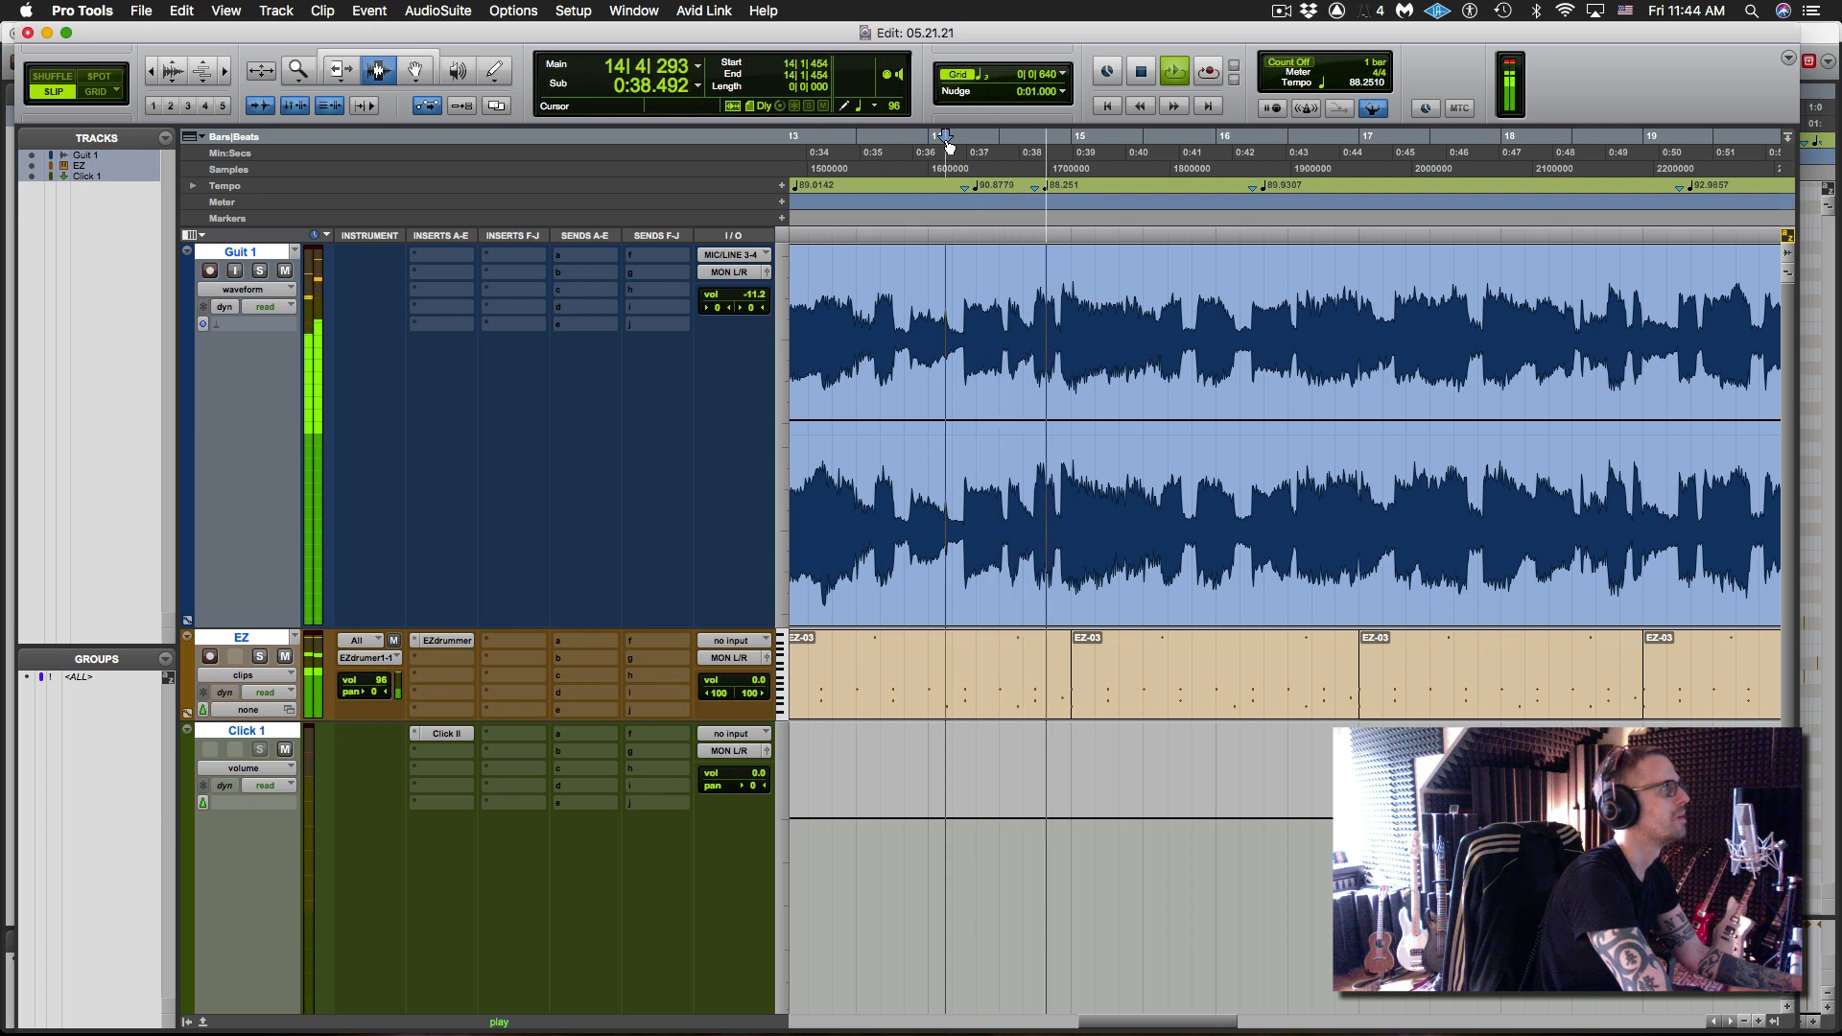
key(space)
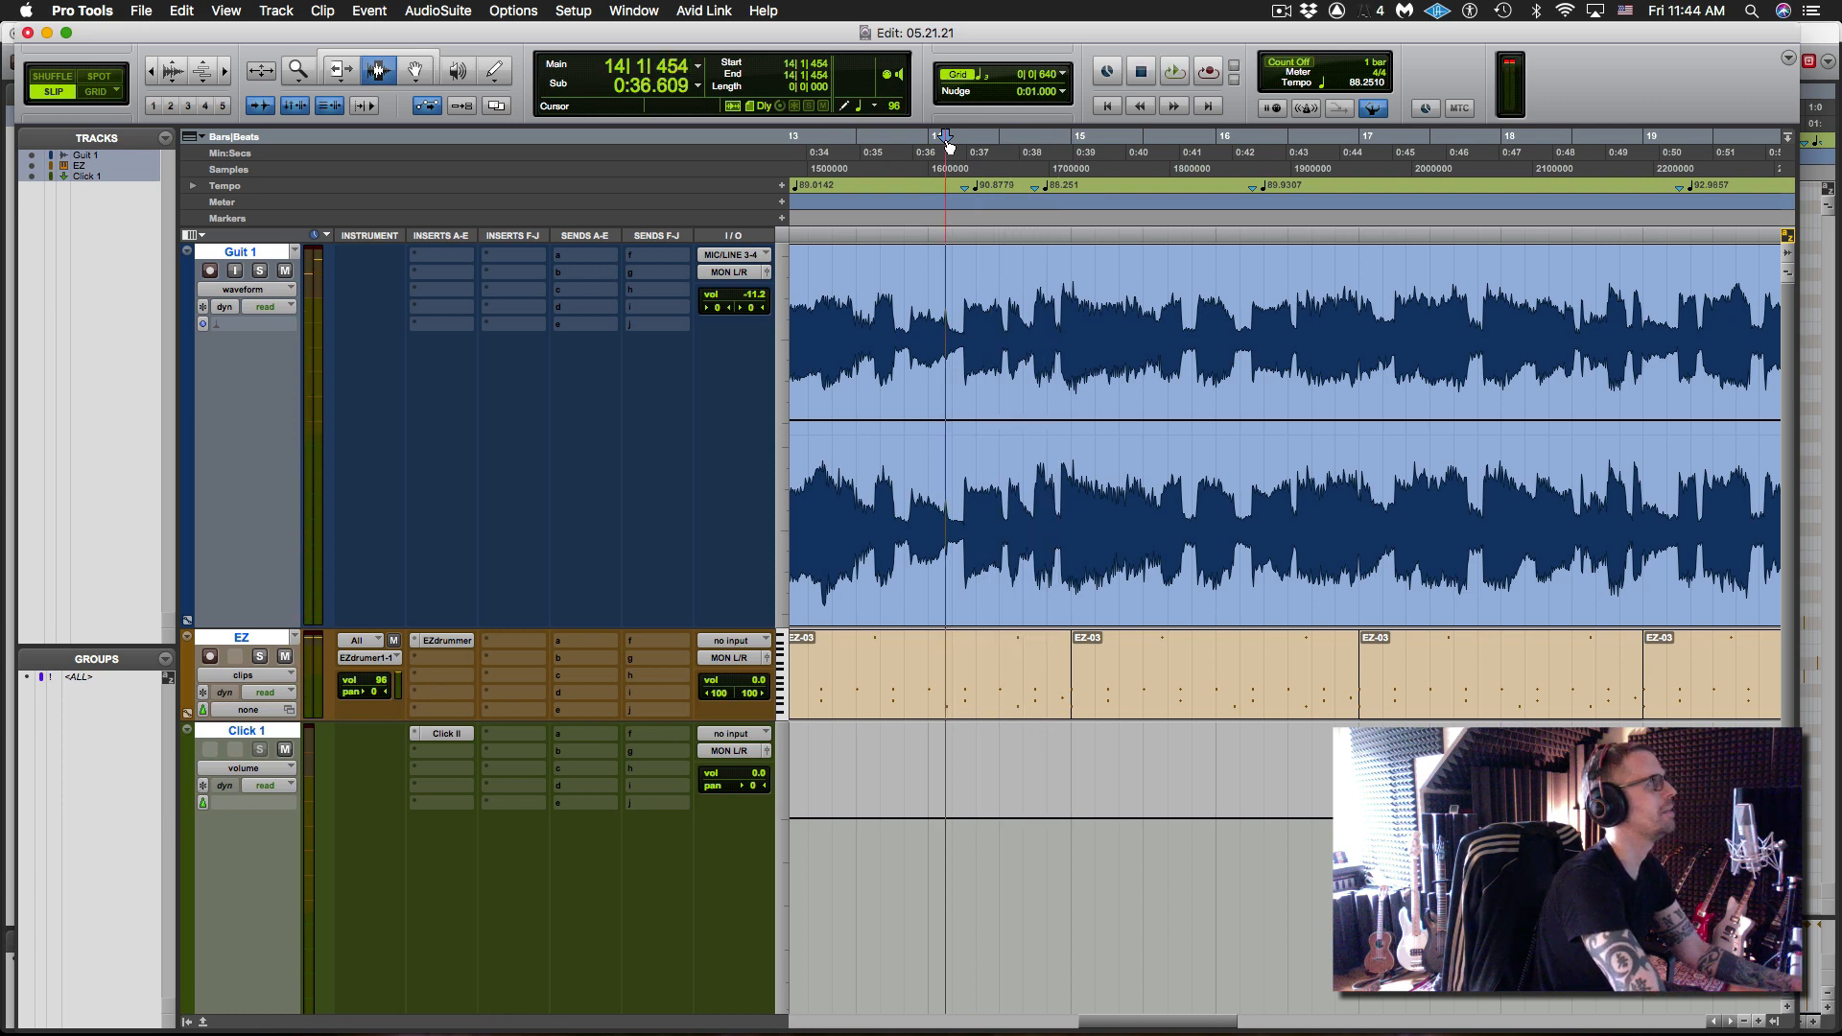
click(1082, 276)
key(space)
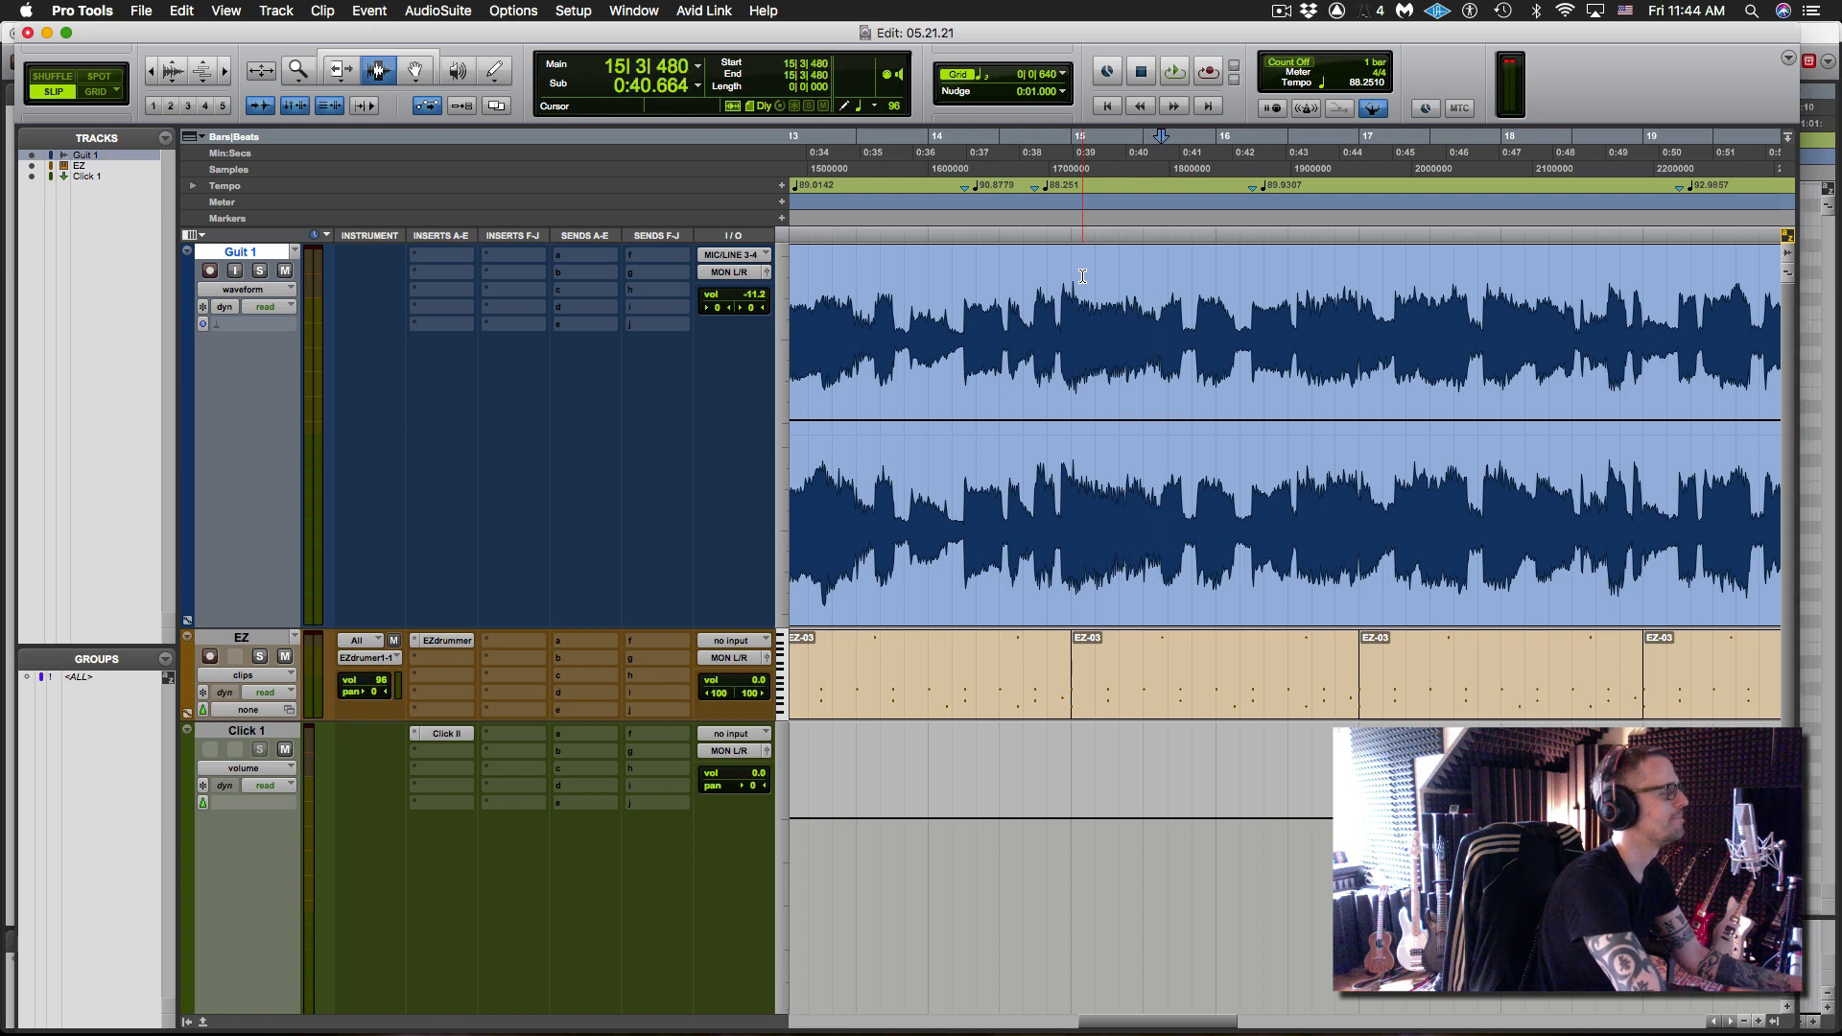
key(super+i)
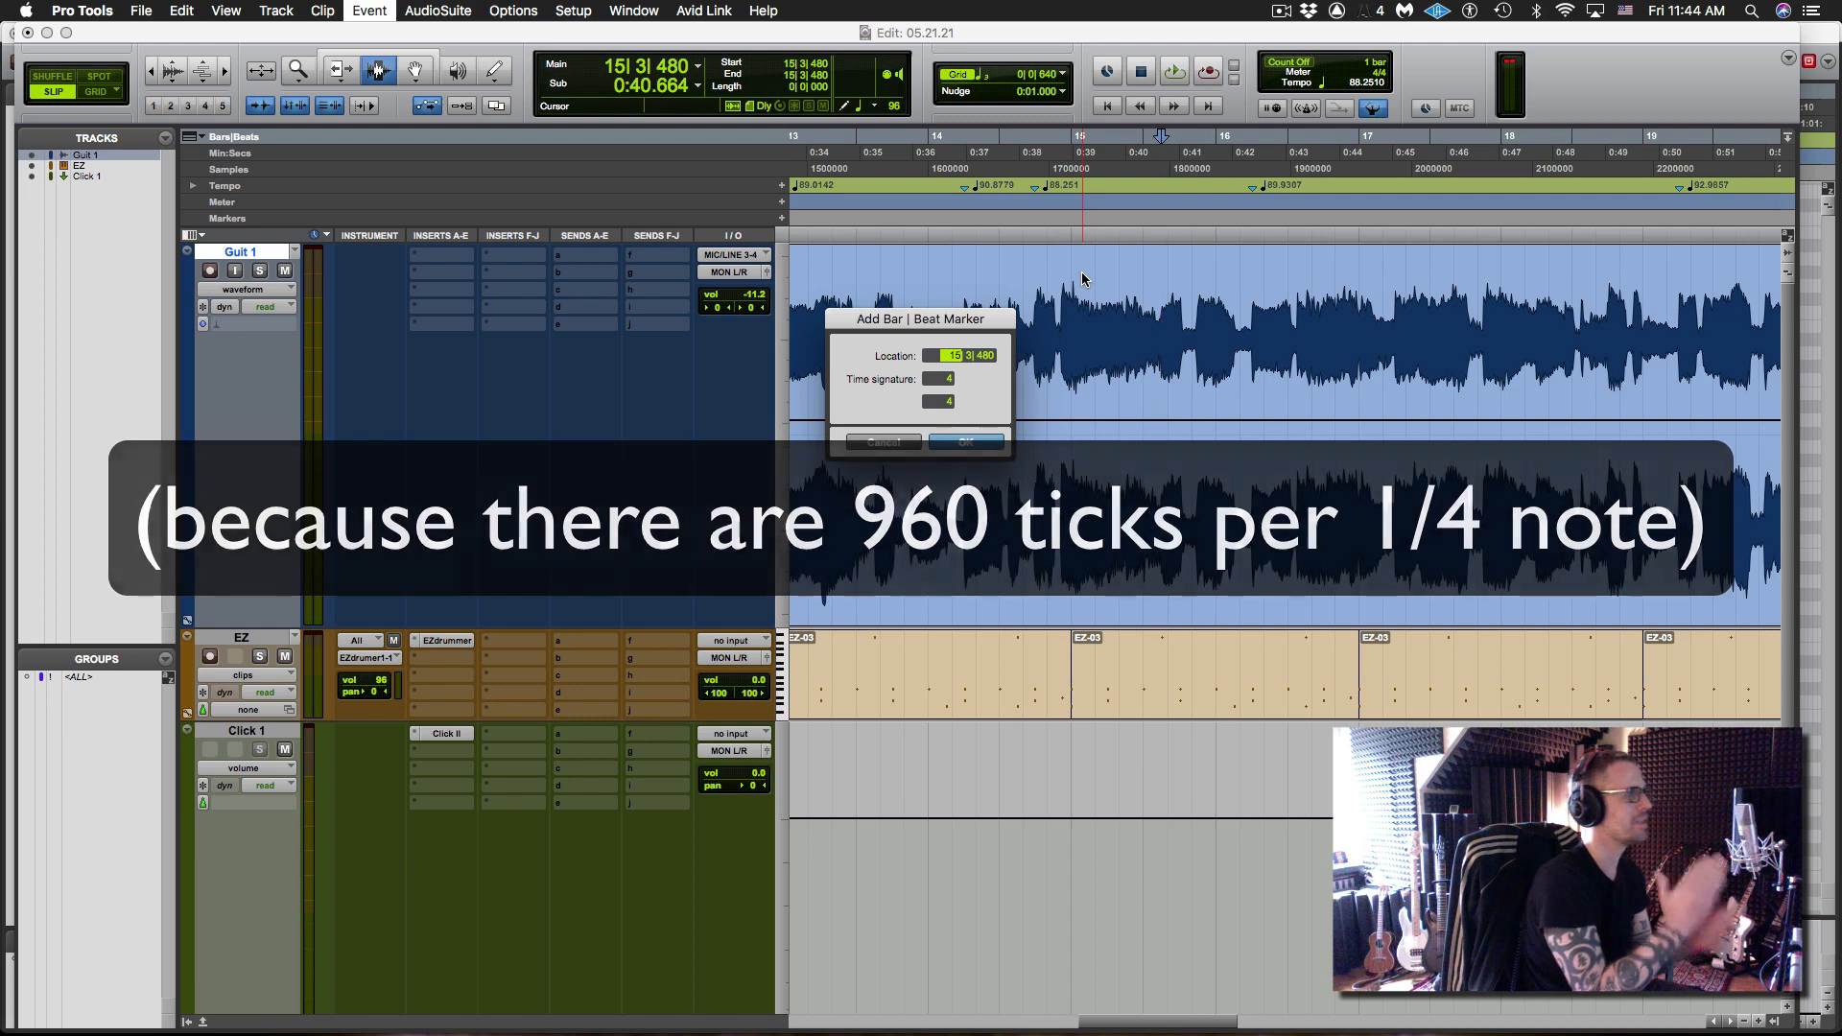
key(Escape)
key(space)
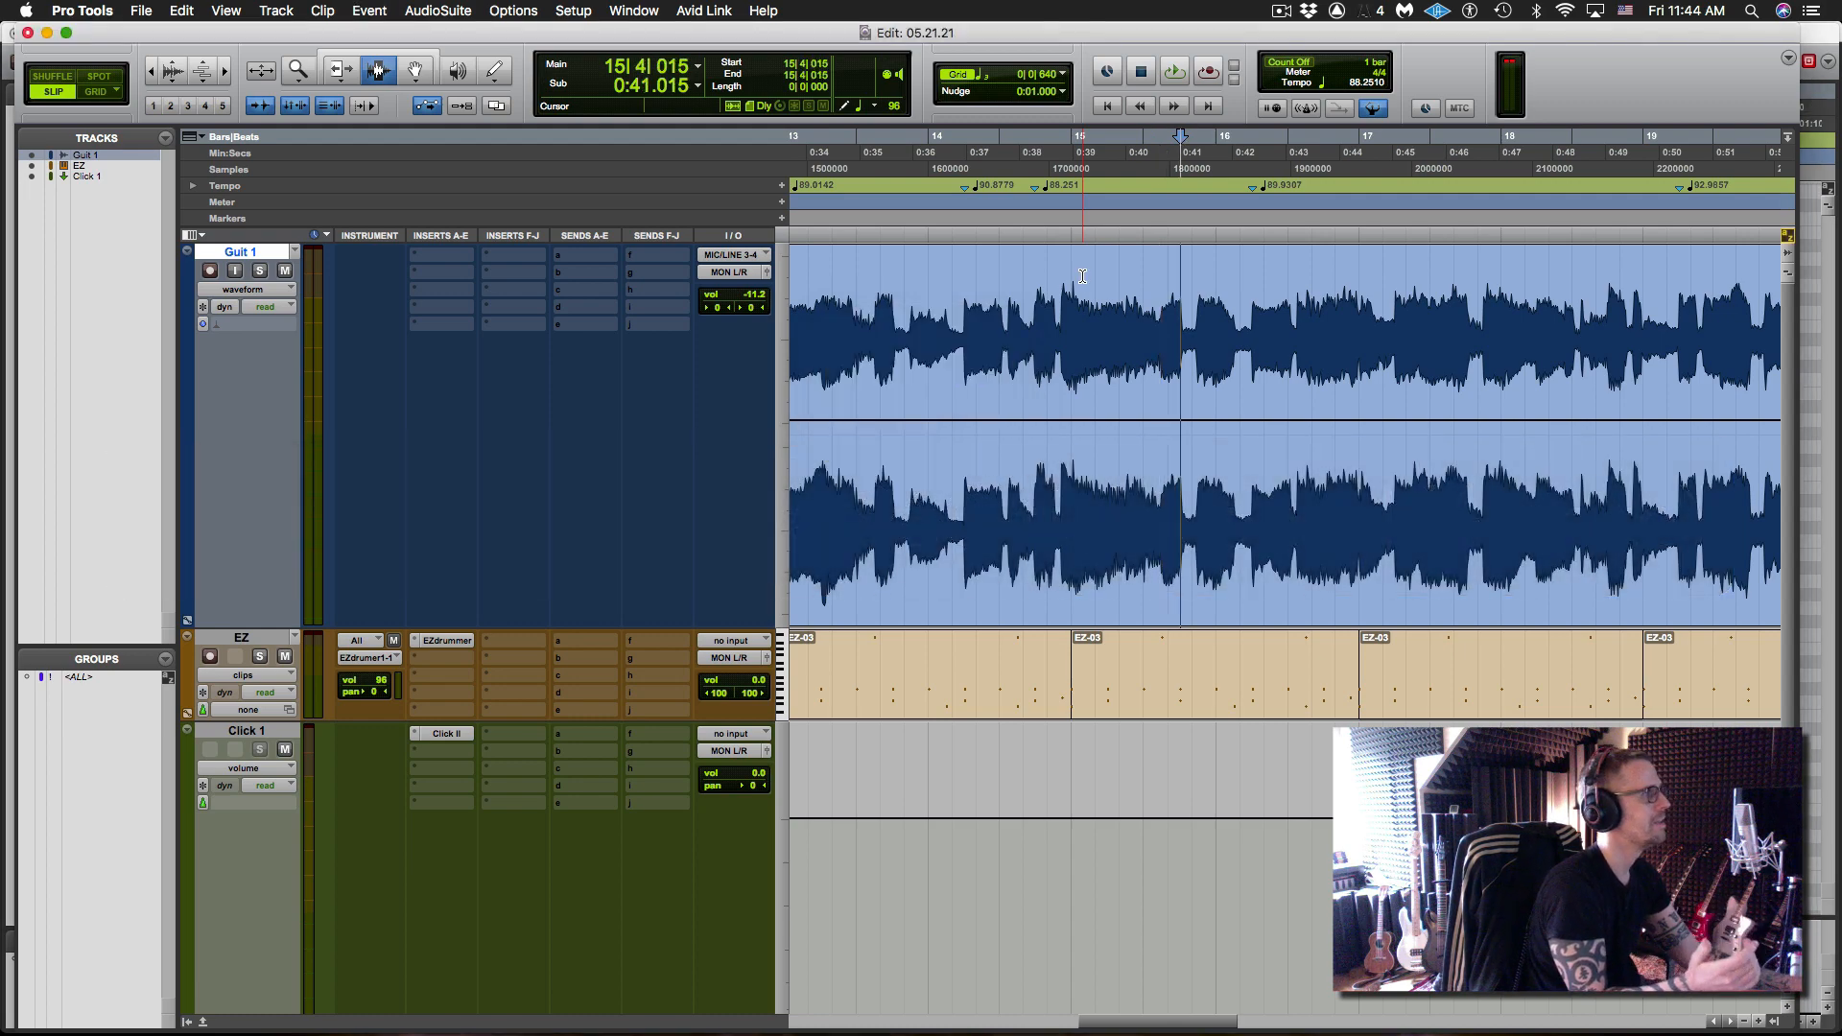
- Try mapping the guitar attack at 15|4|462 to 15|4|480 with a bar/beat marker, inspect its alignment, and undo the marker
key(super+i)
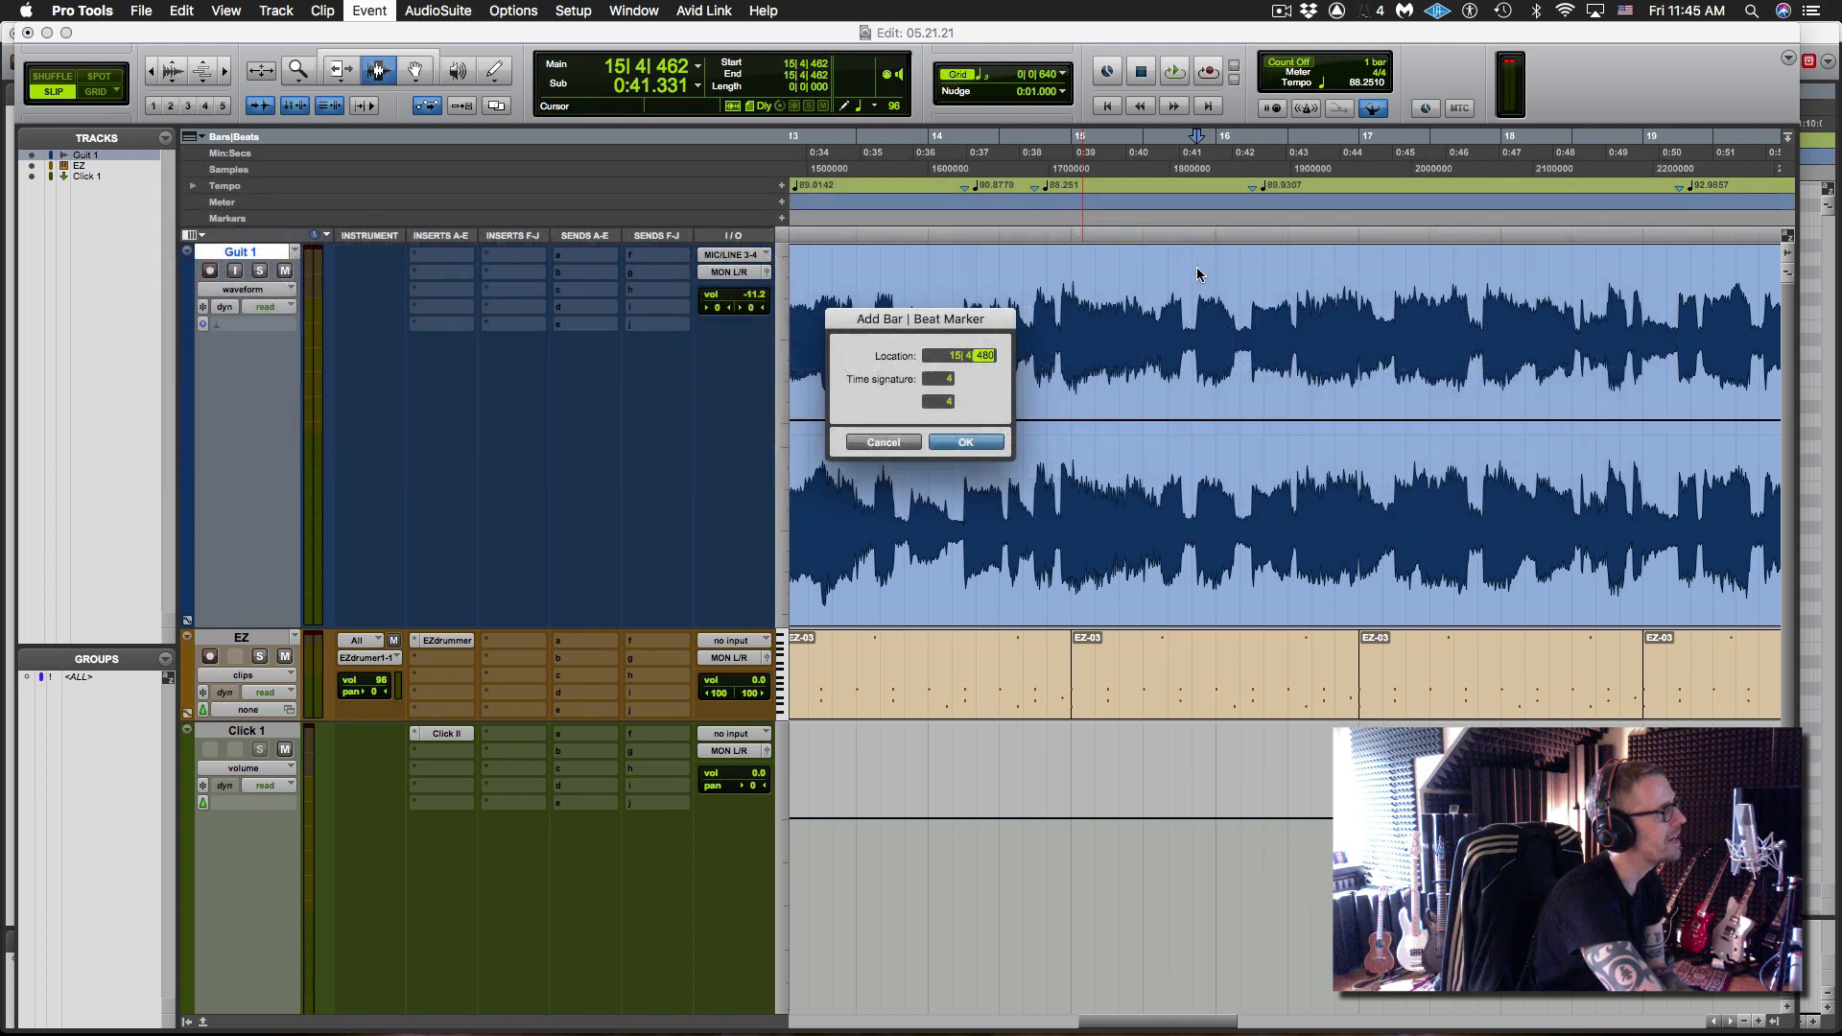
key(Return)
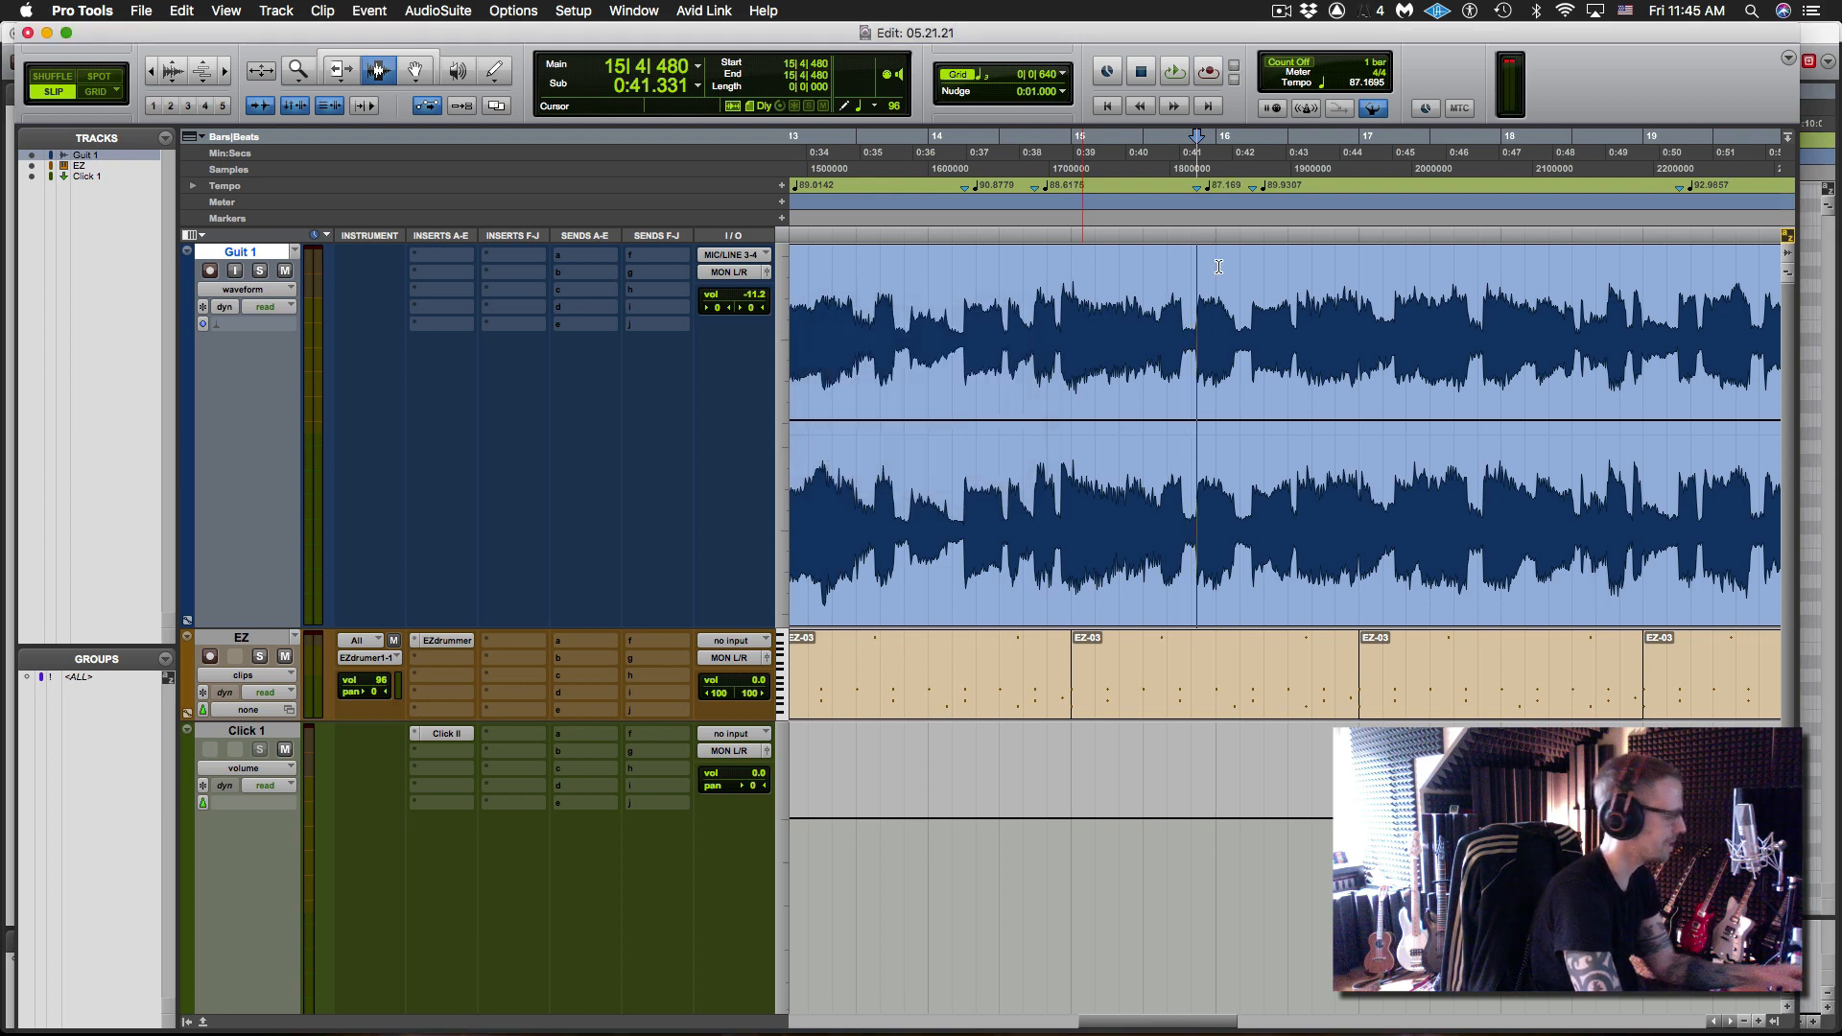
key(super+z)
key(super+i)
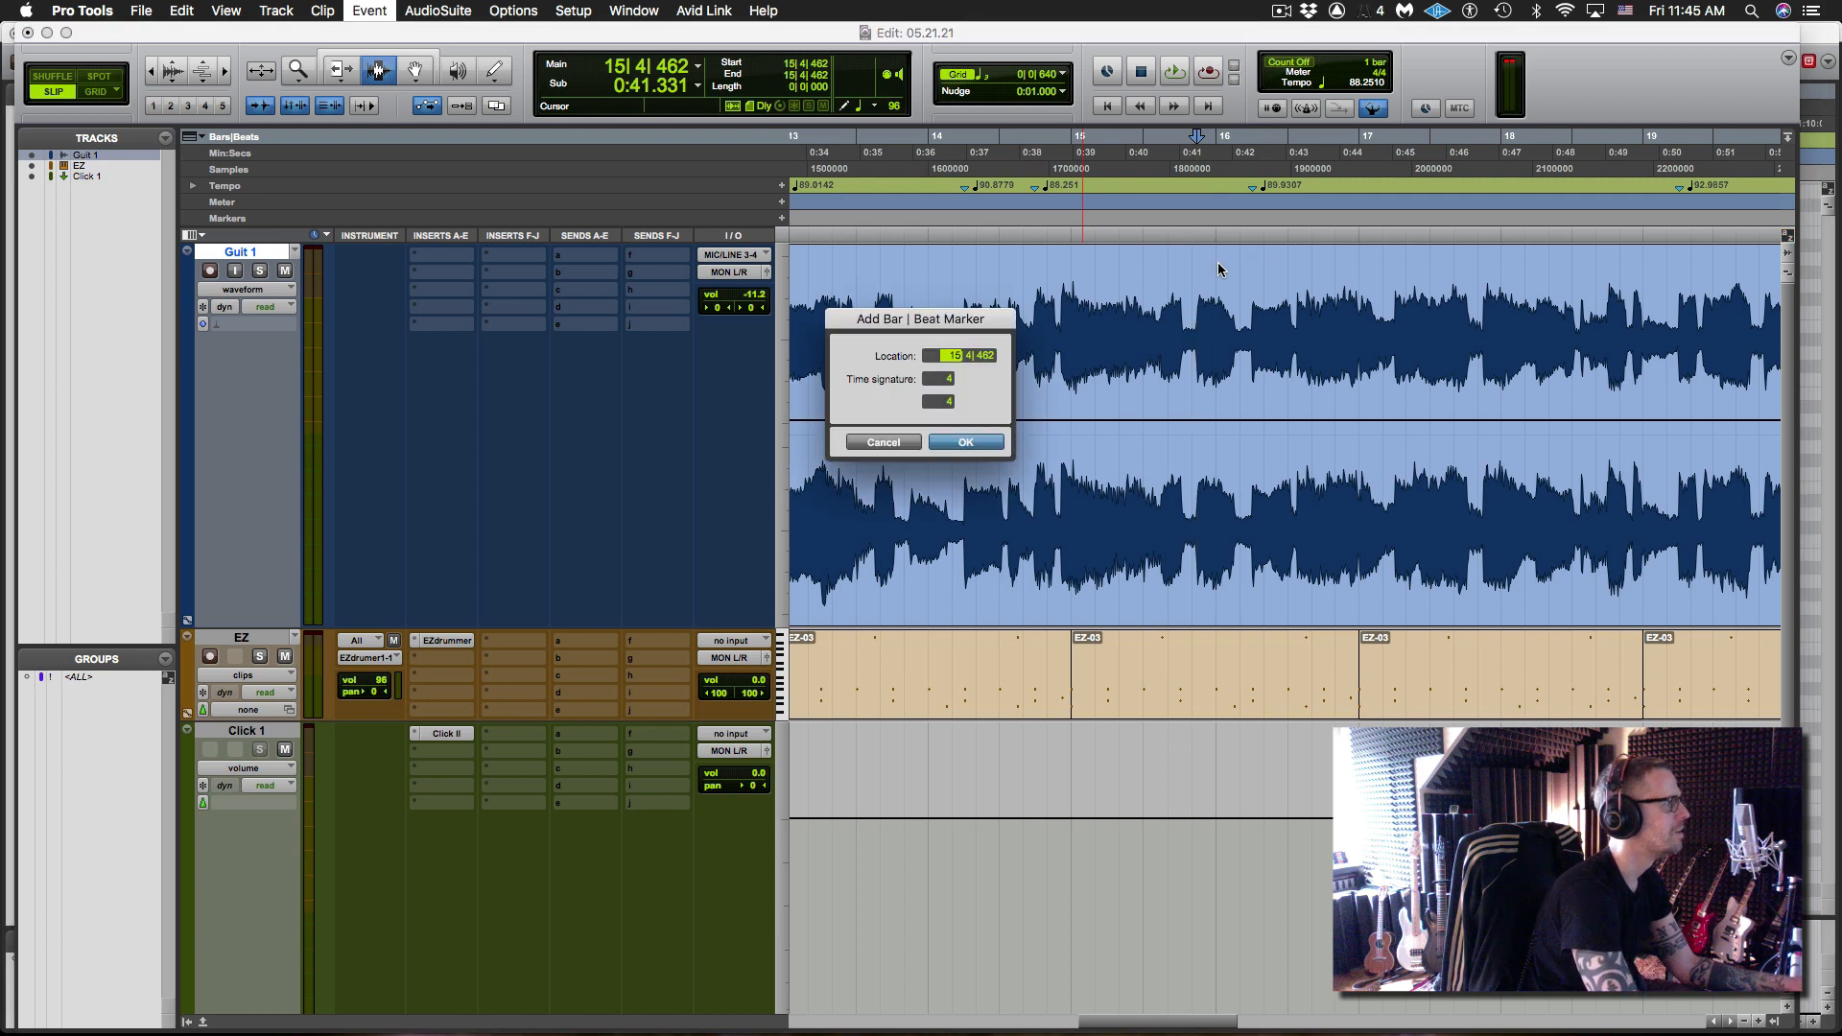
key(Right)
key(Right)
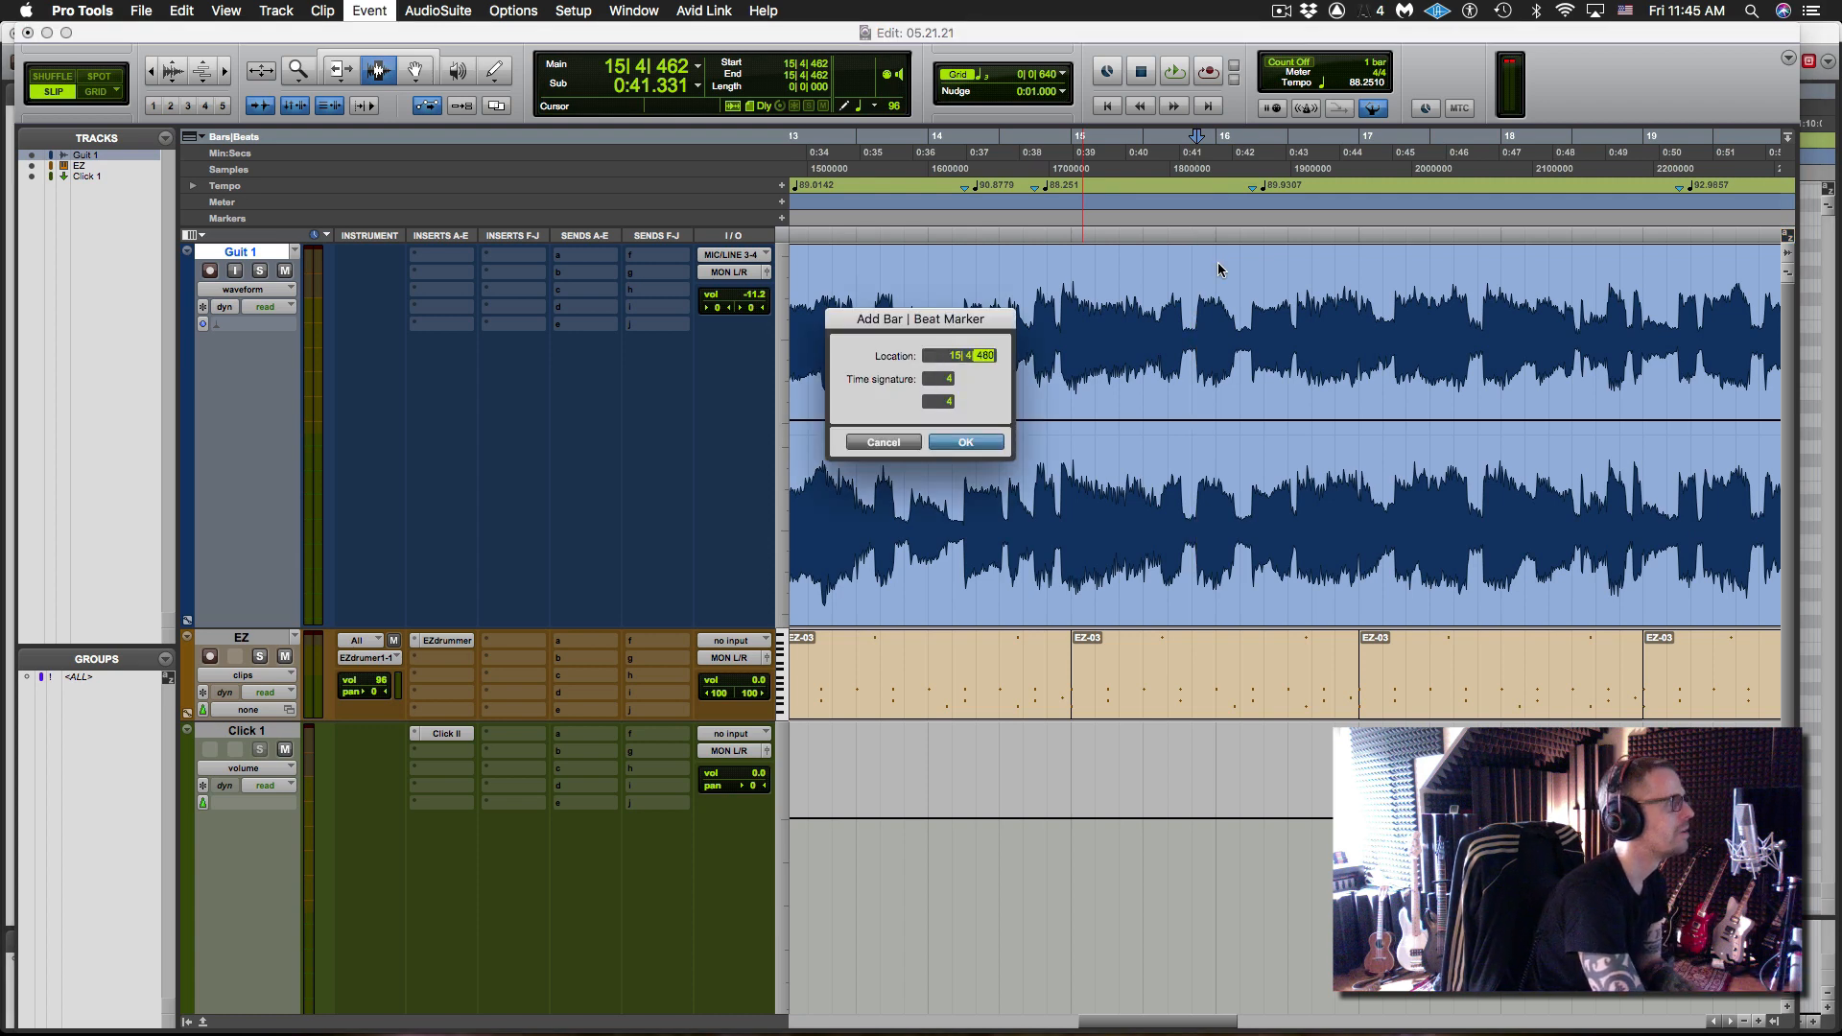
text(480)
key(Return)
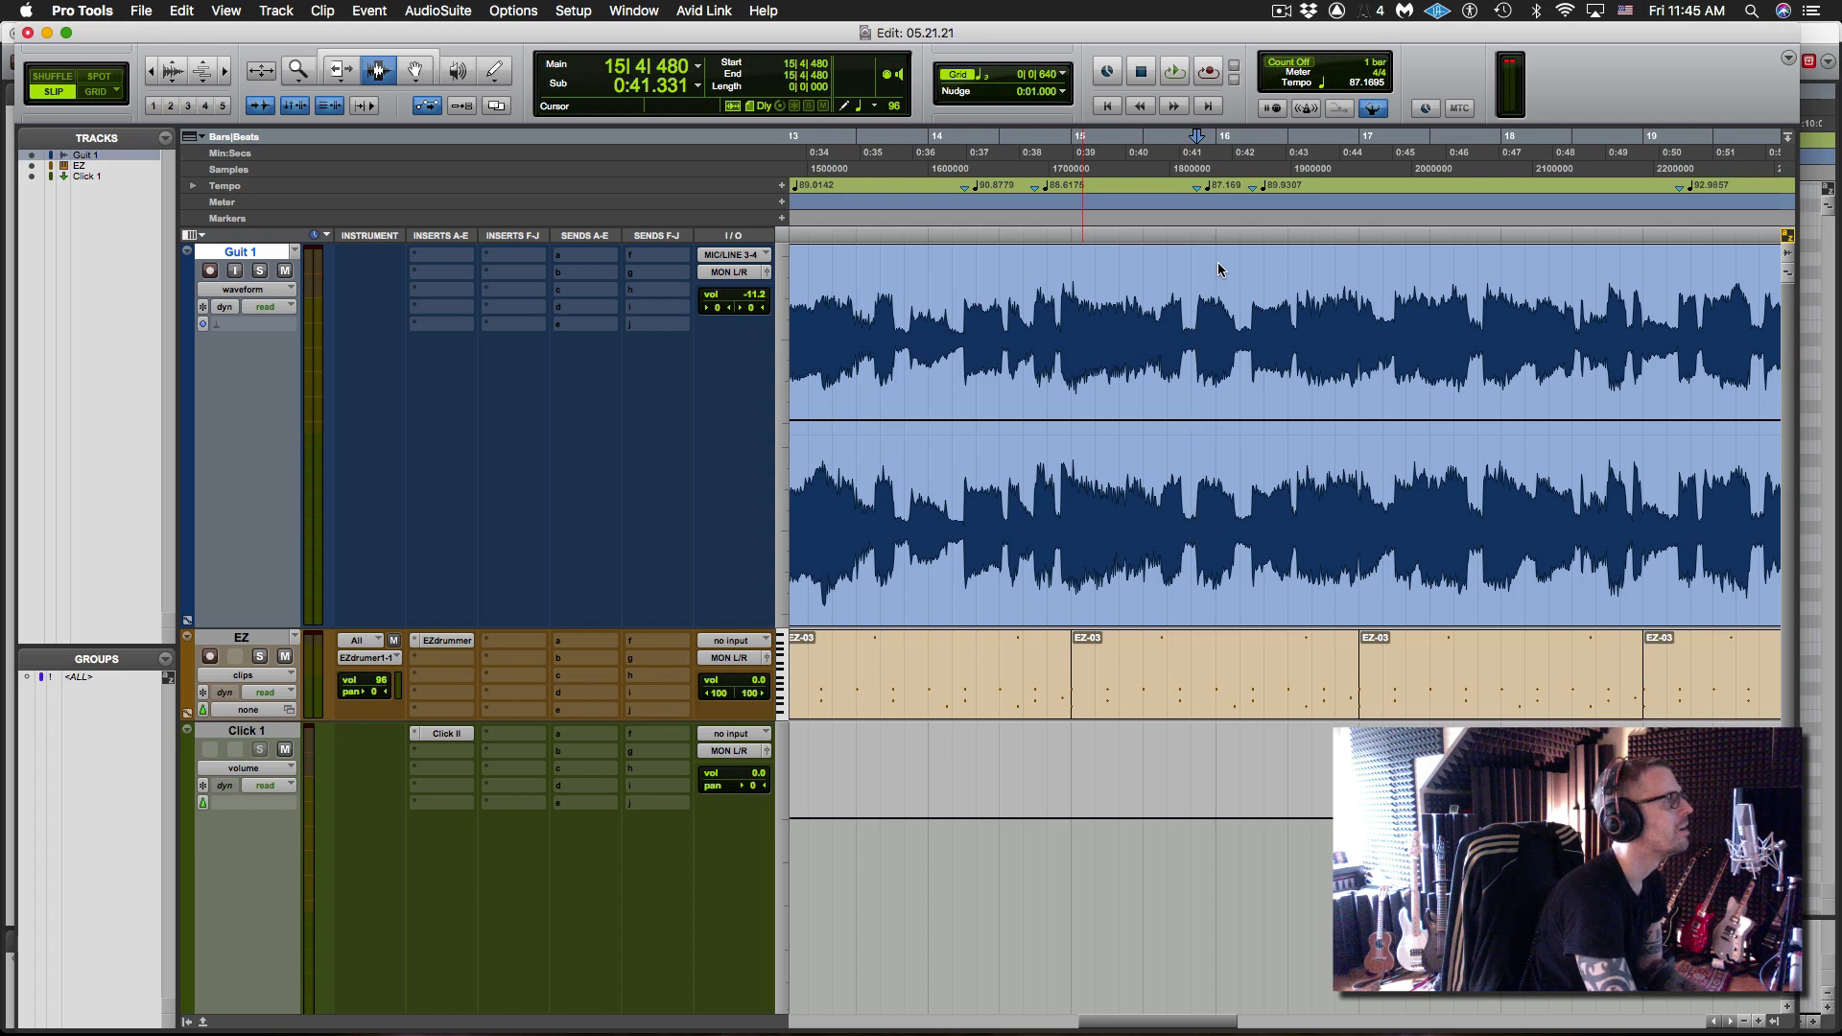
key(super+bracketright)
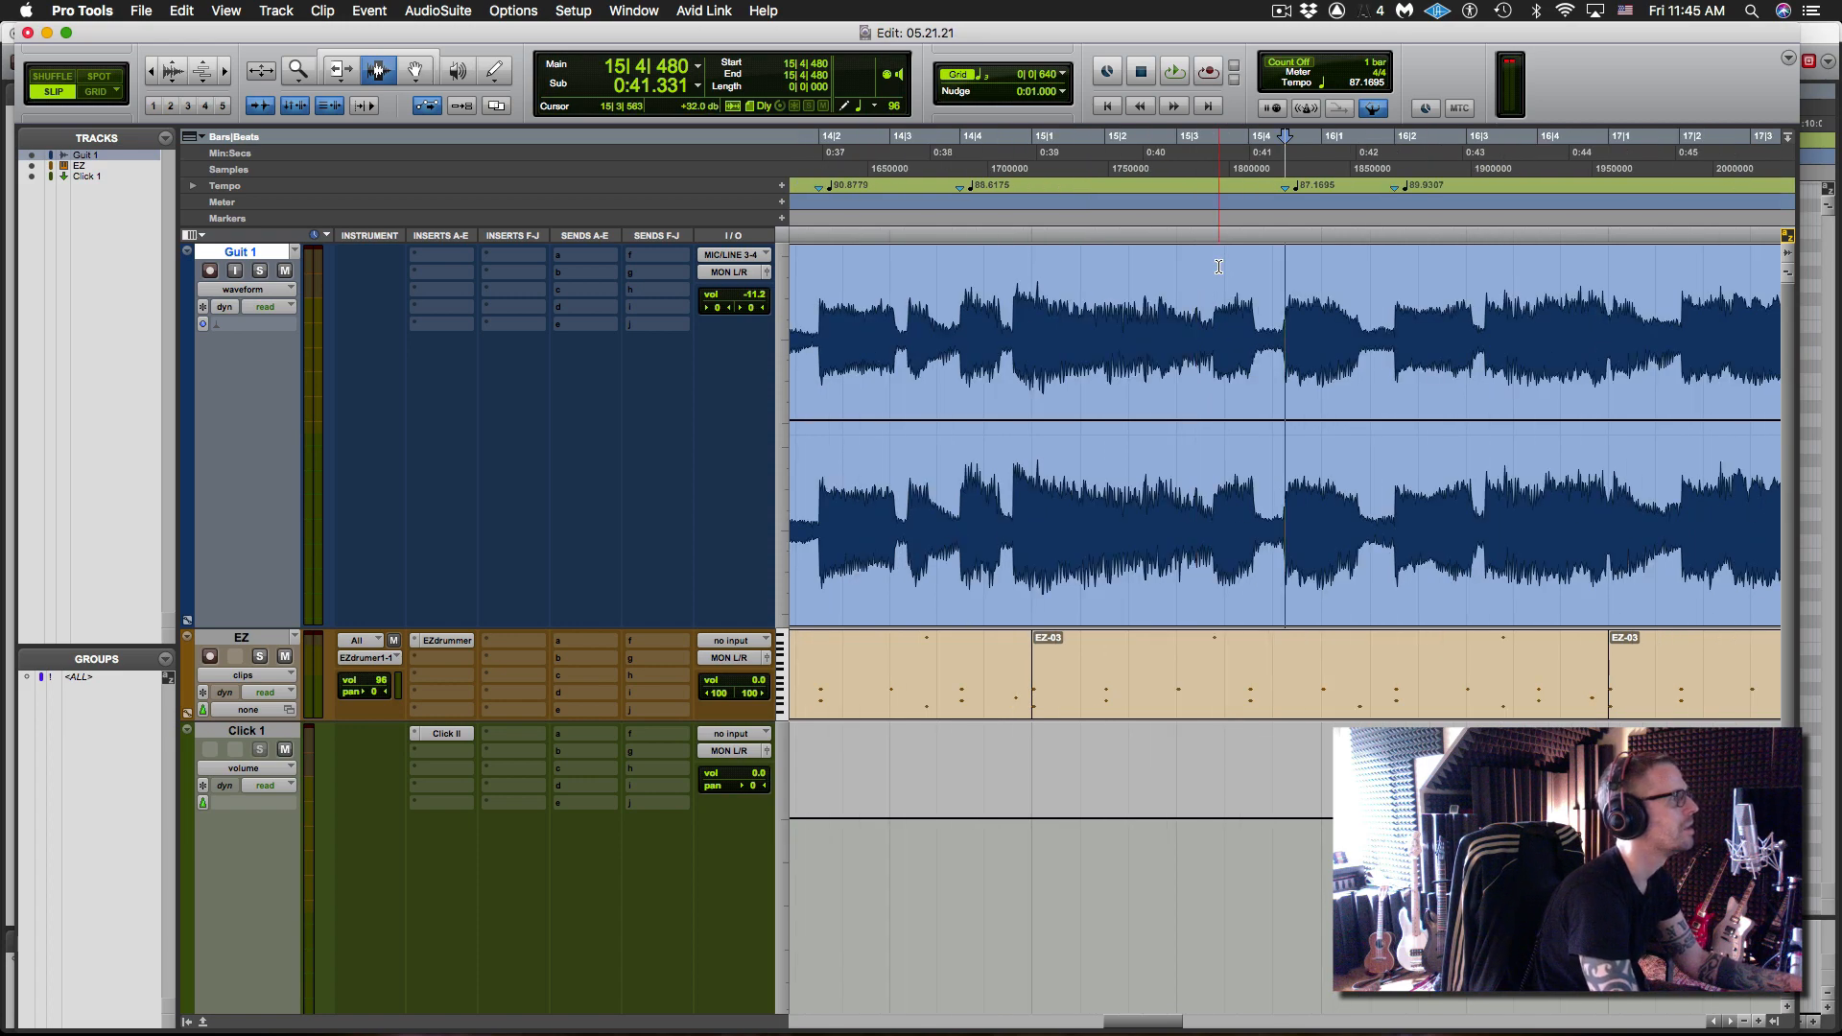
key(super+bracketright)
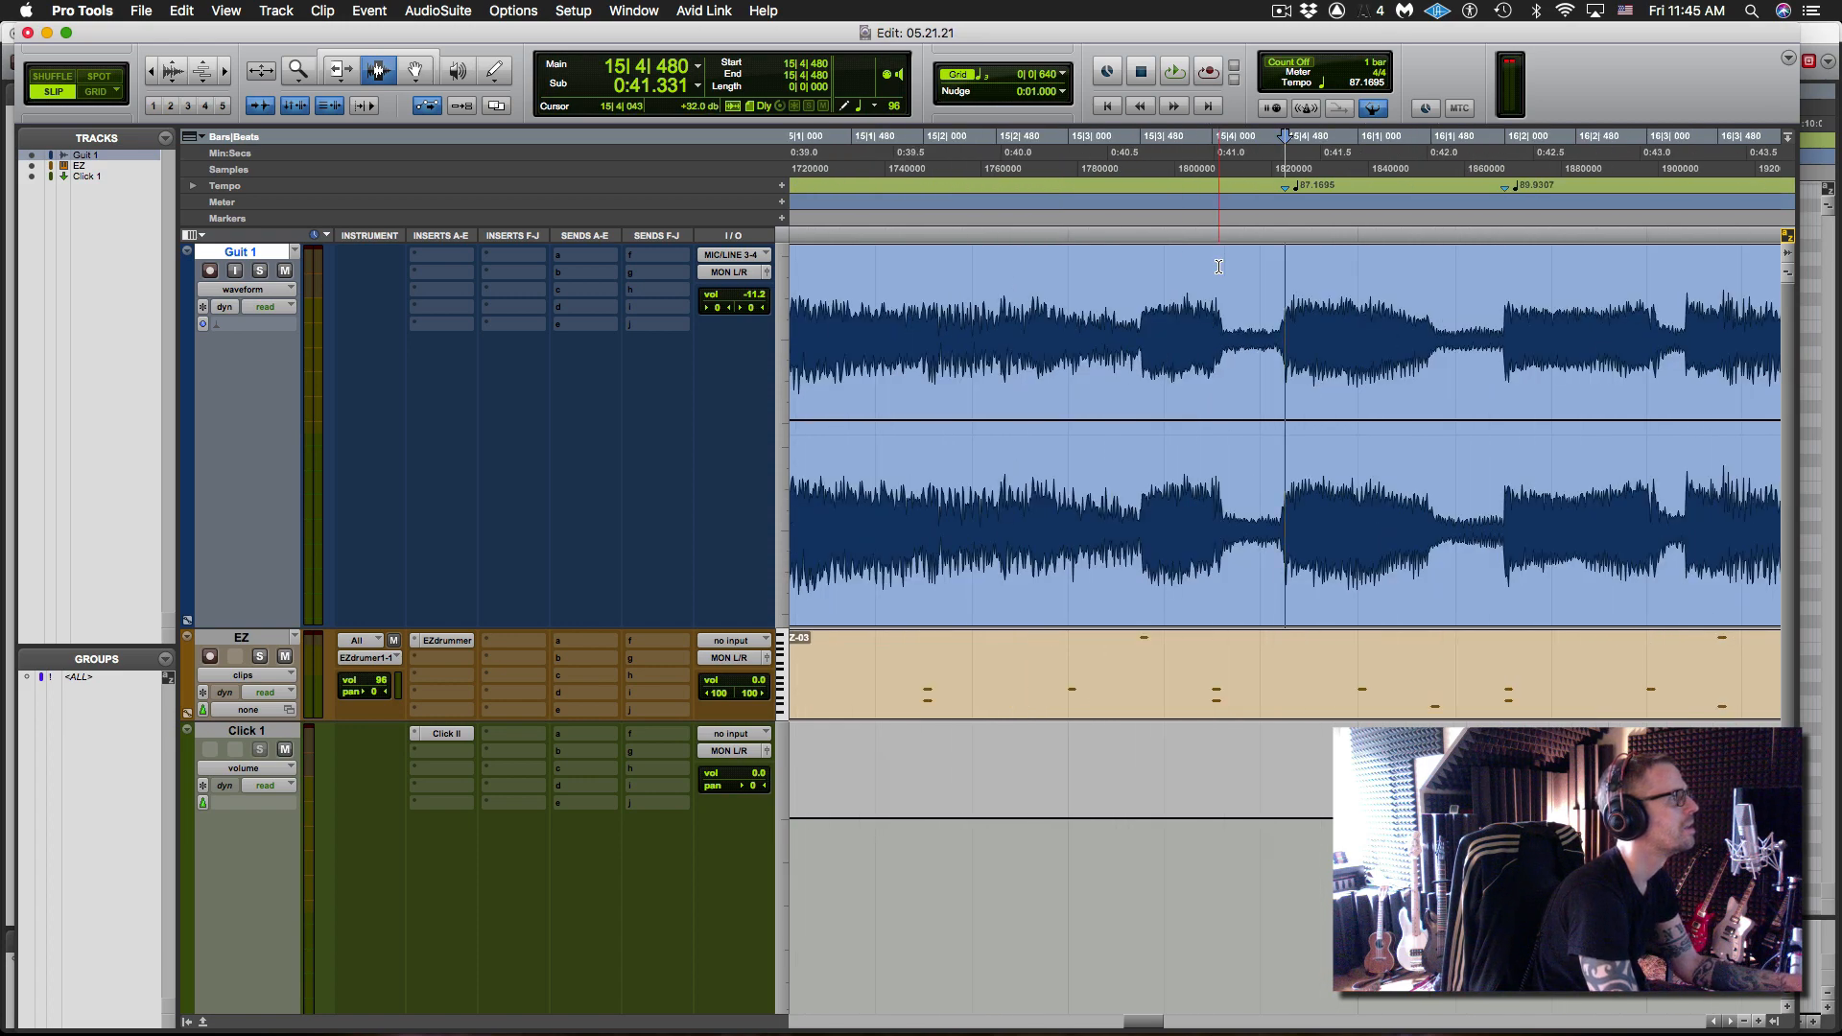
key(super+z)
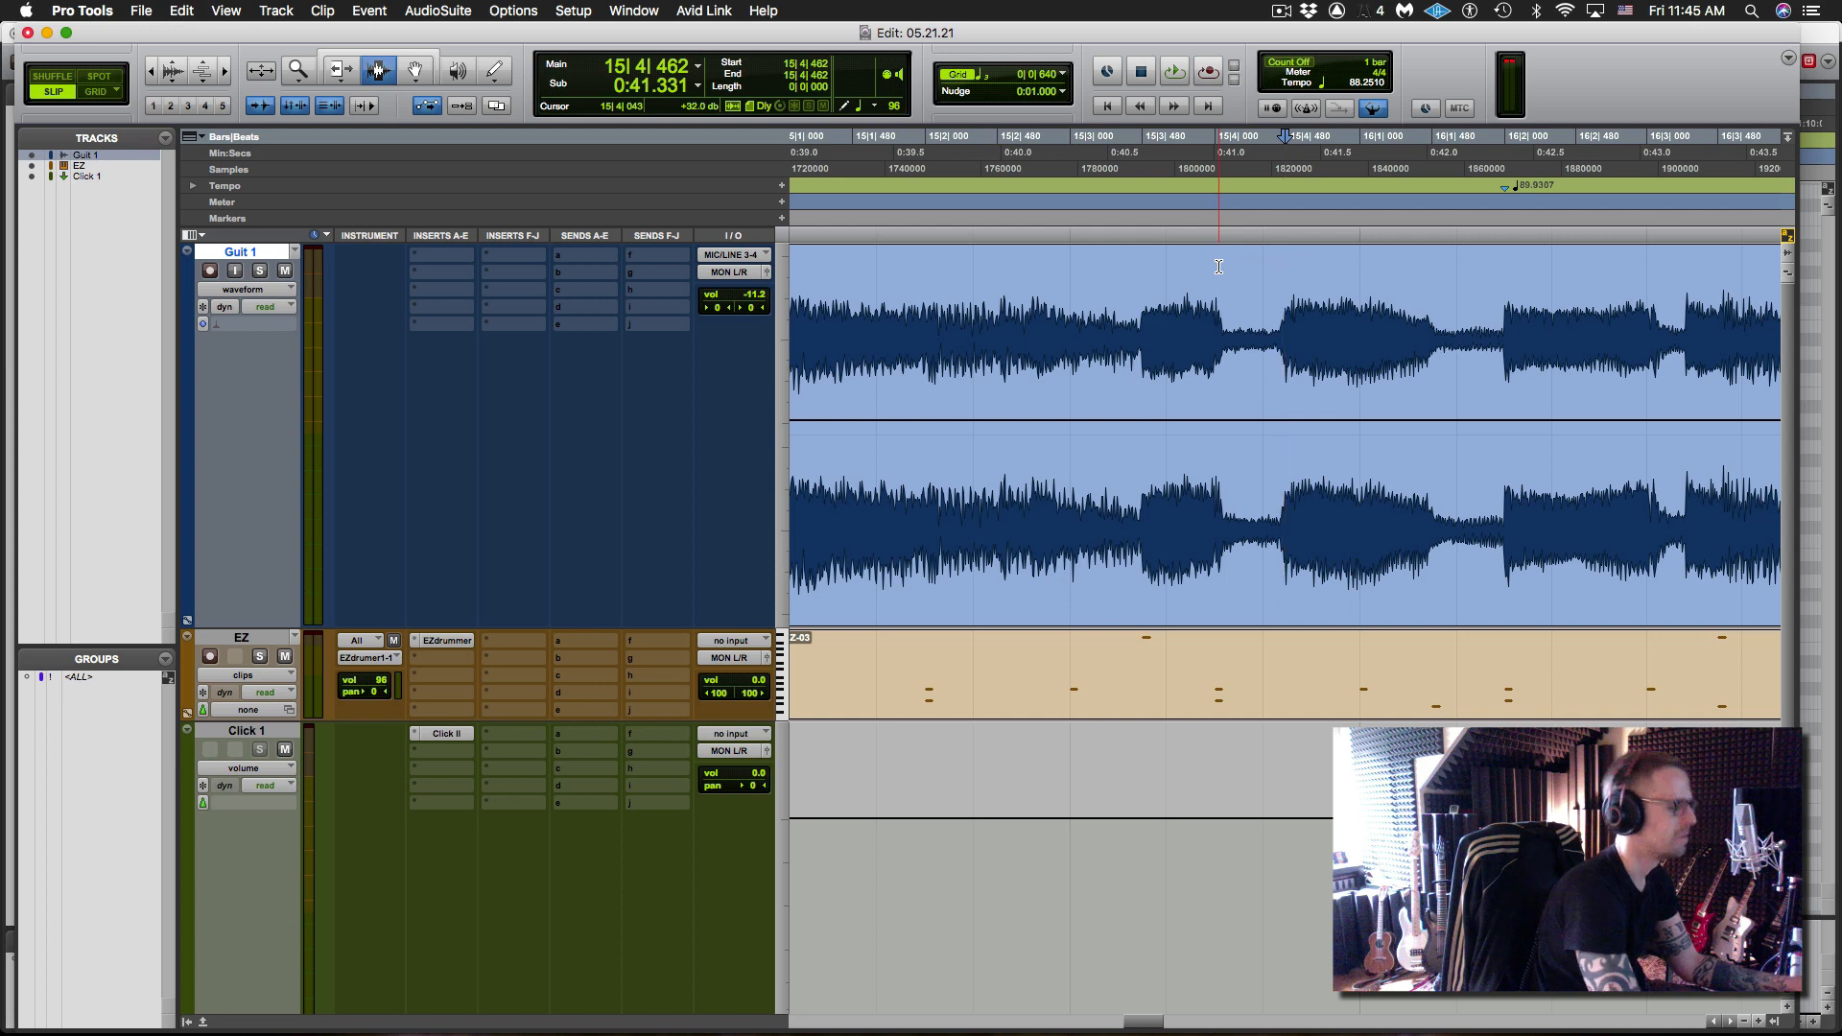
- Set the grid value to 0|0|160 and add a bar/beat marker mapping the guitar attack at 15|4|462 to 15|4|480
key(ctrl+alt+KP_Subtract)
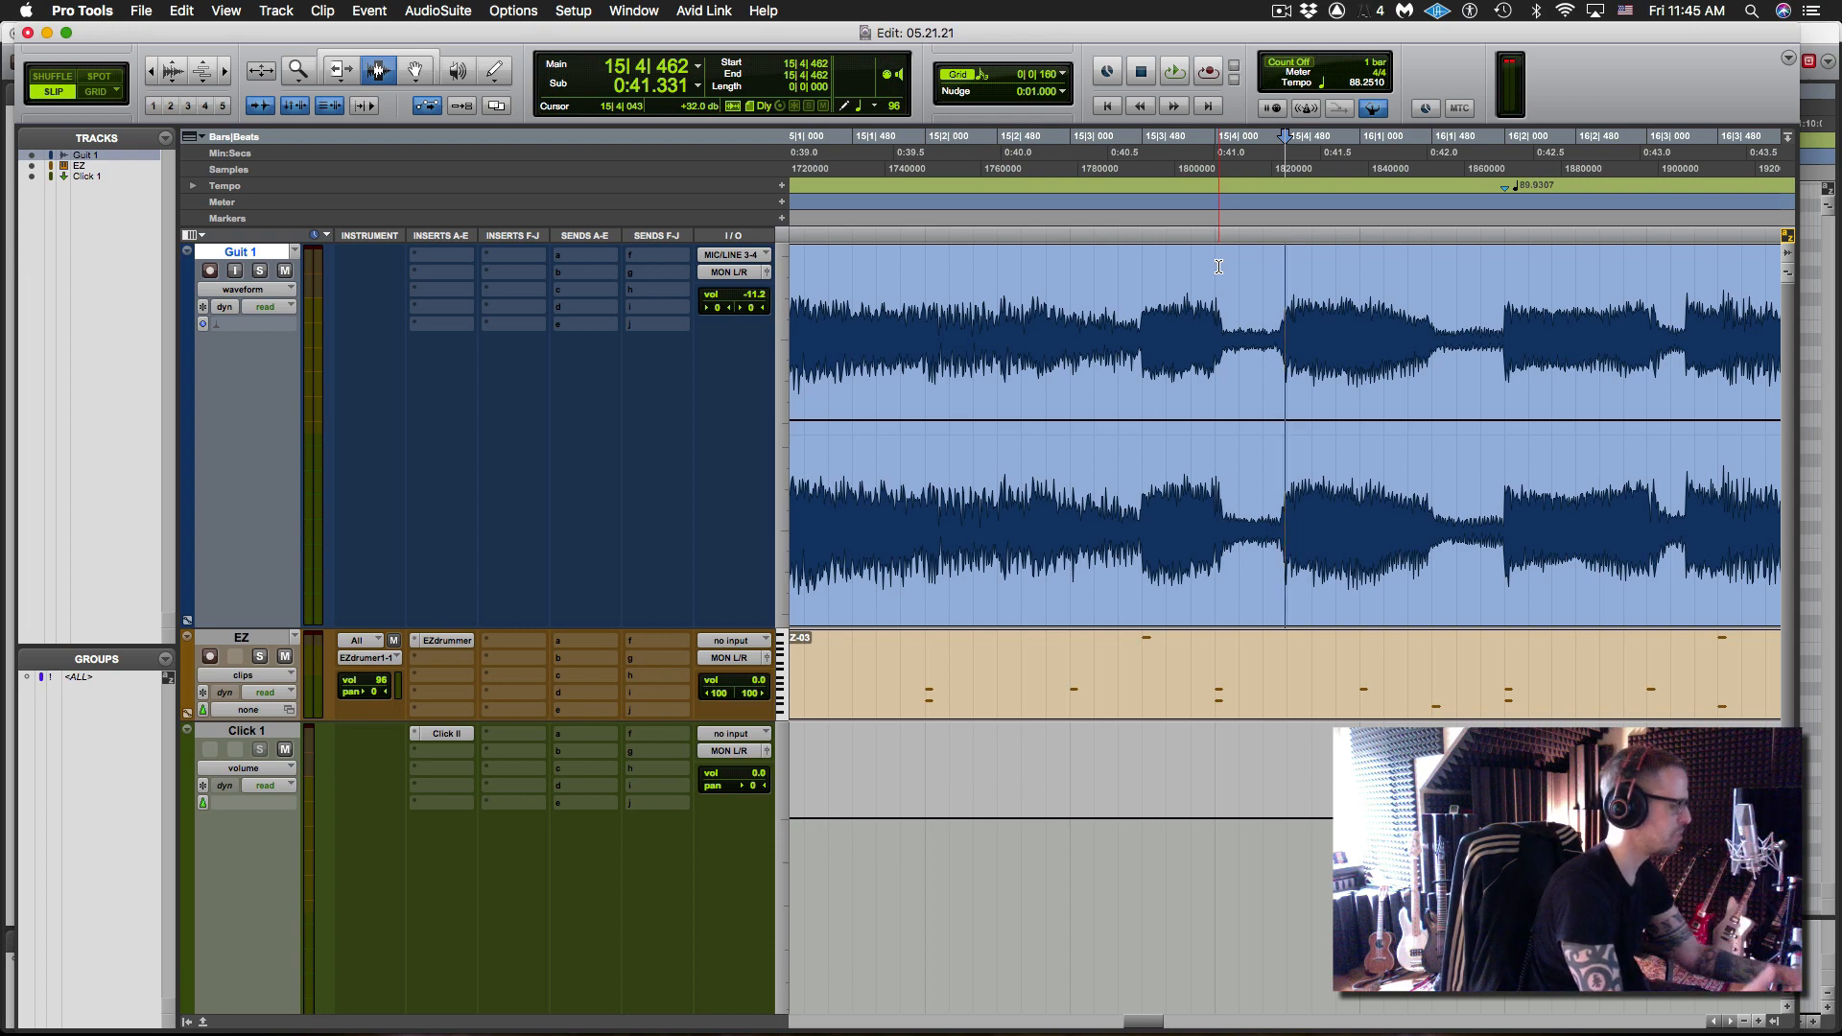
key(super+bracketright)
key(super+bracketright)
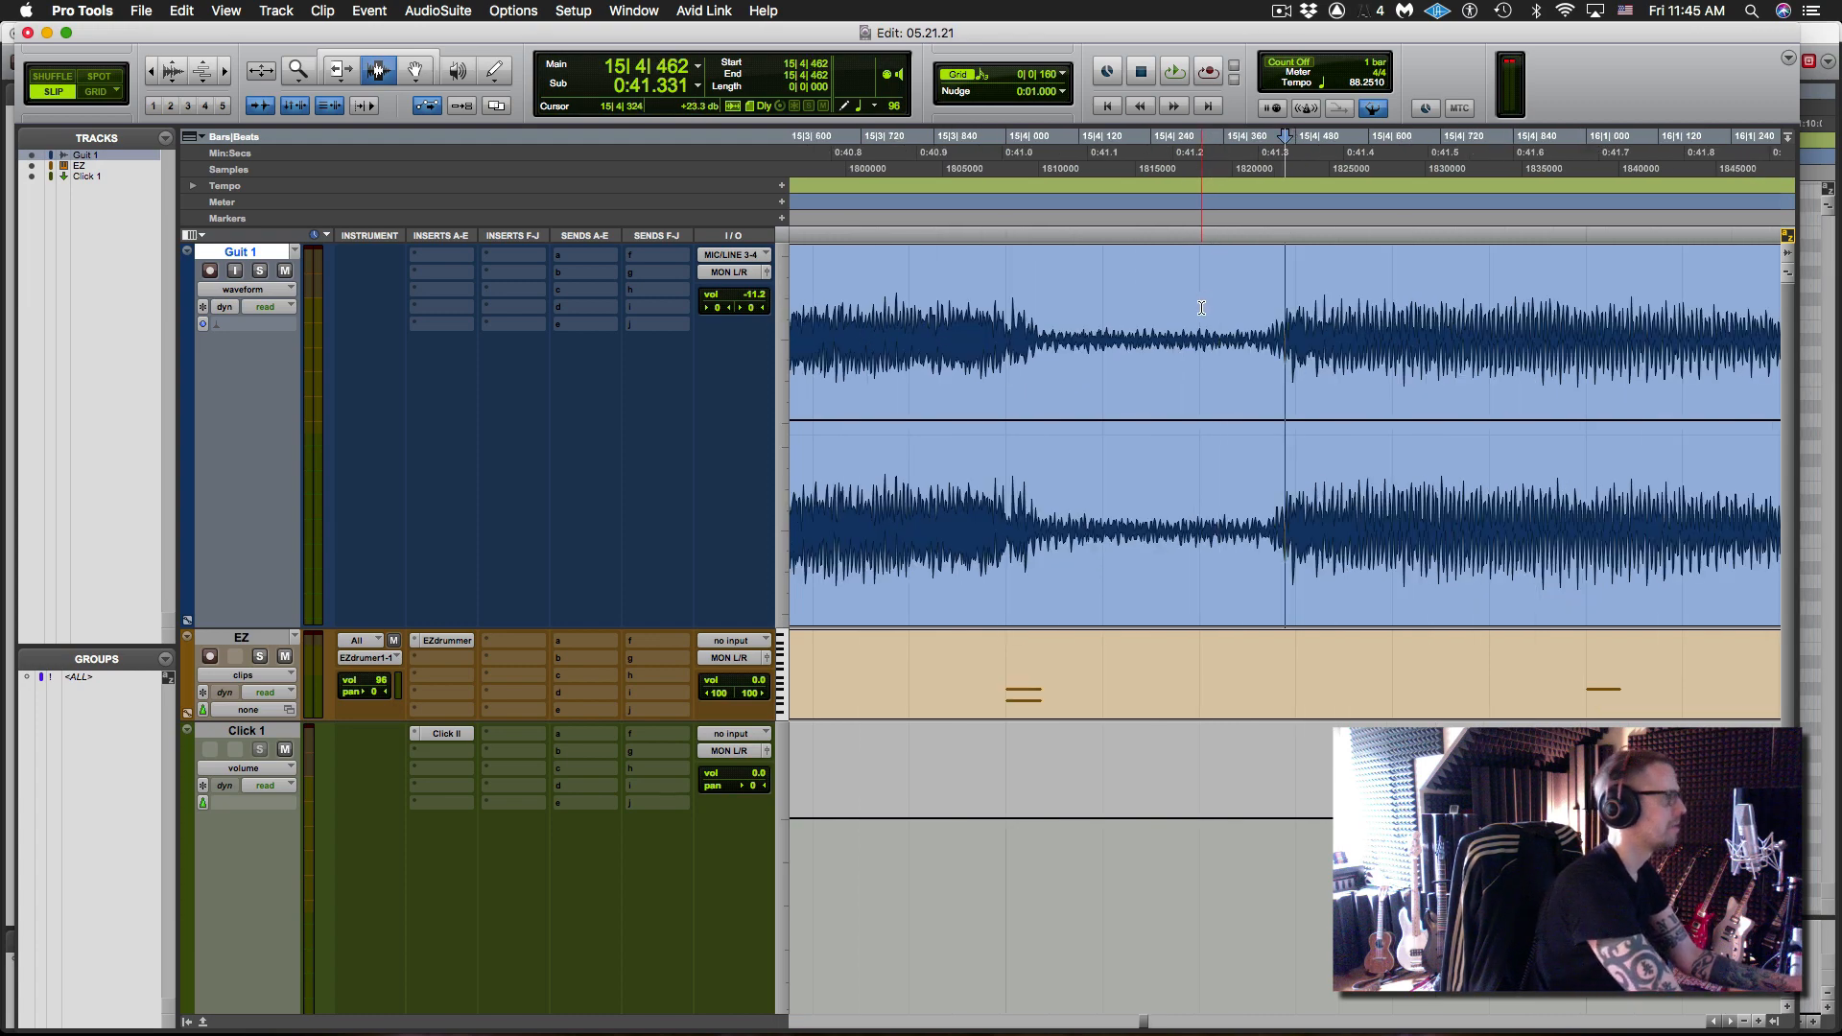
key(super+i)
key(Right)
key(Right)
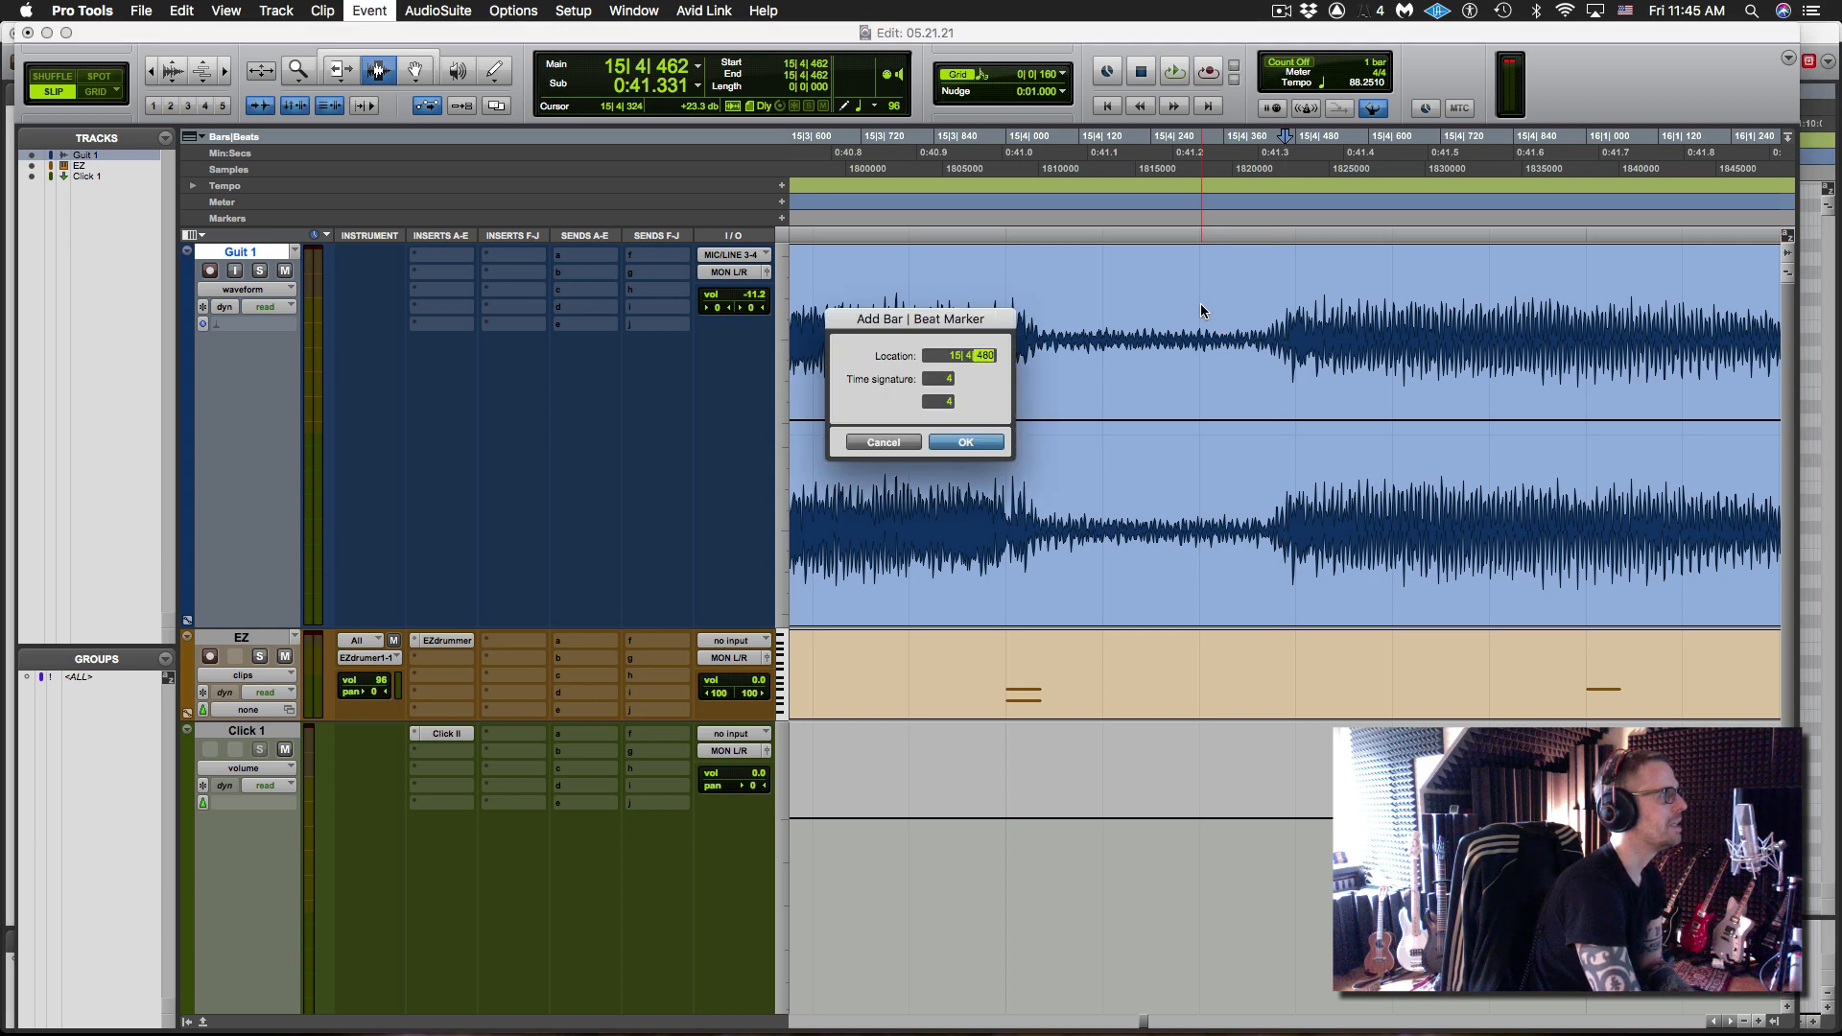
key(Return)
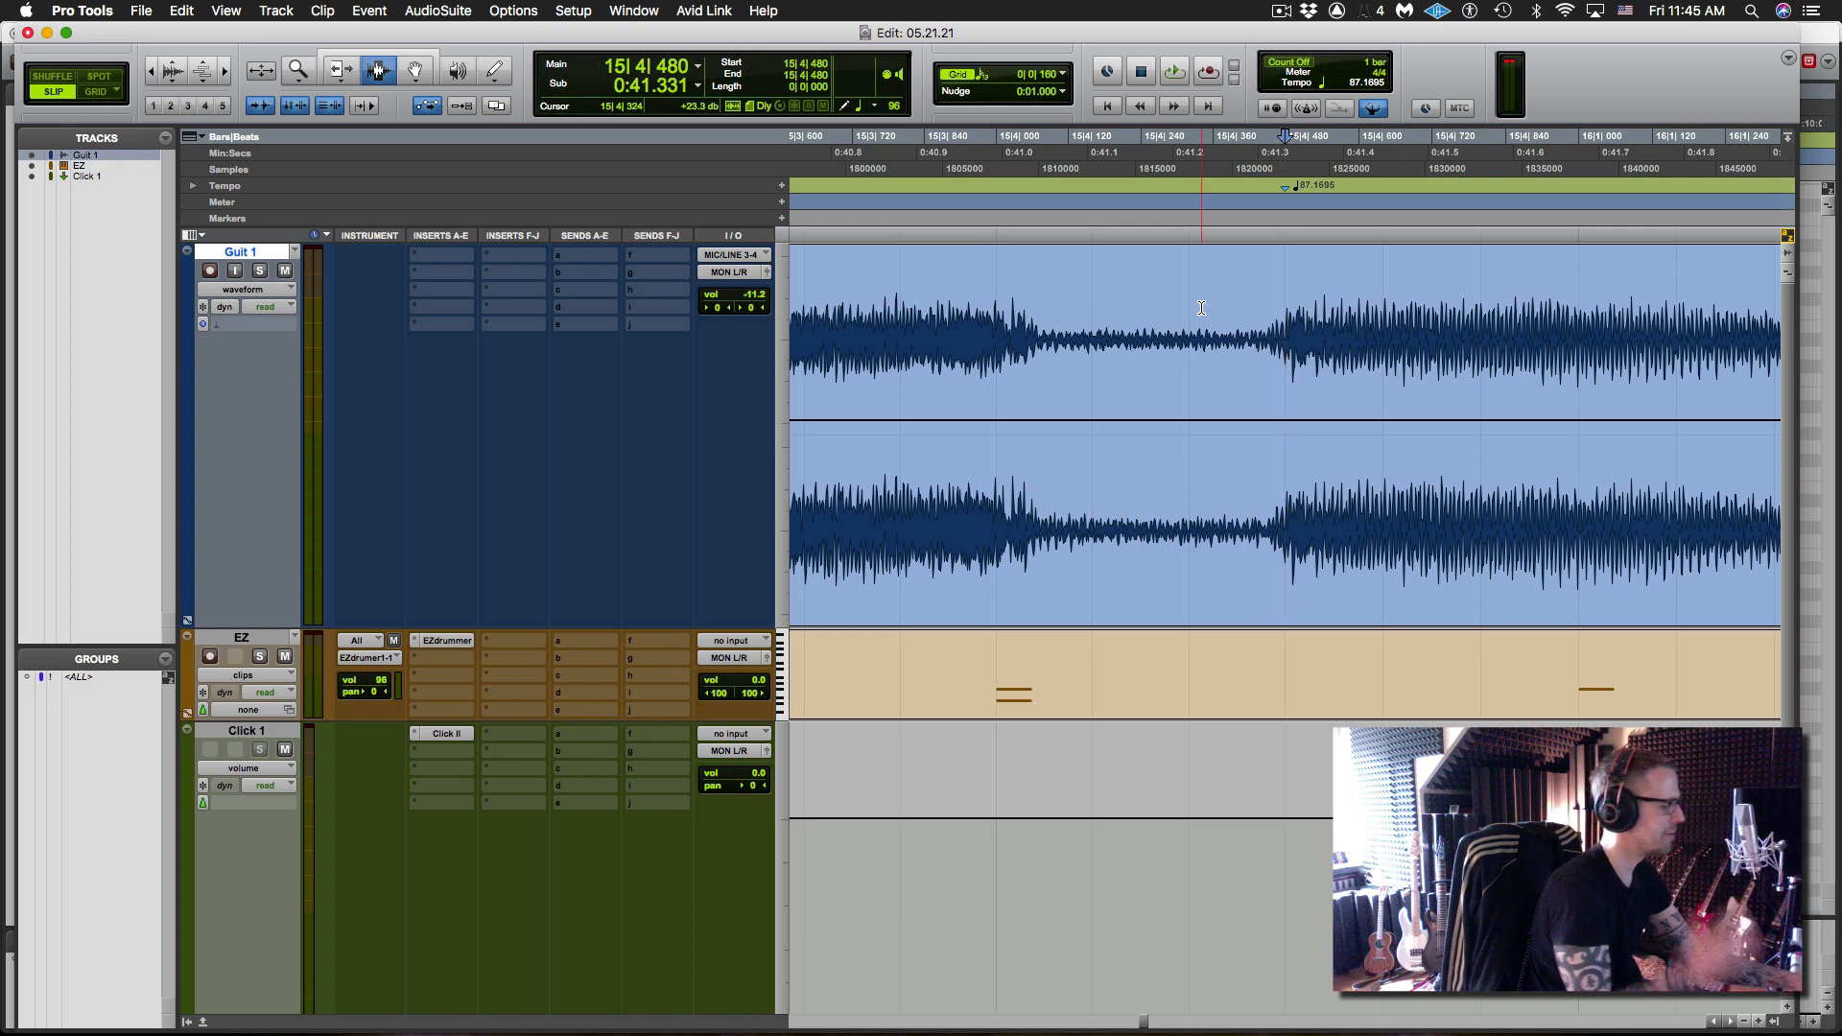
key(super+bracketleft)
key(super+bracketleft)
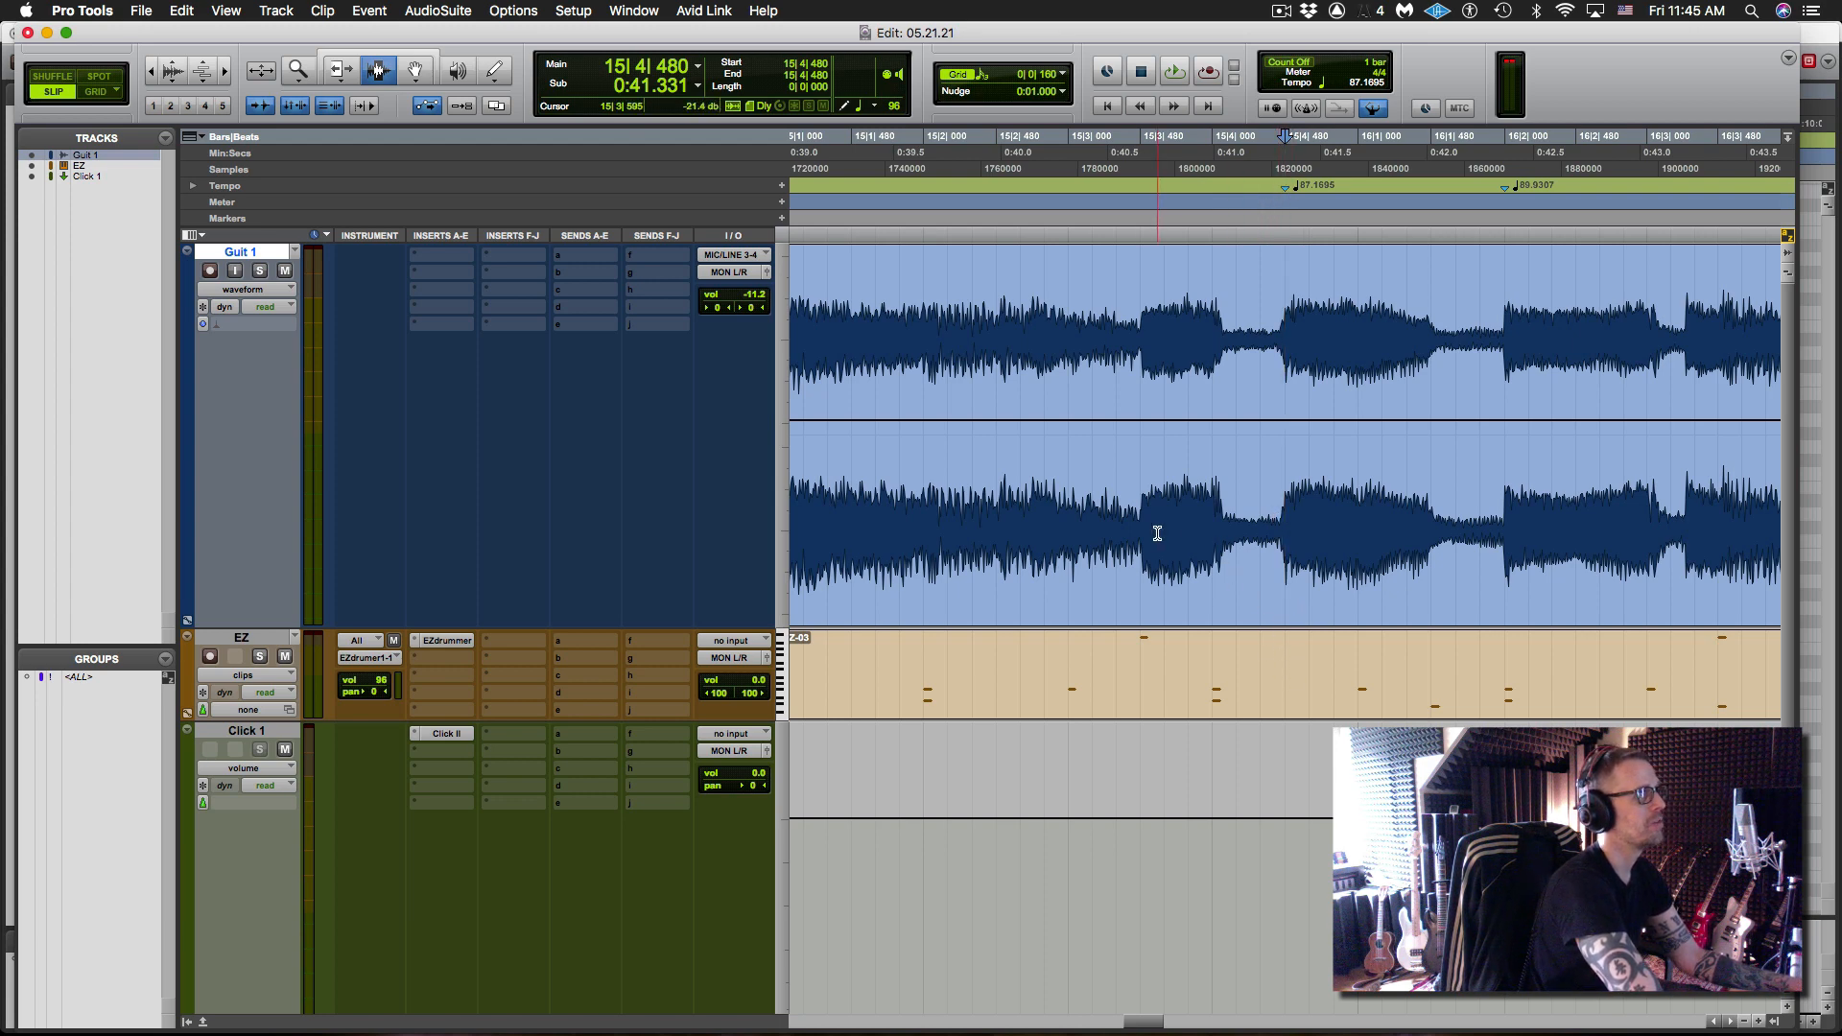
- Play all tracks from 15|2|617 to check the drum timing across the new 15|4|480 marker and into bar 17
click(1016, 527)
key(space)
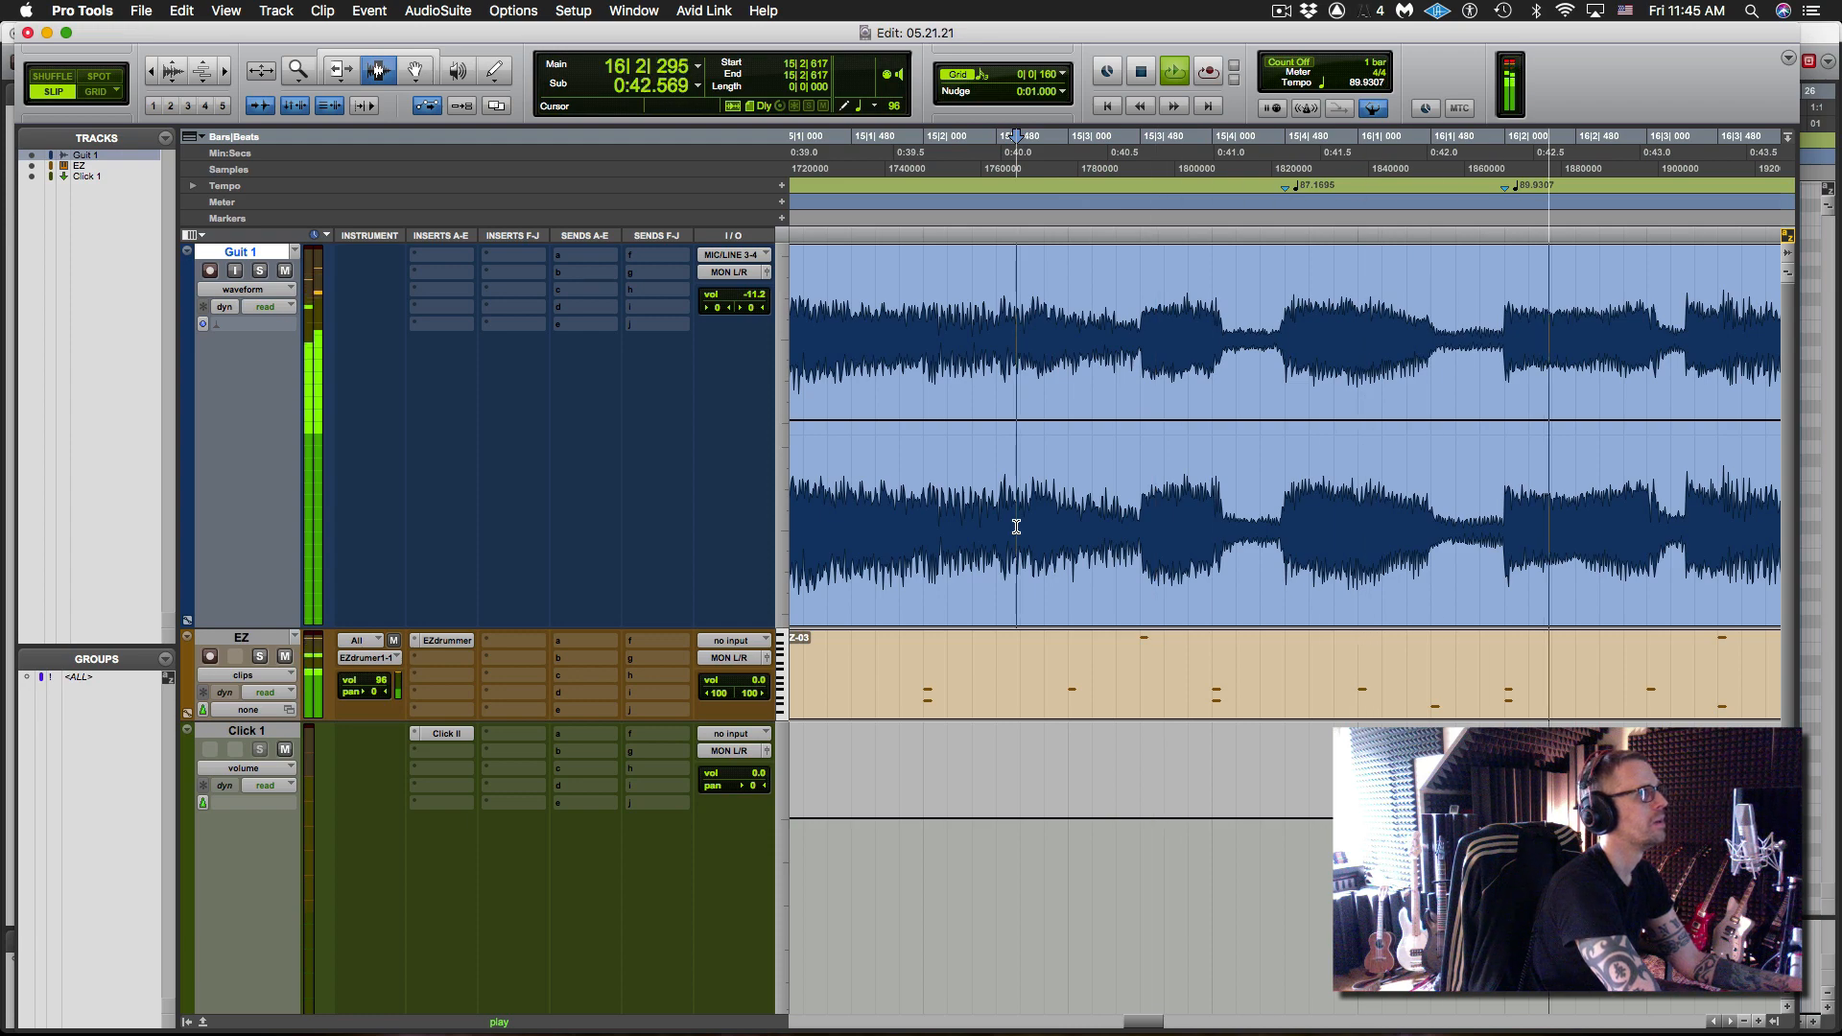
key(space)
key(space)
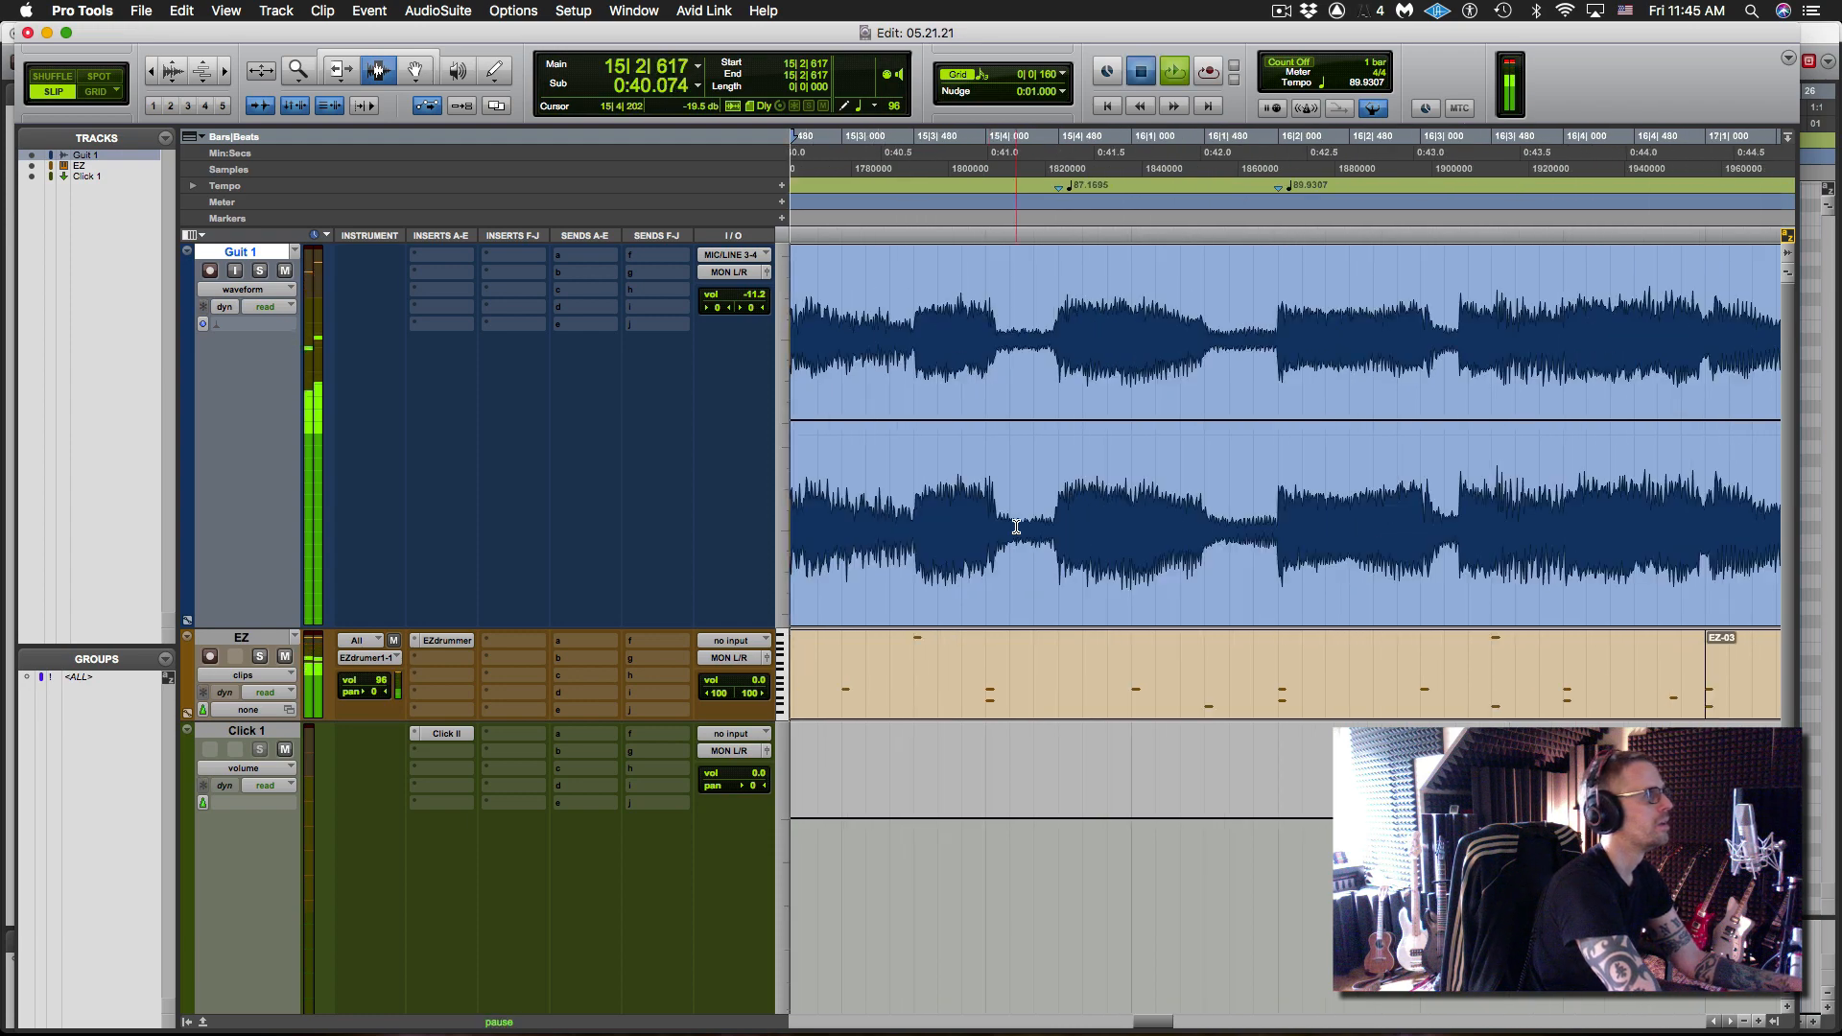
key(r)
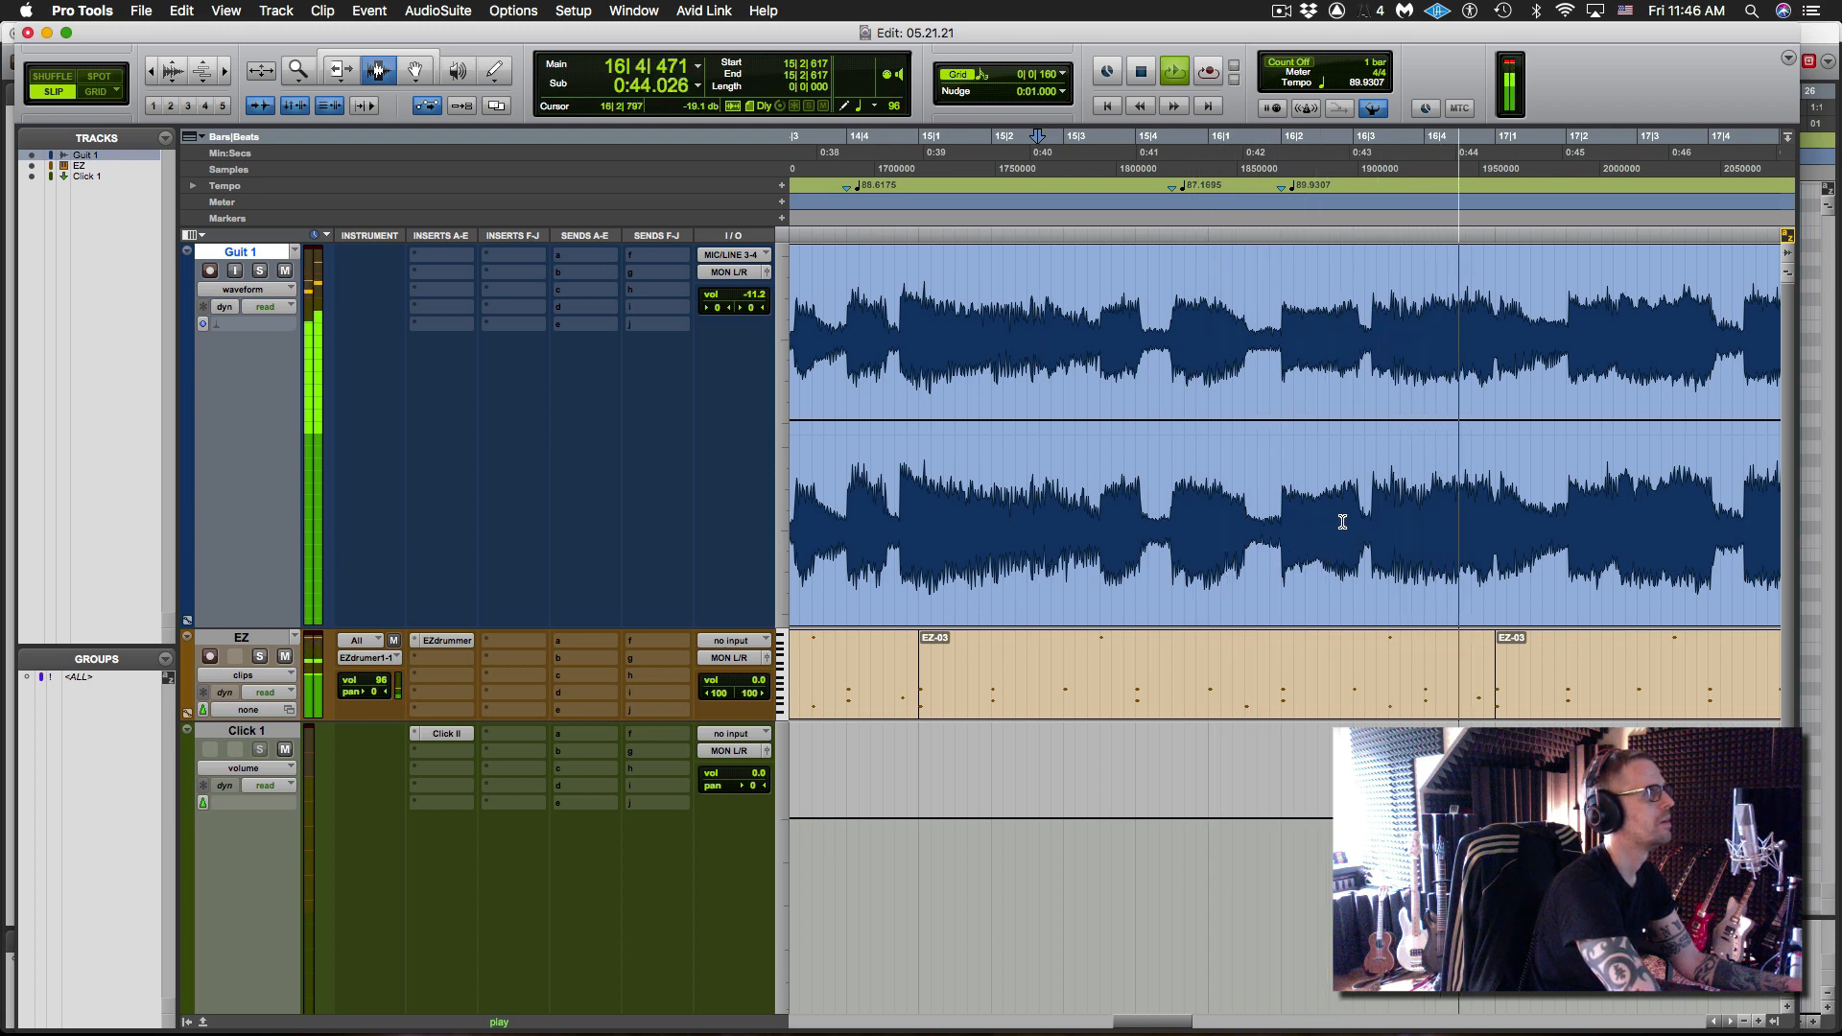
key(space)
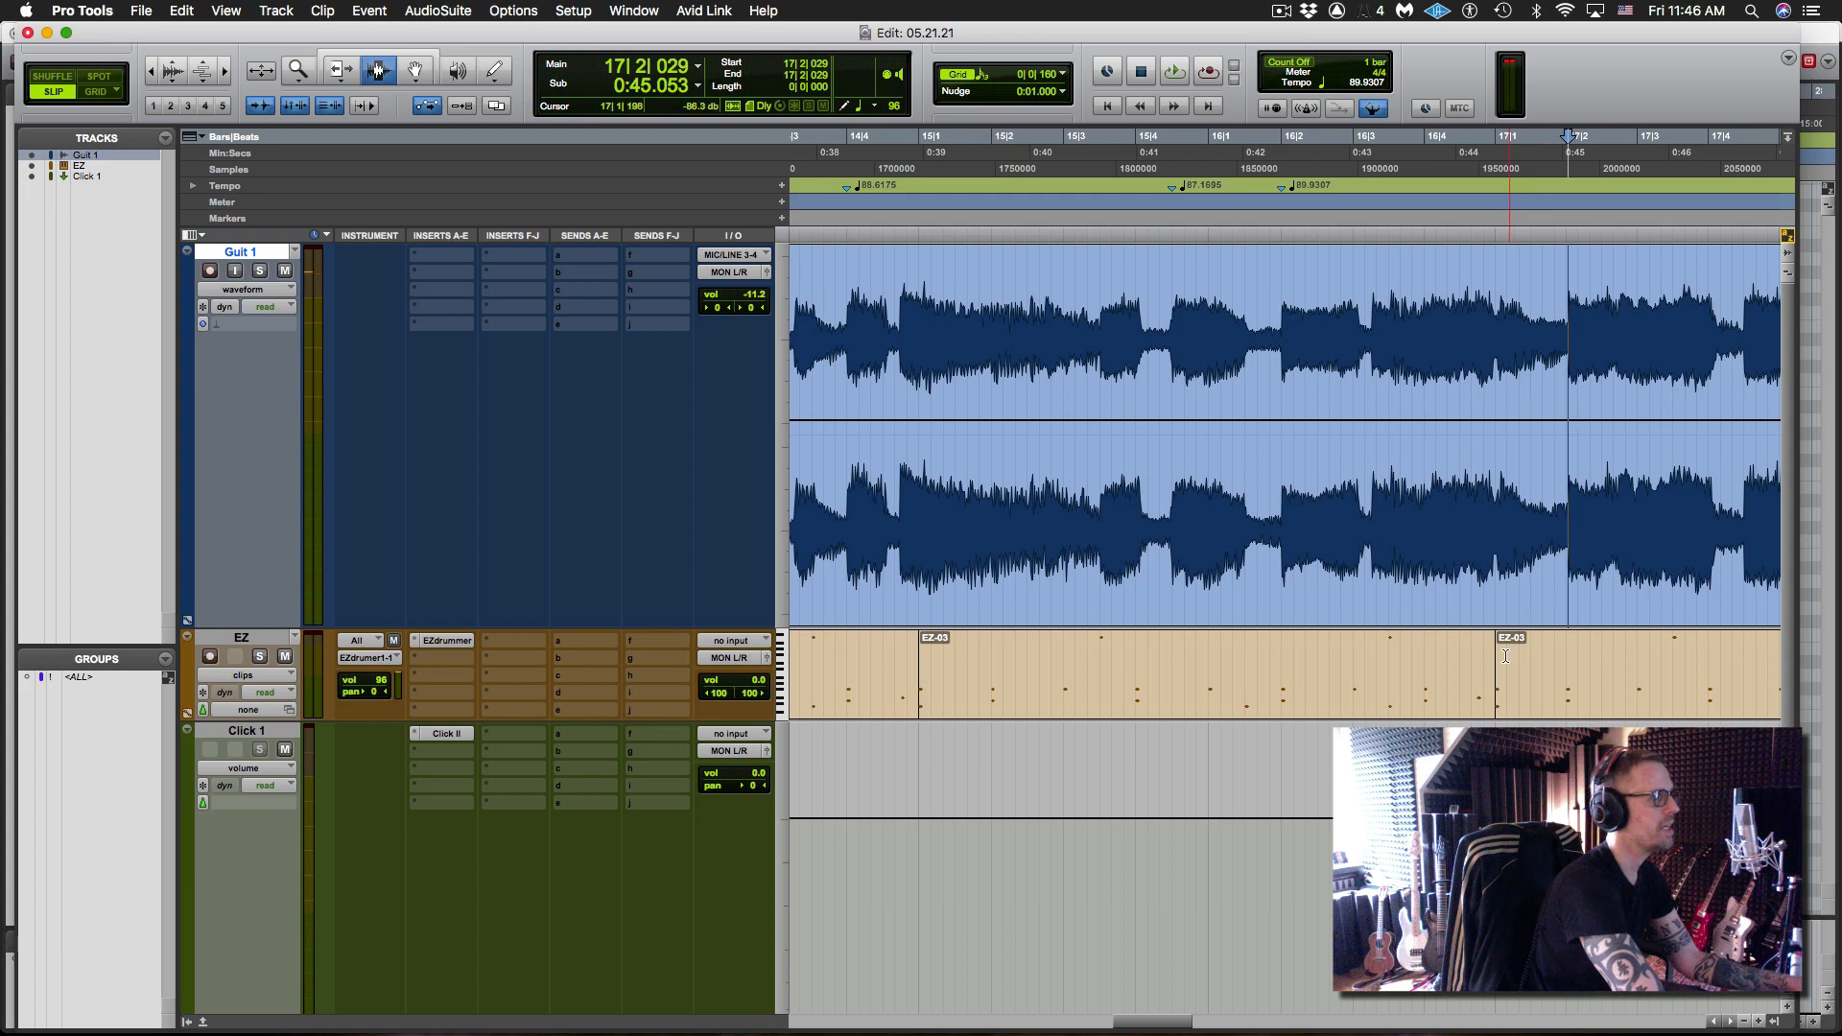
- Inspect the guitar attack at 17|2|029 against the drum notes and add a bar/beat marker mapping it to 17|2|000
key(t)
key(t)
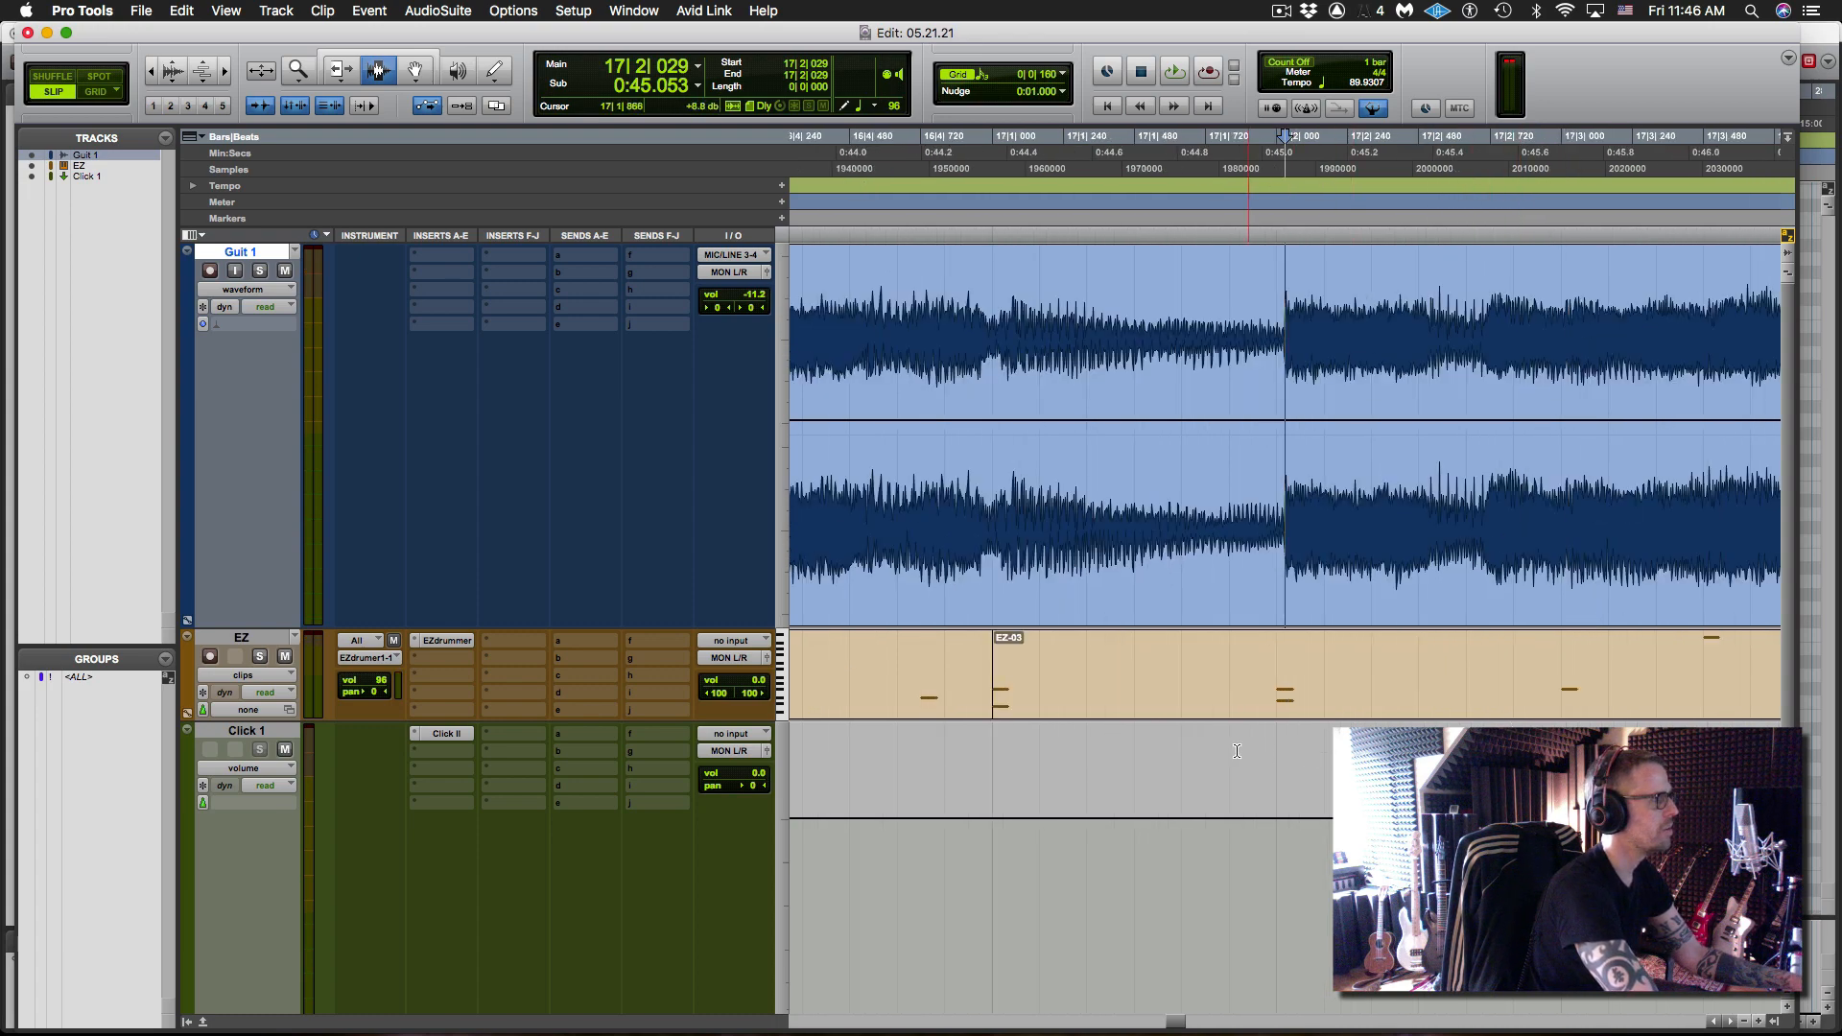
key(t)
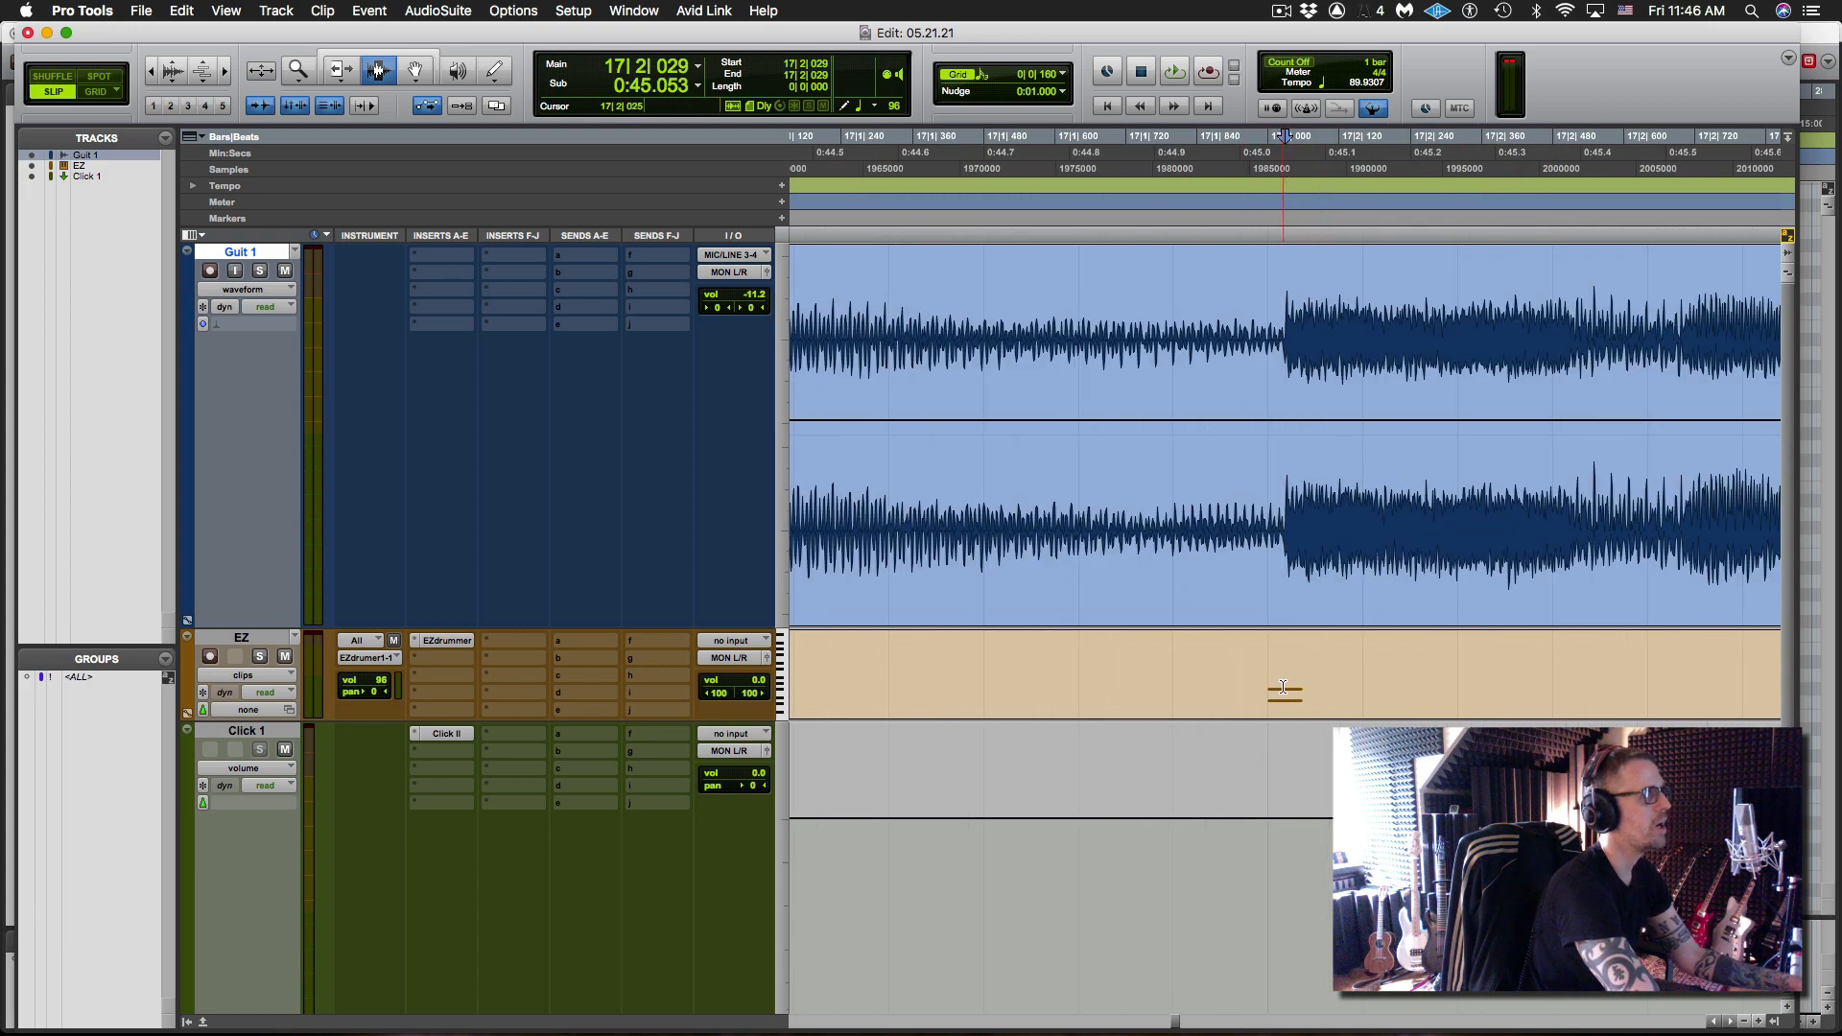
key(r)
key(r)
key(r)
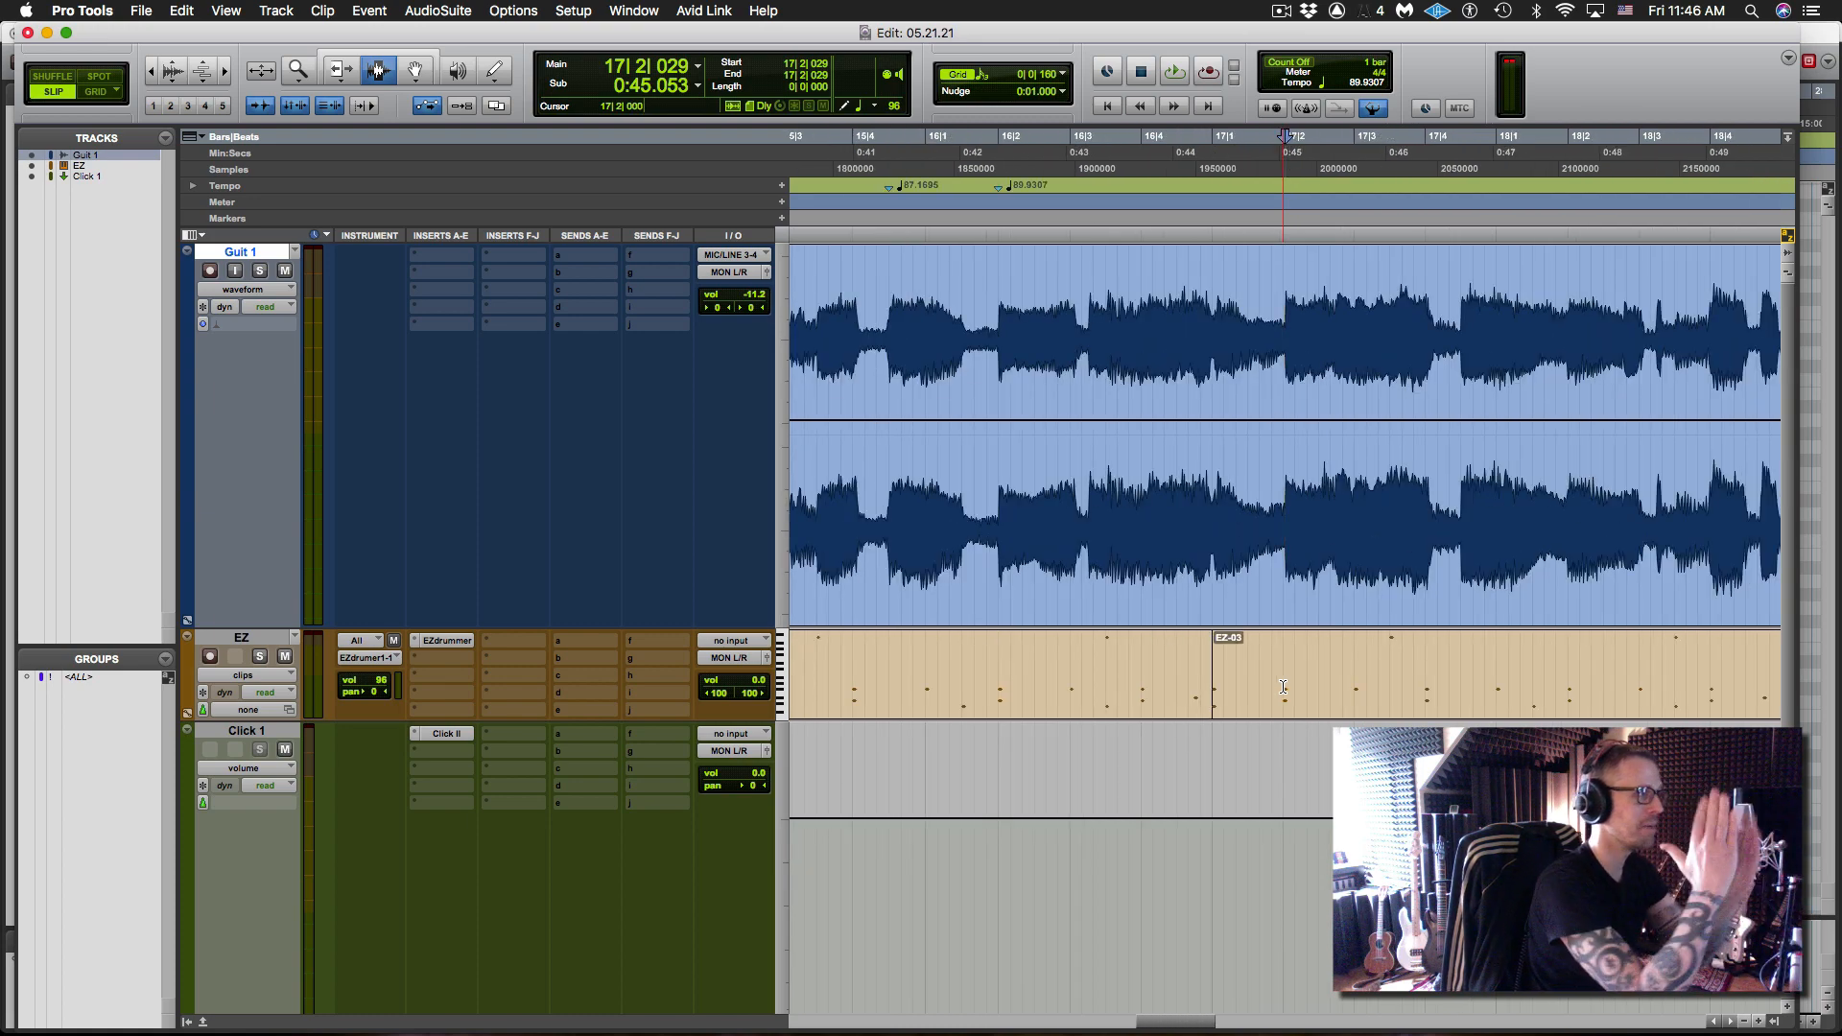
key(t)
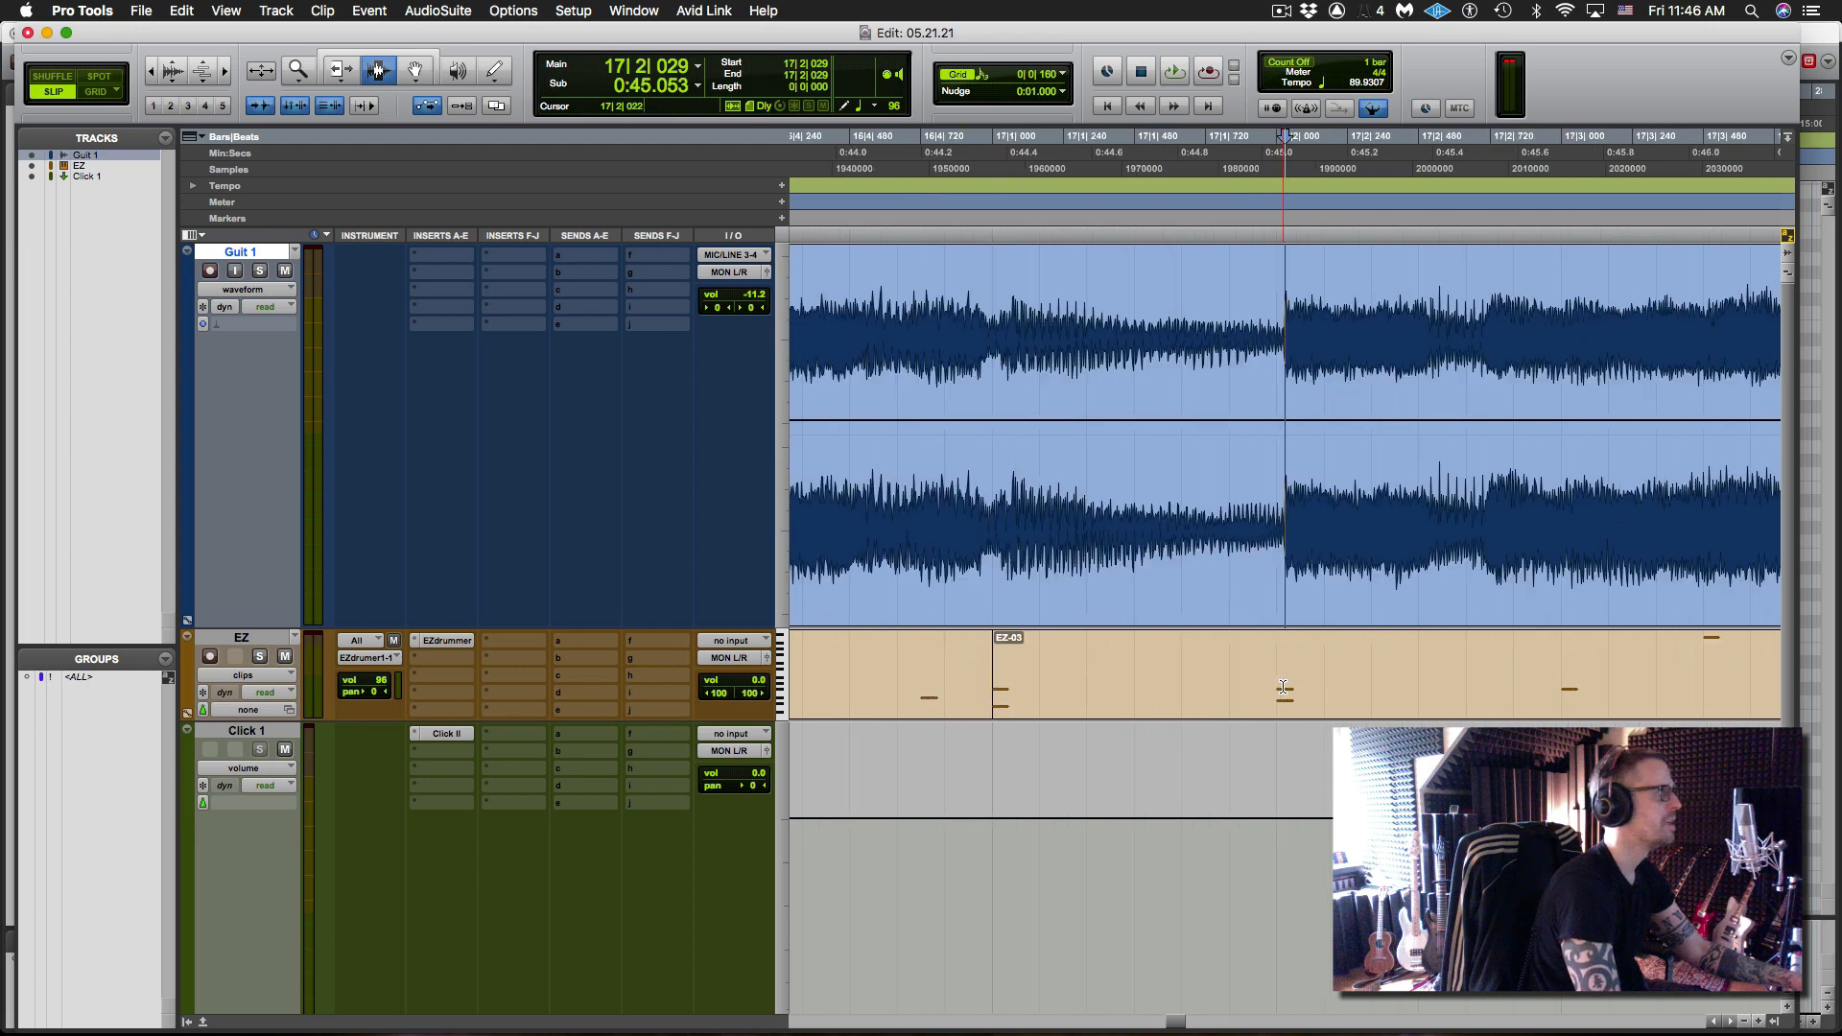
key(t)
key(t)
key(super+i)
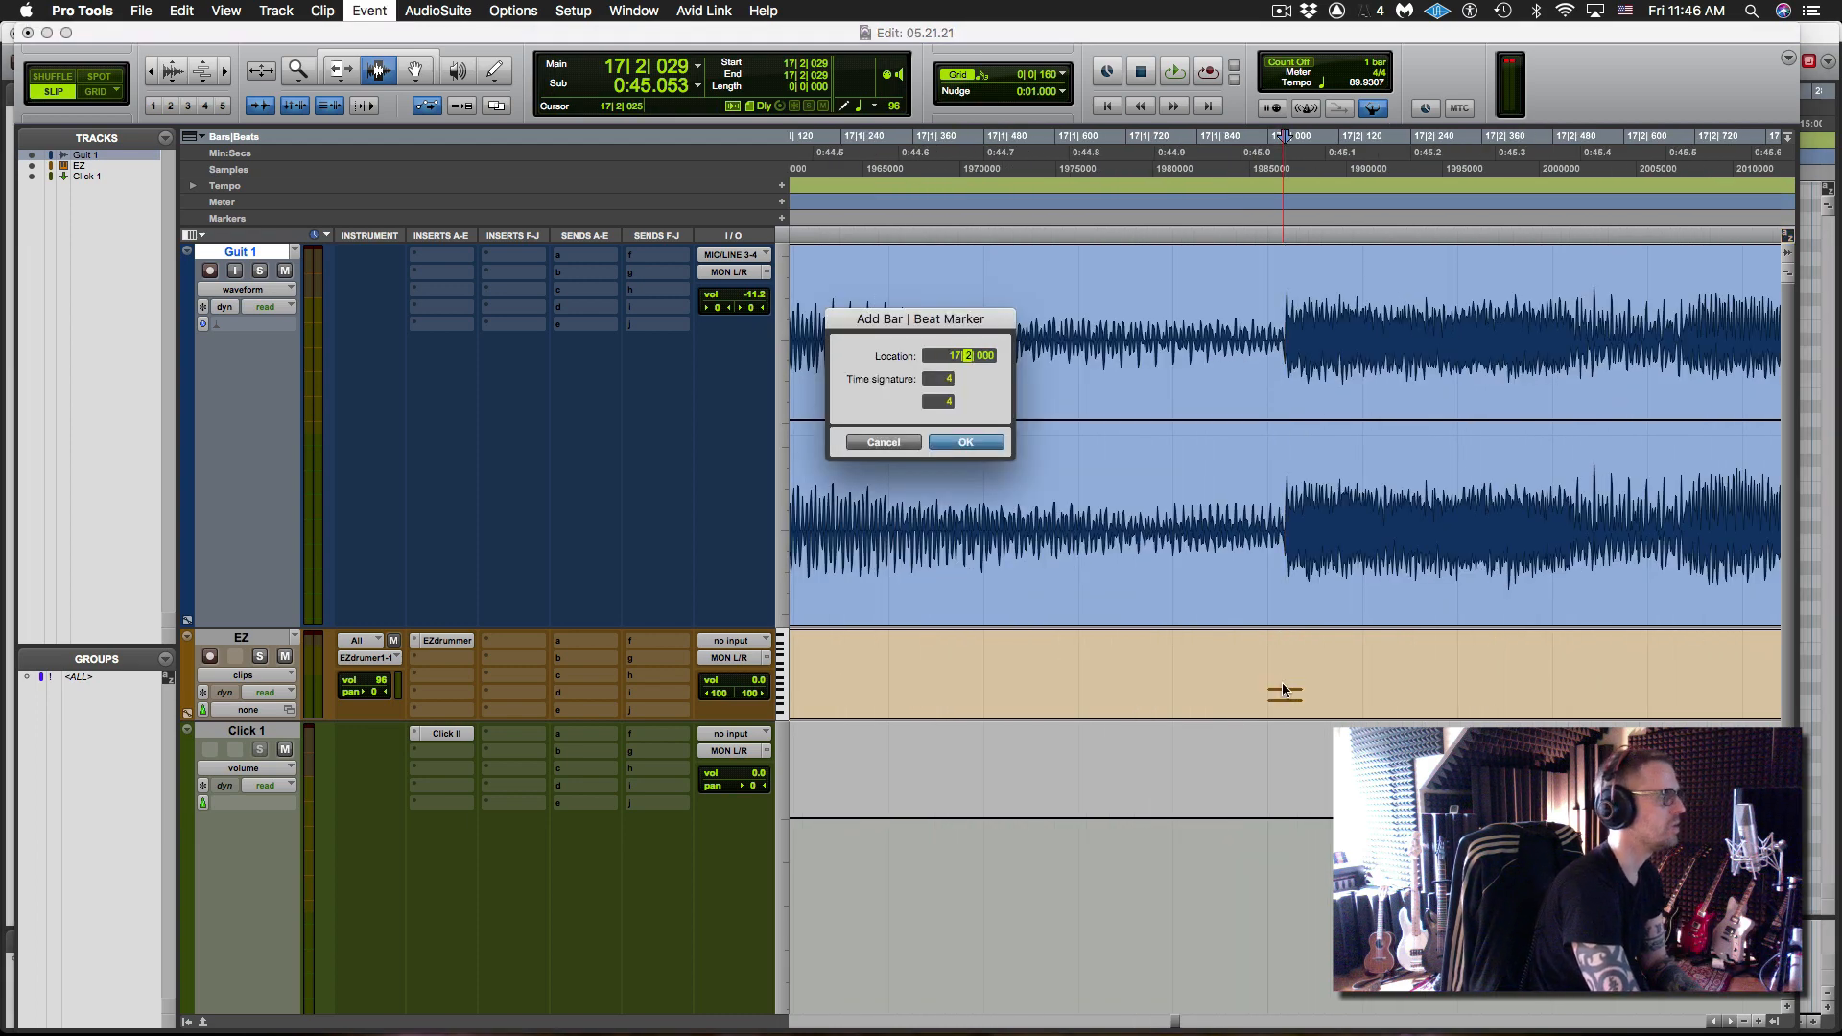
key(Return)
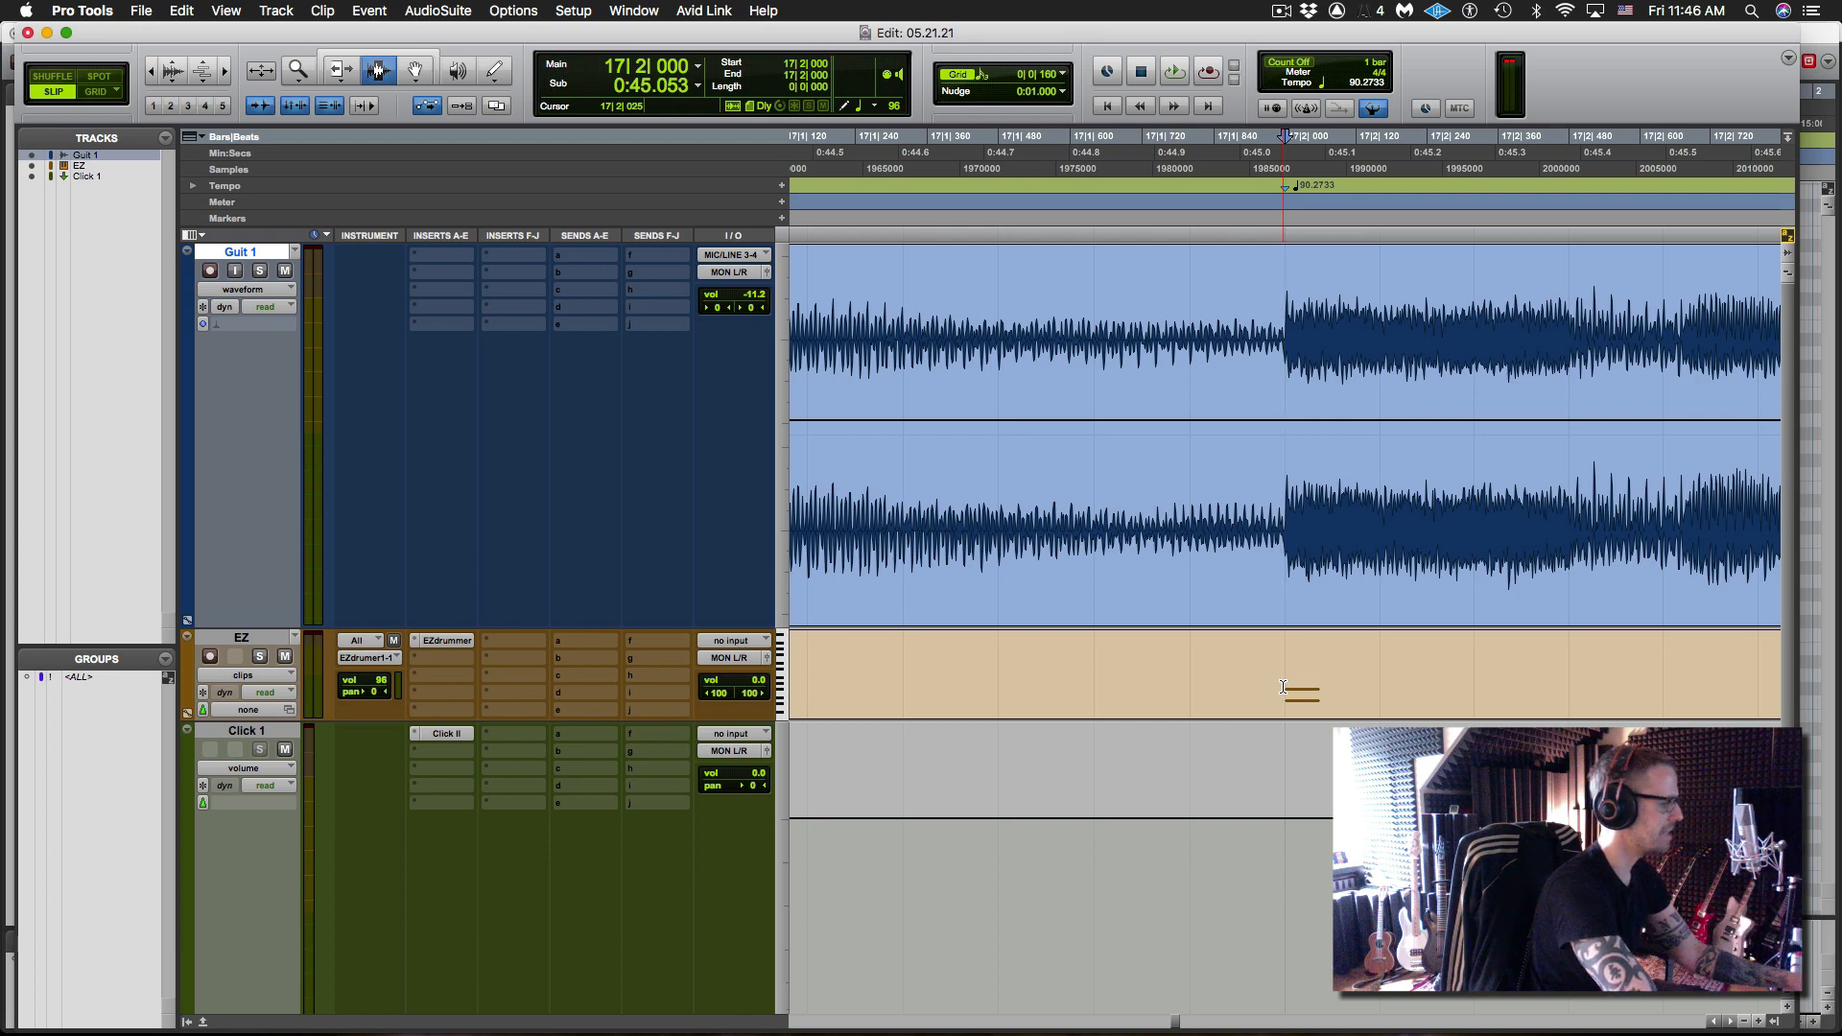
- Play all tracks from 15|2|451 to check how the drums follow the guitar through bar 16
key(r)
key(r)
key(r)
key(r)
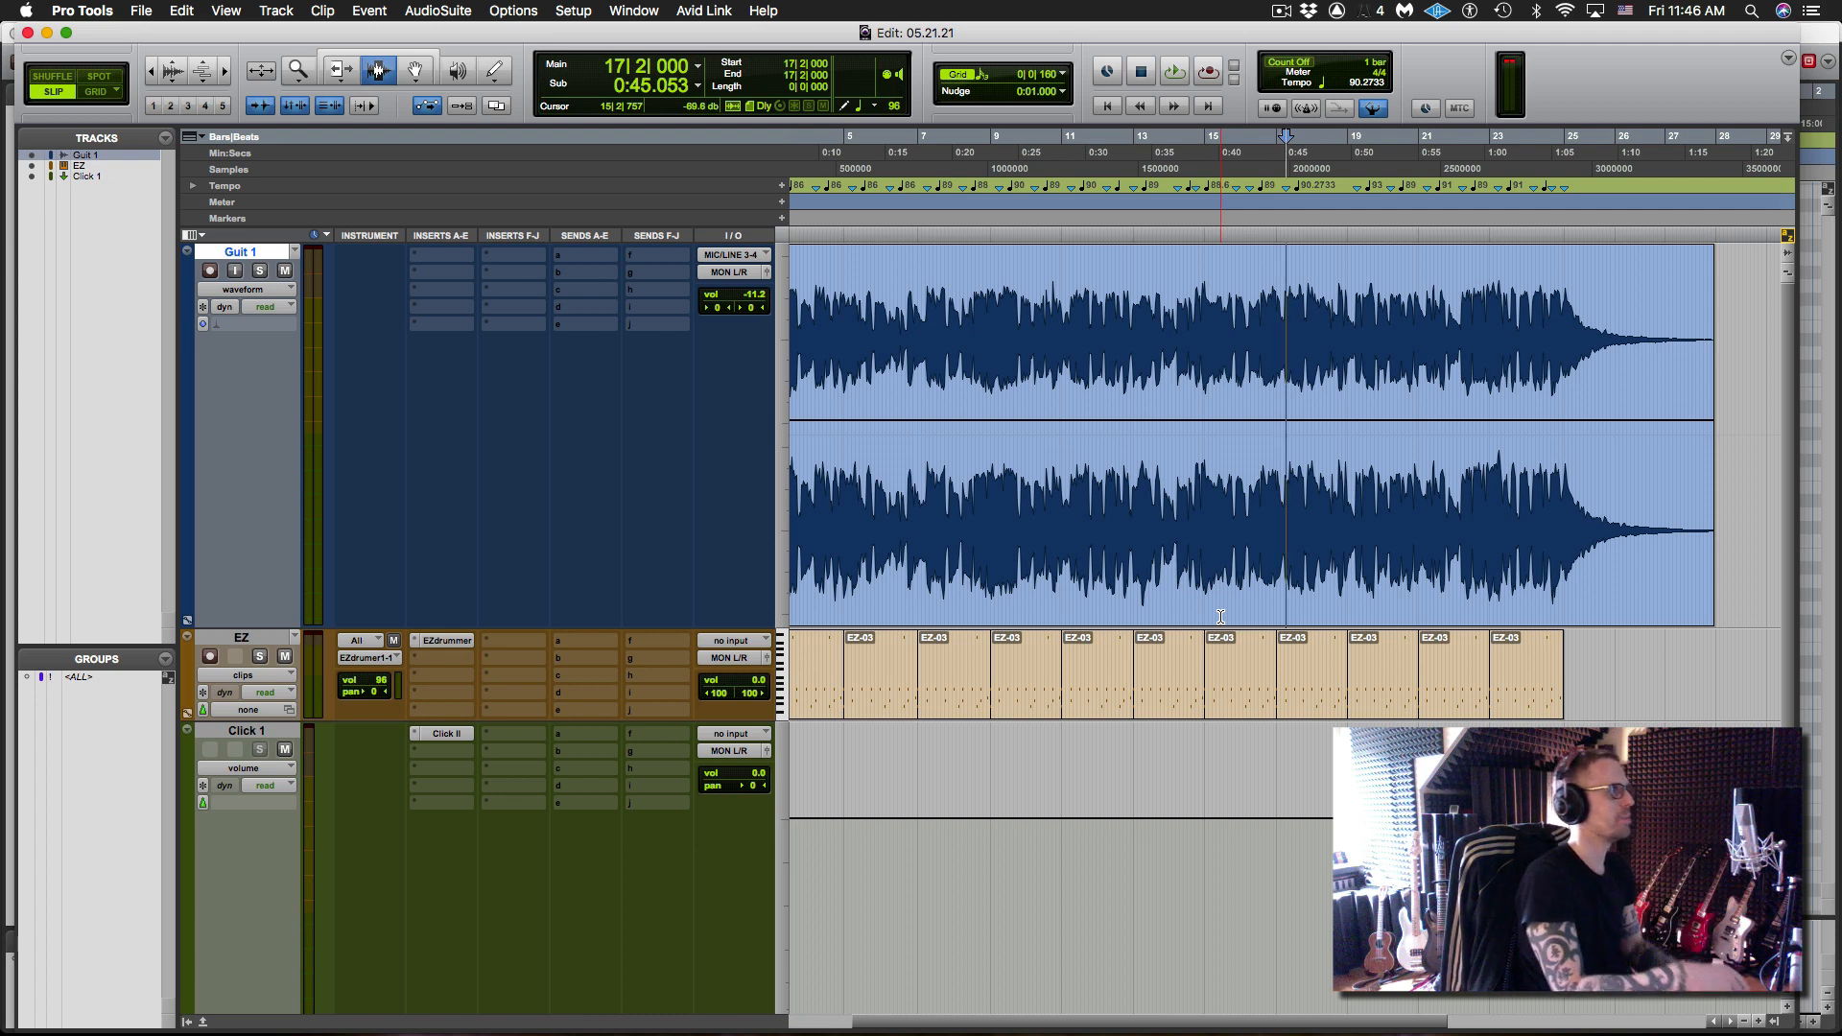
click(1220, 614)
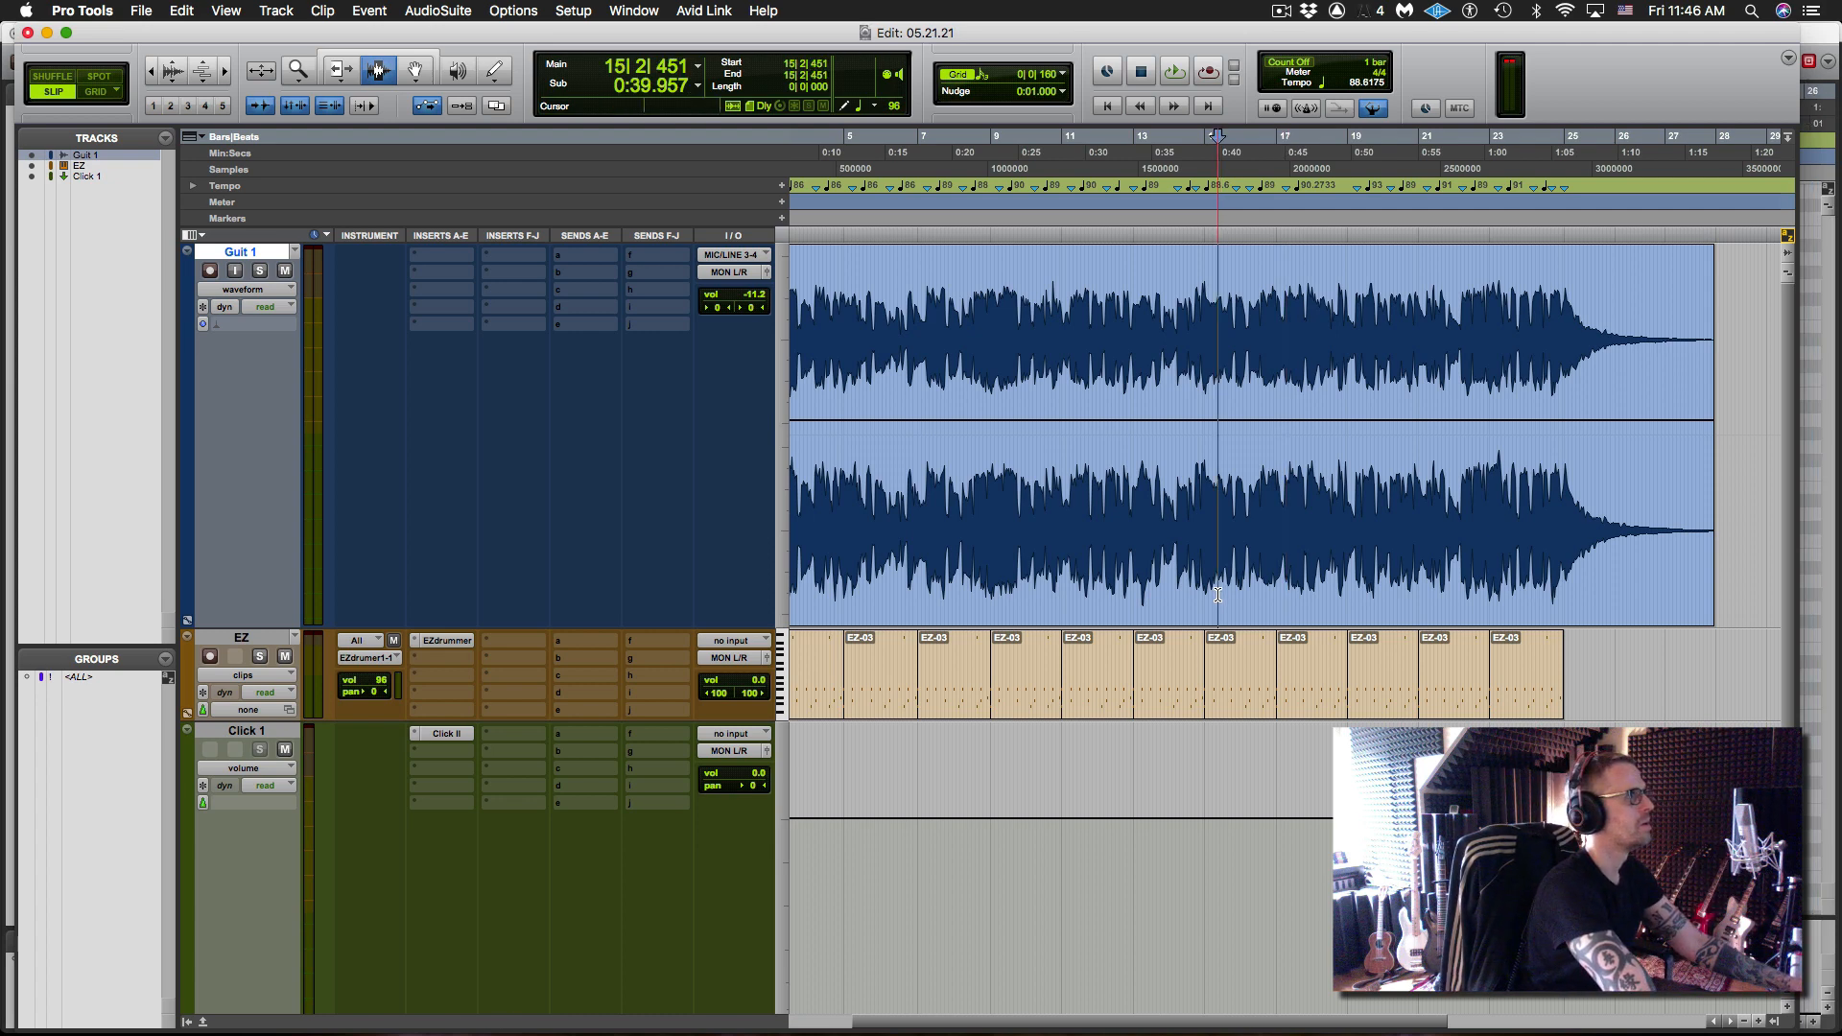
key(space)
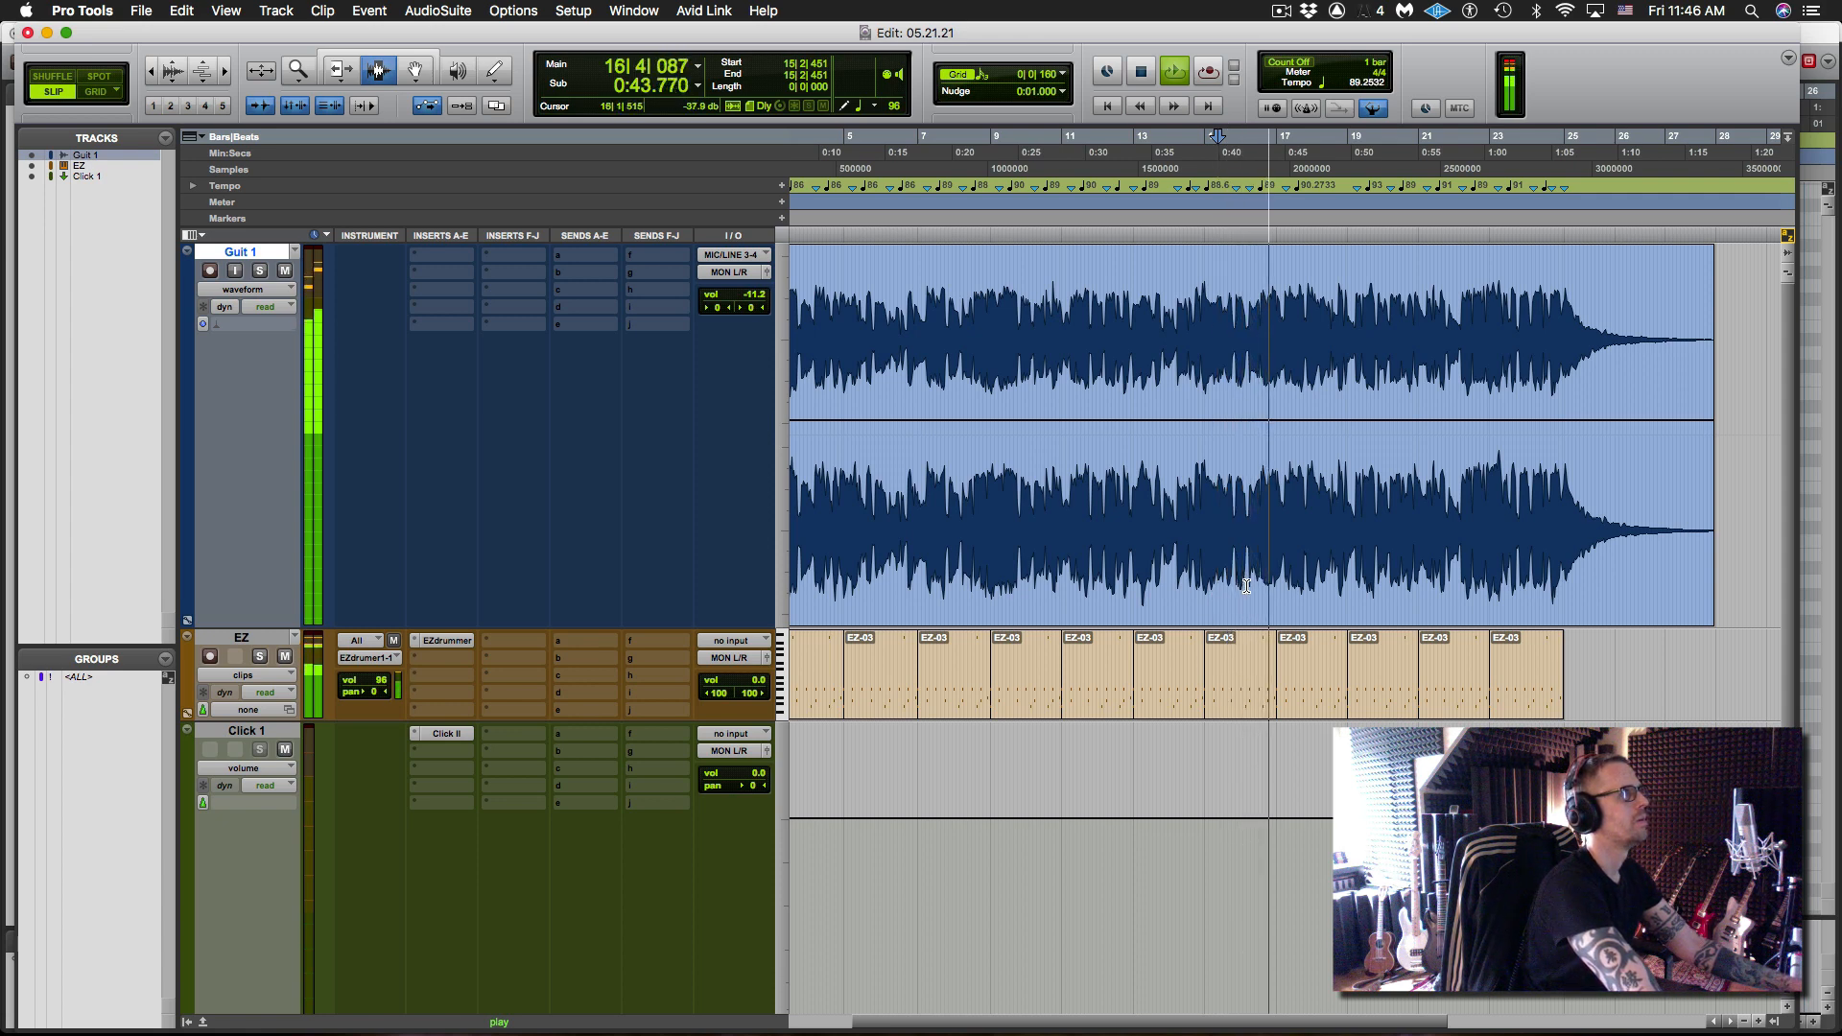
key(space)
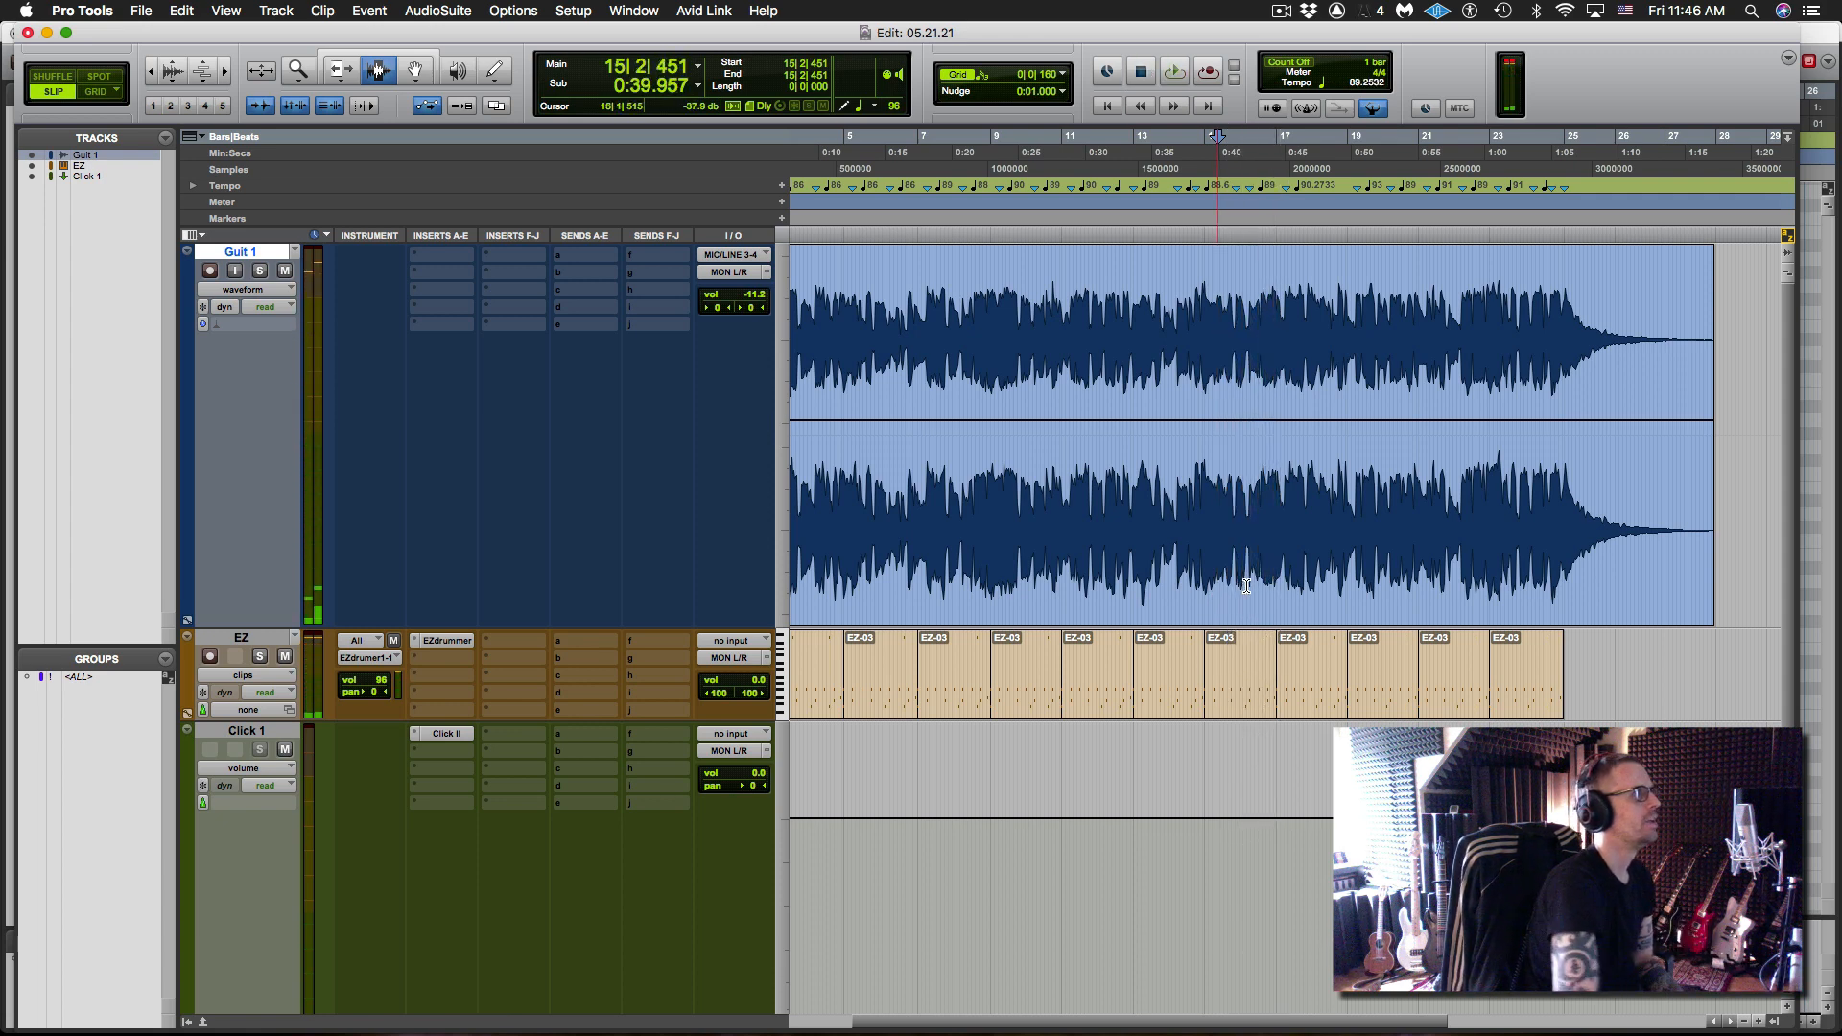